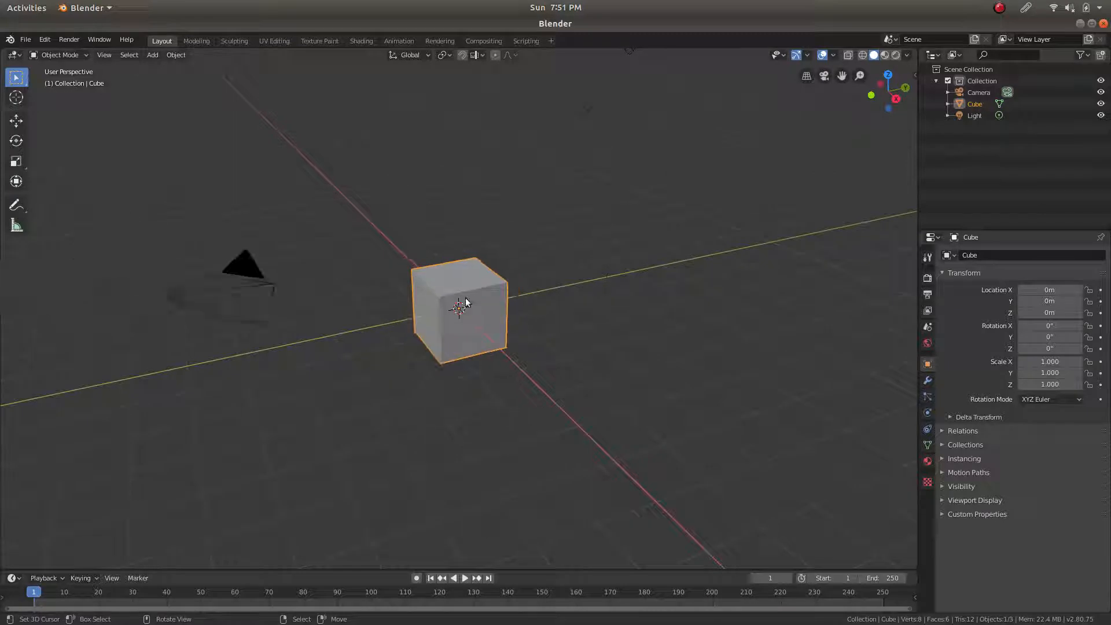
Delete the default cube from the scene
middle_click_drag(409, 301, 472, 302, "shift")
key("x")
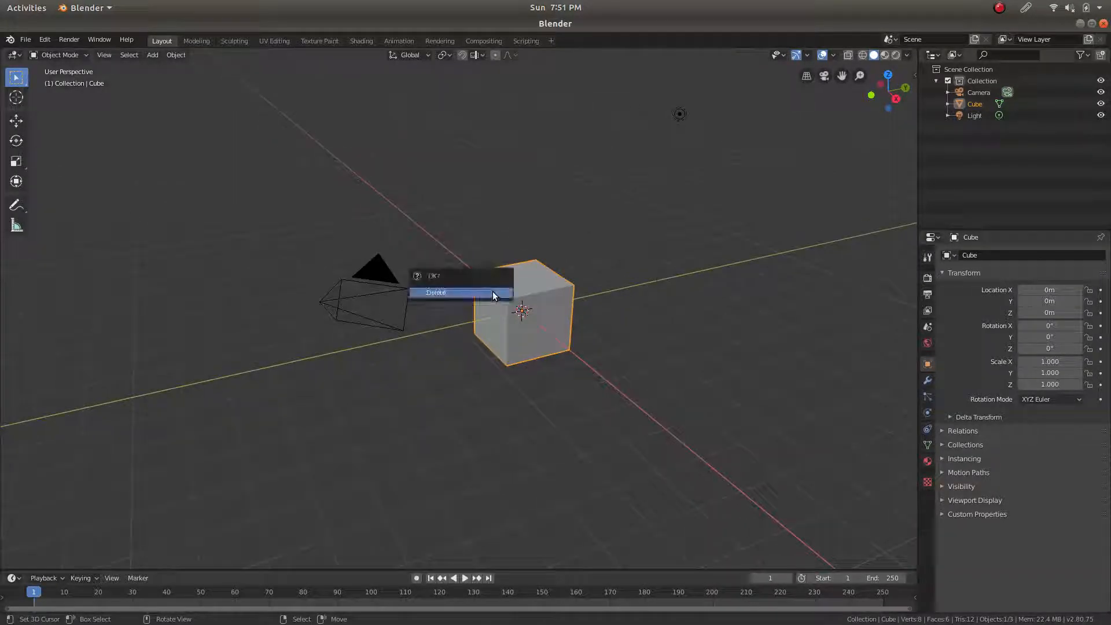
left_click(492, 290)
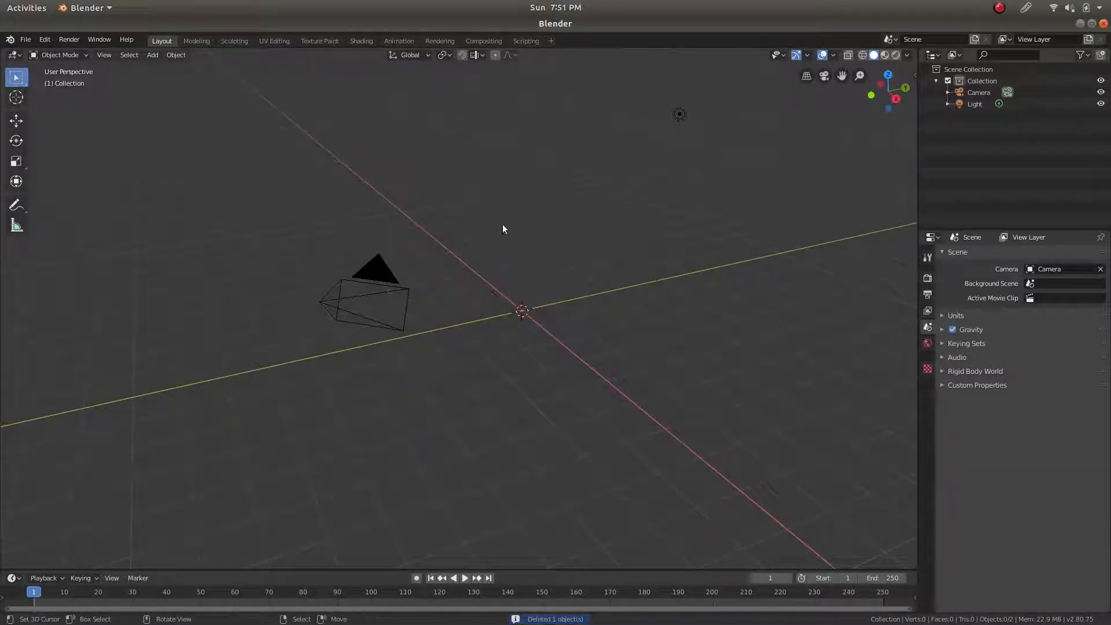
Open the file plane (1).blend from the Desktop folder, discarding the unsaved changes to the current scene
left_click(27, 39)
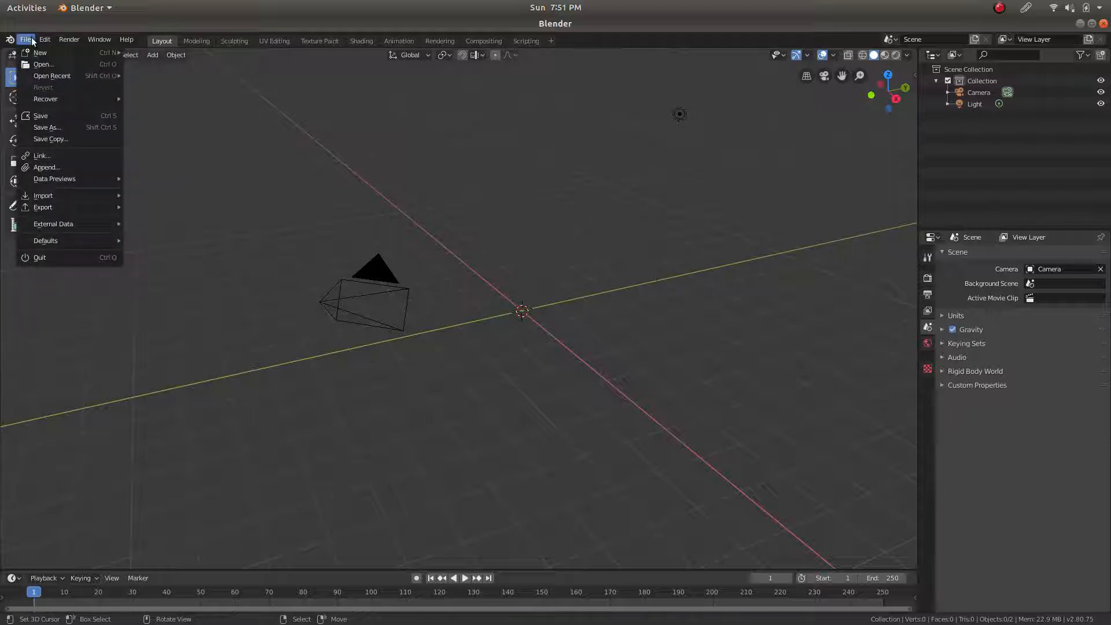
mouse_move(53, 77)
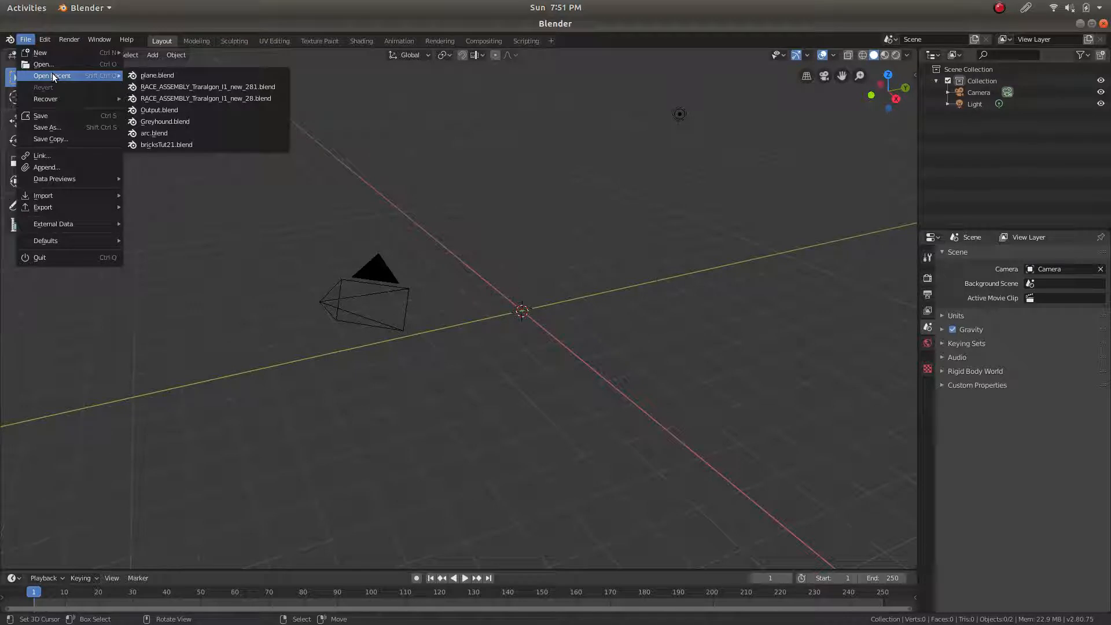
left_click(68, 66)
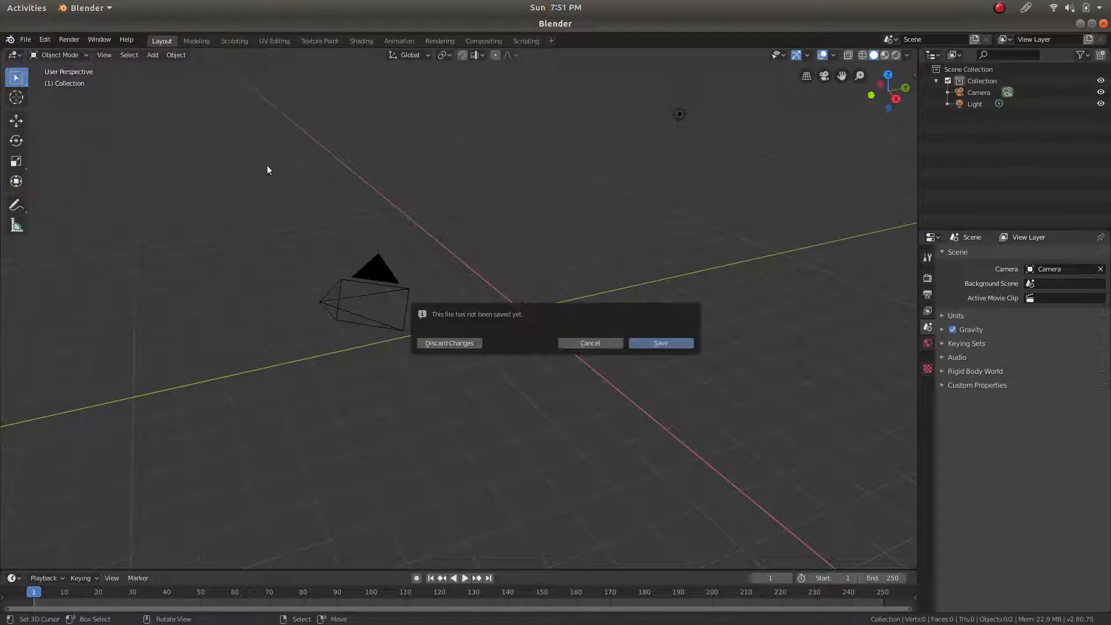
left_click(475, 342)
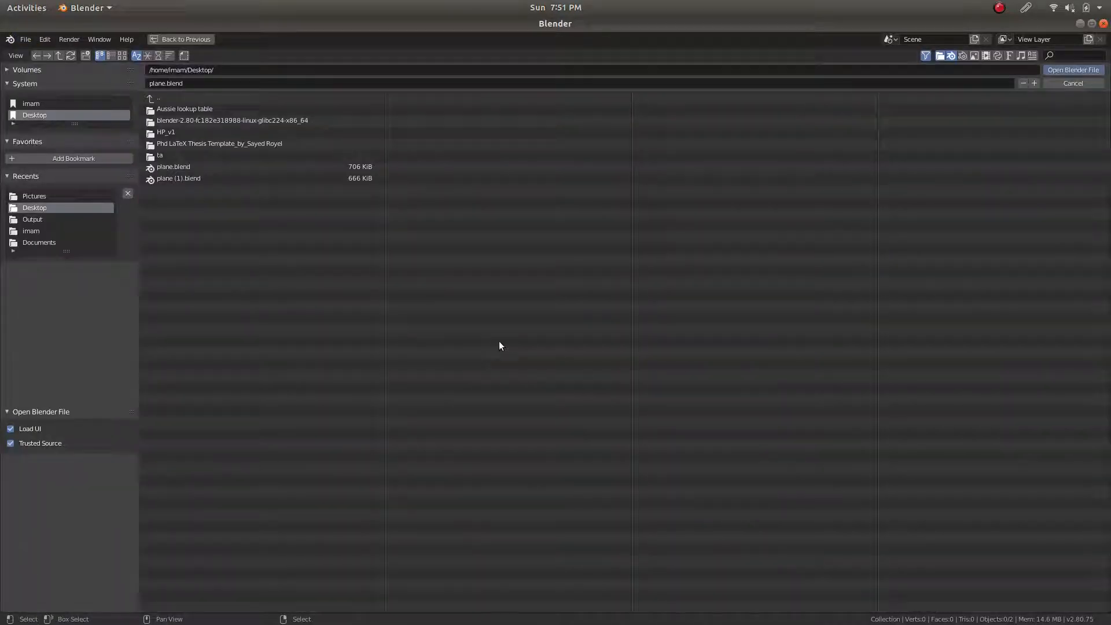
left_click(217, 178)
left_click(1053, 68)
Unhide the hidden object named Plane and delete it from the collection
middle_click_drag(389, 336, 463, 301)
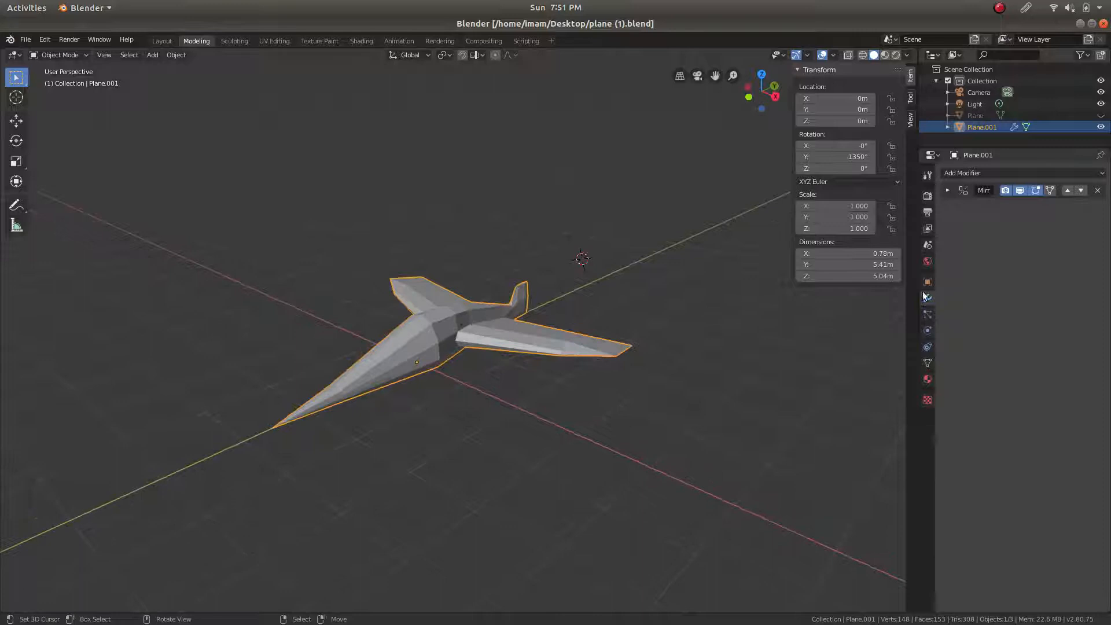
left_click(983, 115)
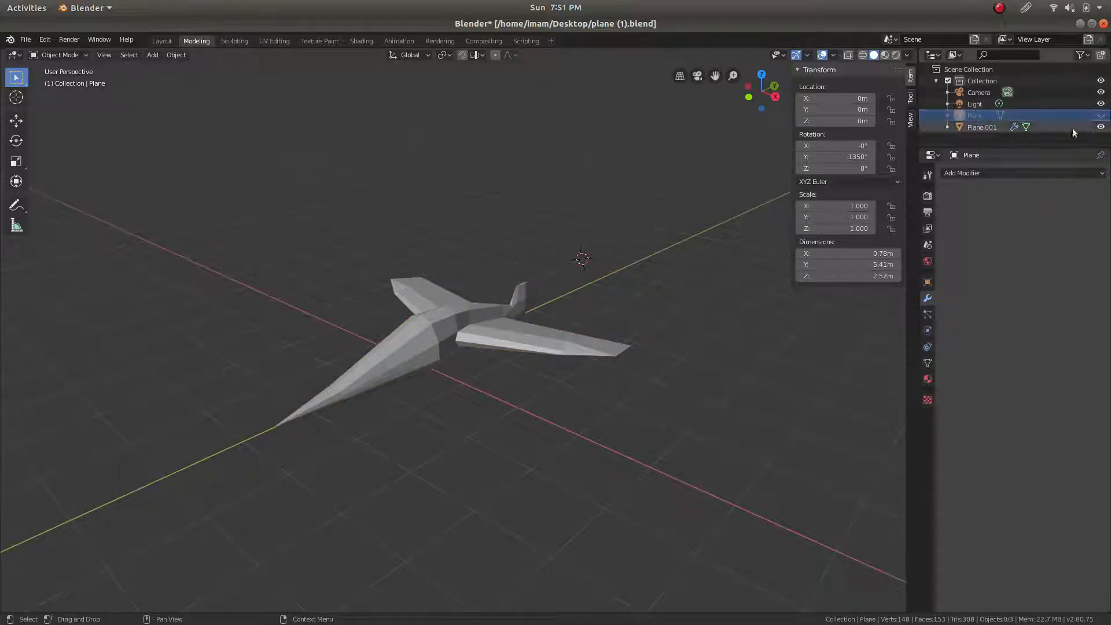
left_click(1102, 114)
key("x")
left_click(620, 284)
left_click(1009, 115)
key("x")
left_click(520, 290)
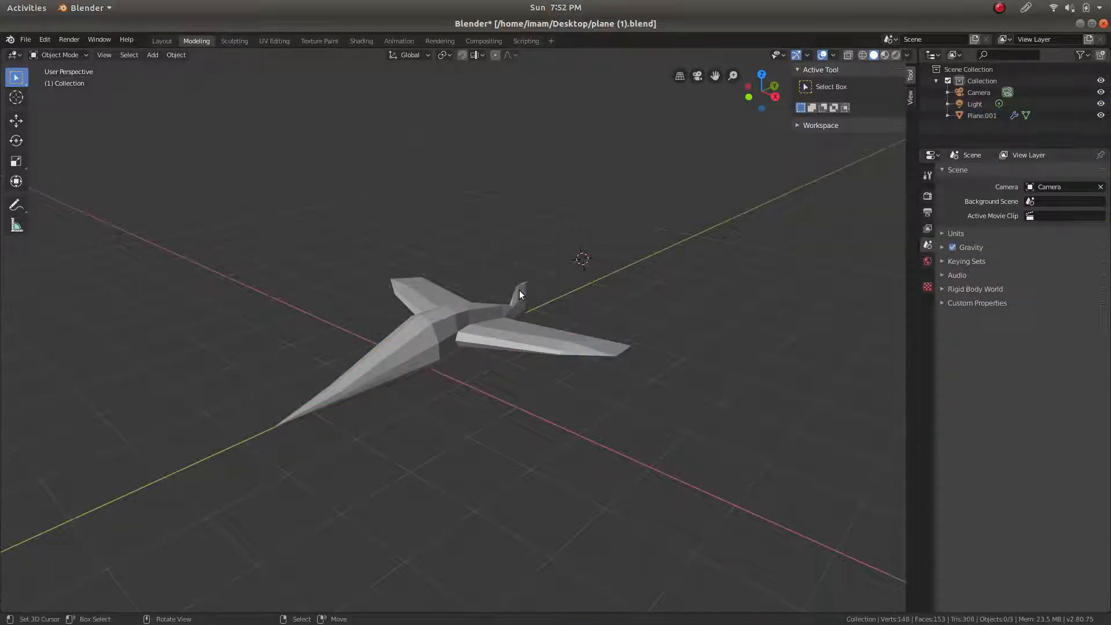
Select Plane.001 and compare the material preview with rendered viewport shading, ending on Rendered
left_click(985, 118)
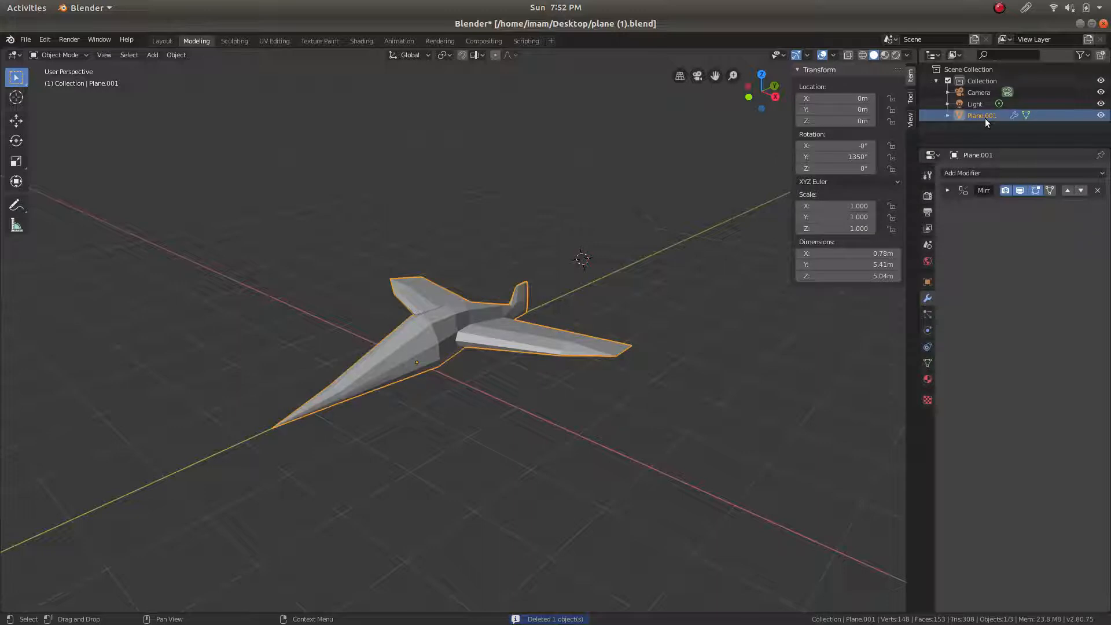
left_click(885, 55)
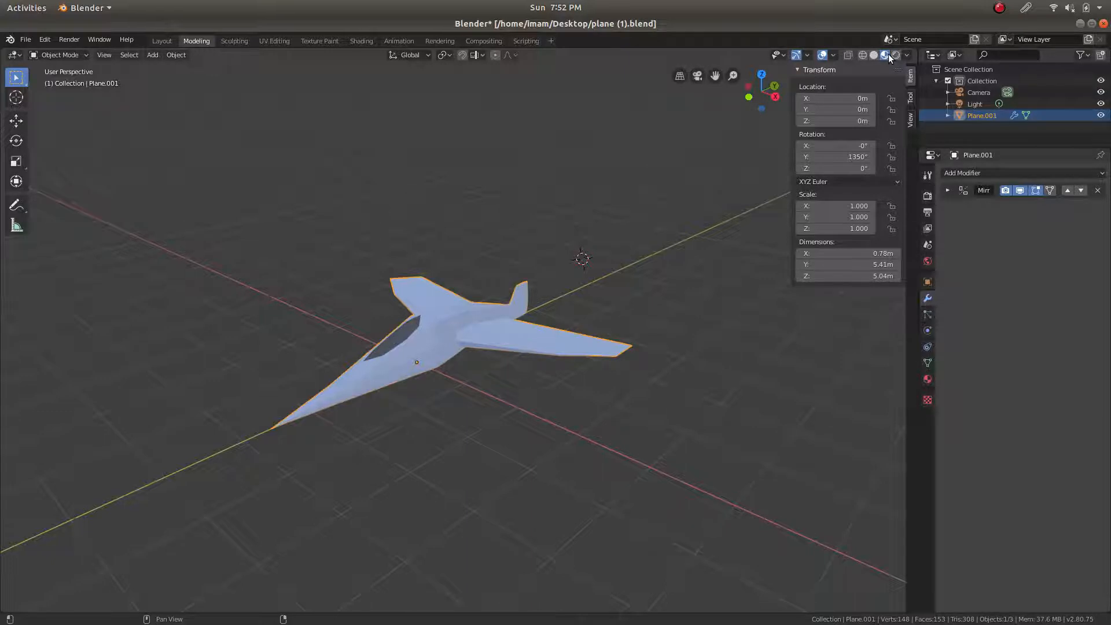
left_click(901, 56)
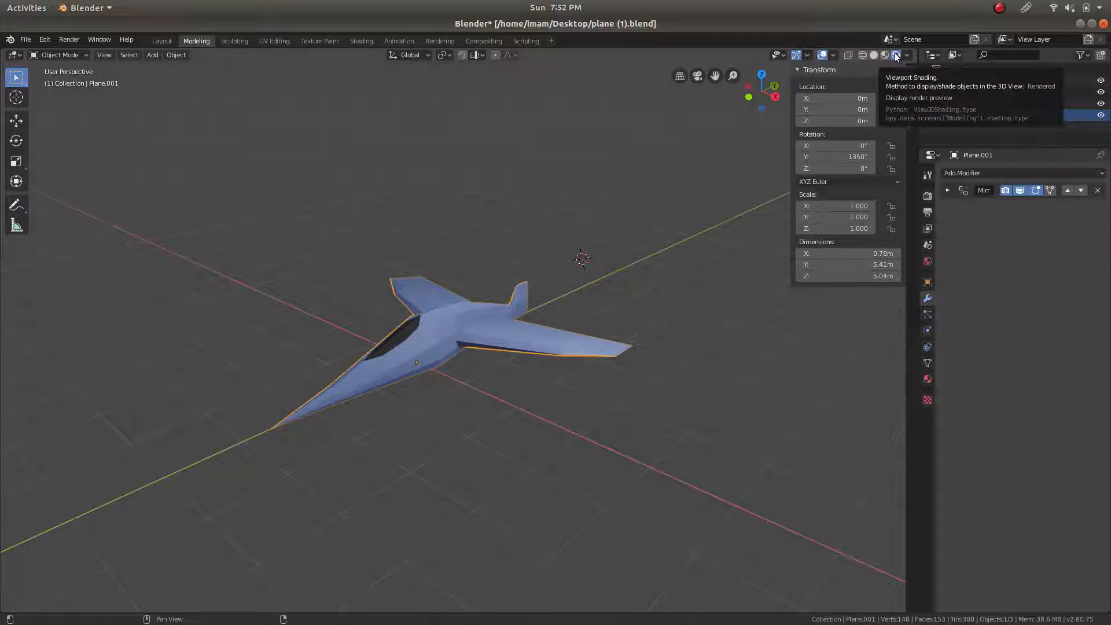
middle_click_drag(374, 364, 422, 311)
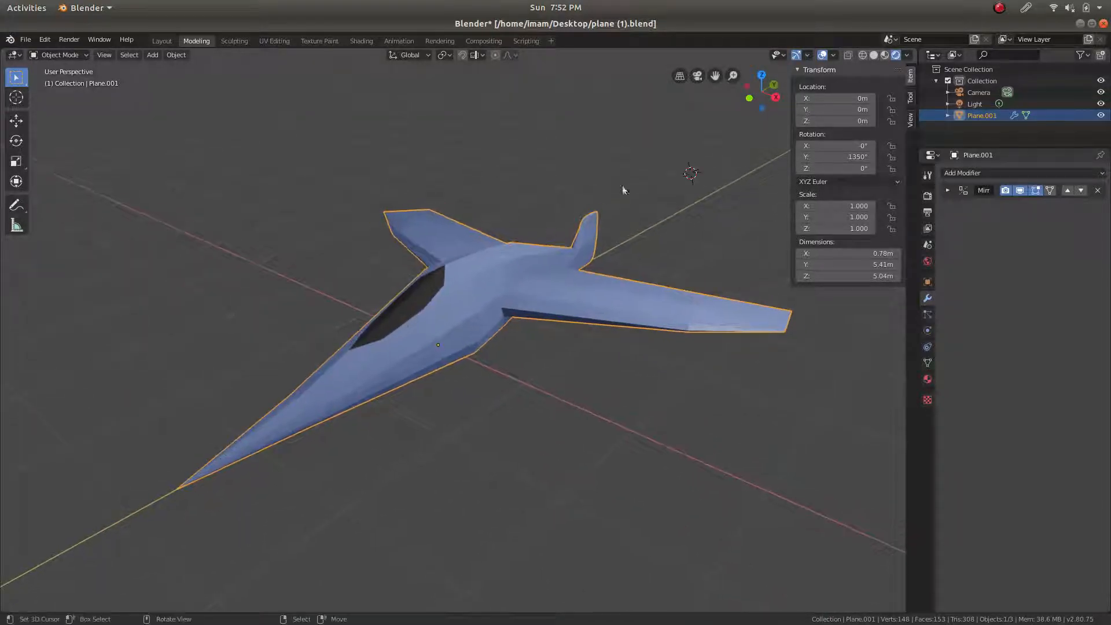
left_click(884, 55)
mouse_move(547, 299)
middle_mouse_down()
mouse_move(563, 321)
mouse_move(491, 328)
mouse_move(503, 307)
mouse_move(479, 212)
mouse_move(484, 268)
mouse_move(579, 266)
mouse_move(578, 249)
mouse_move(370, 300)
mouse_move(531, 269)
mouse_move(495, 289)
middle_mouse_up()
left_click(896, 55)
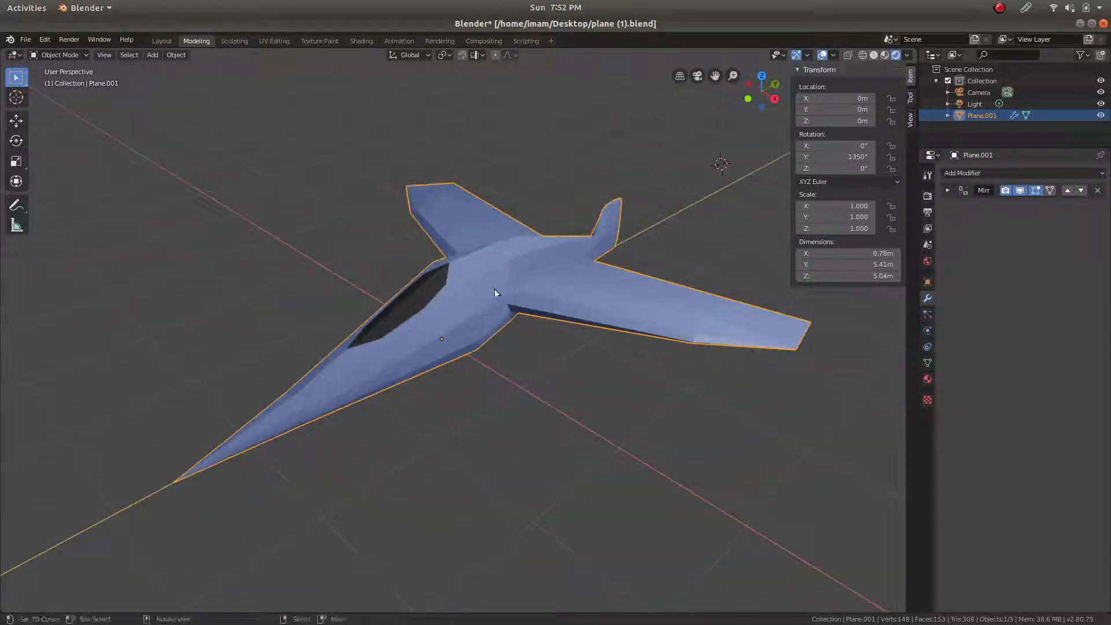
Examine the aircraft's fuselage, cockpit opening, wings and tail from several angles in rendered shading
scroll(502, 285, "up", 3)
scroll(544, 276, "down", 4)
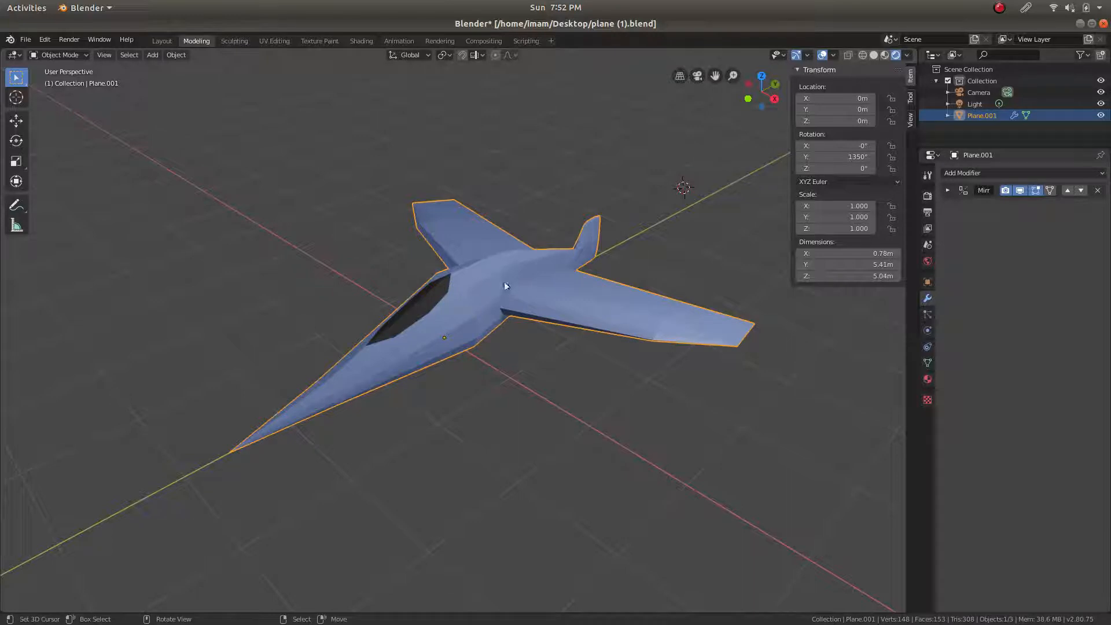
scroll(508, 288, "up", 4)
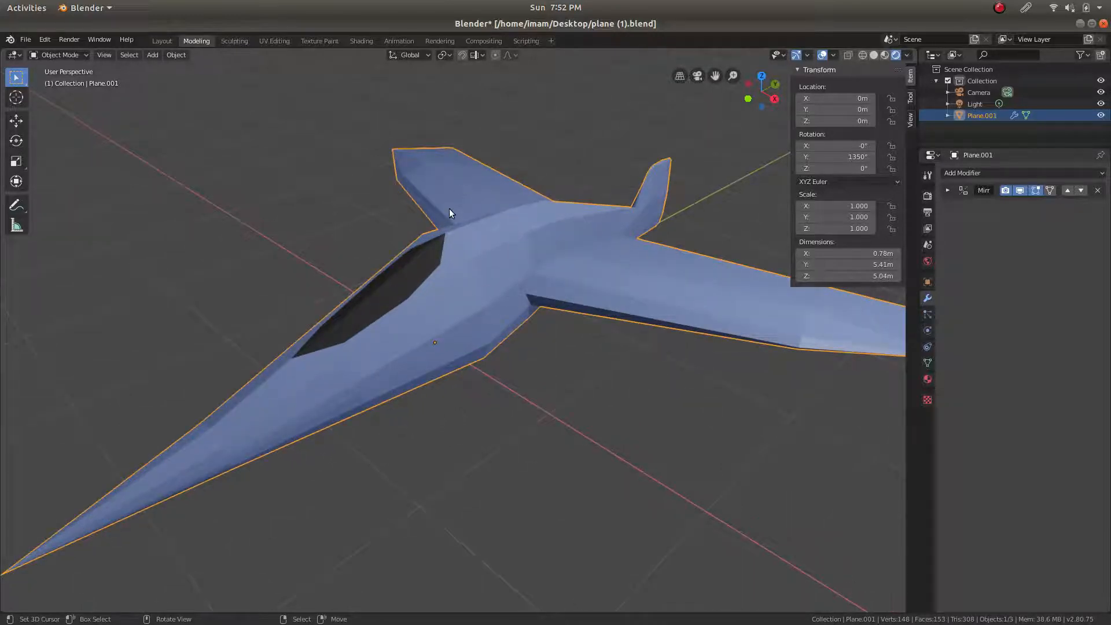
mouse_move(467, 244)
middle_mouse_down()
mouse_move(593, 239)
mouse_move(612, 227)
mouse_move(504, 259)
mouse_move(399, 240)
mouse_move(407, 211)
mouse_move(460, 238)
middle_mouse_up()
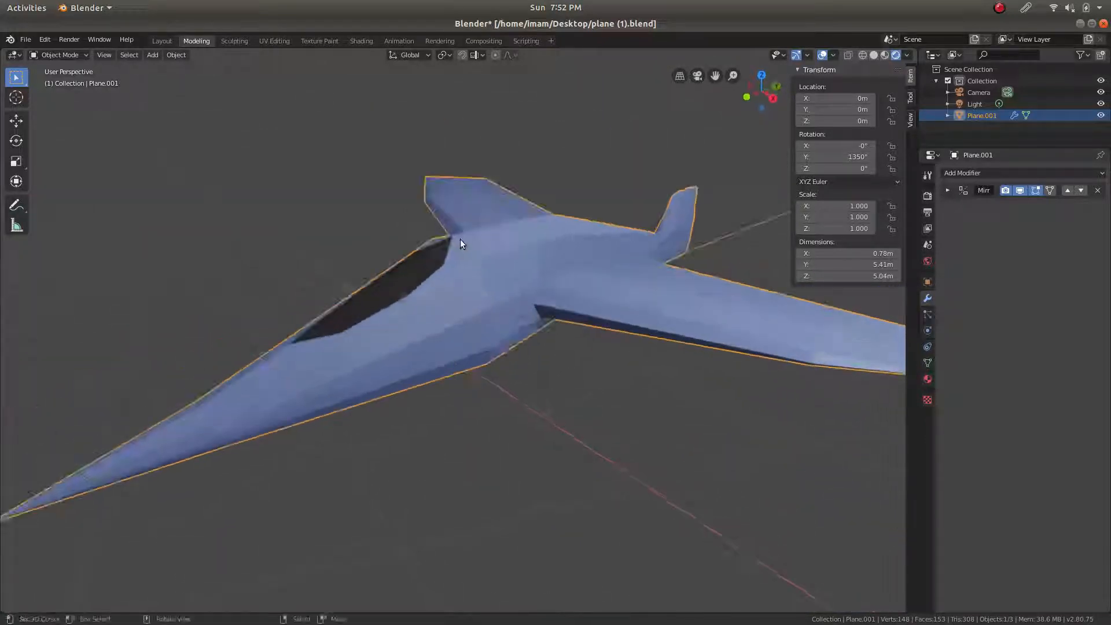
scroll(446, 238, "up", 2)
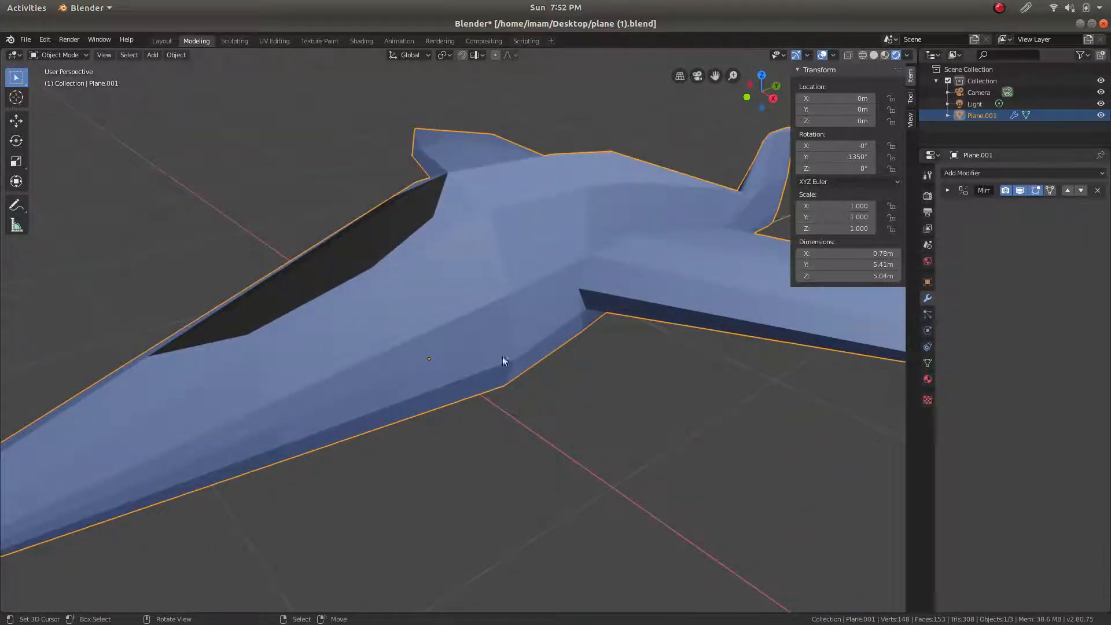
scroll(624, 199, "down", 1)
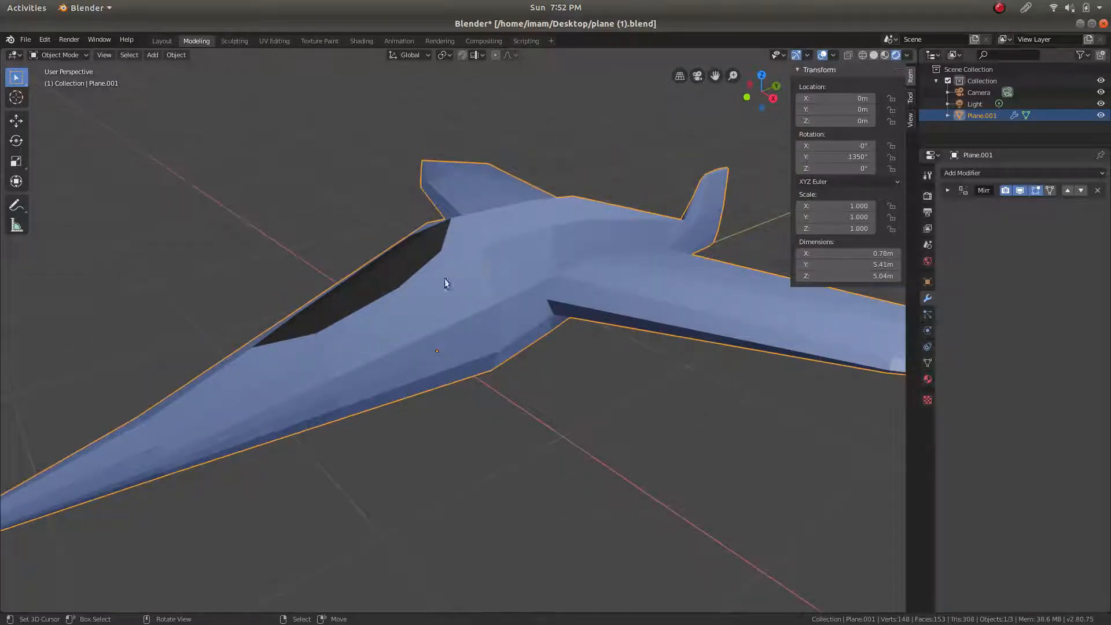
scroll(445, 279, "up", 3)
middle_click_drag(491, 224, 503, 162)
scroll(617, 176, "down", 4)
middle_click_drag(550, 247, 628, 264)
scroll(483, 270, "down", 3)
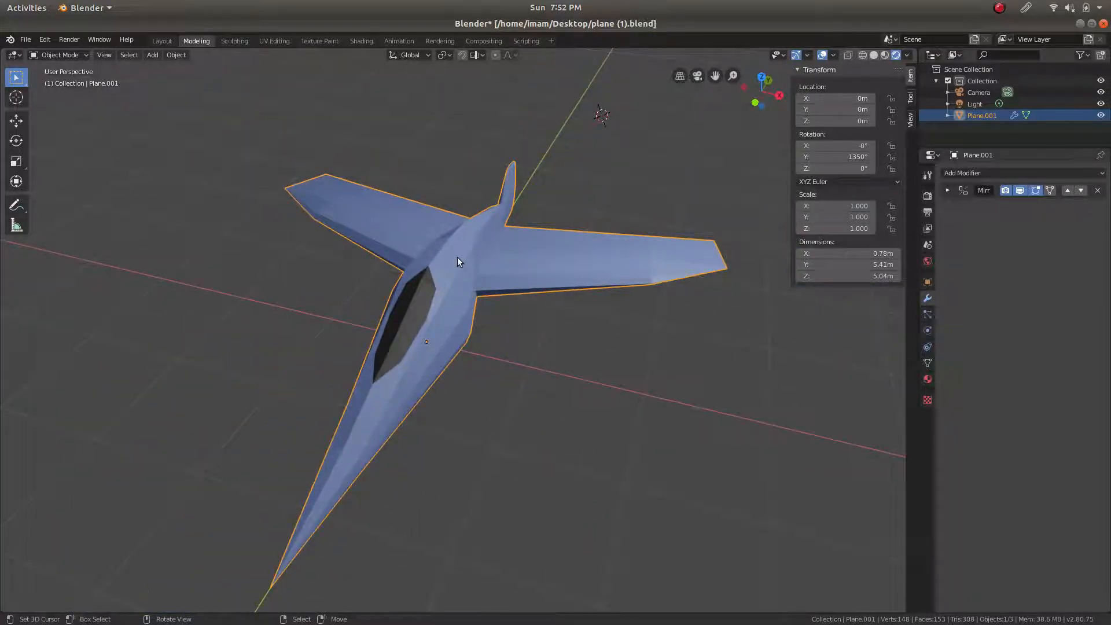
scroll(513, 274, "up", 3)
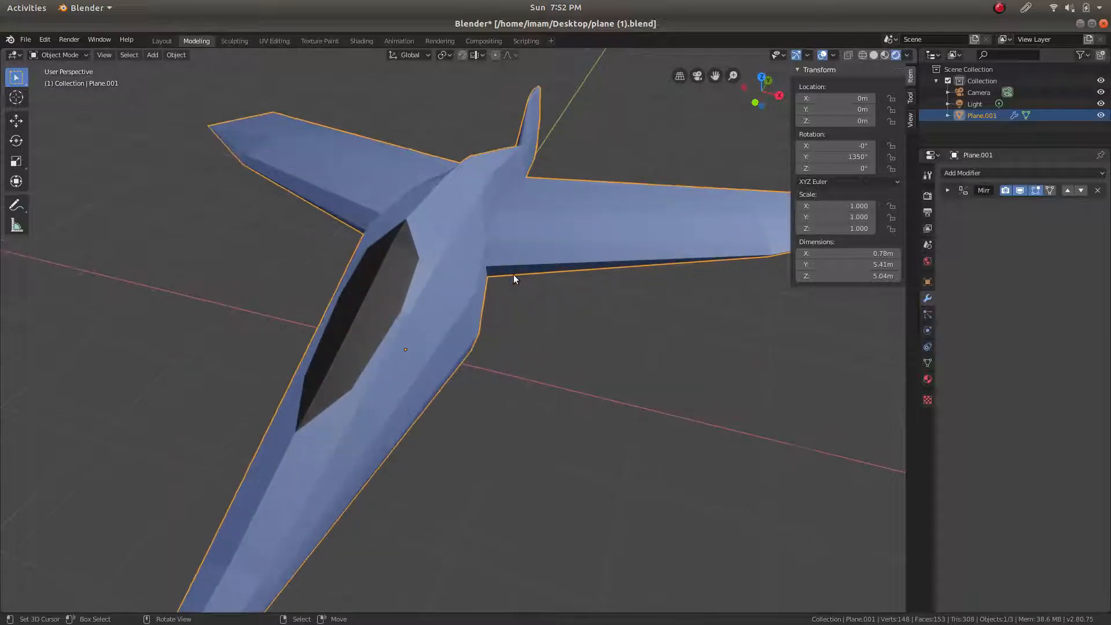
middle_click_drag(475, 286, 287, 377)
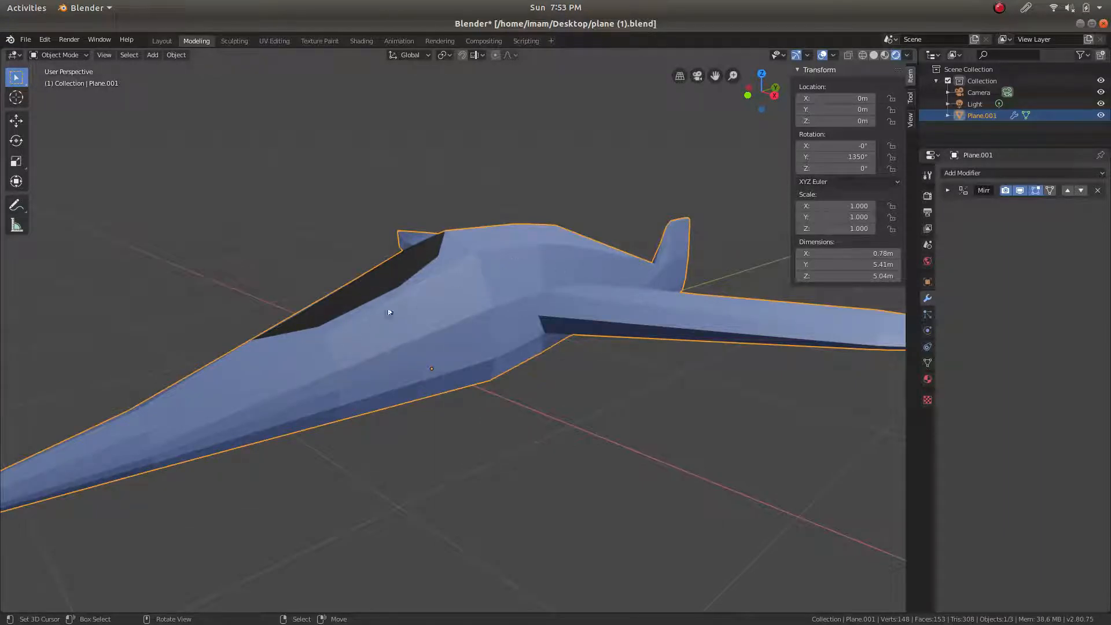
middle_click_drag(281, 347, 423, 300)
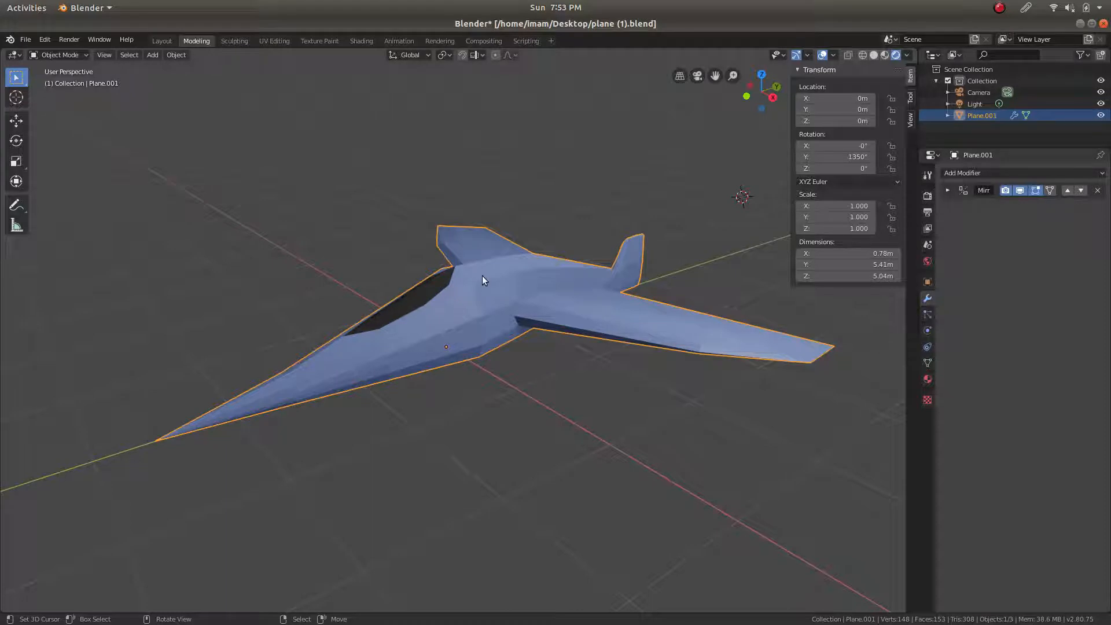
scroll(485, 271, "up", 2)
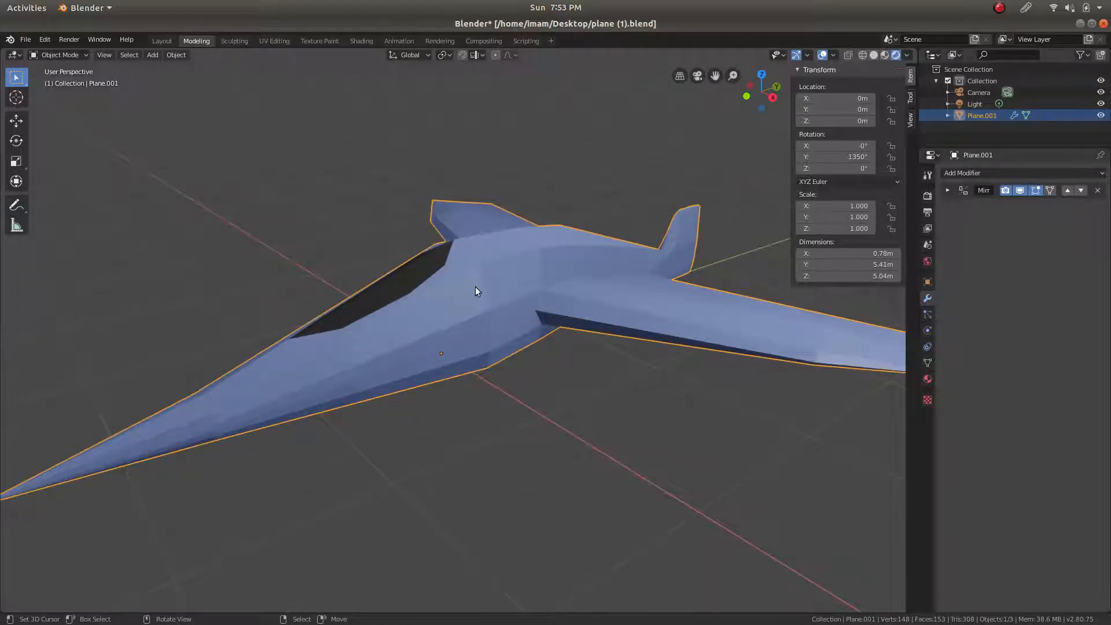
middle_click_drag(476, 290, 502, 303)
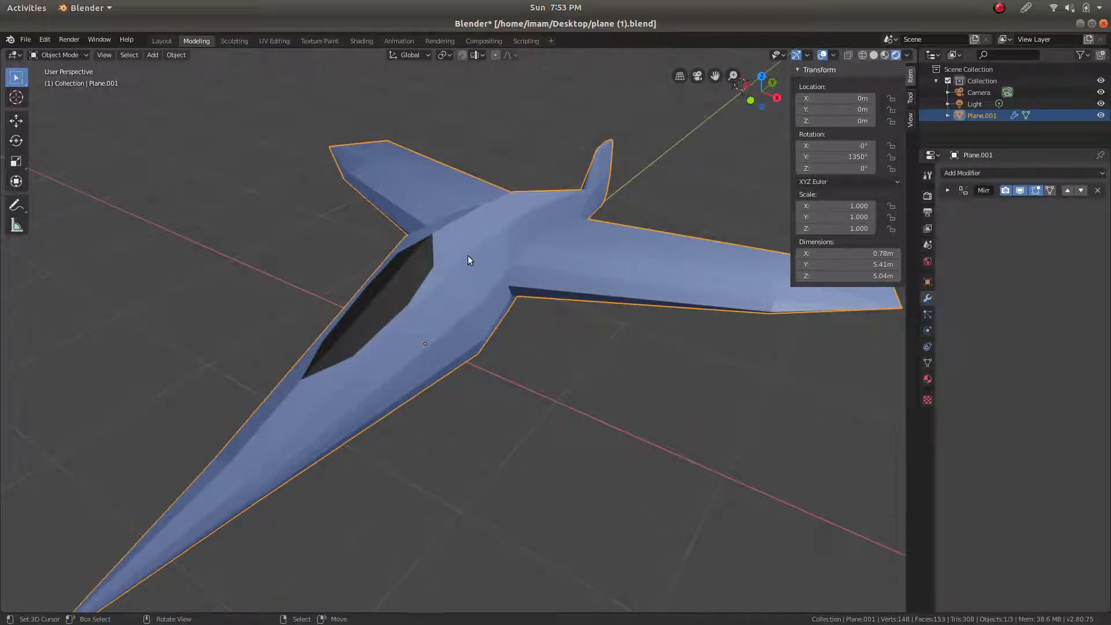
Enter Edit Mode on Plane.001, switch to edge selection and select the upper fuselage edge behind the cockpit opening
key("Tab")
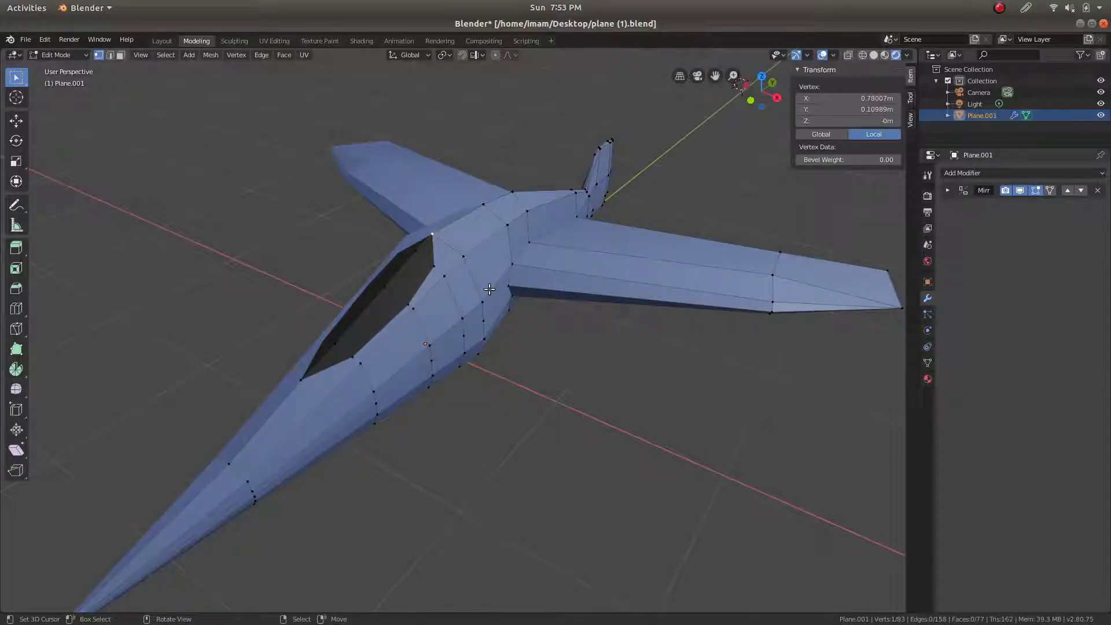
left_click(111, 55)
left_click(486, 242)
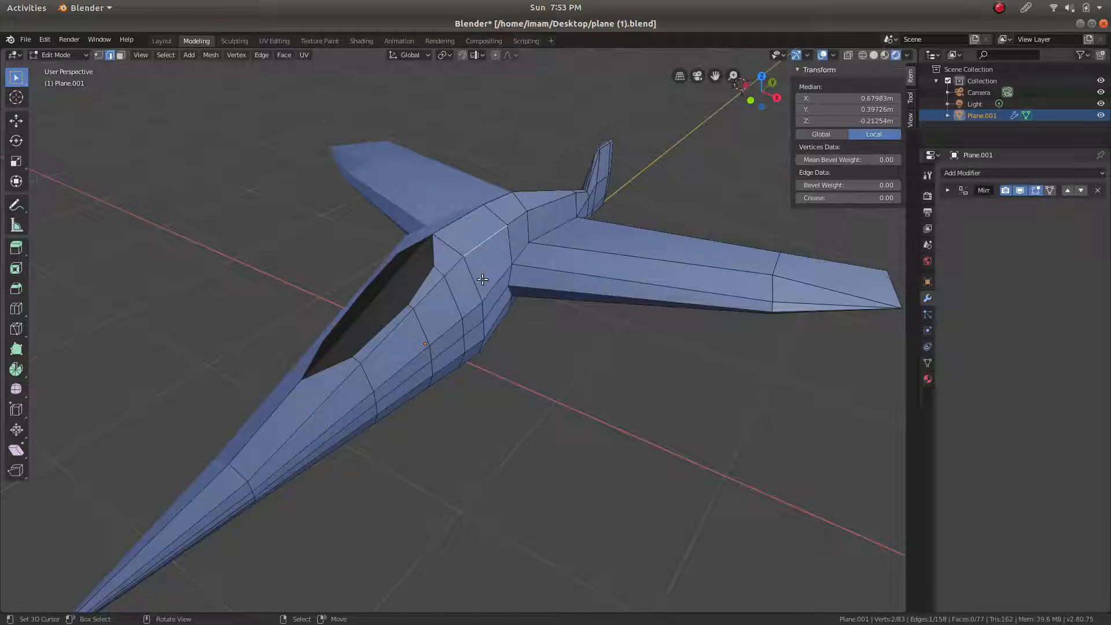
left_click(486, 238)
Examine the selected edge and surrounding fuselage mesh from several angles, and review the available edge operations
middle_click_drag(450, 315, 467, 260)
scroll(467, 260, "up", 3)
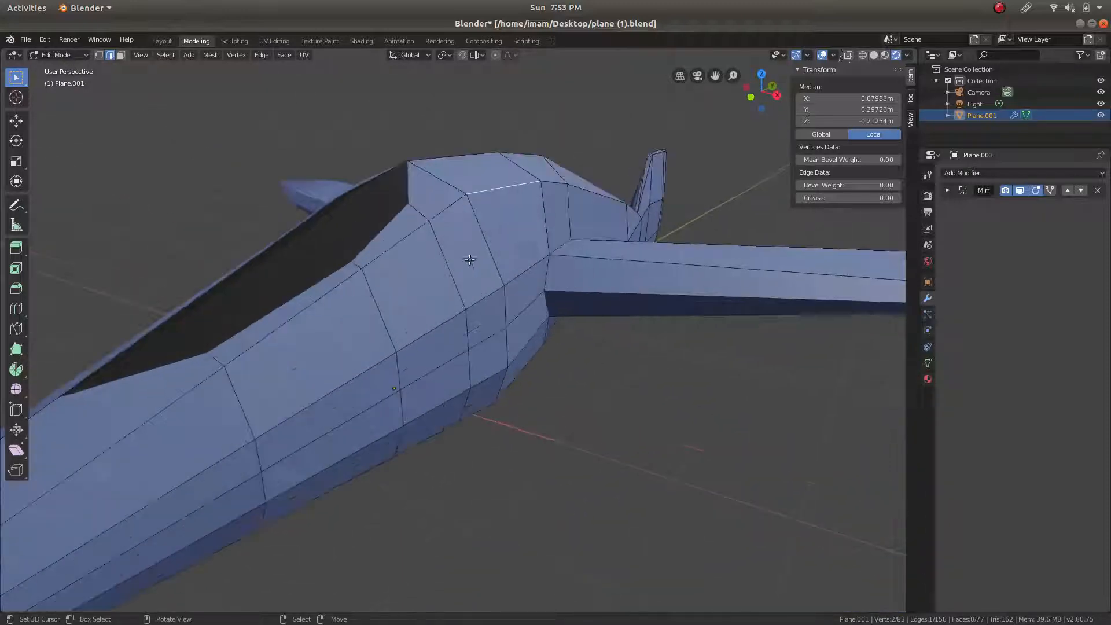
middle_click_drag(427, 196, 216, 183)
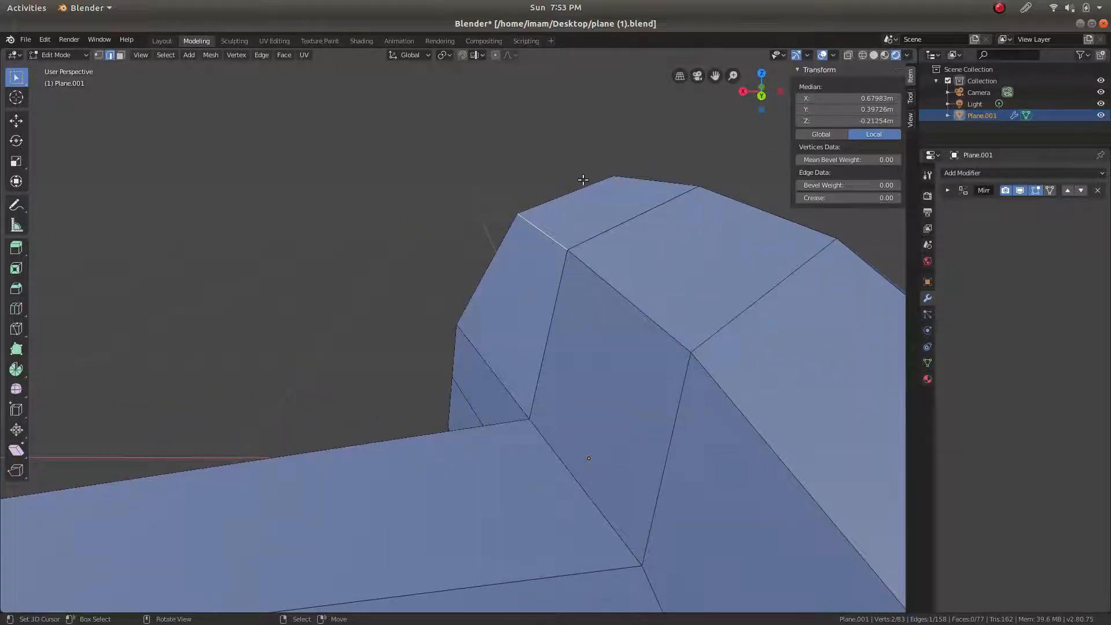
scroll(502, 290, "down", 5)
middle_click_drag(489, 371, 576, 265)
scroll(573, 265, "up", 5)
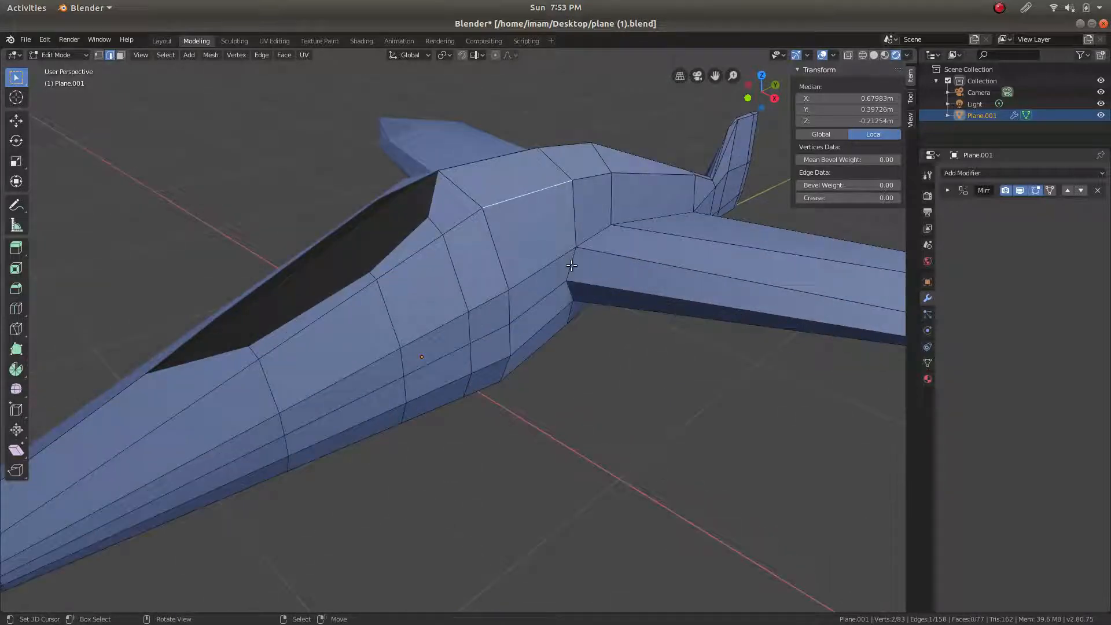
middle_click_drag(415, 271, 438, 287)
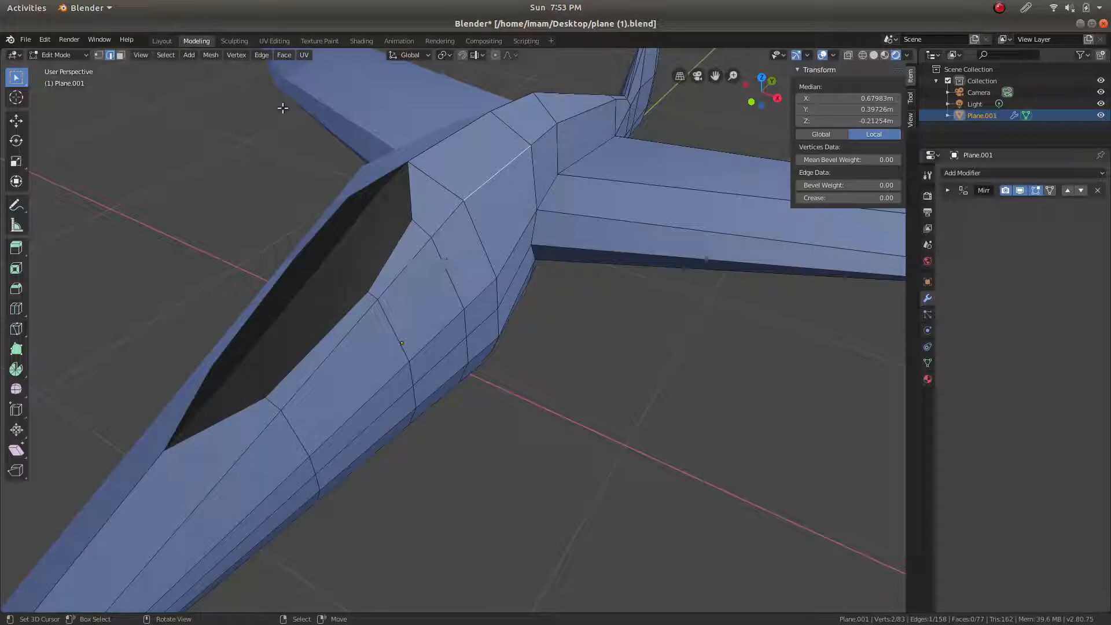
left_click(261, 56)
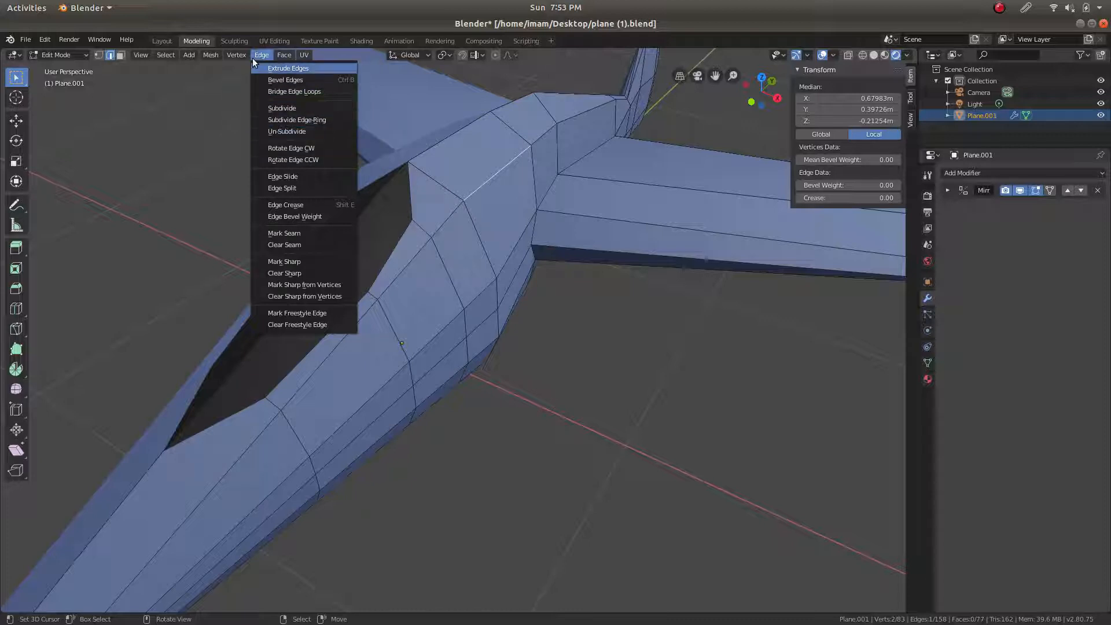
mouse_move(242, 57)
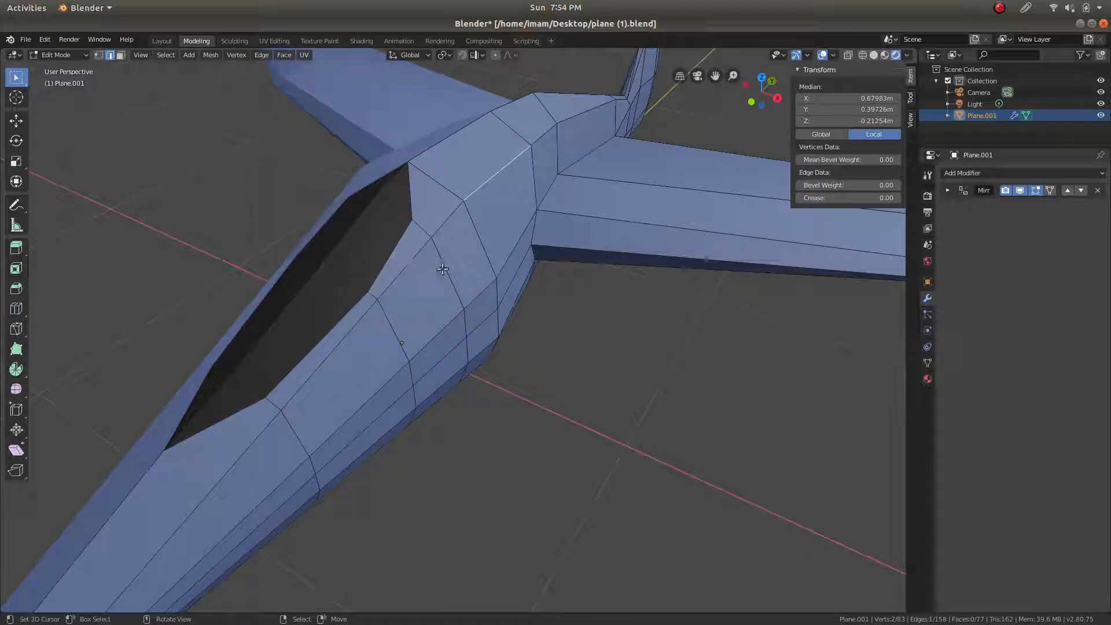
scroll(507, 224, "down", 4)
scroll(452, 260, "up", 2)
scroll(404, 293, "down", 2)
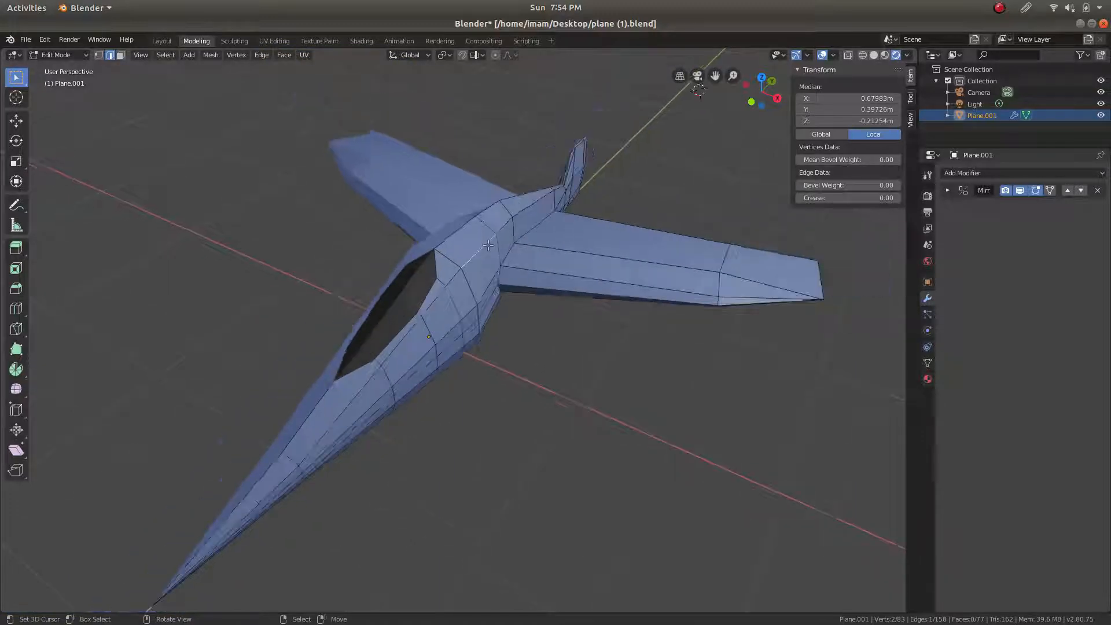
middle_click_drag(404, 292, 434, 245)
scroll(335, 365, "up", 2)
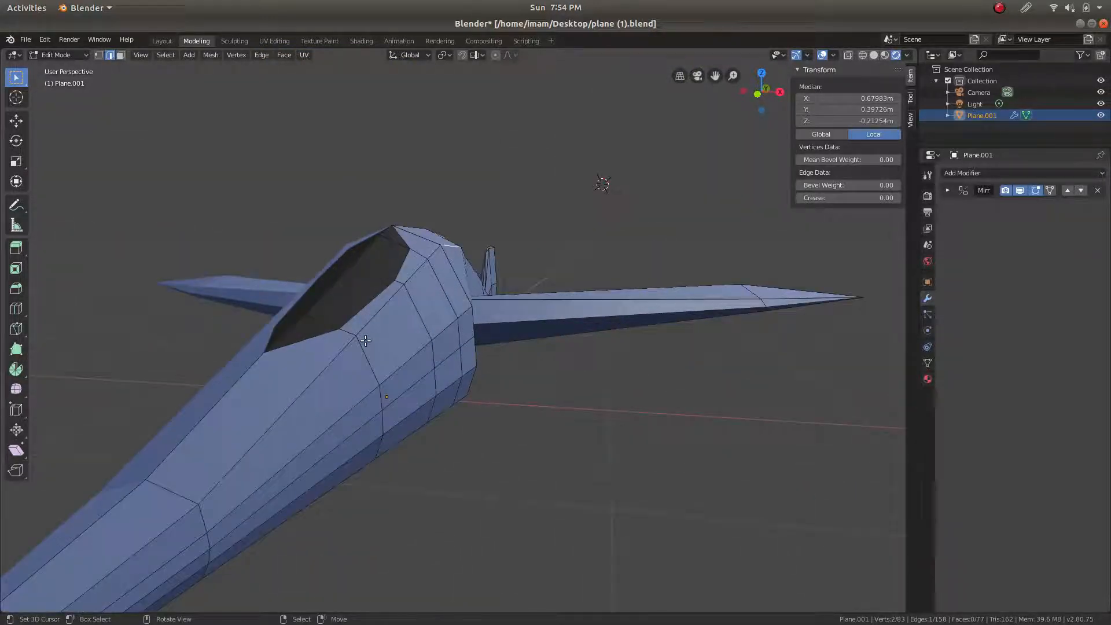
Examine the cockpit opening, nose and surrounding fuselage edges from the front, side and above
middle_click_drag(347, 340, 455, 298, "shift")
middle_click_drag(412, 374, 501, 308)
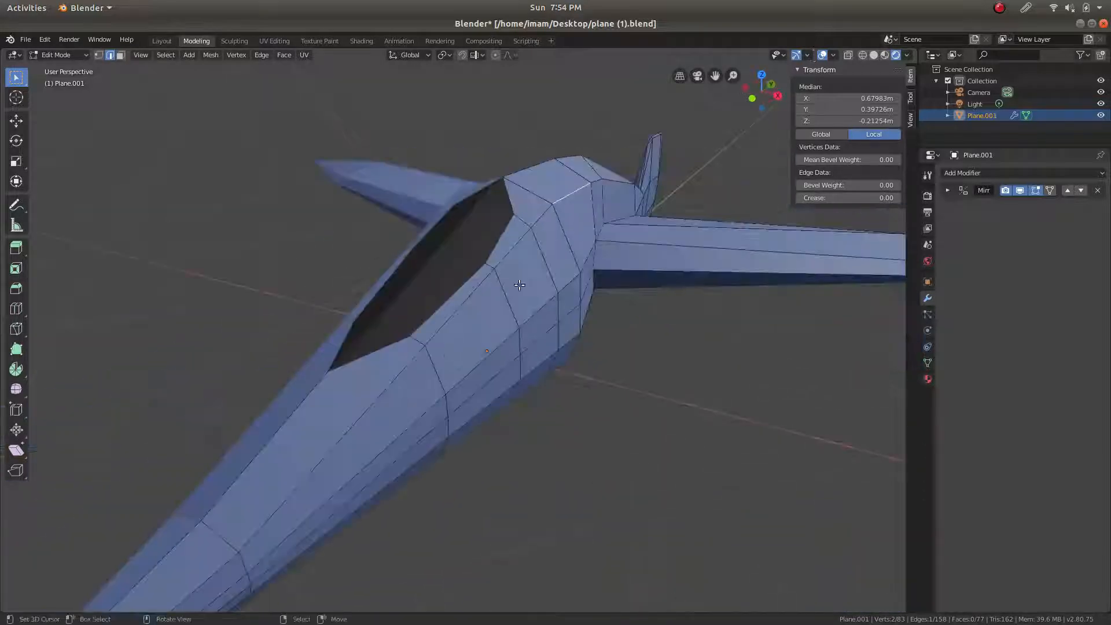
scroll(370, 415, "down", 4)
middle_click_drag(297, 453, 307, 432)
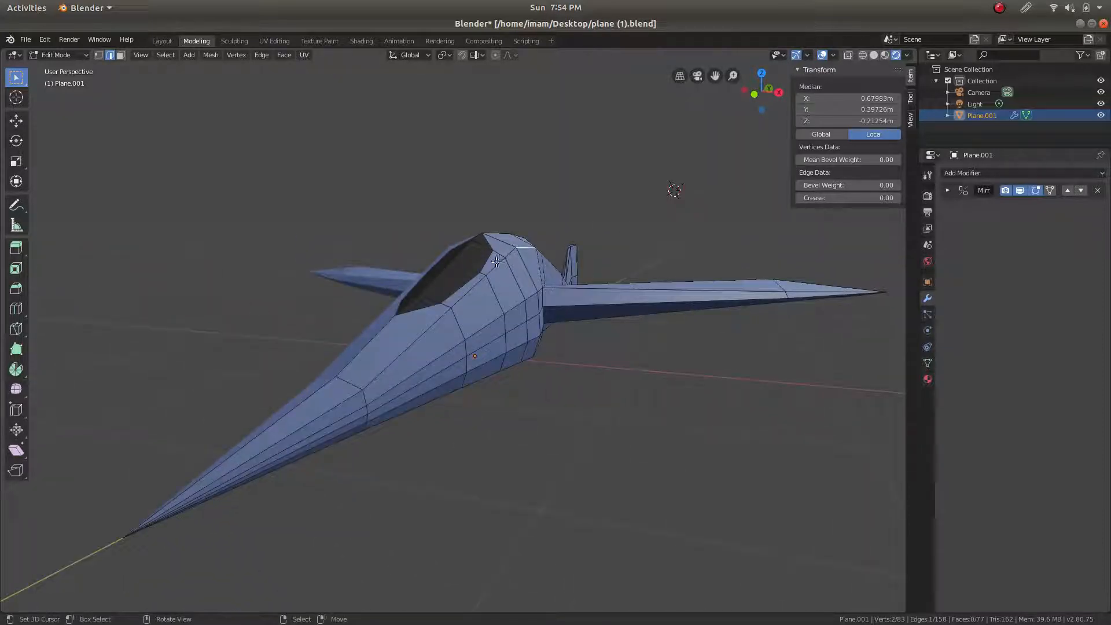
scroll(536, 235, "up", 5)
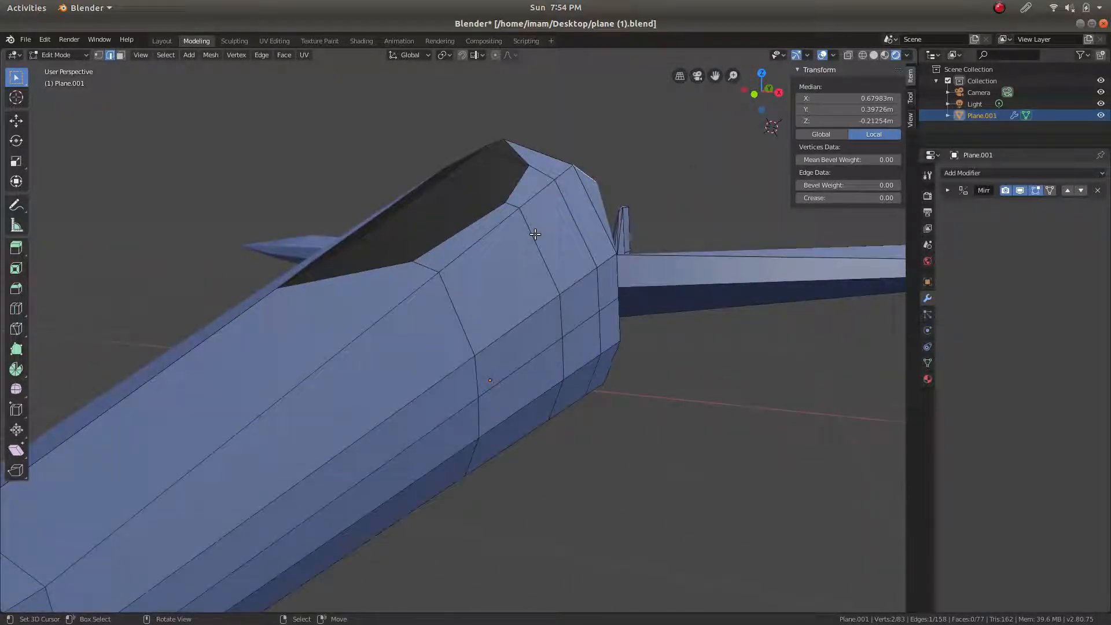
scroll(535, 235, "down", 2)
middle_click_drag(583, 250, 482, 335)
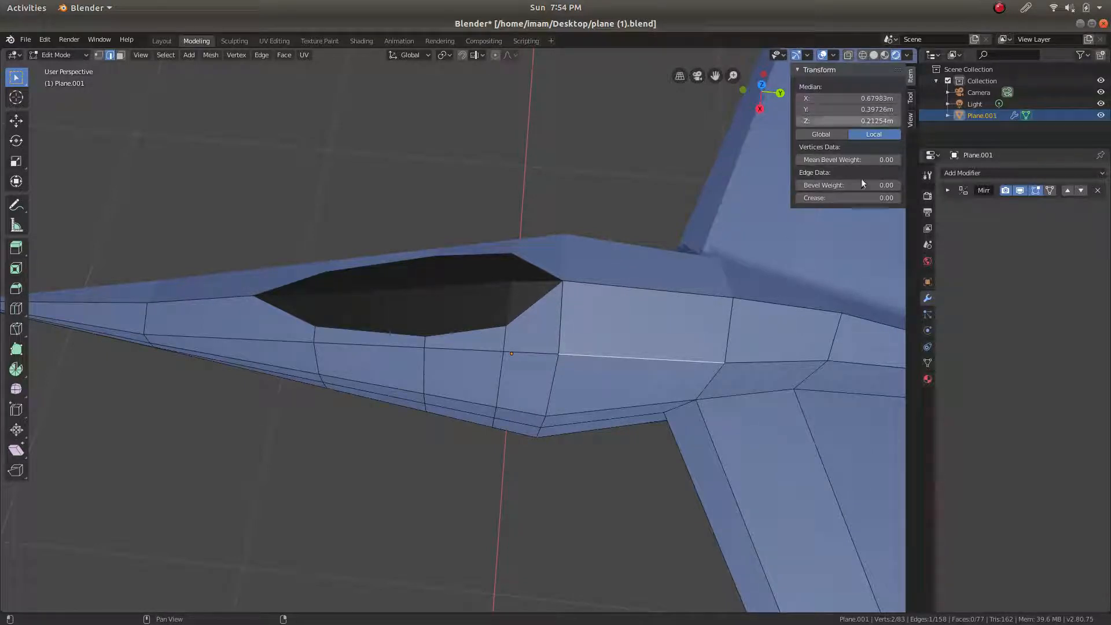
Hide the transform sidebar and inspect the edges beside the cockpit opening and along the nose
key("n")
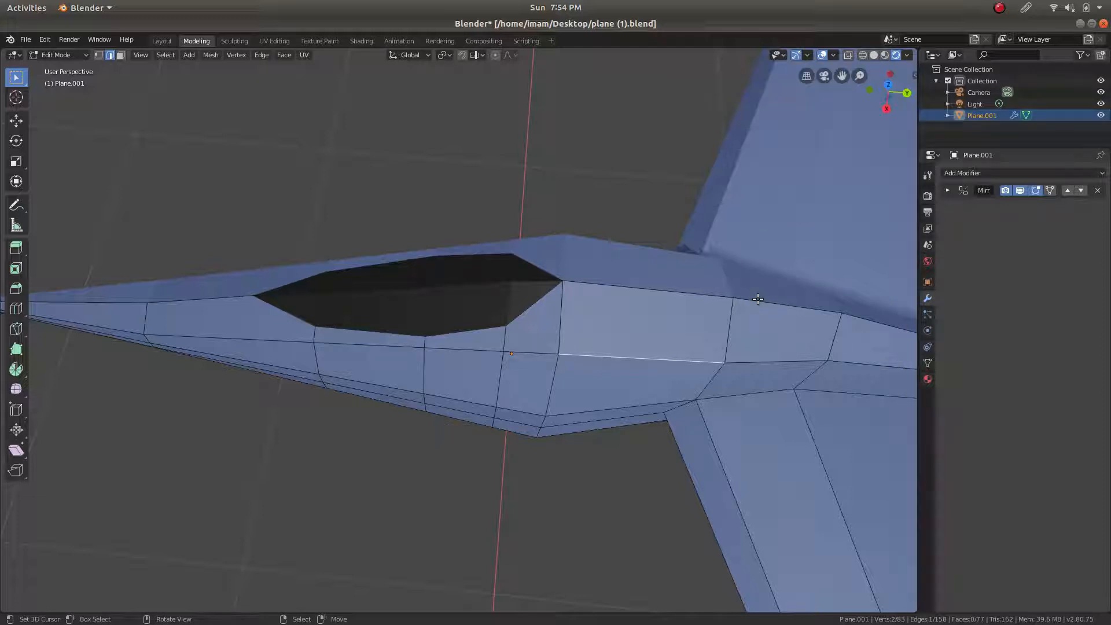
middle_click_drag(665, 305, 469, 223)
scroll(541, 260, "up", 3)
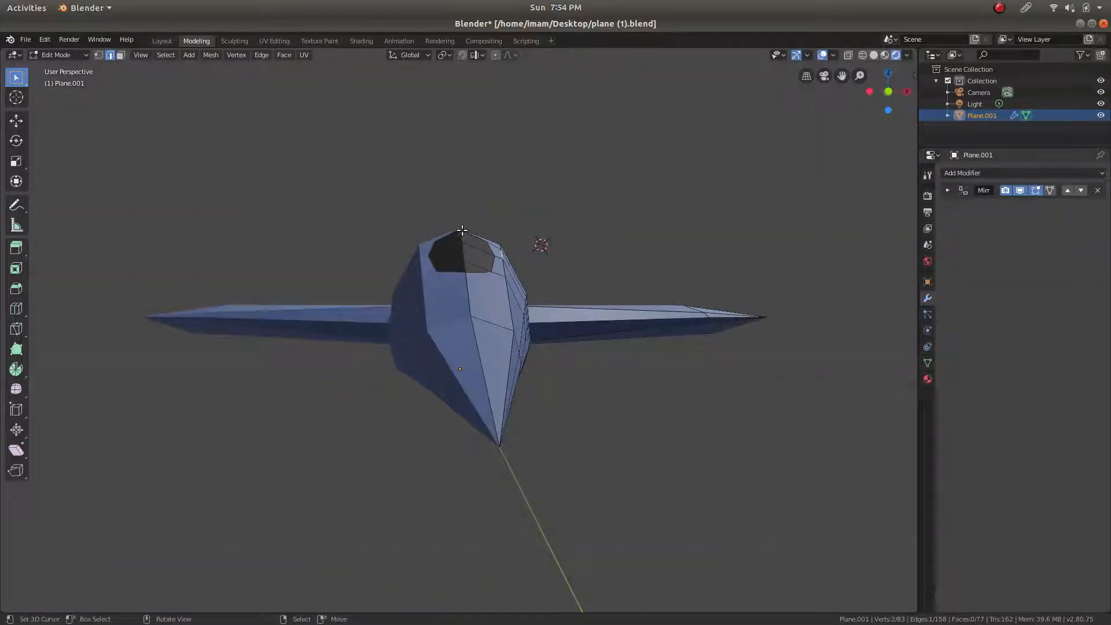
middle_click_drag(503, 230, 231, 314)
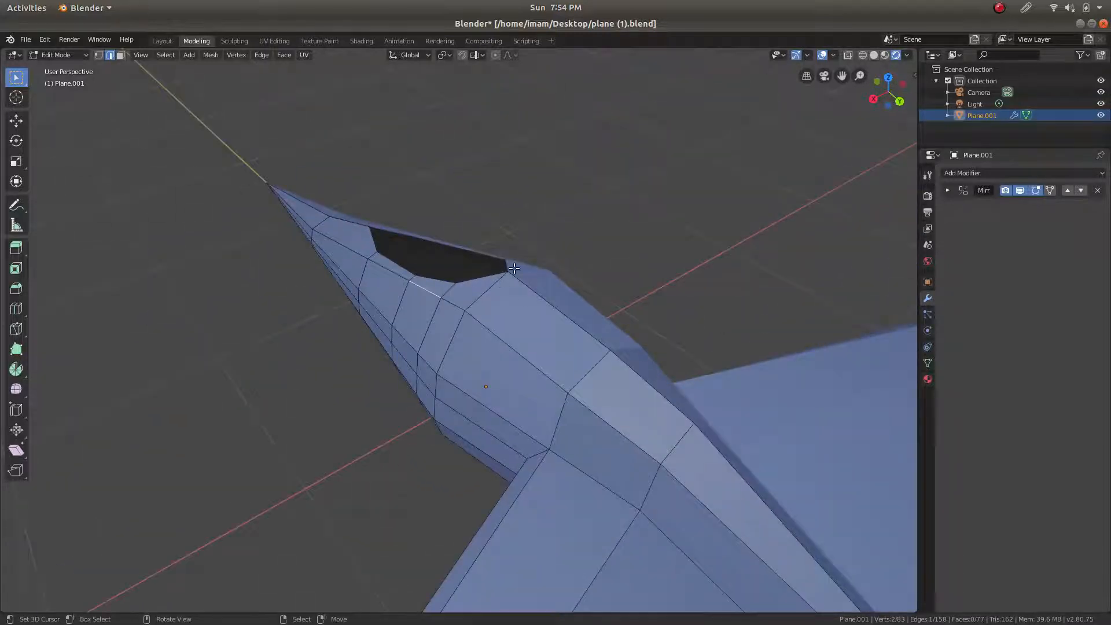
middle_click_drag(454, 294, 619, 250)
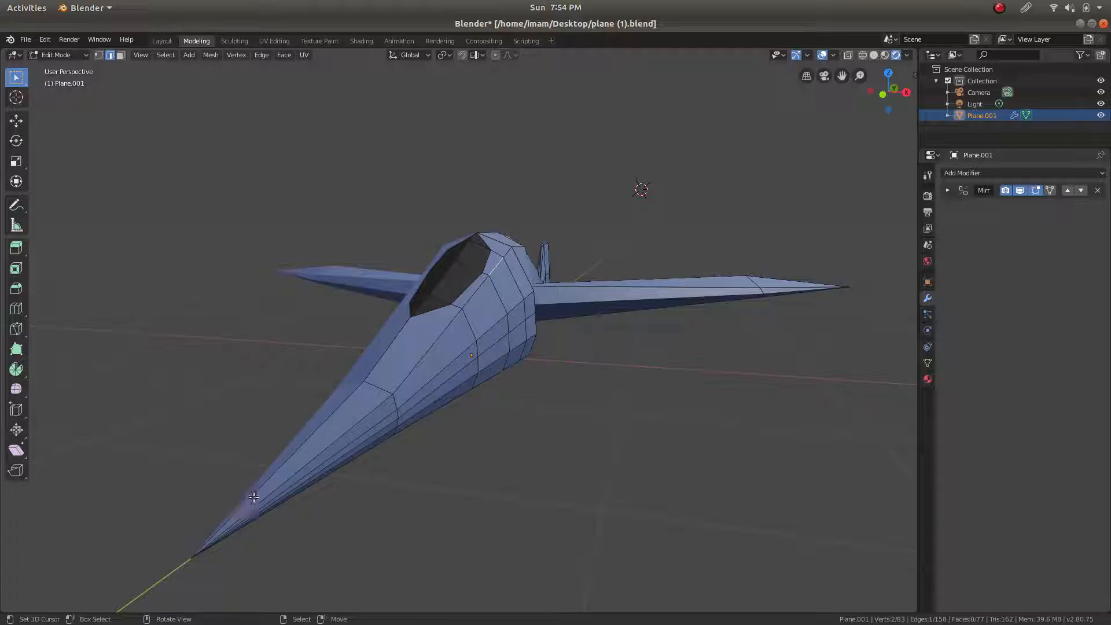
Examine the tail fin and the rear fuselage edges where the spine meets the fin
middle_click_drag(309, 458, 489, 405)
scroll(490, 407, "down", 1)
middle_click_drag(665, 471, 379, 272, "shift")
middle_click_drag(514, 329, 631, 349)
scroll(687, 261, "up", 3)
middle_click_drag(687, 260, 593, 337, "shift")
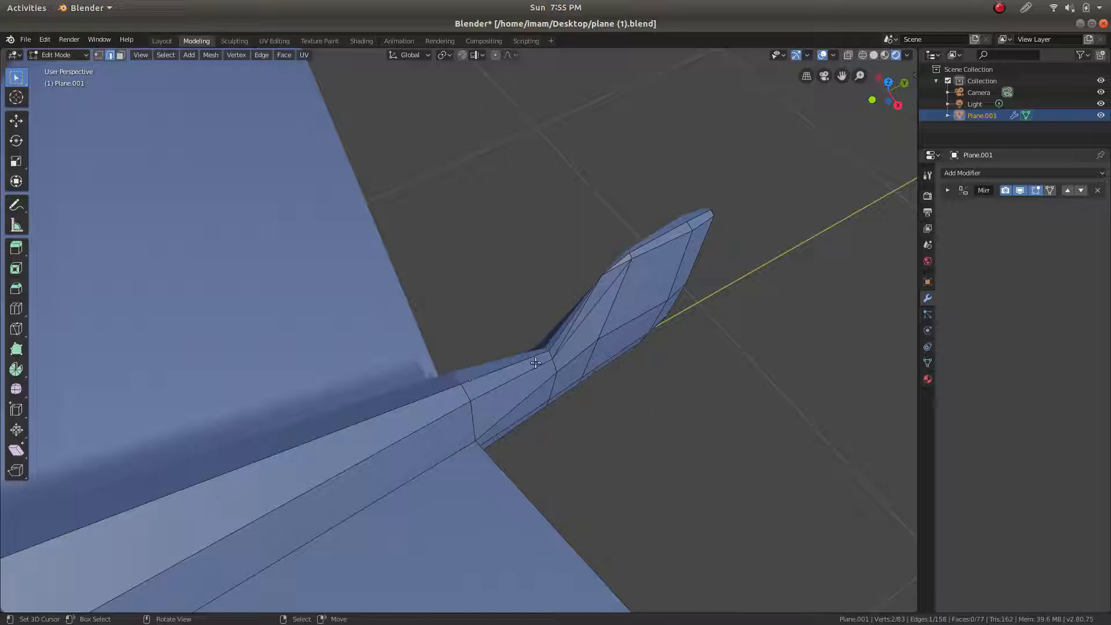
scroll(556, 342, "up", 3)
middle_click_drag(608, 368, 634, 349)
scroll(707, 188, "down", 3)
middle_click_drag(602, 223, 531, 214)
scroll(485, 294, "up", 3)
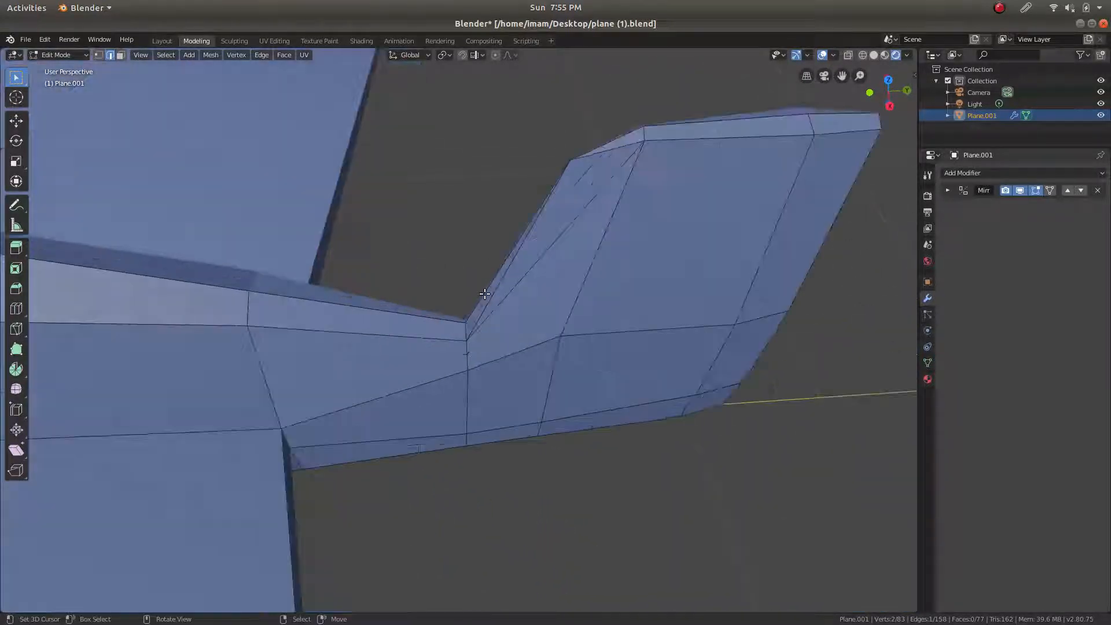
middle_click_drag(507, 316, 541, 318)
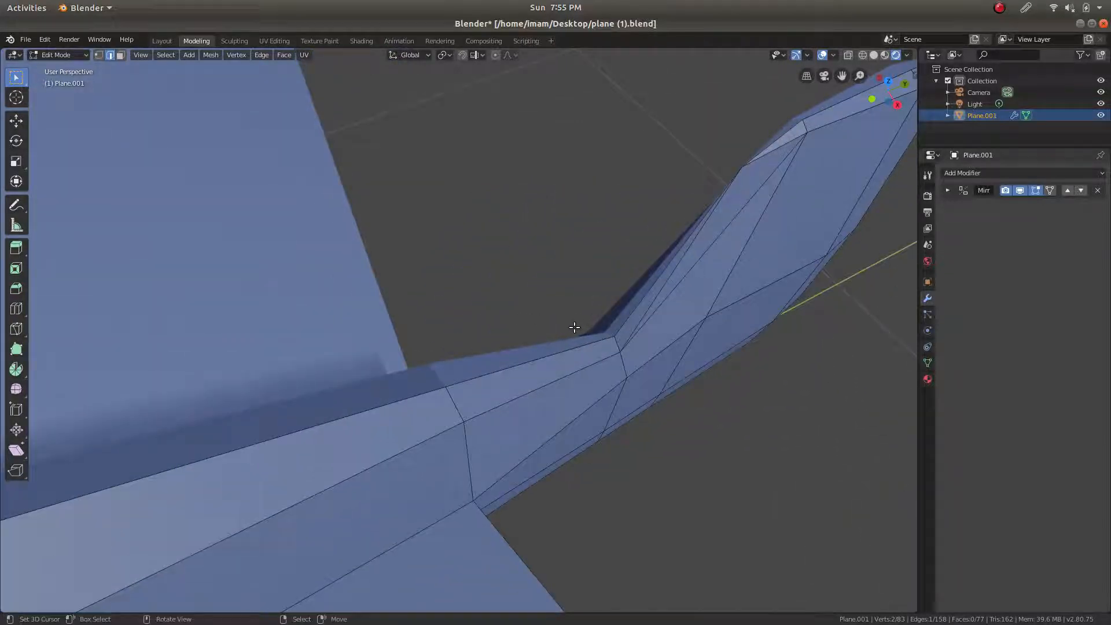
scroll(573, 324, "down", 3)
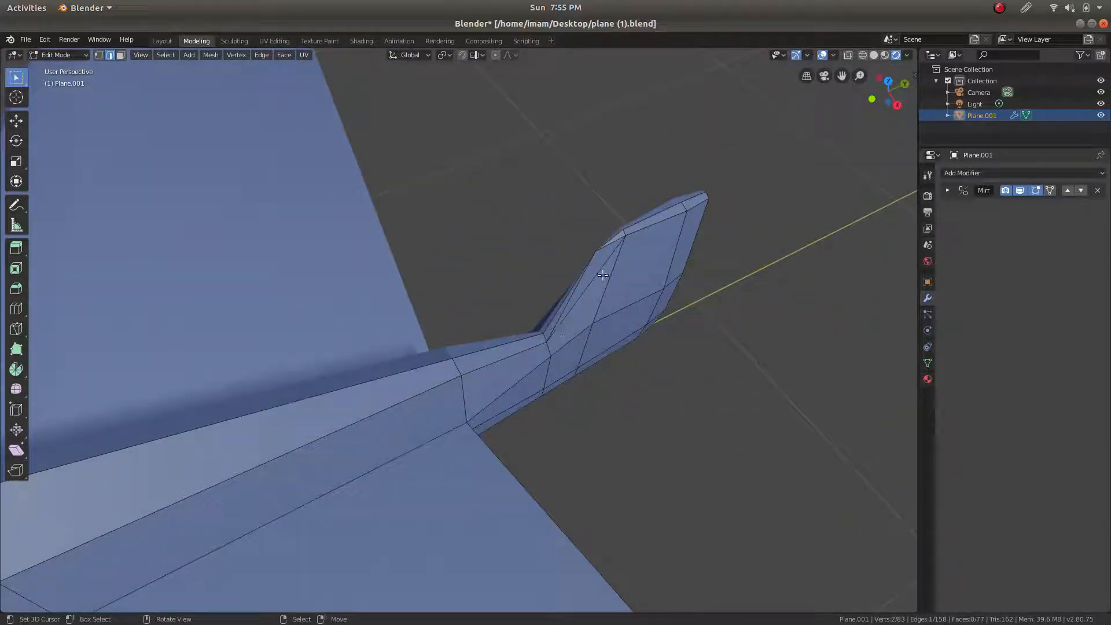
scroll(575, 283, "up", 2)
middle_click_drag(511, 338, 627, 317)
scroll(598, 321, "down", 6)
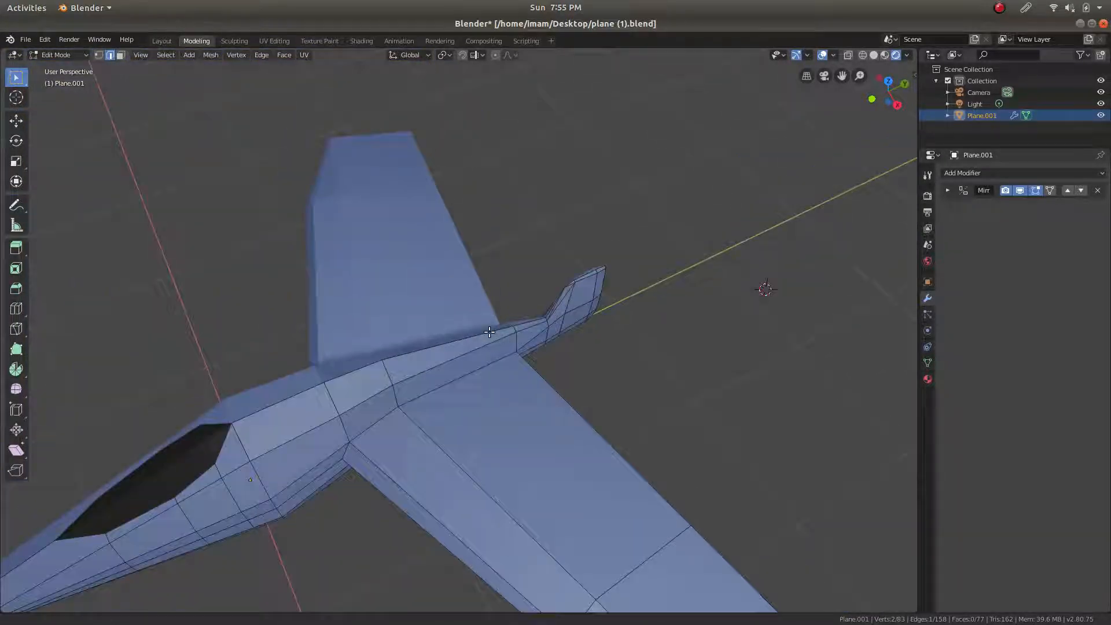
Select the shortest edge path along the fuselage's top centreline from the nose tip to just ahead of the tail
middle_click_drag(460, 333, 592, 263, "shift")
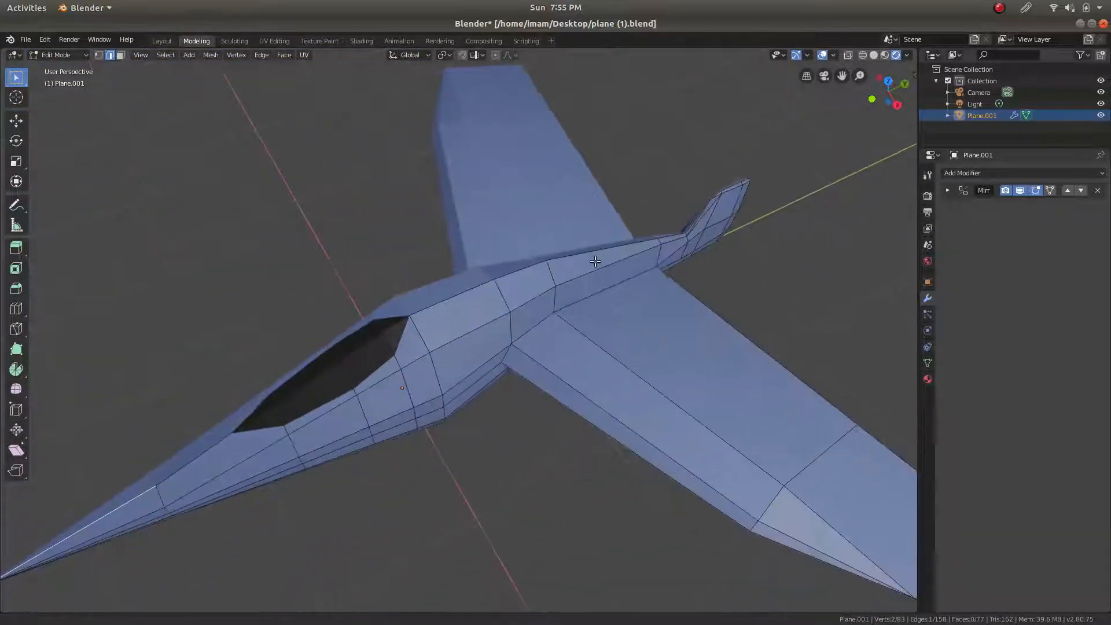
left_click(635, 242, "ctrl")
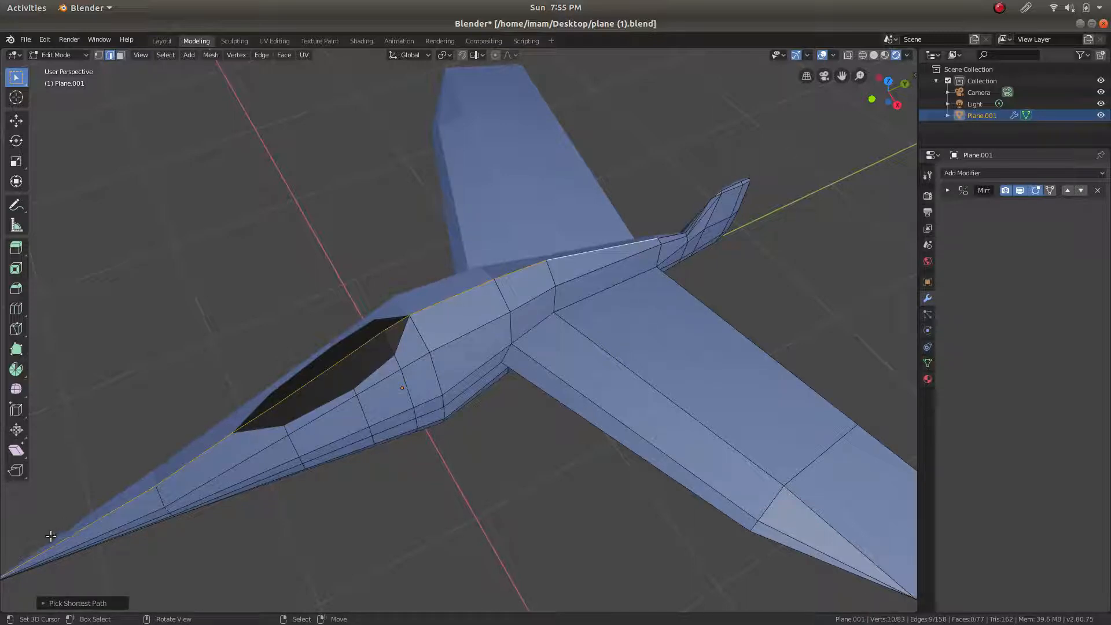
scroll(517, 277, "down", 4)
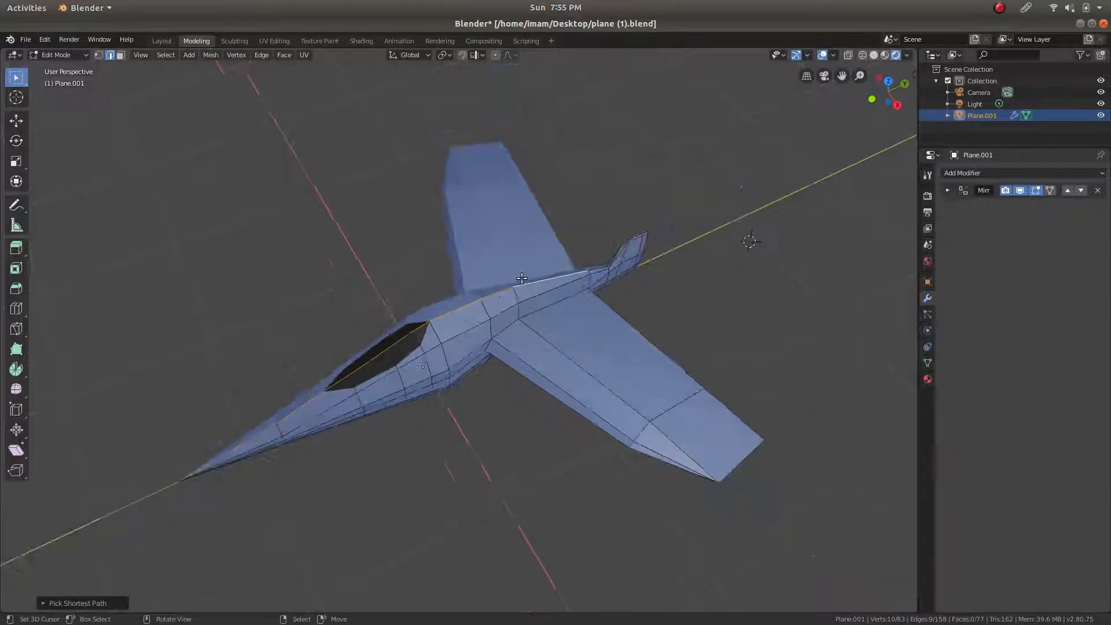
scroll(347, 370, "up", 6)
middle_click_drag(375, 328, 449, 299)
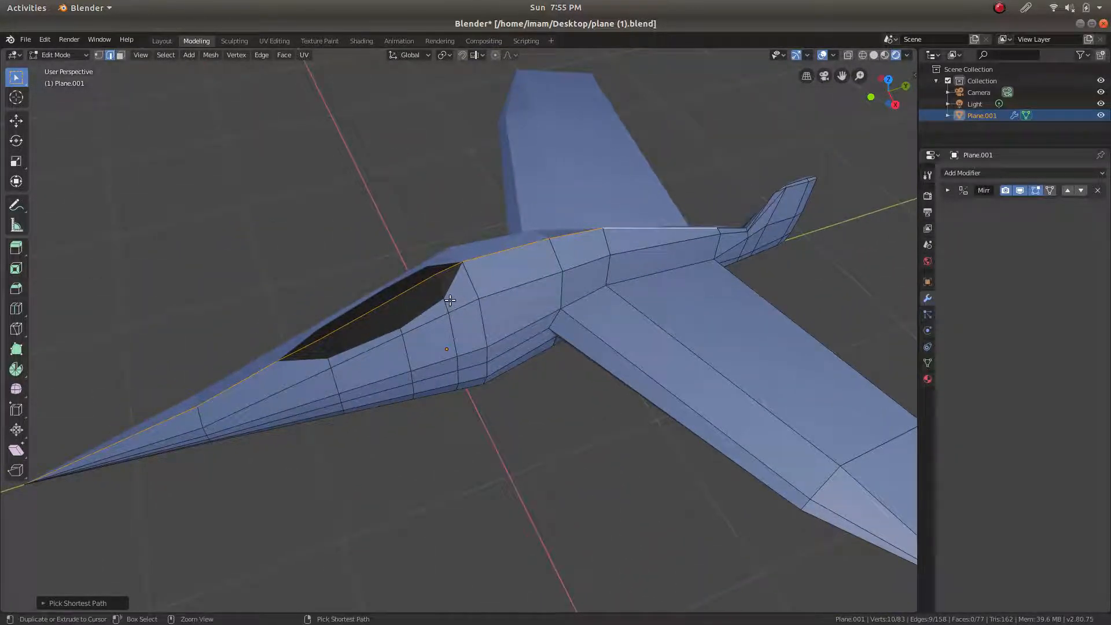
Bevel the selected centreline edges with one segment and an offset width of 0.104 m
key("ctrl+b")
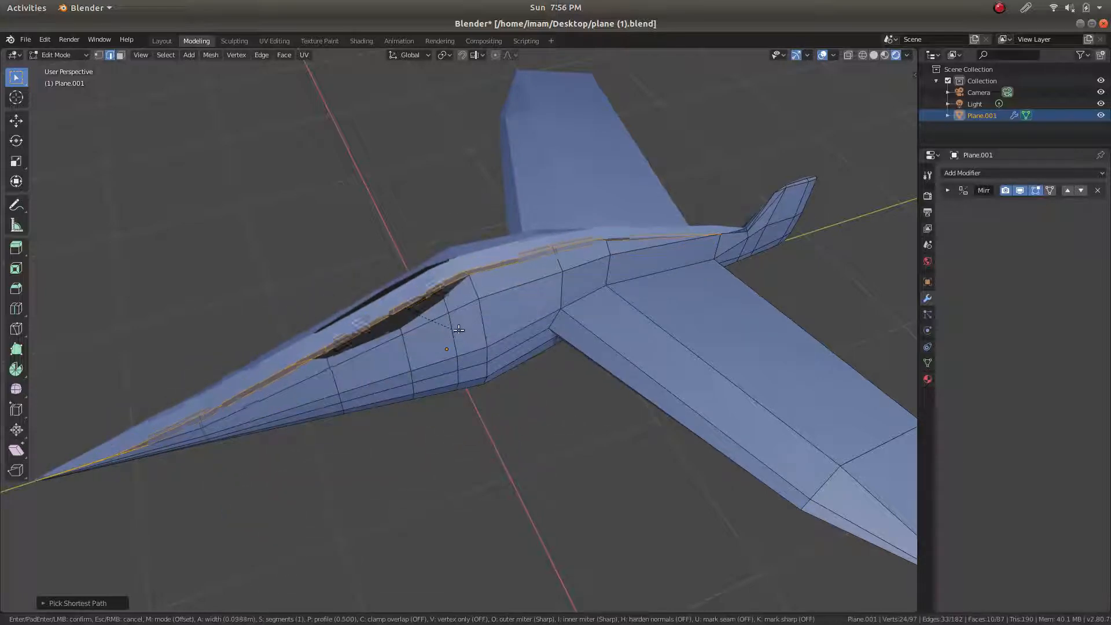
left_click(458, 326)
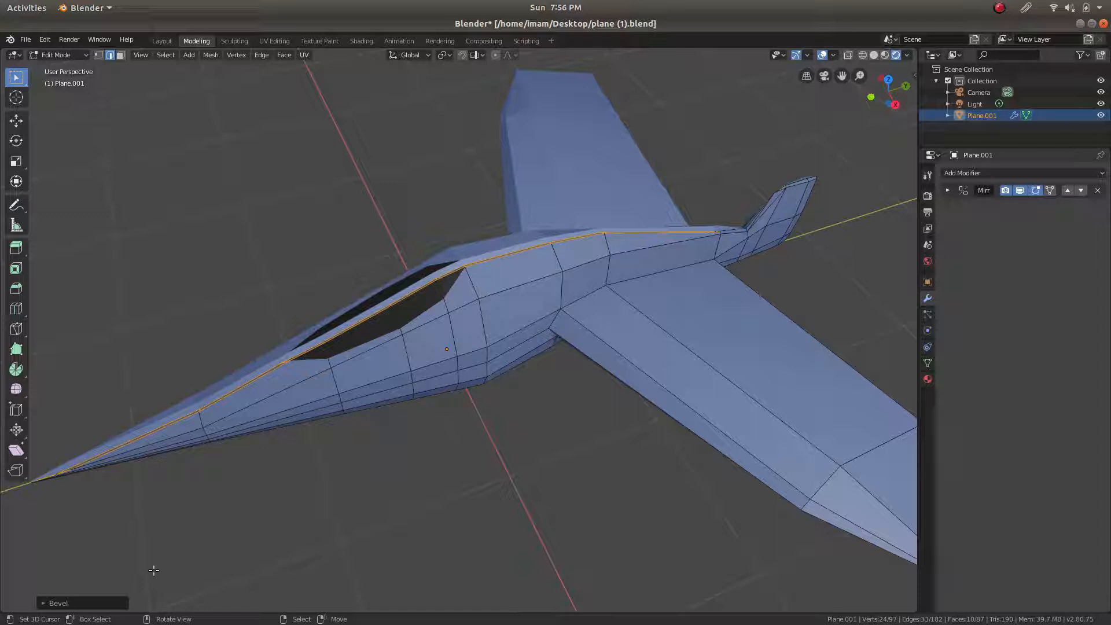
left_click(73, 602)
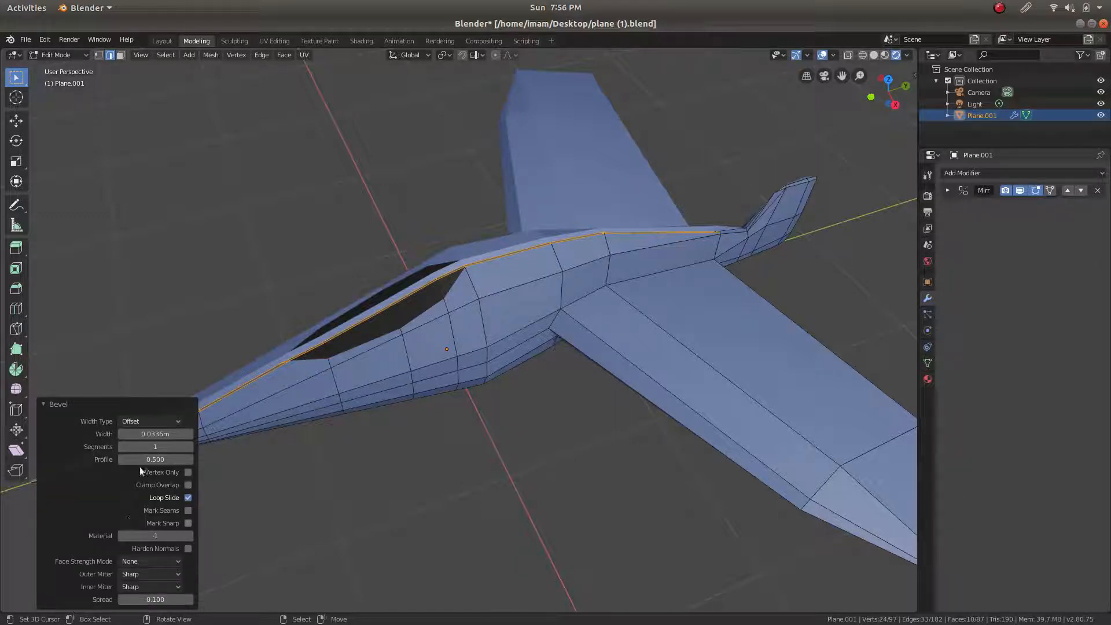
mouse_move(155, 434)
left_mouse_down()
mouse_move(193, 434)
mouse_move(164, 434)
left_mouse_up()
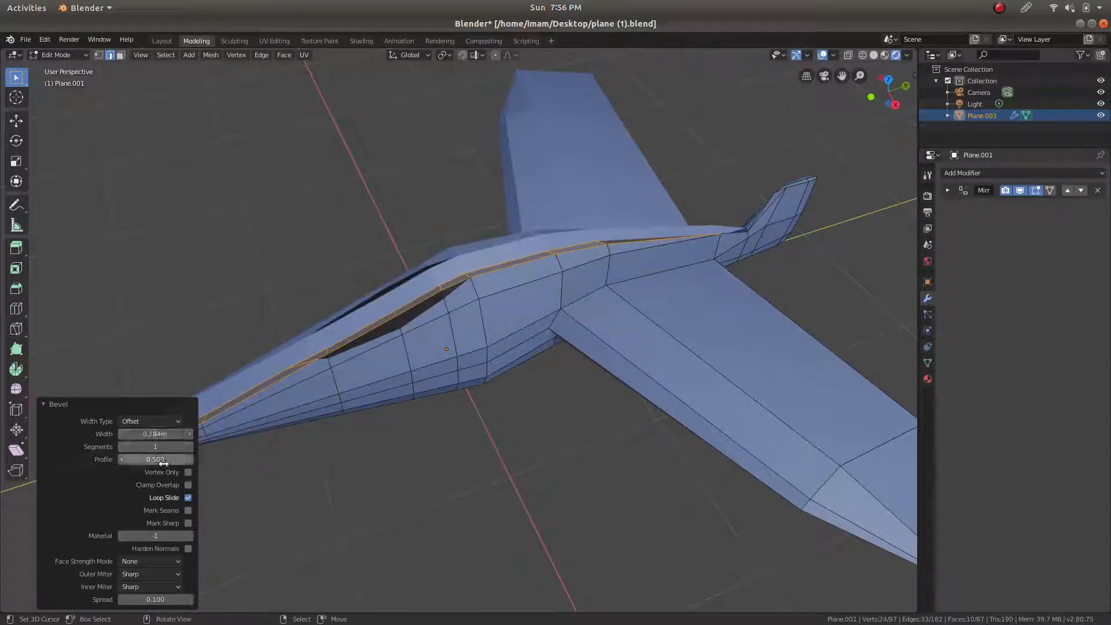
Enable Clamp Overlap for the bevel and inspect the centreline behind the cockpit opening
left_click(189, 486)
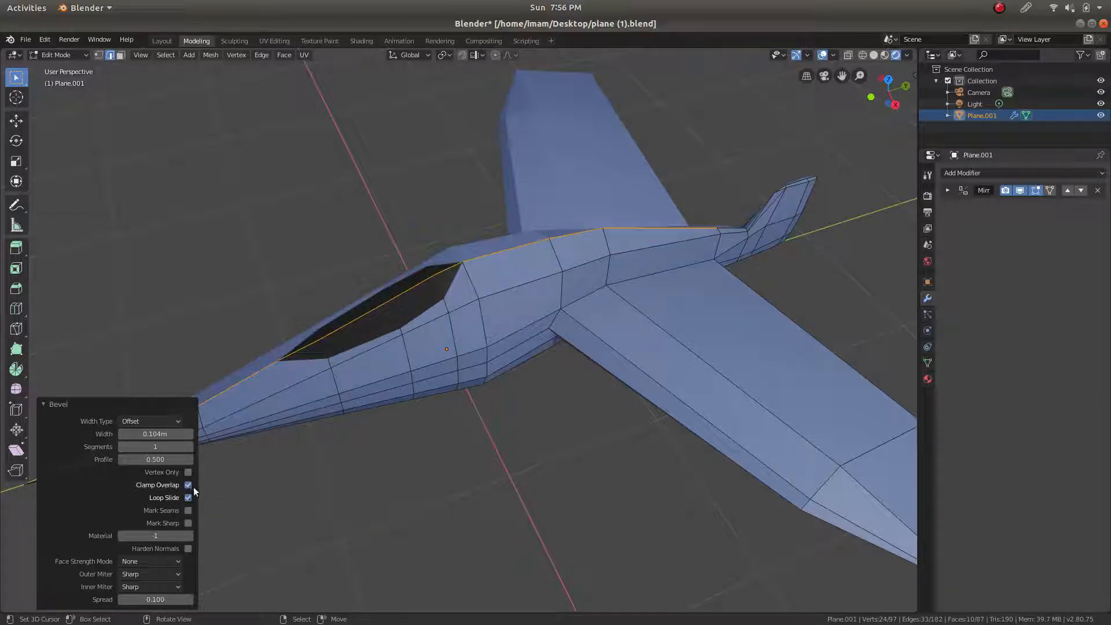
scroll(460, 227, "up", 5)
scroll(400, 229, "down", 4)
middle_click_drag(400, 228, 511, 259)
scroll(511, 259, "up", 4)
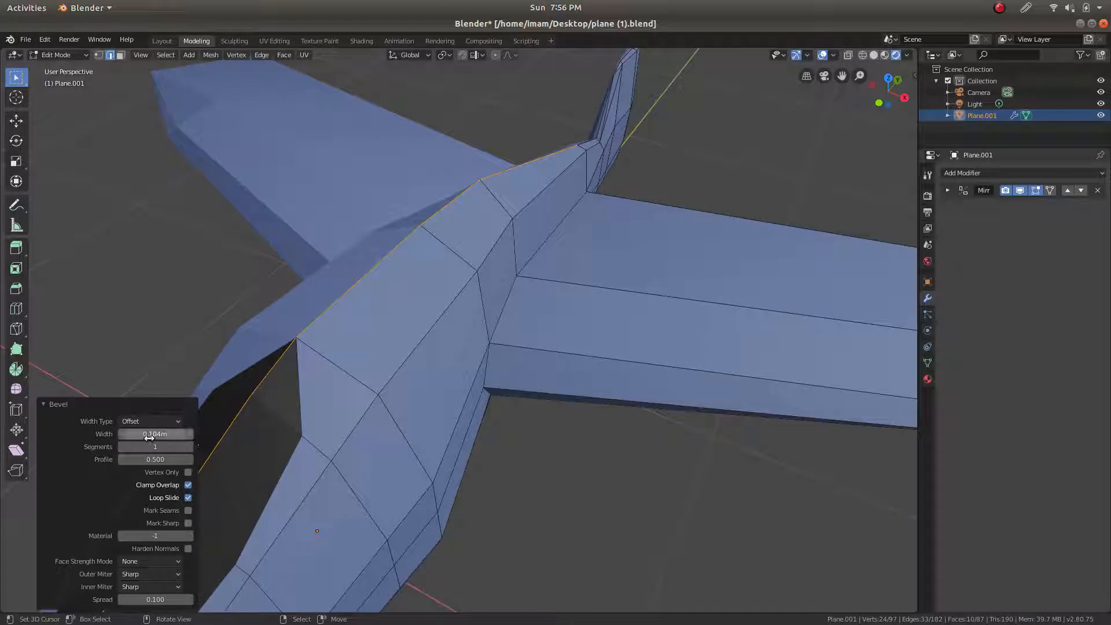
Set the bevel width to 0.254 m and check the centreline edges near the tail
mouse_move(150, 436)
left_mouse_down()
mouse_move(119, 435)
mouse_move(139, 435)
left_mouse_up()
scroll(494, 203, "down", 2)
middle_click_drag(405, 308, 317, 440, "shift")
scroll(526, 176, "down", 2)
scroll(497, 304, "up", 2)
middle_click_drag(514, 301, 423, 291)
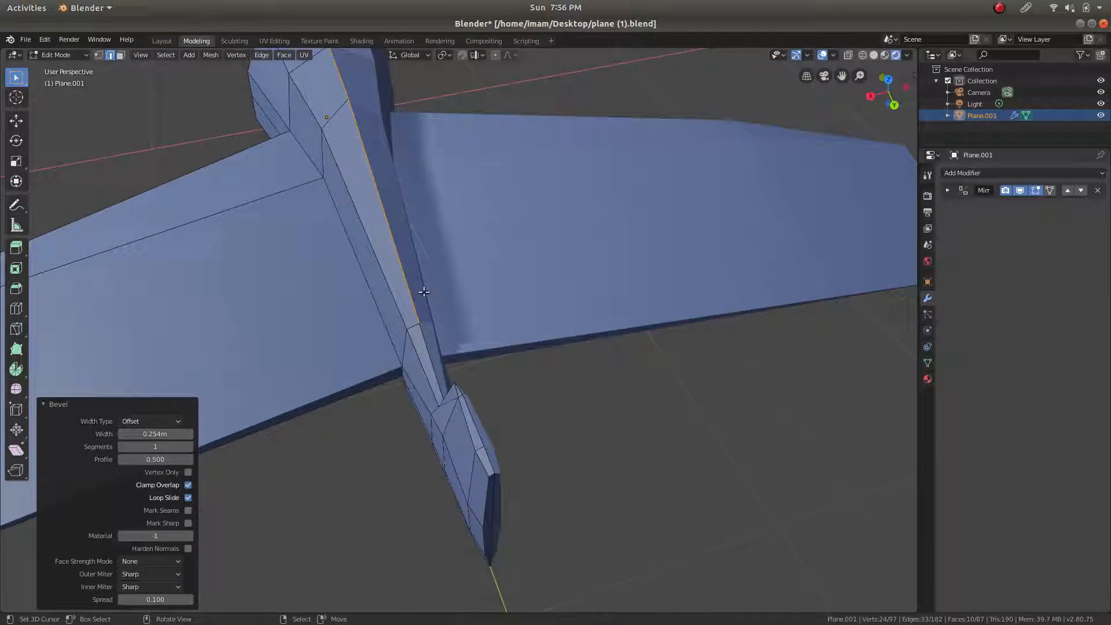
scroll(424, 292, "up", 2)
middle_click_drag(360, 307, 461, 315)
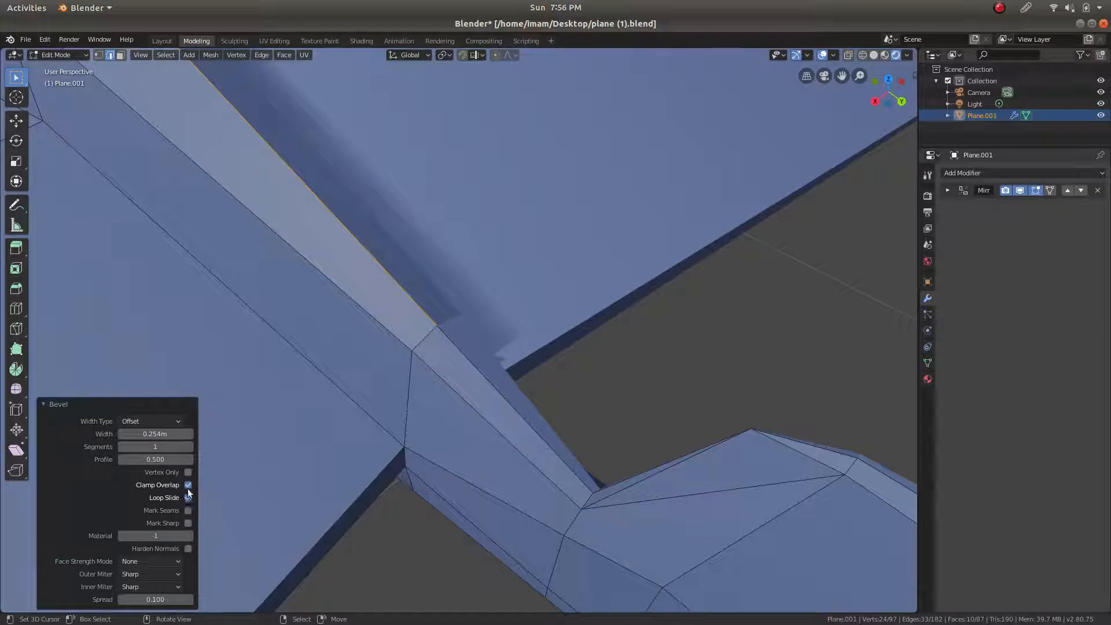
Try Arc for the bevel's outer and inner miters, and set both back to Sharp
left_click(164, 575)
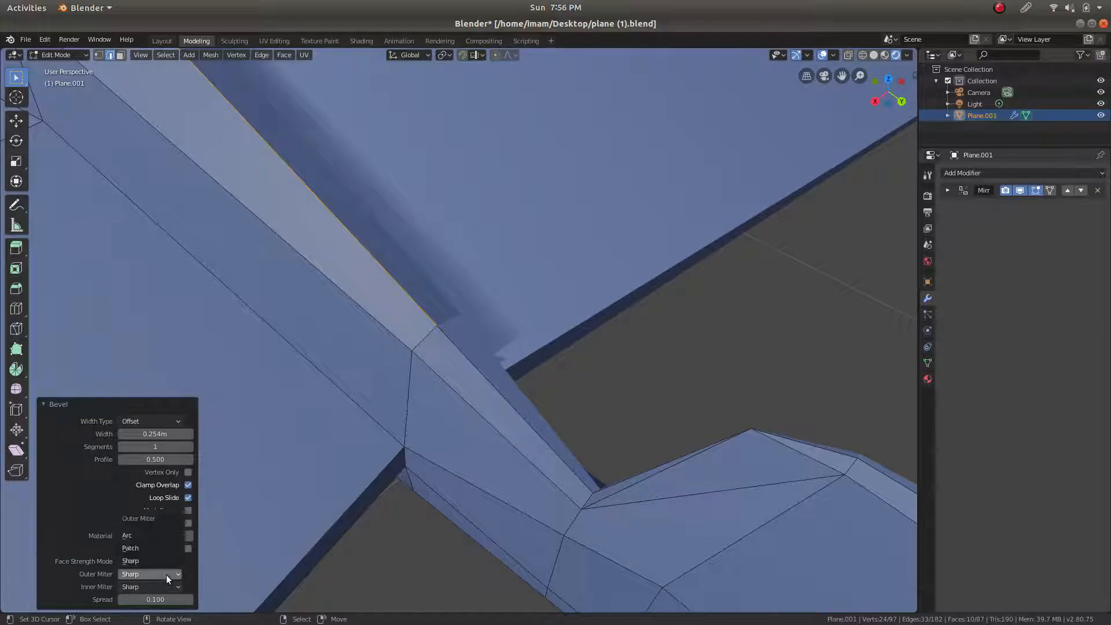
left_click(168, 537)
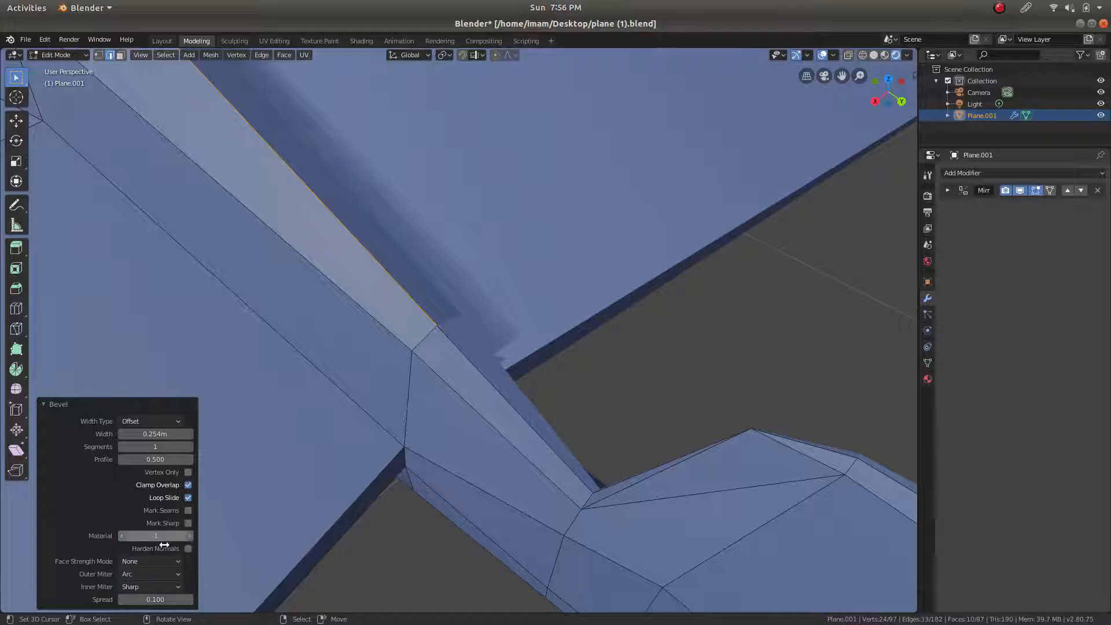
left_click(156, 588)
left_click(166, 560)
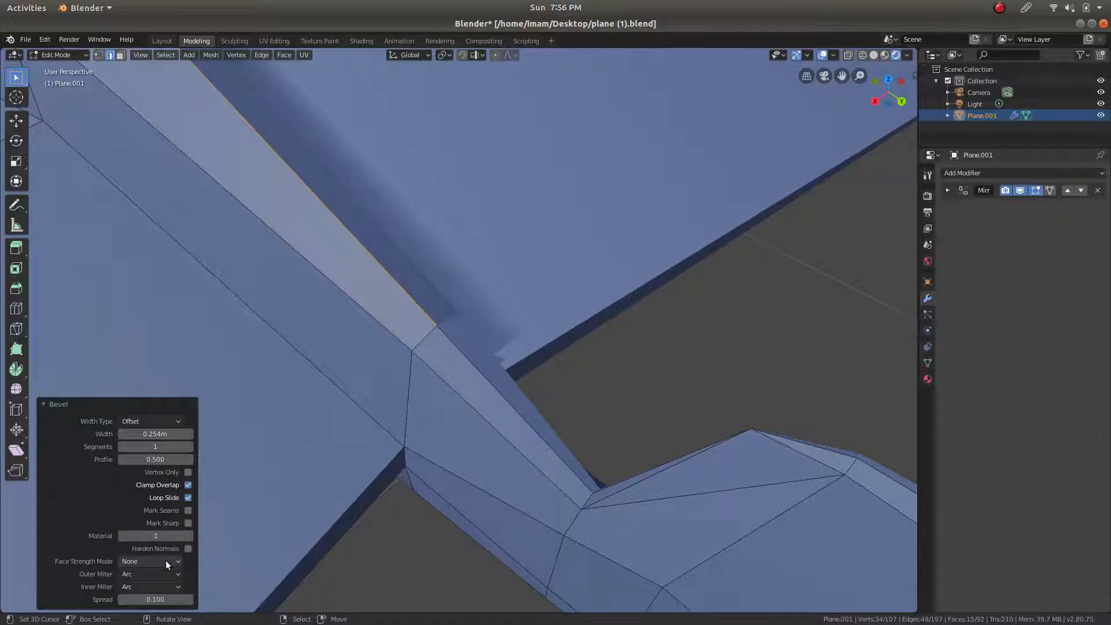
left_click(151, 590)
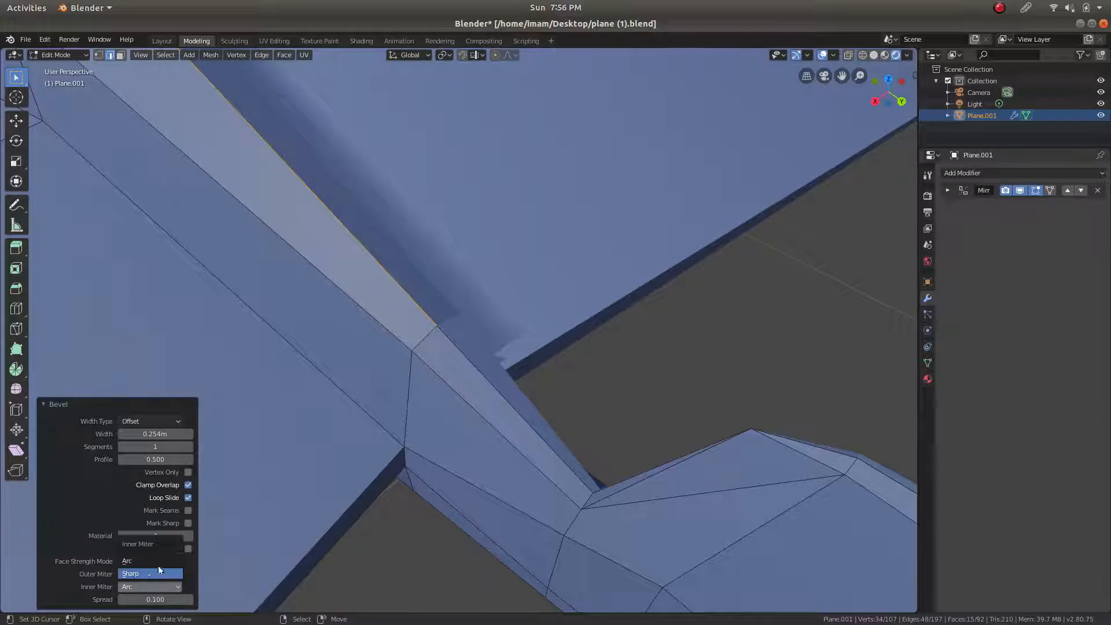
left_click(158, 570)
left_click(158, 576)
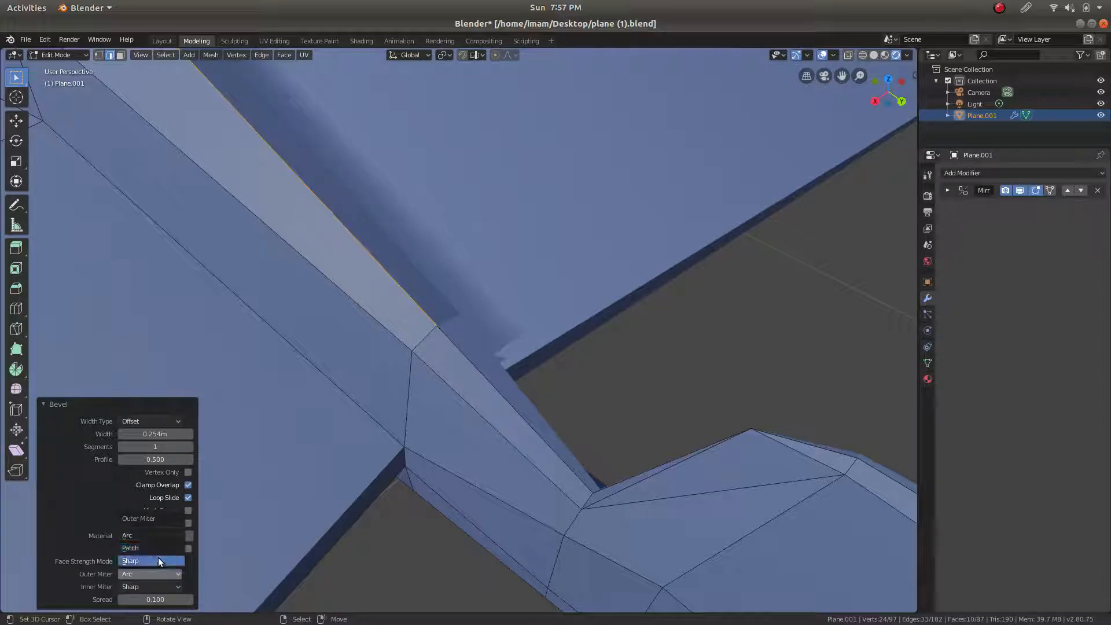
left_click(158, 561)
Undo the centreline bevel and recheck the fuselage edges around the cockpit and nose
scroll(395, 325, "down", 5)
middle_click_drag(394, 326, 526, 210)
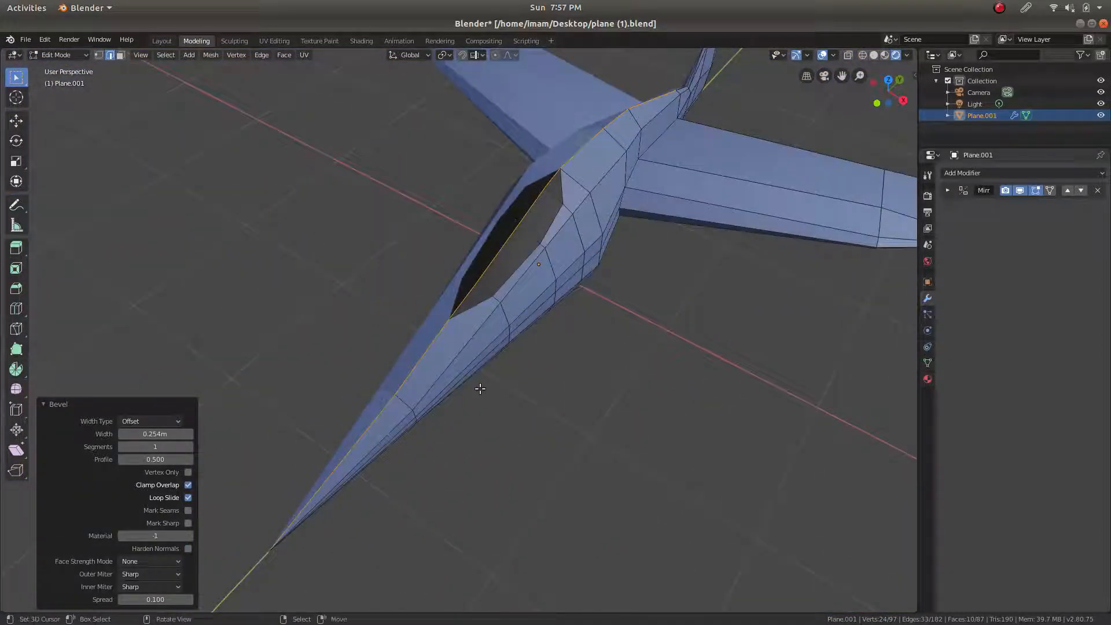
key("ctrl+z")
middle_click_drag(570, 191, 460, 200)
scroll(462, 269, "up", 4)
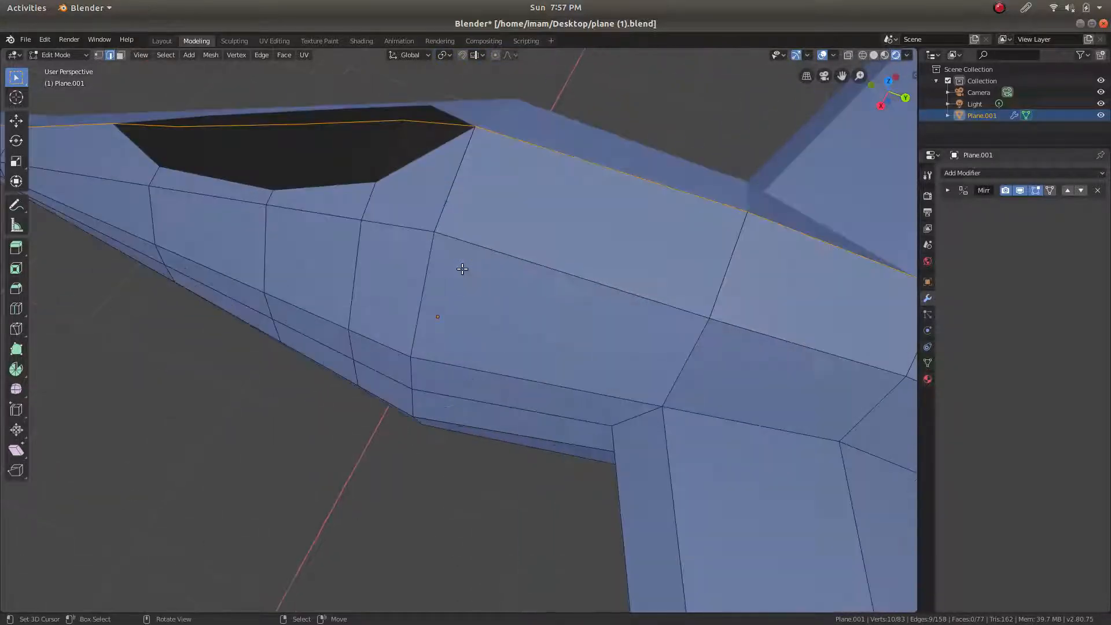
scroll(462, 253, "down", 3)
middle_click_drag(388, 303, 407, 322)
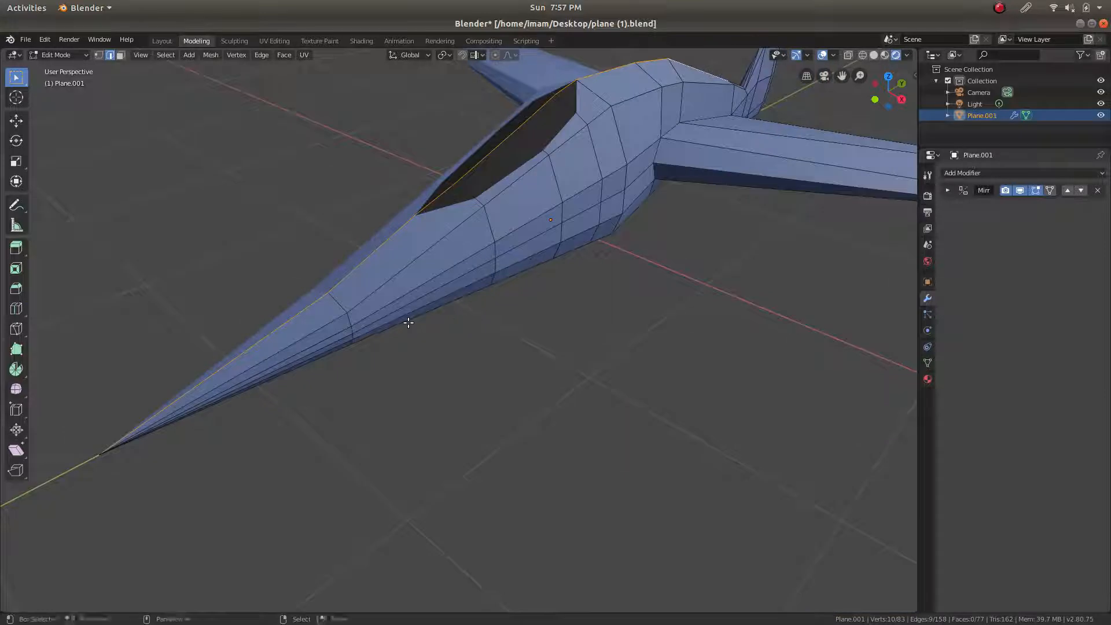
Deselect the nose edge and try a 0.6 m bevel on the remaining top centreline edges of the fuselage
right_click(277, 329, "shift")
scroll(496, 263, "down", 3)
middle_click_drag(628, 141, 302, 449, "shift")
scroll(467, 246, "up", 2)
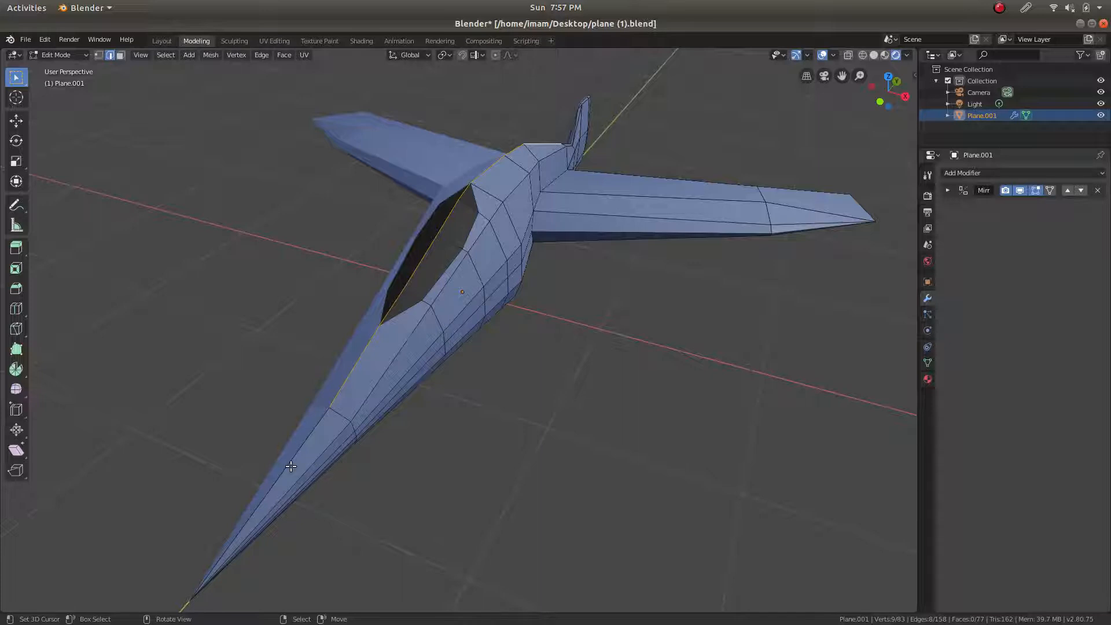
key("ctrl+b")
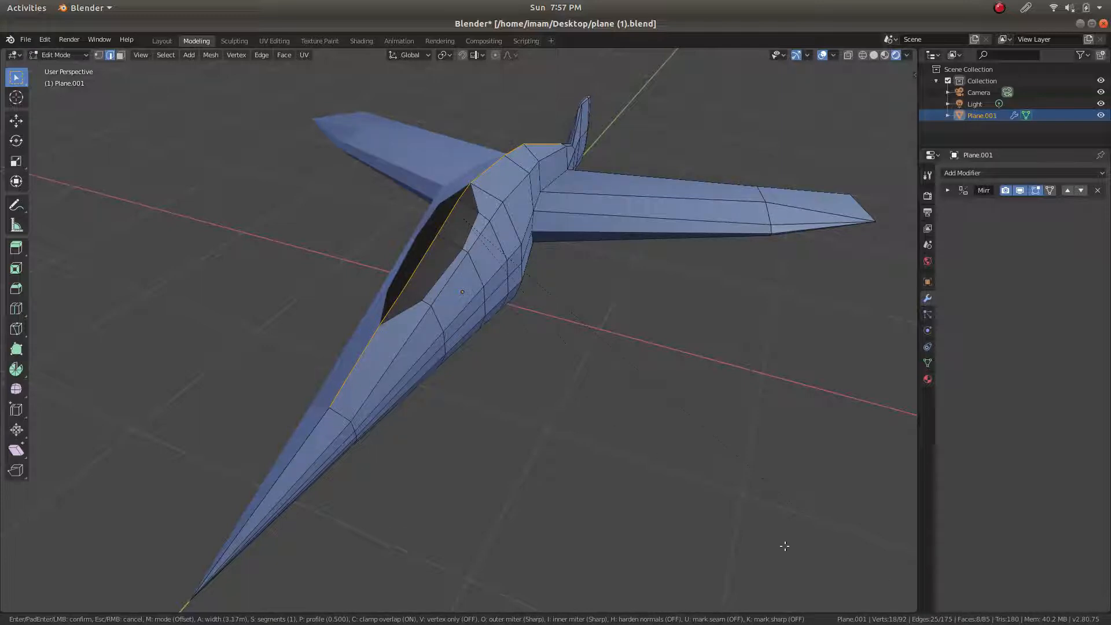
left_click(561, 349)
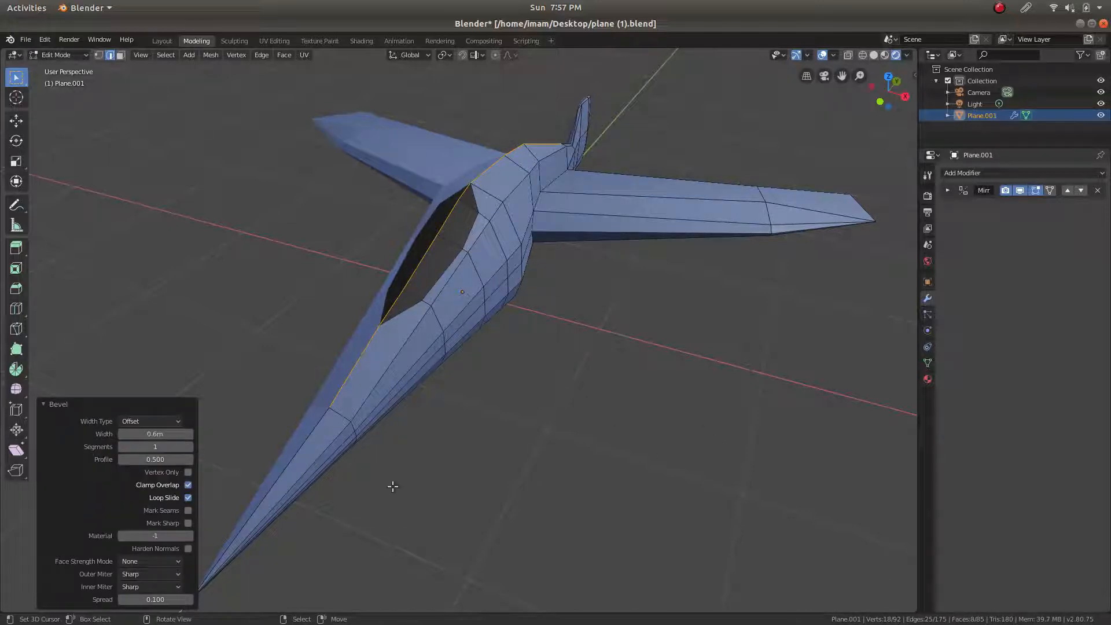
Try the centreline bevel without Clamp Overlap at a width of 0.34 m, and undo the bevel
left_click(188, 486)
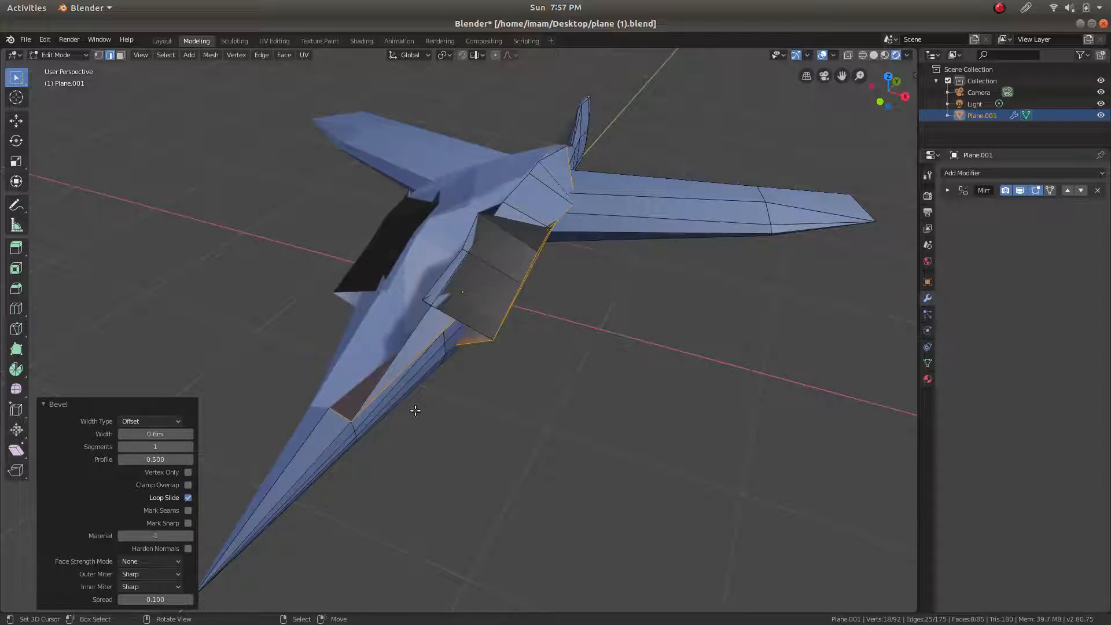
left_click_drag(164, 435, 226, 434)
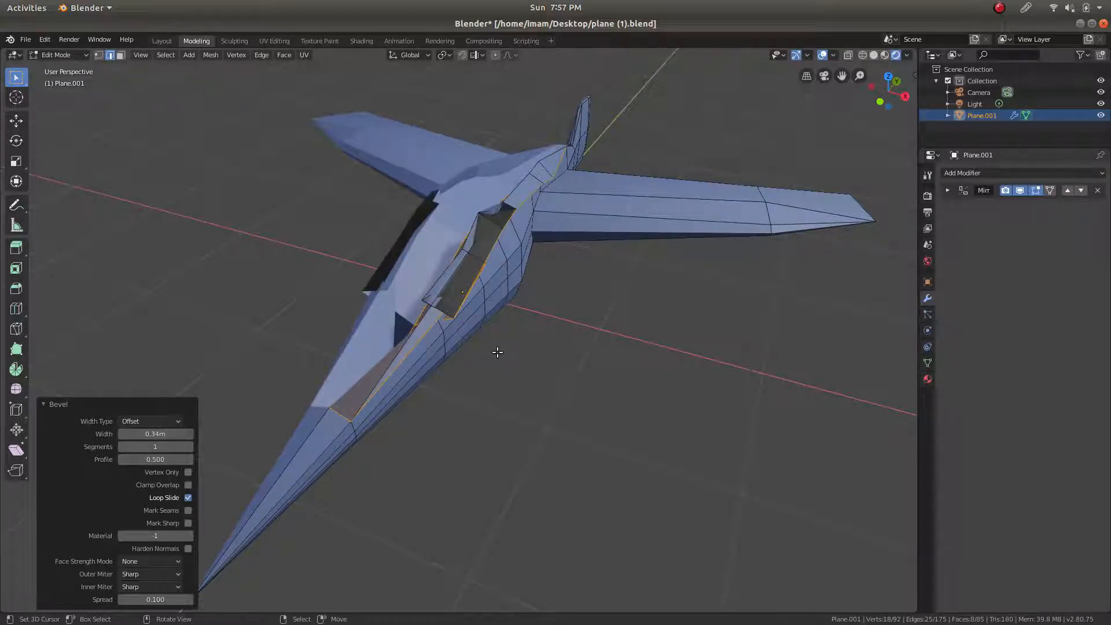
key("ctrl+z")
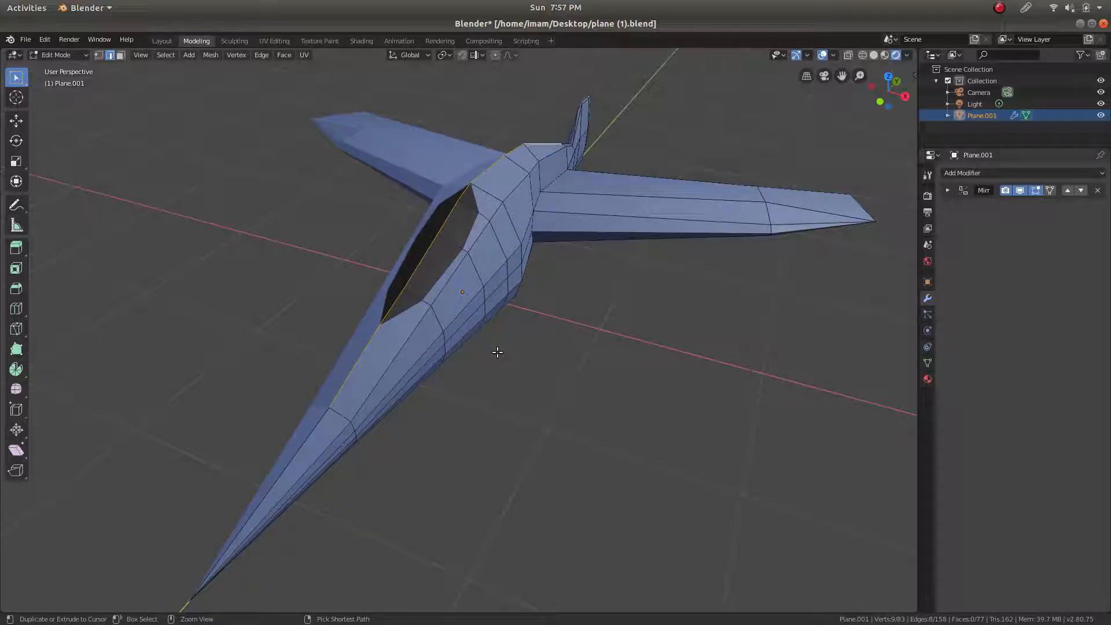
Select the cross-section edges running from the rear top corner of the cockpit opening down to the fuselage underside
middle_click_drag(474, 326, 455, 249)
left_click(444, 194)
scroll(454, 174, "up", 5)
middle_click_drag(434, 198, 448, 223)
middle_click_drag(486, 420, 491, 370)
scroll(507, 200, "down", 6)
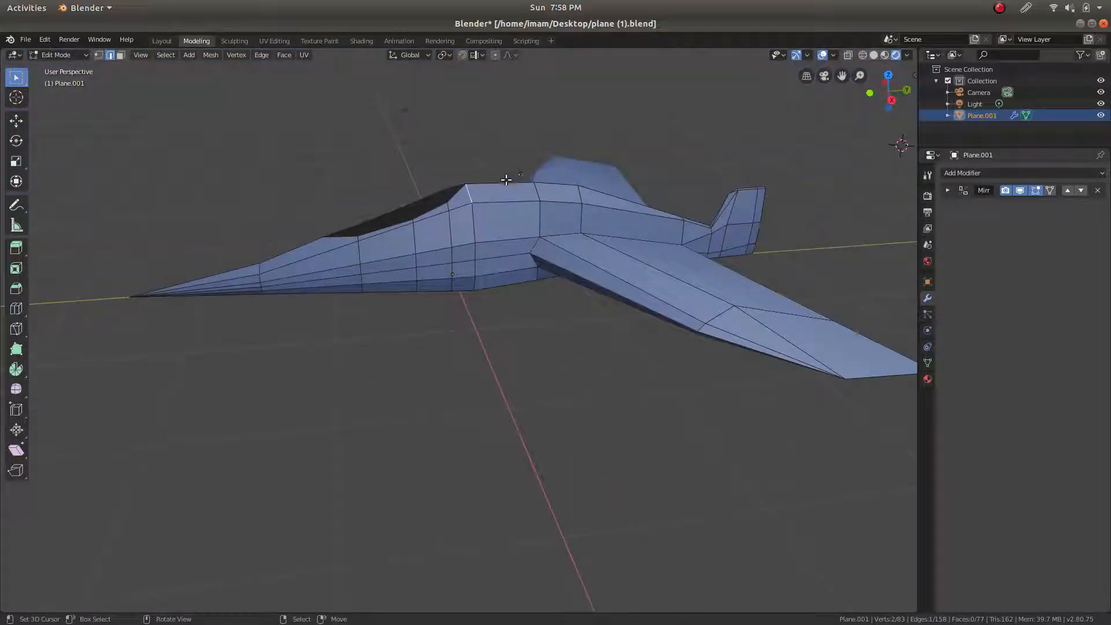
scroll(506, 179, "up", 3)
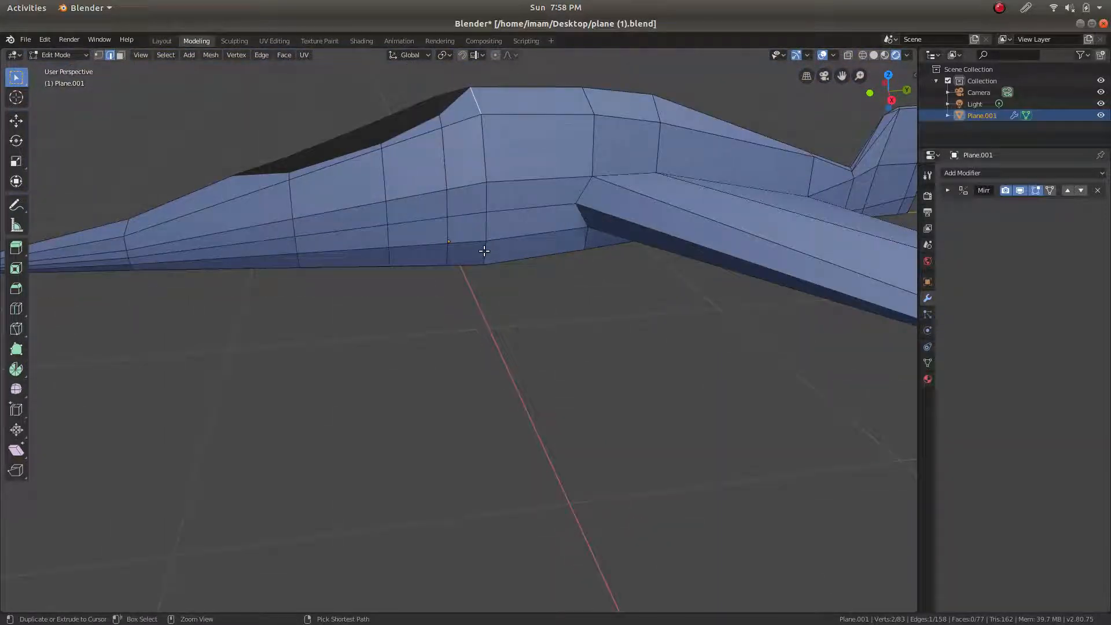
left_click(485, 251, "ctrl")
middle_click_drag(485, 130, 529, 167)
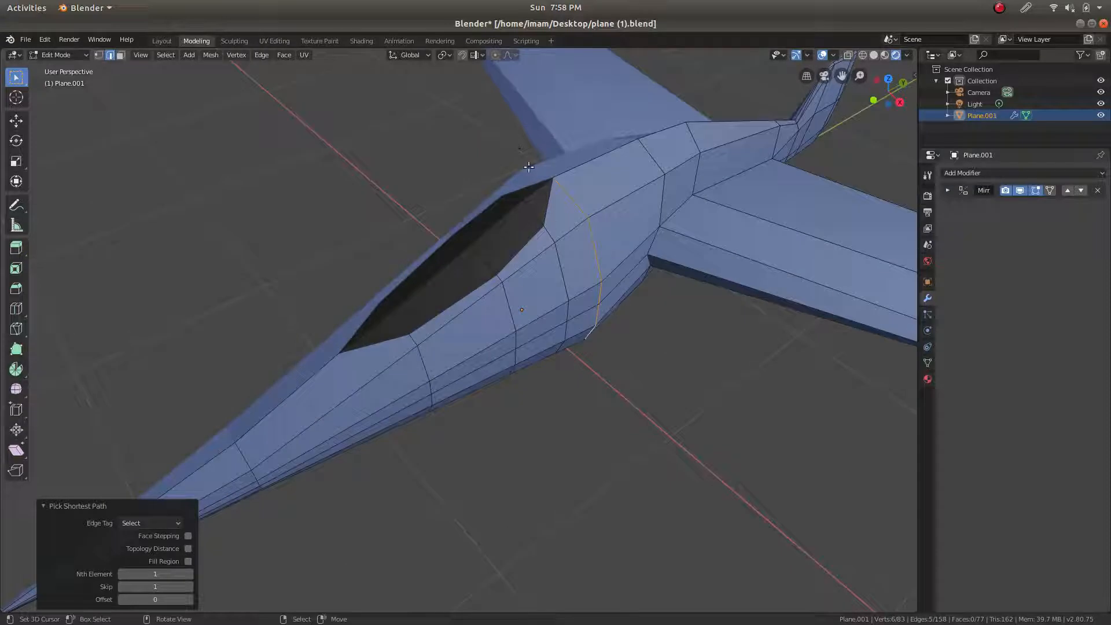
middle_click_drag(577, 322, 536, 311)
Bevel the selected cross-section edges with a width of 0.317 m and enable Clamp Overlap
key("ctrl+b")
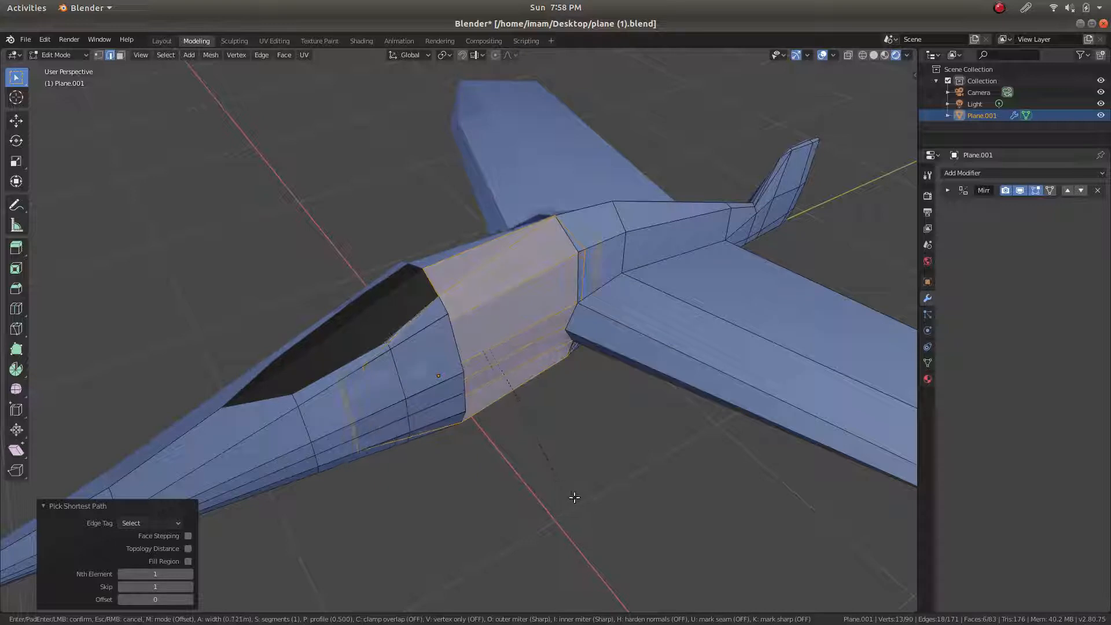
left_click(549, 461)
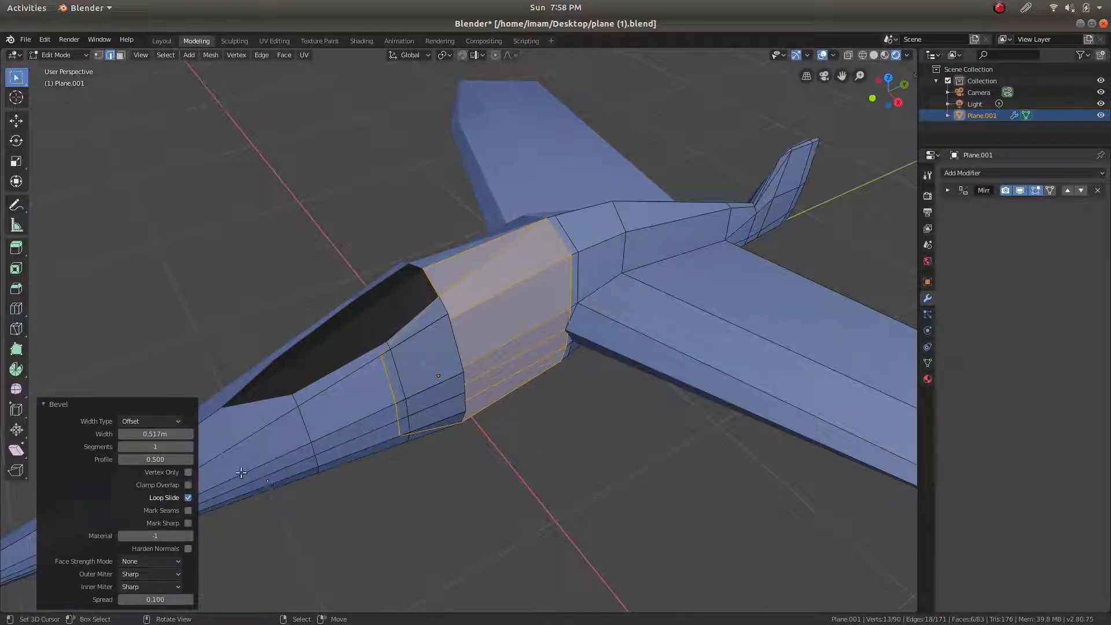
mouse_move(155, 434)
left_mouse_down()
mouse_move(124, 435)
mouse_move(155, 434)
left_mouse_up()
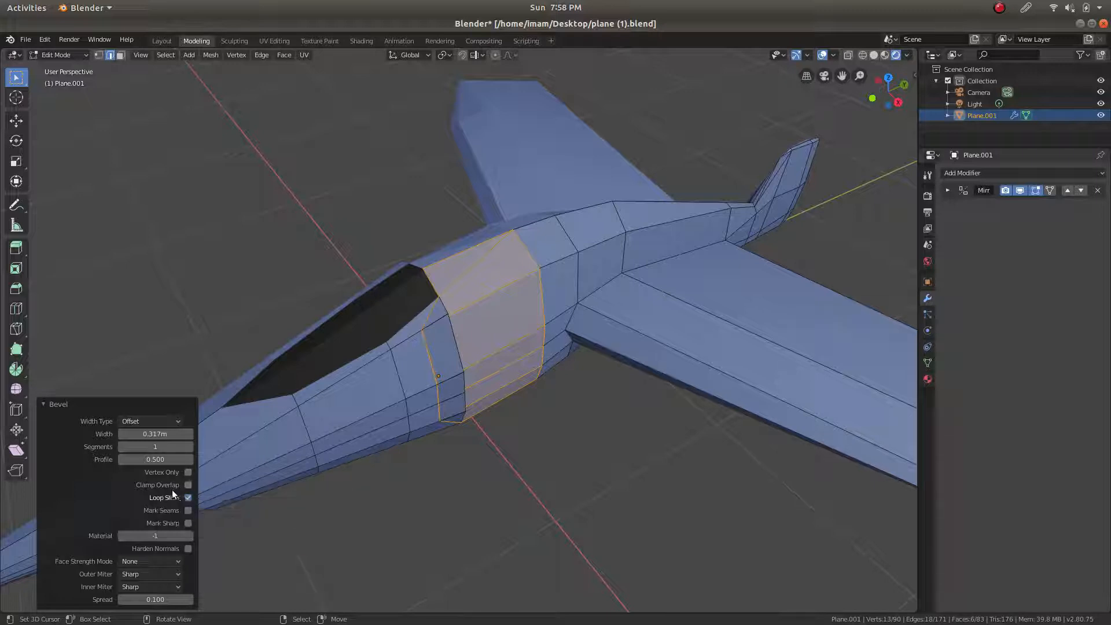
left_click(189, 486)
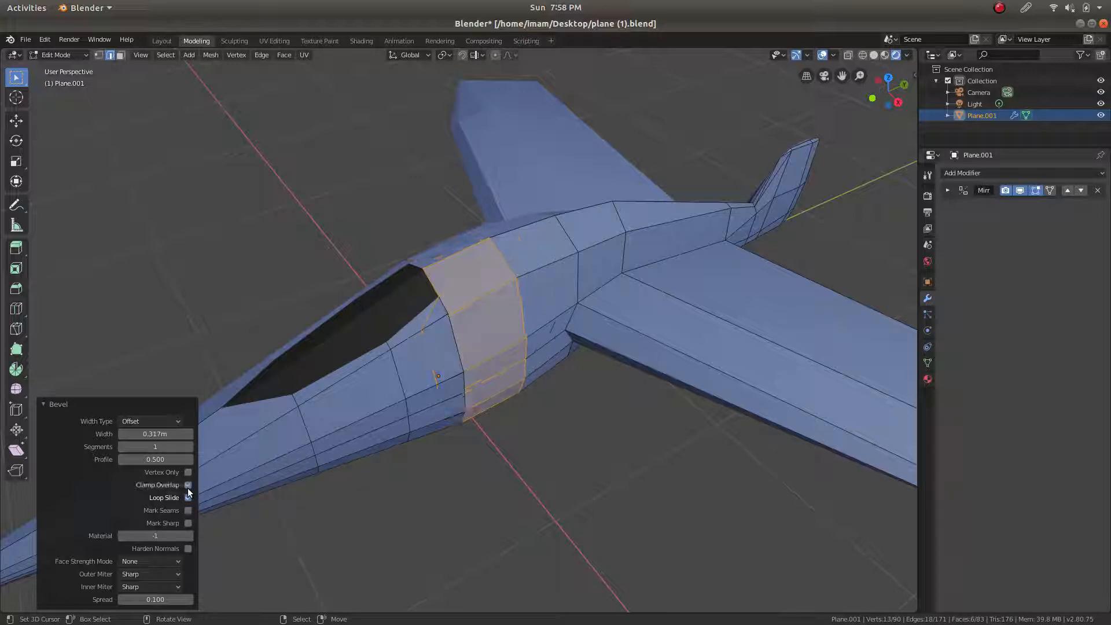
Raise the width of the cross-section bevel behind the cockpit to 0.897 m
scroll(447, 277, "up", 5)
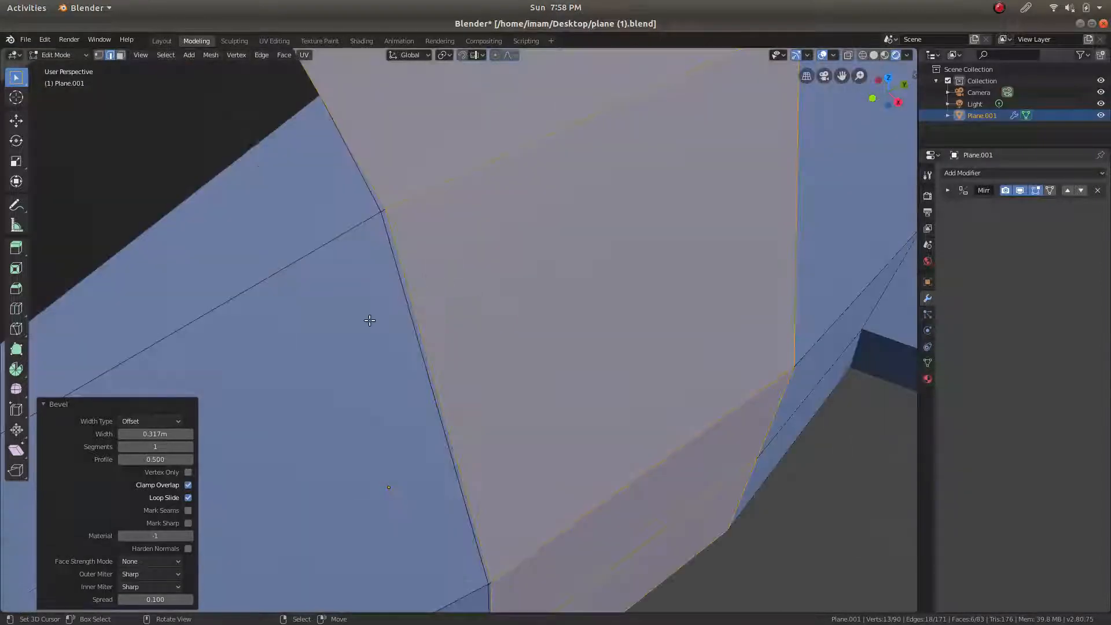
scroll(447, 294, "down", 5)
mouse_move(194, 434)
left_mouse_down()
mouse_move(152, 434)
mouse_move(173, 435)
left_mouse_up()
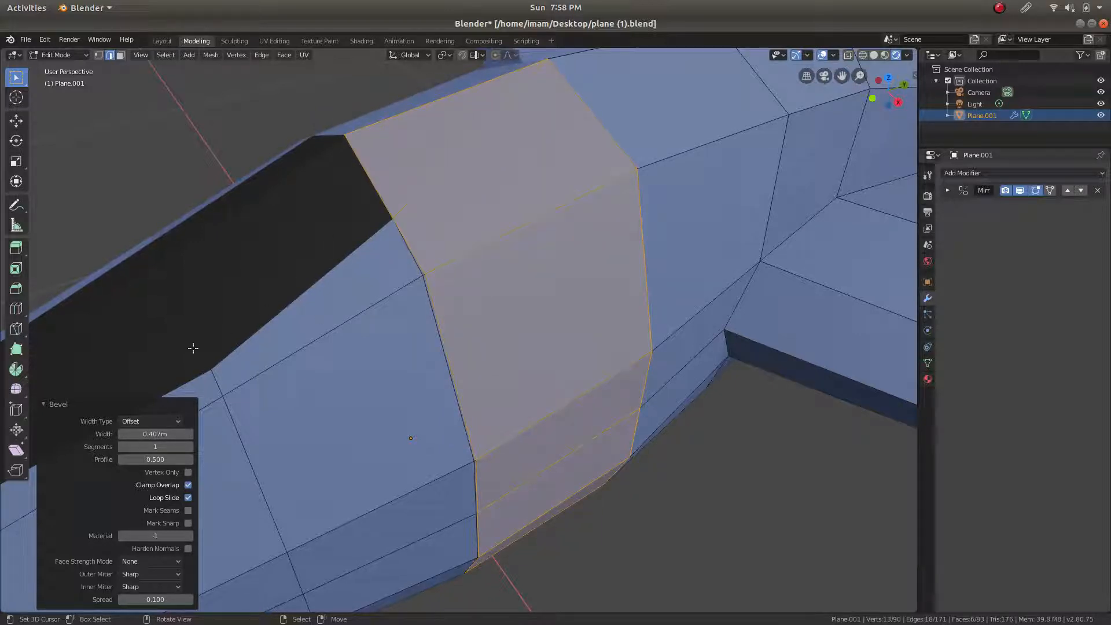
left_click_drag(157, 429, 154, 434)
scroll(483, 338, "down", 2)
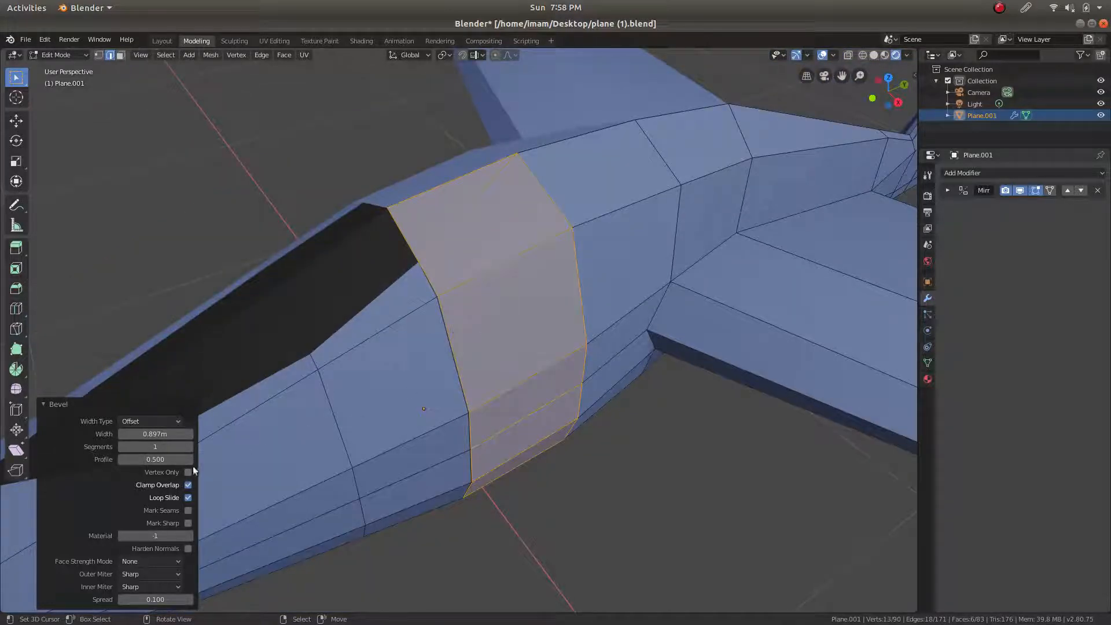
Set the cross-section bevel to 5 segments and examine the beveled band where it meets the cockpit opening
mouse_move(160, 447)
left_mouse_down()
mouse_move(194, 447)
mouse_move(180, 448)
left_mouse_up()
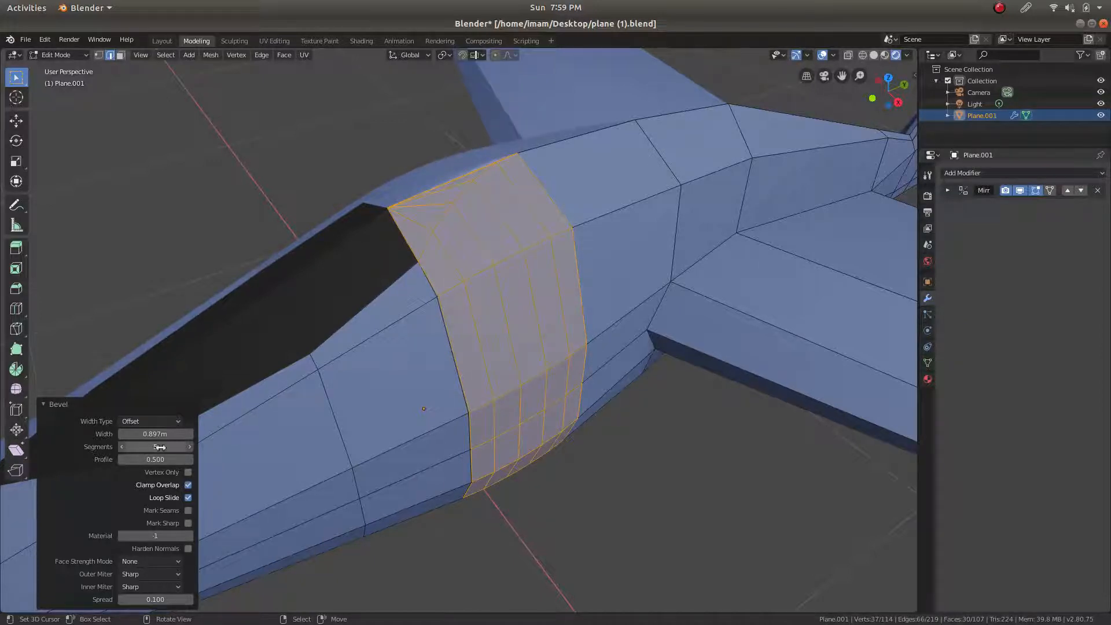
middle_click_drag(529, 308, 504, 278)
scroll(503, 274, "down", 4)
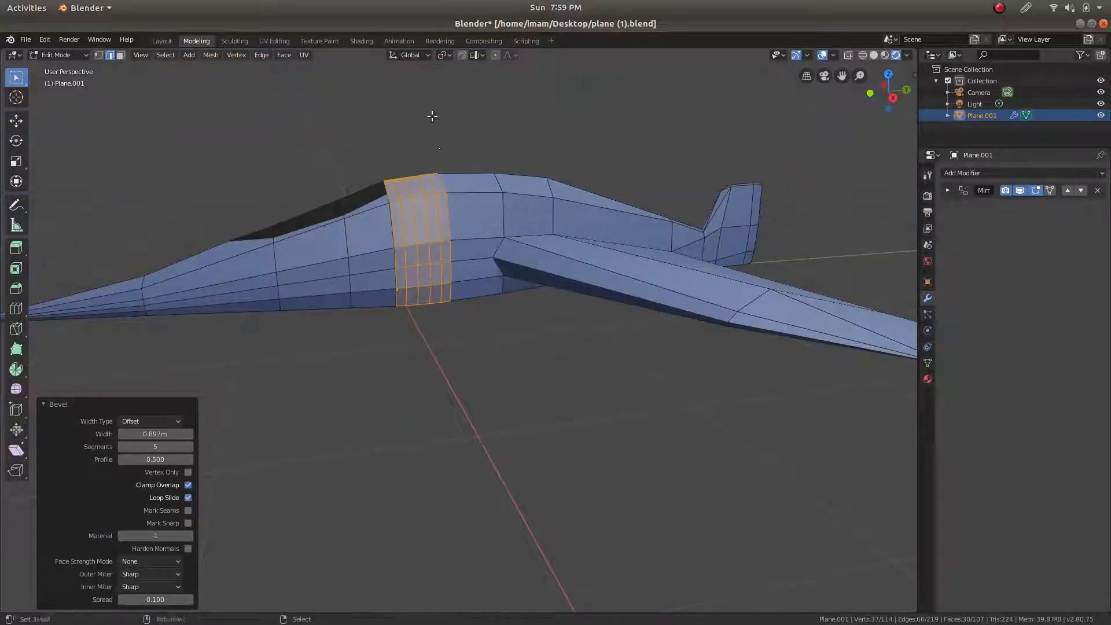
middle_click_drag(432, 114, 480, 274, "shift")
middle_click_drag(476, 330, 452, 298)
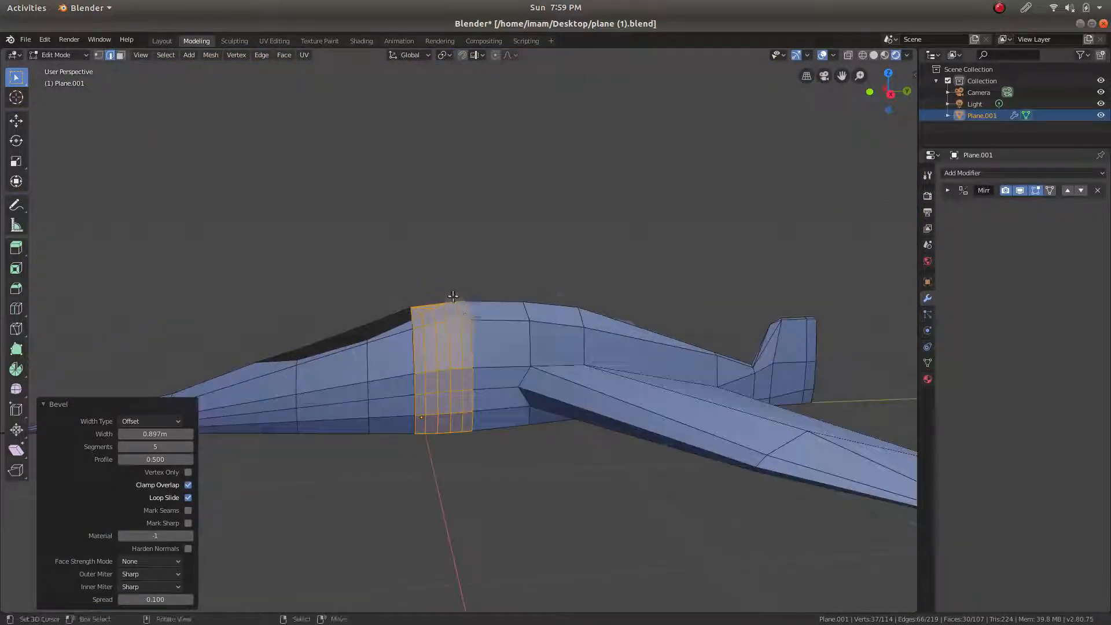
scroll(449, 297, "up", 3)
scroll(385, 302, "up", 2)
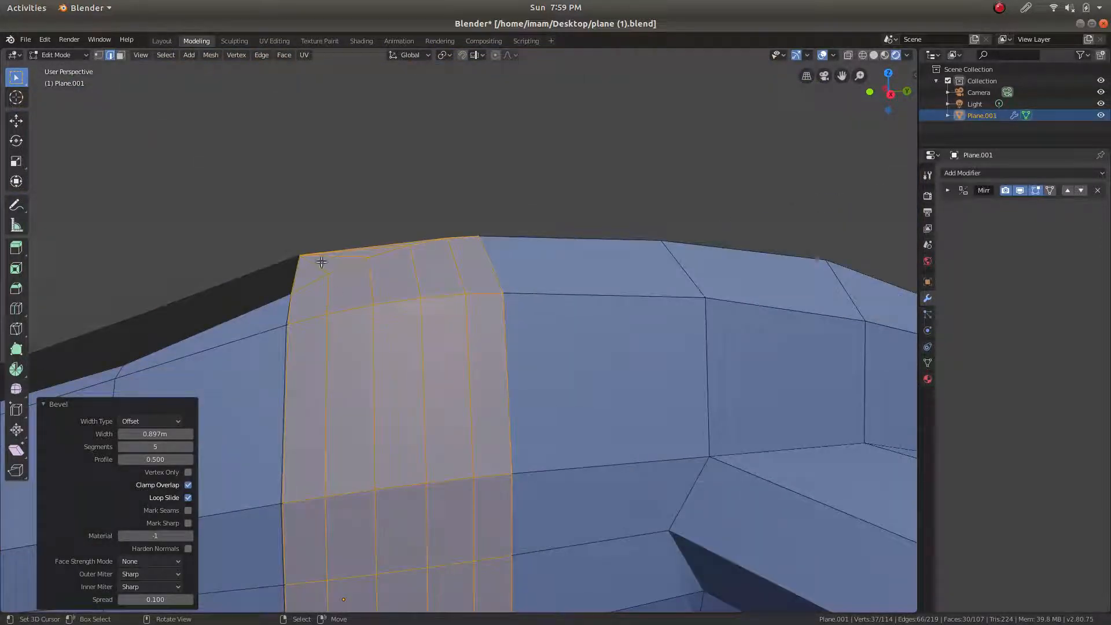
Try 7 segments on the cross-section bevel behind the cockpit, and undo the bevel
mouse_move(155, 447)
left_mouse_down()
mouse_move(124, 447)
mouse_move(172, 447)
left_mouse_up()
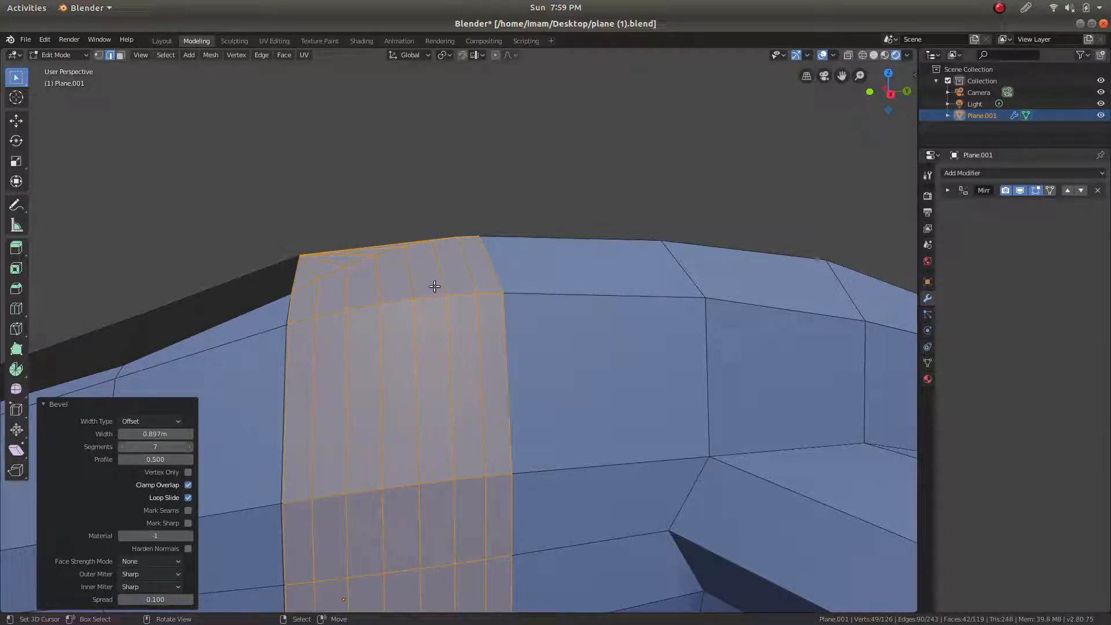
scroll(437, 350, "down", 6)
middle_click_drag(437, 350, 466, 342)
key("ctrl+z")
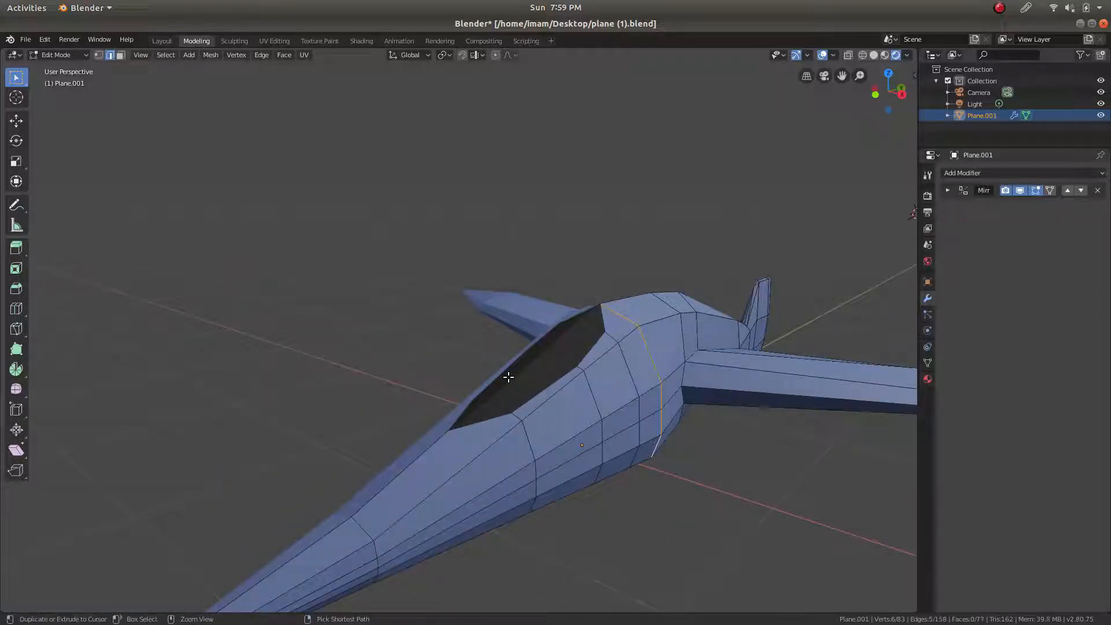
Select the cross-section edges on the nose ahead of the cockpit and bevel them with a width of 0.949 m
middle_click_drag(503, 377, 463, 327)
scroll(477, 418, "up", 2)
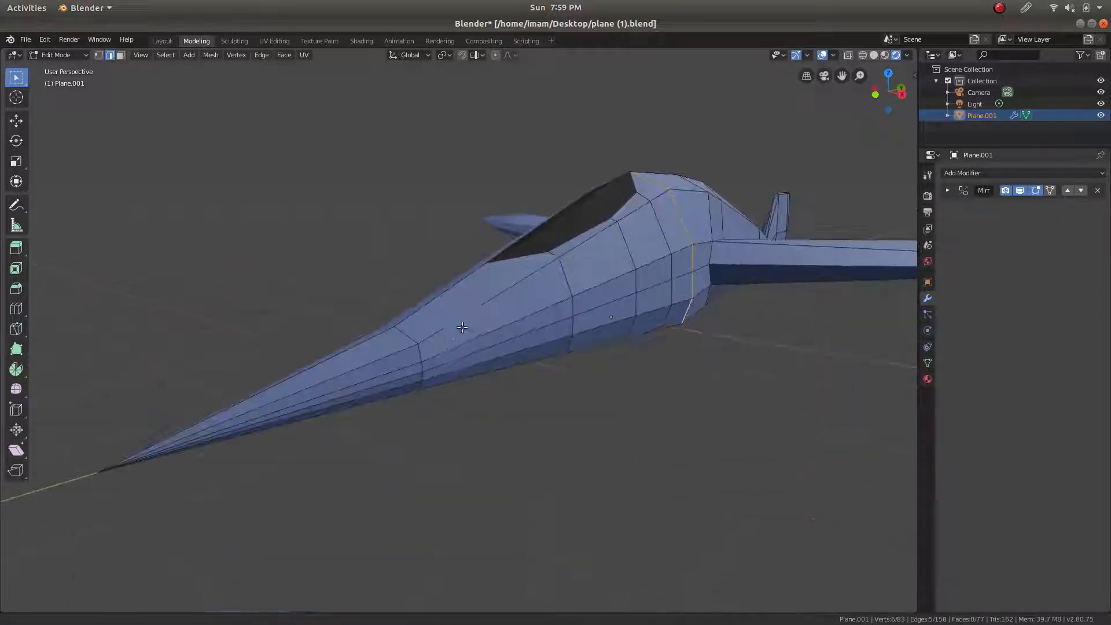
right_click(413, 339)
middle_click_drag(424, 367, 427, 355)
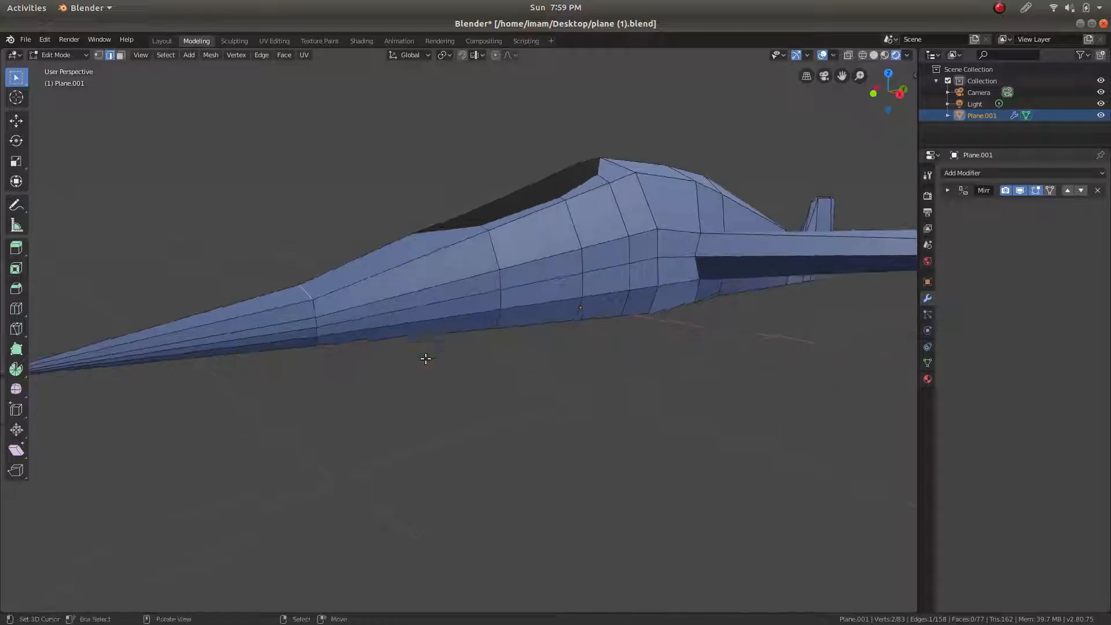
right_click(319, 342, "ctrl")
middle_click_drag(398, 260, 453, 387)
key("ctrl+b")
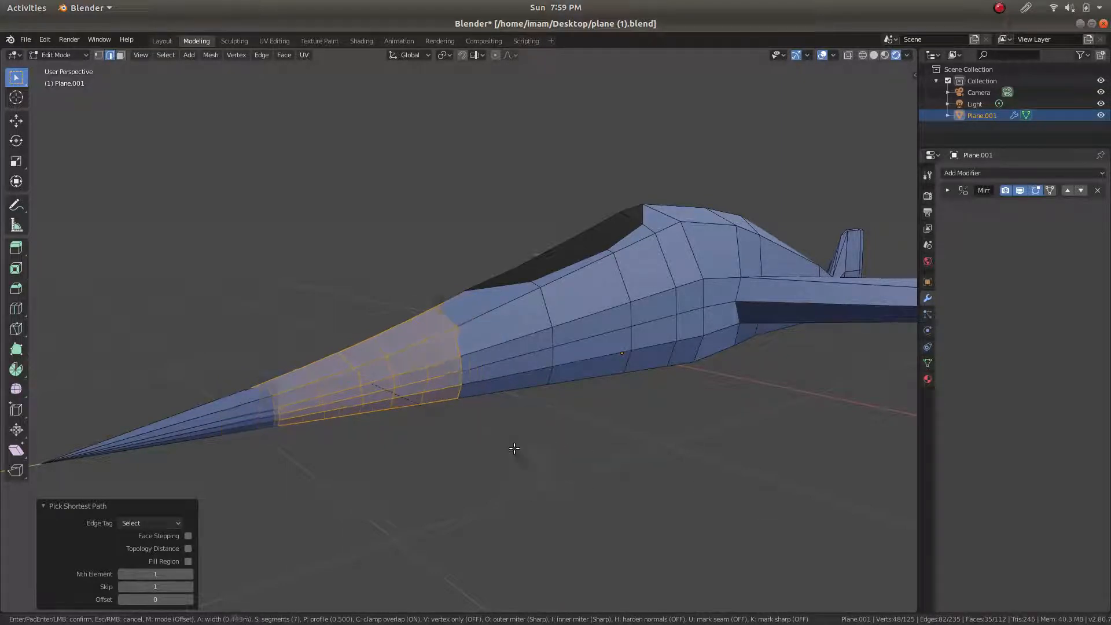
left_click(696, 486)
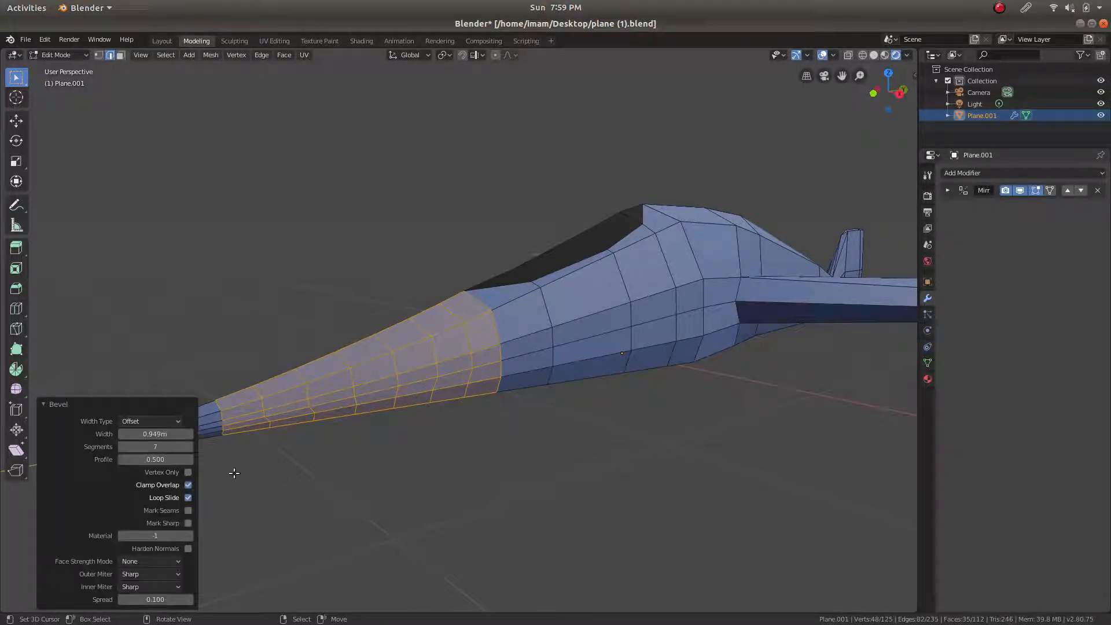
Examine the beveled nose section from several angles, especially where it reaches the front corner of the cockpit opening
left_click(155, 447)
scroll(476, 283, "up", 7)
scroll(479, 209, "down", 4)
middle_click_drag(471, 263, 484, 280)
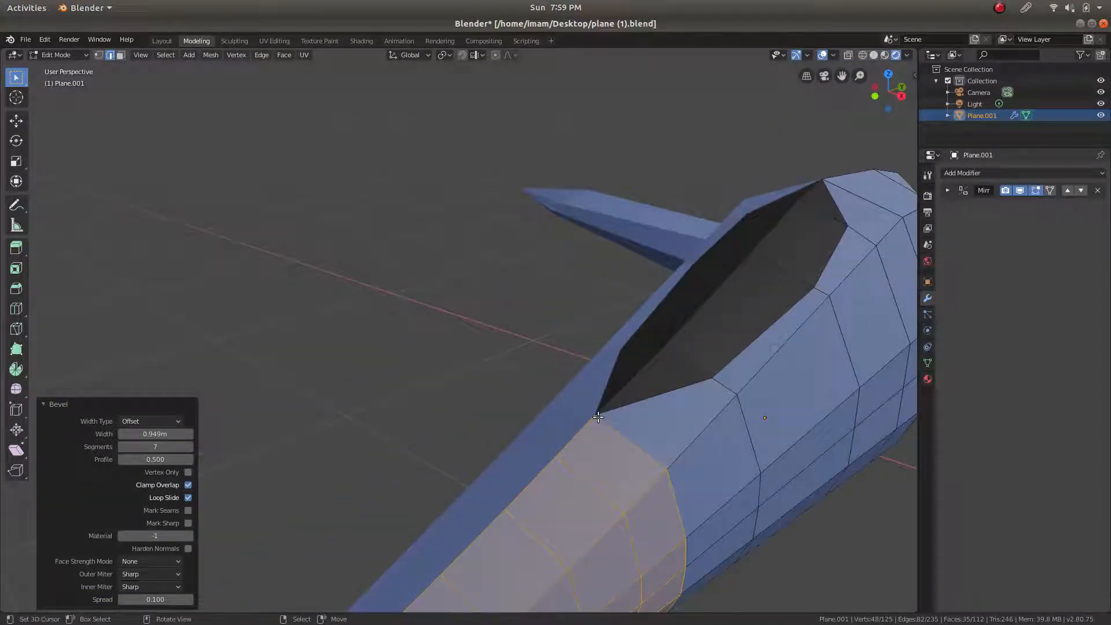
scroll(604, 443, "down", 3)
middle_click_drag(556, 455, 504, 430)
scroll(461, 397, "down", 3)
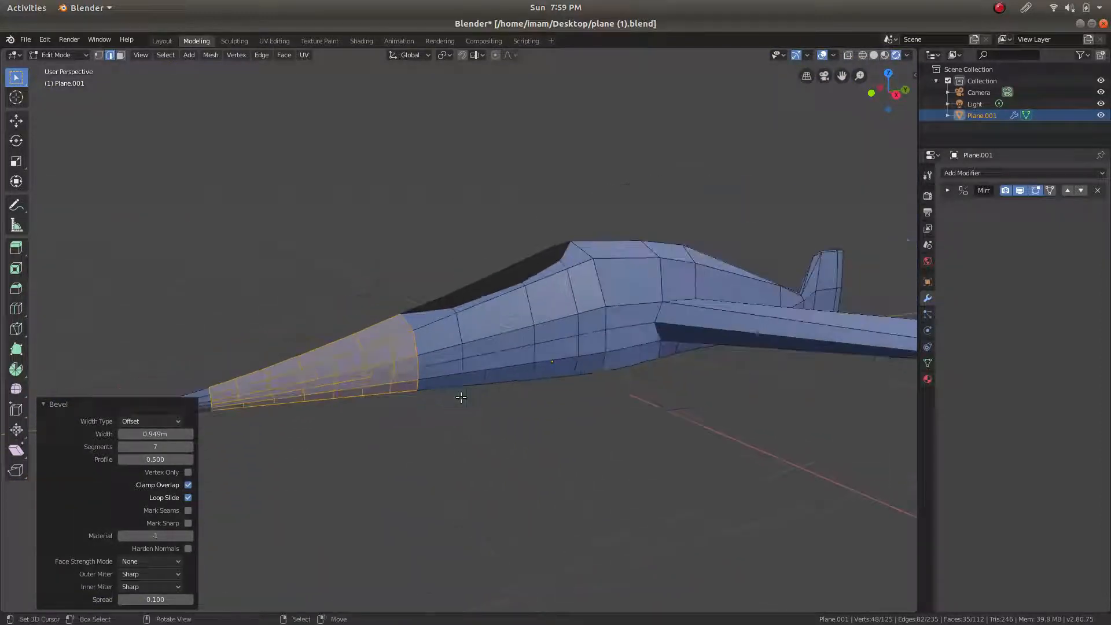
scroll(440, 391, "up", 1)
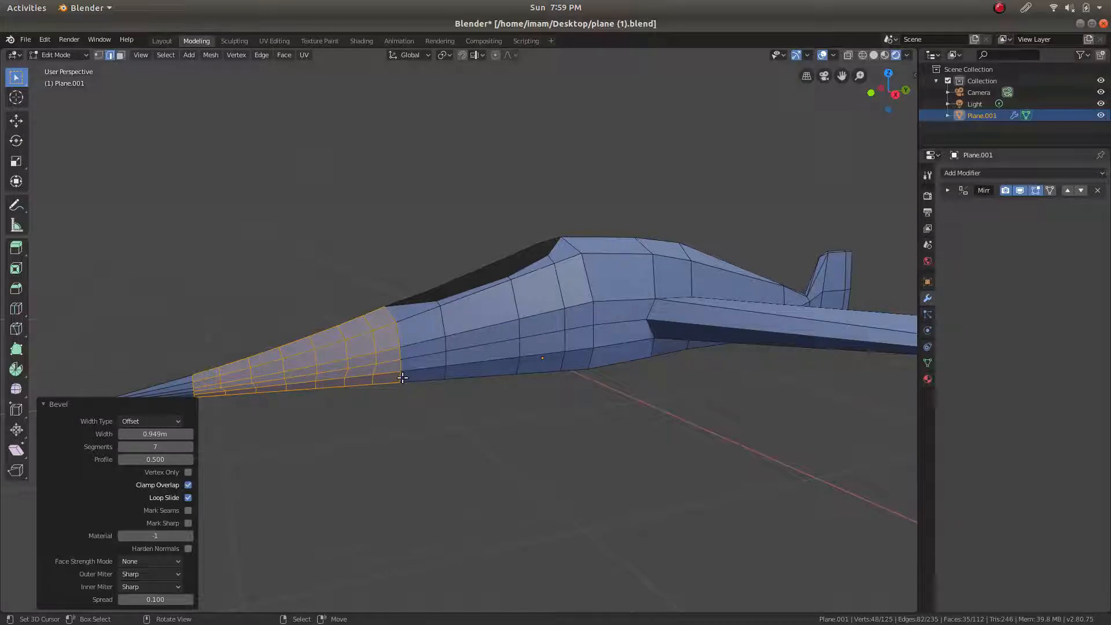
View the plane from the right side, reduce the nose bevel to 4 segments, and adjust its width
key("KP_1")
key("KP_3")
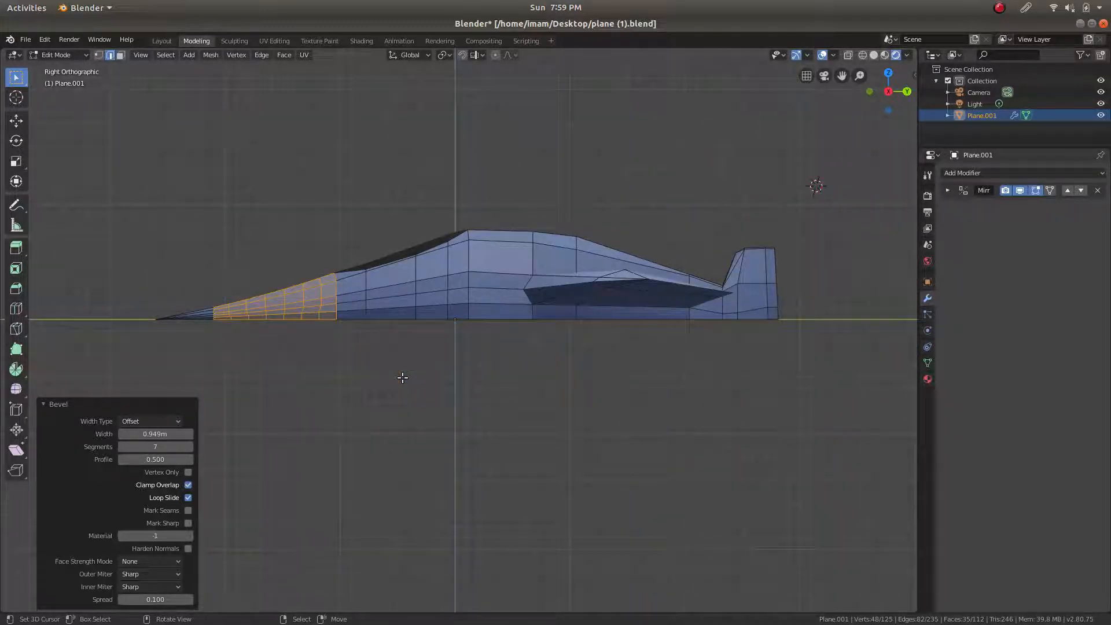
scroll(277, 296, "up", 5)
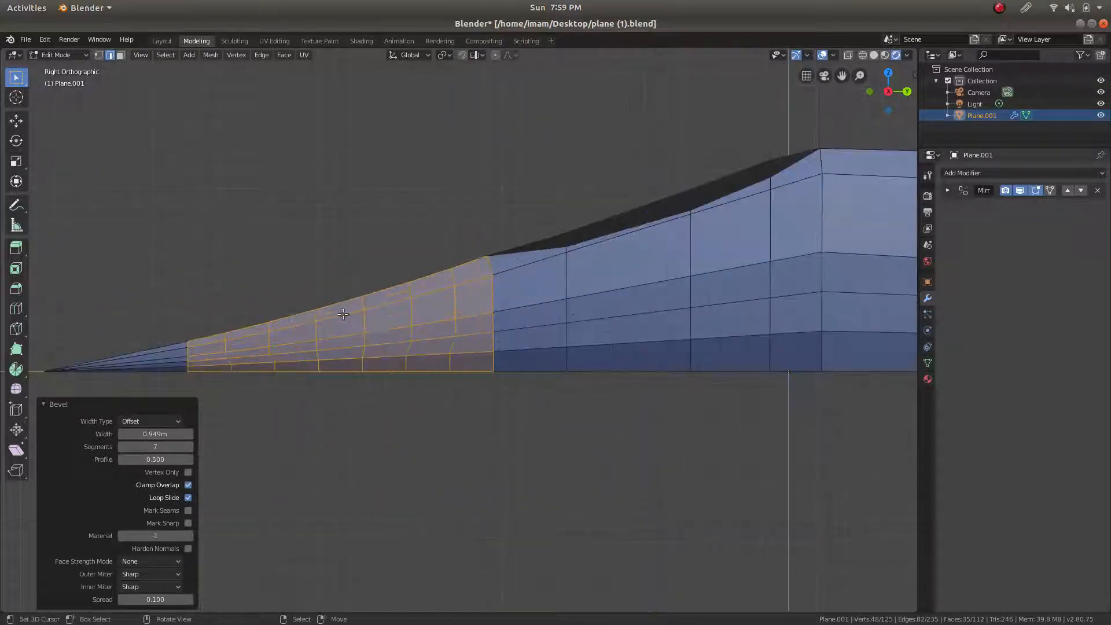
middle_click_drag(412, 347, 485, 358, "shift")
left_click_drag(169, 447, 136, 447)
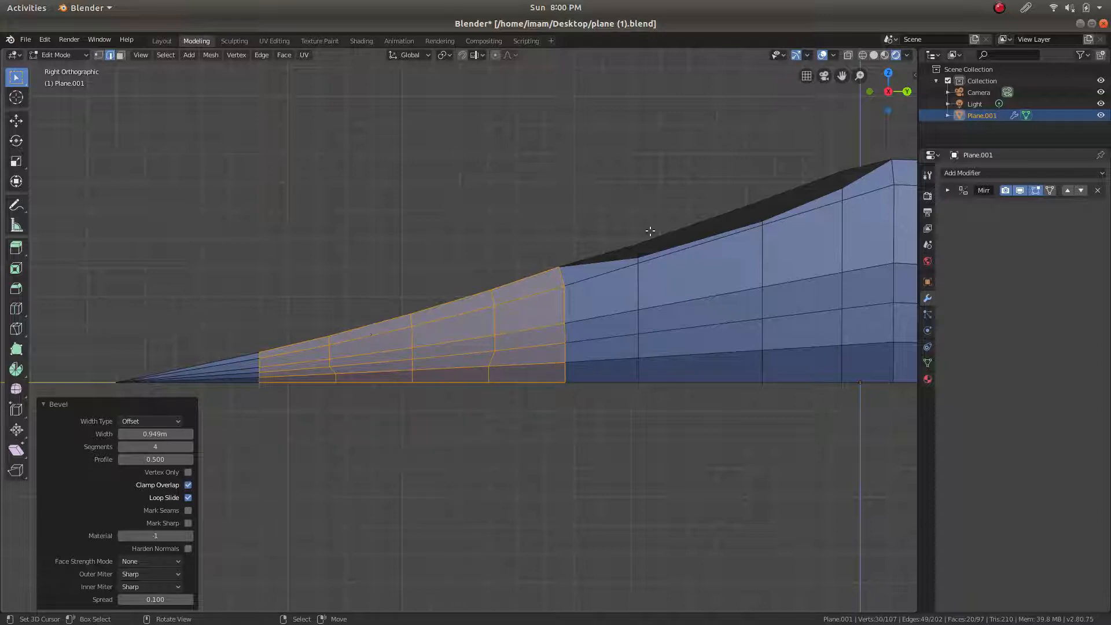
left_click_drag(155, 434, 181, 434)
Select the edge at the front corner of the cockpit opening and examine where the nose bevel meets that corner
middle_click_drag(600, 299, 621, 331)
scroll(620, 340, "down", 3)
middle_click_drag(653, 412, 628, 335)
left_click(622, 351)
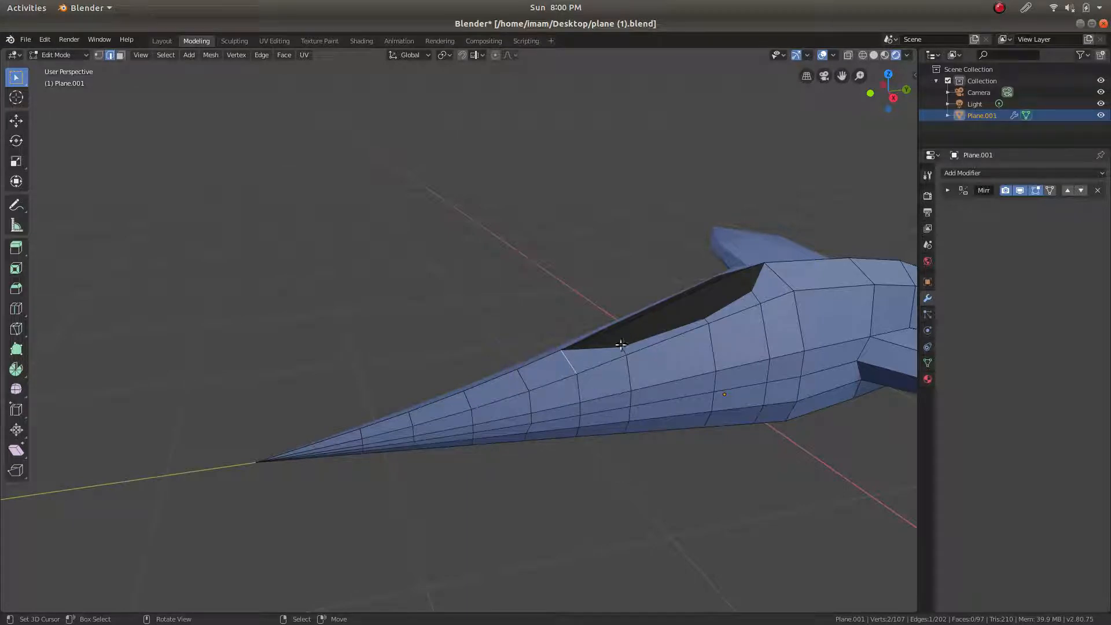
scroll(621, 345, "up", 5)
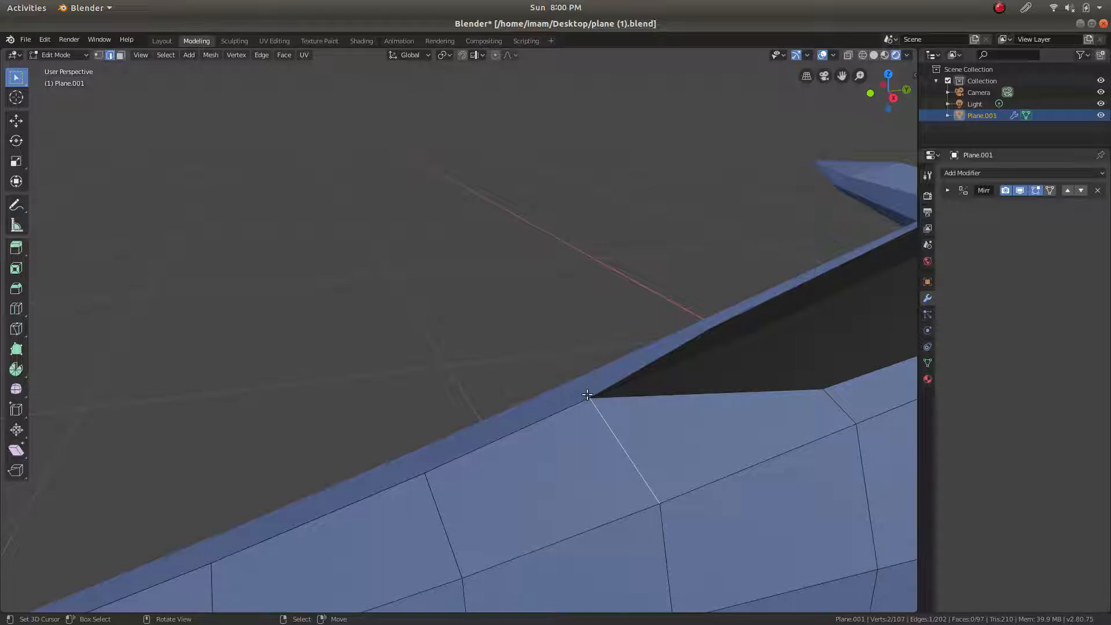
scroll(606, 411, "down", 3)
scroll(570, 410, "down", 2)
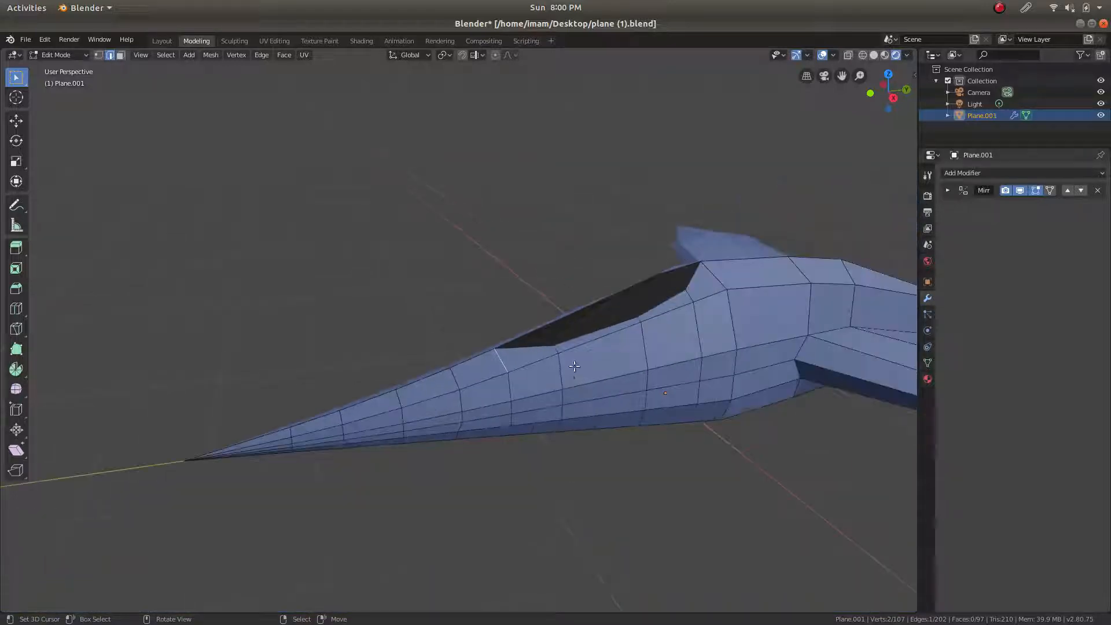
Switch to vertex selection and select the vertex at the front corner of the cockpit opening
middle_click_drag(570, 410, 521, 405, "shift")
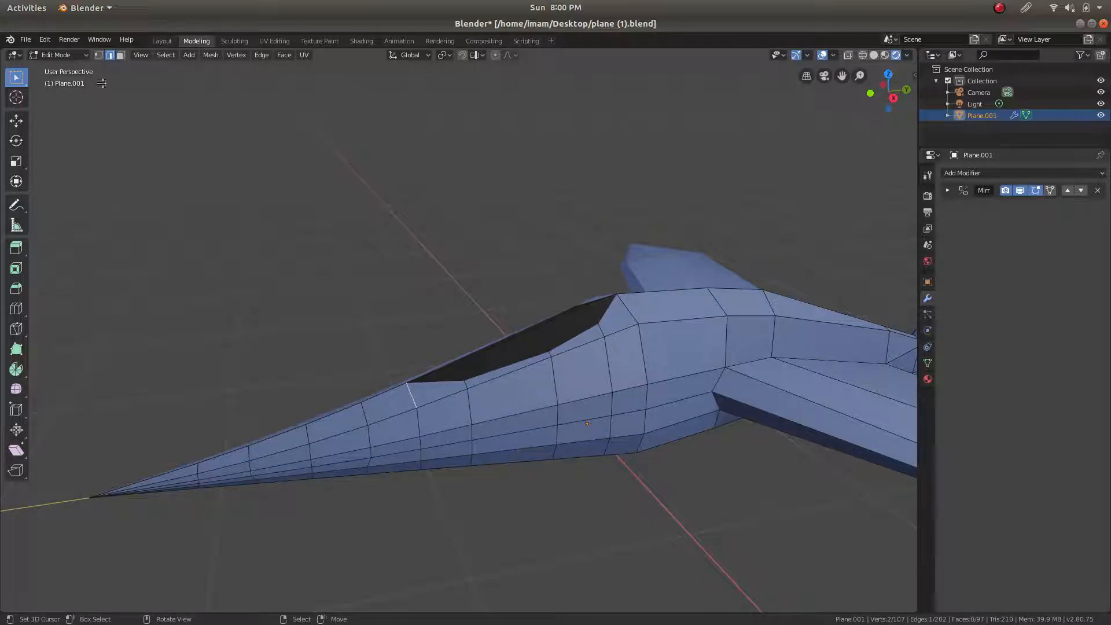
left_click(98, 55)
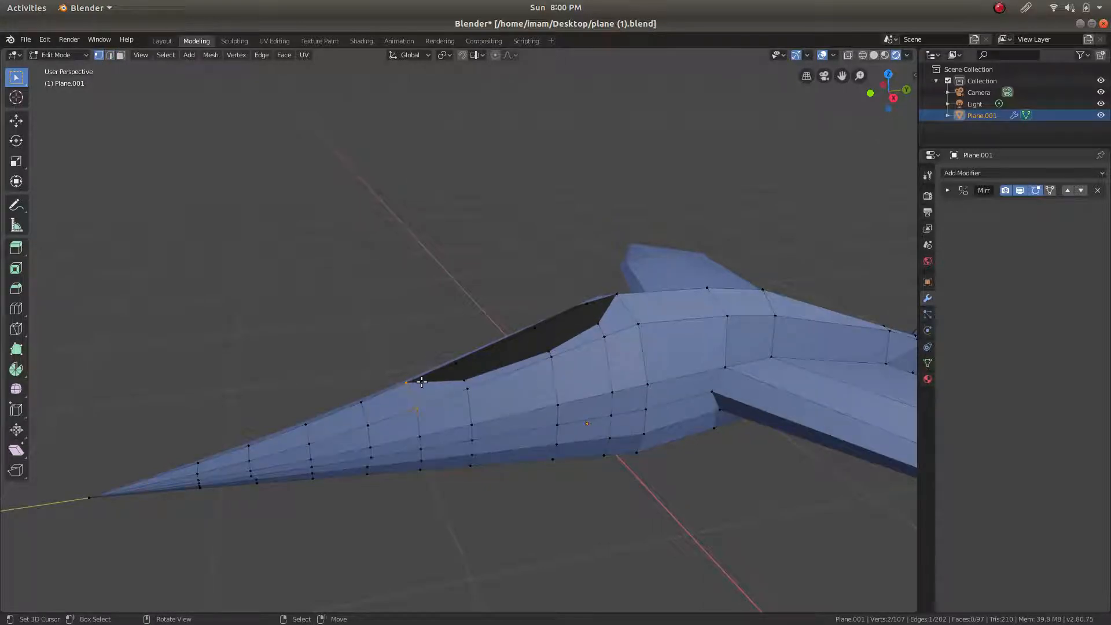
scroll(384, 436, "up", 3)
scroll(384, 436, "up", 2)
scroll(389, 452, "up", 3)
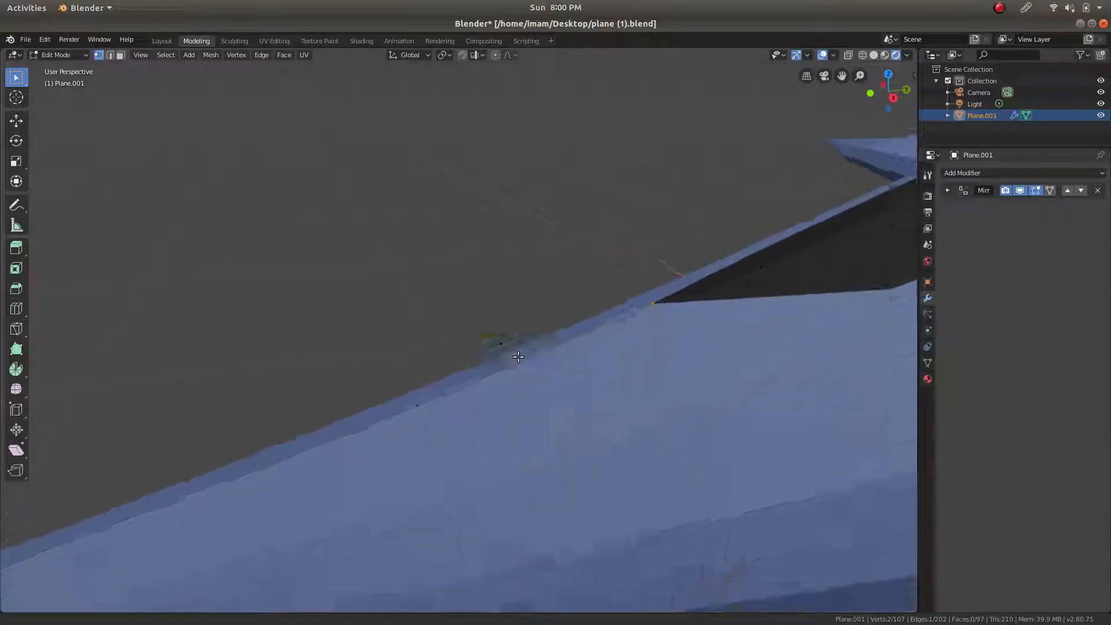
middle_click_drag(462, 392, 438, 405, "shift")
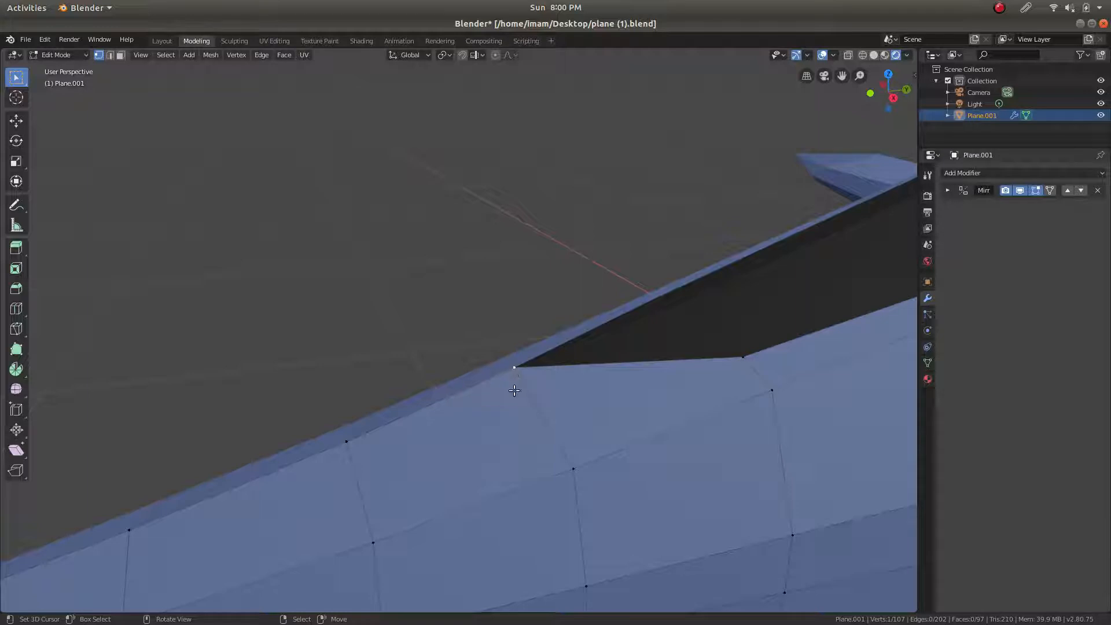
Try moving the vertex at the cockpit opening's front corner to check for an overlapping duplicate, cancelling each move
key("g")
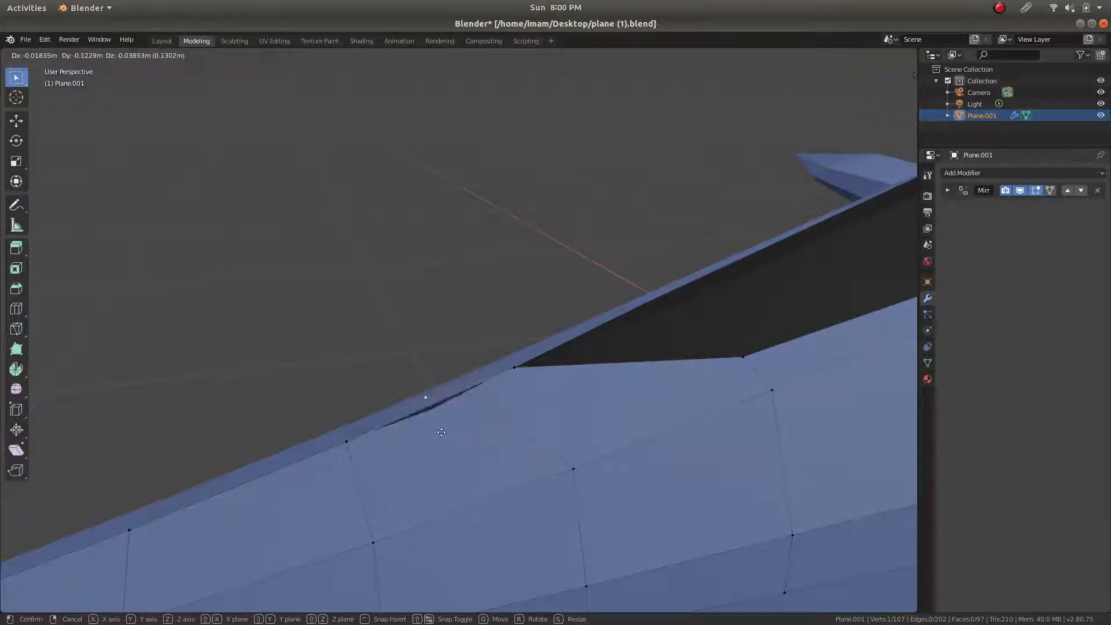
right_click(470, 436)
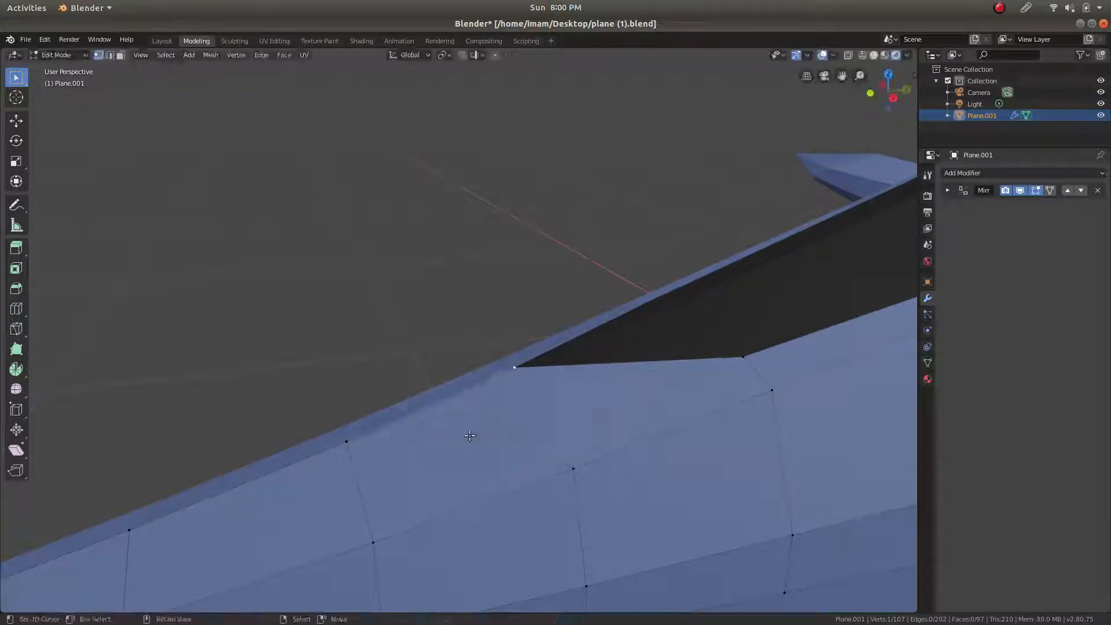
key("g")
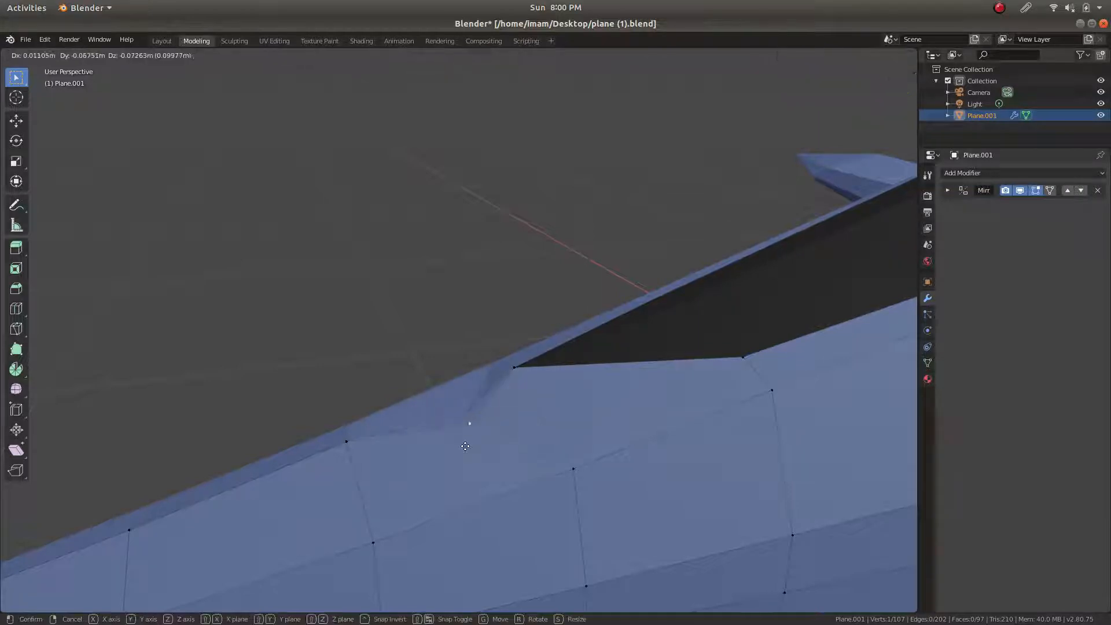
right_click(499, 413)
middle_click_drag(531, 406, 640, 420)
middle_click_drag(849, 423, 625, 481)
key("g")
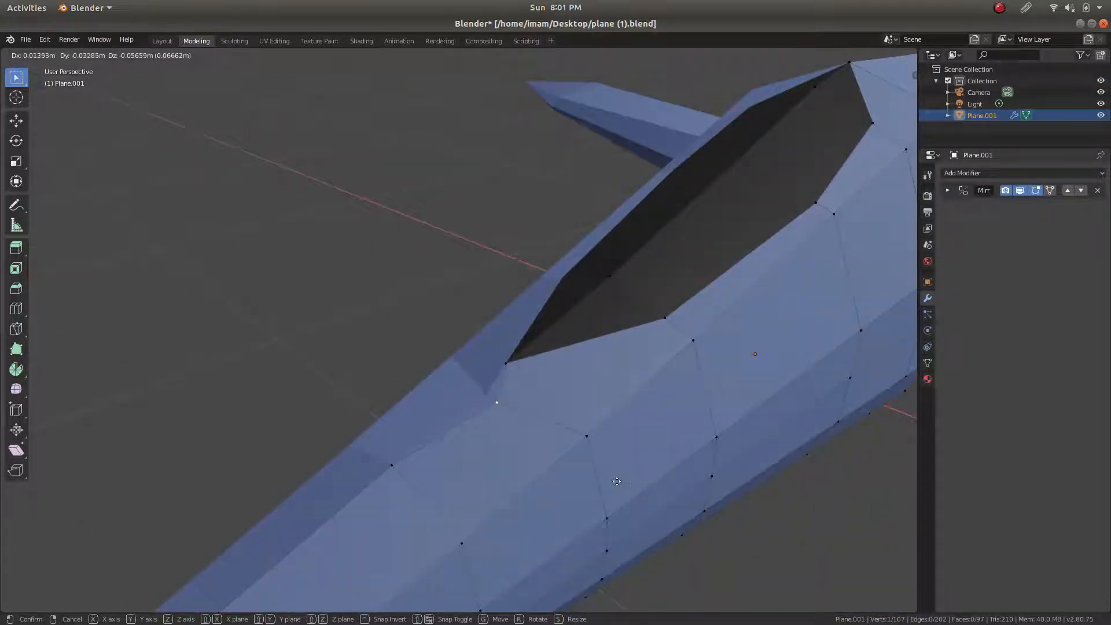
key("Escape")
Select the whole plane mesh and merge its overlapping vertices by distance
scroll(579, 444, "down", 3)
scroll(542, 434, "up", 2)
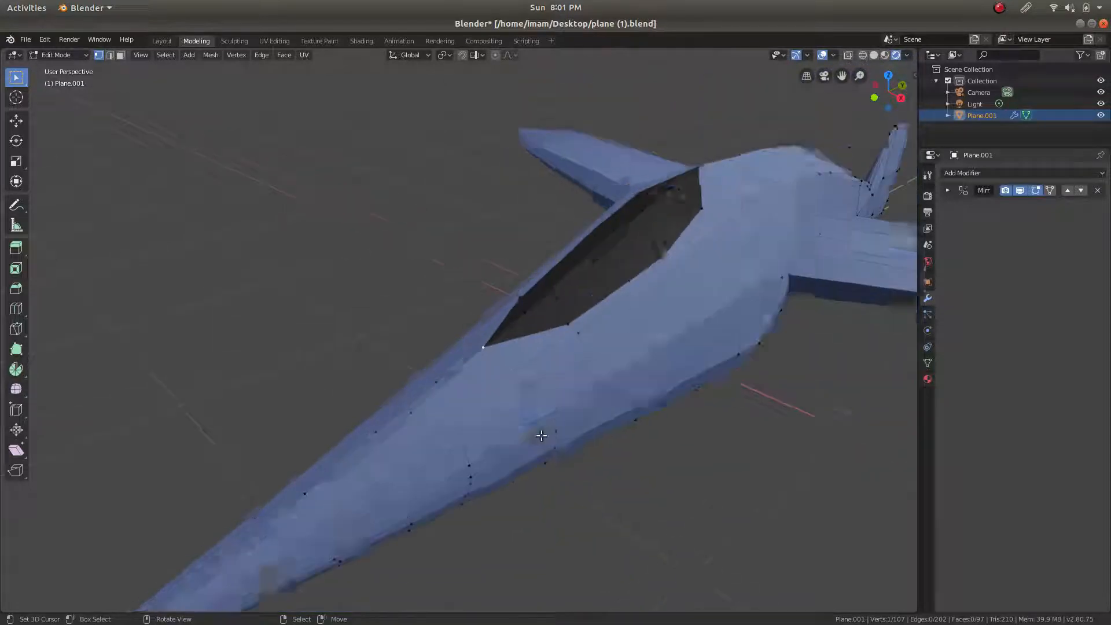
scroll(577, 413, "down", 2)
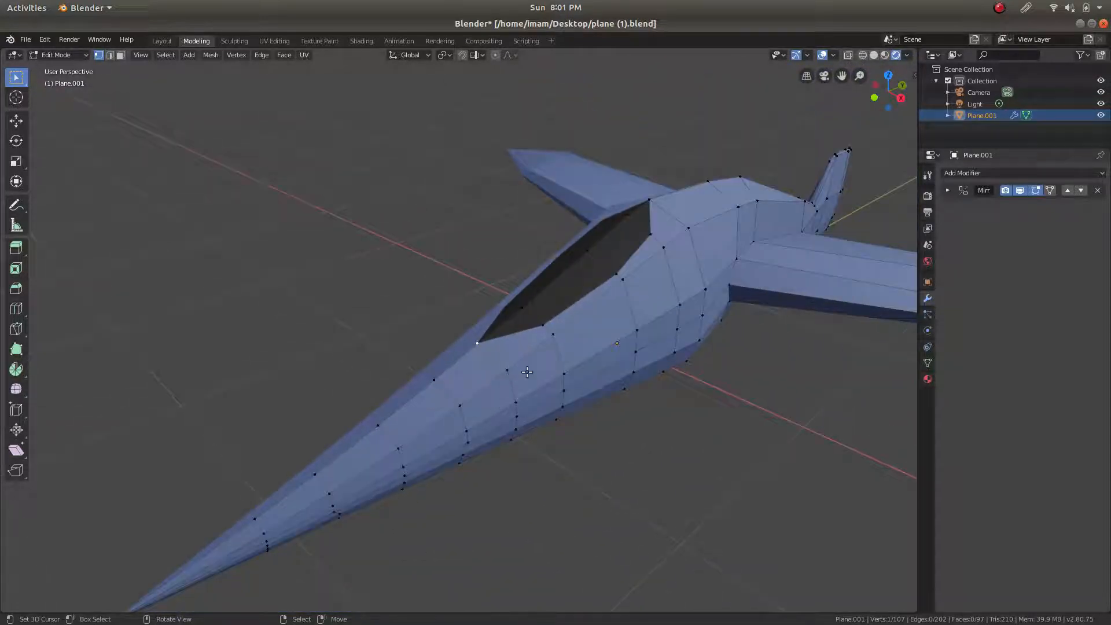
scroll(509, 363, "up", 1)
scroll(557, 363, "down", 2)
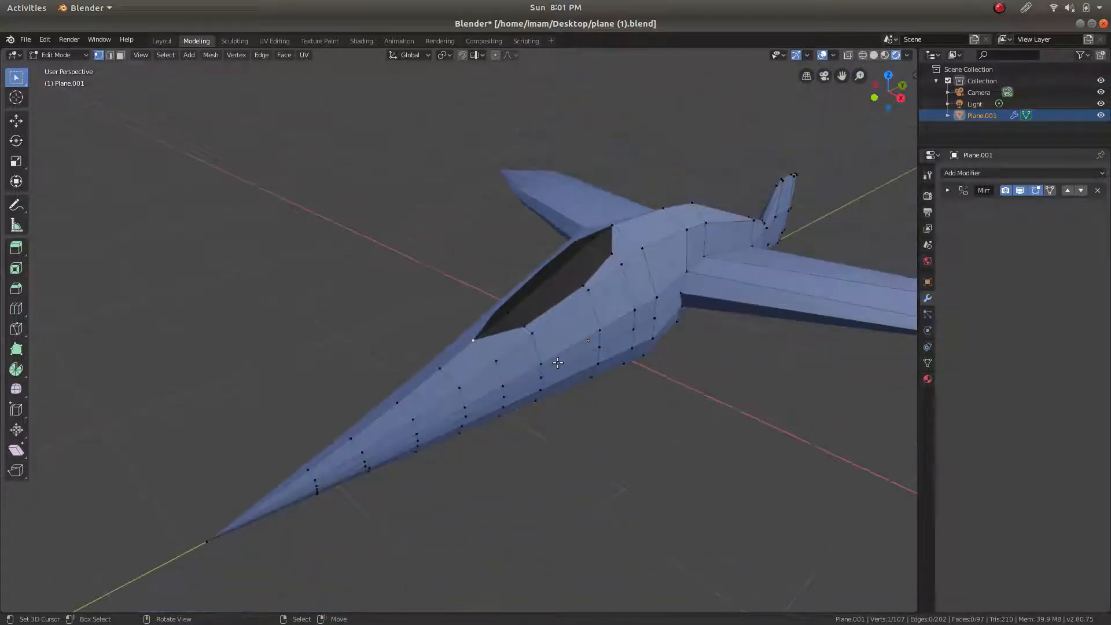
key("a")
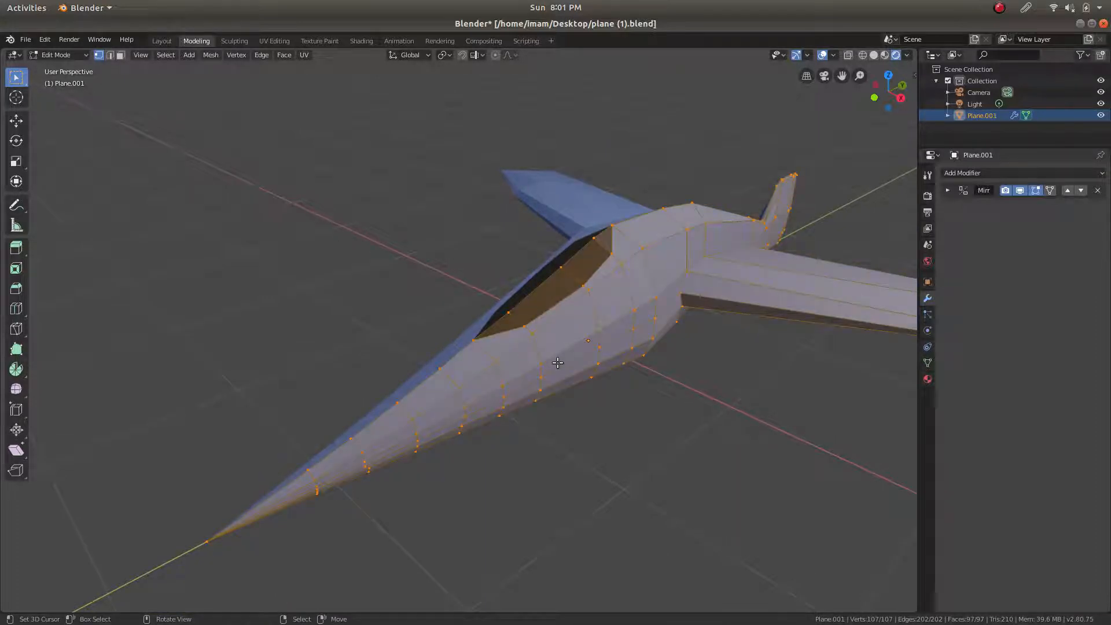
key("ctrl+v")
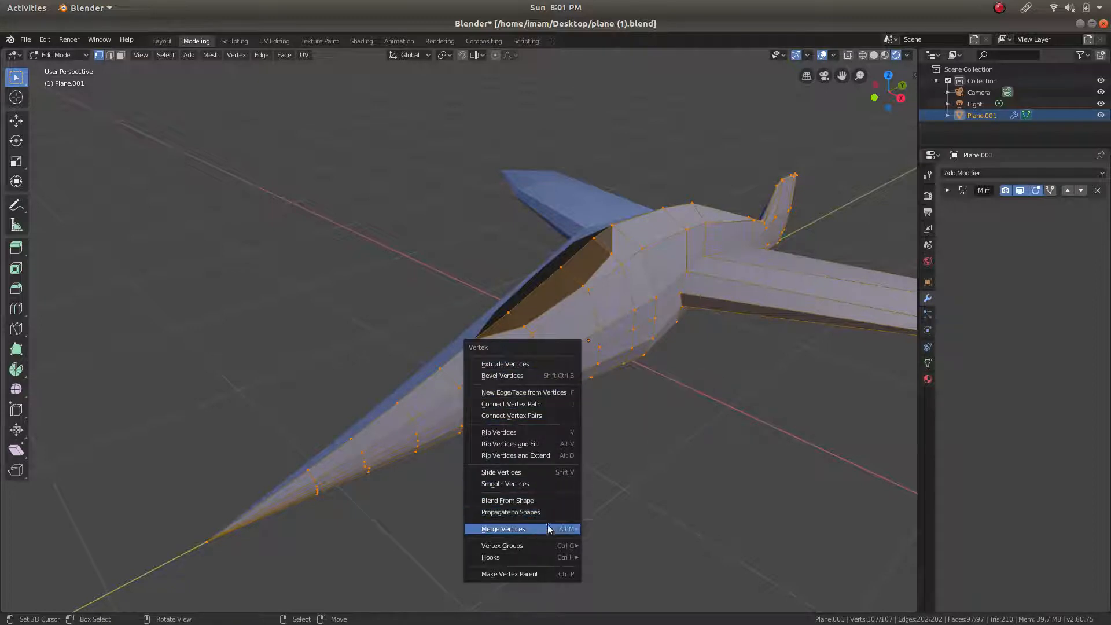
mouse_move(546, 531)
left_click(615, 571)
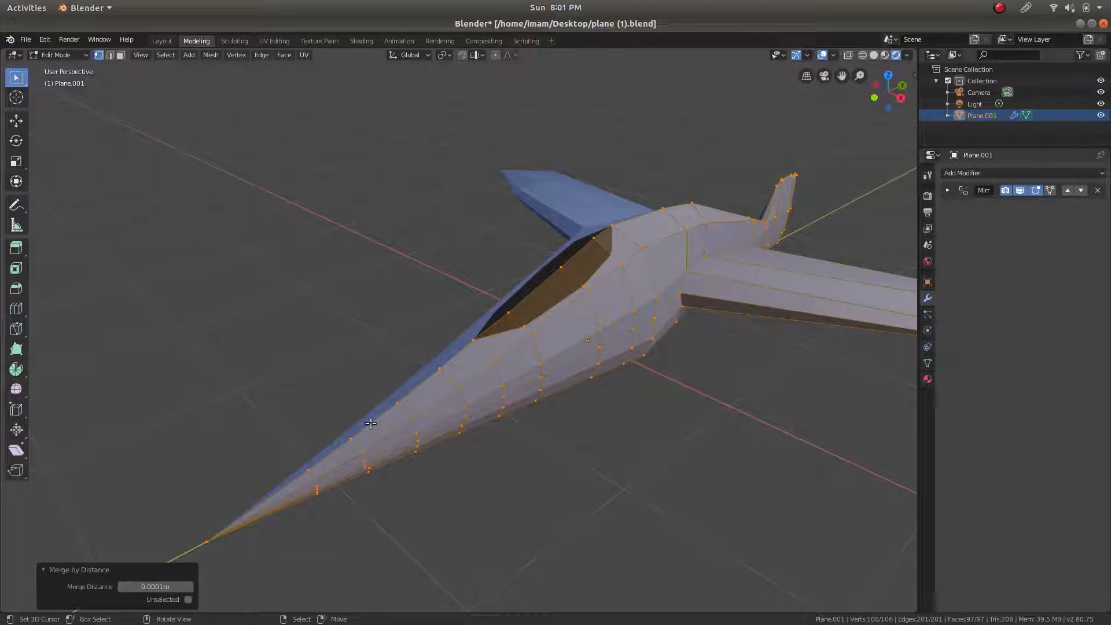
Try moving a vertex on the cockpit rim to test how the mesh is connected, and cancel the move
scroll(555, 309, "up", 2)
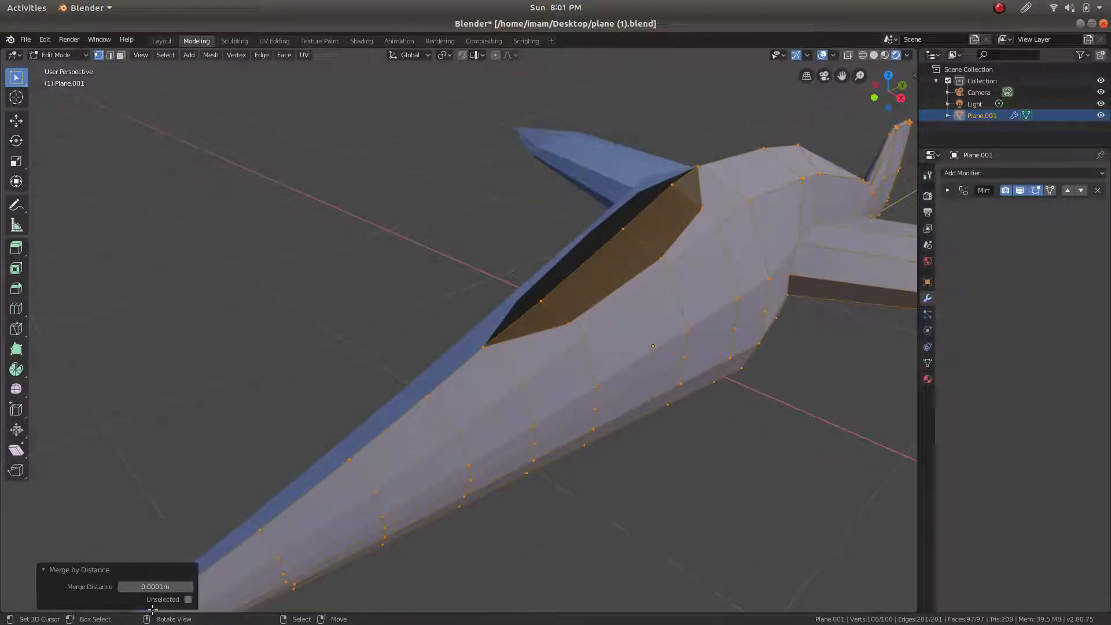
scroll(579, 286, "up", 1)
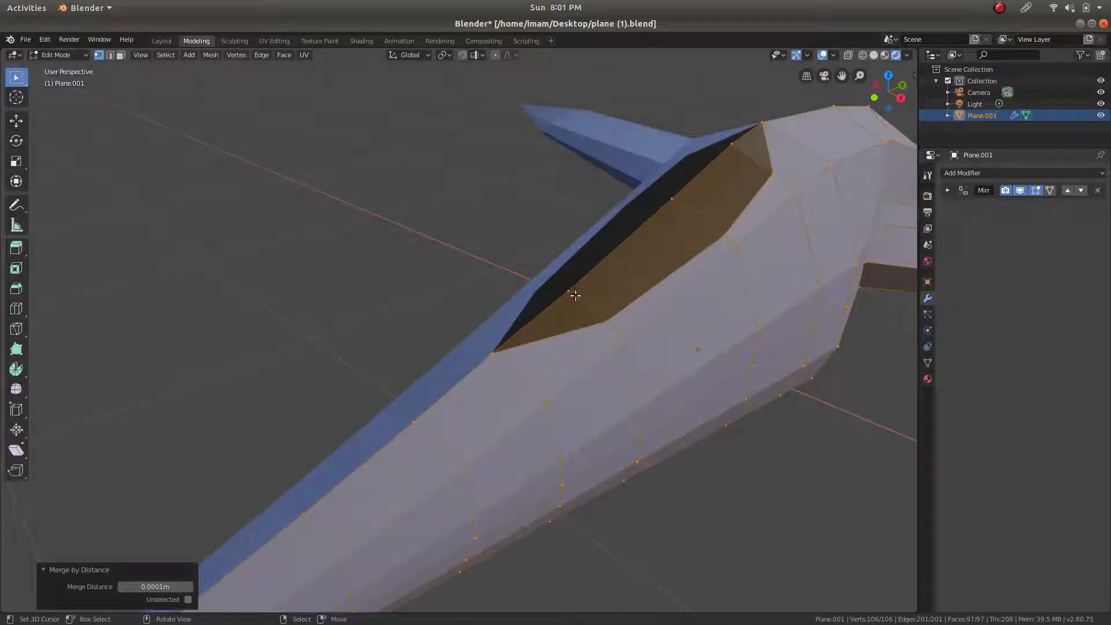
left_click(569, 291)
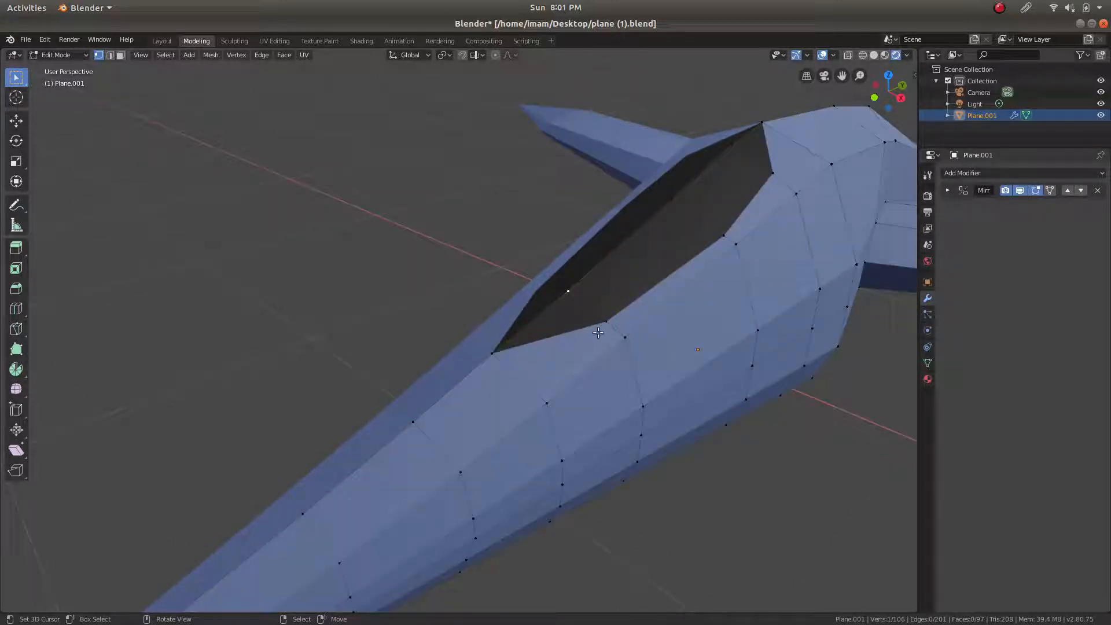
key("g")
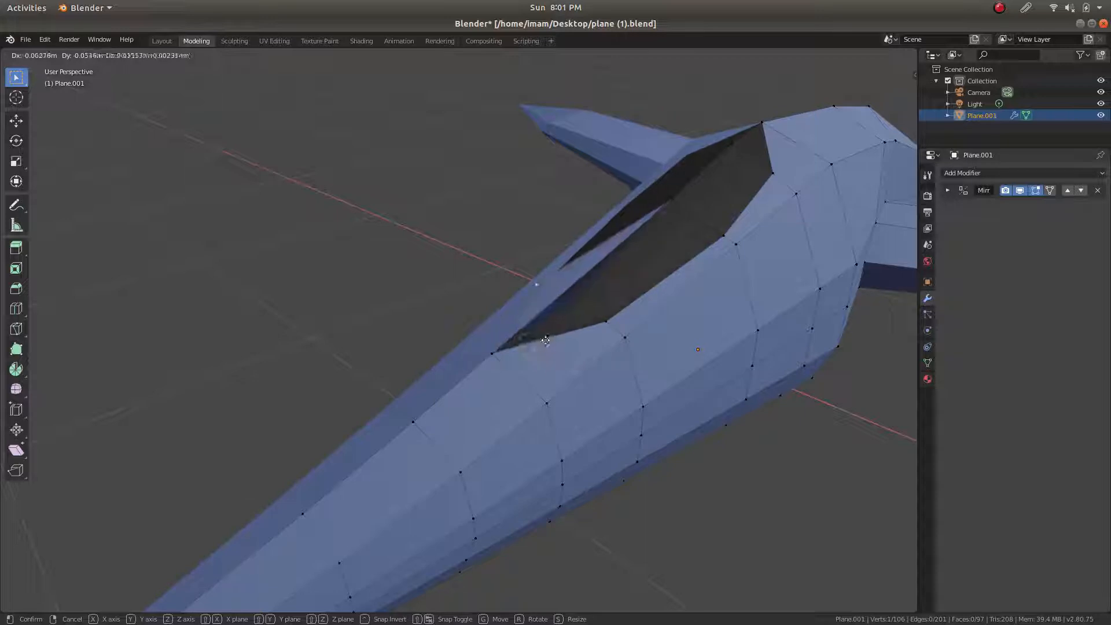
right_click(581, 353)
scroll(610, 249, "up", 2)
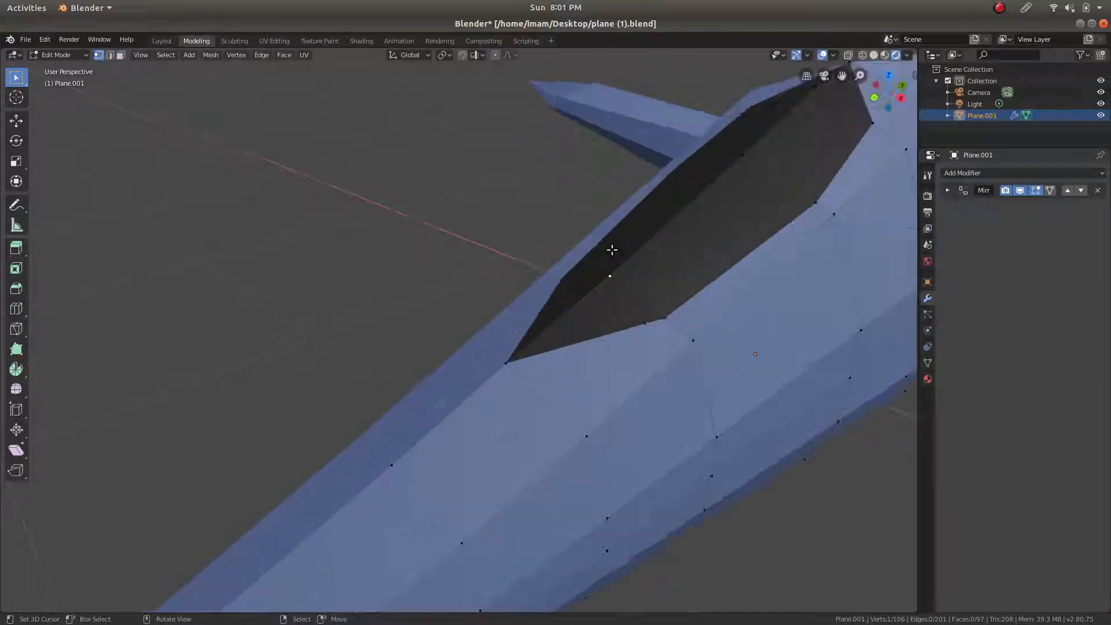
scroll(613, 252, "down", 5)
scroll(579, 307, "up", 4)
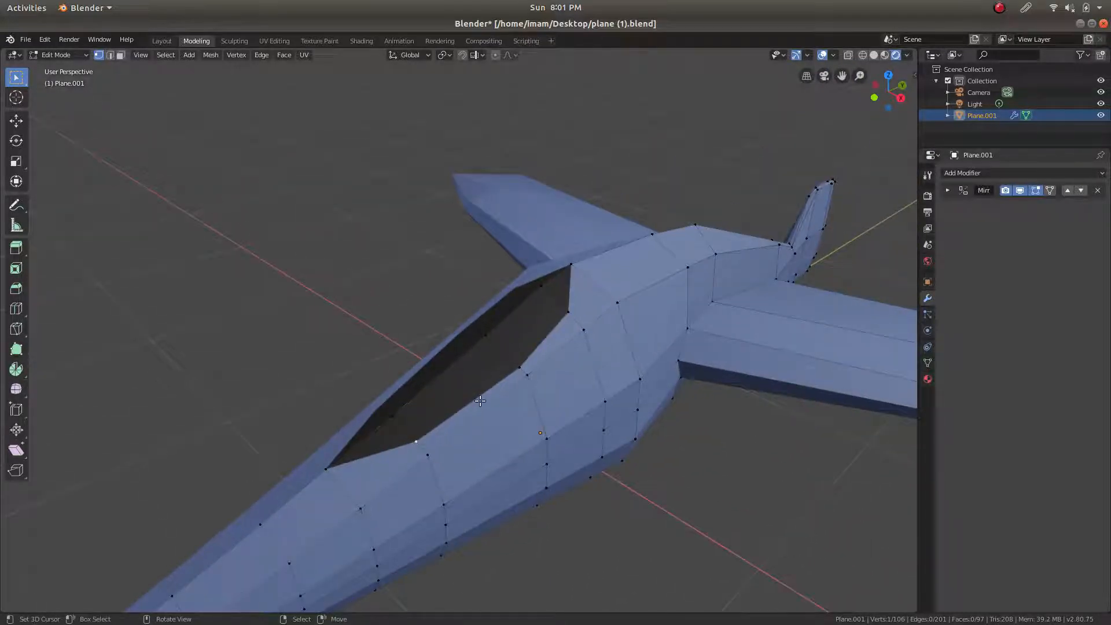
Return to Object Mode, remove the Material.001 slot from the plane, and save the file
key("a")
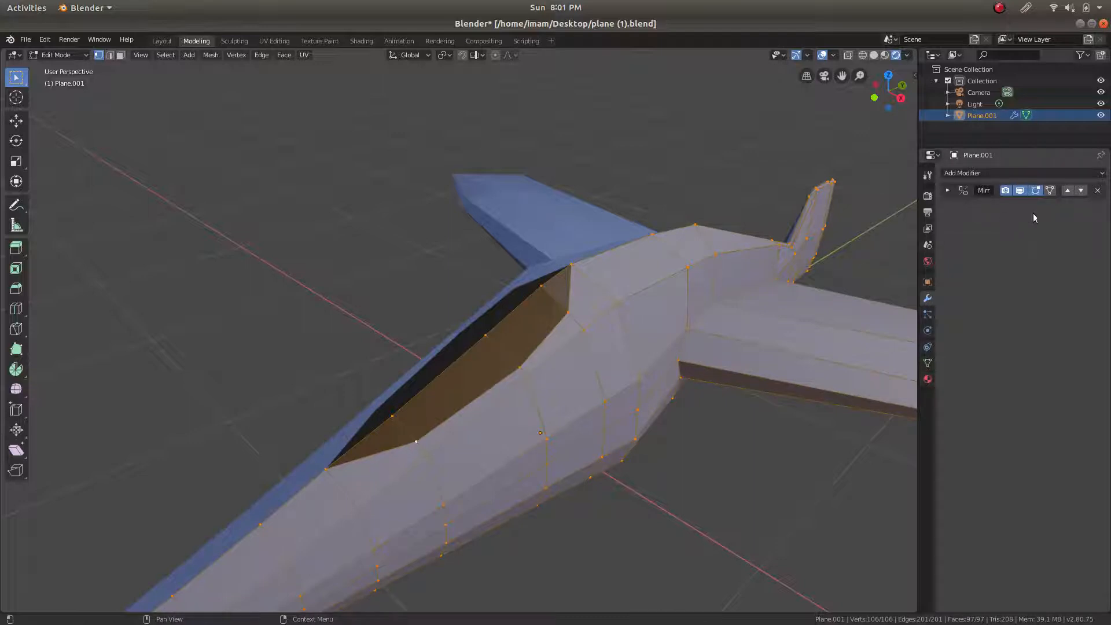
key("Tab")
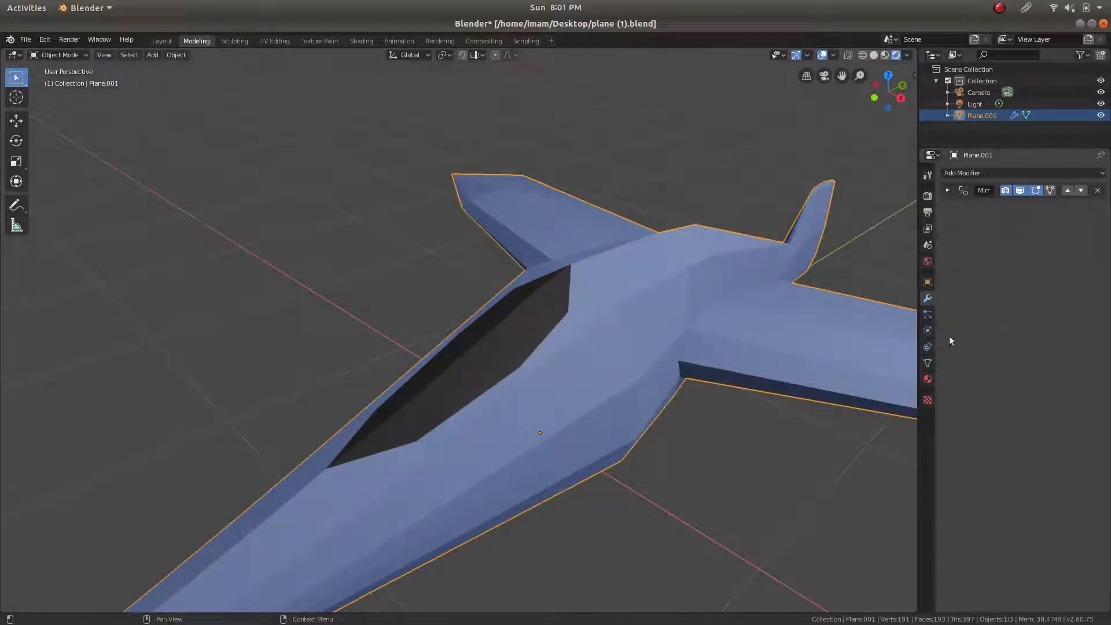
left_click(928, 380)
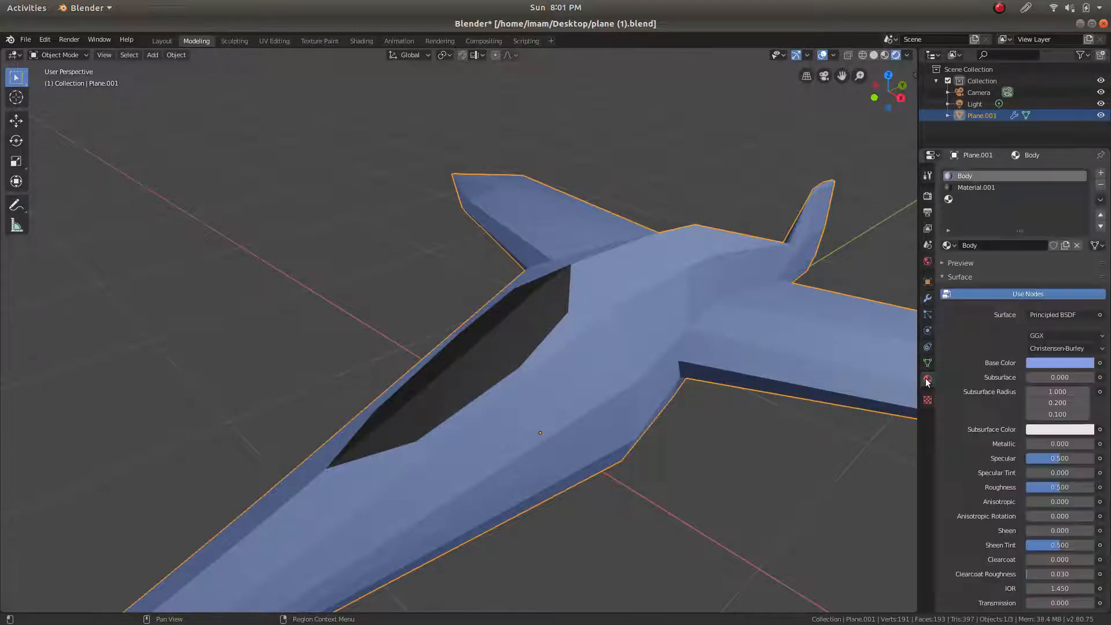
left_click(985, 188)
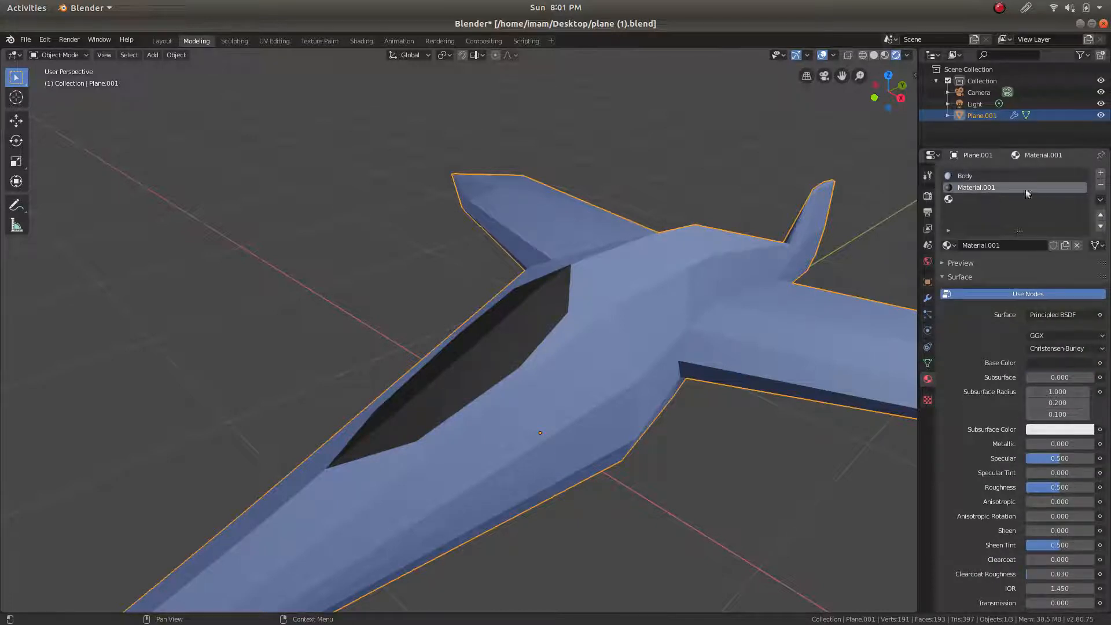
left_click(1100, 185)
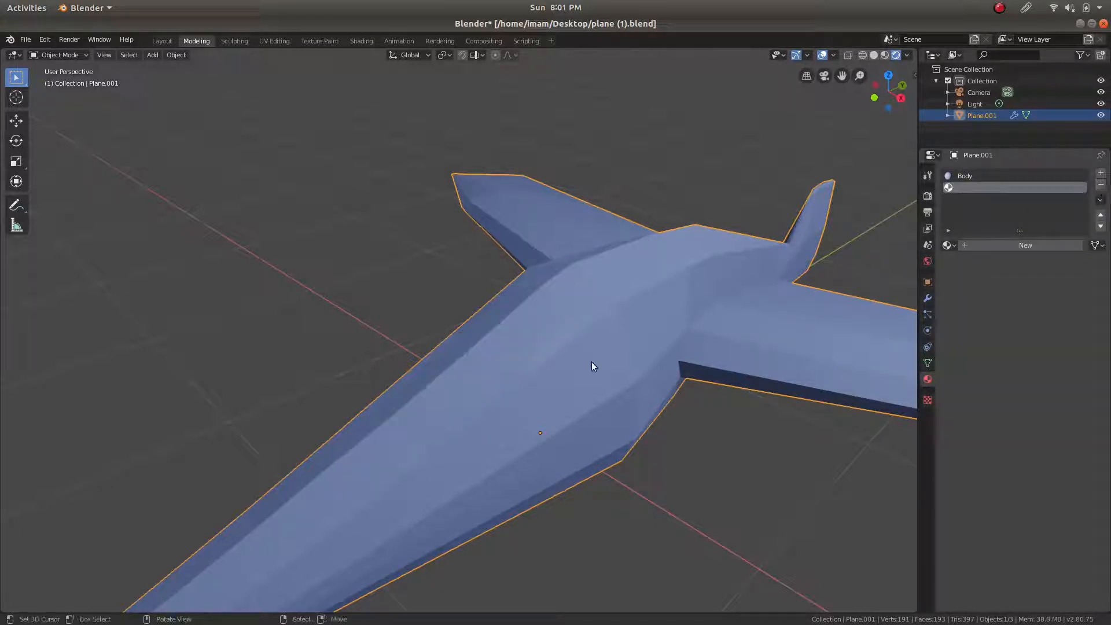
scroll(556, 360, "down", 3)
scroll(518, 360, "up", 2)
key("ctrl+s")
Enter Edit Mode and dissolve the extra vertex near the front of the cockpit area's side edge
mouse_move(484, 367)
middle_mouse_down()
mouse_move(411, 340)
mouse_move(479, 350)
middle_mouse_up()
key("Tab")
scroll(412, 382, "up", 1)
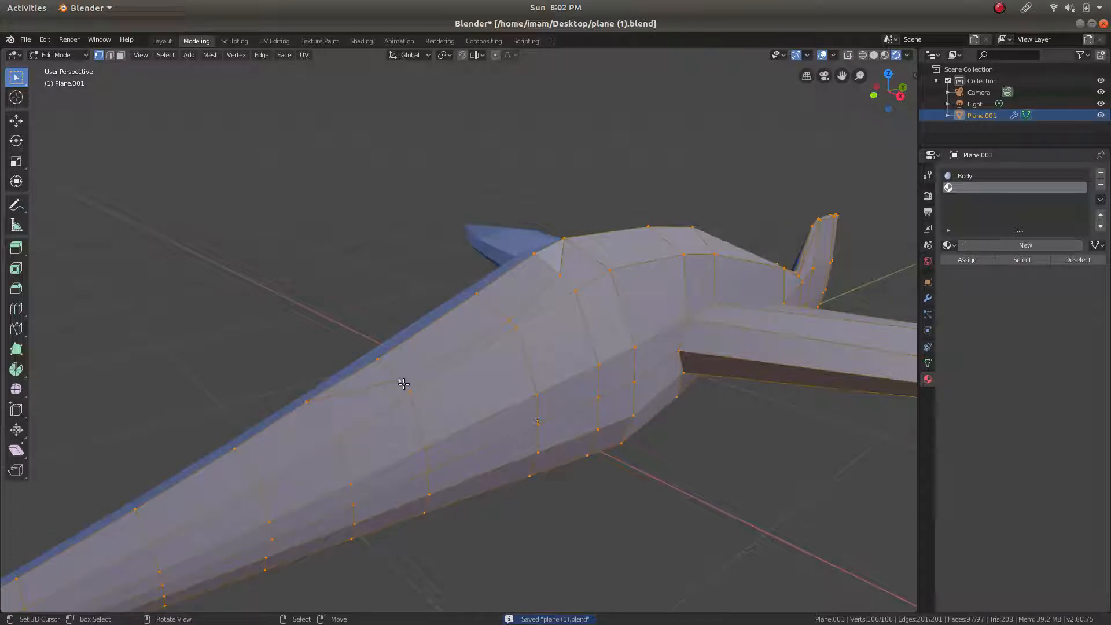
left_click(510, 320)
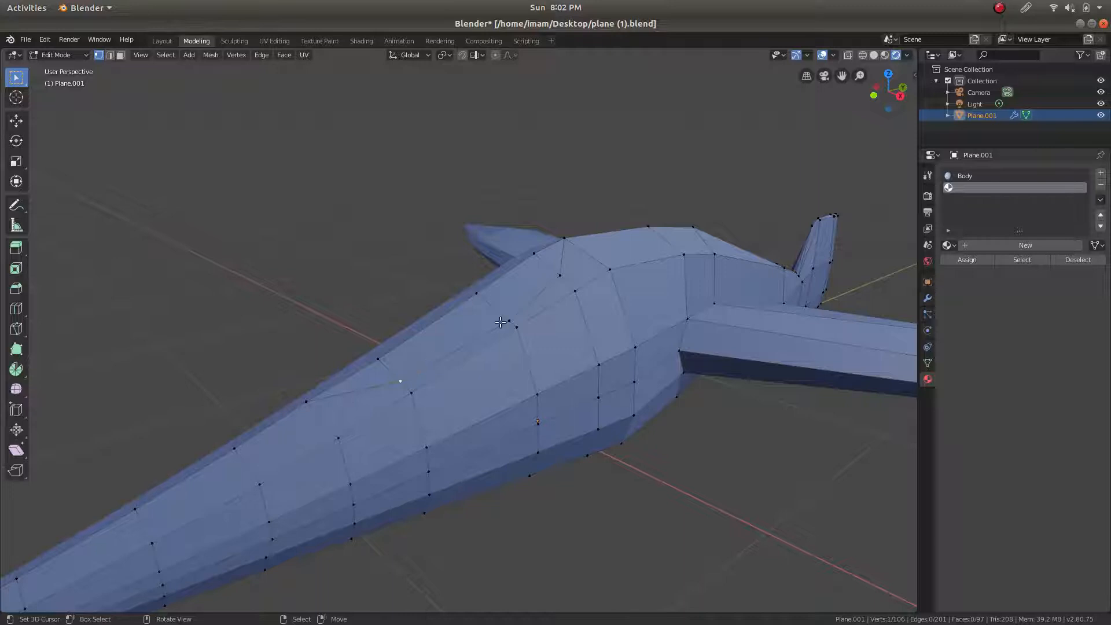
scroll(453, 328, "up", 2)
scroll(449, 328, "down", 1)
scroll(460, 345, "up", 1)
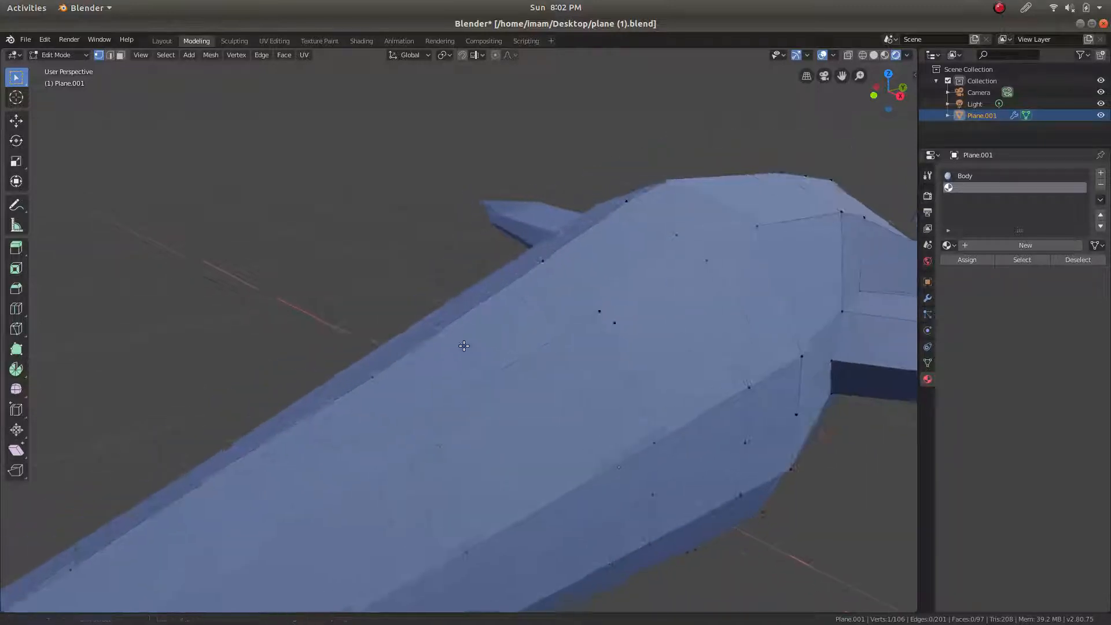
middle_click_drag(464, 346, 494, 385)
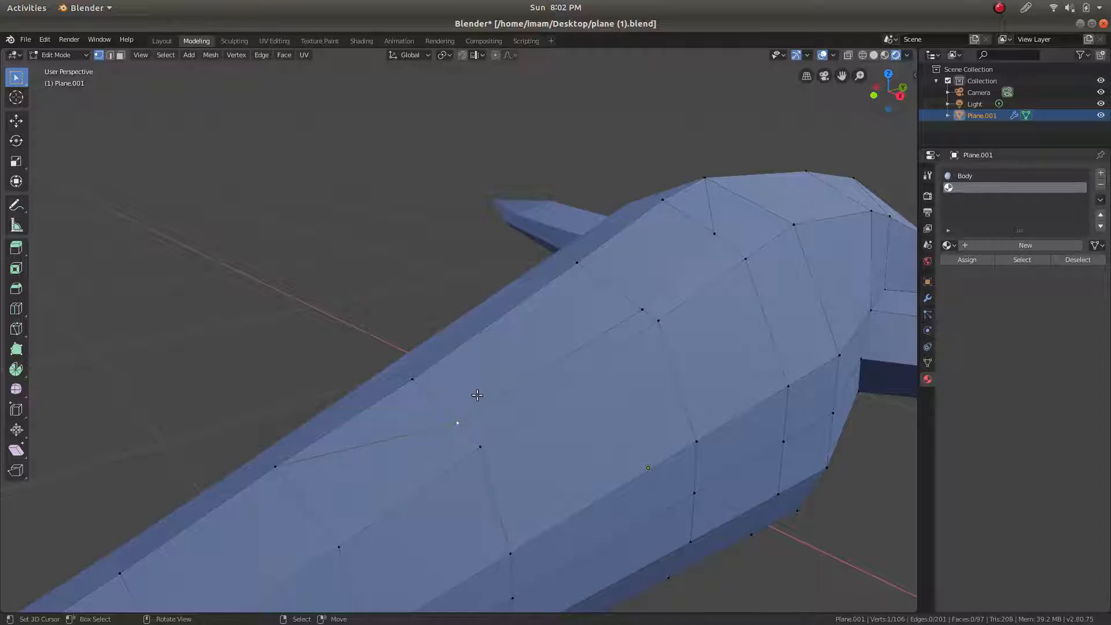
key("x")
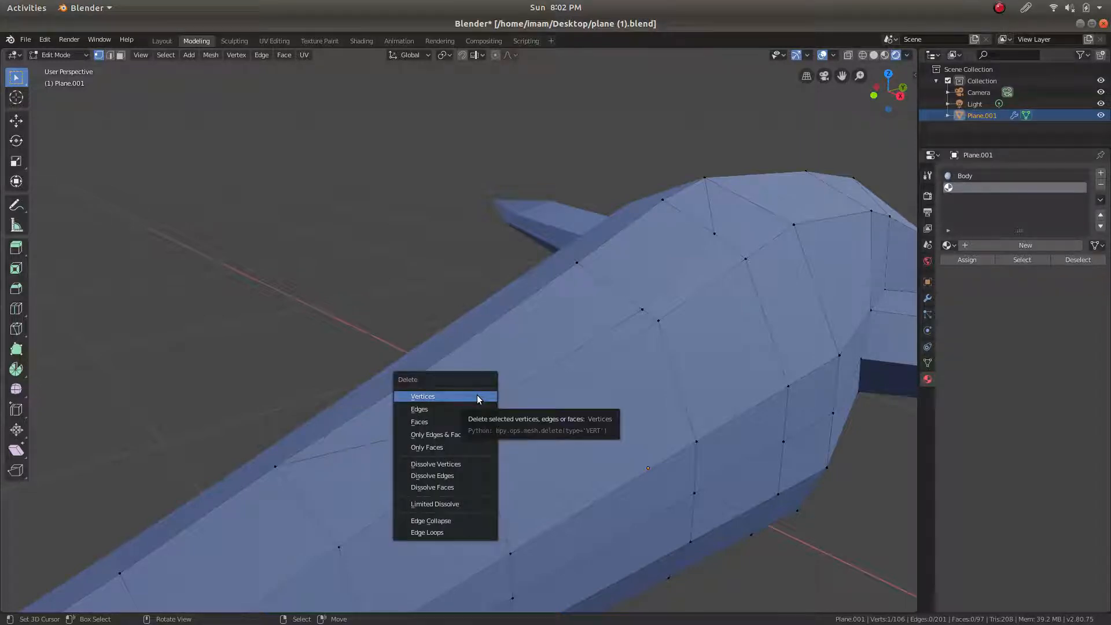
left_click(461, 463)
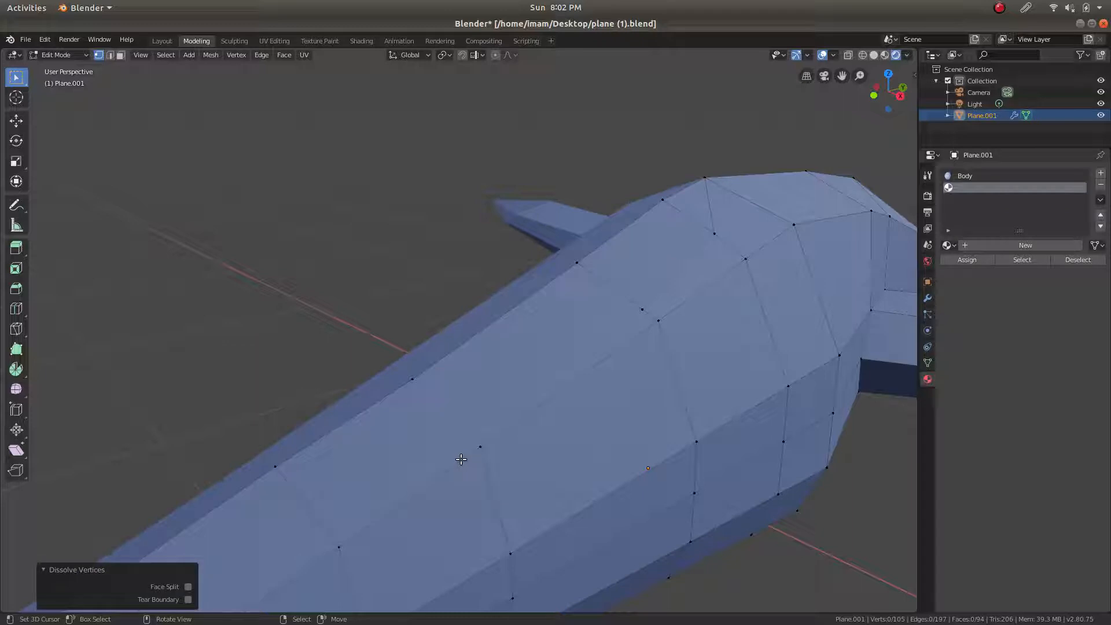
Dissolve the two remaining extra vertices further back along the cockpit area's side edge
left_click(639, 311)
key("x")
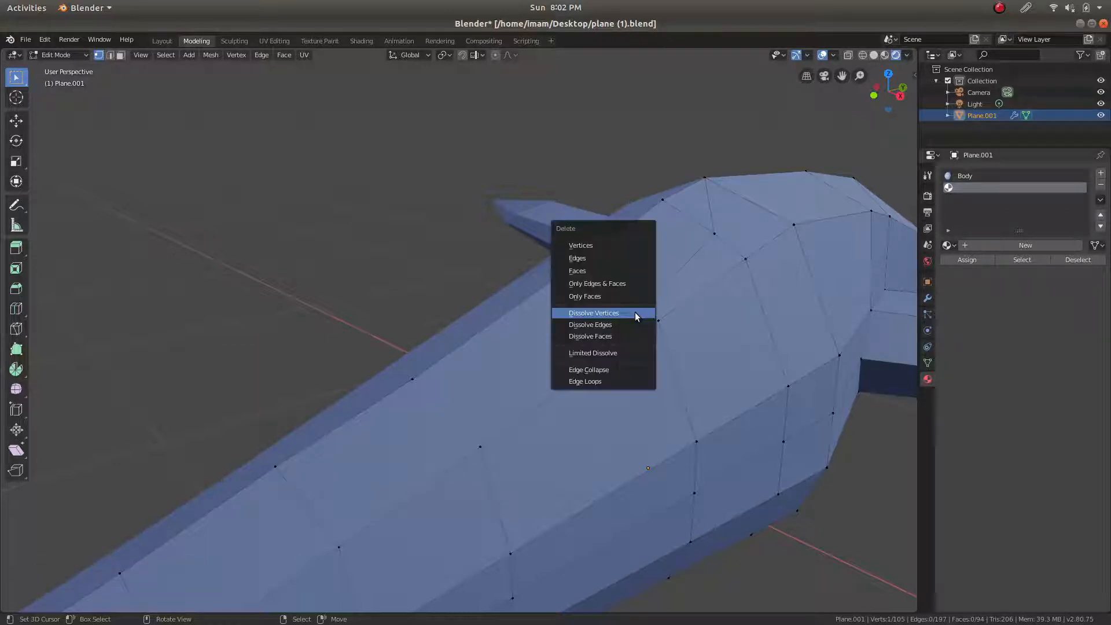
left_click(637, 315)
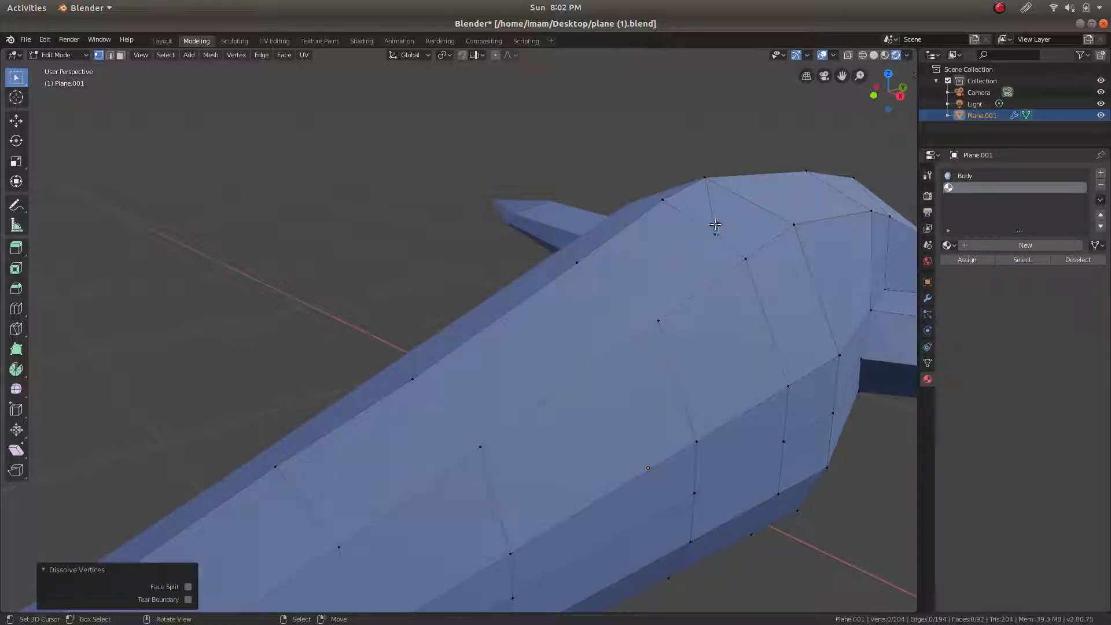
left_click(716, 225)
key("x")
left_click(718, 228)
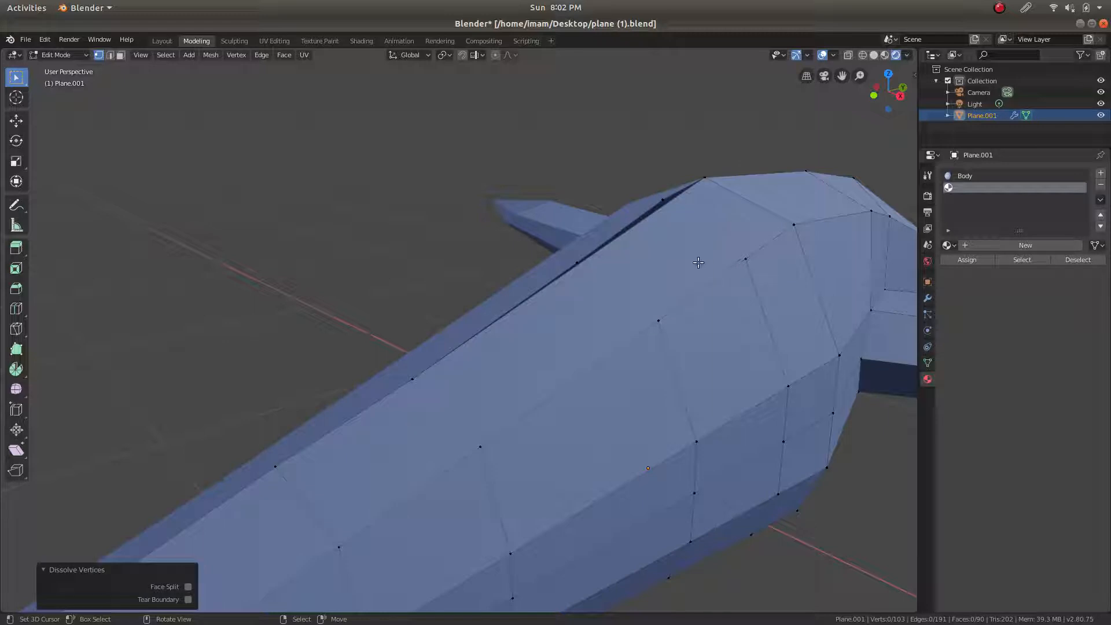
middle_click_drag(699, 263, 514, 304)
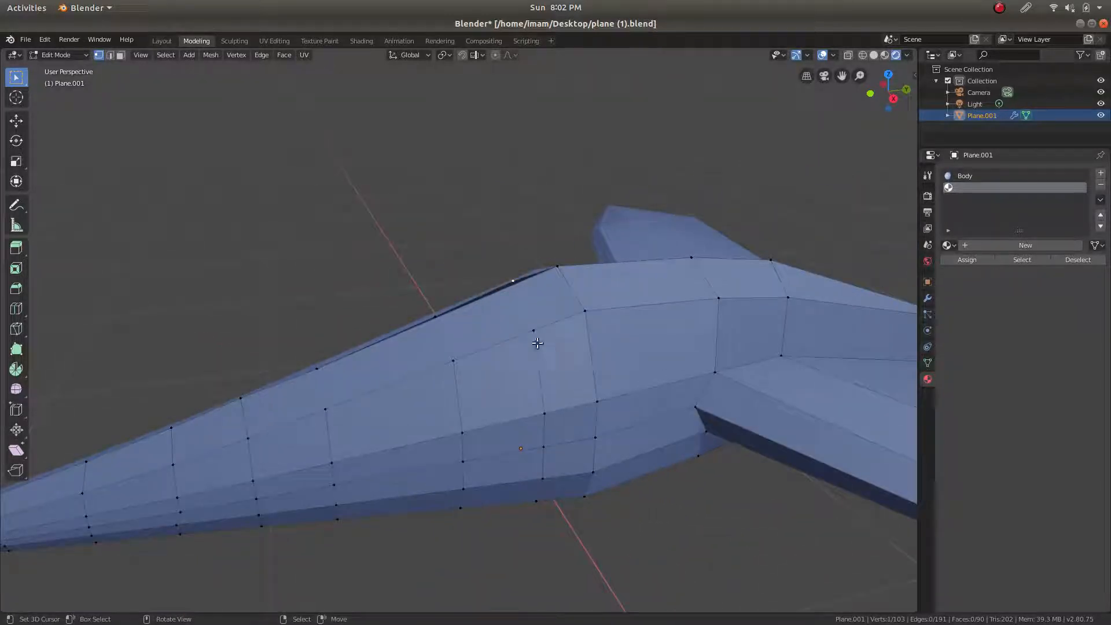
Connect the two pairs of facing vertices nearest the fuselage crest with new edges across the strip beside the cockpit area
left_click(534, 331, "shift")
scroll(539, 354, "up", 3)
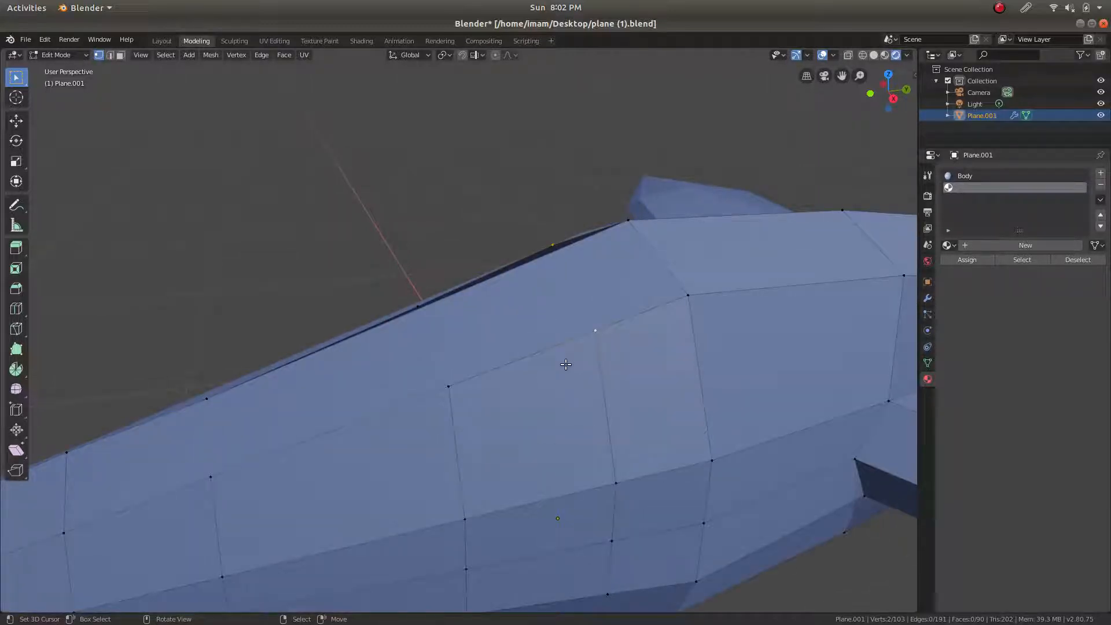
key("j")
left_click(418, 306)
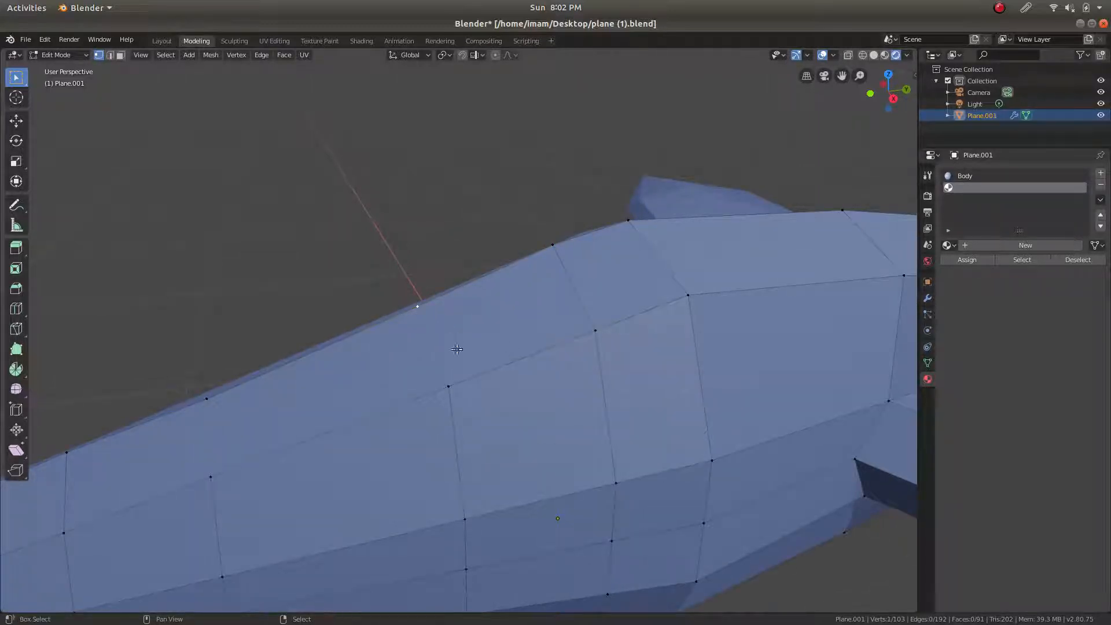
left_click(449, 376, "shift")
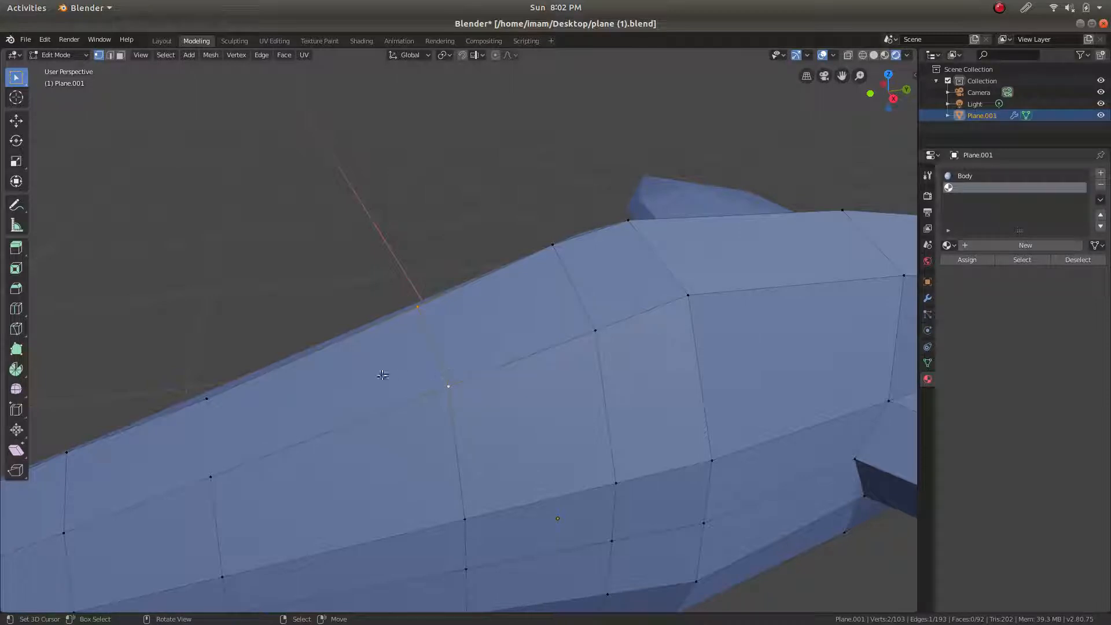
Connect the next pair of facing vertices further toward the nose with an edge, and save the file
middle_click_drag(383, 375, 553, 364)
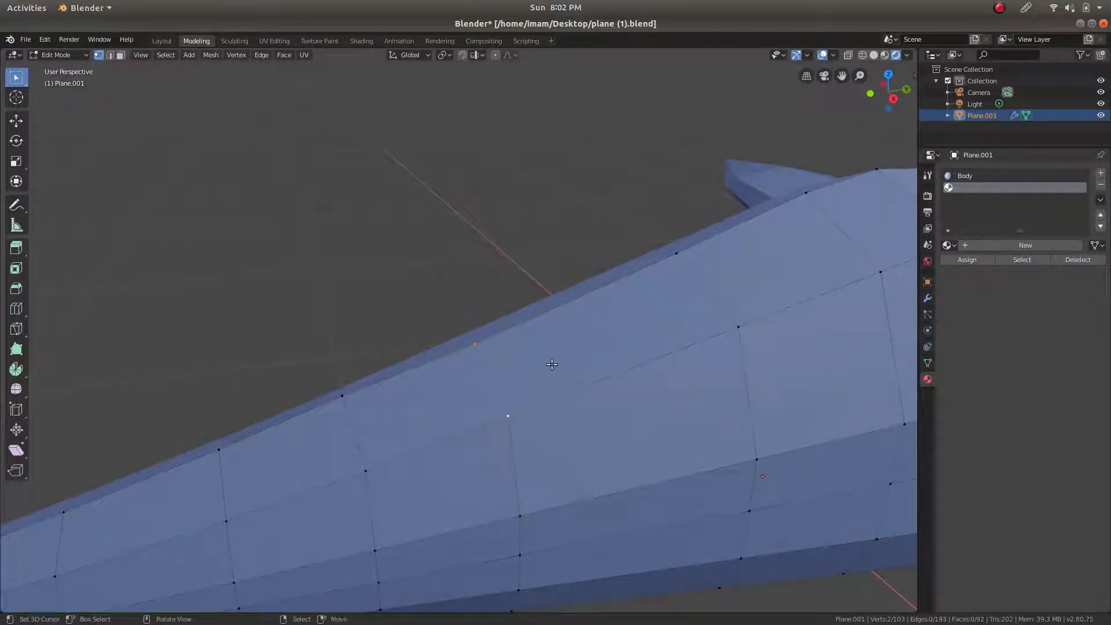
mouse_move(547, 318)
middle_mouse_down()
mouse_move(645, 317)
mouse_move(641, 308)
mouse_move(549, 308)
mouse_move(549, 322)
middle_mouse_up()
scroll(549, 322, "down", 4)
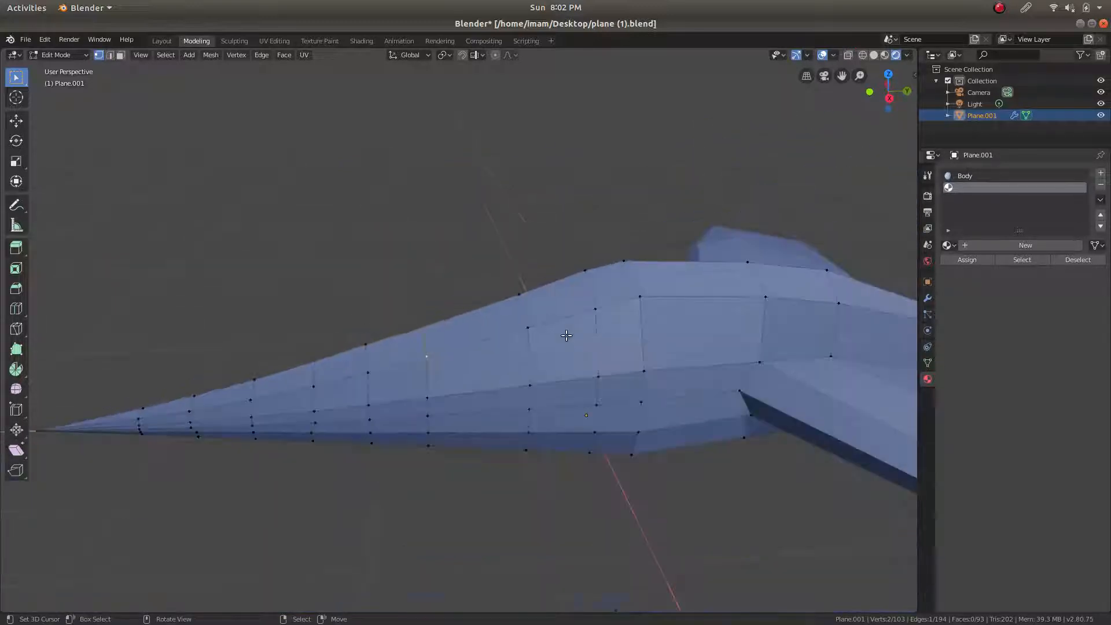
scroll(539, 320, "up", 3)
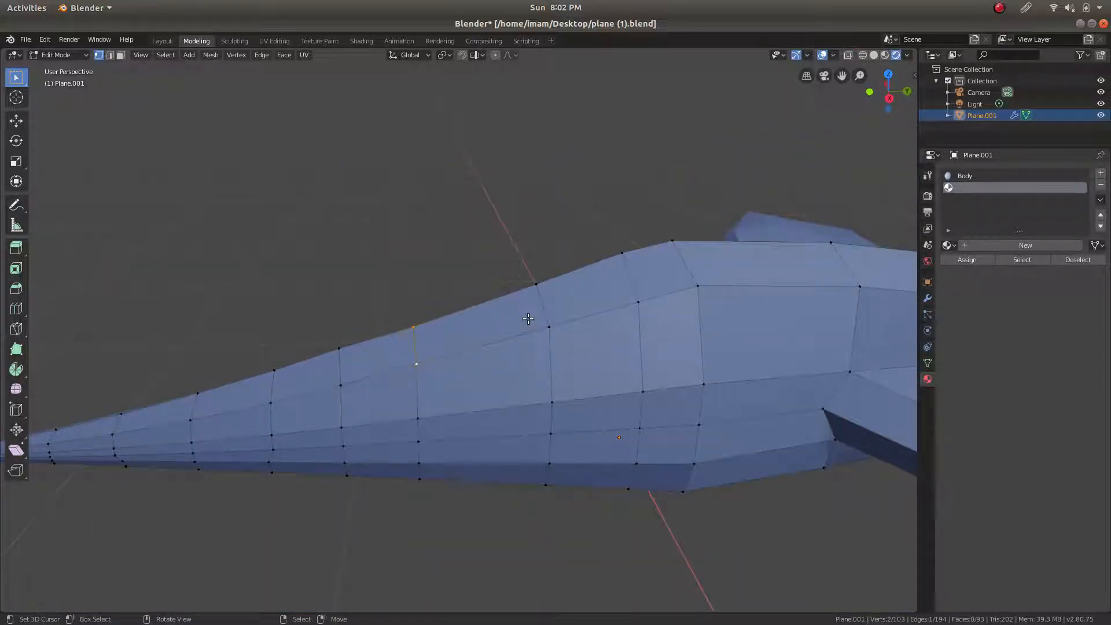
key("KP_3")
key("ctrl+s")
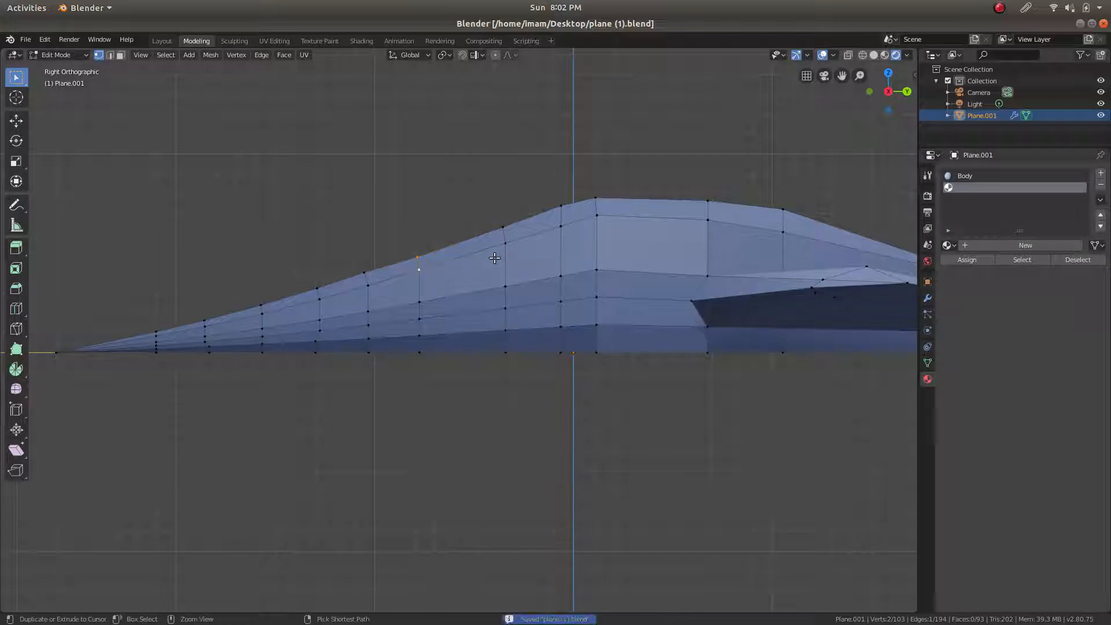
Try to bevel only the top vertex at the crest of the fuselage, just behind the sloping nose section
scroll(503, 219, "up", 2)
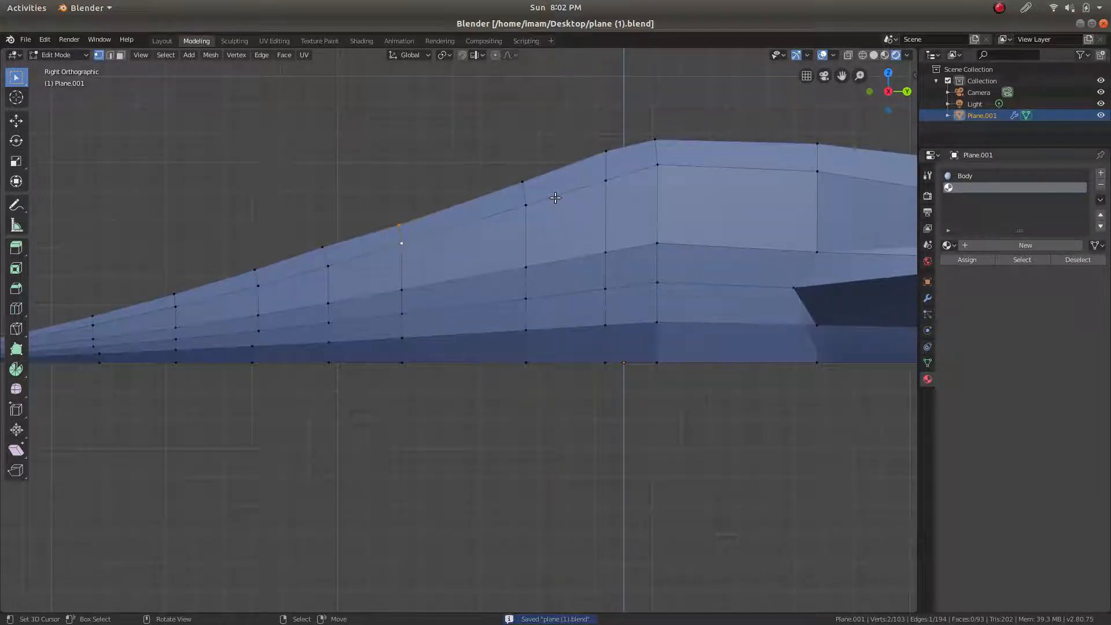
scroll(663, 188, "down", 2)
scroll(540, 253, "up", 3)
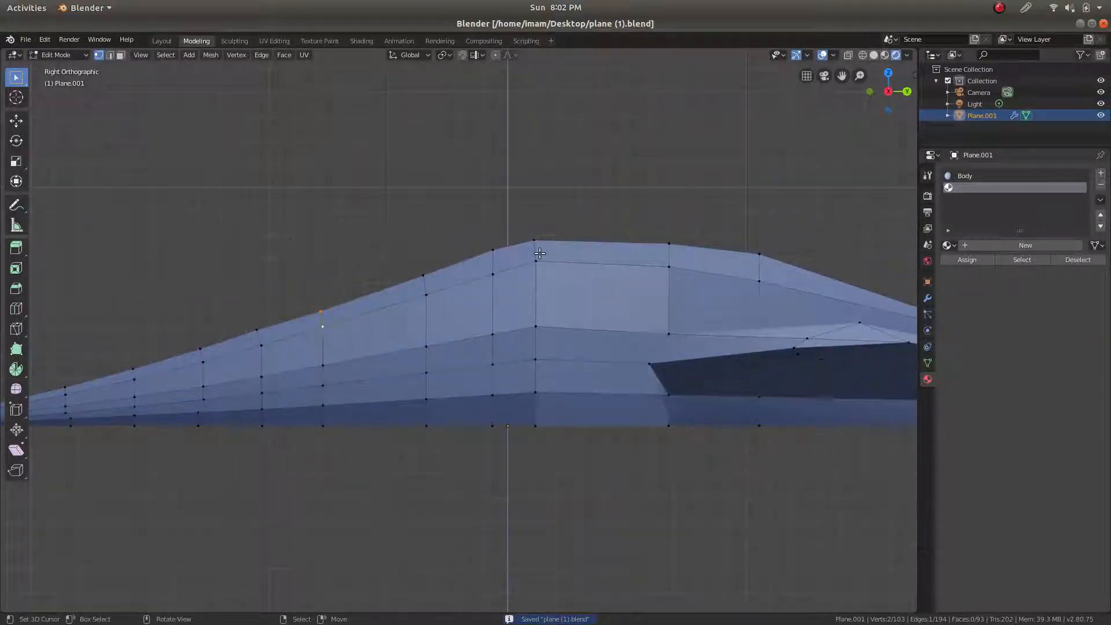
left_click(570, 203)
middle_click_drag(584, 270, 632, 377)
scroll(715, 318, "down", 3)
scroll(632, 377, "up", 2)
middle_click_drag(712, 394, 513, 306, "shift")
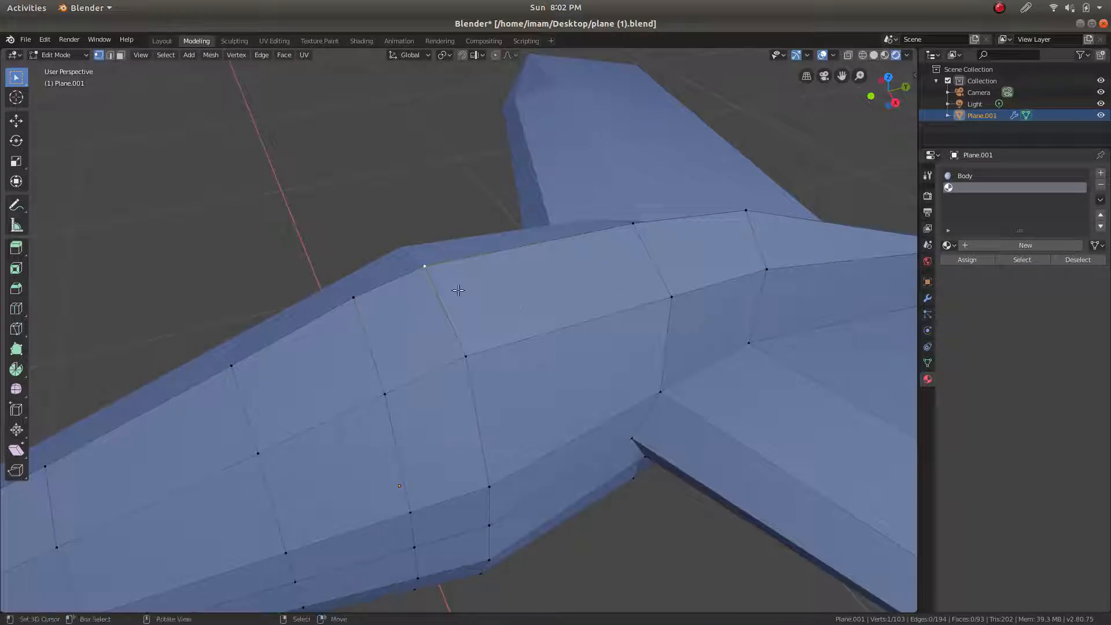
scroll(439, 276, "up", 1)
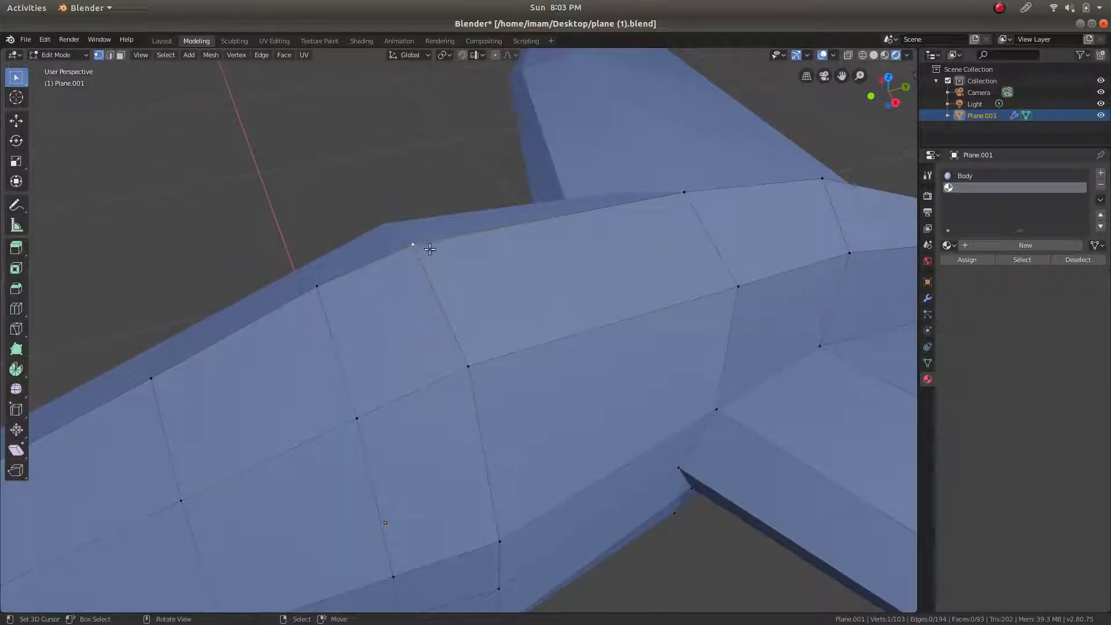
key("ctrl")
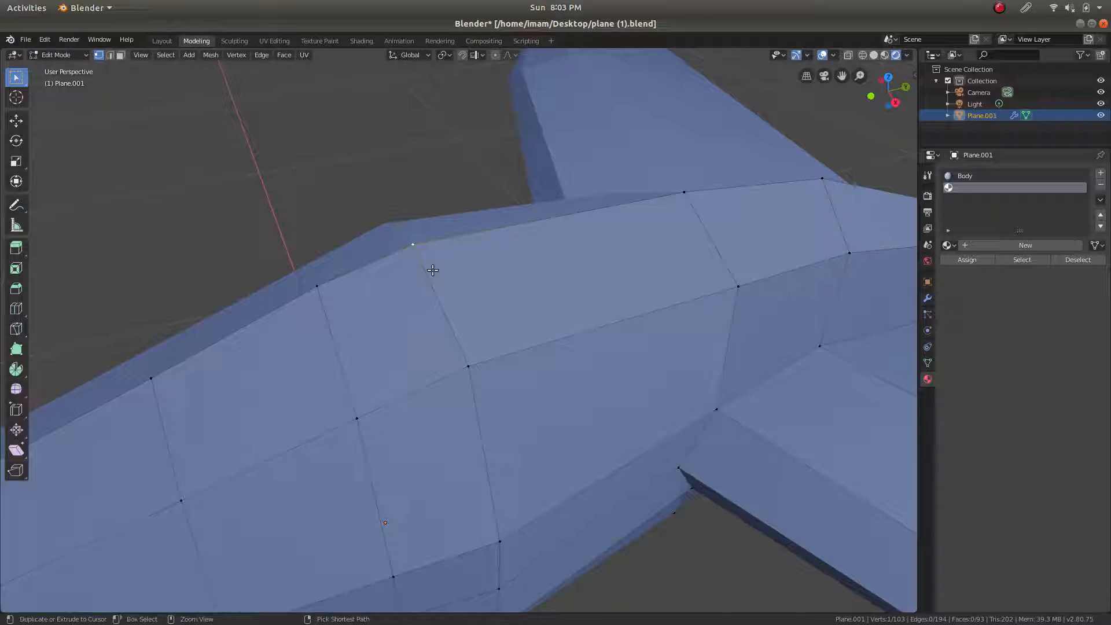
key("ctrl+b")
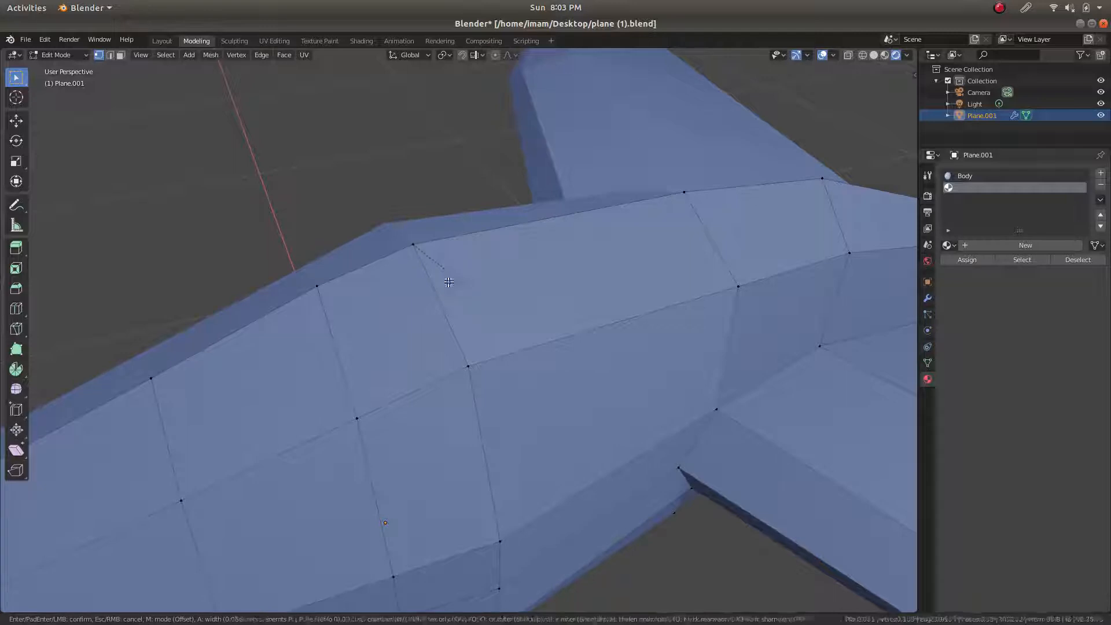
left_click(519, 330)
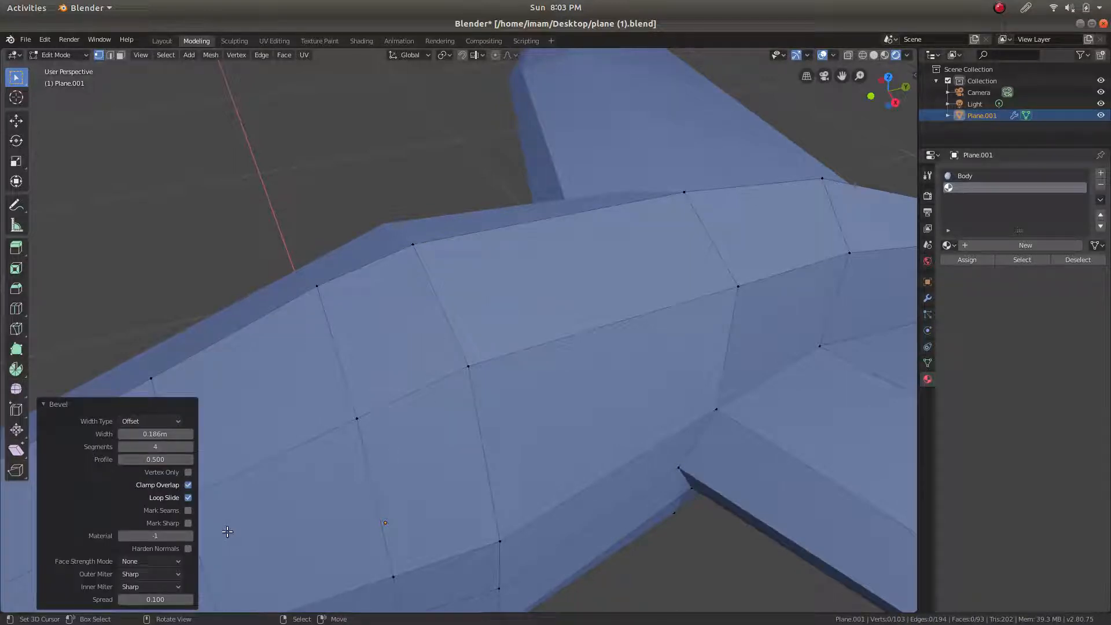
Disable Clamp Overlap, try a 0.946 m bevel width with one segment on that vertex, and undo the attempt
left_click(188, 488)
mouse_move(166, 433)
left_mouse_down()
mouse_move(191, 434)
mouse_move(148, 434)
mouse_move(136, 447)
mouse_move(176, 434)
left_mouse_up()
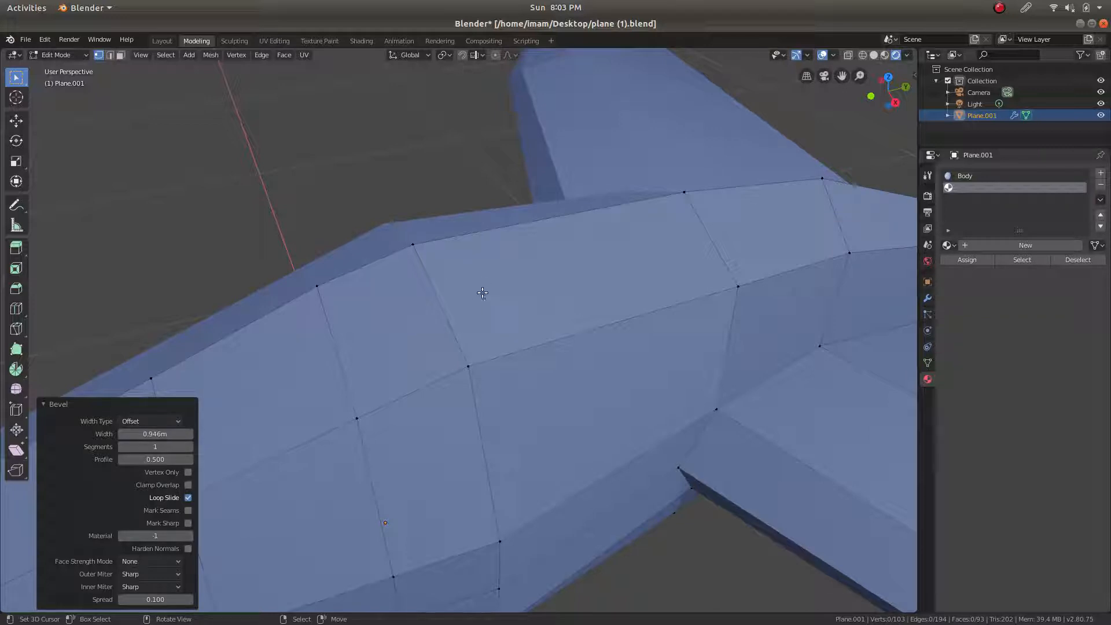
right_click(468, 368)
key("ctrl+z")
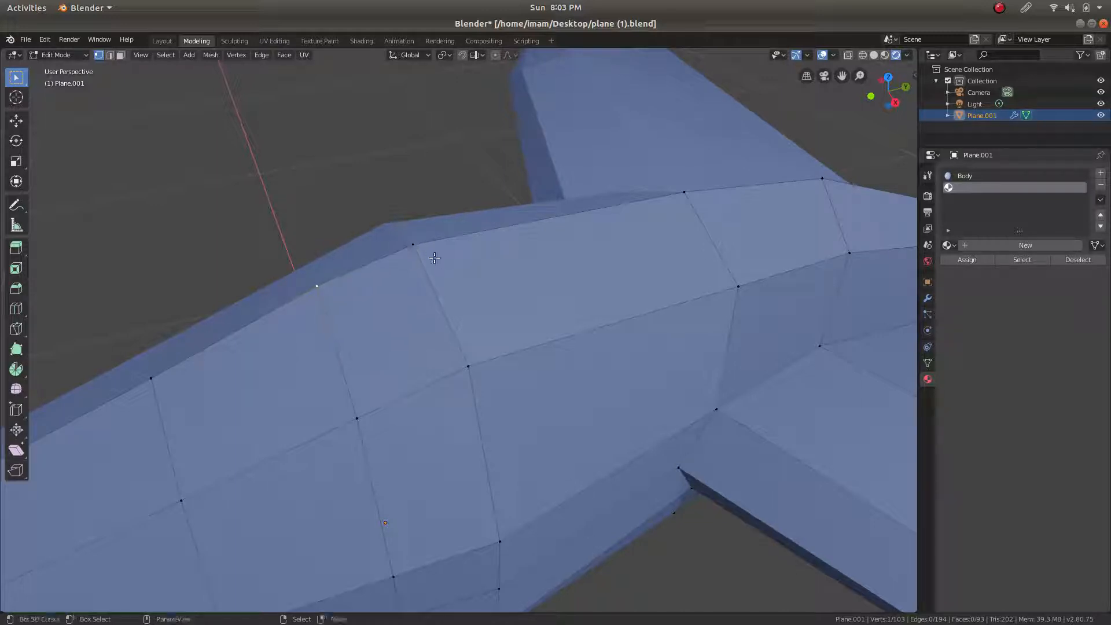
Select the vertical edge path from the fuselage crest to the belly and bevel it about 0.146 m wide with 3 segments
middle_click_drag(422, 229, 347, 177)
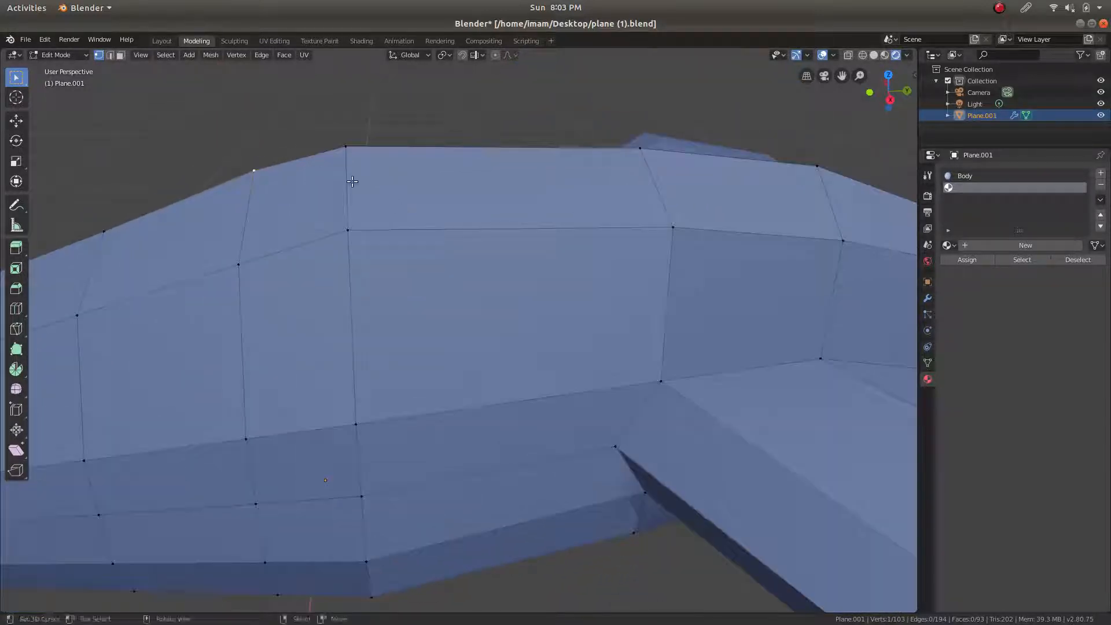
left_click(372, 596, "ctrl")
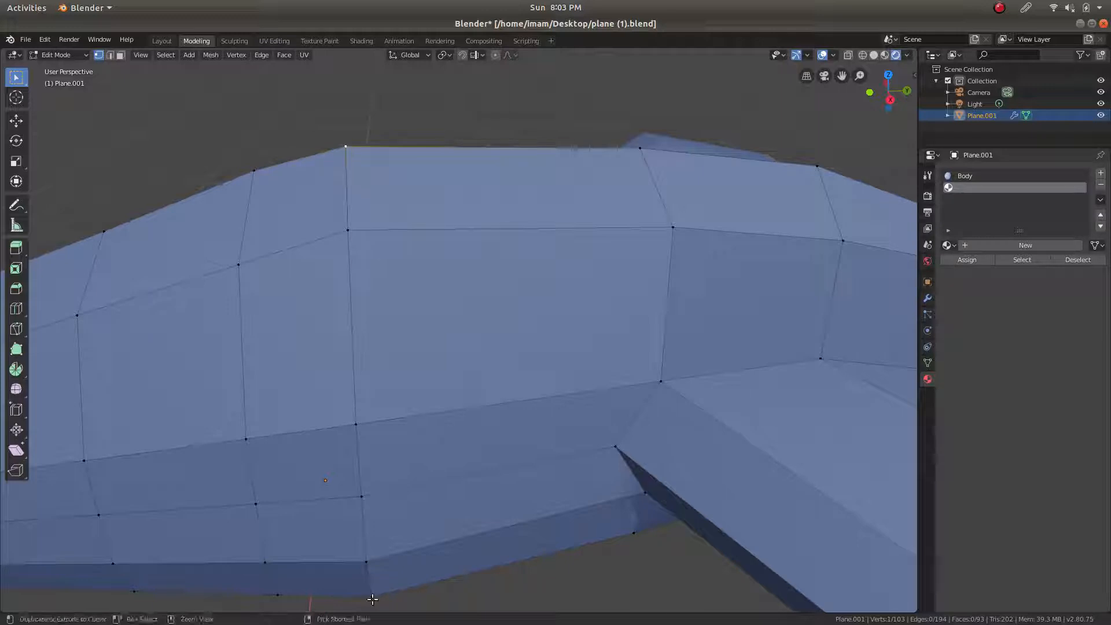
middle_click_drag(405, 361, 409, 290)
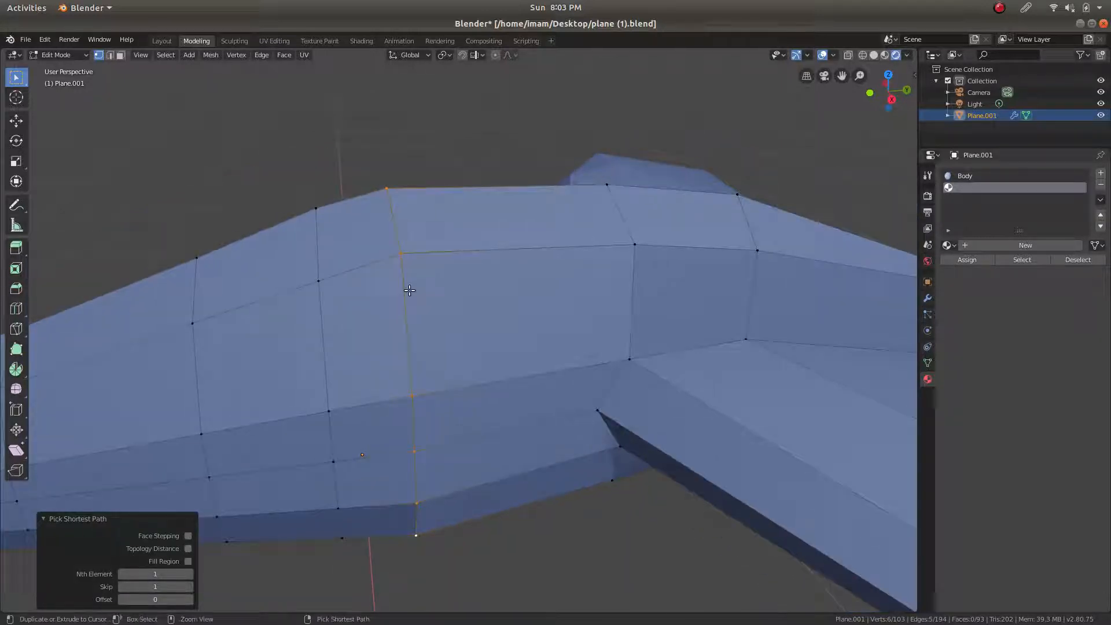
key("ctrl+b")
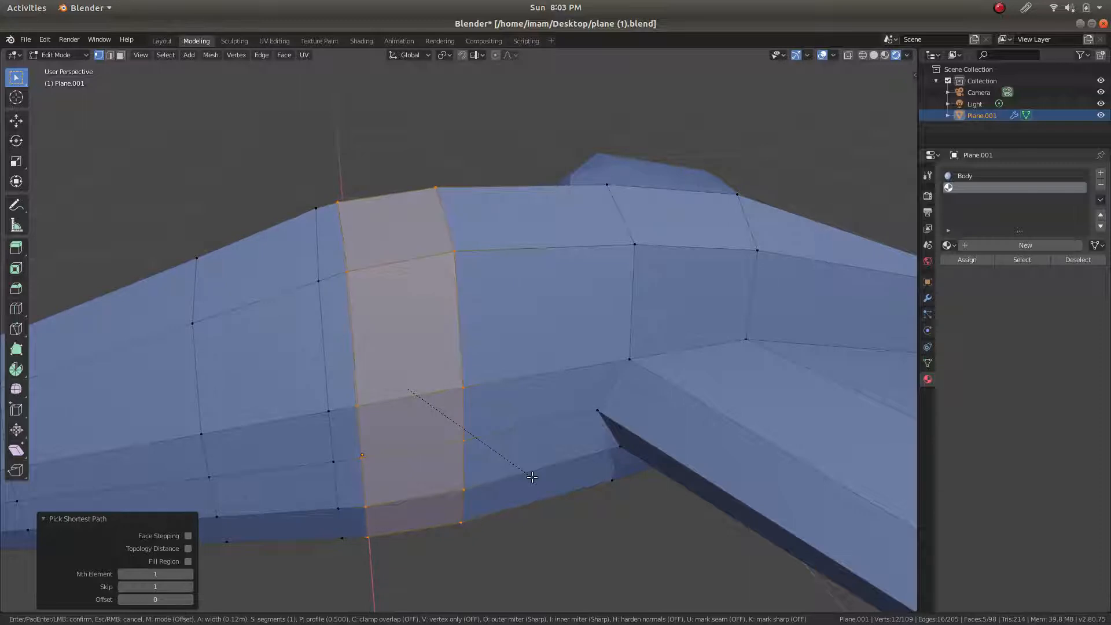
scroll(532, 477, "up", 1)
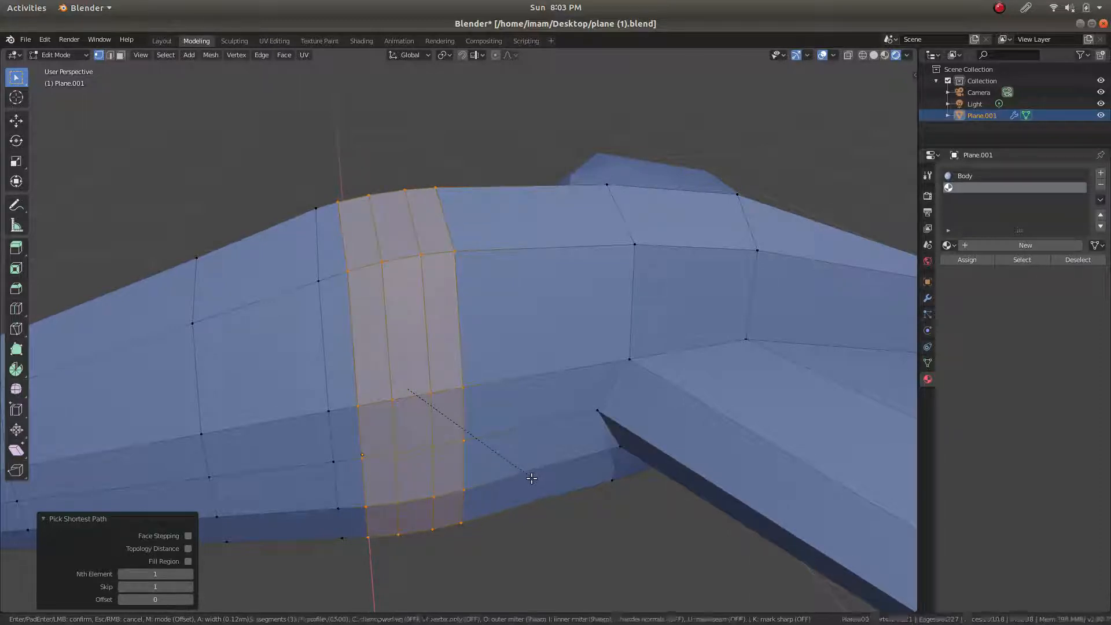
left_click(533, 495)
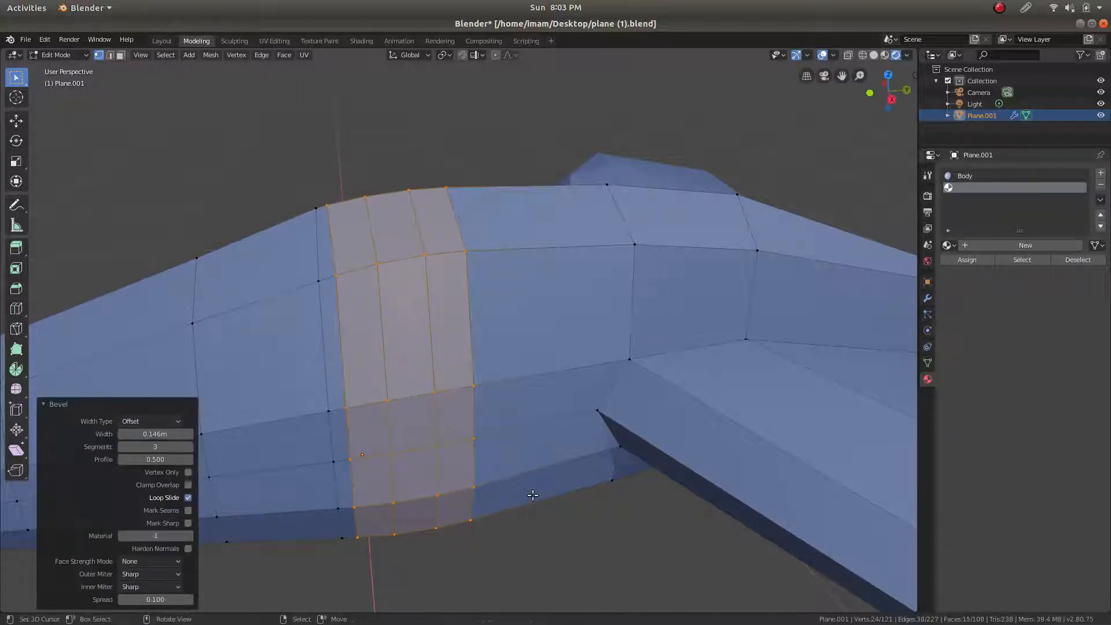
Compare the crest bevel with other segment counts, including 4, and return it to 3 segments
key("KP_3")
middle_click_drag(416, 263, 521, 331, "shift")
scroll(475, 214, "up", 4)
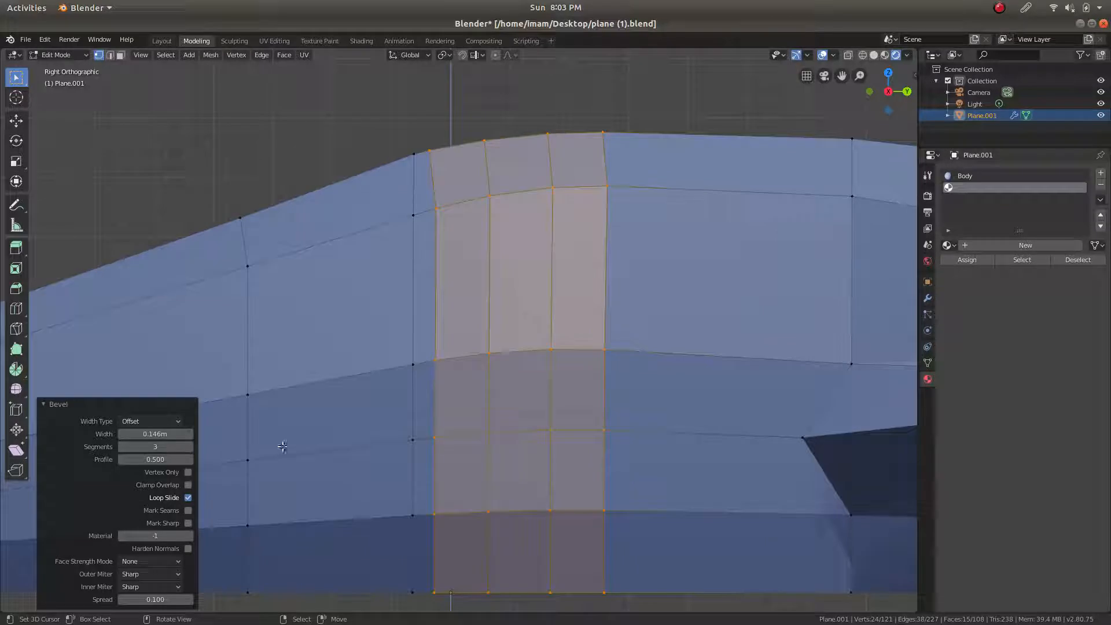
left_click(156, 446)
type("1")
key("Return")
mouse_move(155, 446)
left_mouse_down()
mouse_move(188, 447)
mouse_move(172, 446)
left_mouse_up()
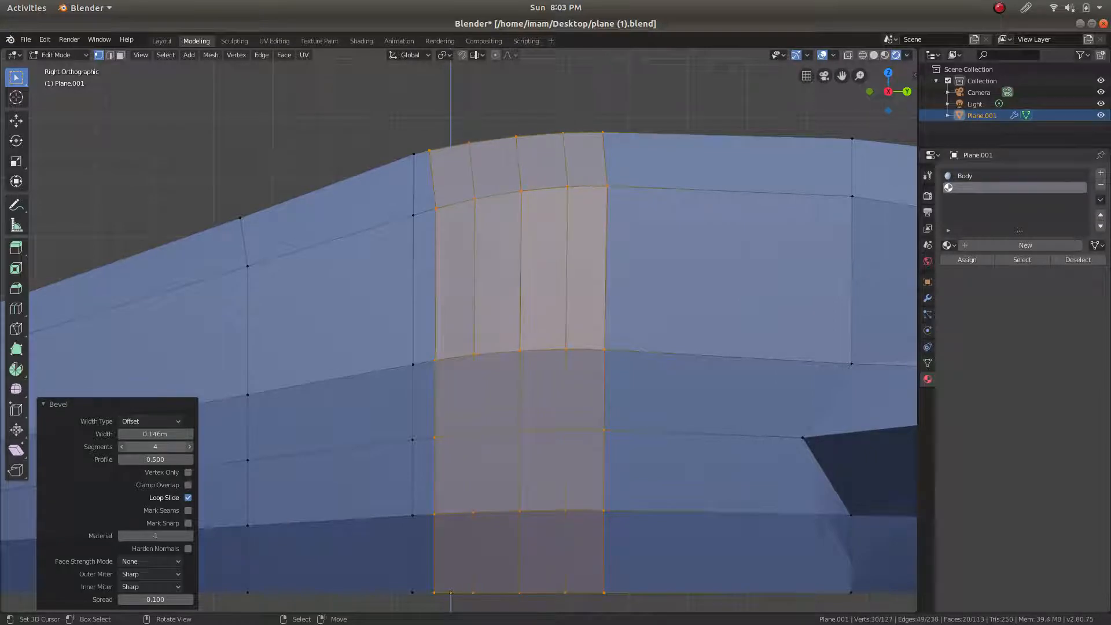
left_click_drag(126, 446, 118, 446)
middle_click_drag(514, 205, 613, 261)
scroll(505, 353, "down", 3)
In right side view, edge-slide the offset short bottom edge of the nose by about -0.088 to align it with the edges above
key("KP_3")
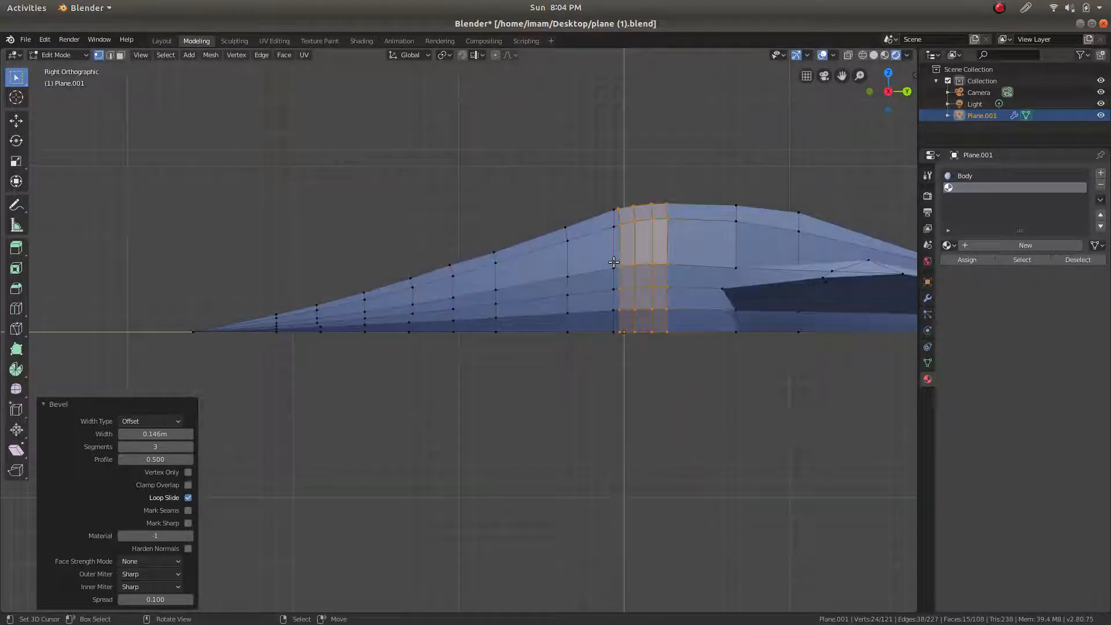
scroll(479, 301, "up", 6)
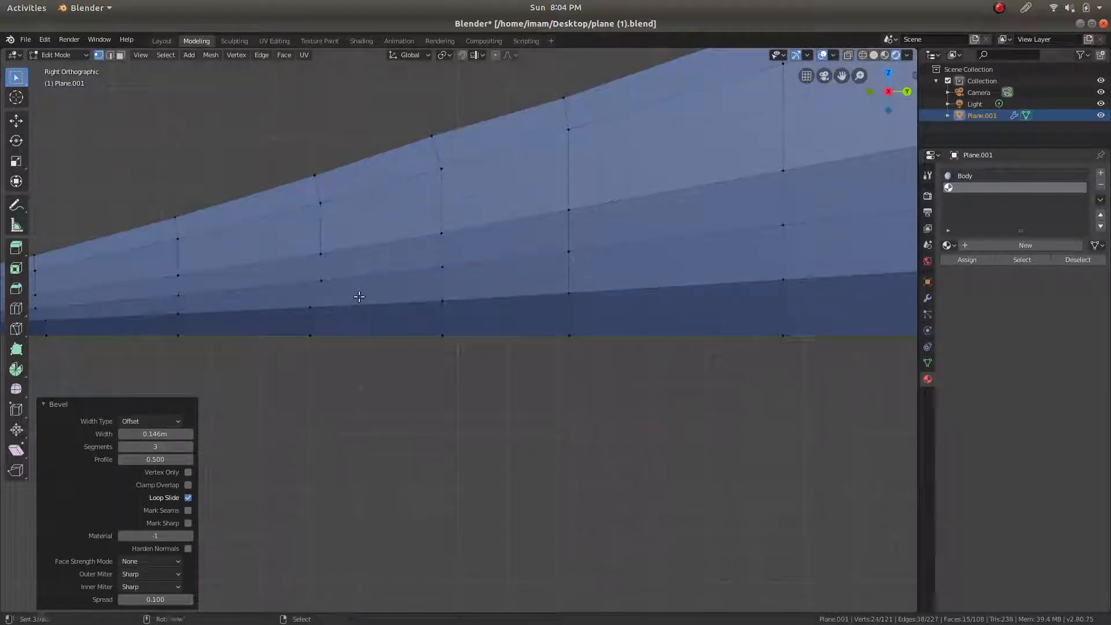
left_click(374, 344, "alt")
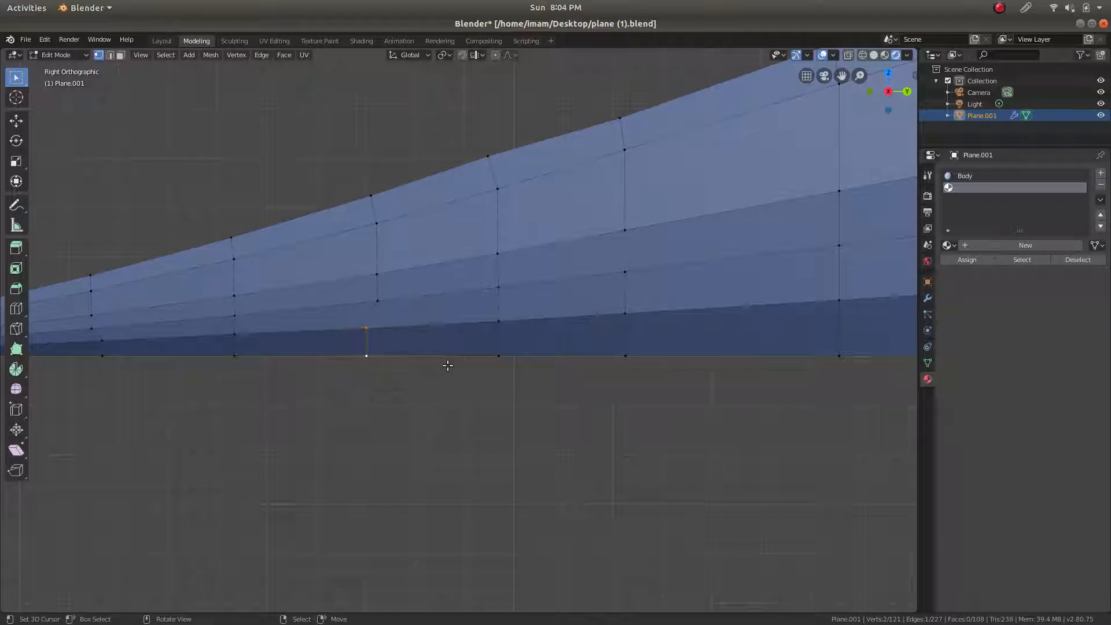
key("g")
key("g")
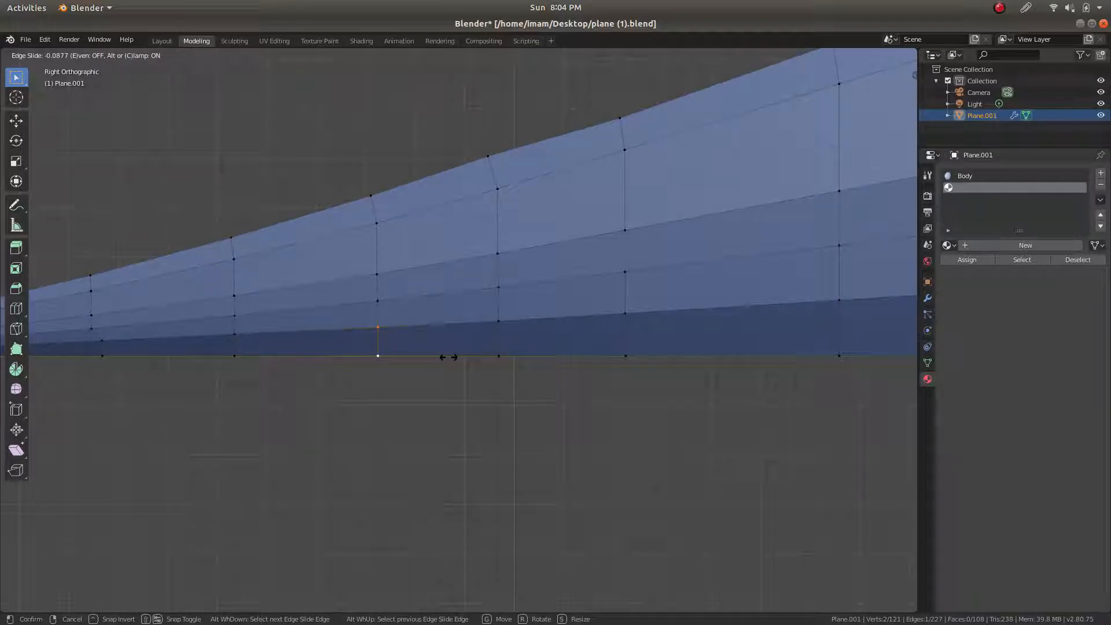
left_click(449, 357)
Edge-slide the other offset bottom edge, closer to the nose tip, by about 0.077 to align it with its column
middle_click_drag(194, 347, 405, 362, "shift")
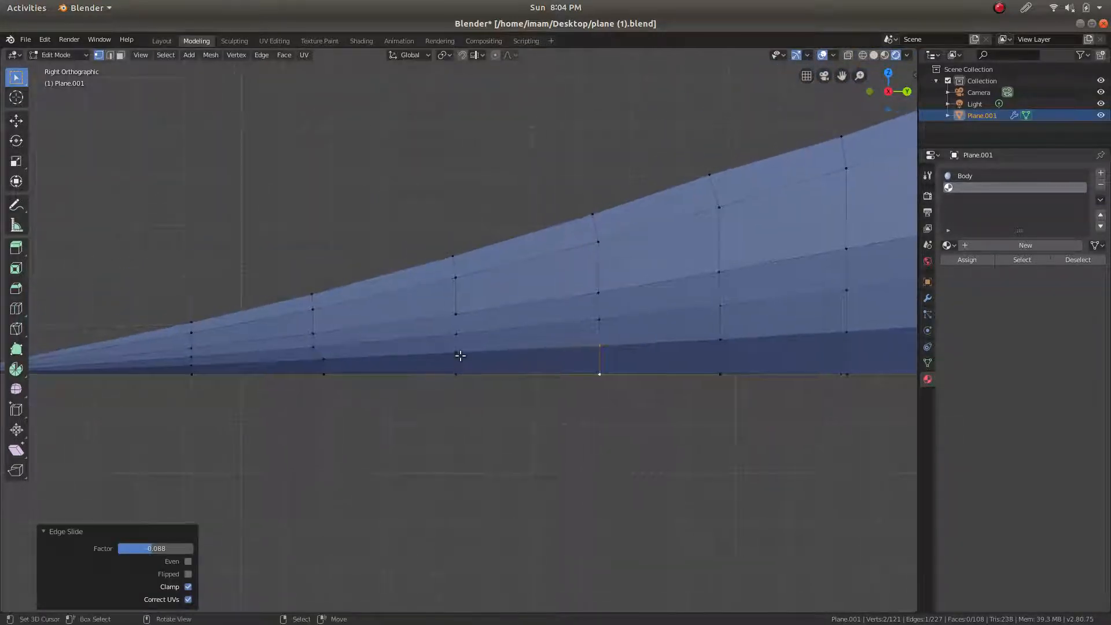
left_click(325, 364)
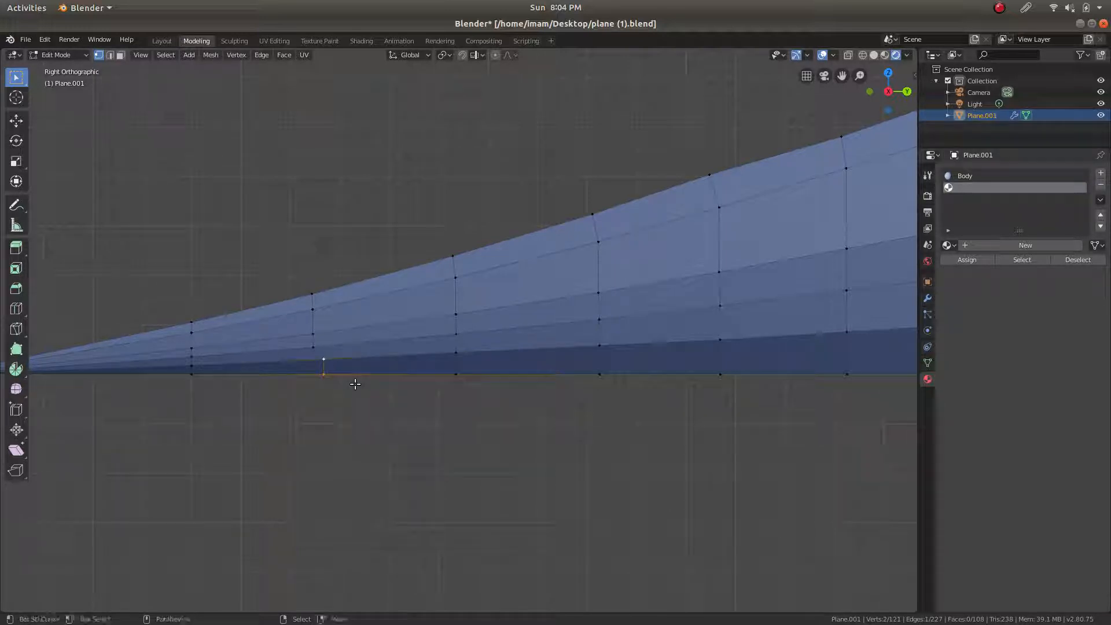
key("g")
key("g")
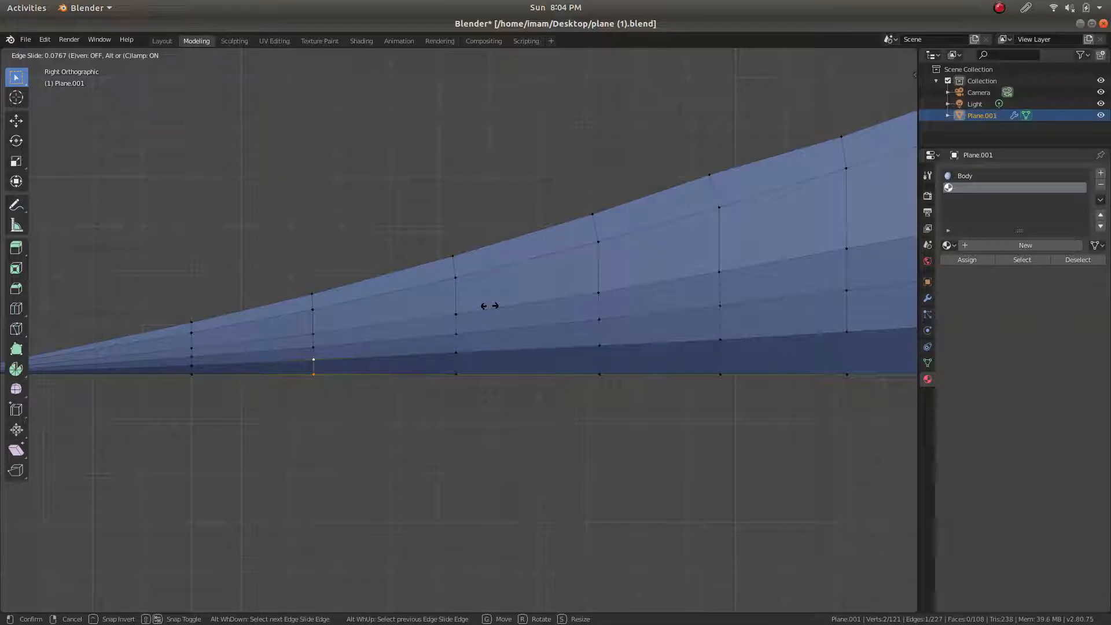
left_click(490, 306)
Edge-slide the next misaligned vertical edge column further back by about 0.075 so it lines up beneath its top vertex
middle_click_drag(741, 220, 636, 242, "shift")
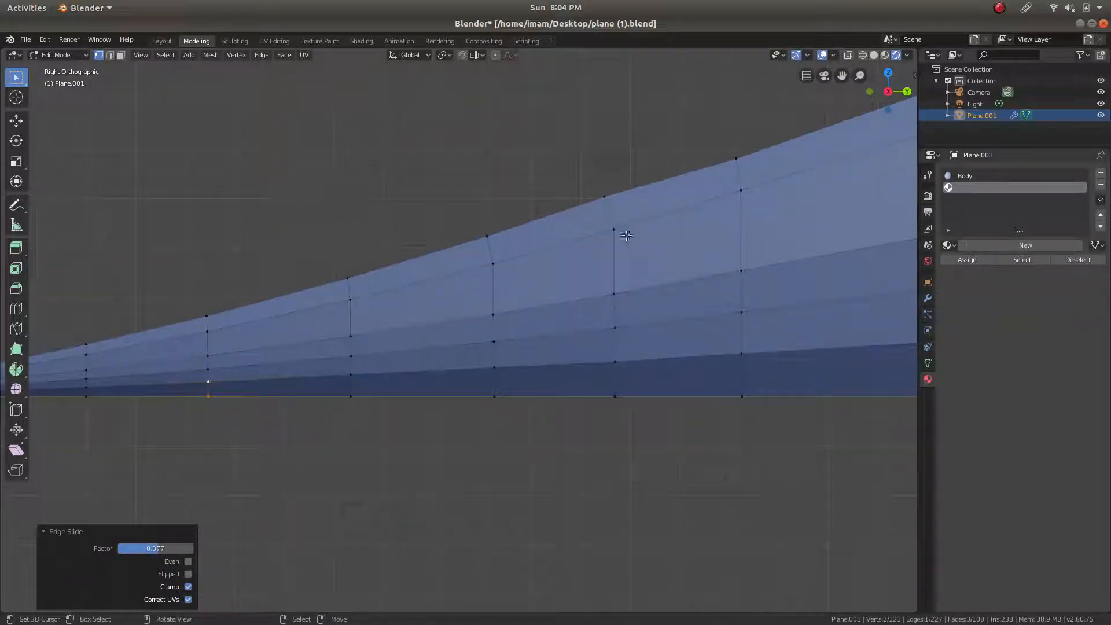
left_click(626, 235)
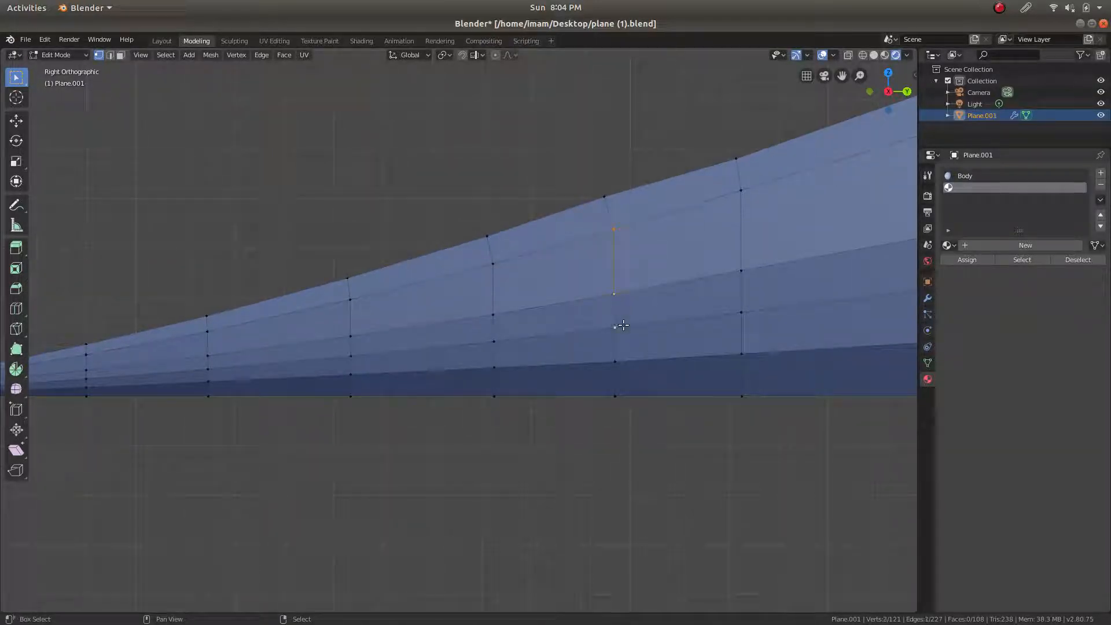
key("g")
key("g")
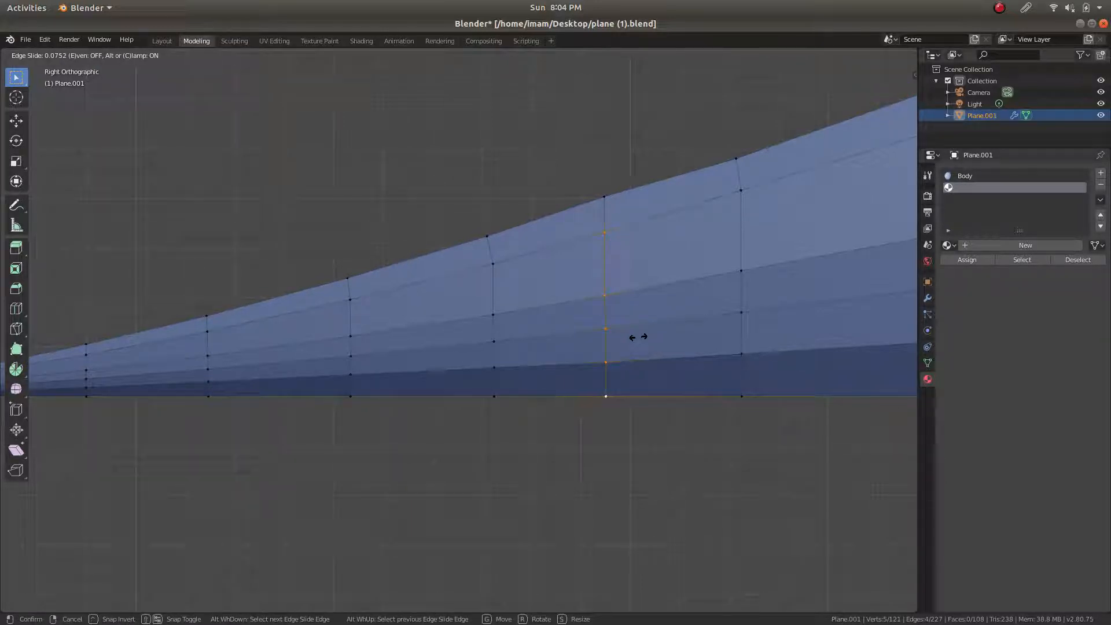
left_click(638, 337)
Edge-slide the nose's rearmost misaligned vertical edge column by about -0.030 so it lines up beneath its top vertex
left_click(742, 191)
left_click(756, 401, "ctrl")
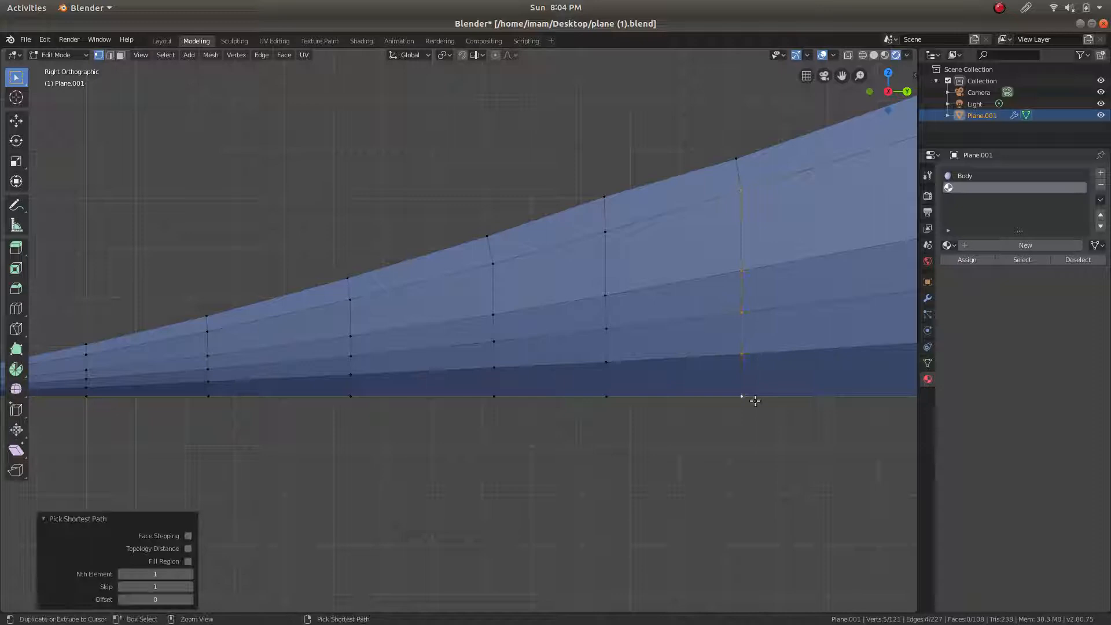
key("g")
key("g")
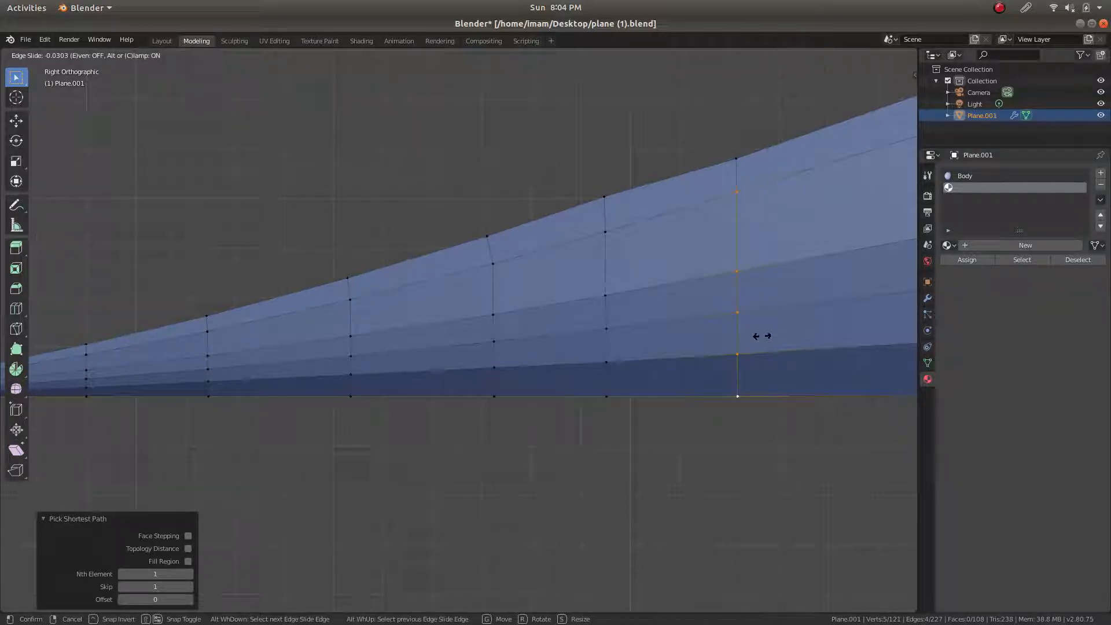
left_click(760, 336)
Edge-slide the misaligned column just forward of the straightened ones, closer to the tip, by about 0.032 to align it with its top vertex
left_click(491, 273)
left_click(501, 402, "ctrl")
key("g")
key("g")
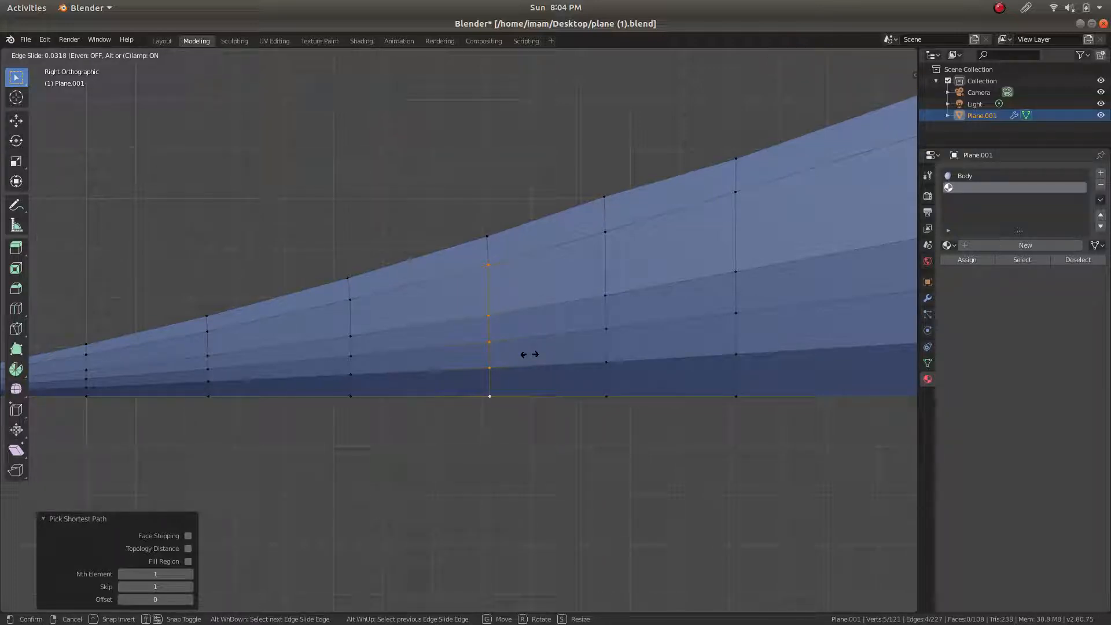
left_click(529, 355)
Edge-slide the following column toward the nose tip by about 0.022 to align it with its top vertex
middle_click_drag(394, 339, 406, 378, "shift")
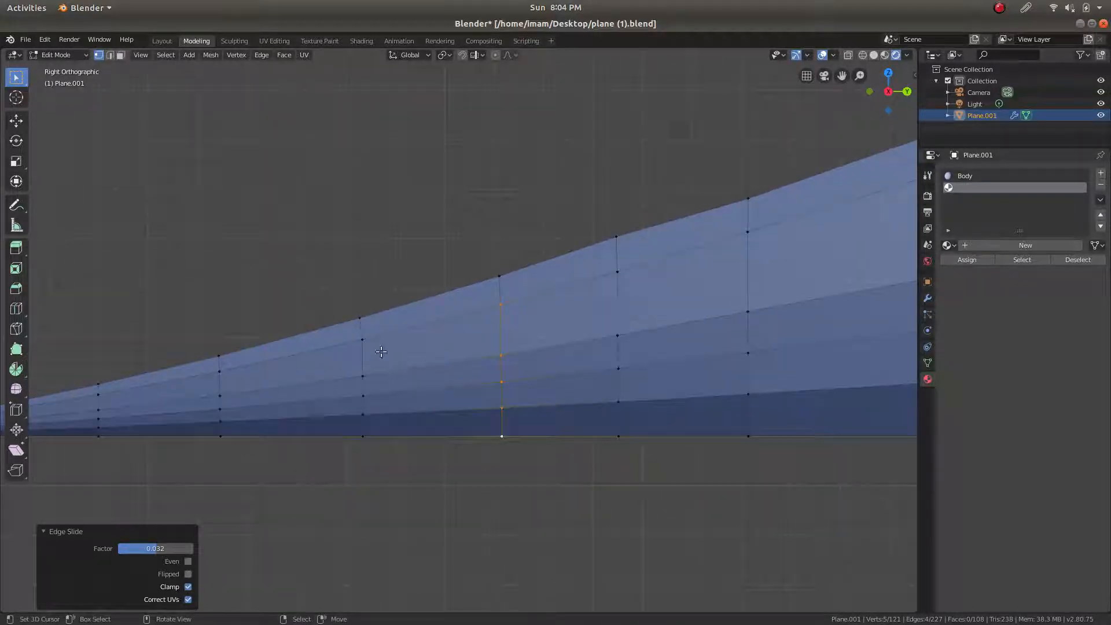
left_click(363, 342)
left_click(371, 435, "ctrl")
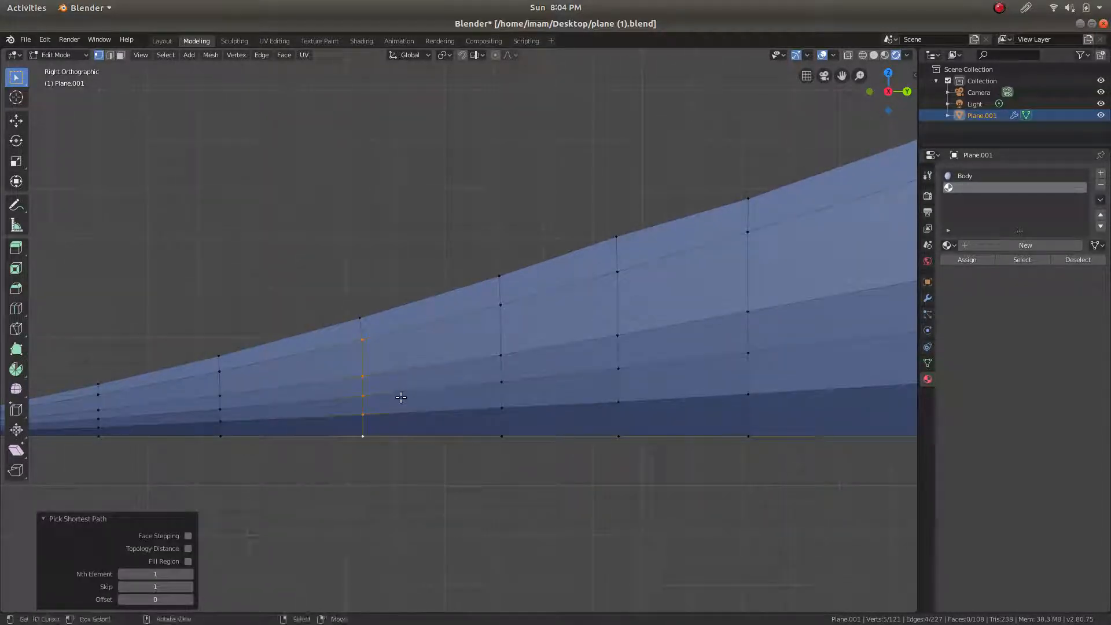
key("g")
key("g")
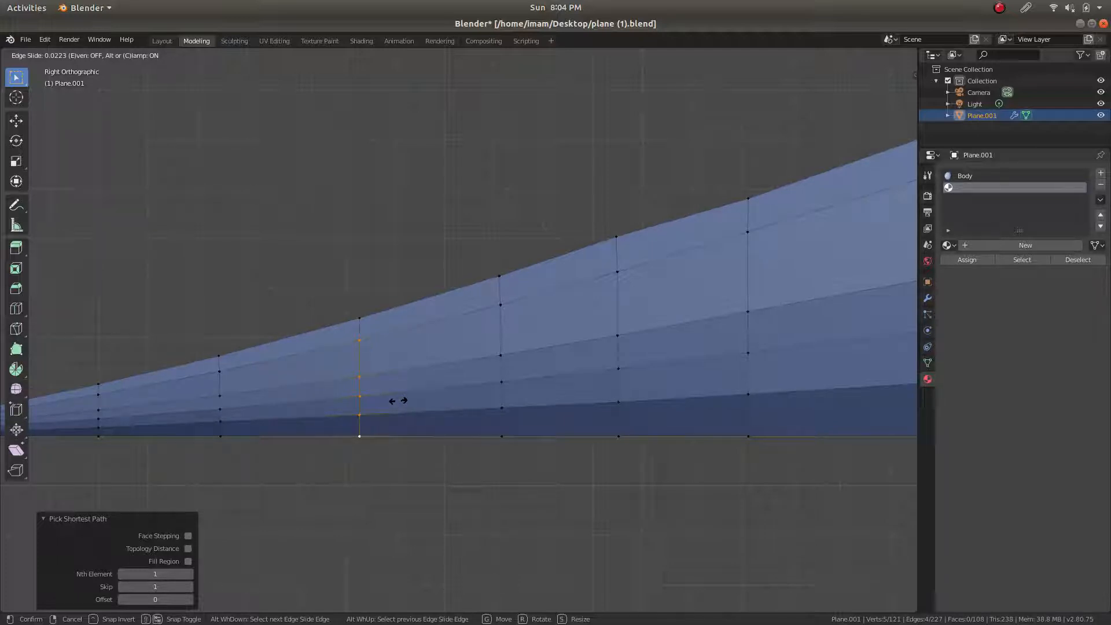
left_click(399, 401)
Examine the straightened nose columns and the fuselage's hard side ridge from the front
middle_click_drag(399, 400, 707, 310)
scroll(629, 189, "down", 4)
middle_click_drag(690, 146, 356, 375)
scroll(509, 297, "up", 2)
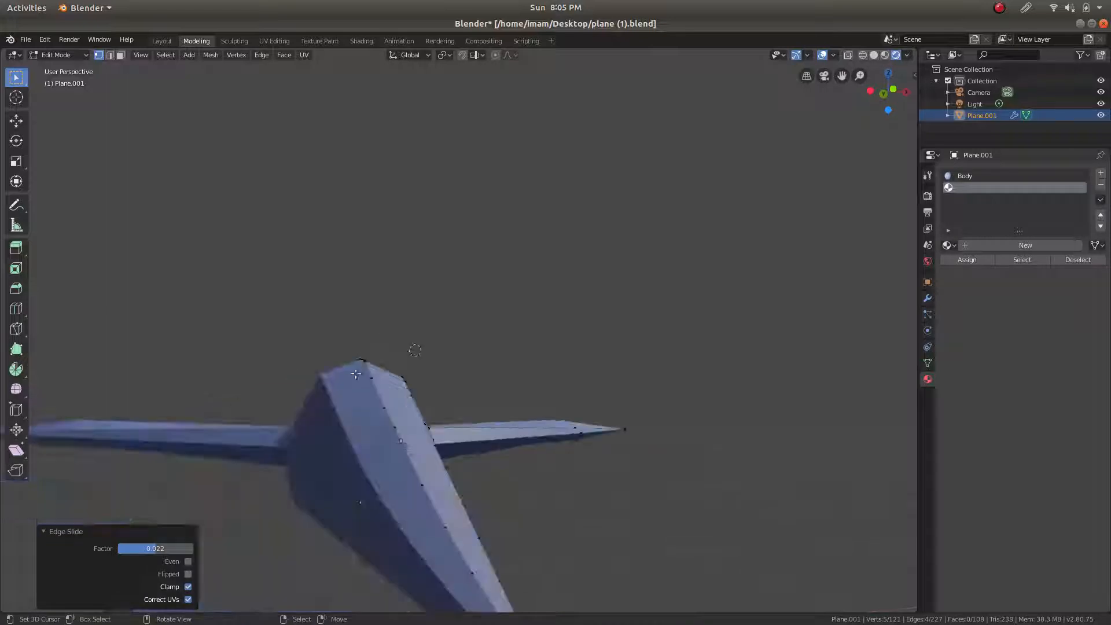
mouse_move(461, 467)
middle_mouse_down()
mouse_move(487, 474)
mouse_move(447, 483)
middle_mouse_up()
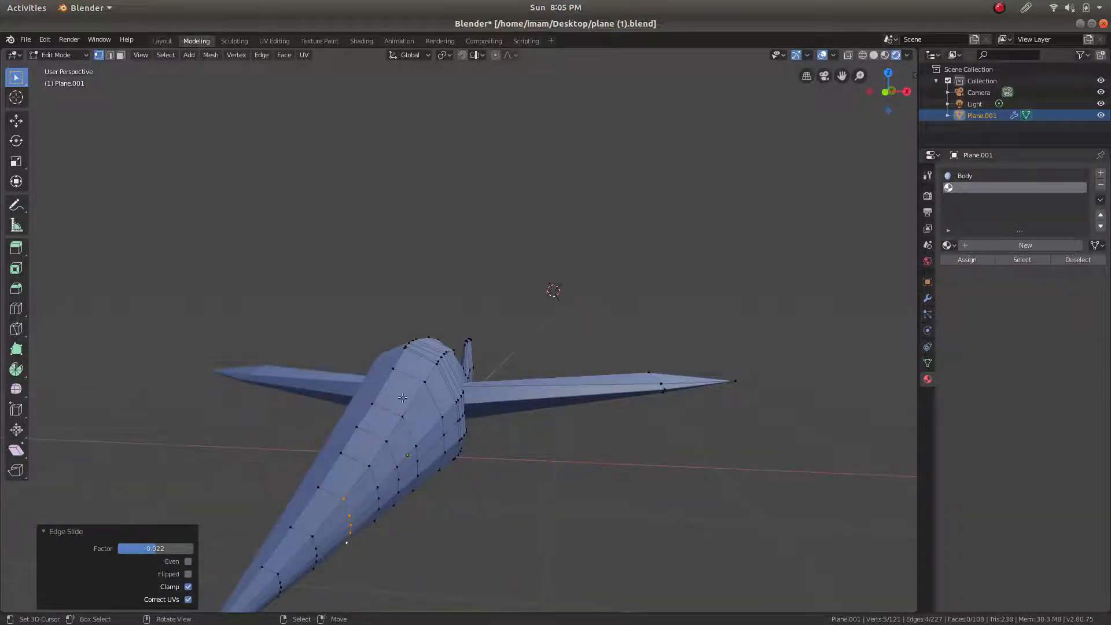
scroll(363, 458, "down", 2)
scroll(410, 350, "up", 3)
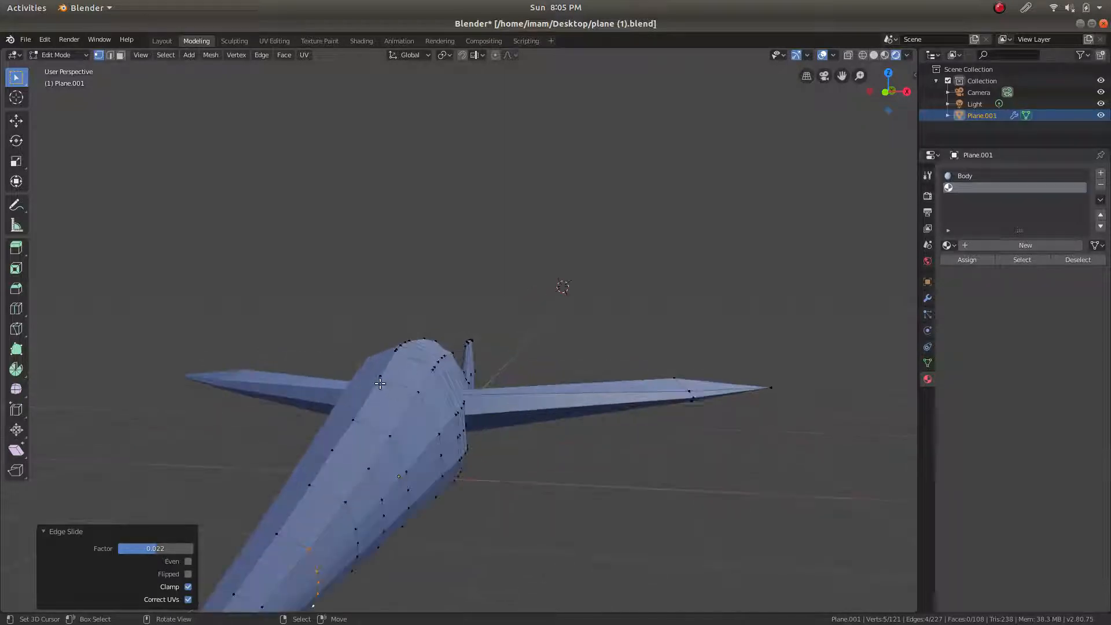
Select the shortest path along the fuselage's upper side ridge, from a vertex near the nose tip to just ahead of the tail
right_click(381, 379)
middle_click_drag(324, 497, 294, 558)
middle_click_drag(358, 461, 446, 470)
middle_click_drag(480, 403, 377, 430)
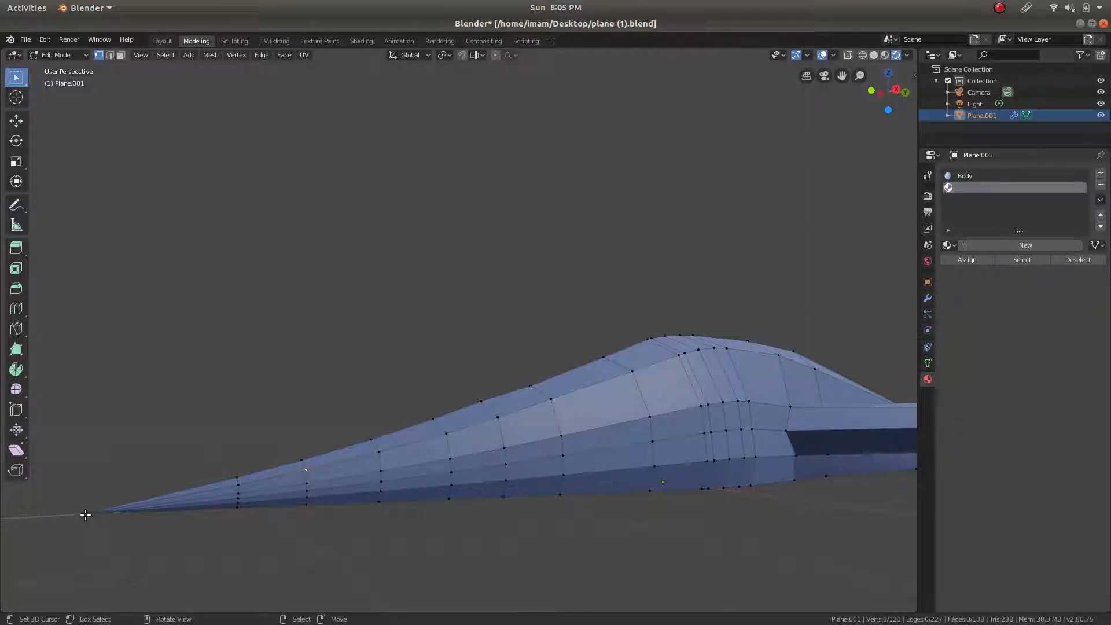
middle_click_drag(648, 379, 725, 499)
scroll(743, 480, "up", 1)
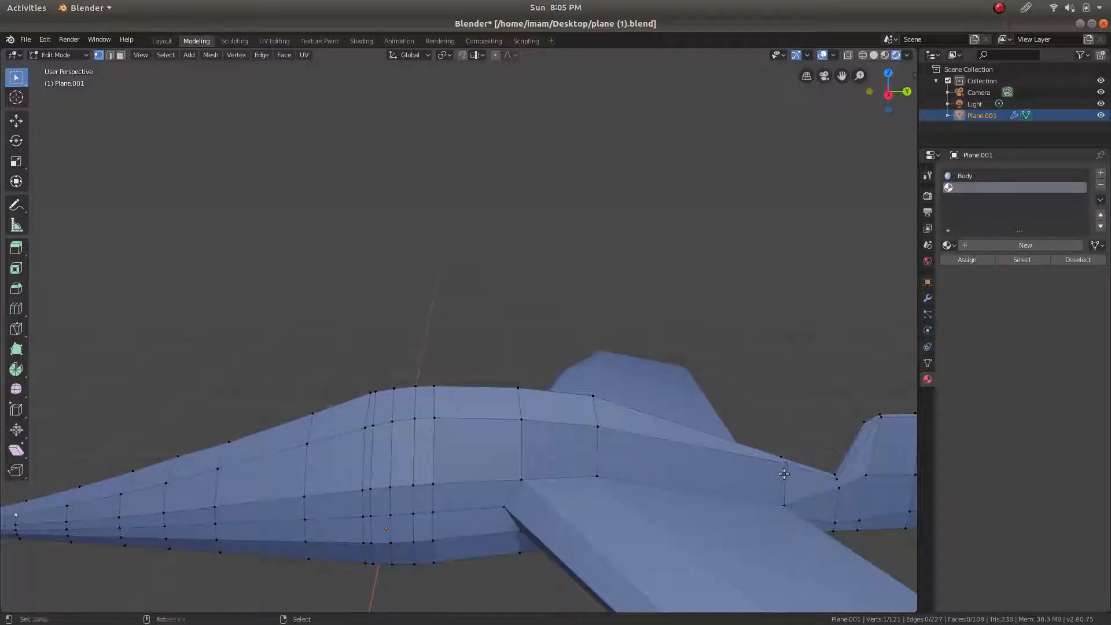
middle_click_drag(783, 467, 723, 471, "shift")
scroll(714, 473, "up", 1)
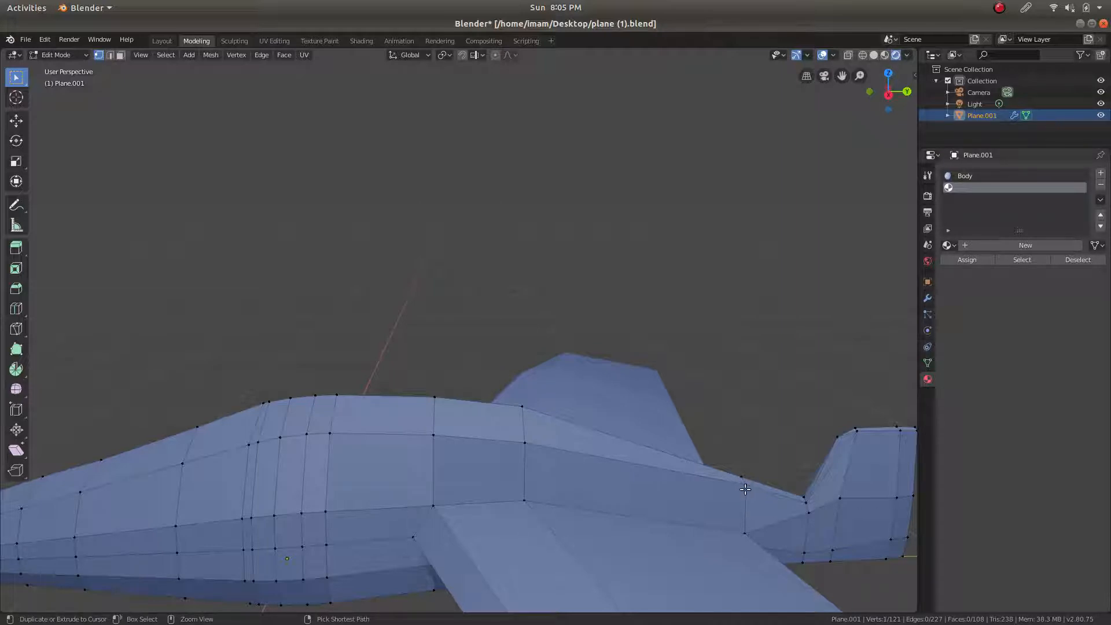
right_click(746, 490, "ctrl")
scroll(484, 488, "down", 1)
middle_click_drag(491, 469, 632, 463, "shift")
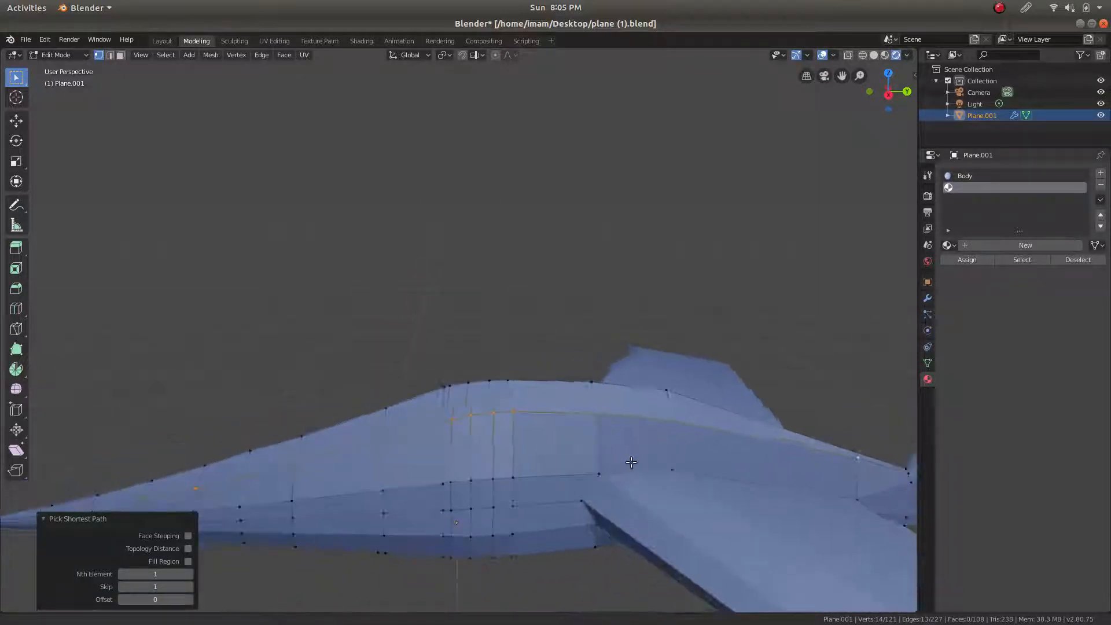
In edge select mode, bevel the selected side ridge with a width of 0.115 m and 3 segments
left_click(109, 56)
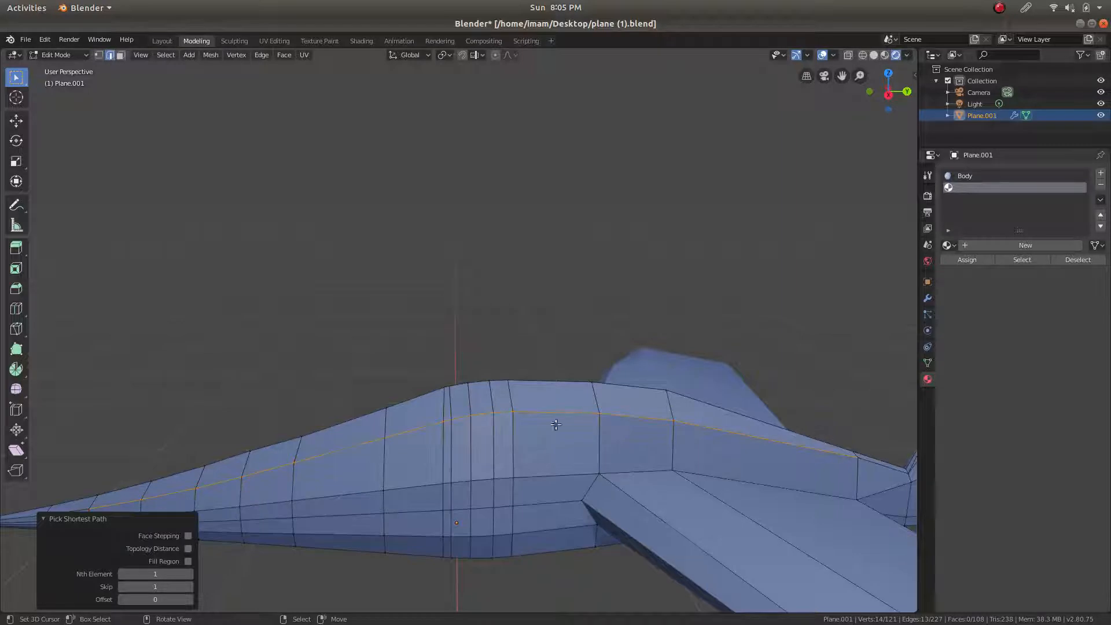
key("ctrl+b")
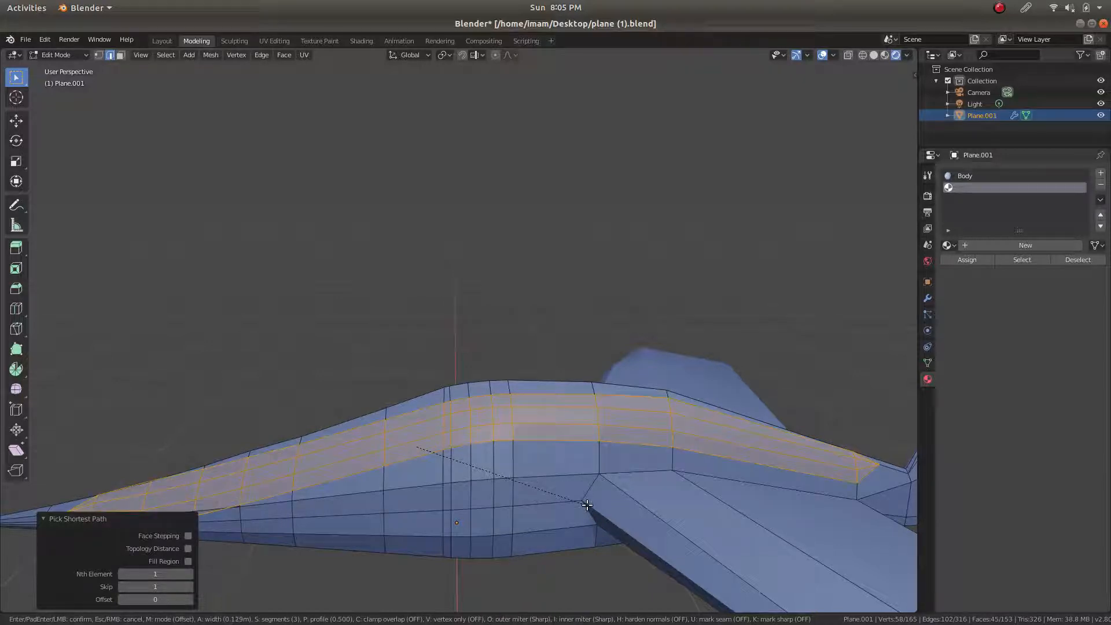
left_click(584, 504)
middle_click_drag(511, 439, 365, 467)
scroll(472, 445, "down", 2)
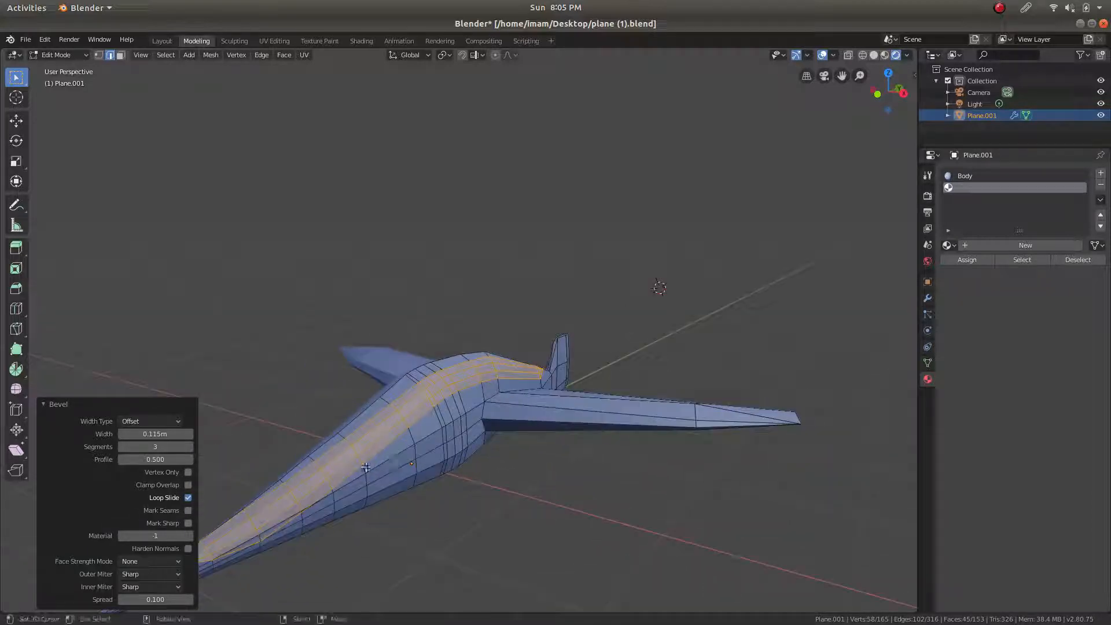
Enable Clamp Overlap on the ridge bevel and set its width to 0.355 m with 2 segments
left_click(188, 485)
scroll(363, 474, "up", 2)
middle_click_drag(363, 475, 493, 375, "shift")
scroll(415, 412, "up", 2)
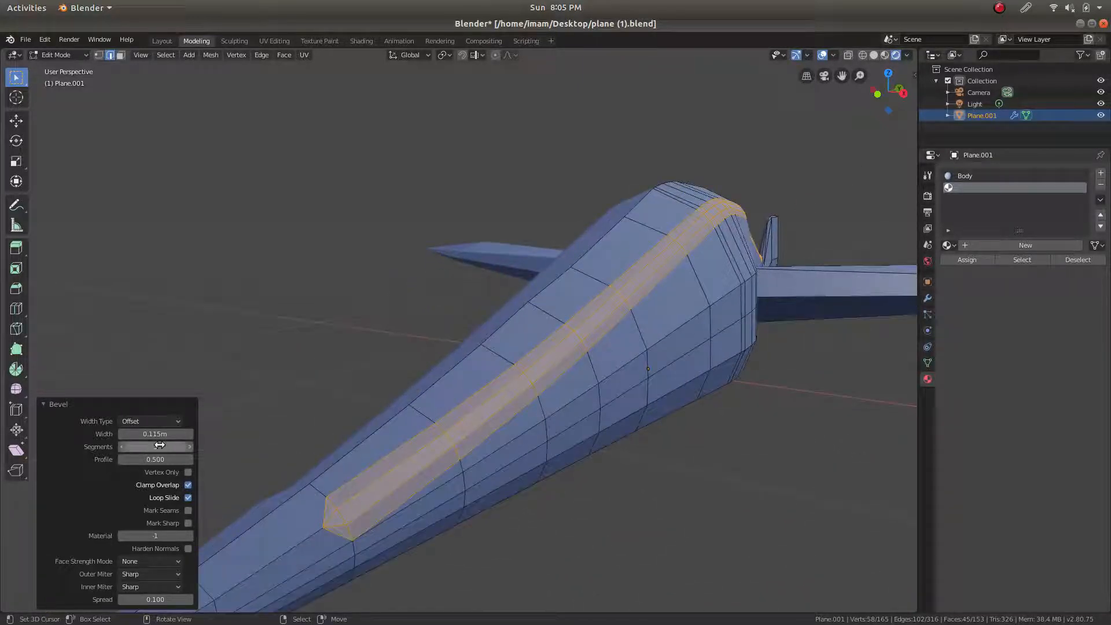
left_click_drag(155, 433, 225, 434)
left_click_drag(155, 434, 139, 434)
left_click(123, 448)
middle_click_drag(585, 327, 580, 355)
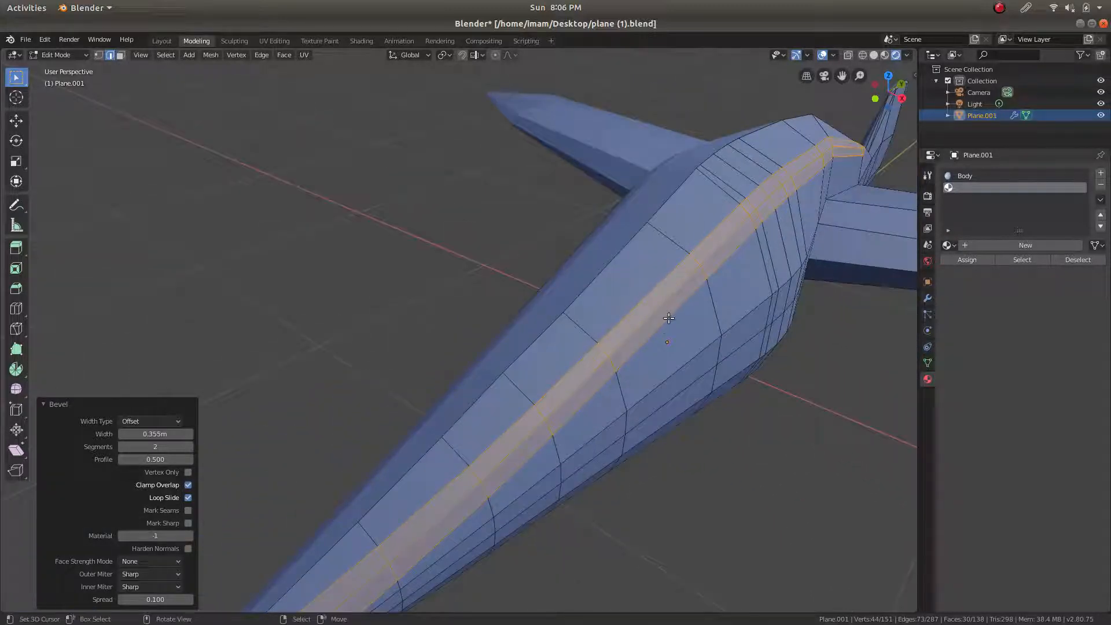
Inspect the front end of the ridge bevel on the nose in Object Mode
middle_click_drag(437, 454, 641, 297, "shift")
scroll(543, 373, "up", 3)
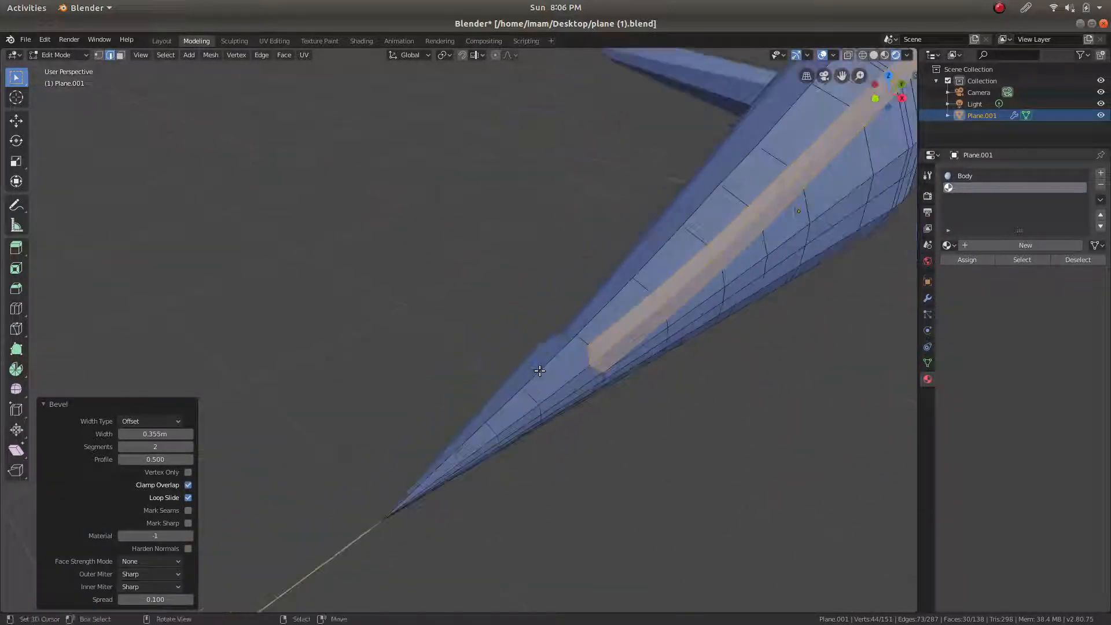
key("Tab")
middle_click_drag(640, 367, 474, 364)
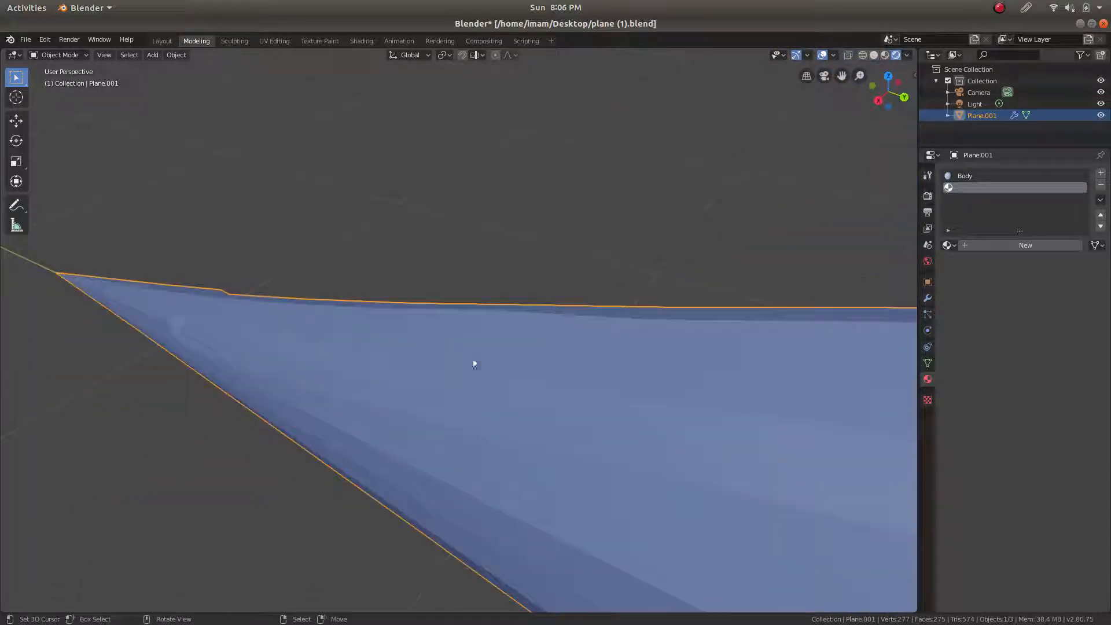
scroll(223, 339, "down", 2)
middle_click_drag(301, 325, 435, 393)
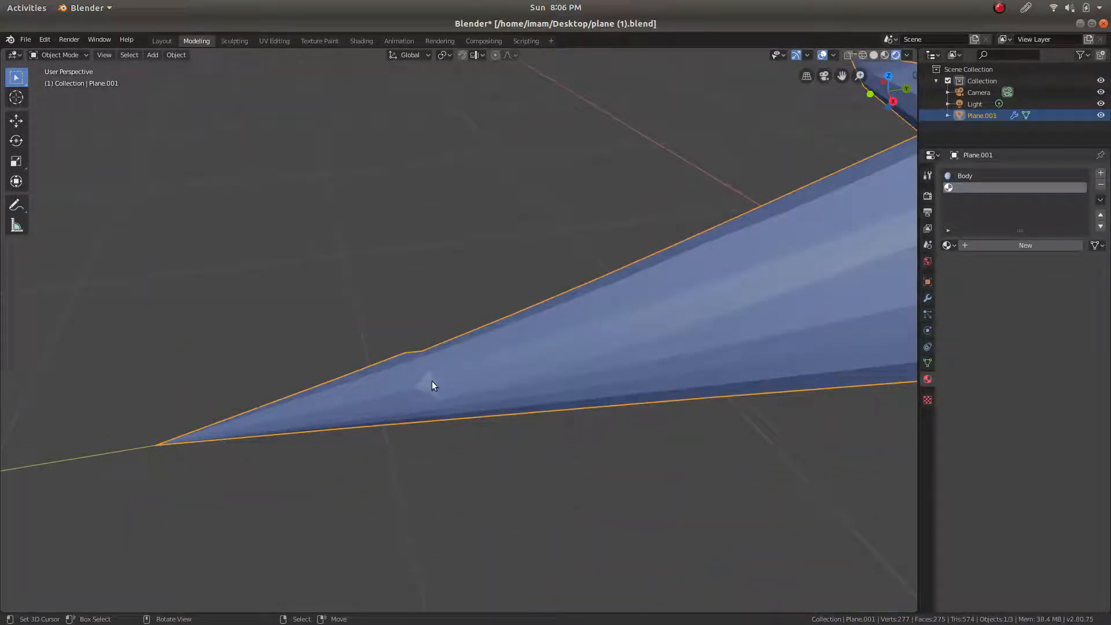
scroll(412, 378, "up", 1)
Back in Edit Mode with vertex selection, dissolve the pointed vertex at the bevel's front end
key("Tab")
middle_click_drag(418, 382, 606, 288)
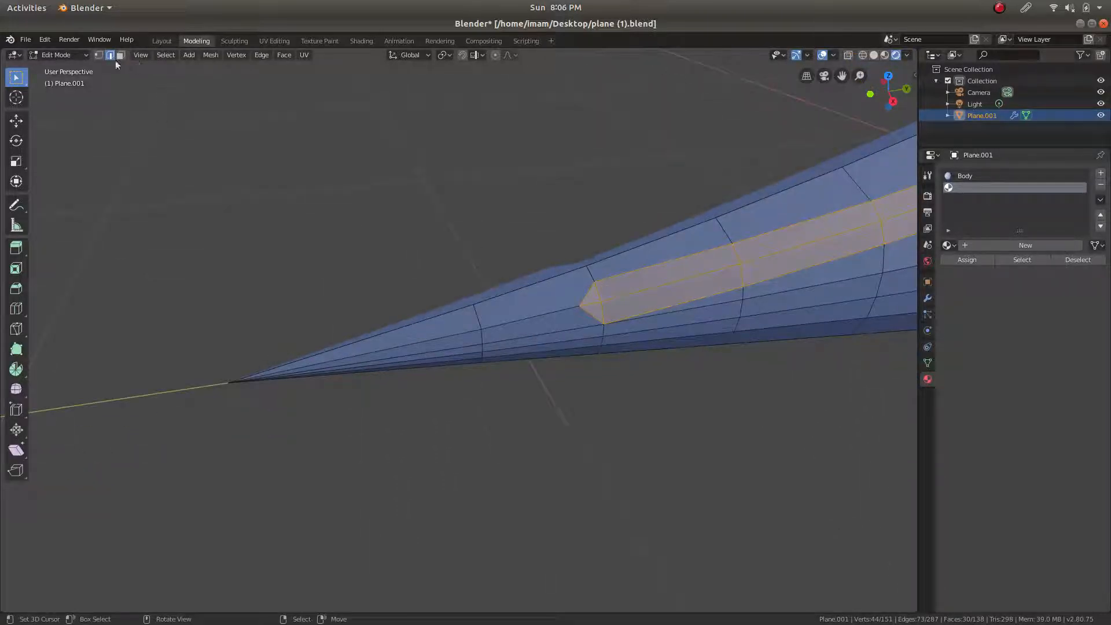
left_click(98, 55)
scroll(632, 321, "up", 3)
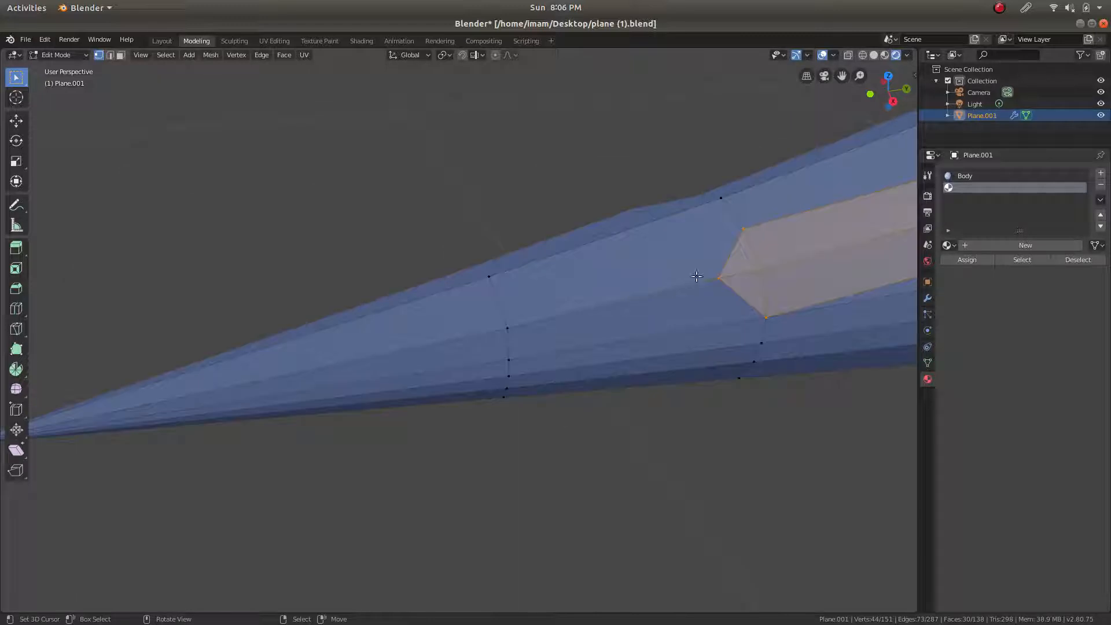
right_click(717, 277)
middle_click_drag(767, 272, 661, 337, "shift")
key("x")
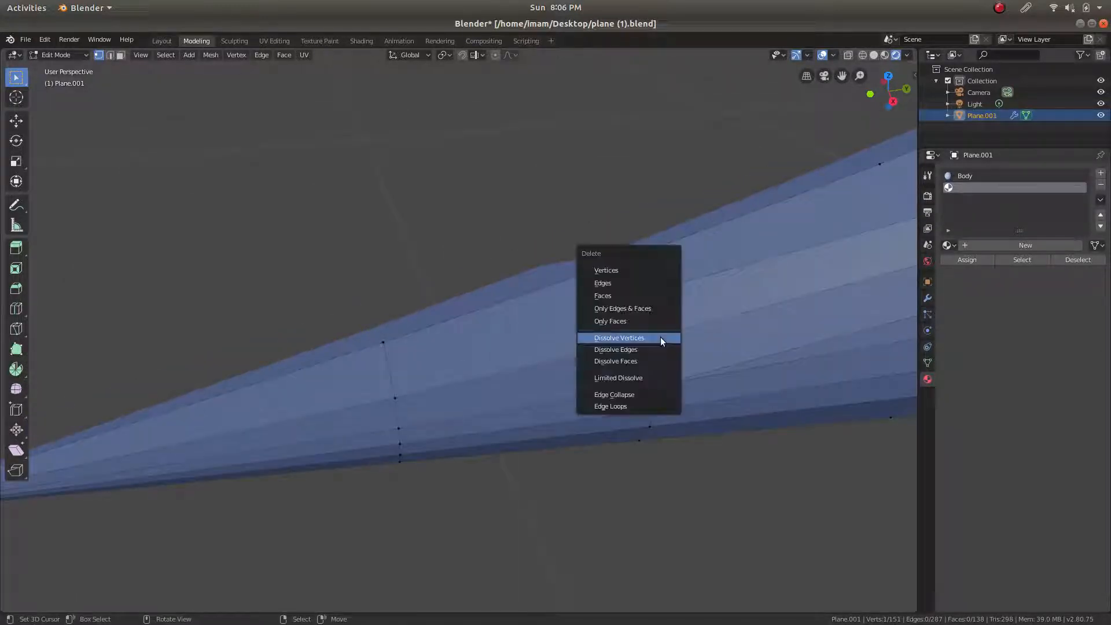
left_click(661, 337)
Dissolve the remaining ridge vertex on the next edge column toward the nose tip
scroll(566, 384, "down", 2)
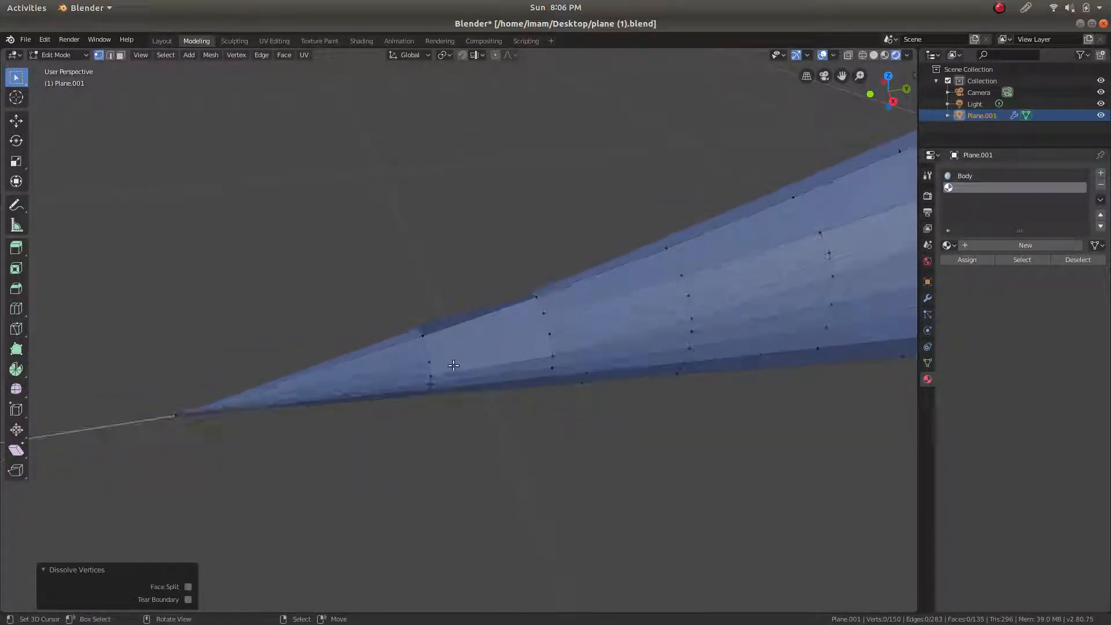
scroll(454, 365, "up", 1)
right_click(417, 374)
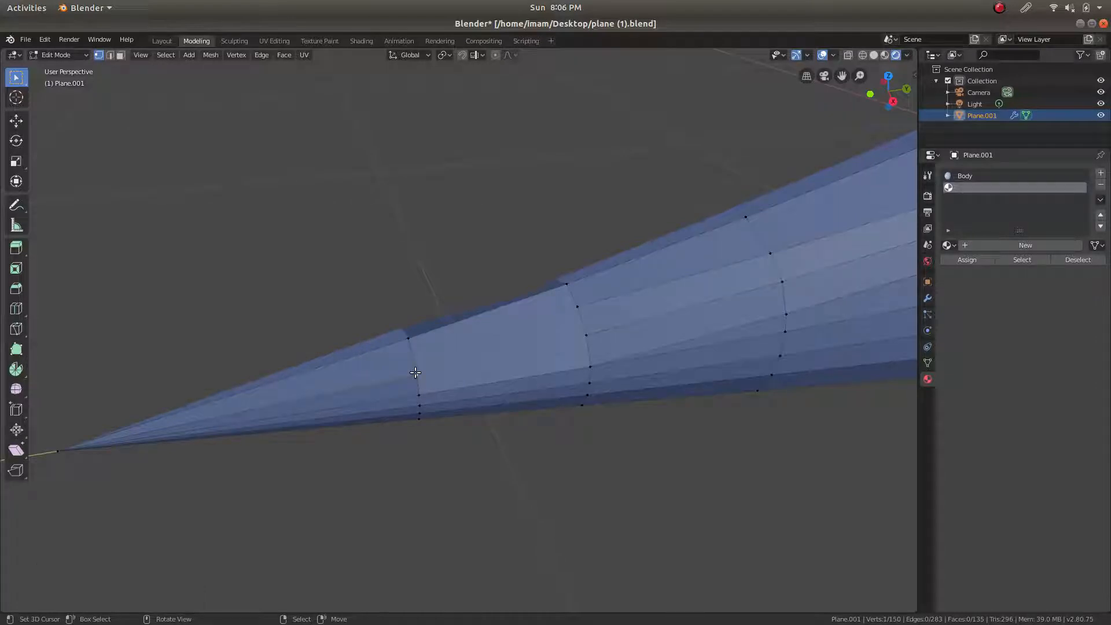
key("x")
left_click(418, 373)
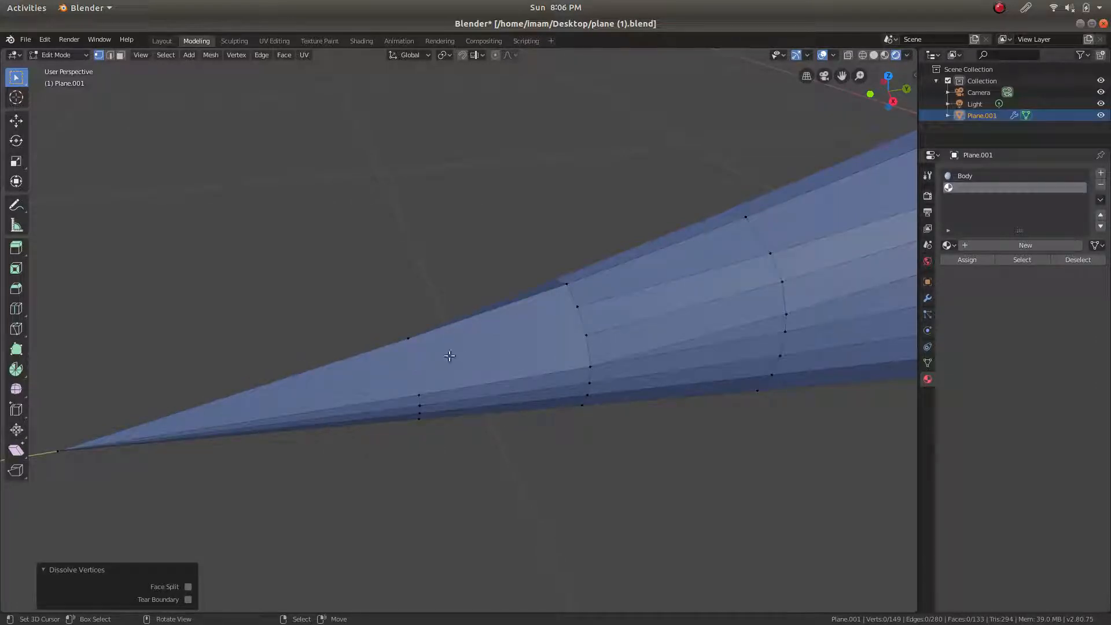
Connect the bevel's upper front corner vertex to the nose tip vertex with a new edge
middle_click_drag(450, 356, 563, 315)
right_click(564, 334)
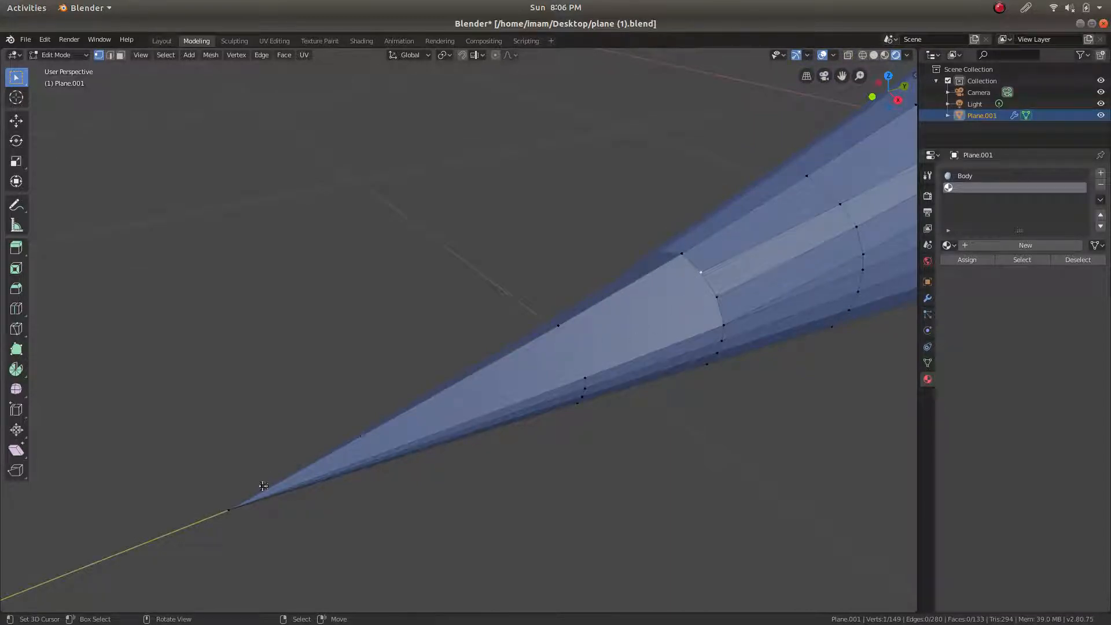
right_click(230, 508, "ctrl")
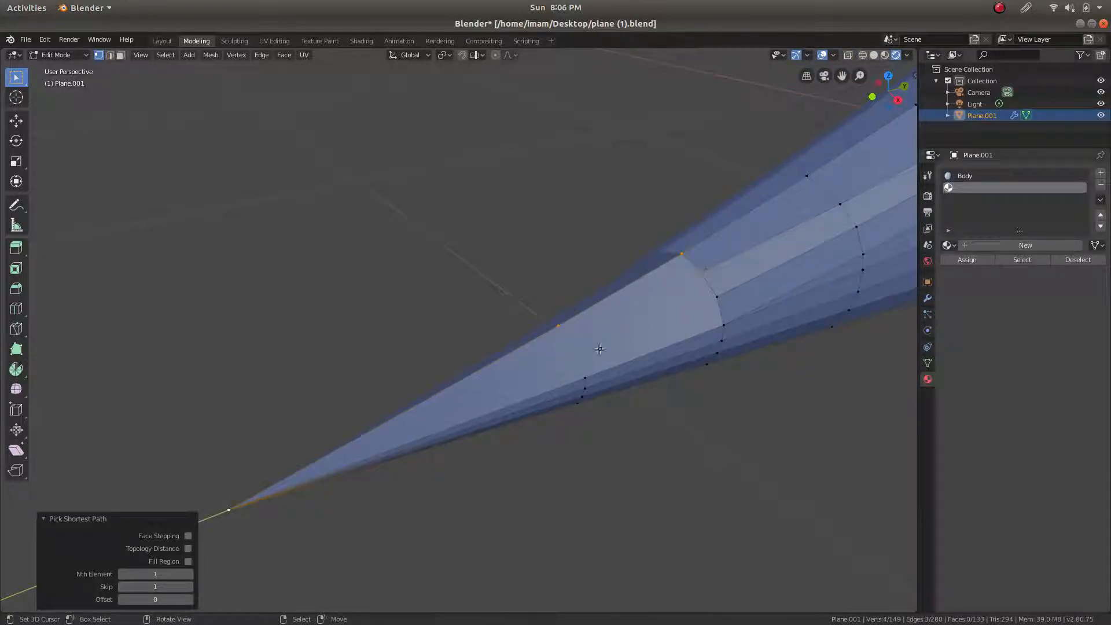
right_click(698, 272)
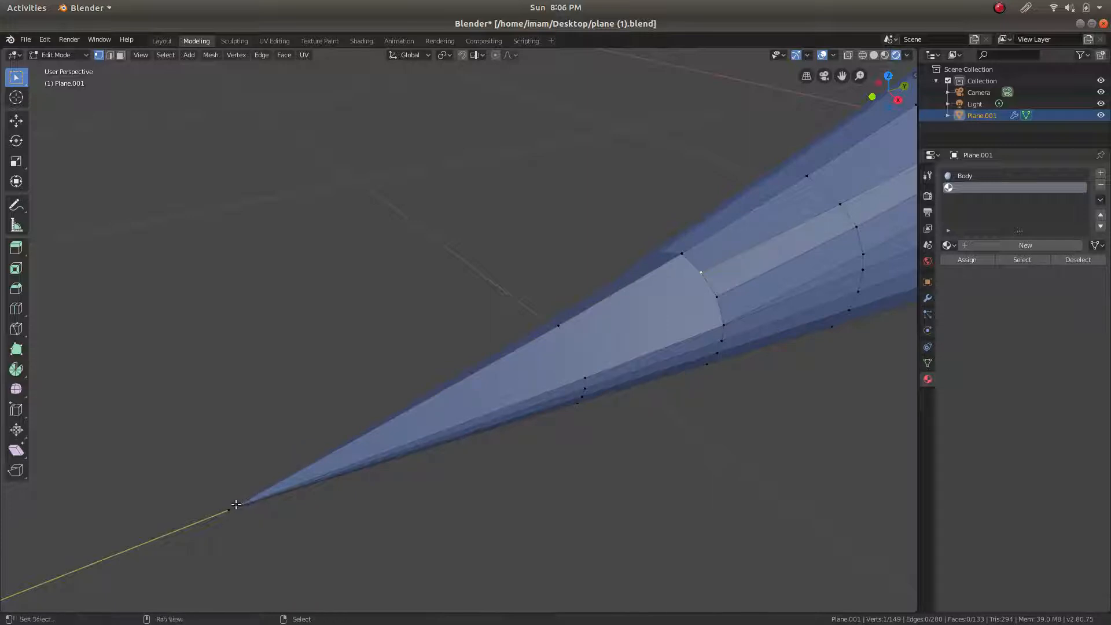
right_click(281, 496, "shift")
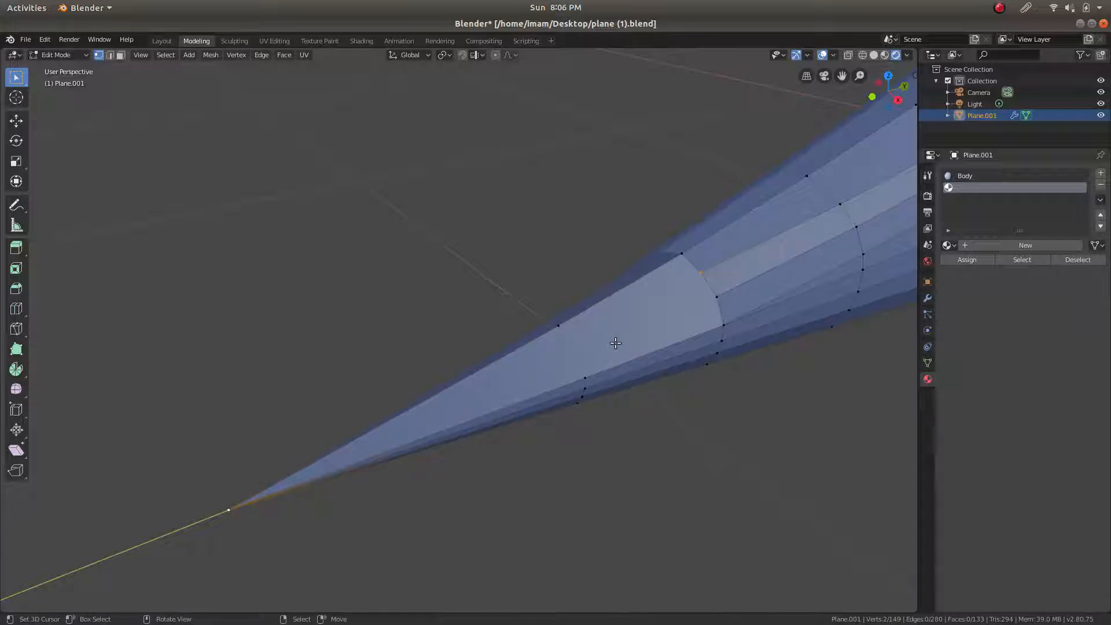
key("f")
Connect the bevel's middle front vertex to the nose tip and check the nose shading in Object Mode
middle_click_drag(666, 309, 718, 271)
right_click(718, 268)
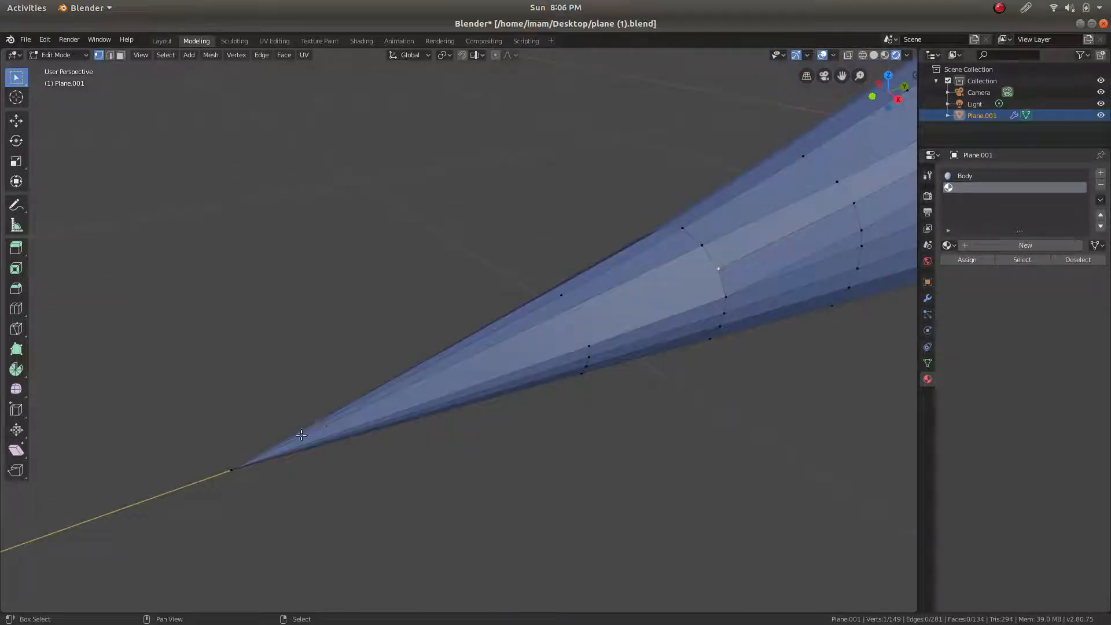
right_click(231, 468, "shift")
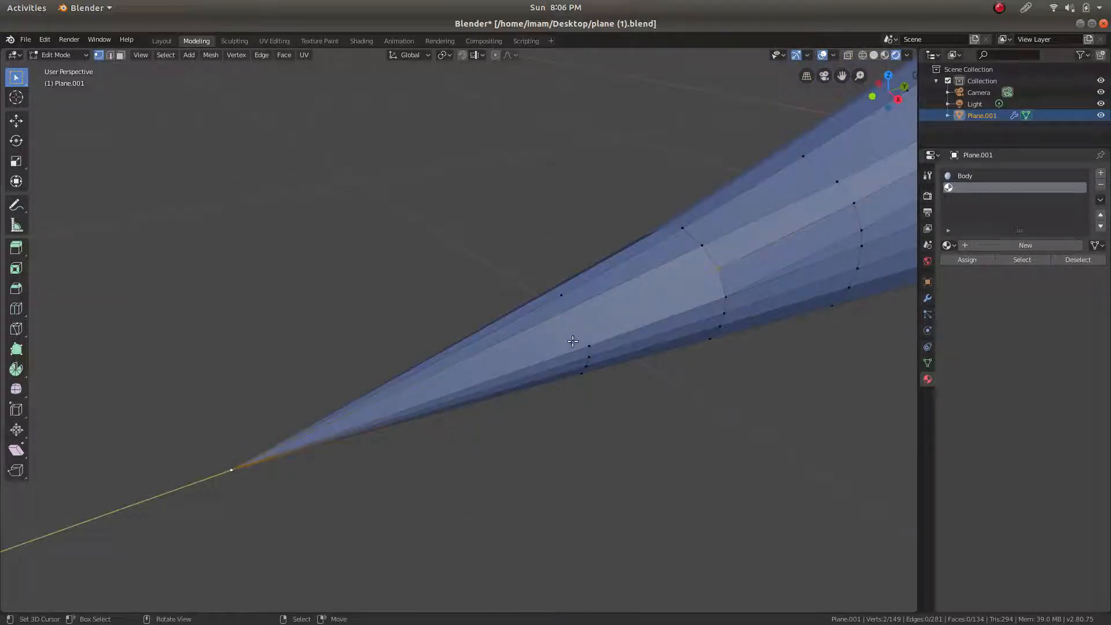
middle_click_drag(689, 281, 550, 301)
key("Tab")
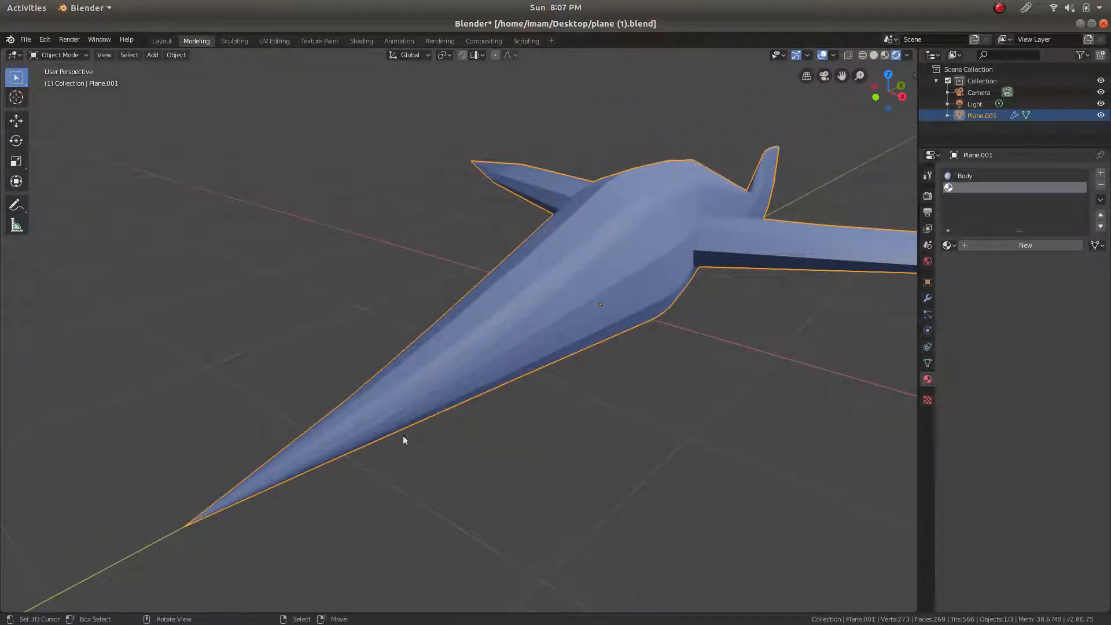
scroll(356, 435, "up", 4)
middle_click_drag(353, 460, 454, 374, "shift")
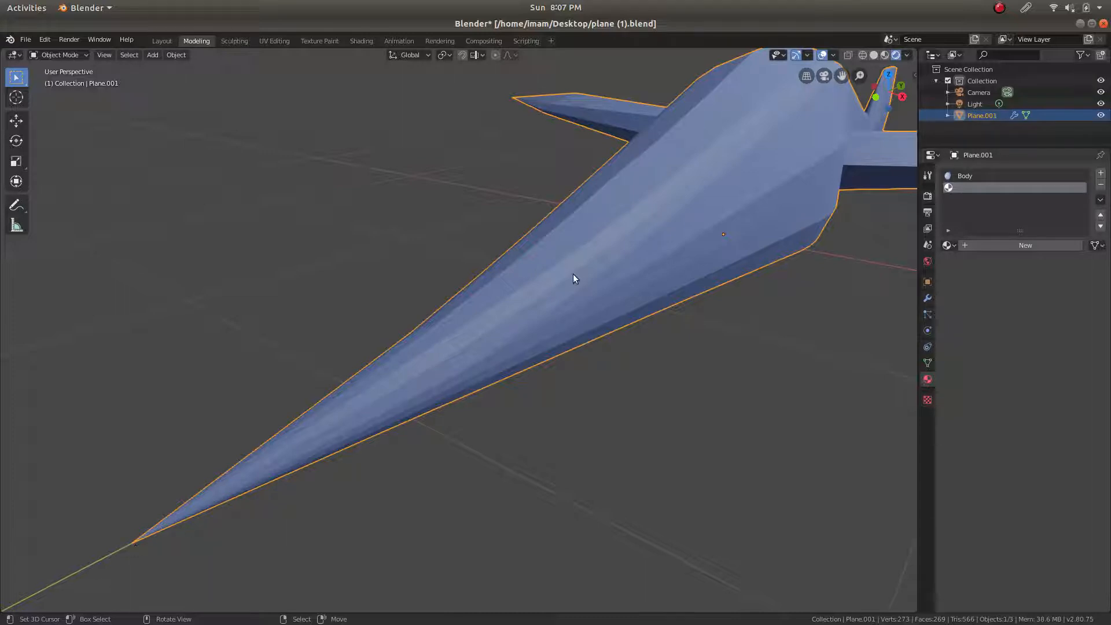
Save the file, then in Edit Mode dissolve the extra vertex on the rear fuselage ridge just ahead of the tail fin
middle_click_drag(655, 203, 324, 332, "shift")
key("ctrl+s")
middle_click_drag(559, 279, 703, 341)
middle_click_drag(731, 509, 613, 379)
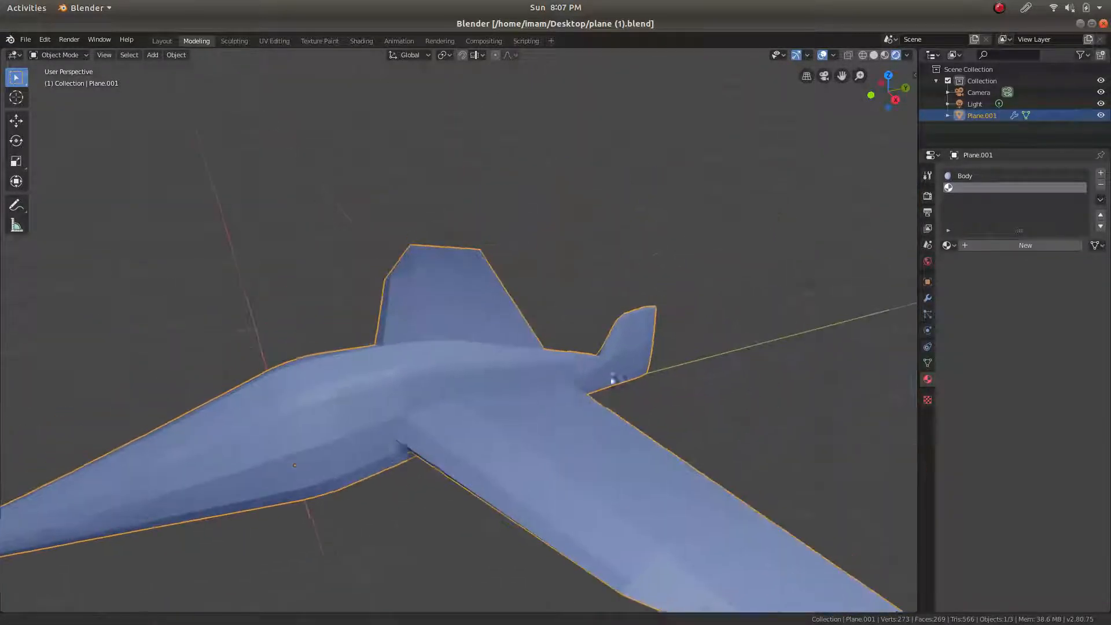
scroll(613, 379, "up", 5)
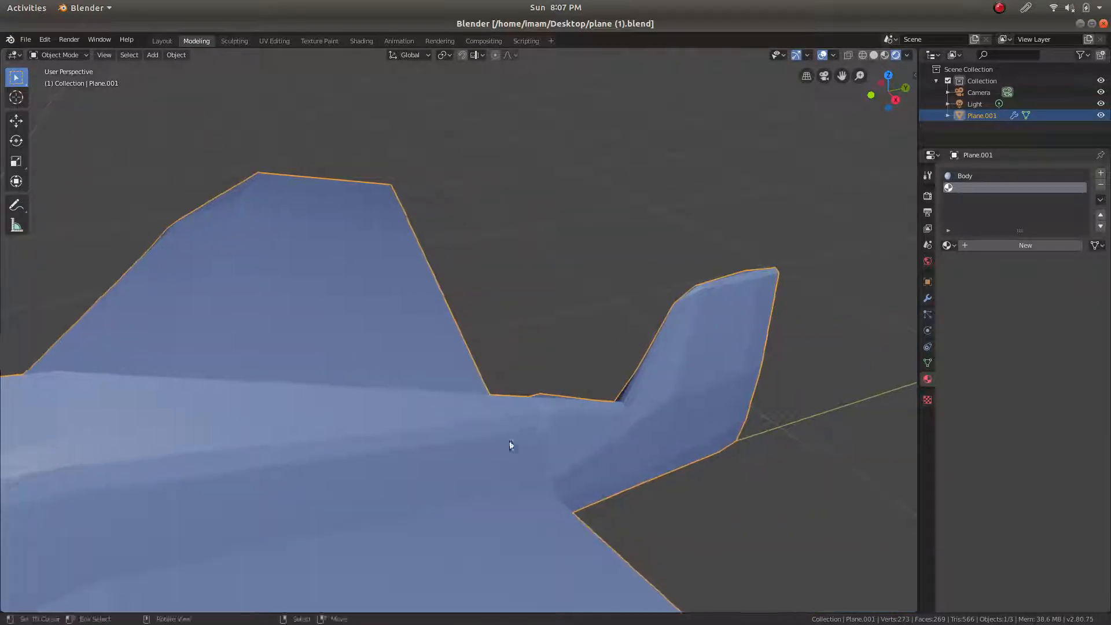
scroll(623, 464, "up", 2)
key("Tab")
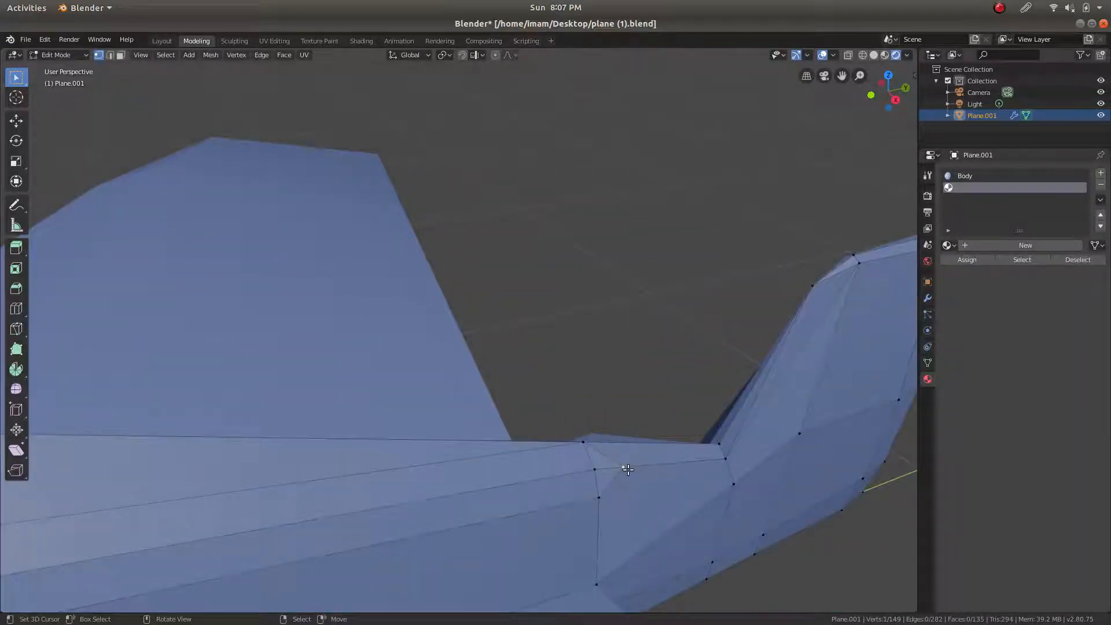
key("x")
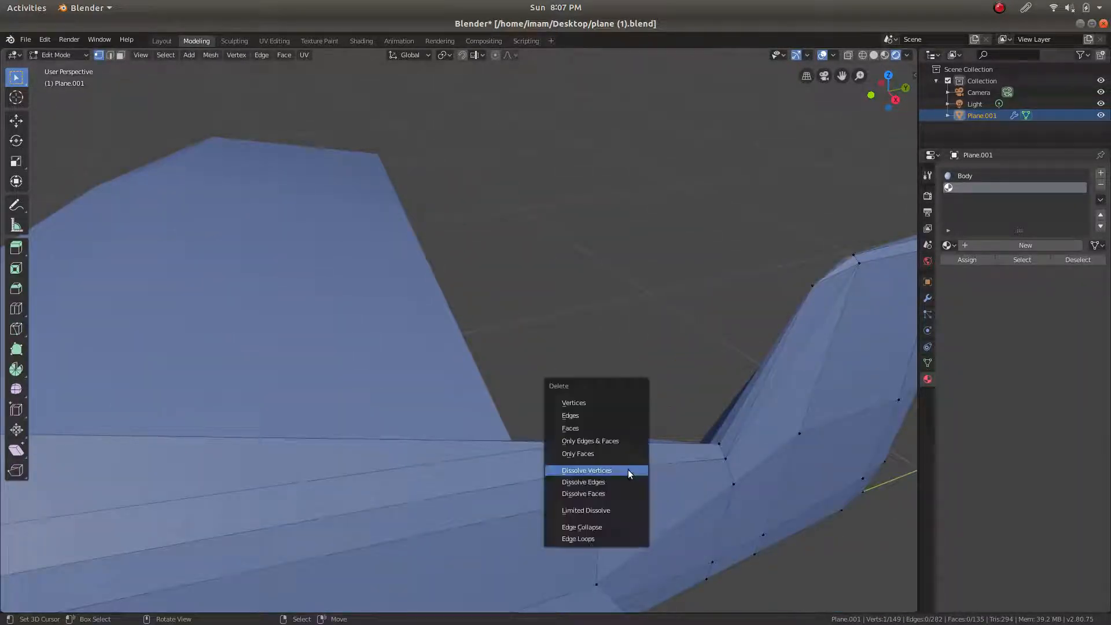
left_click(628, 470)
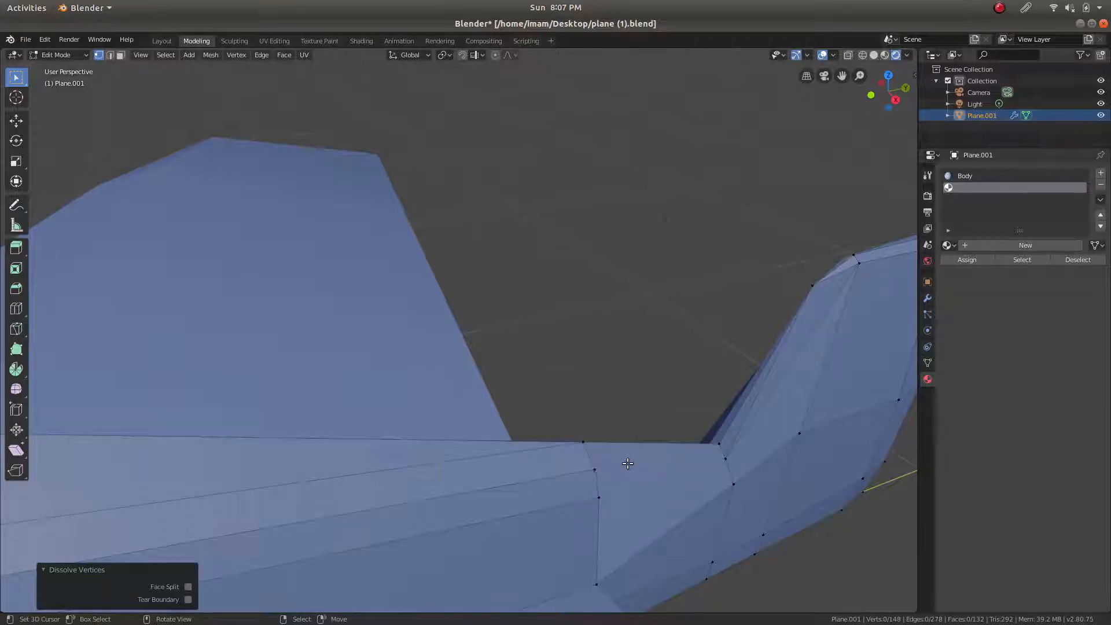
Connect the rear fuselage ridge vertices to the matching vertices at the tail fin's base with new edges and save the file
mouse_move(628, 463)
middle_mouse_down()
mouse_move(685, 478)
mouse_move(717, 472)
mouse_move(581, 436)
mouse_move(521, 374)
mouse_move(489, 385)
mouse_move(524, 414)
mouse_move(664, 433)
mouse_move(669, 454)
mouse_move(635, 466)
middle_mouse_up()
left_click(602, 437)
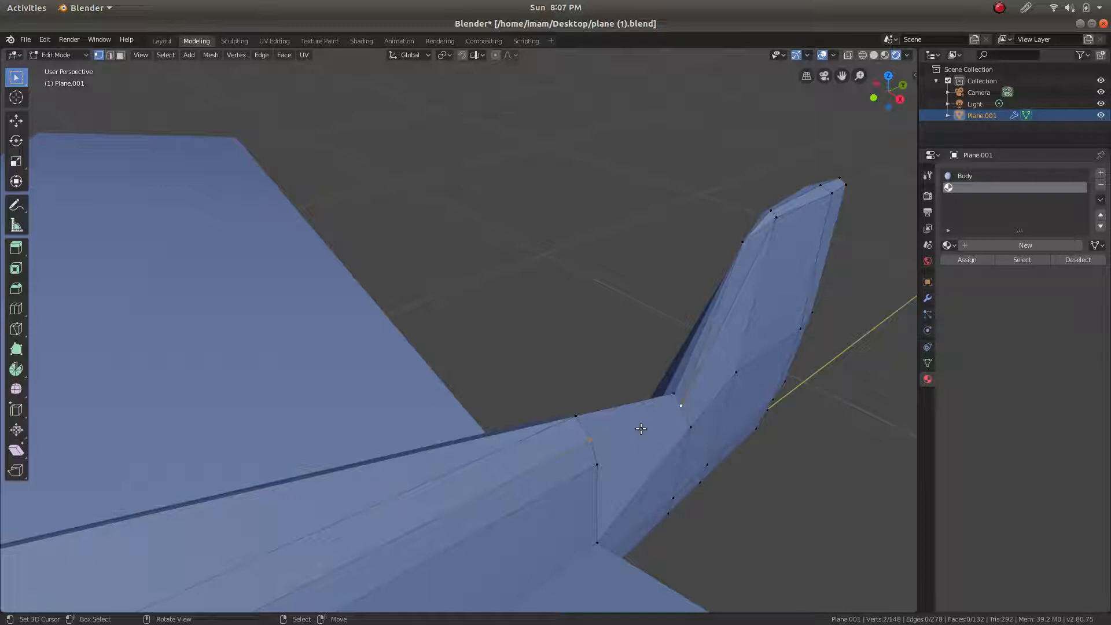
left_click(688, 428, "shift")
middle_click_drag(693, 405, 575, 402)
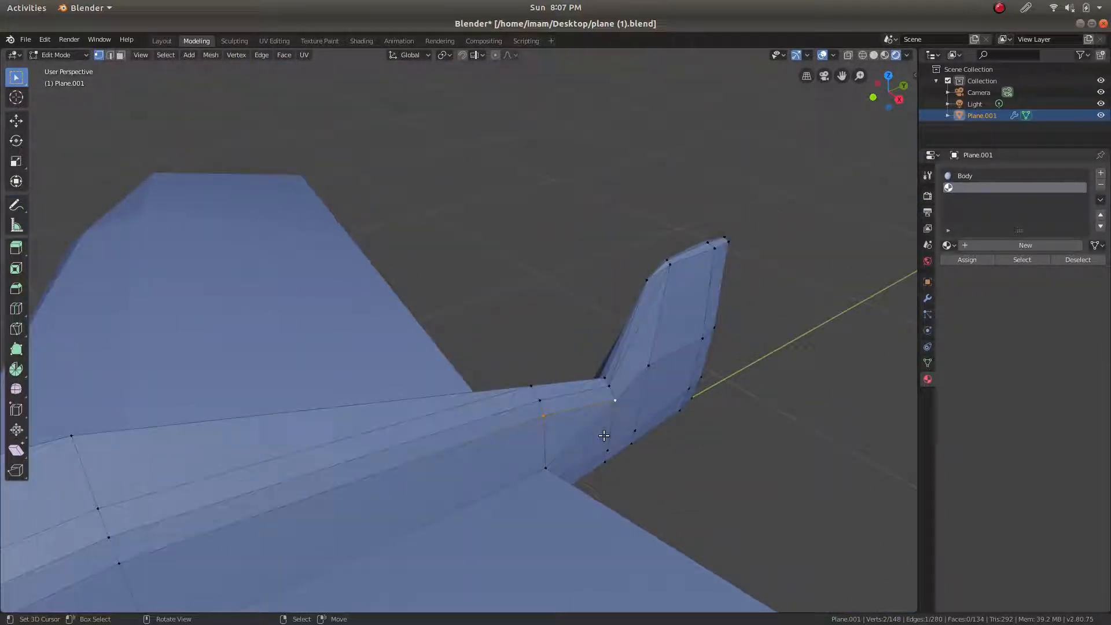
scroll(586, 413, "down", 2)
middle_click_drag(450, 404, 625, 328, "shift")
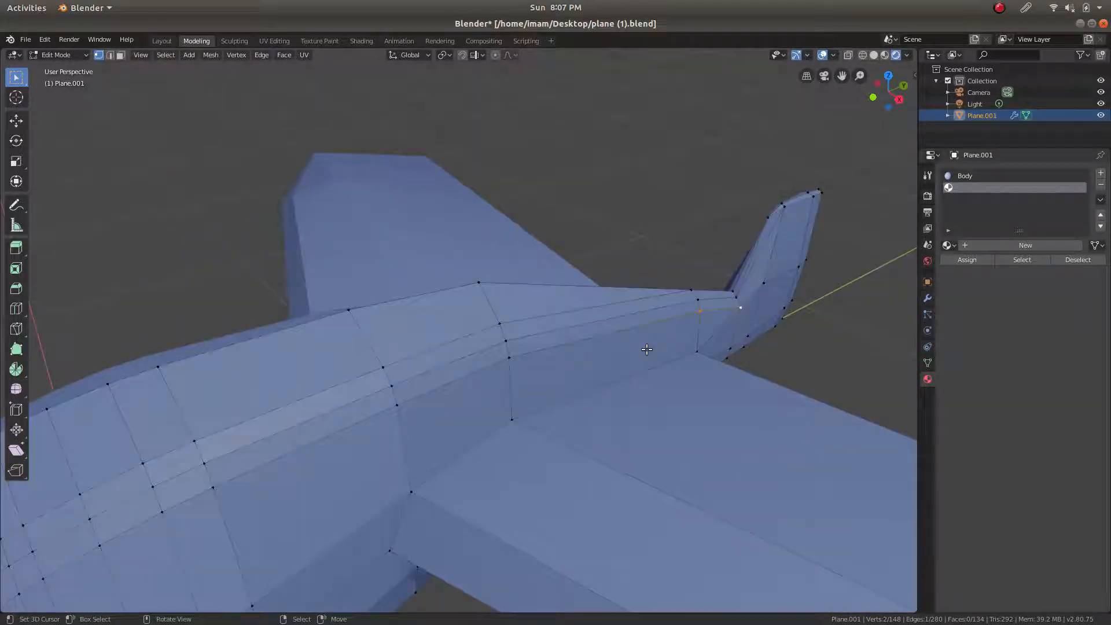
key("ctrl+s")
Examine the fuselage ridges and edge columns from the front and from above in Edit Mode
scroll(629, 357, "down", 3)
scroll(424, 396, "up", 3)
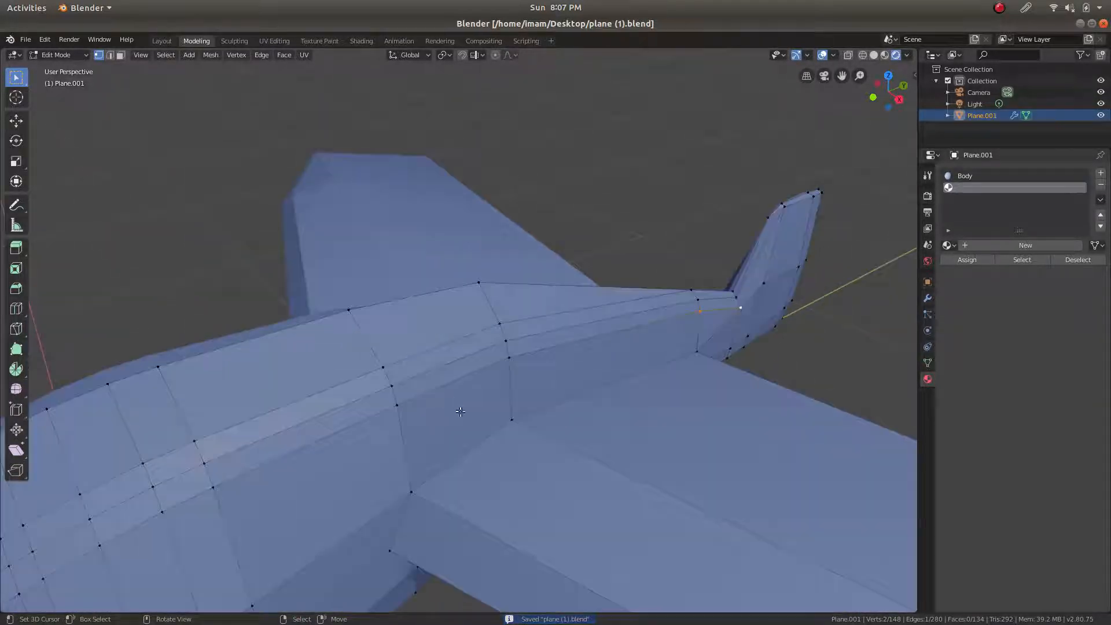
scroll(397, 396, "down", 2)
middle_click_drag(470, 320, 545, 303)
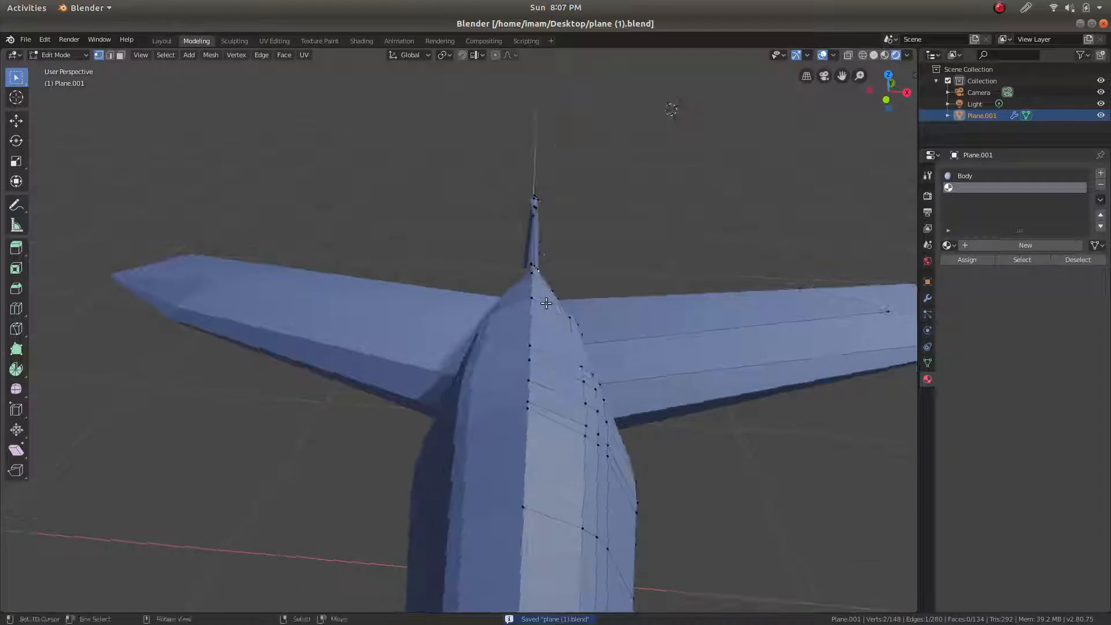
middle_click_drag(530, 403, 463, 269)
scroll(352, 267, "up", 3)
scroll(602, 289, "down", 1)
scroll(602, 288, "down", 4)
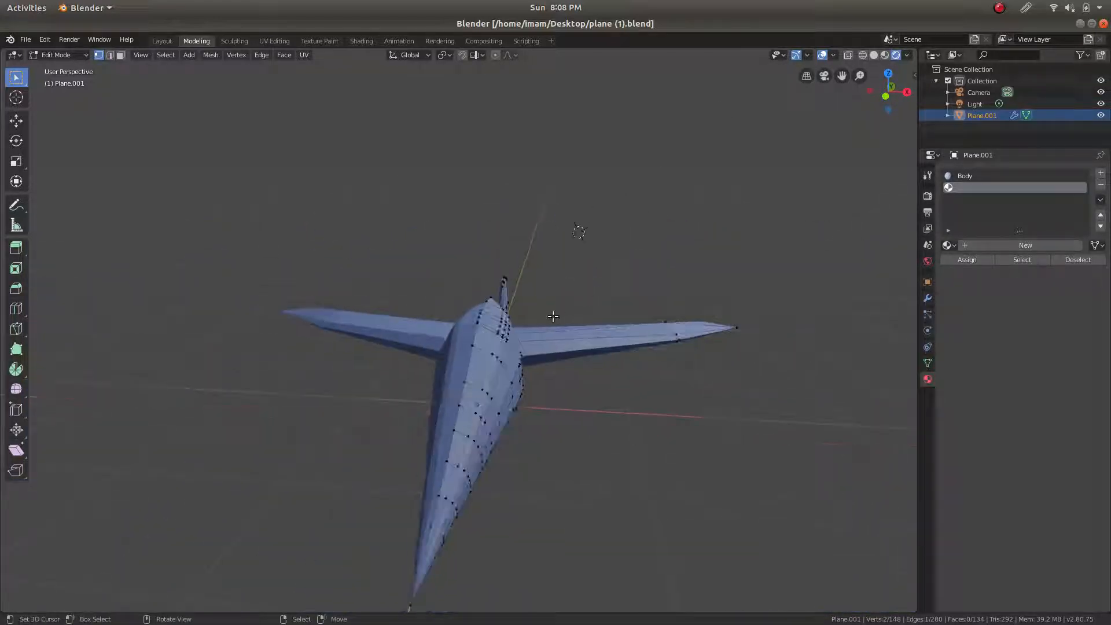
scroll(430, 509, "up", 1)
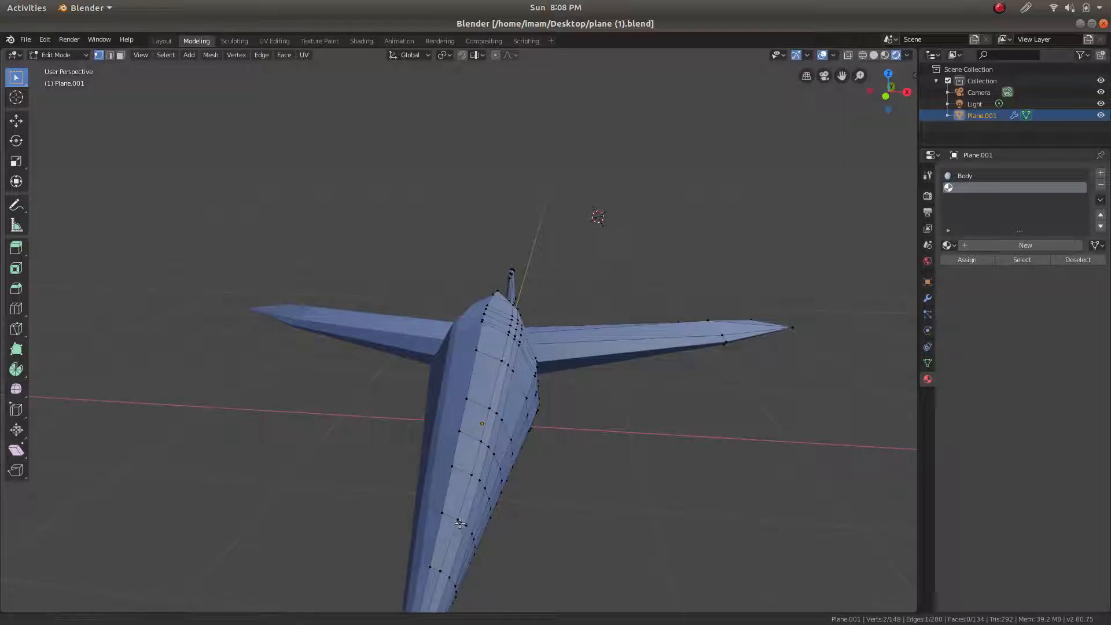
Connect the top ridge vertex of the foremost nose column to the side vertex below it, cutting new edges across the ridge lines
middle_click_drag(460, 535, 490, 422, "shift")
scroll(477, 395, "up", 1)
right_click(490, 434)
middle_click_drag(540, 433, 547, 405)
key("KP_Decimal")
middle_click_drag(590, 346, 496, 384)
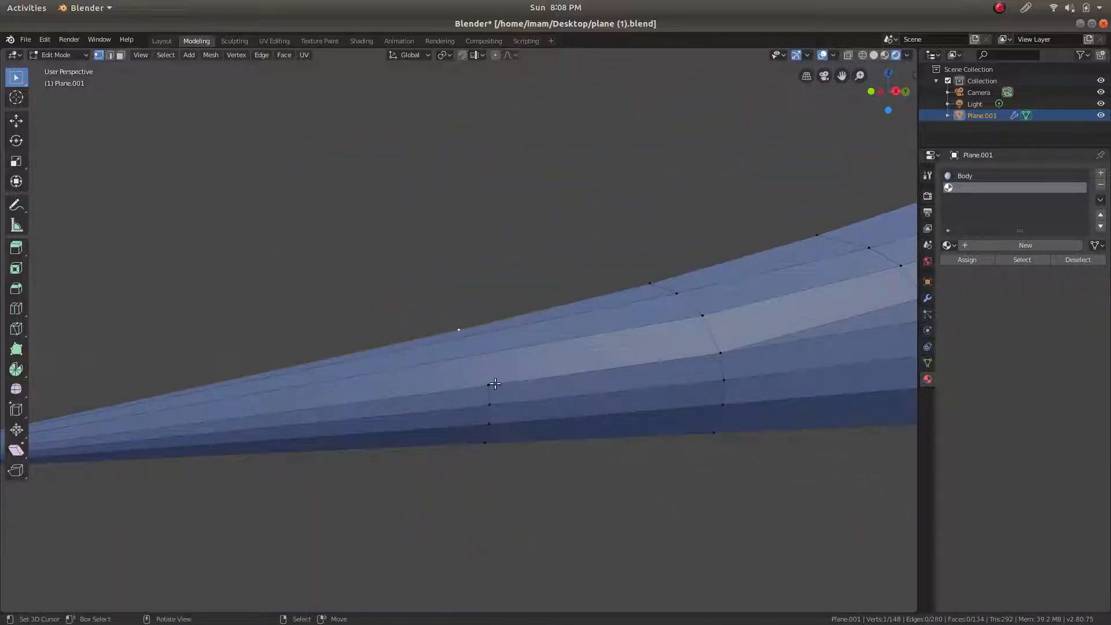
right_click(496, 384, "ctrl")
right_click(459, 329)
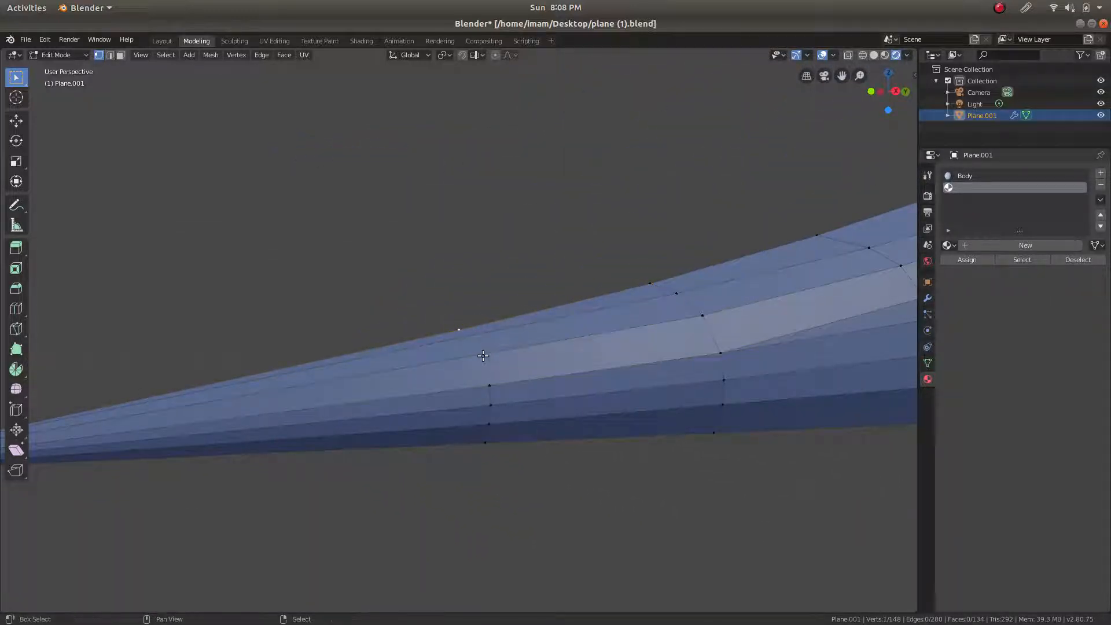
middle_click_drag(493, 381, 517, 389)
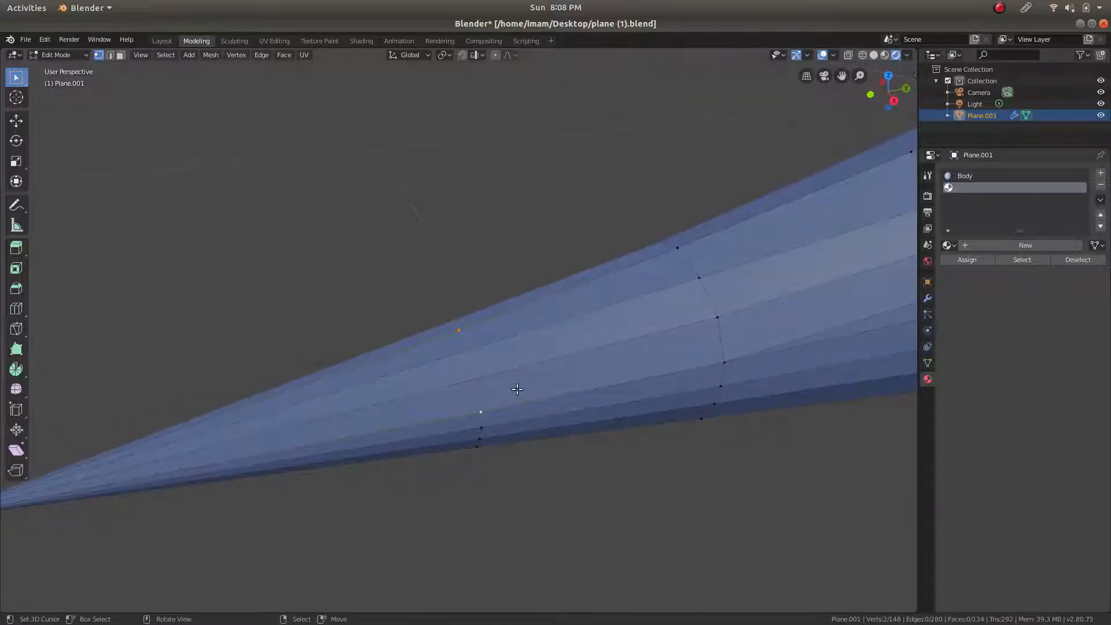
middle_click_drag(524, 348, 541, 320)
key("KP_1")
key("KP_3")
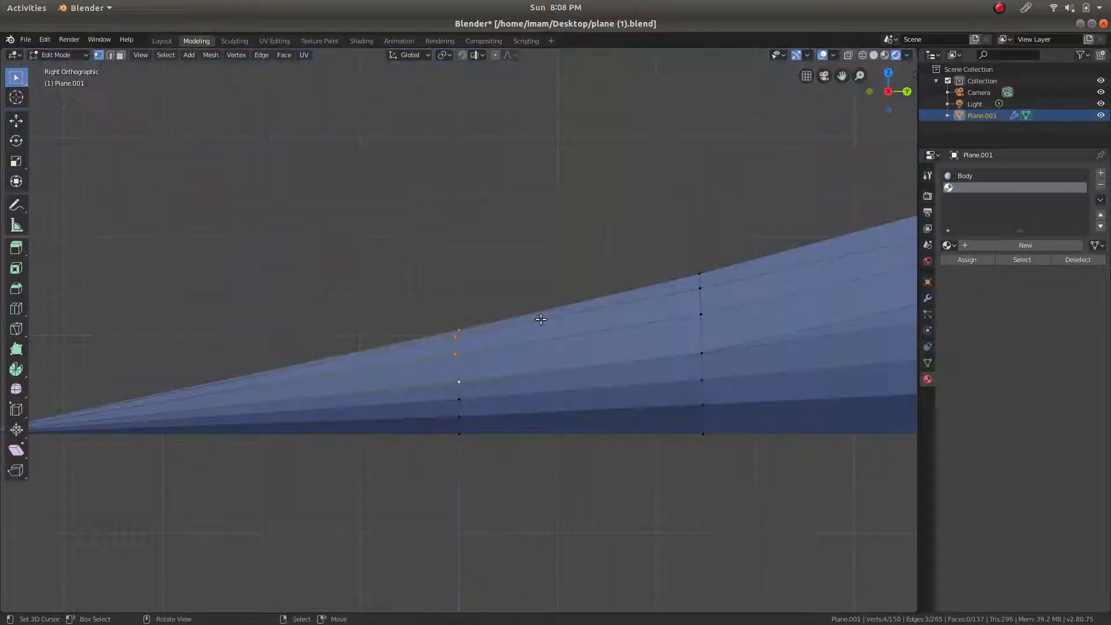
key("ctrl+z")
scroll(477, 359, "up", 1)
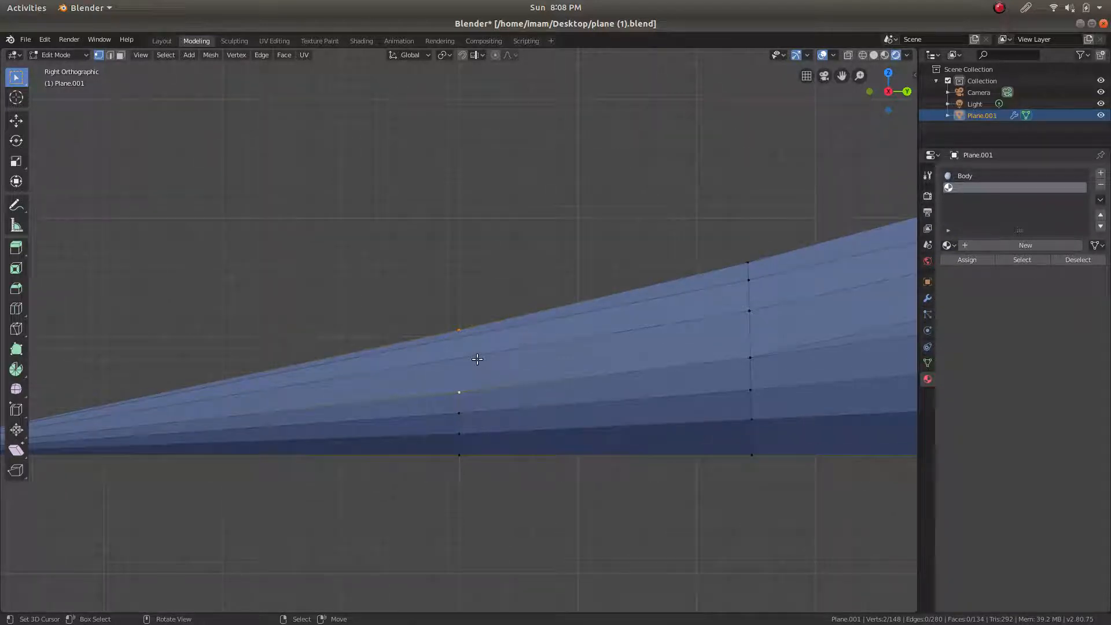
scroll(477, 359, "up", 2)
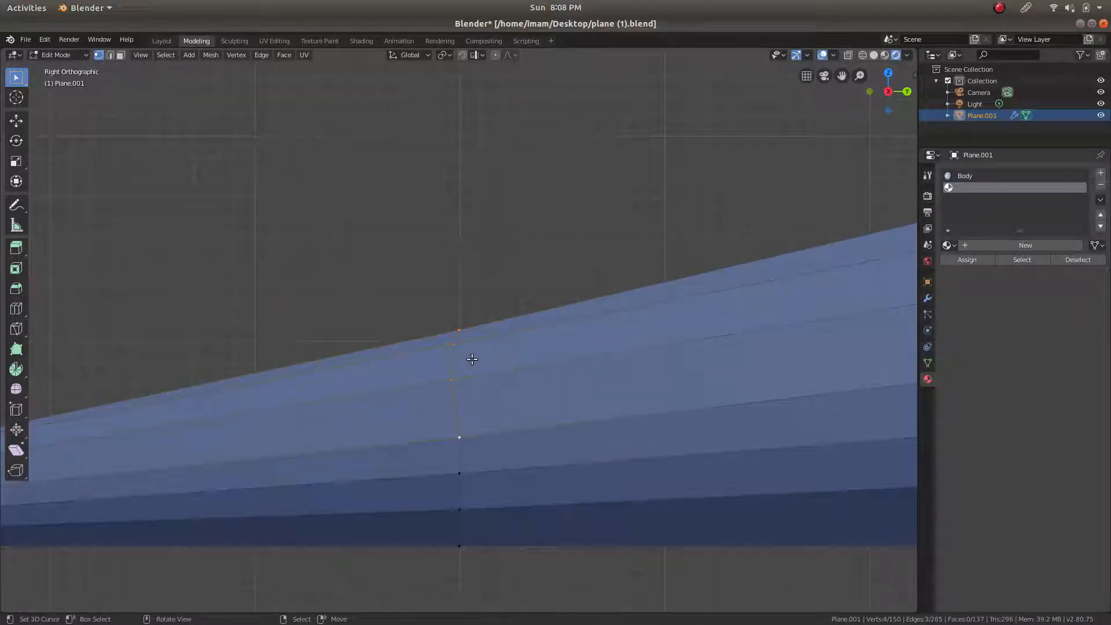
Edge-slide the two new vertices of the foremost nose column by a factor of 0.015 to straighten the column
left_click(459, 376, "shift")
key("g")
key("g")
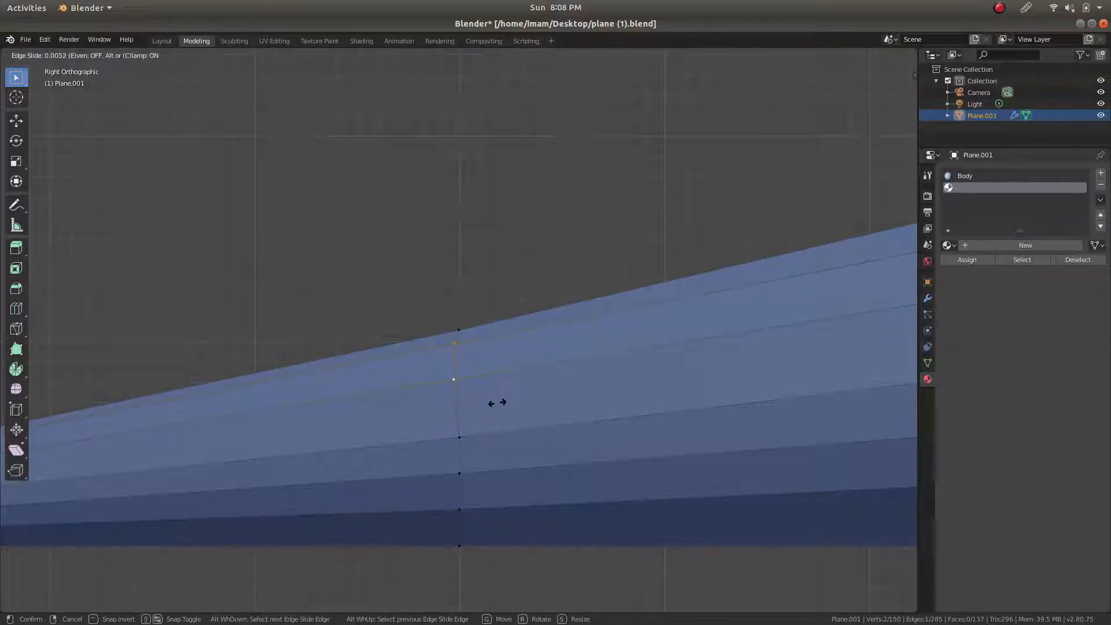
left_click(505, 406)
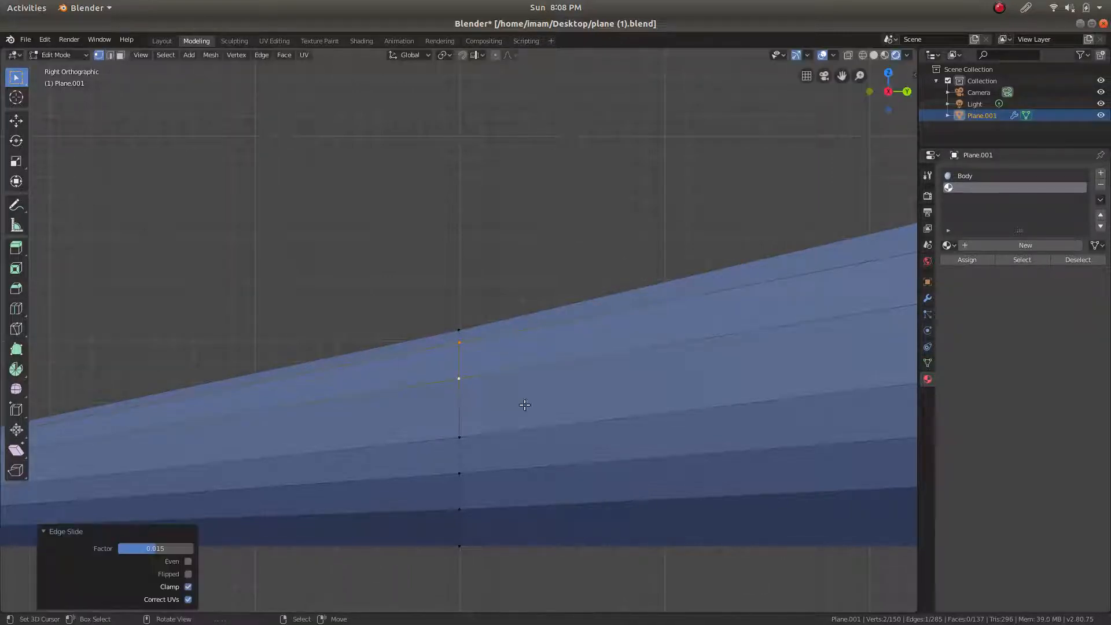
scroll(559, 379, "down", 2)
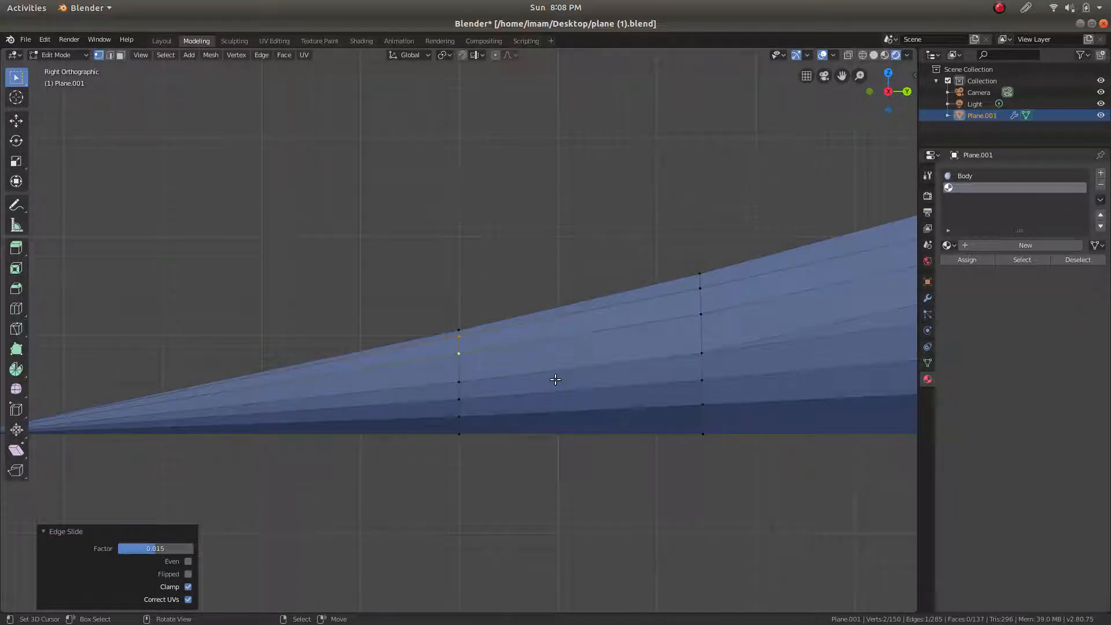
Check the nose's shading in Object Mode and its edge columns in Edit Mode, and save the file
key("Tab")
scroll(558, 380, "down", 1)
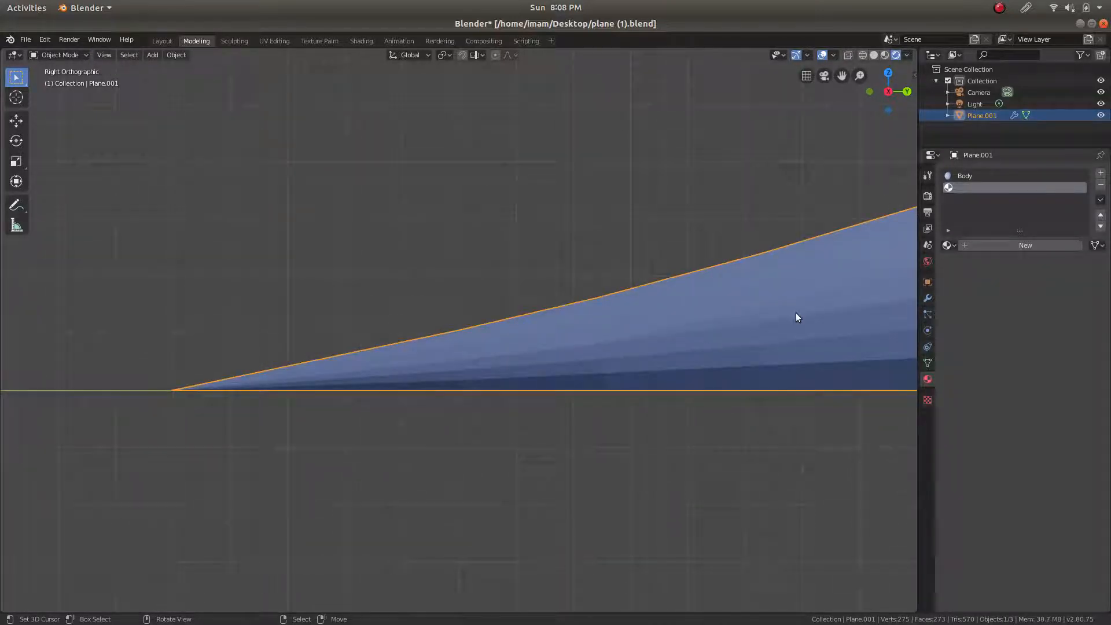
key("Tab")
scroll(775, 322, "down", 1)
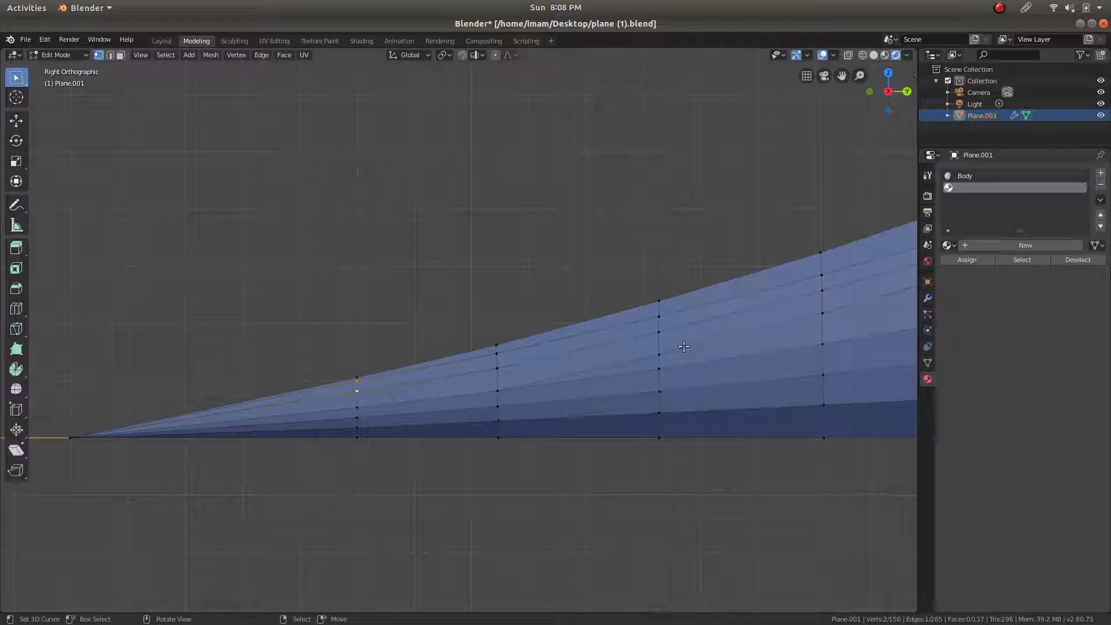
scroll(625, 405, "down", 2)
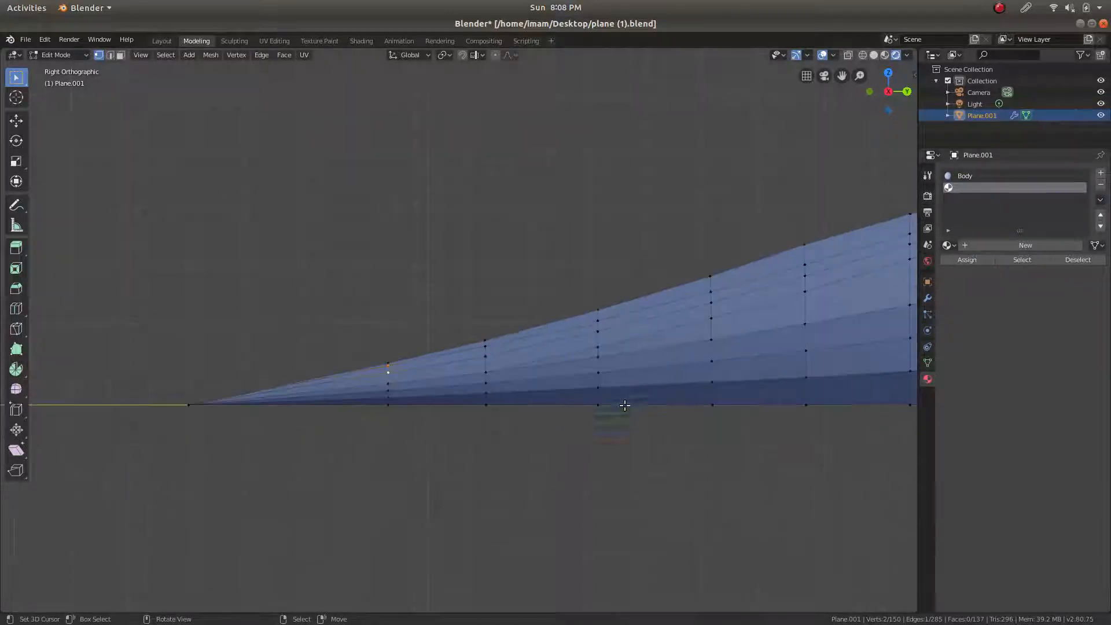
middle_click_drag(565, 391, 653, 408)
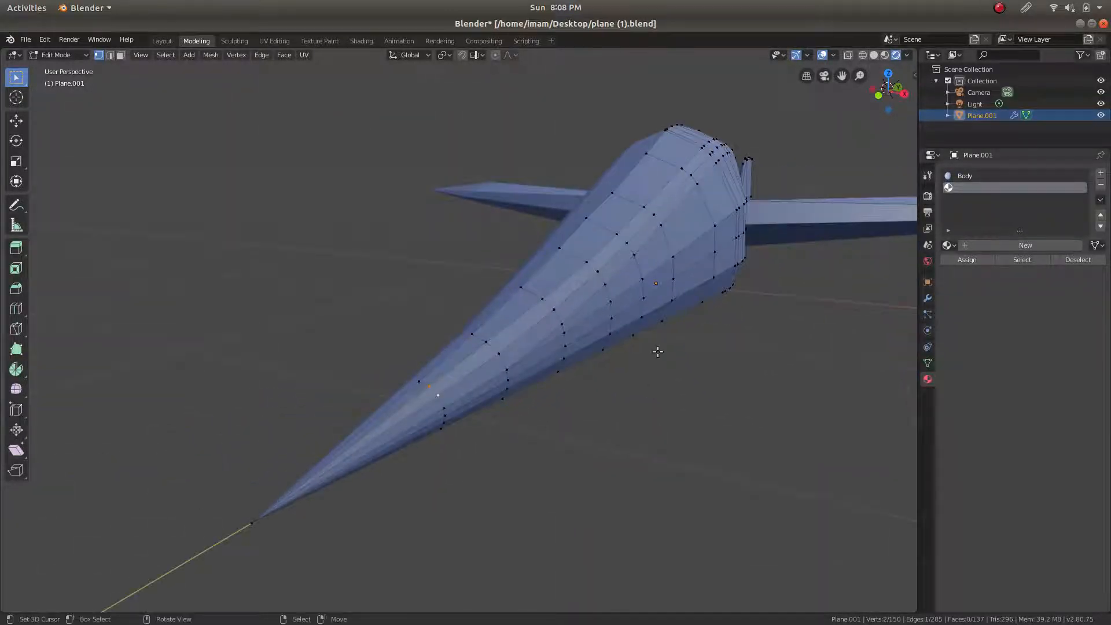
key("Tab")
middle_click_drag(634, 346, 695, 274)
key("ctrl+s")
scroll(532, 180, "down", 3)
scroll(533, 181, "up", 4)
In Edit Mode, select the top centre ridge path from the foremost nose column to the vertex just ahead of the tail fin
key("Tab")
middle_click_drag(540, 210, 496, 225)
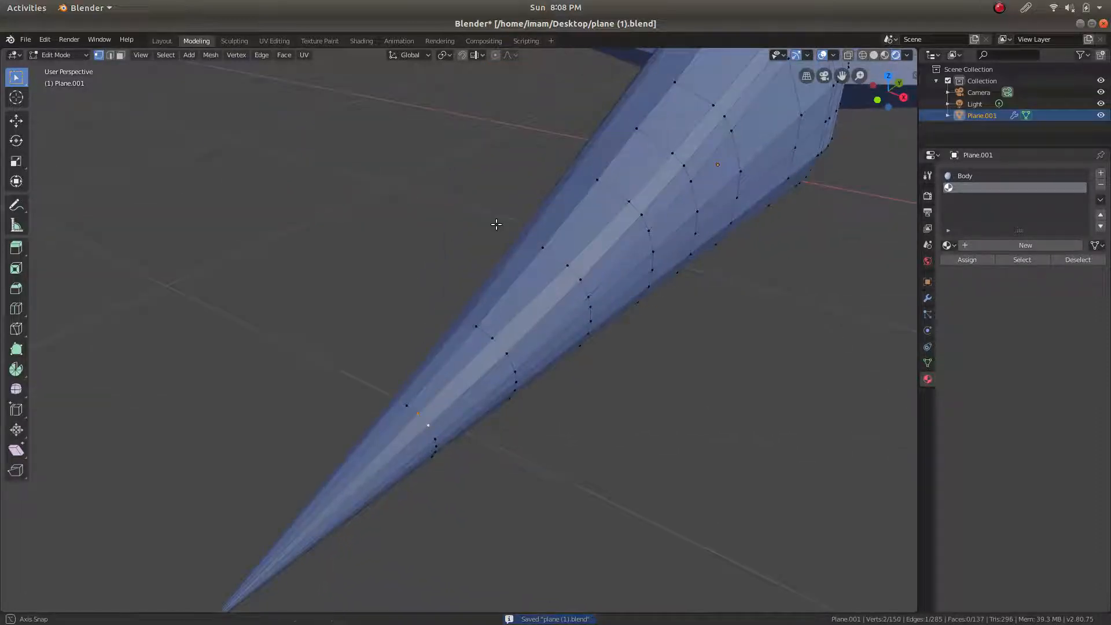
left_click(415, 396)
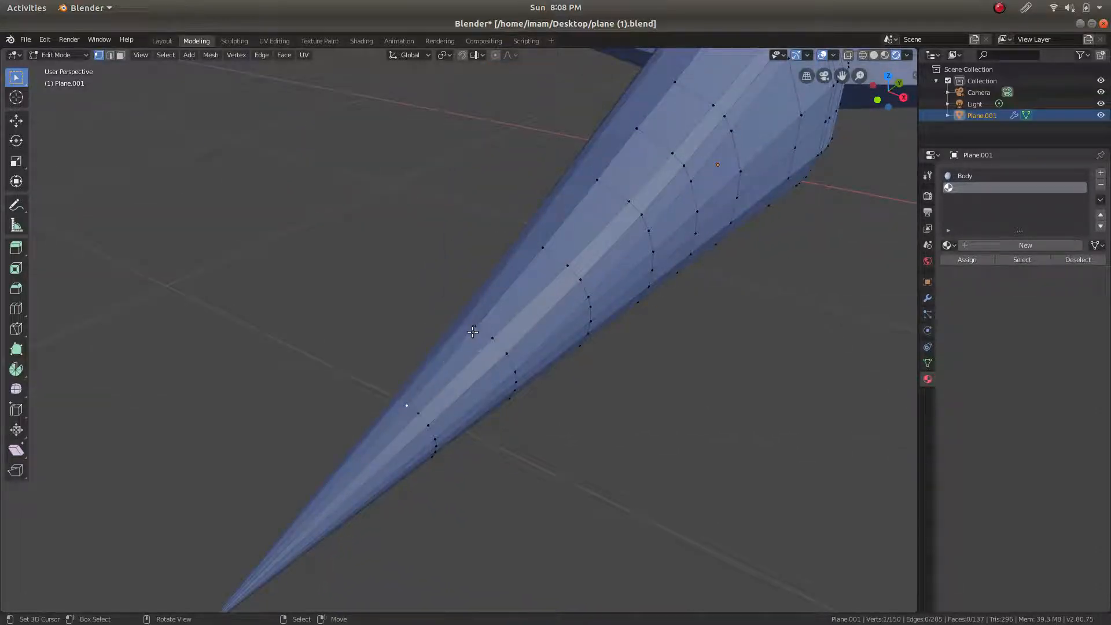
scroll(539, 297, "down", 3)
middle_click_drag(540, 297, 238, 509, "shift")
middle_click_drag(609, 178, 225, 466)
scroll(602, 172, "up", 1)
middle_click_drag(602, 171, 470, 284, "shift")
scroll(467, 285, "up", 1)
scroll(468, 284, "up", 1)
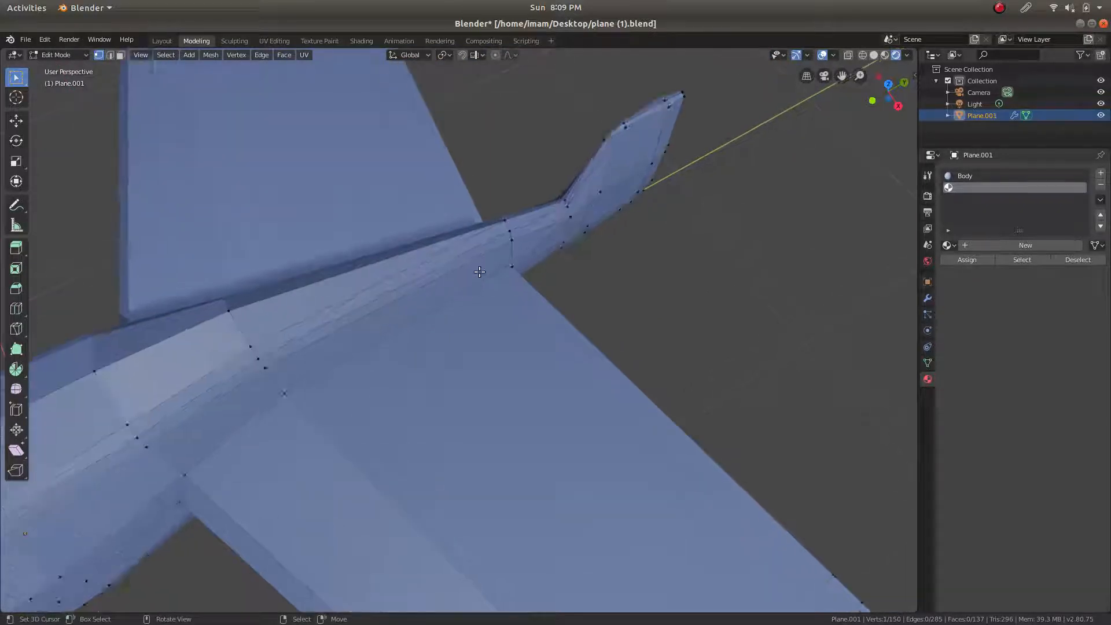
right_click(503, 221, "ctrl")
scroll(502, 221, "down", 2)
middle_click_drag(417, 255, 703, 86, "shift")
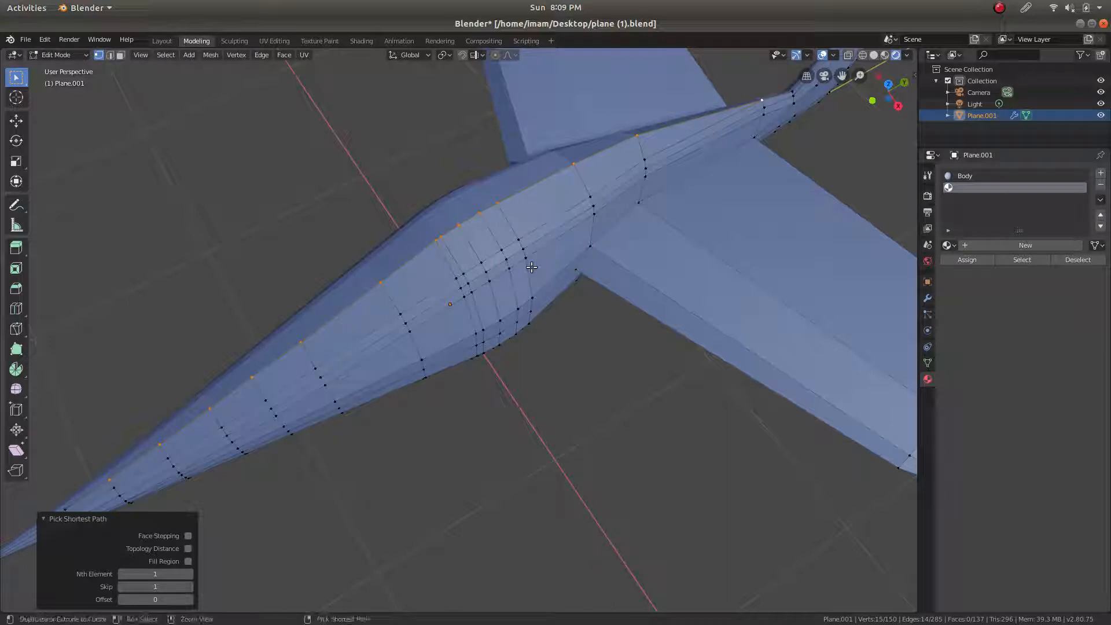
Bevel the selected top ridge with 2 segments and a 0.446 m width, with Clamp Overlap disabled
key("ctrl+b")
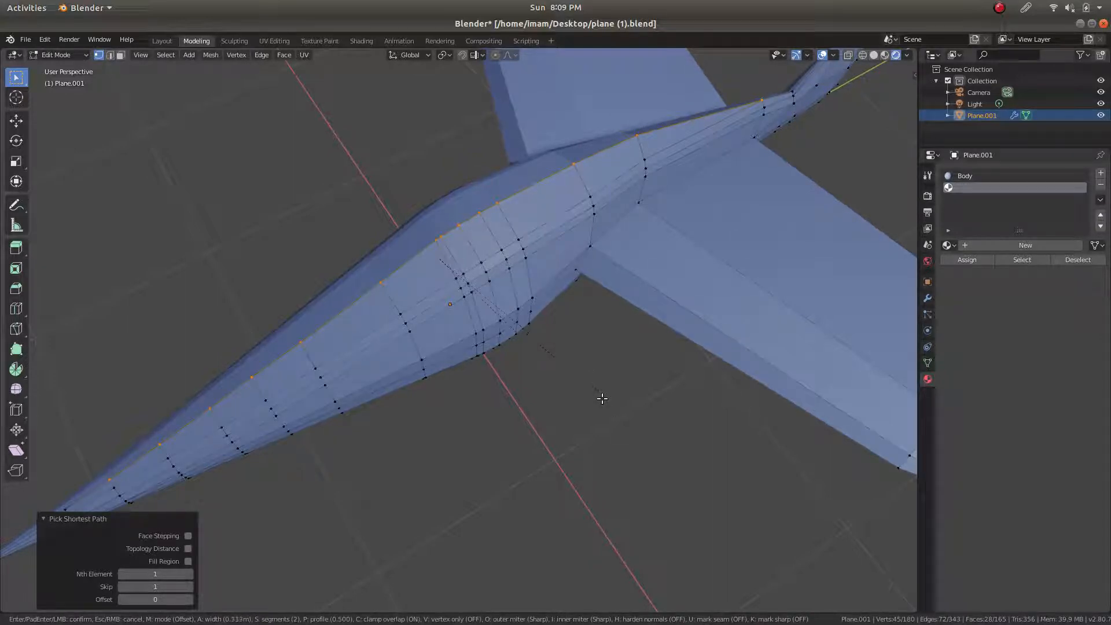
left_click(542, 407)
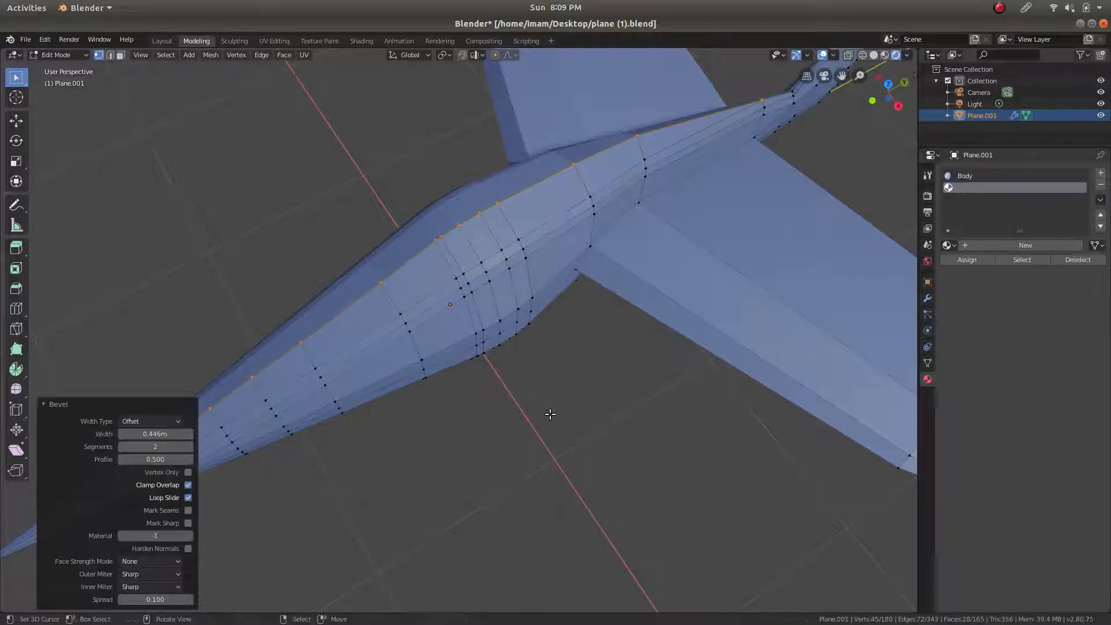
left_click(188, 487)
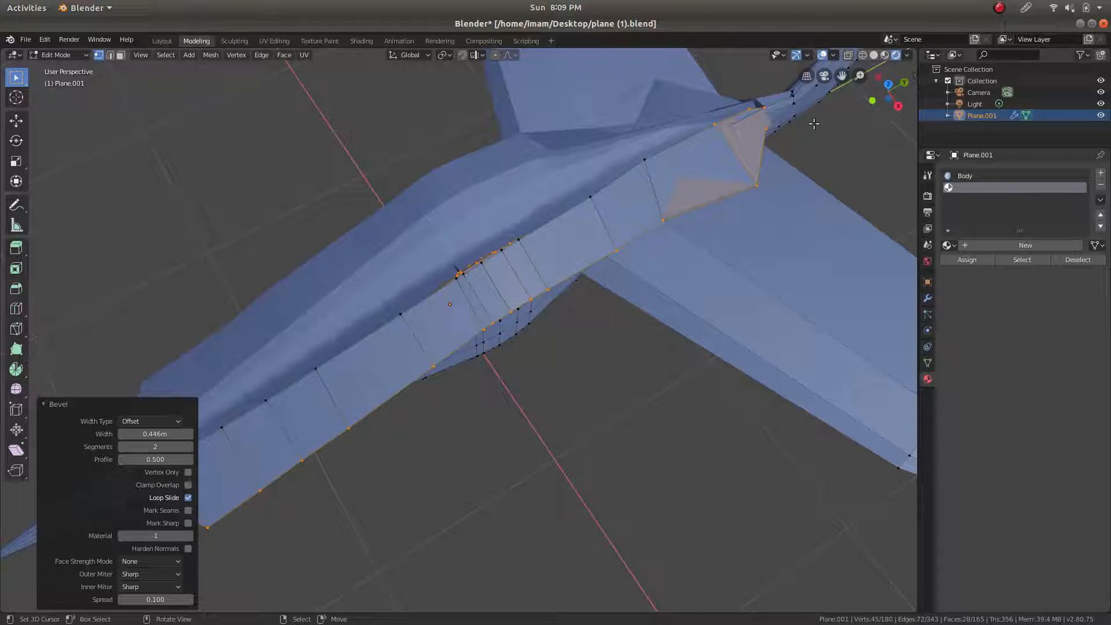
left_click(999, 7)
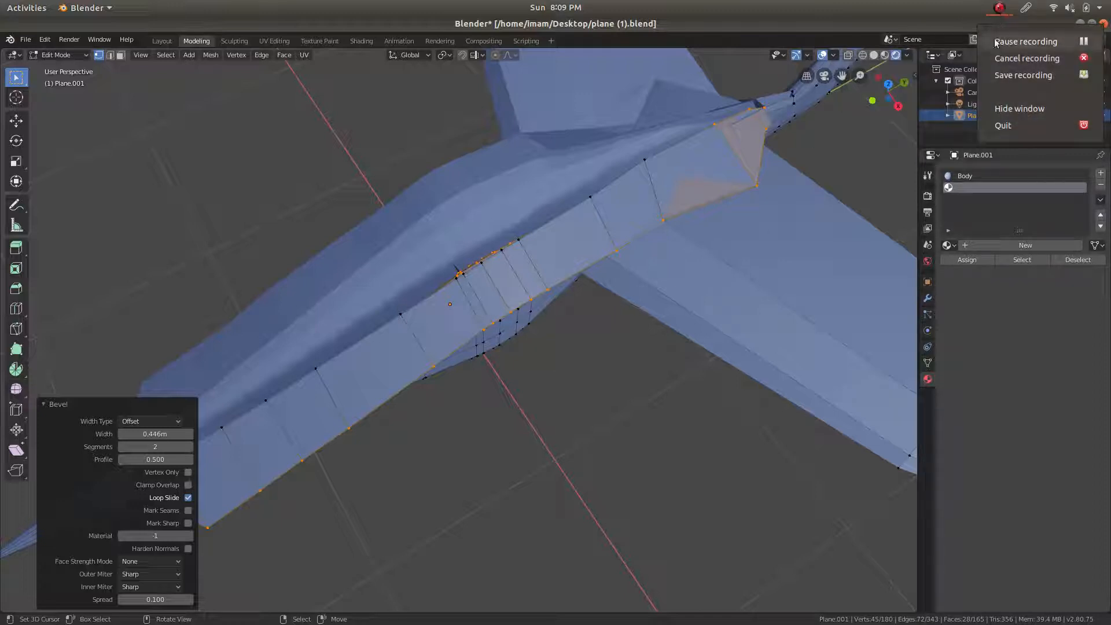
left_click(996, 41)
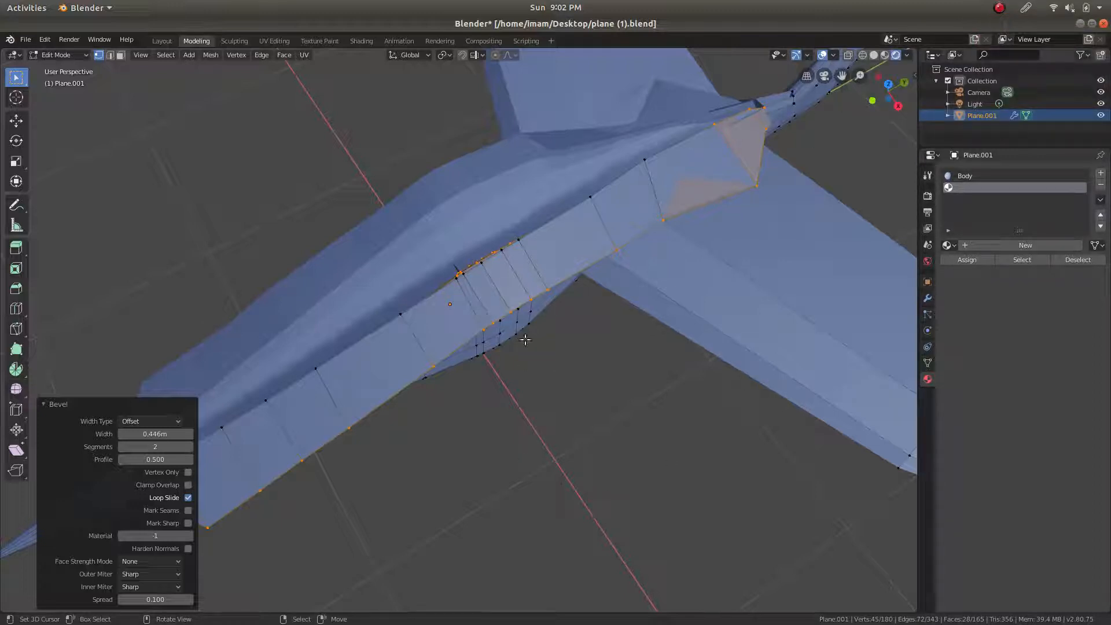
Reduce the top ridge bevel's width to 0.0656 m and enable Clamp Overlap
mouse_move(150, 431)
left_mouse_down()
mouse_move(194, 432)
mouse_move(123, 431)
mouse_move(324, 431)
mouse_move(142, 433)
left_mouse_up()
left_click(188, 486)
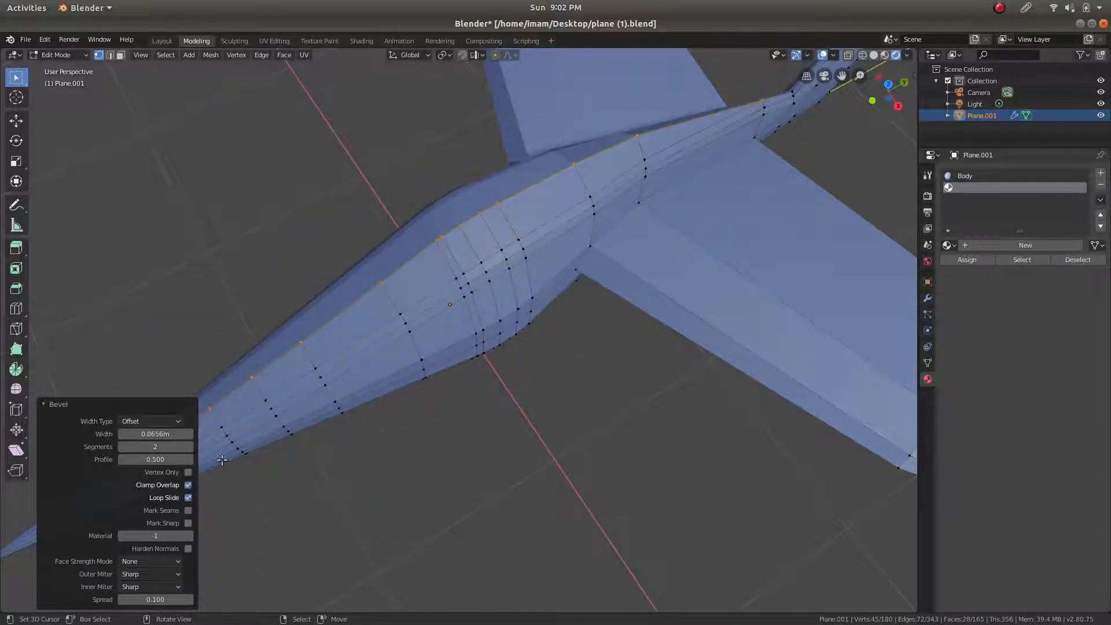
Reduce the top ridge bevel's width to 0 m
scroll(587, 172, "up", 2)
middle_click_drag(682, 124, 475, 325, "shift")
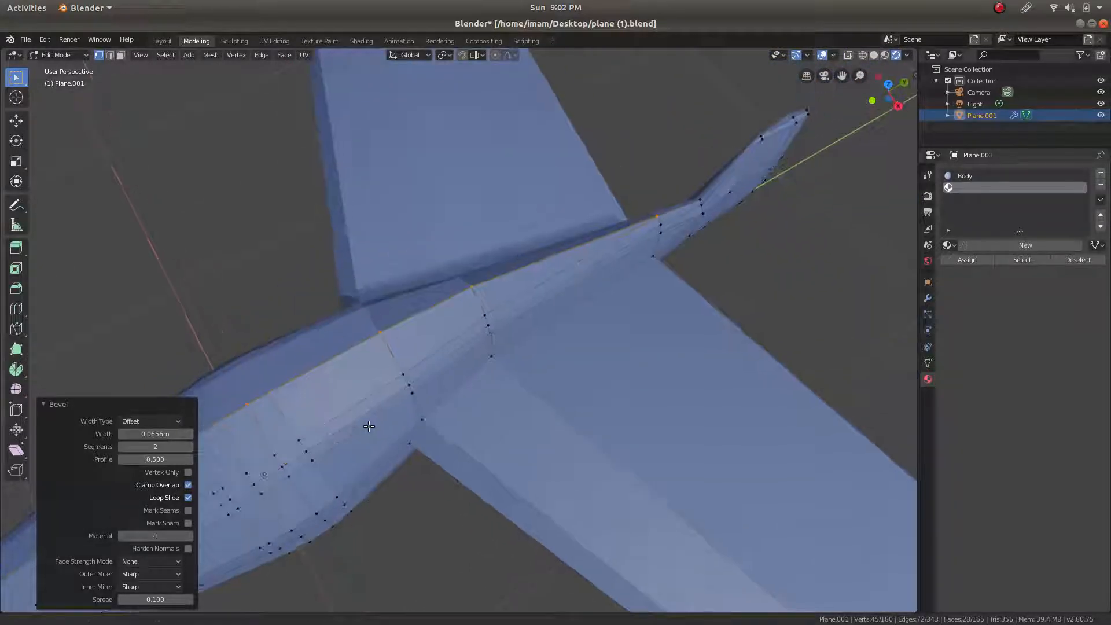
left_click_drag(159, 438, 124, 438)
scroll(451, 368, "down", 1)
middle_click_drag(384, 385, 679, 223, "shift")
scroll(556, 291, "down", 2)
middle_click_drag(556, 291, 490, 354, "shift")
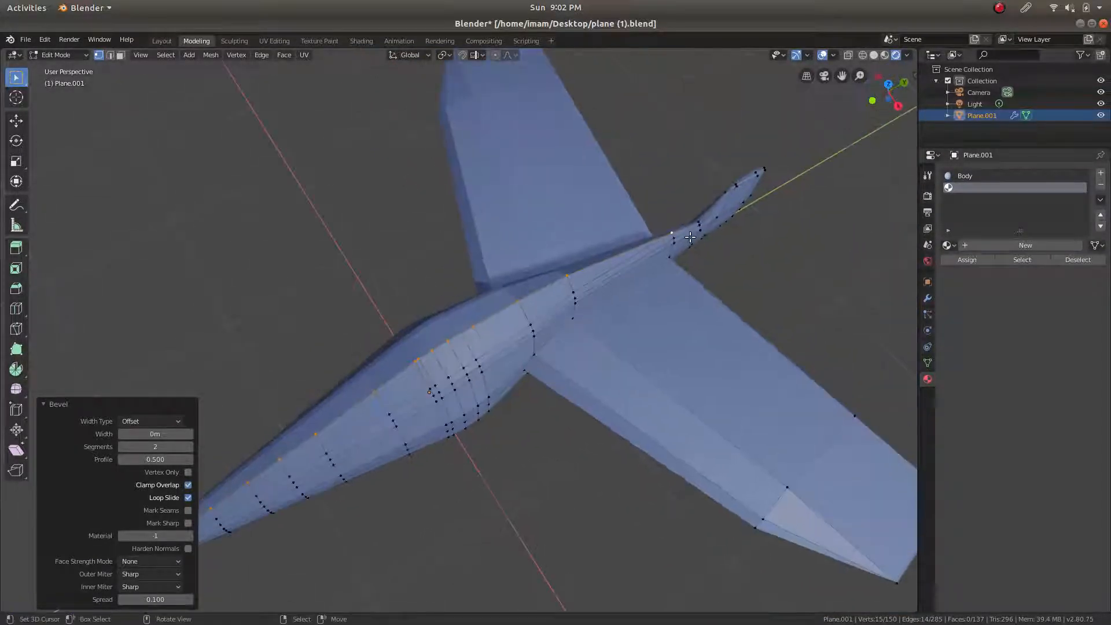
Disable Clamp Overlap for the top ridge bevel and set its width to 0.03 m
scroll(489, 354, "up", 4)
scroll(490, 354, "up", 2)
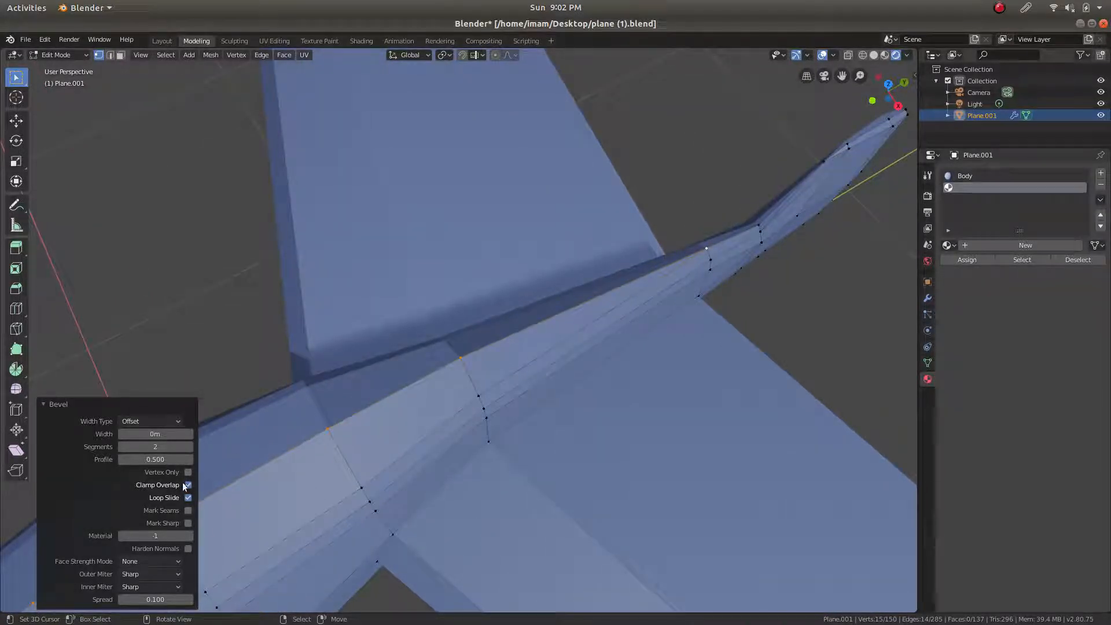
mouse_move(155, 435)
left_mouse_down()
mouse_move(177, 434)
mouse_move(162, 434)
left_mouse_up()
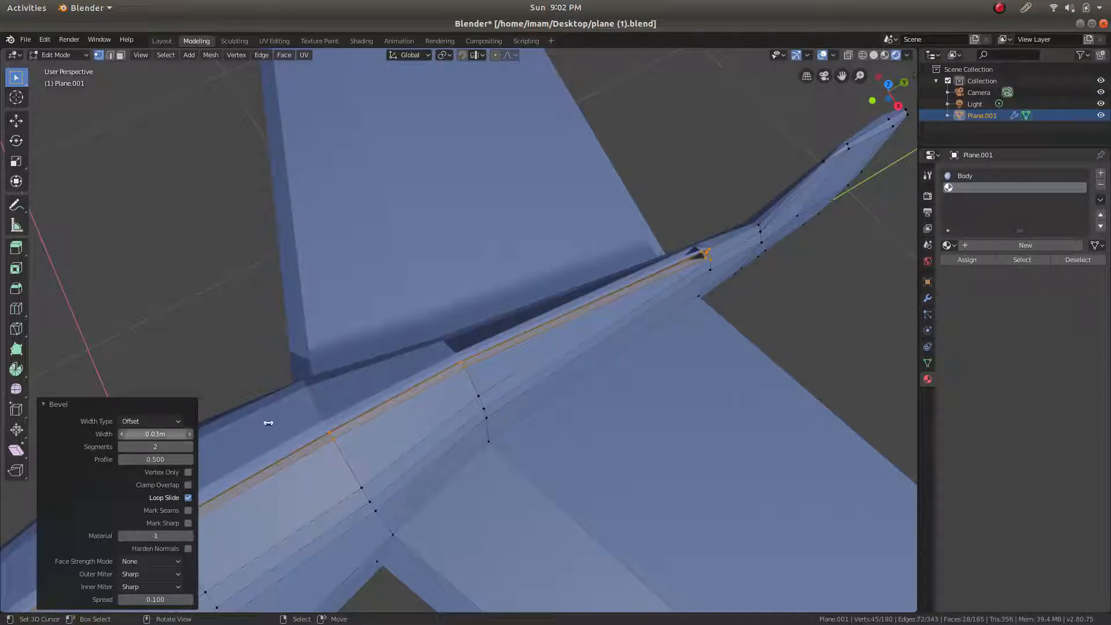
scroll(752, 207, "up", 2)
middle_click_drag(793, 218, 397, 437, "shift")
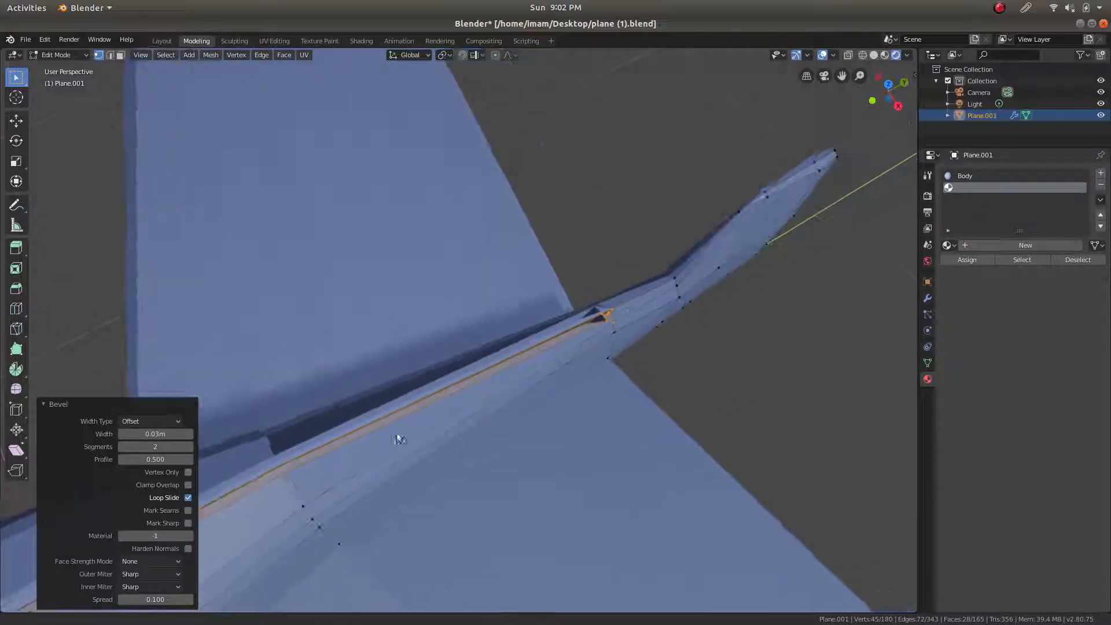
scroll(638, 289, "up", 4)
middle_click_drag(638, 285, 683, 311)
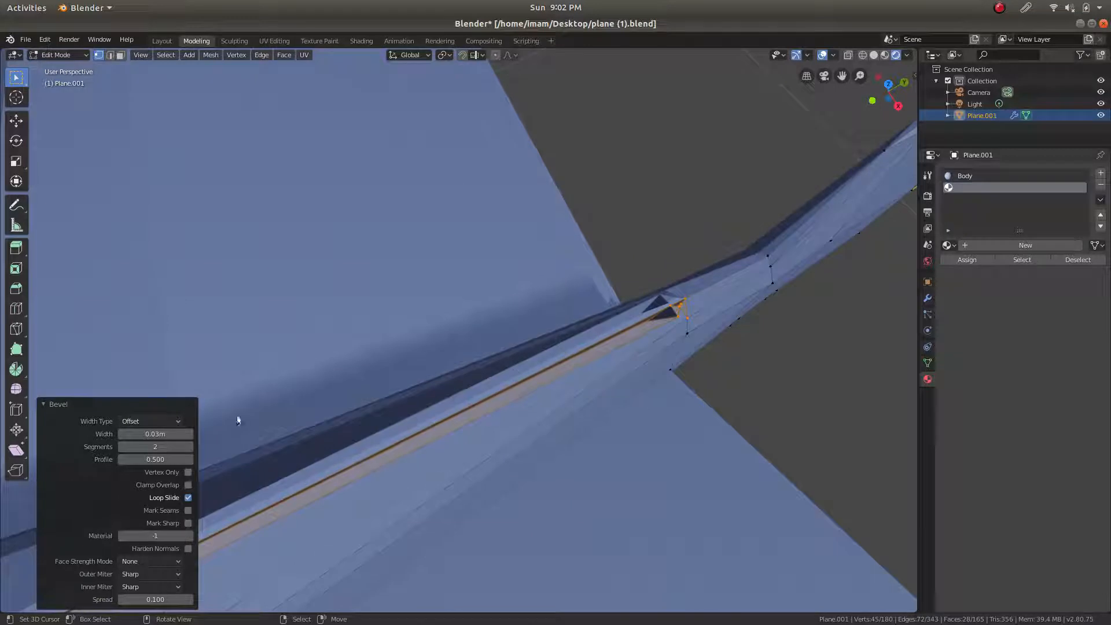
Return the bevel width to 0 m and undo the top ridge bevel
left_click_drag(169, 436, 149, 435)
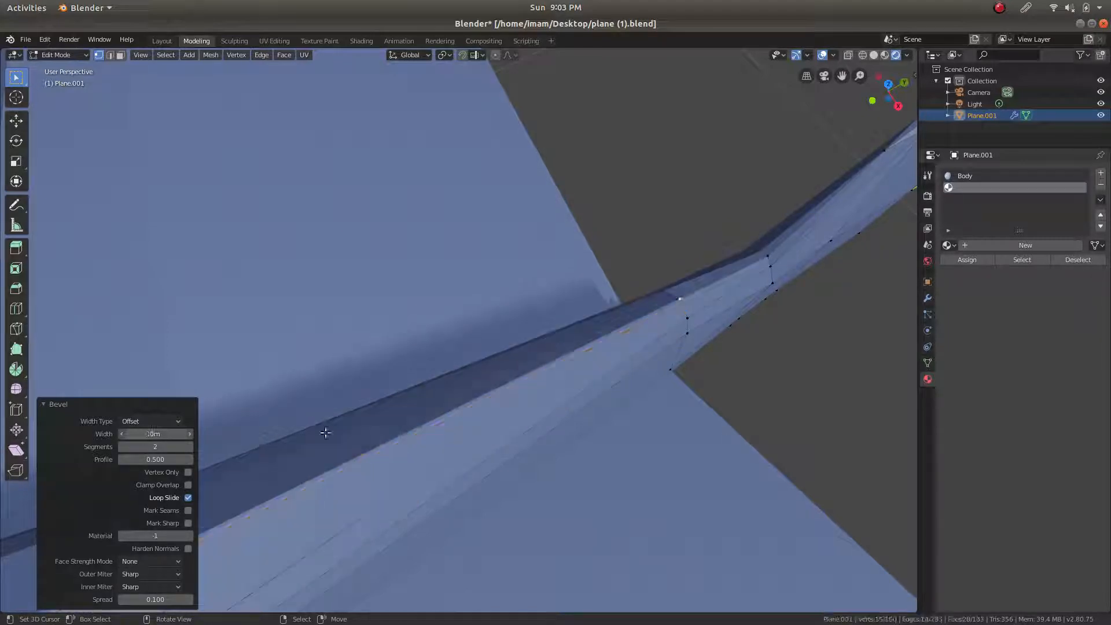
scroll(684, 306, "down", 3)
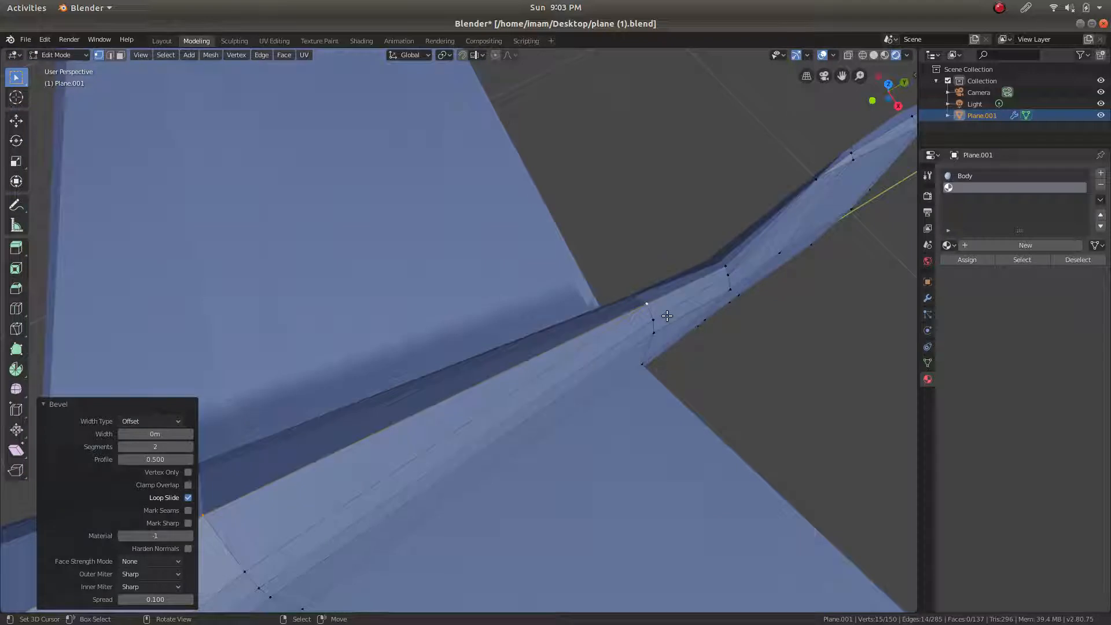
scroll(546, 357, "down", 1)
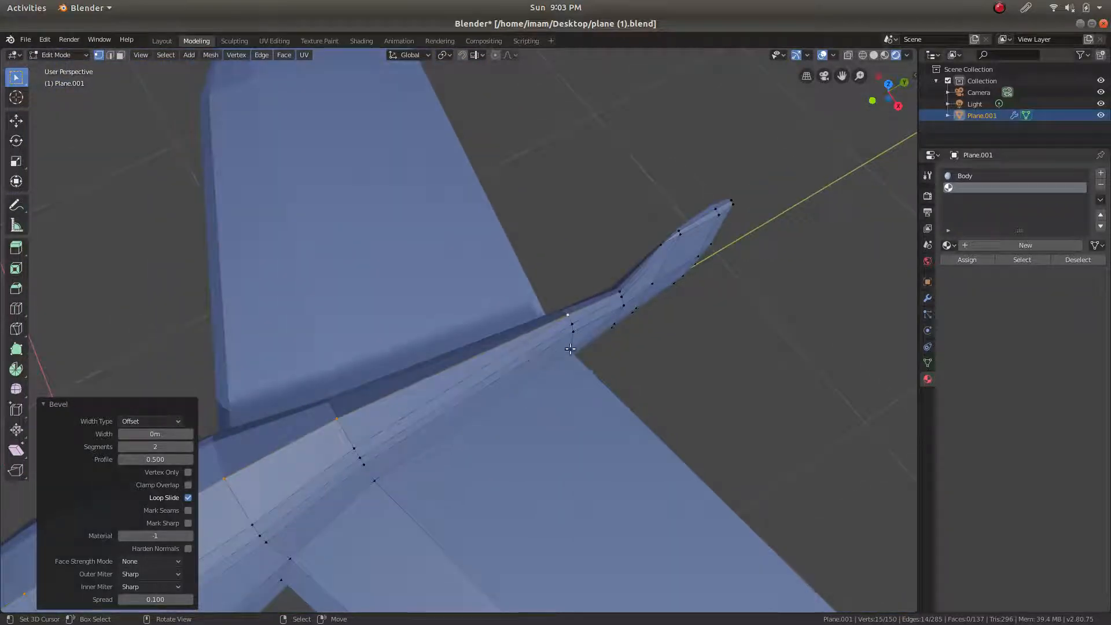
key("ctrl+z")
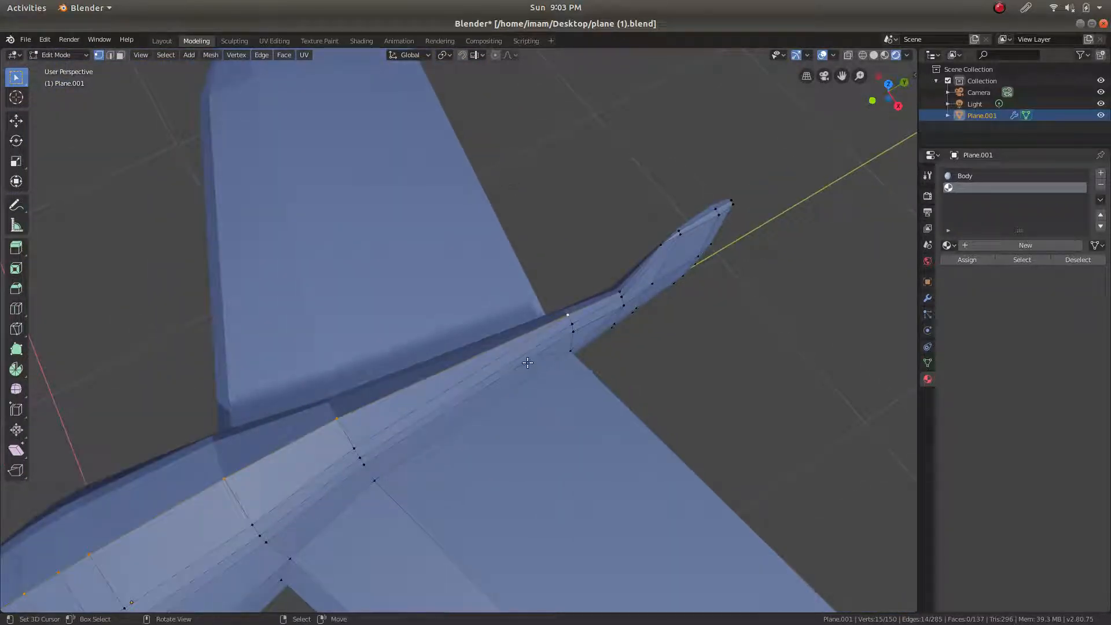
Try moving a single vertex in the edge column just ahead of the tail fin, then cancel the move
scroll(518, 363, "down", 7)
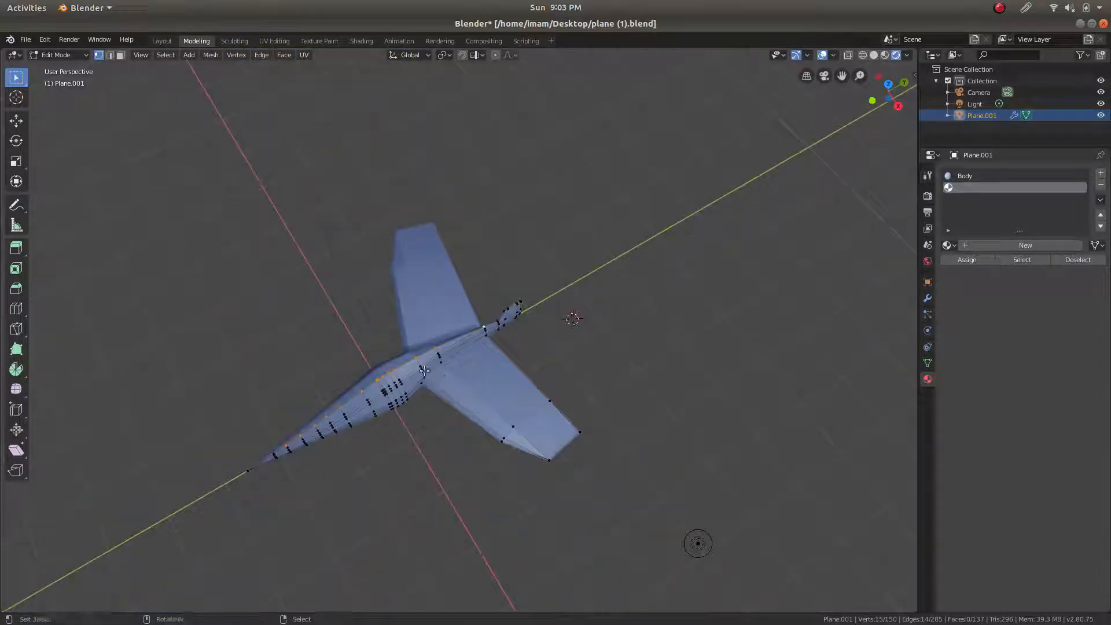
scroll(418, 350, "up", 5)
left_click(520, 321, "shift")
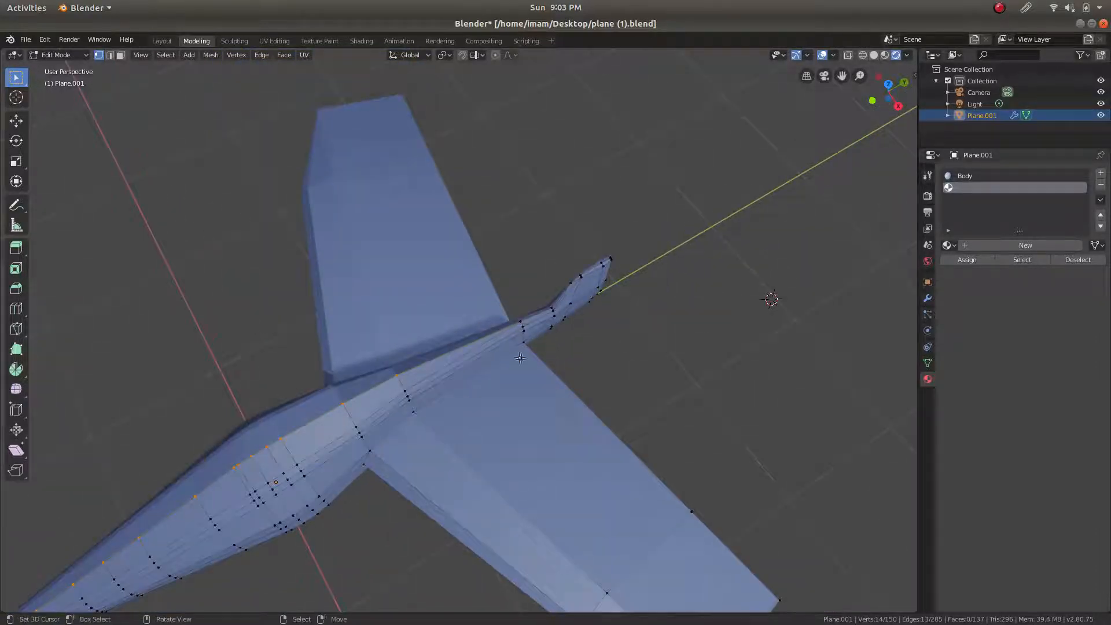
scroll(543, 301, "up", 3)
scroll(543, 302, "up", 4)
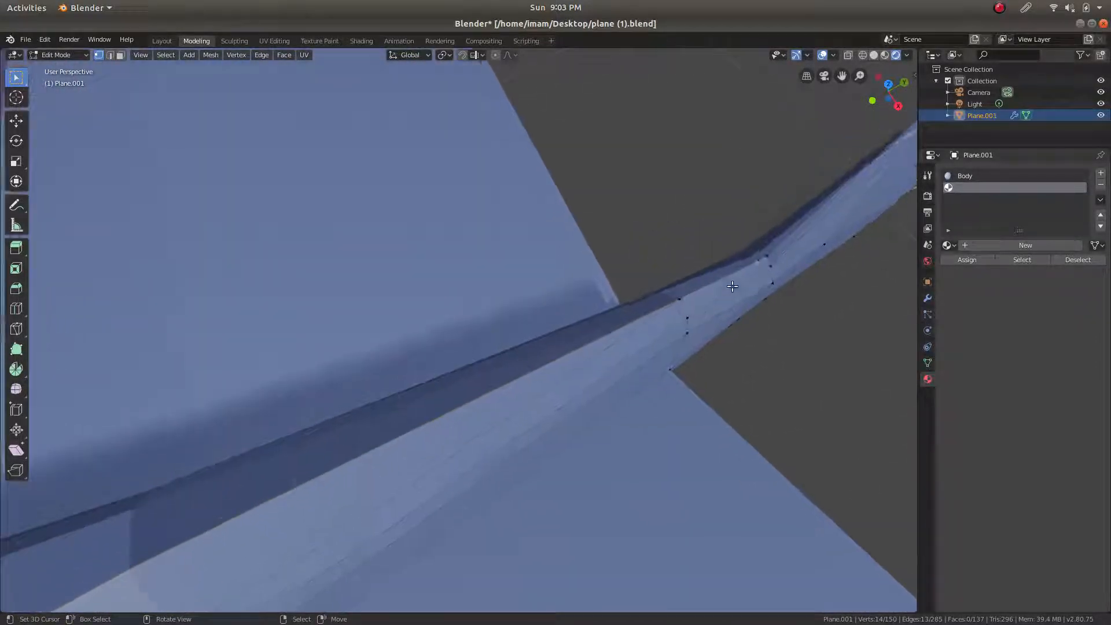
left_click(690, 302)
key("g")
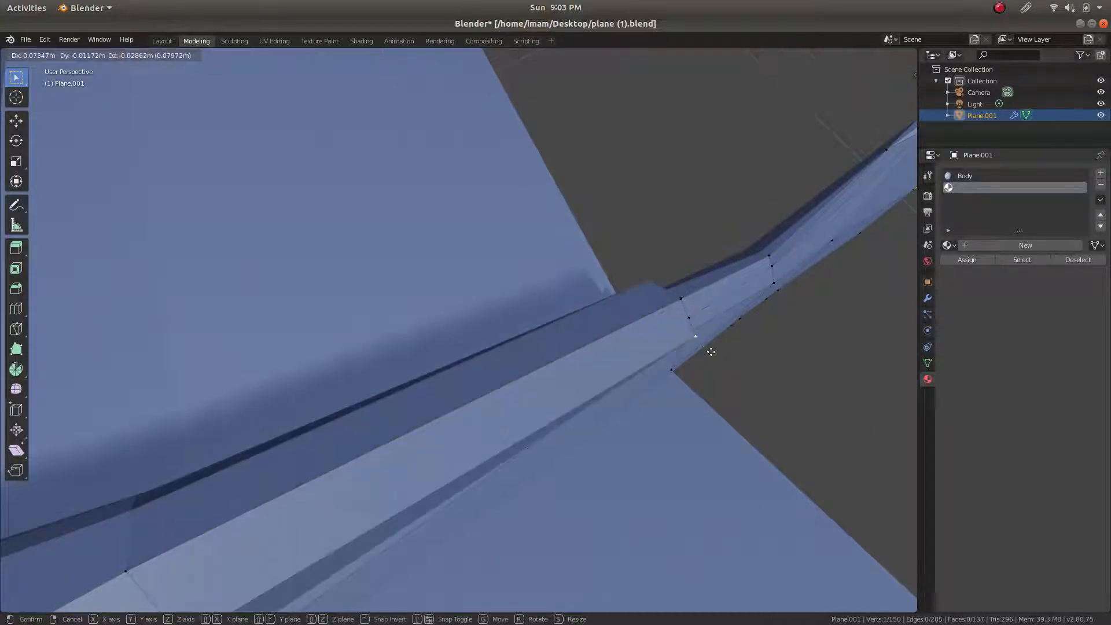
right_click(639, 351)
scroll(389, 422, "down", 2)
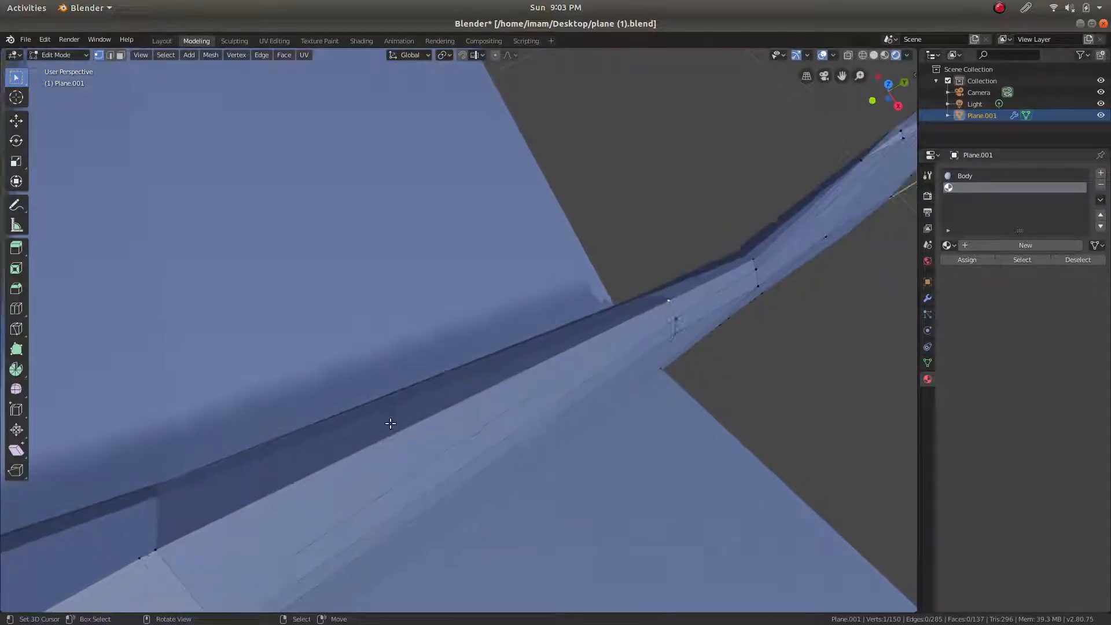
Test-move single vertices along the top ridge ahead of the tail fin, cancelling each move
middle_click_drag(390, 422, 620, 278, "shift")
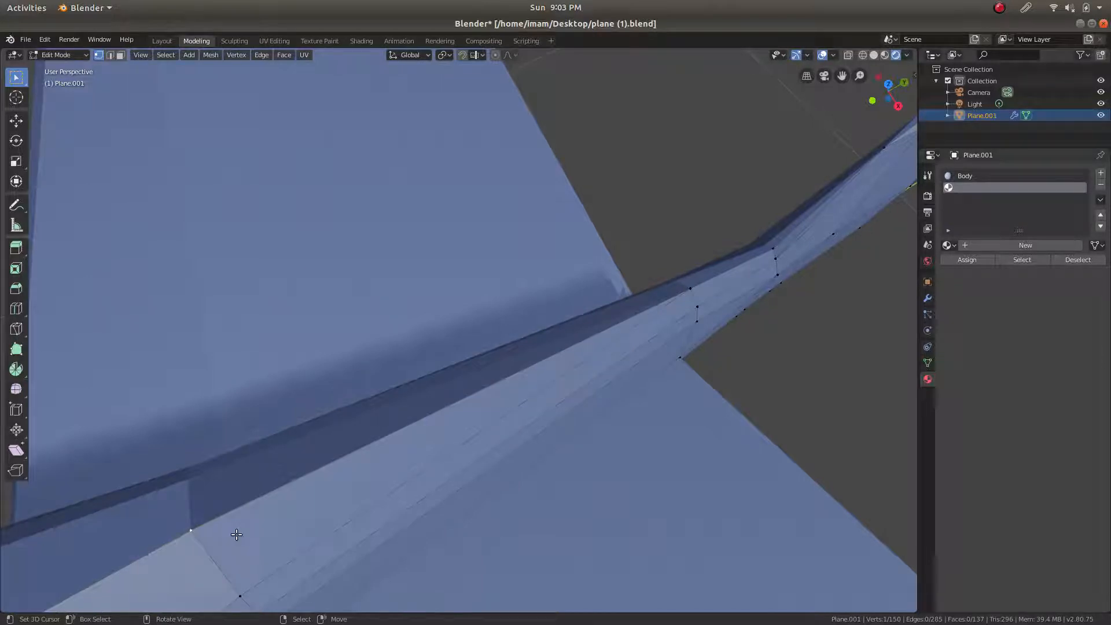
key("g")
right_click(684, 310)
key("g")
right_click(719, 275)
scroll(719, 276, "up", 1)
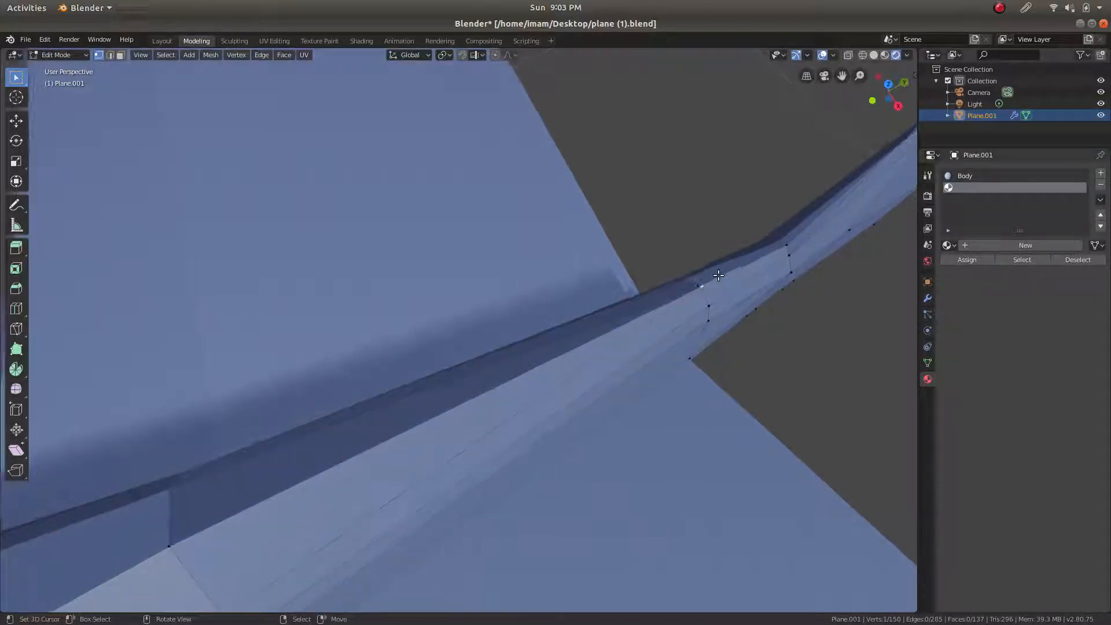
Merge the two overlapping top ridge vertices just ahead of the tail fin using At Last
key("KP_Decimal")
scroll(545, 342, "down", 5)
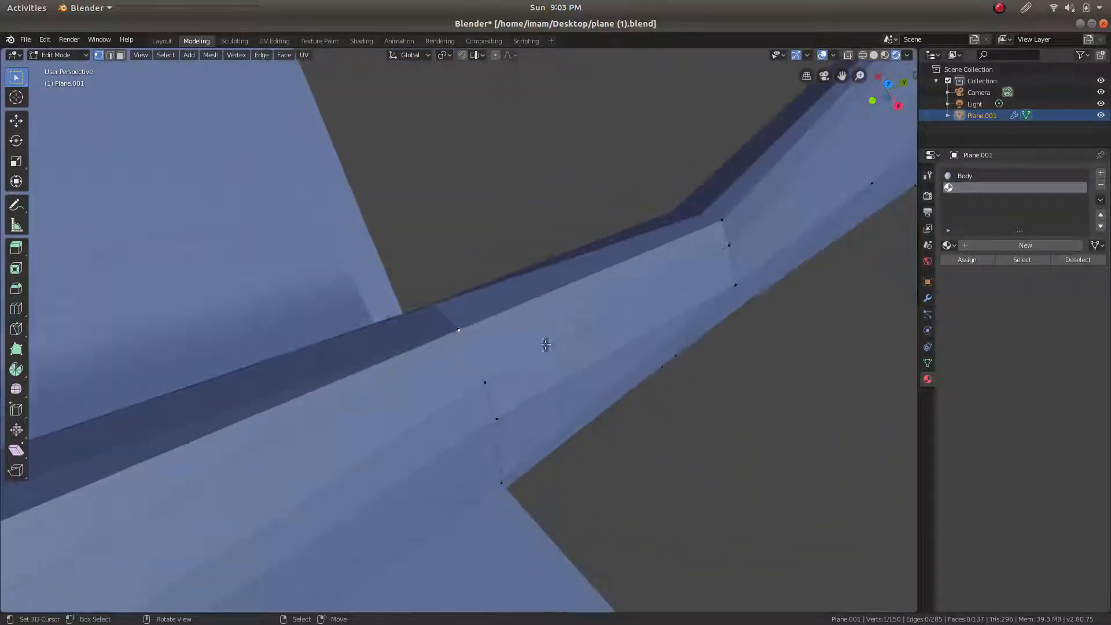
scroll(520, 339, "up", 8)
scroll(687, 330, "down", 4)
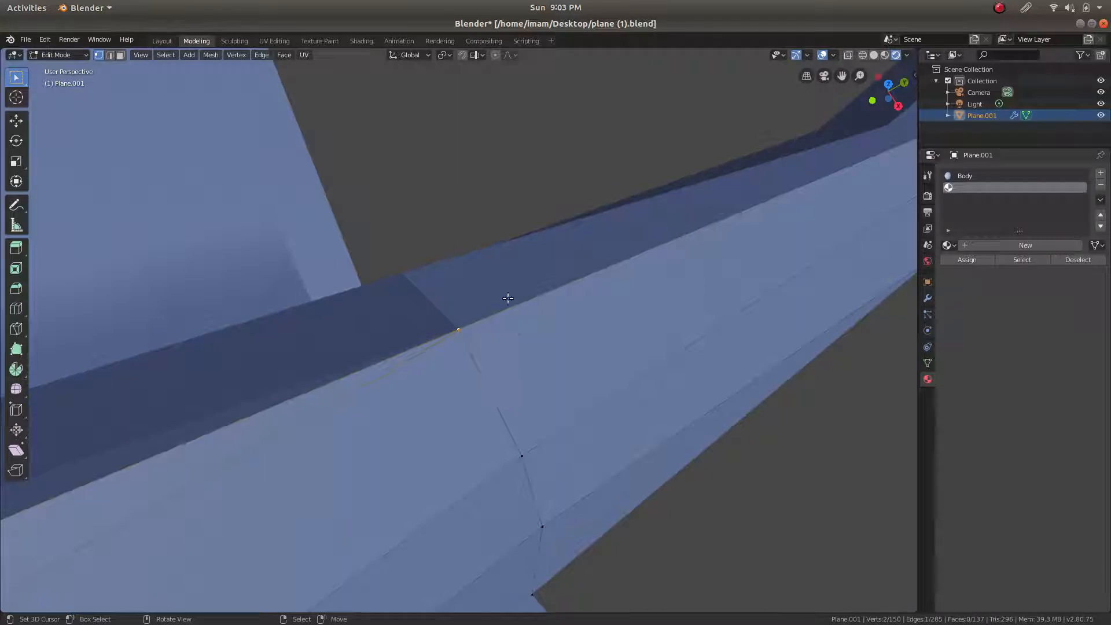
scroll(506, 299, "up", 4)
scroll(505, 301, "down", 4)
key("m")
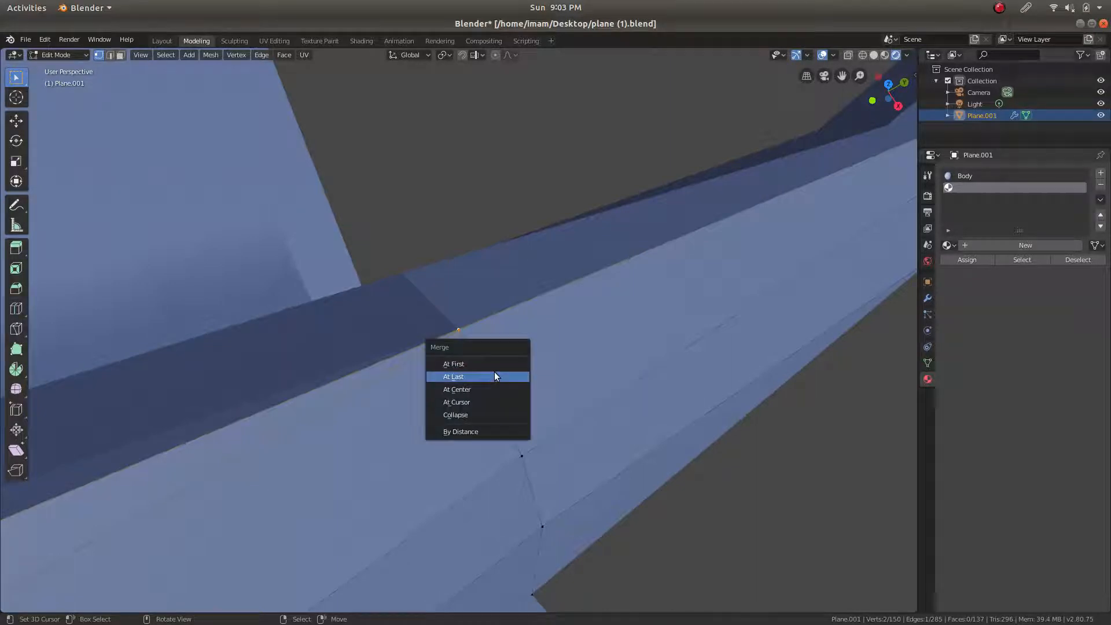
left_click(495, 376)
middle_click_drag(459, 364, 486, 324)
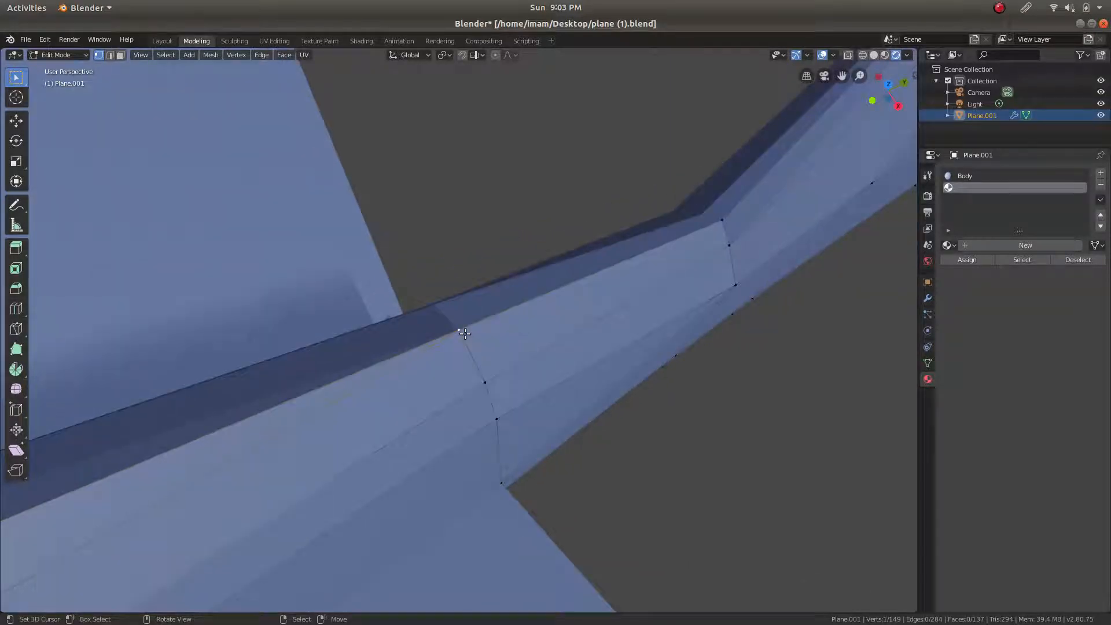
middle_click_drag(496, 364, 520, 342)
Select the top ridge path from the merged vertex ahead of the tail fin to the second edge column behind the nose tip
scroll(518, 344, "down", 4)
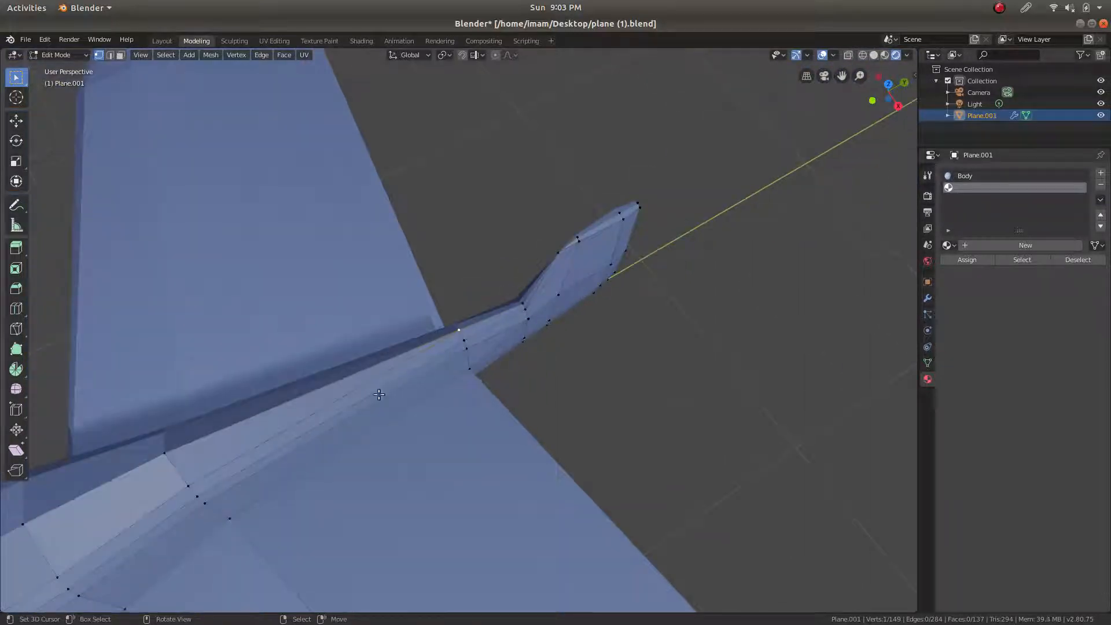
scroll(380, 395, "down", 5)
middle_click_drag(640, 314, 889, 144, "shift")
scroll(300, 430, "up", 5)
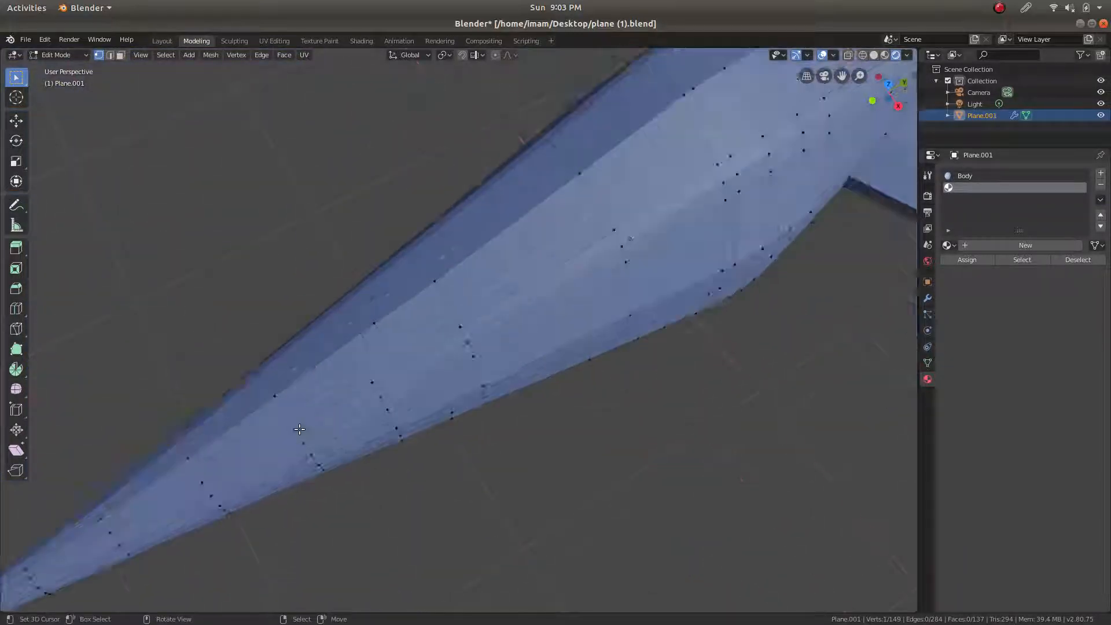
scroll(300, 429, "down", 3)
middle_click_drag(310, 400, 455, 331, "shift")
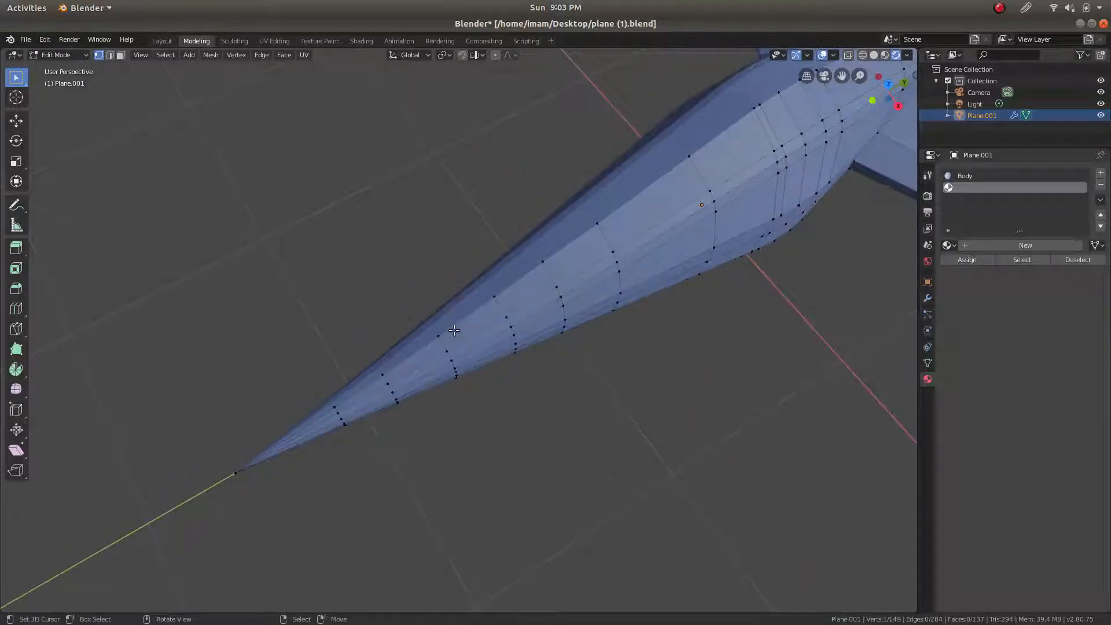
scroll(449, 345, "up", 4)
scroll(449, 345, "down", 3)
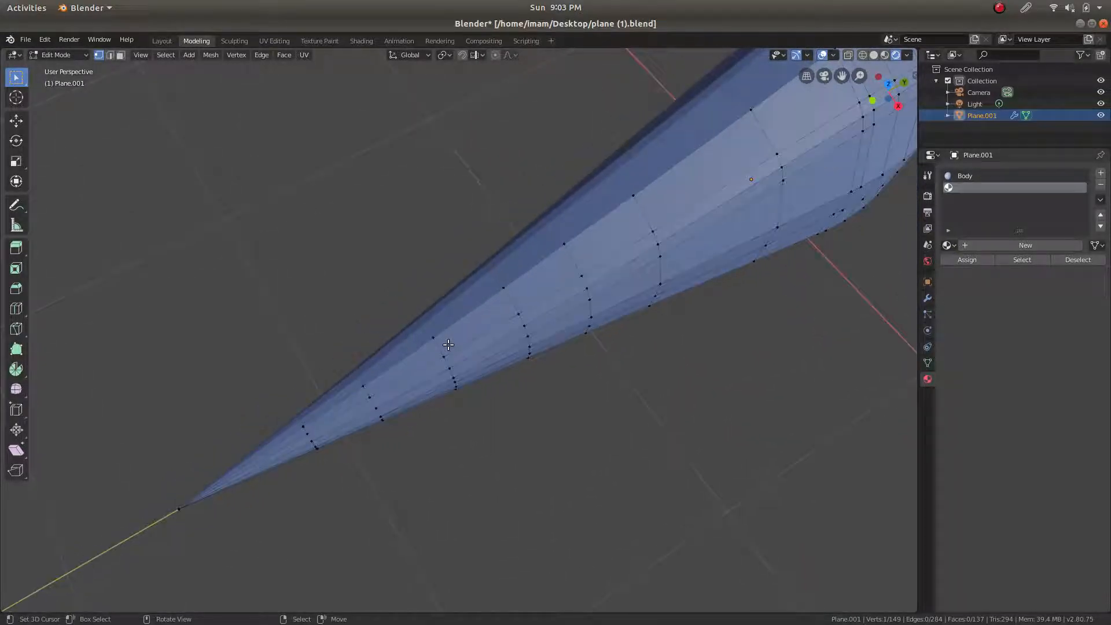
left_click(363, 387, "ctrl")
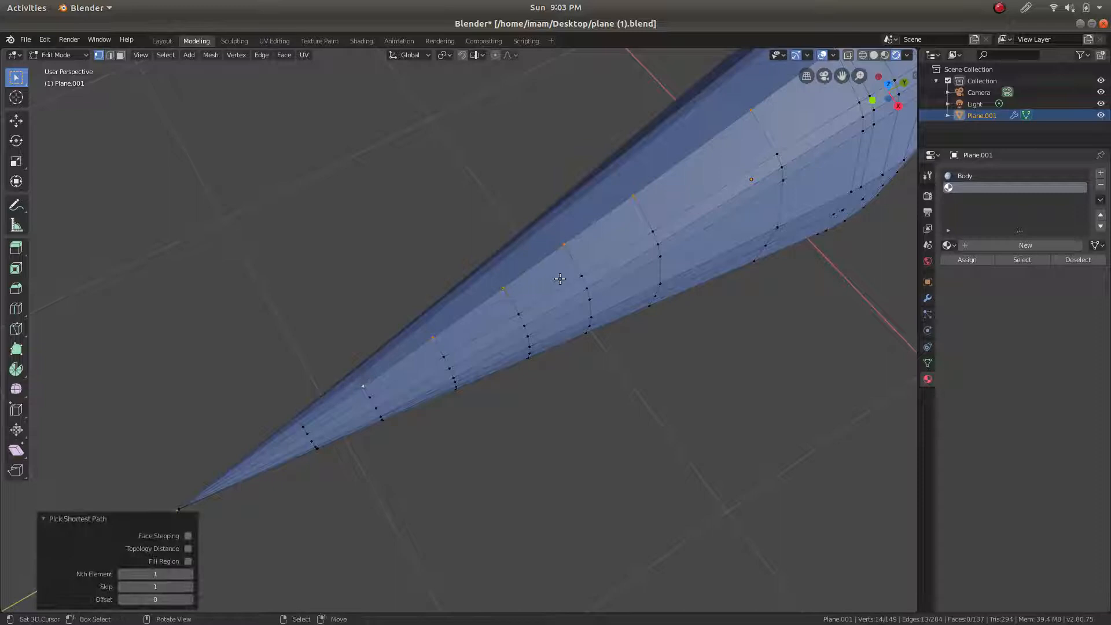
Bevel the selected top ridge path with 2 segments and a width of 0.0744 m
scroll(561, 279, "down", 5)
middle_click_drag(684, 168, 508, 275, "shift")
scroll(508, 275, "up", 2)
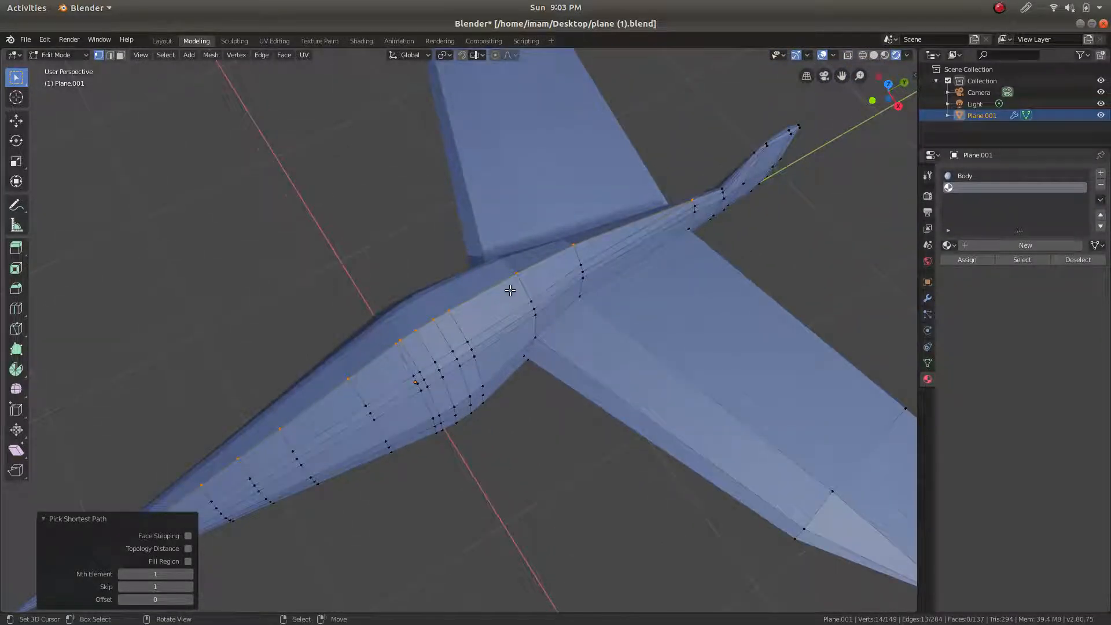
scroll(510, 290, "up", 1)
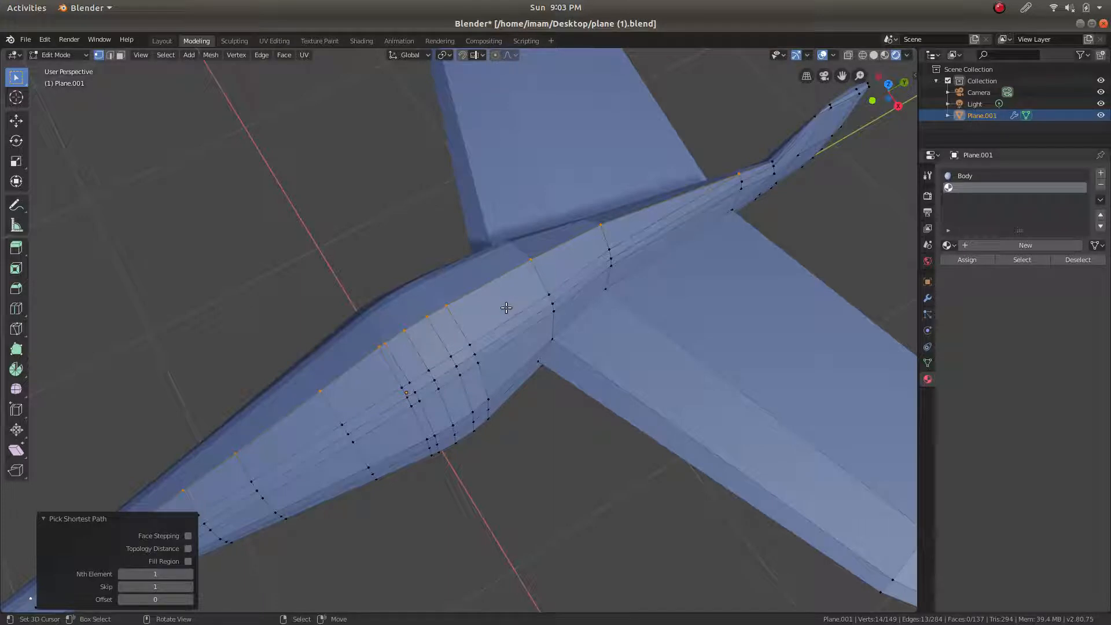
key("ctrl+b")
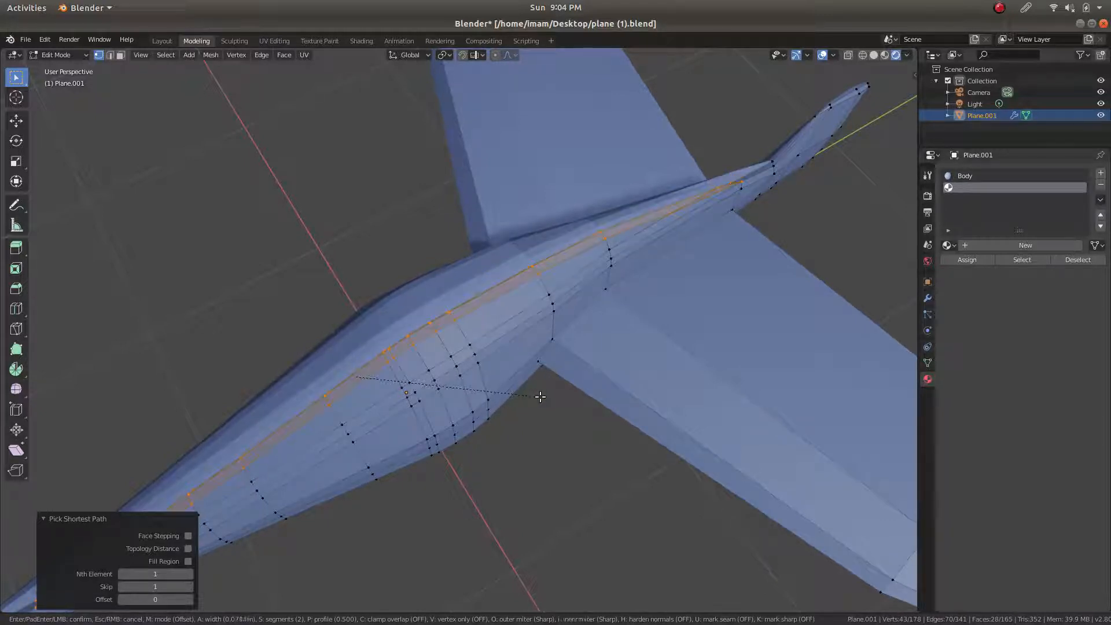
left_click(671, 218)
scroll(531, 268, "up", 5)
scroll(533, 271, "down", 3)
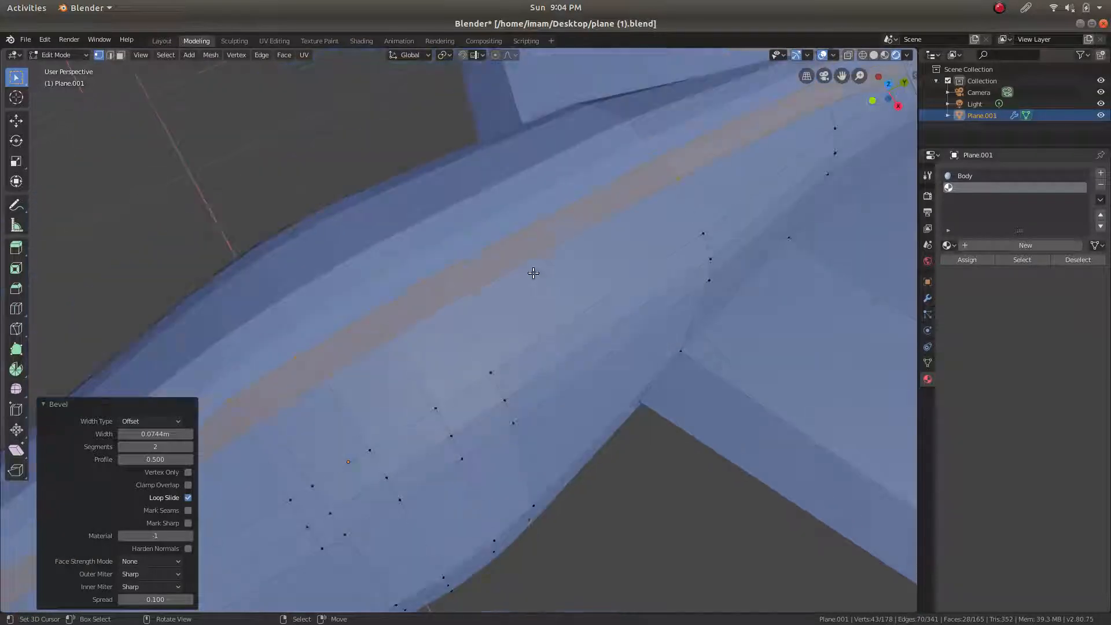
middle_click_drag(654, 251, 721, 258)
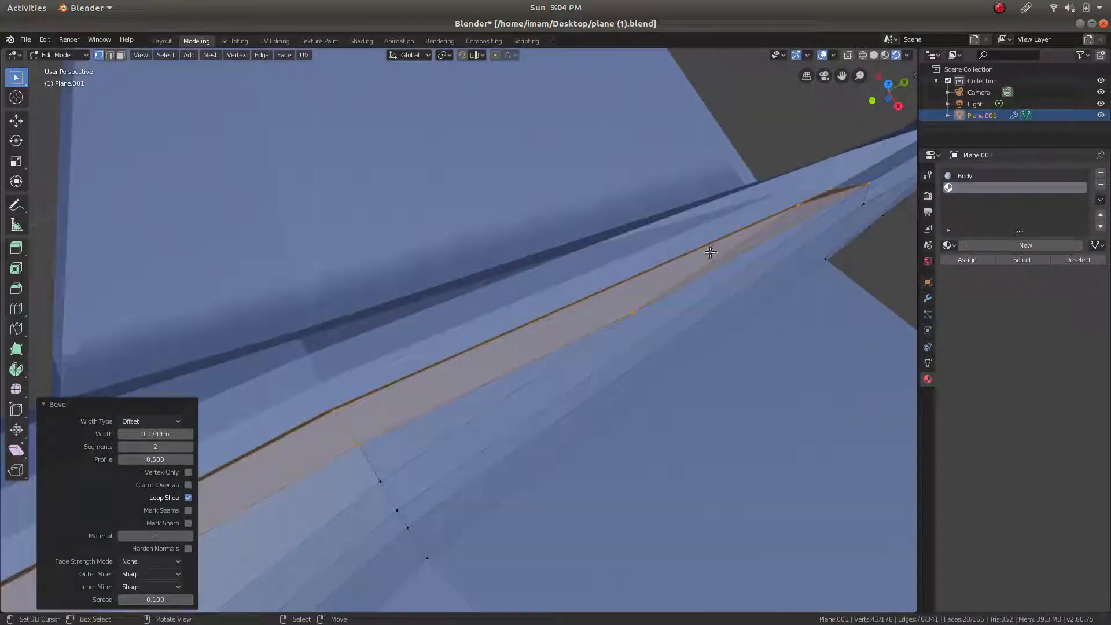
scroll(720, 261, "down", 2)
middle_click_drag(479, 327, 672, 200, "shift")
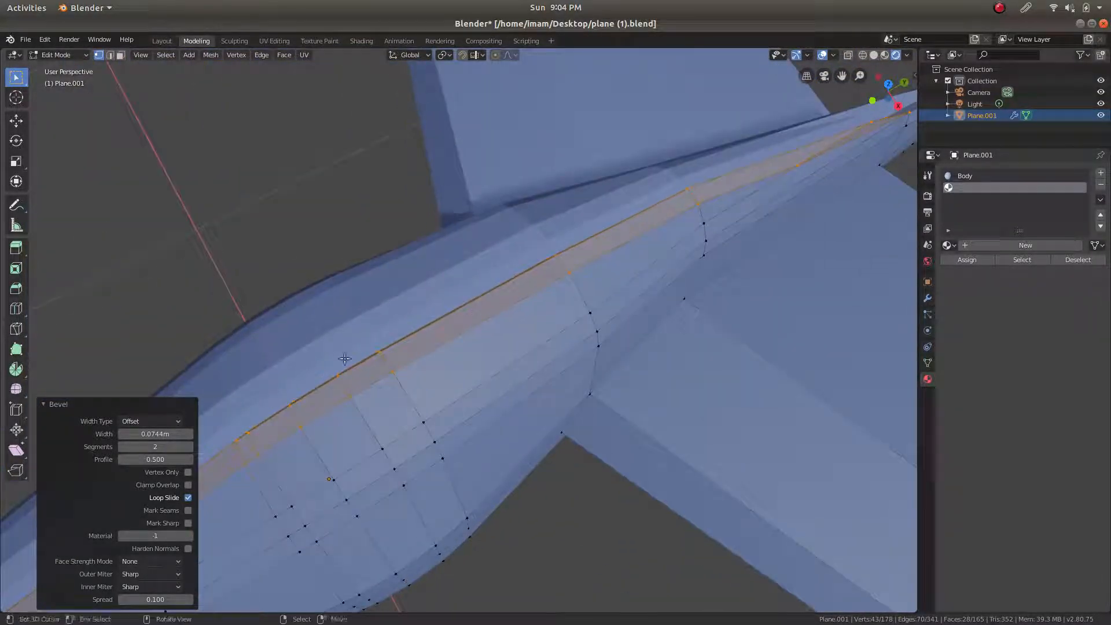
Toggle Clamp Overlap on and off, set the top ridge bevel's width to 0.12 m, and inspect the ridge from the nose
left_click(187, 486)
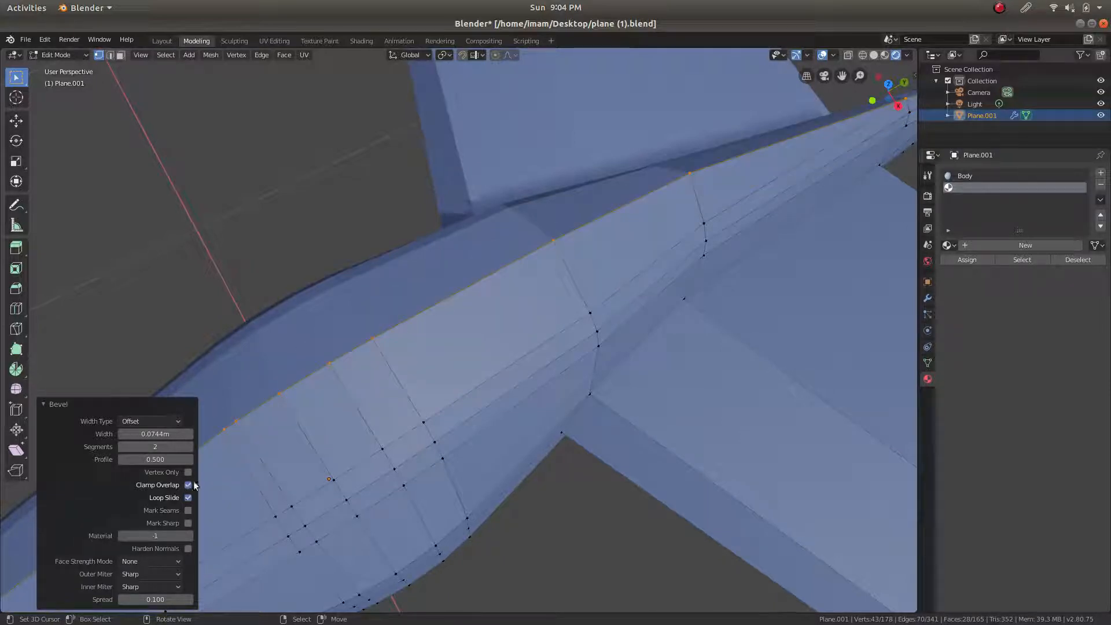
mouse_move(169, 435)
left_mouse_down()
mouse_move(130, 434)
mouse_move(165, 434)
left_mouse_up()
left_click(188, 485)
scroll(457, 353, "down", 3)
middle_click_drag(458, 353, 746, 199, "shift")
left_click_drag(168, 438, 130, 438)
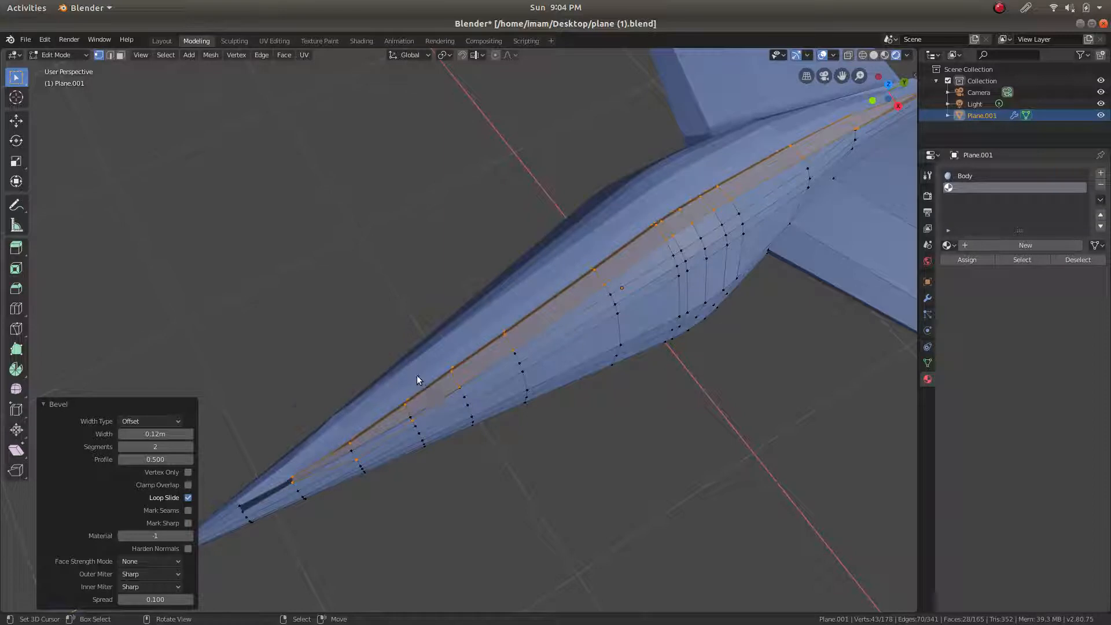
scroll(416, 375, "up", 3)
scroll(452, 397, "down", 2)
middle_click_drag(496, 400, 537, 321)
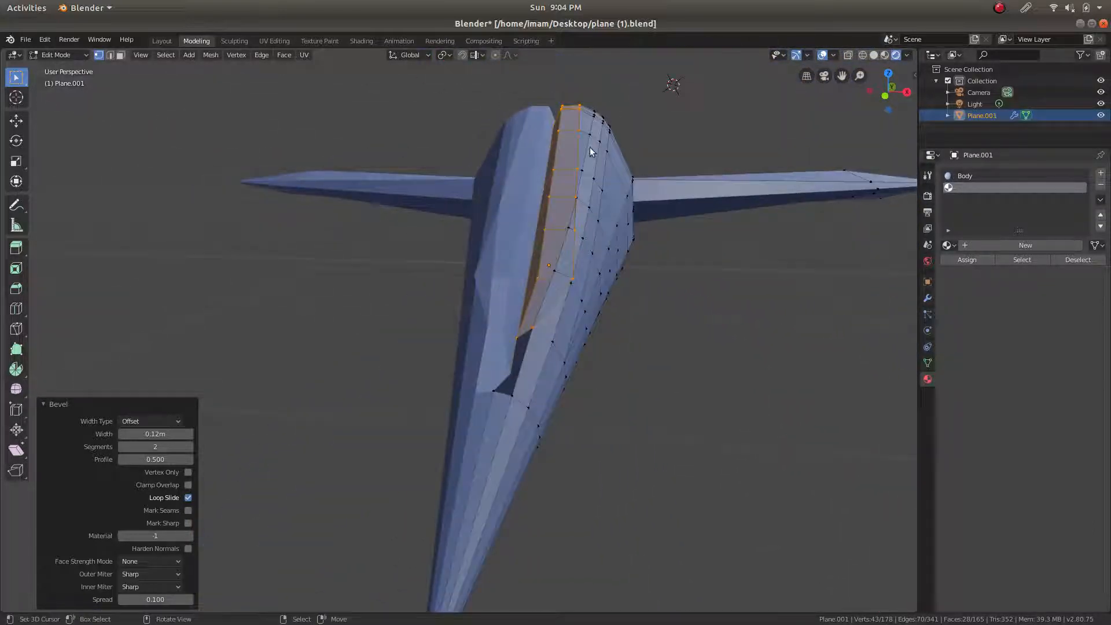
Inspect the beveled top ridge from the front and undo the bevel
scroll(568, 147, "down", 2)
middle_click_drag(539, 196, 515, 216)
scroll(516, 217, "up", 2)
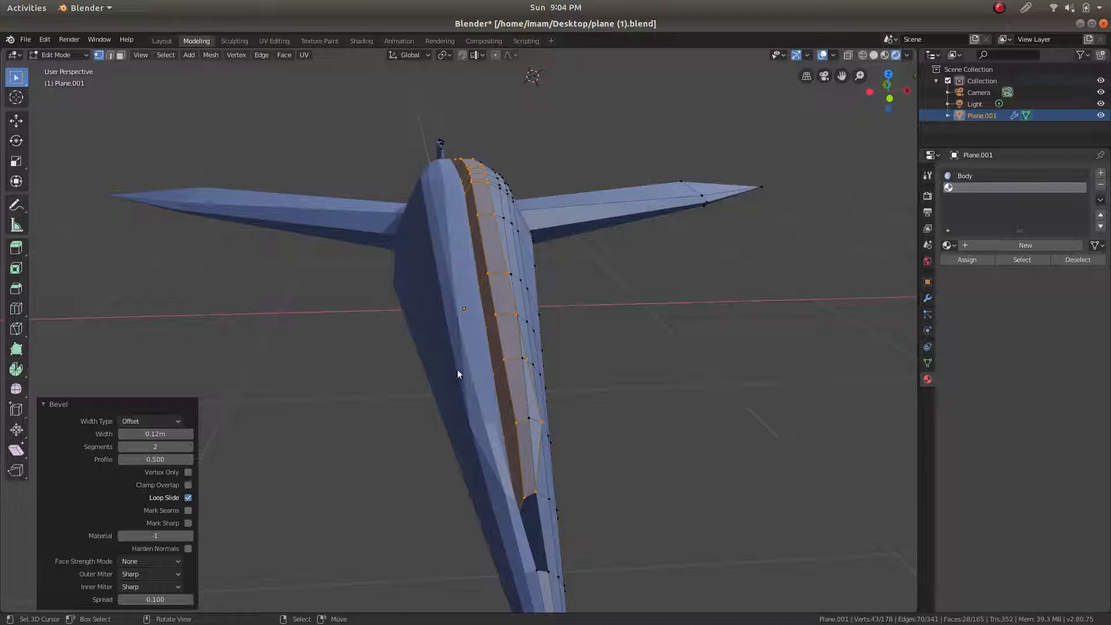
key("ctrl+z")
scroll(536, 347, "down", 1)
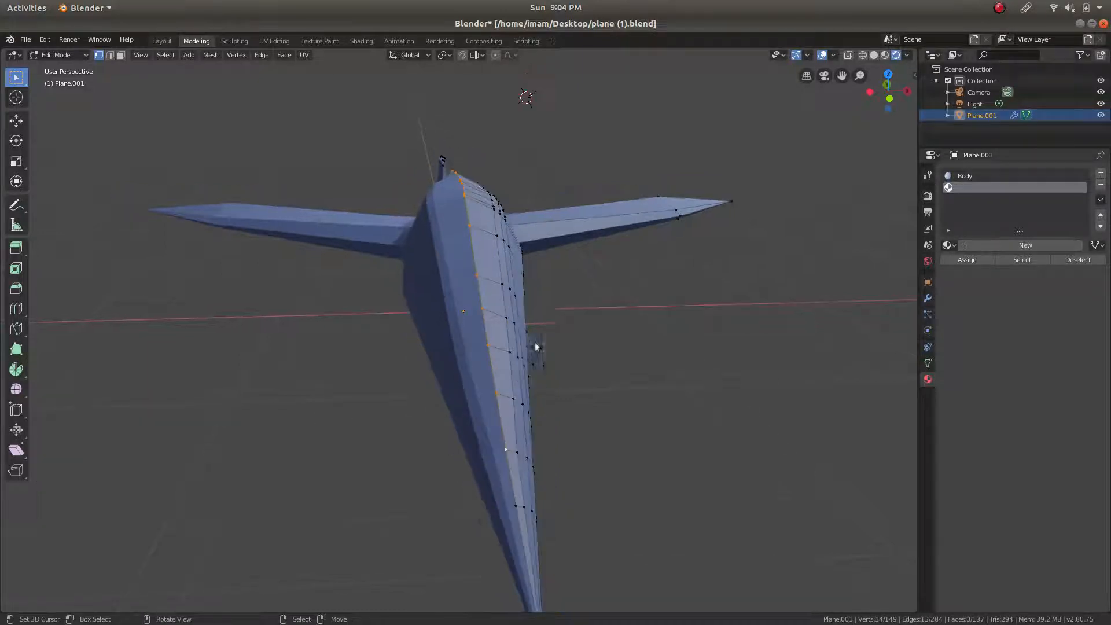
Try to select the shortest path from the nose tip vertex to the top ridge vertex just ahead of the tail fin
middle_click_drag(526, 404, 476, 389)
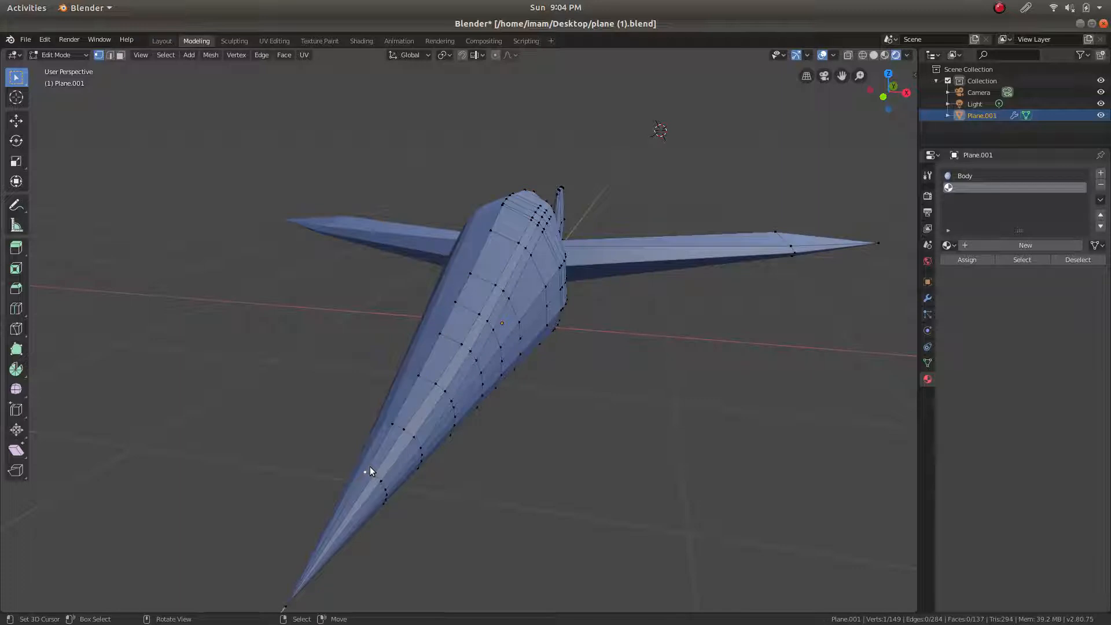
left_click(285, 605)
middle_click_drag(578, 162, 434, 264)
middle_click_drag(665, 395, 92, 288, "shift")
scroll(548, 405, "up", 3)
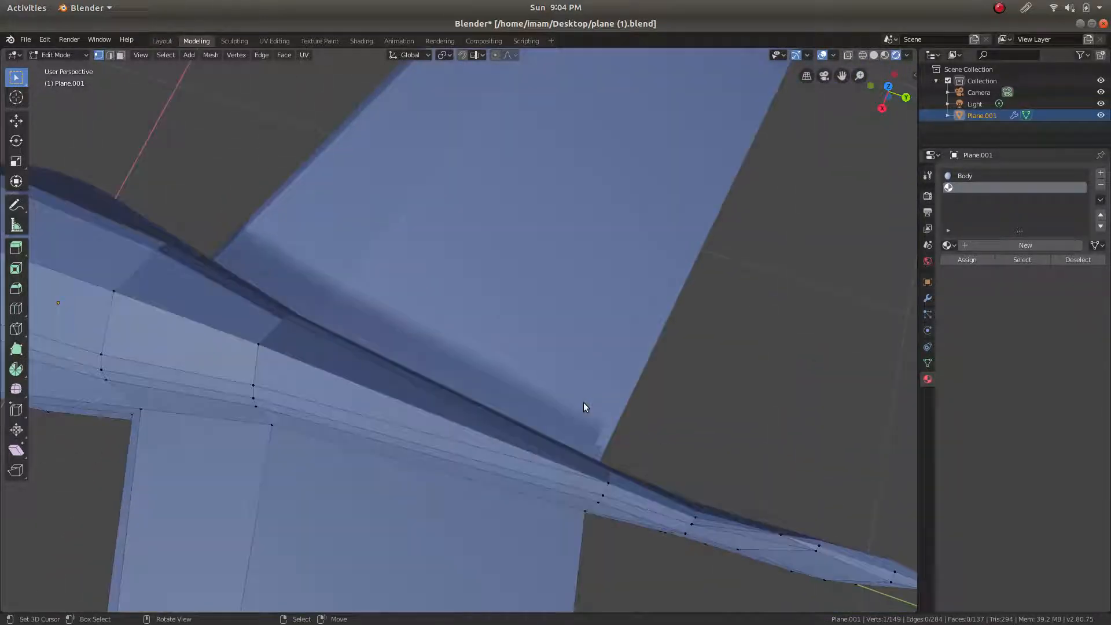
middle_click_drag(573, 451, 648, 433)
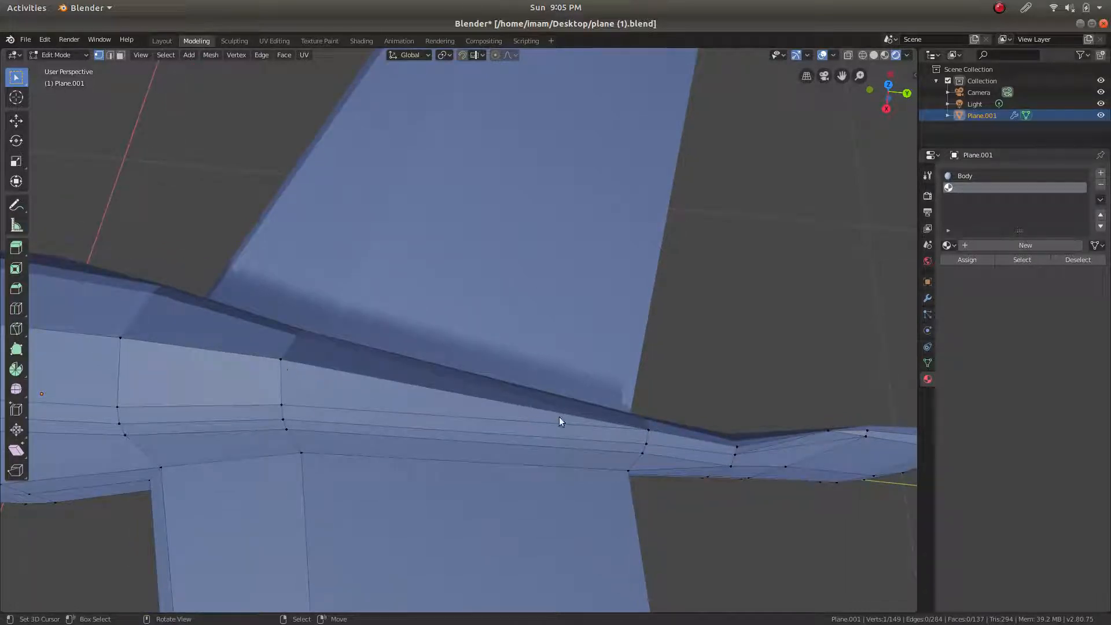
left_click(647, 432, "ctrl")
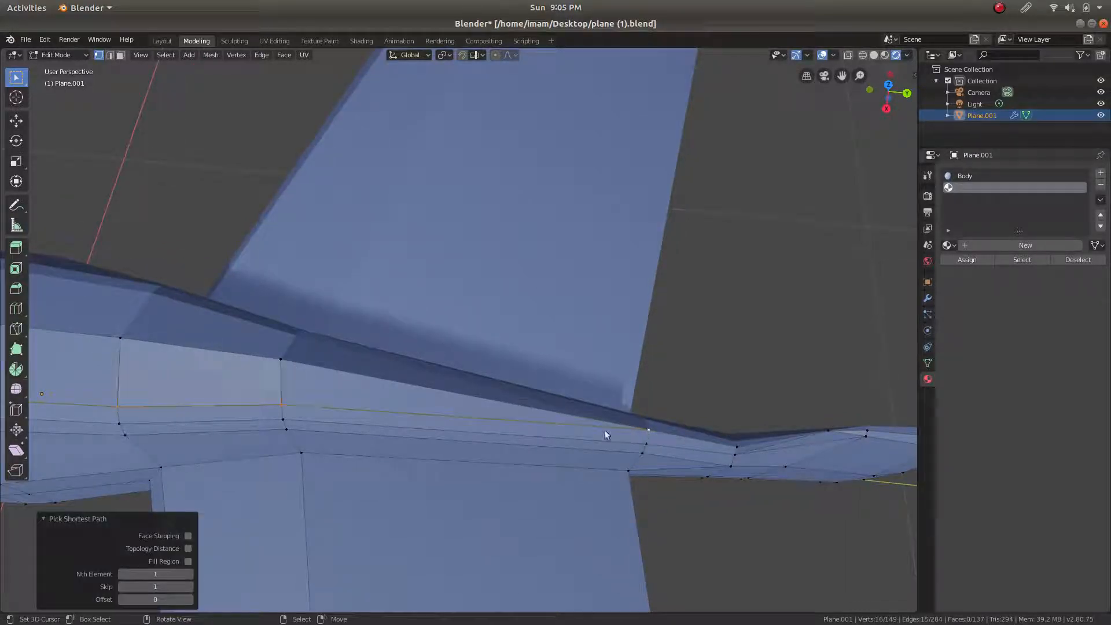
Select the top ridge path from the vertex ahead of the tail fin, through the ridge vertex above the wing, to the nose tip
scroll(578, 430, "down", 2)
middle_click_drag(260, 351, 359, 409, "shift")
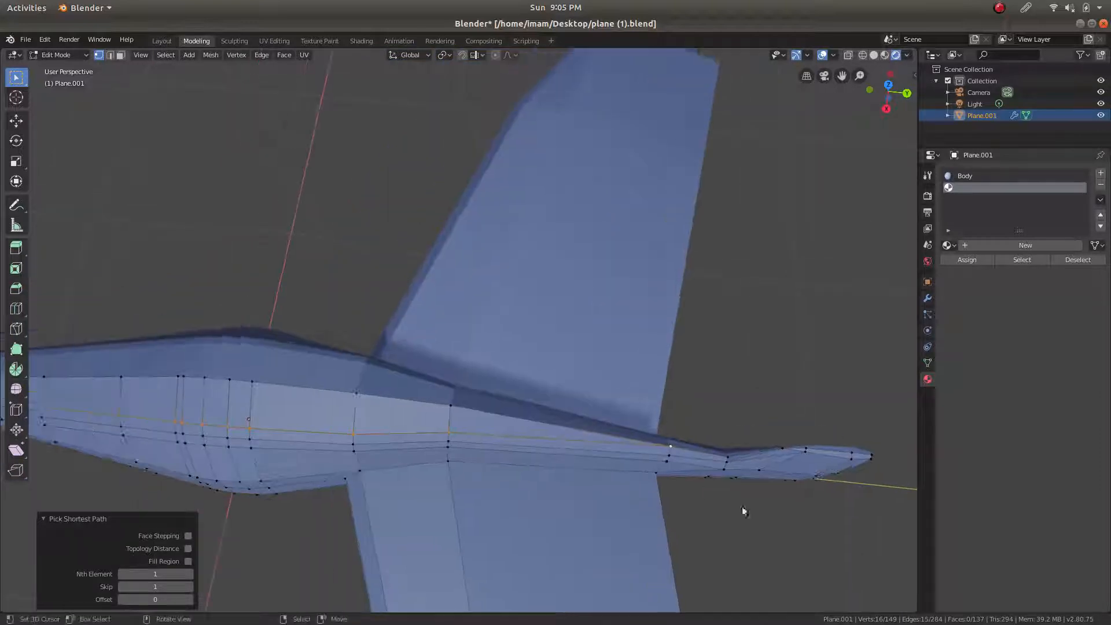
left_click(673, 445)
left_click(453, 402, "ctrl")
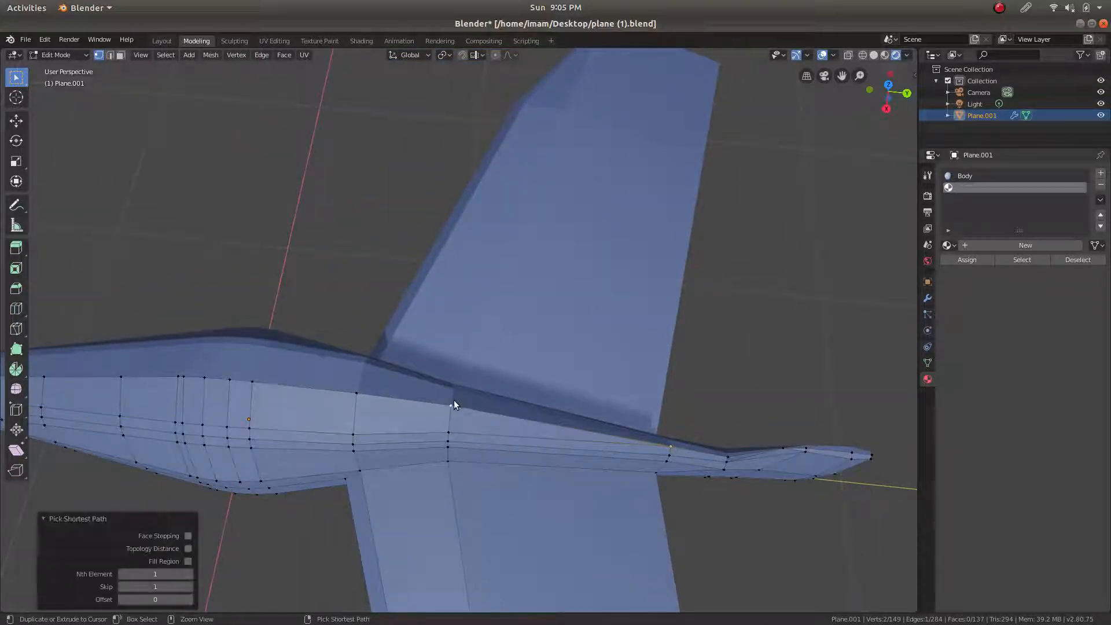
middle_click_drag(394, 439, 690, 466, "shift")
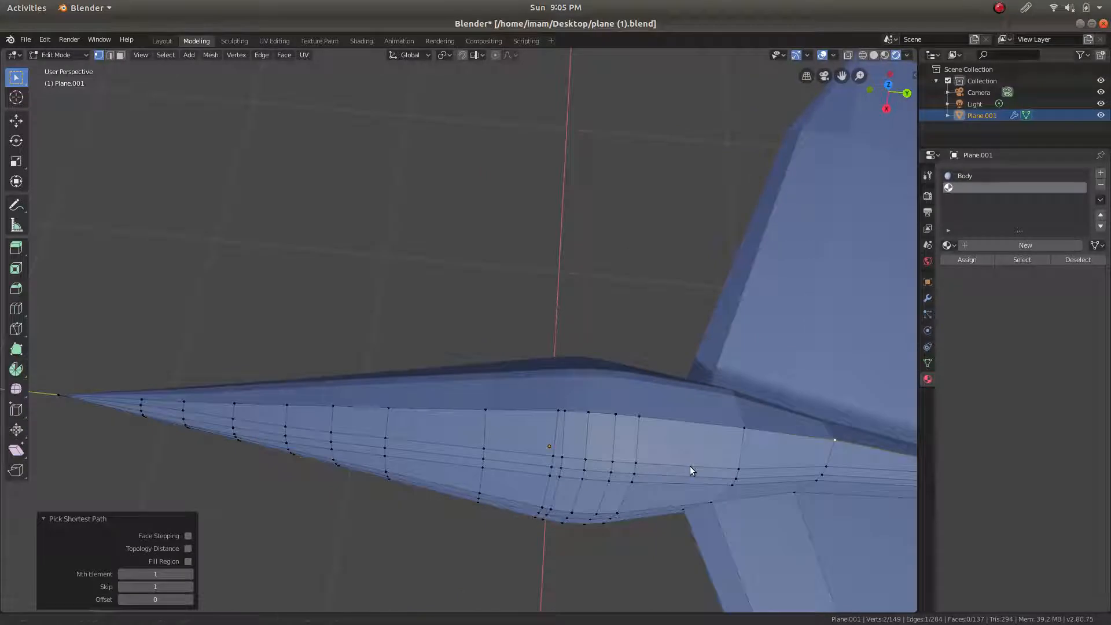
left_click(57, 397, "ctrl")
Mark the selected top ridge edges as a seam
middle_click_drag(579, 432, 612, 413)
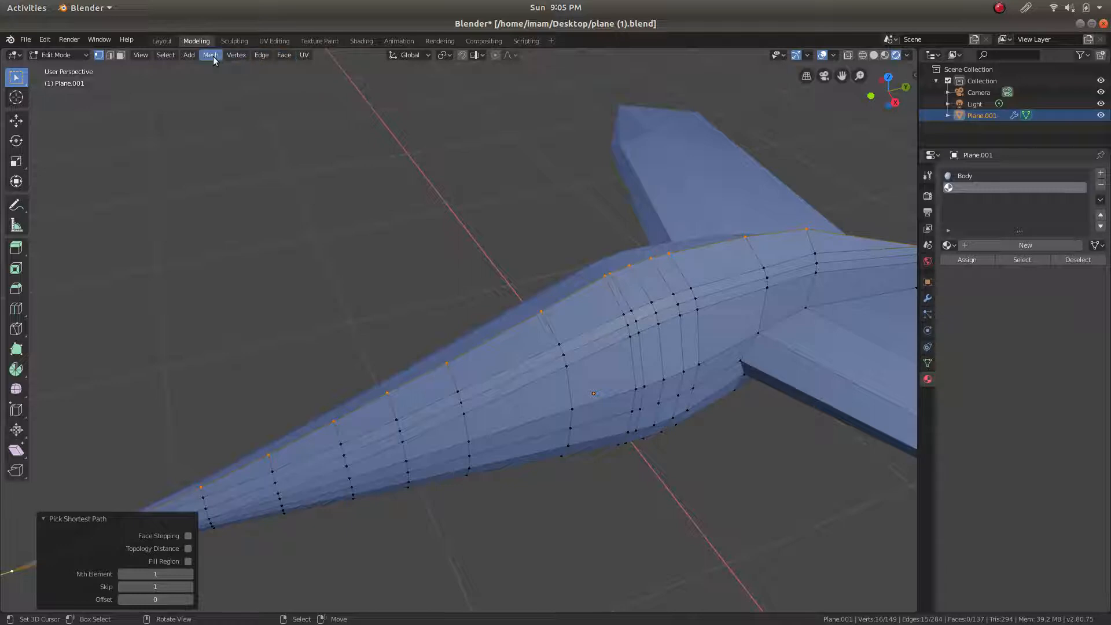
left_click(261, 56)
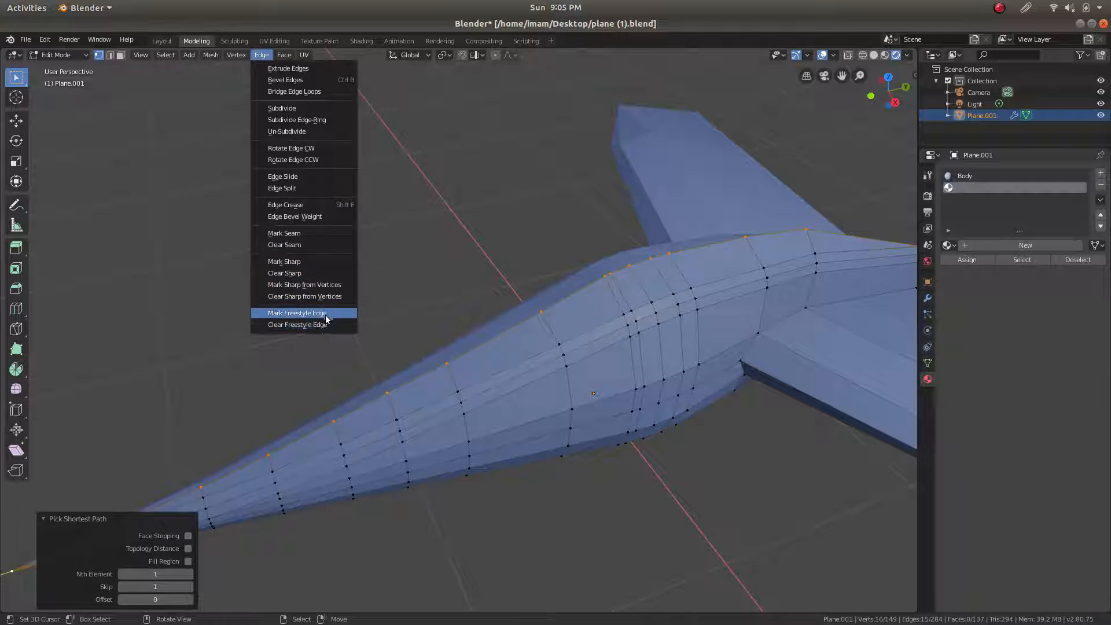
left_click(324, 234)
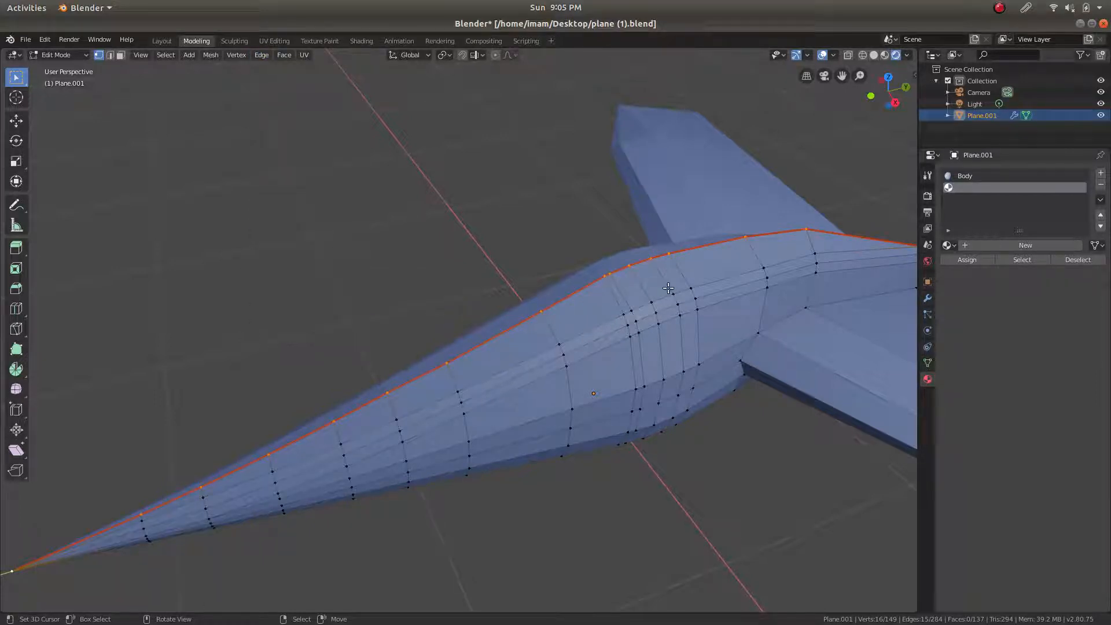
Select the top ridge path from the second edge column behind the nose tip to the vertex just ahead of the tail fin
middle_click_drag(639, 293, 507, 345)
scroll(507, 345, "down", 2)
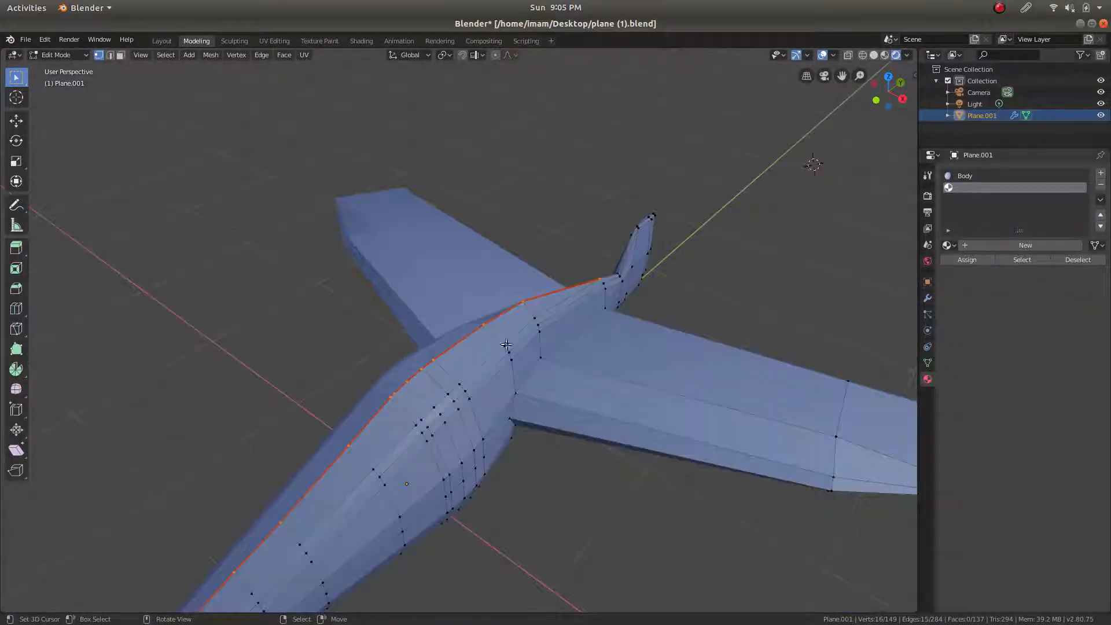
scroll(356, 482, "down", 1)
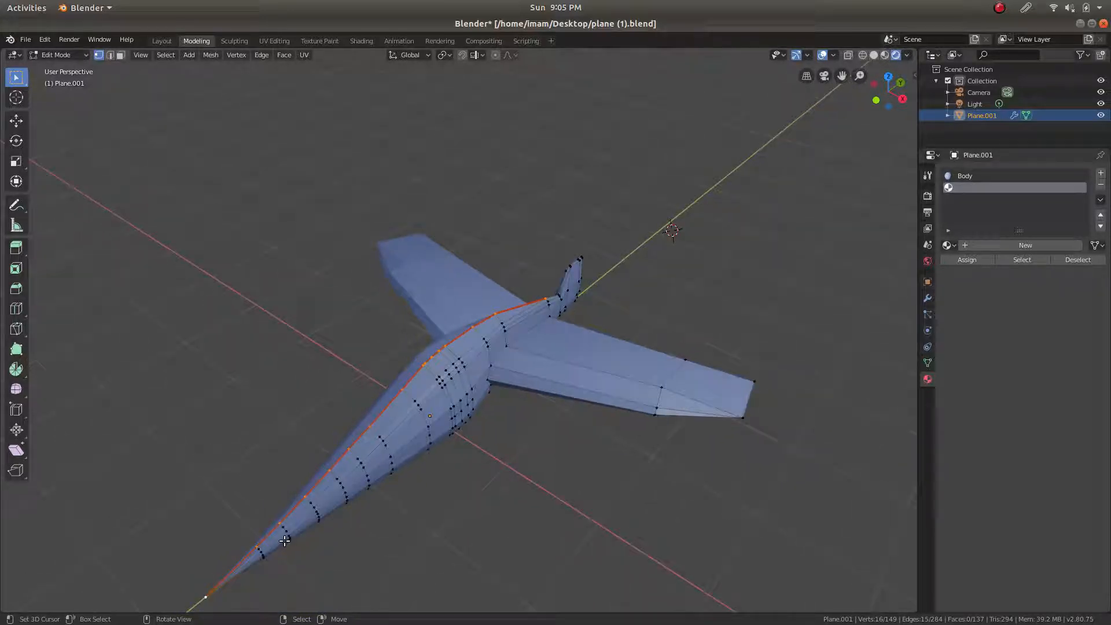
scroll(366, 454, "up", 3)
left_click(322, 495)
scroll(560, 292, "up", 4)
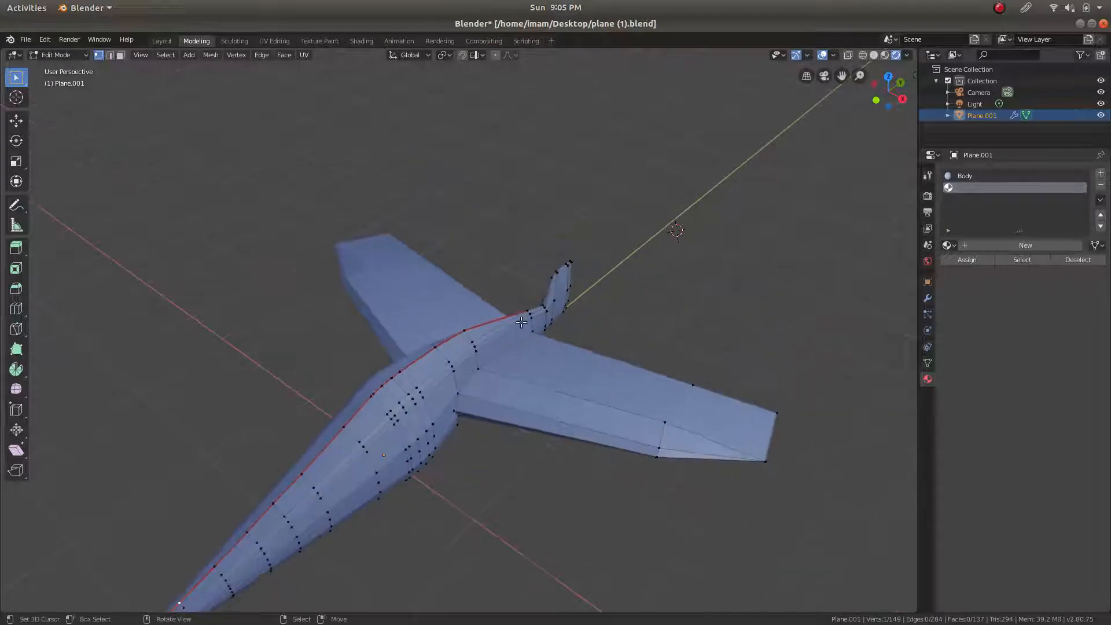
left_click(566, 298, "ctrl")
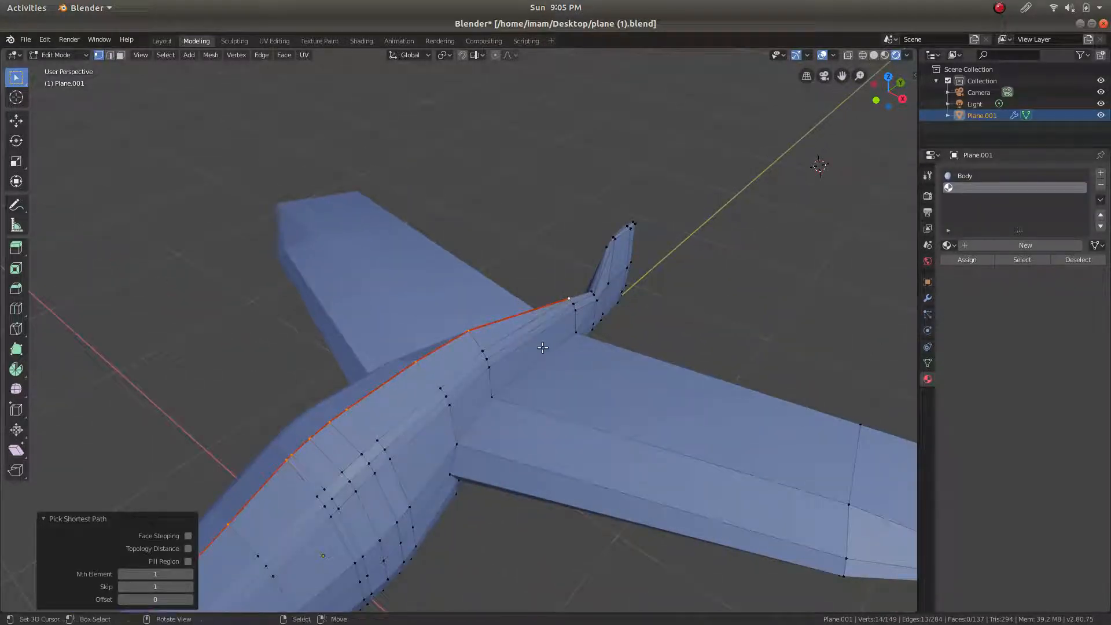
scroll(545, 347, "down", 3)
middle_click_drag(162, 367, 292, 271, "shift")
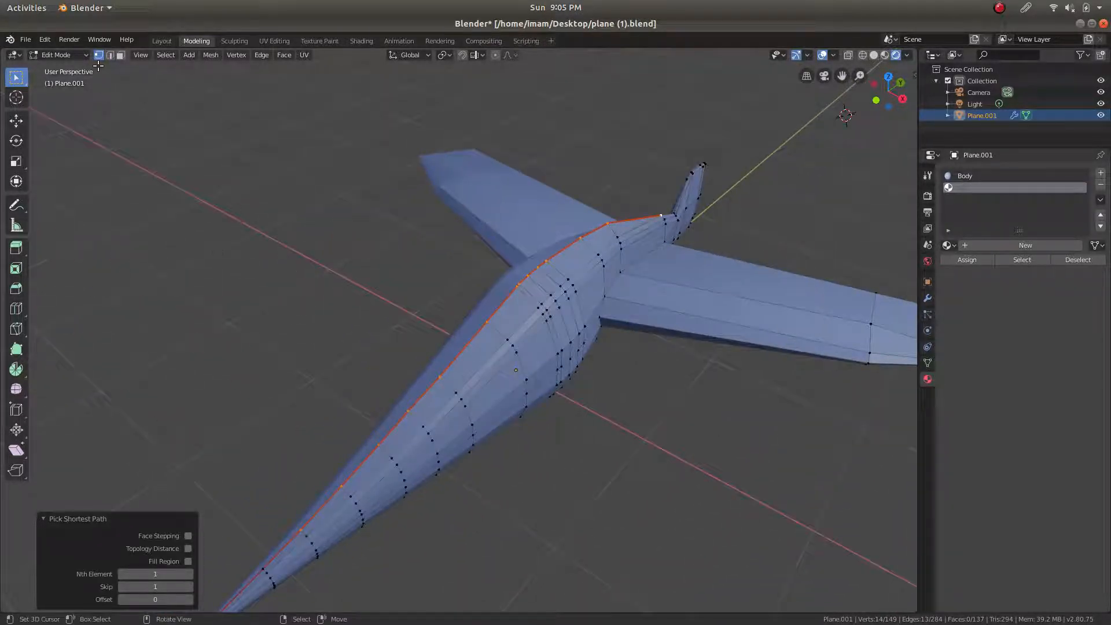
Switch to edge select mode and deselect the long rearmost ridge edge leading to the tail fin
left_click(110, 56)
middle_click_drag(556, 301, 533, 392)
scroll(685, 493, "up", 3)
scroll(684, 493, "up", 1)
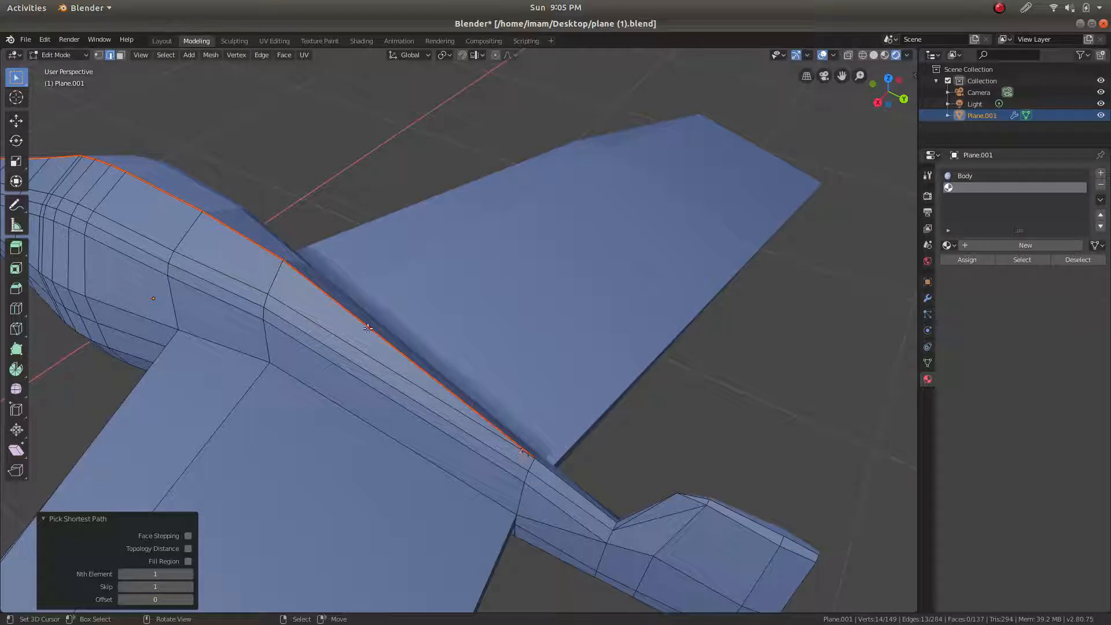
right_click(327, 300, "shift")
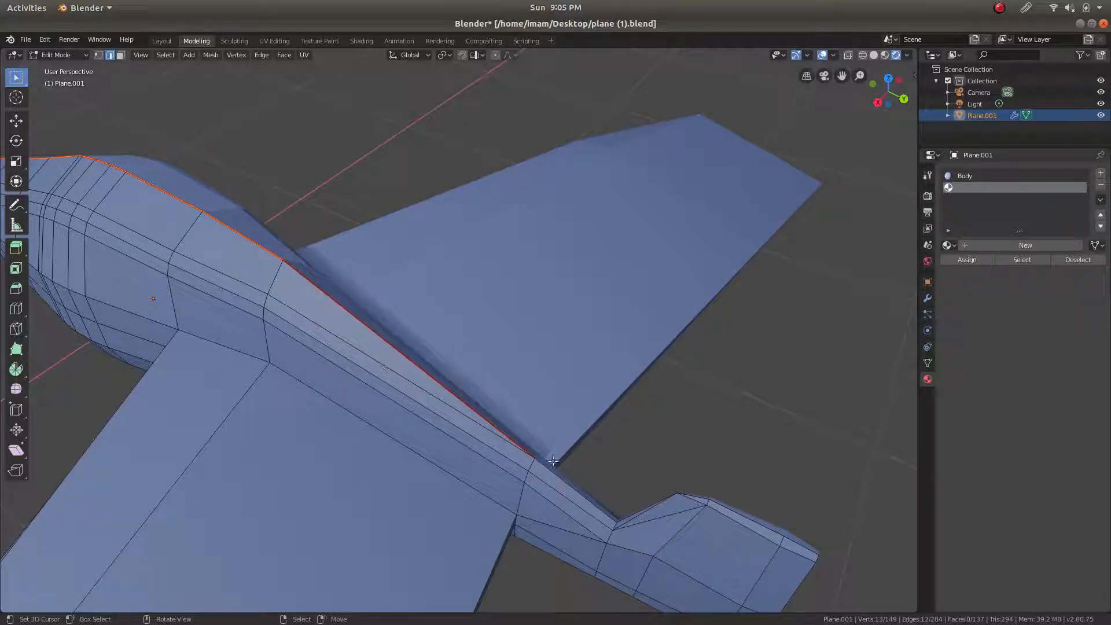
Try a 2-segment bevel with a width of 0.0676 m on the selected ridge edges and undo it
scroll(360, 355, "down", 4)
middle_click_drag(261, 283, 468, 352, "shift")
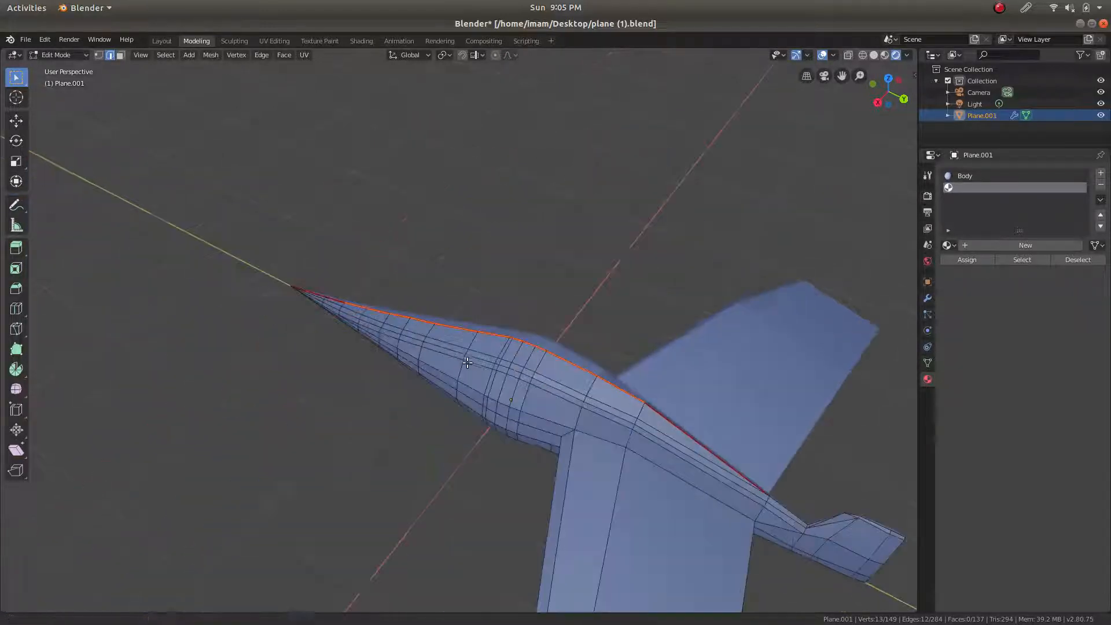
scroll(468, 352, "up", 1)
key("ctrl+b")
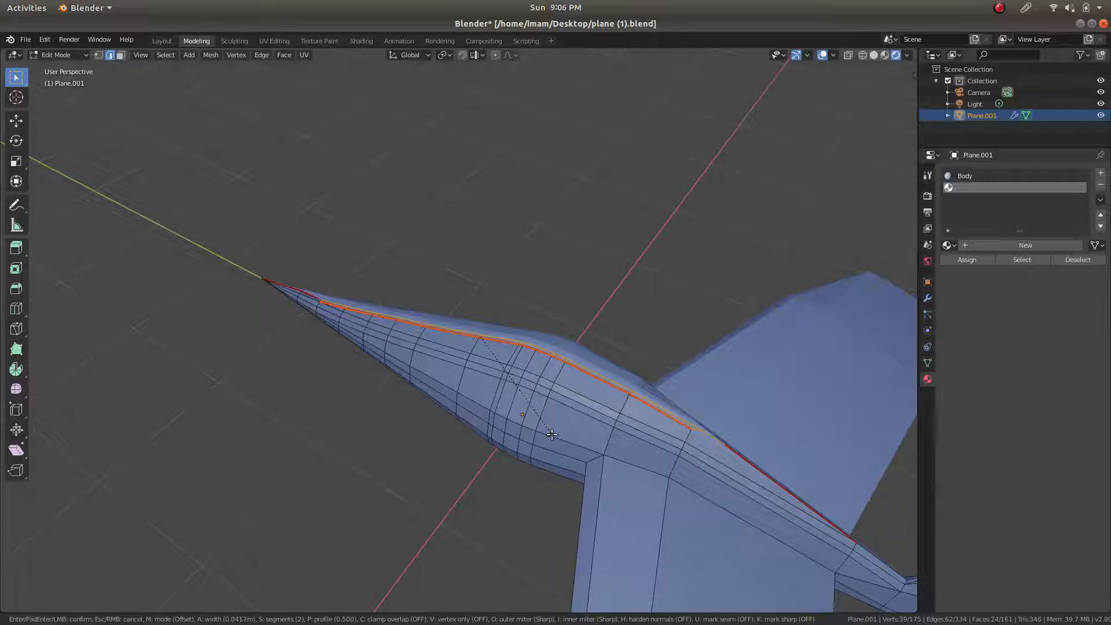
left_click(551, 440)
middle_click_drag(551, 439, 433, 411)
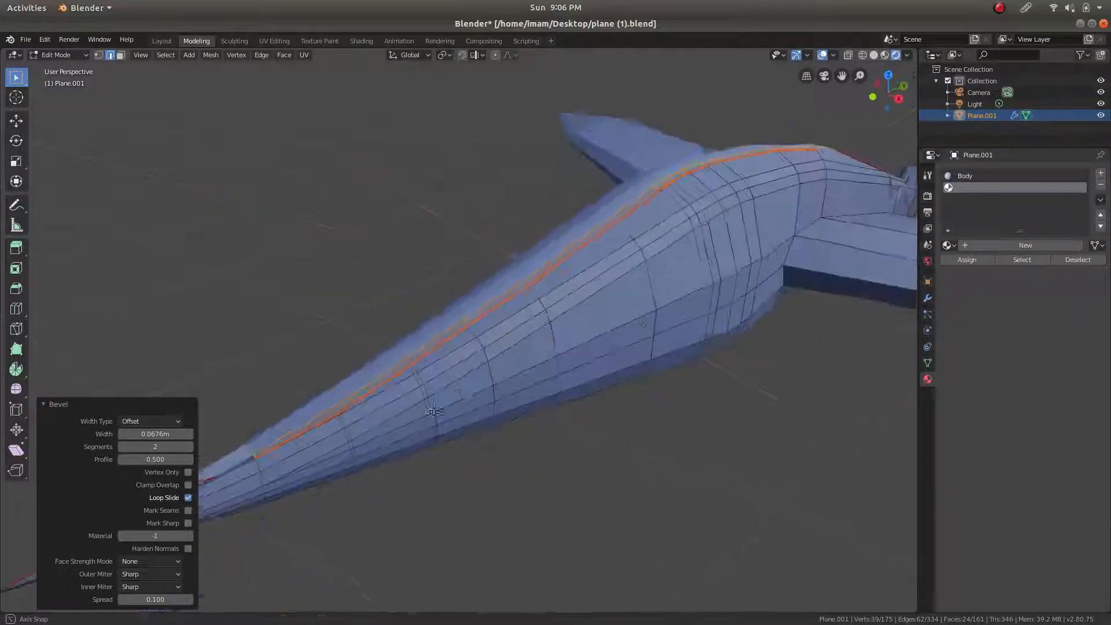
scroll(433, 411, "down", 5)
scroll(543, 304, "up", 5)
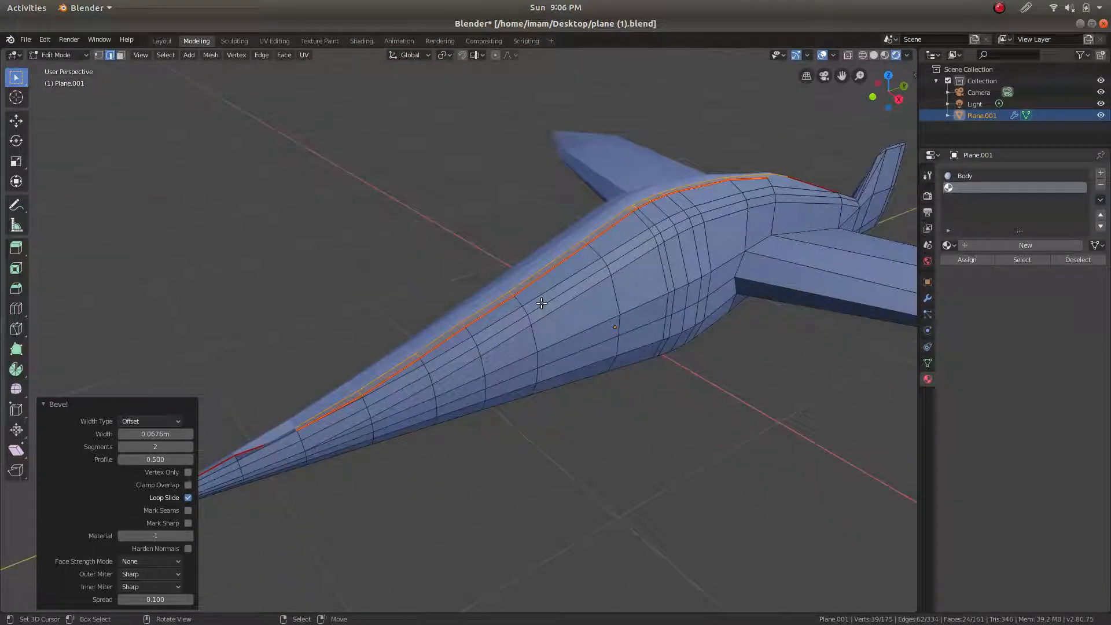
key("ctrl+z")
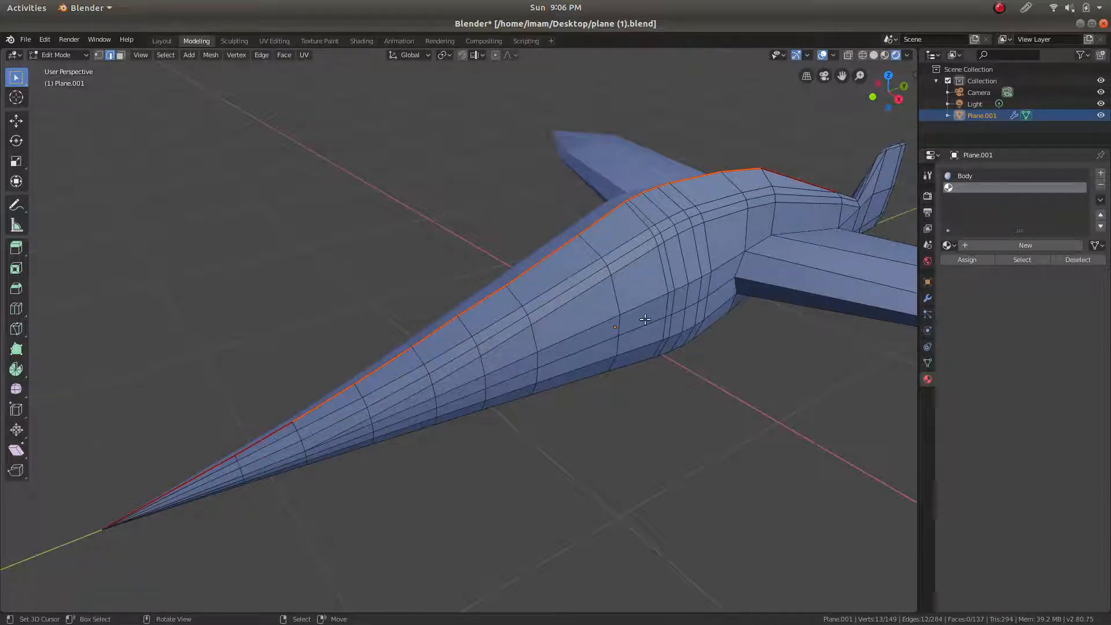
Bevel the selected ridge edges with 2 segments and a width of 0.0511 m, toggling Mark Seams and Loop Slide to compare
key("ctrl+b")
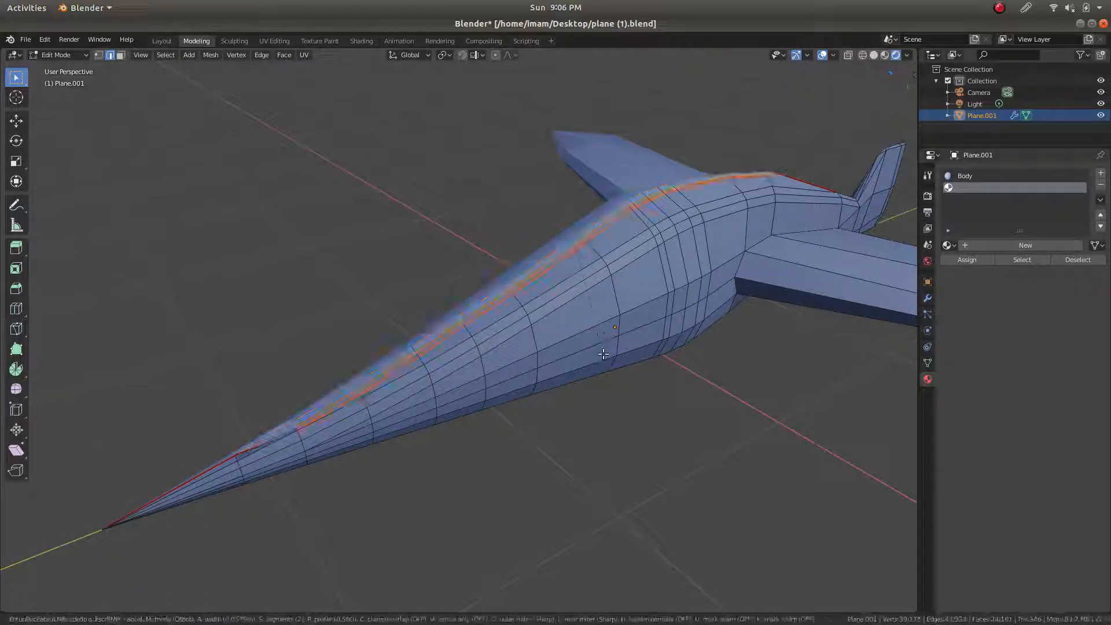
left_click(412, 412)
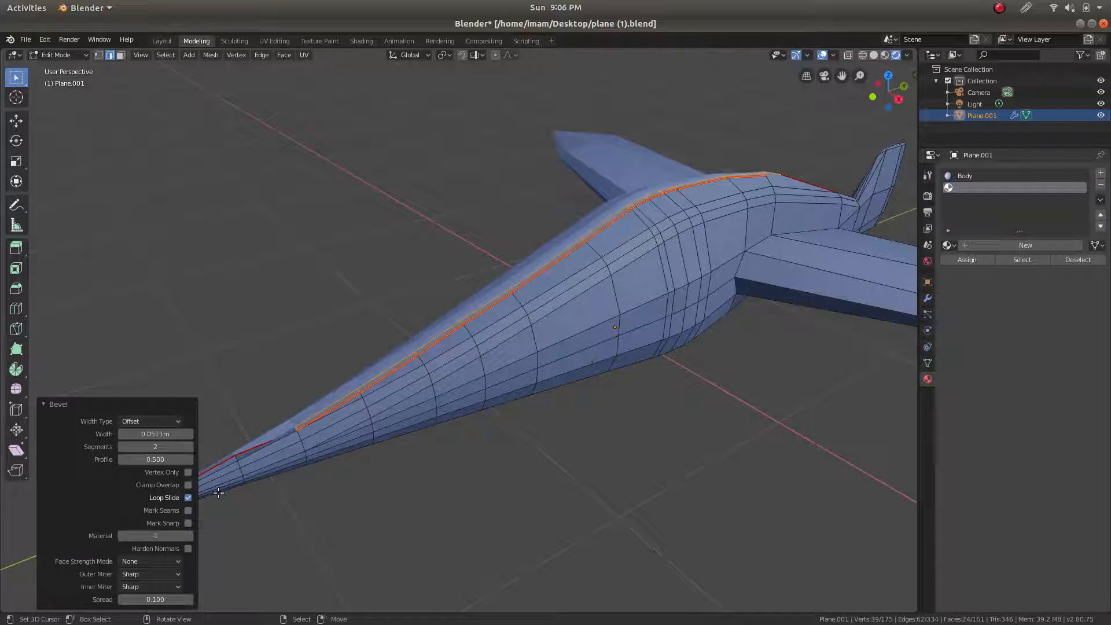
left_click(188, 511)
left_click(188, 497)
left_click(187, 496)
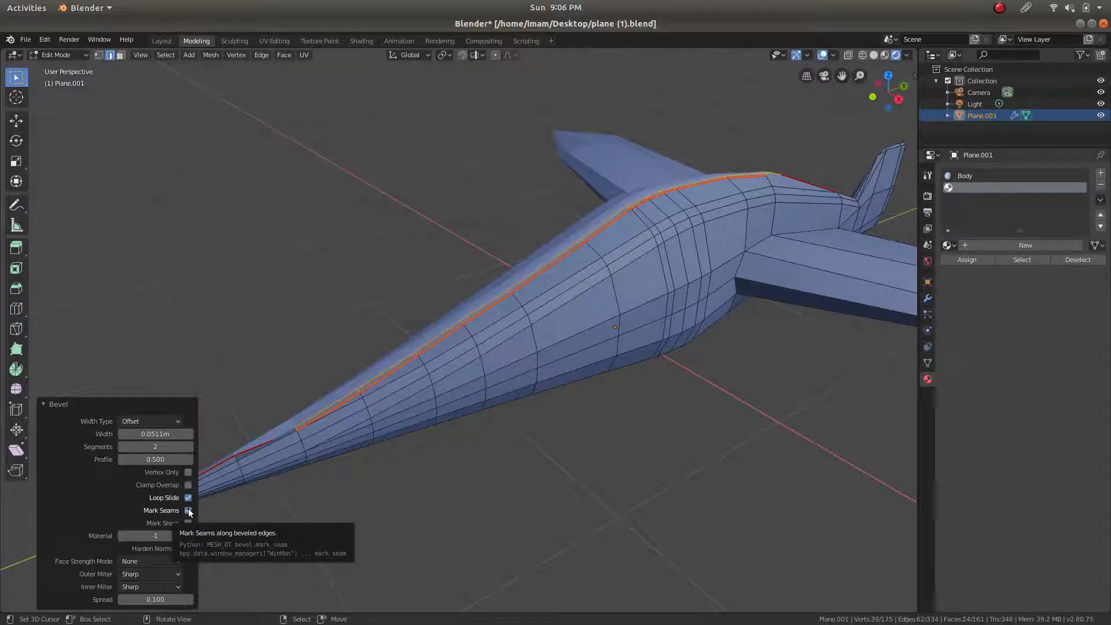
left_click(189, 510)
Enable Vertex Only for the ridge bevel and inspect the beveled corners along the fuselage
left_click(188, 473)
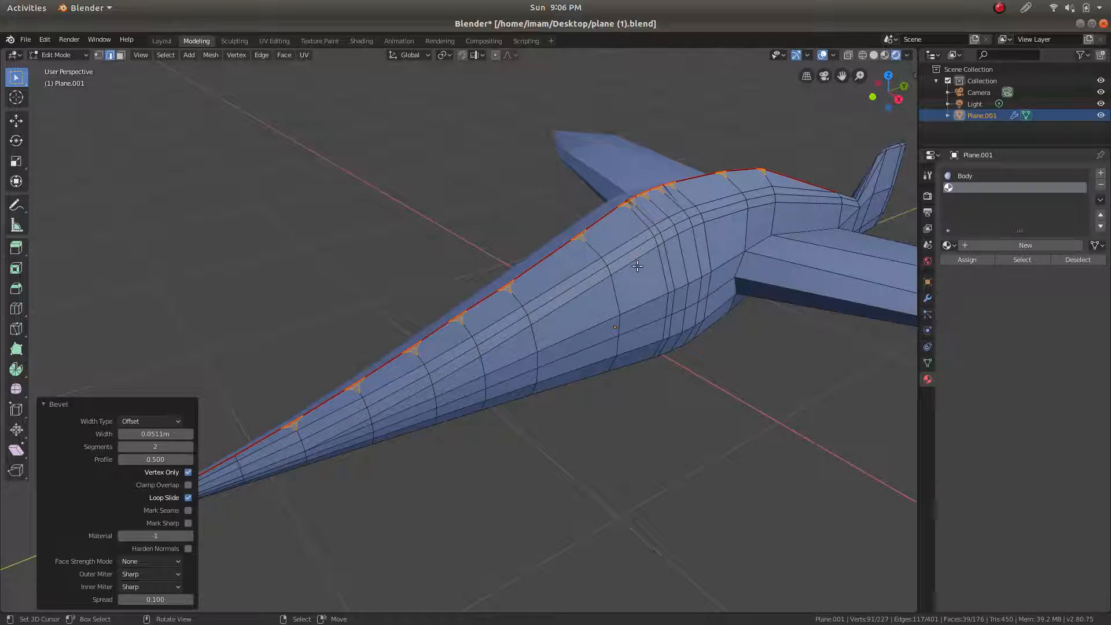
middle_click_drag(637, 266, 600, 243)
scroll(600, 243, "up", 5)
middle_click_drag(523, 278, 586, 279)
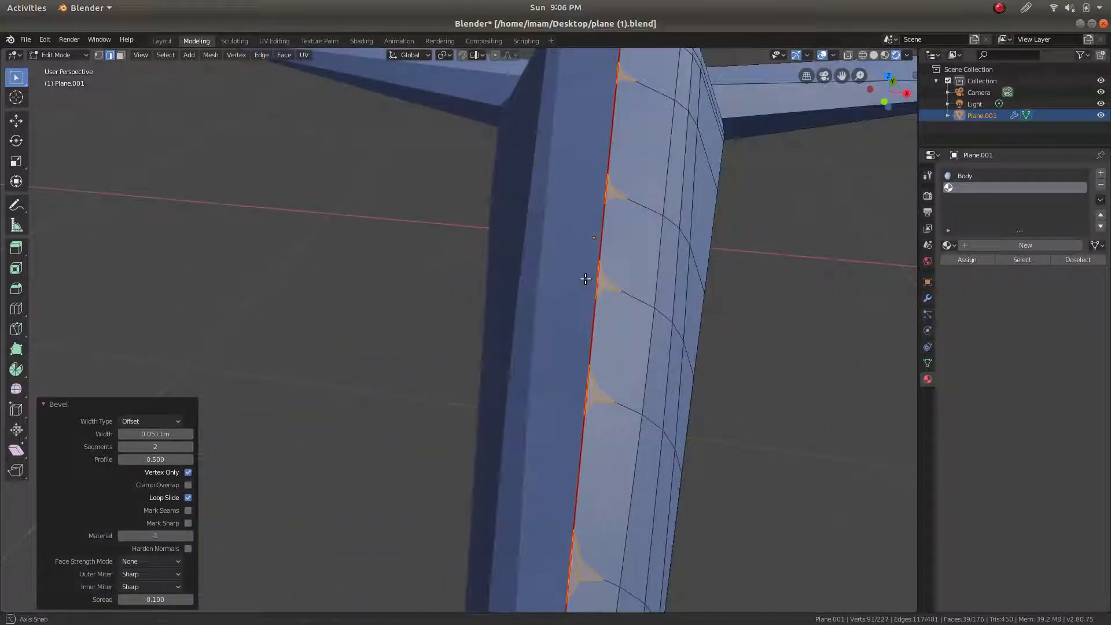
scroll(586, 279, "down", 4)
middle_click_drag(572, 203, 429, 197)
middle_click_drag(540, 290, 355, 353)
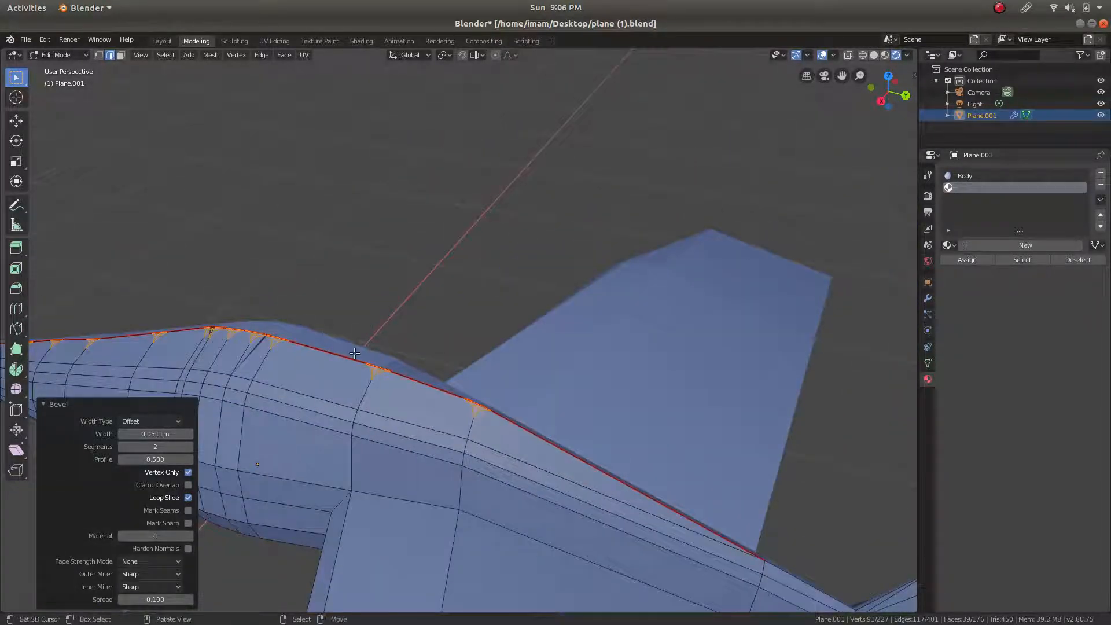
scroll(355, 353, "up", 2)
middle_click_drag(340, 397, 491, 387, "shift")
middle_click_drag(392, 355, 550, 415)
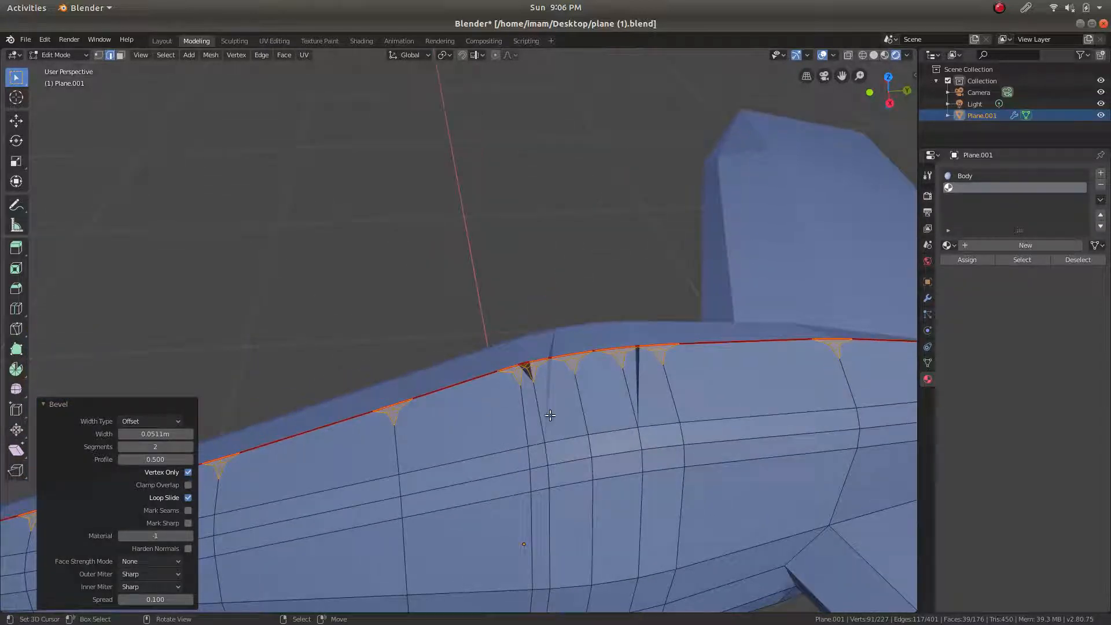
Enable Clamp Overlap for the ridge bevel and set its width to 0.291 m
left_click(188, 485)
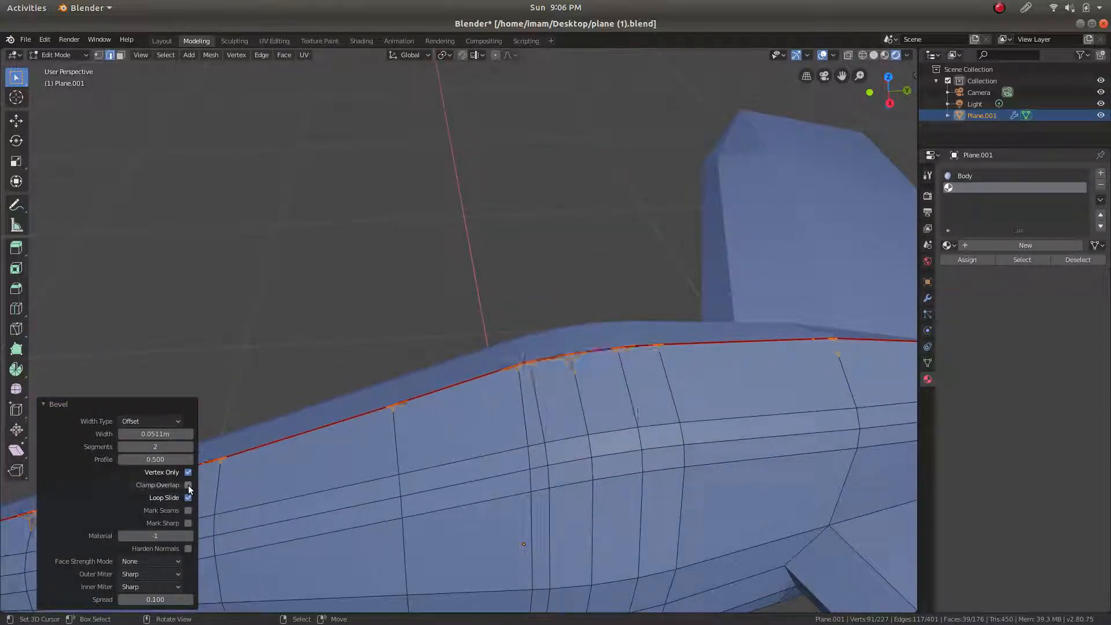
left_click(145, 435)
type("0.271")
key("Return")
middle_click_drag(381, 416, 186, 503)
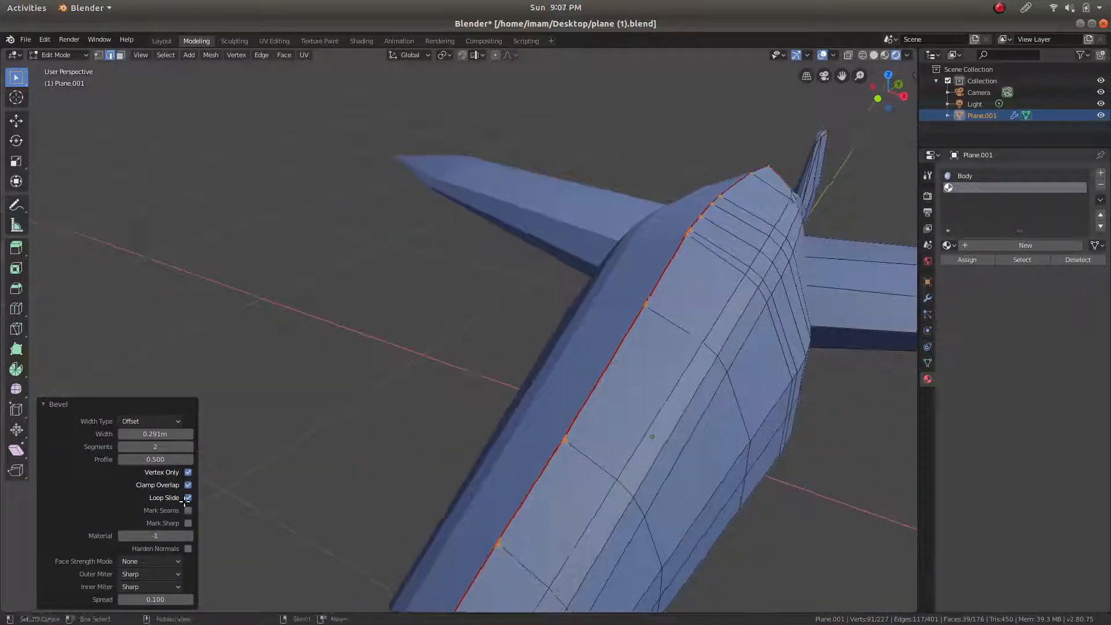
Disable Vertex Only and set the ridge bevel's width to 0.221 m
left_click(188, 472)
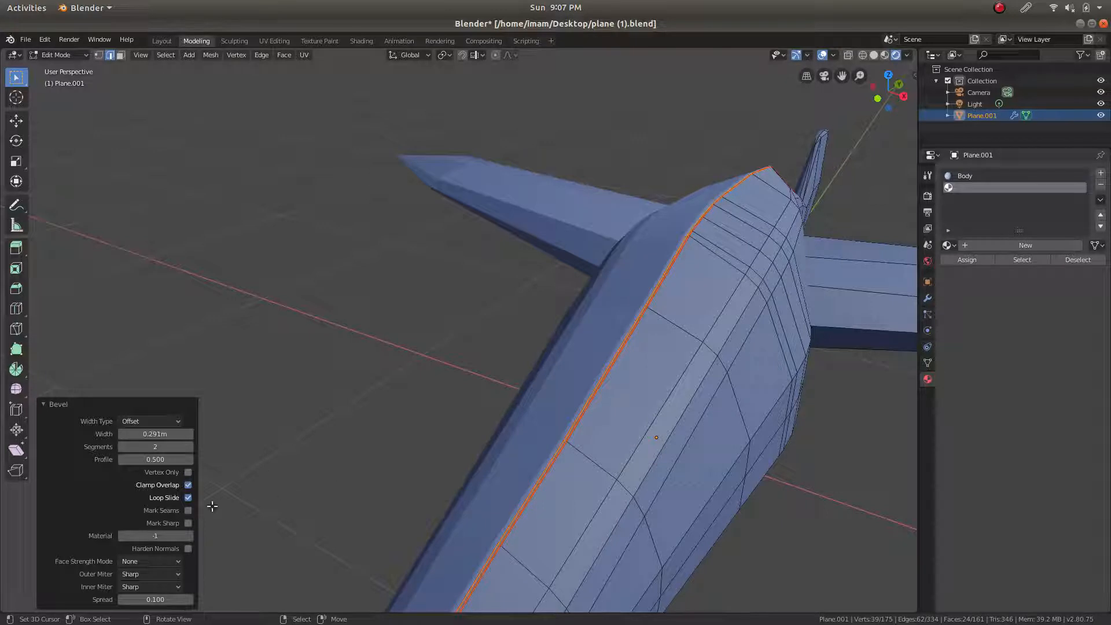
mouse_move(155, 435)
left_mouse_down()
mouse_move(180, 434)
mouse_move(136, 435)
left_mouse_up()
scroll(517, 428, "down", 3)
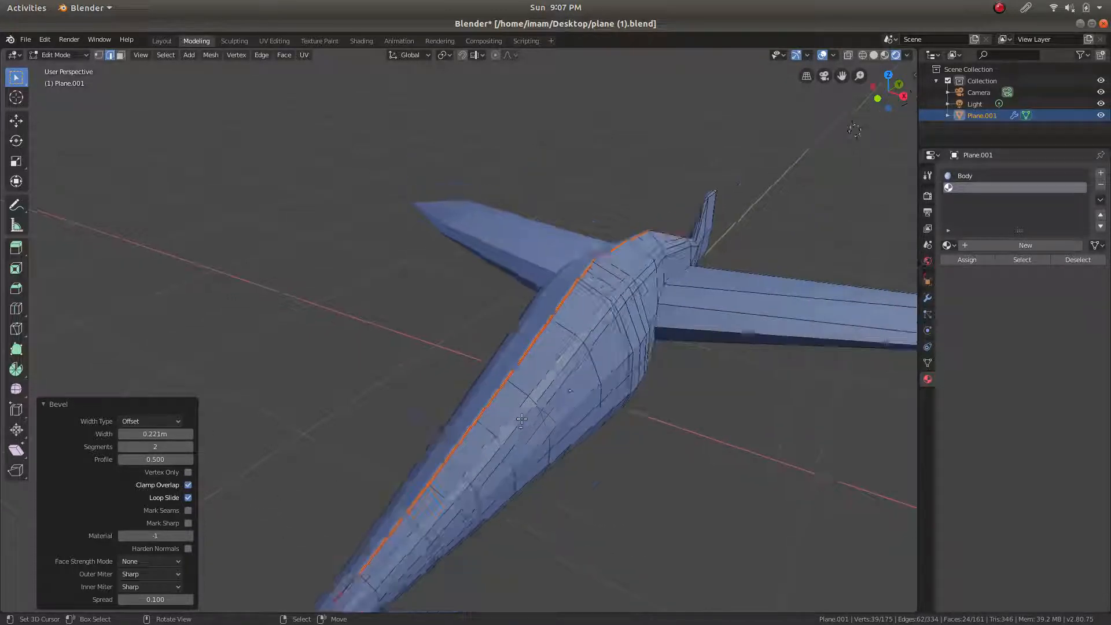
Examine the beveled top ridge along the fuselage up close, from the front and from above
scroll(395, 503, "up", 6)
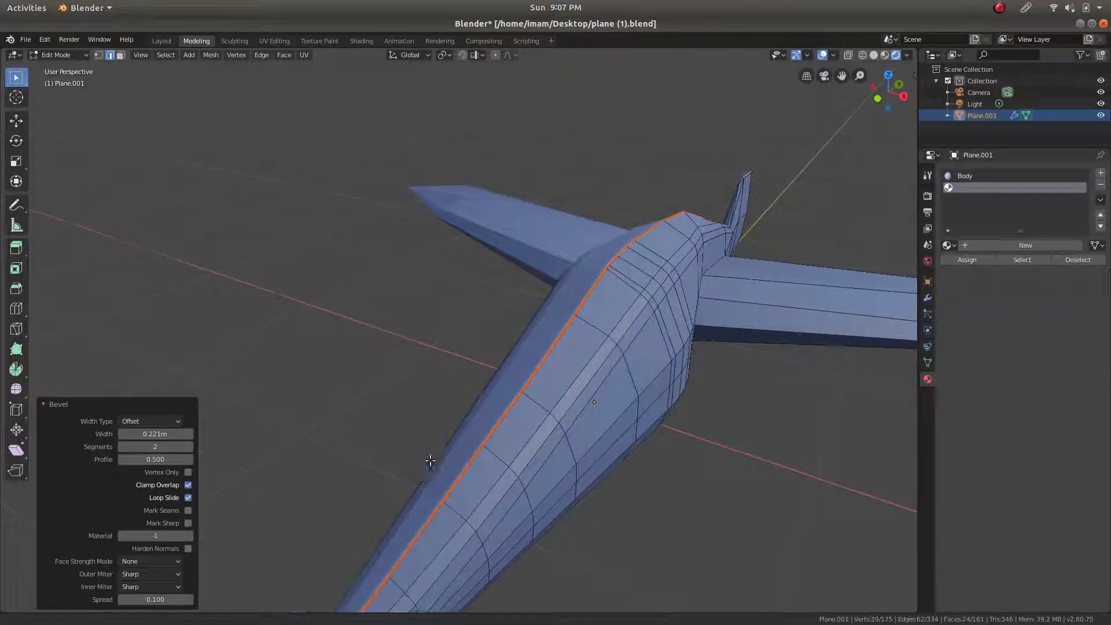
scroll(482, 437, "up", 2)
middle_click_drag(514, 457, 545, 342, "shift")
scroll(536, 374, "down", 7)
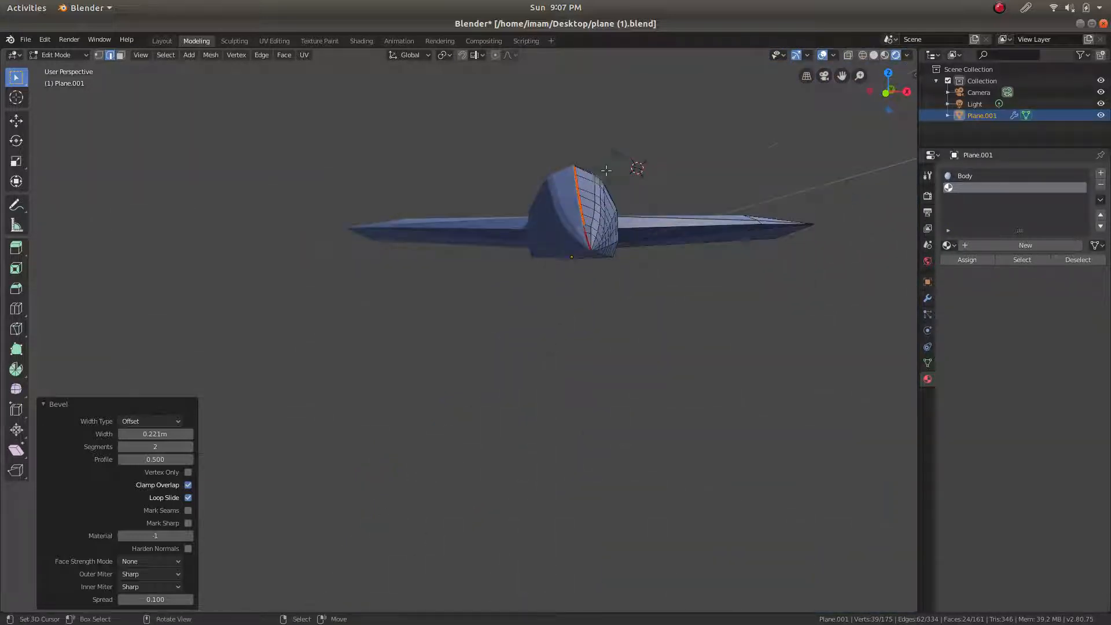
scroll(672, 105, "up", 3)
middle_click_drag(672, 105, 564, 272, "shift")
scroll(574, 236, "up", 2)
middle_click_drag(596, 174, 550, 292, "shift")
scroll(551, 291, "down", 7)
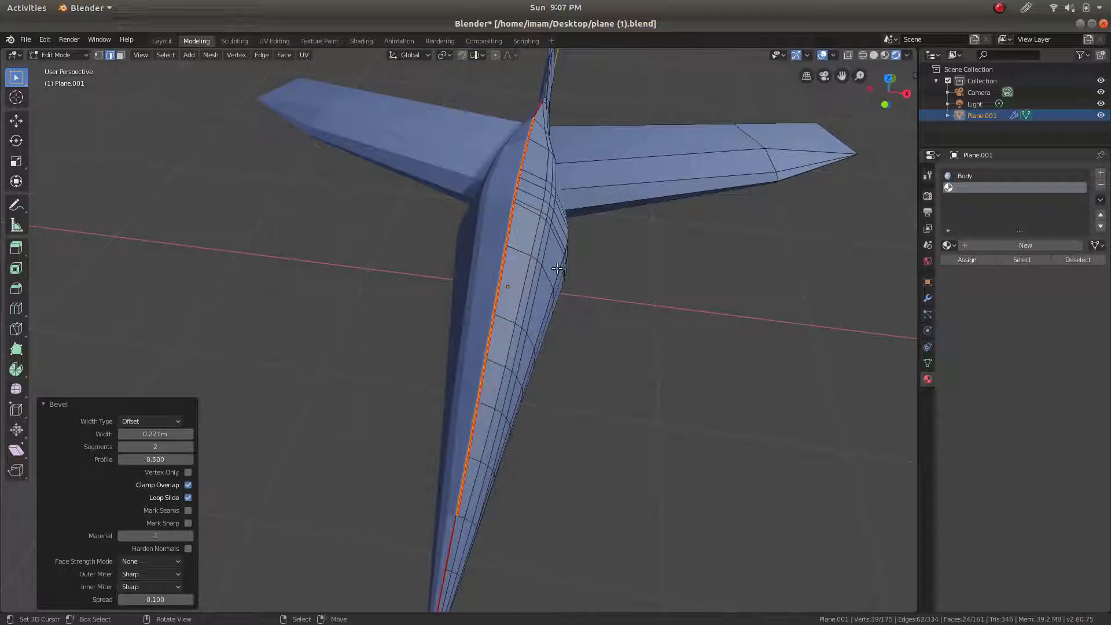
Undo the bevel on the fuselage's top ridge and save the file
middle_click_drag(517, 254, 471, 293, "shift")
scroll(471, 293, "up", 2)
key("ctrl+z")
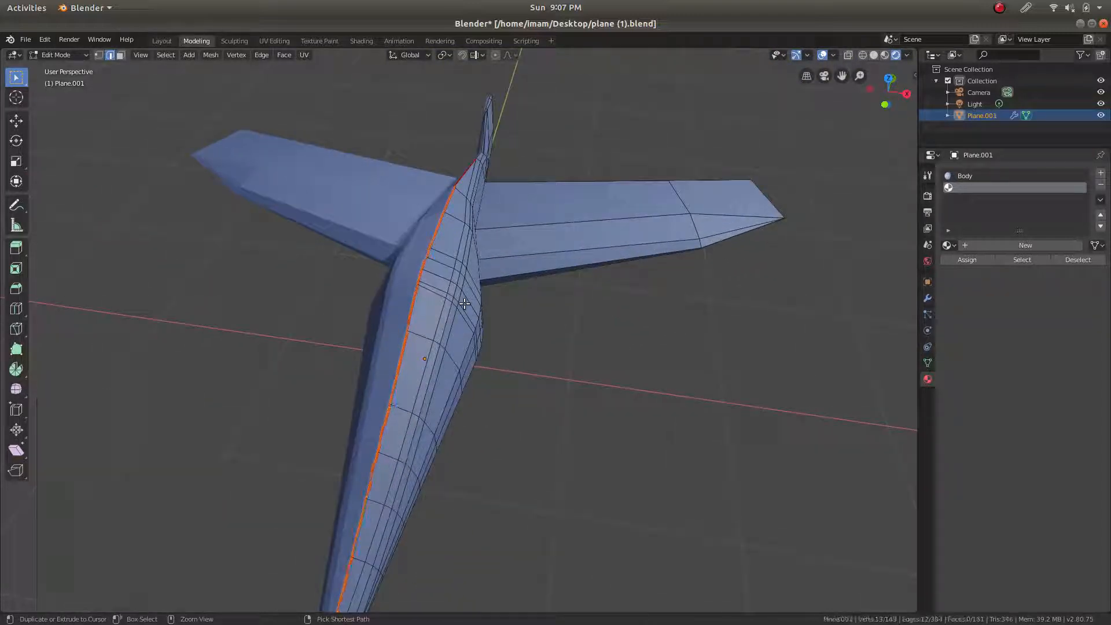
key("ctrl+s")
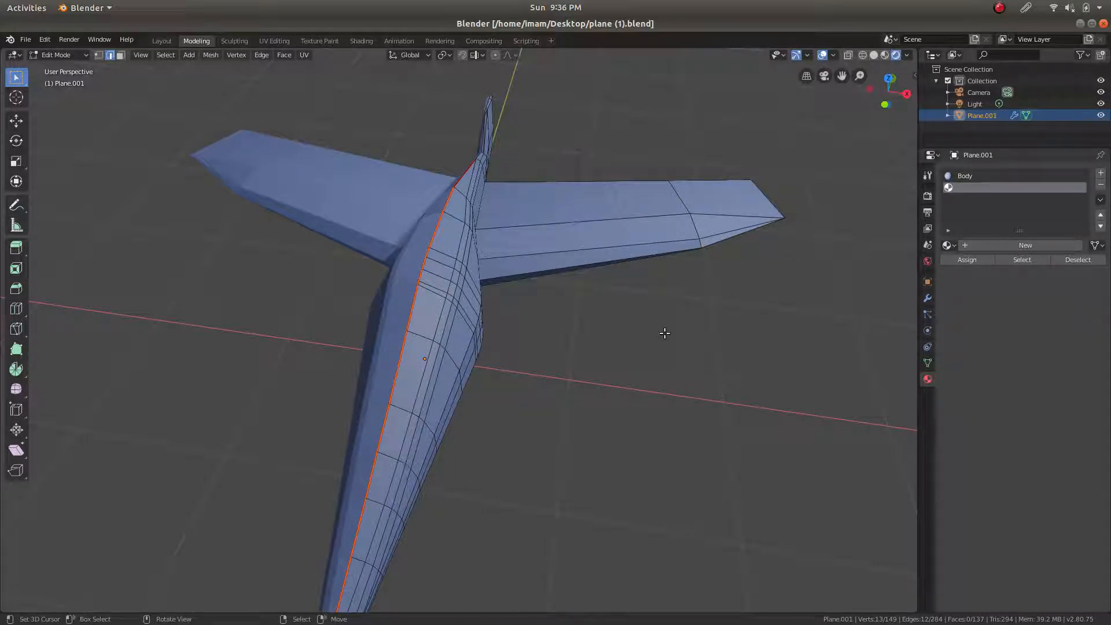
Examine the whole plane's shape in Object Mode, comparing it with the mesh in Edit Mode, and finish in Object Mode
middle_click_drag(608, 318, 537, 307)
key("Tab")
middle_click_drag(522, 265, 560, 274)
scroll(487, 265, "up", 2)
scroll(597, 233, "down", 1)
scroll(598, 234, "down", 1)
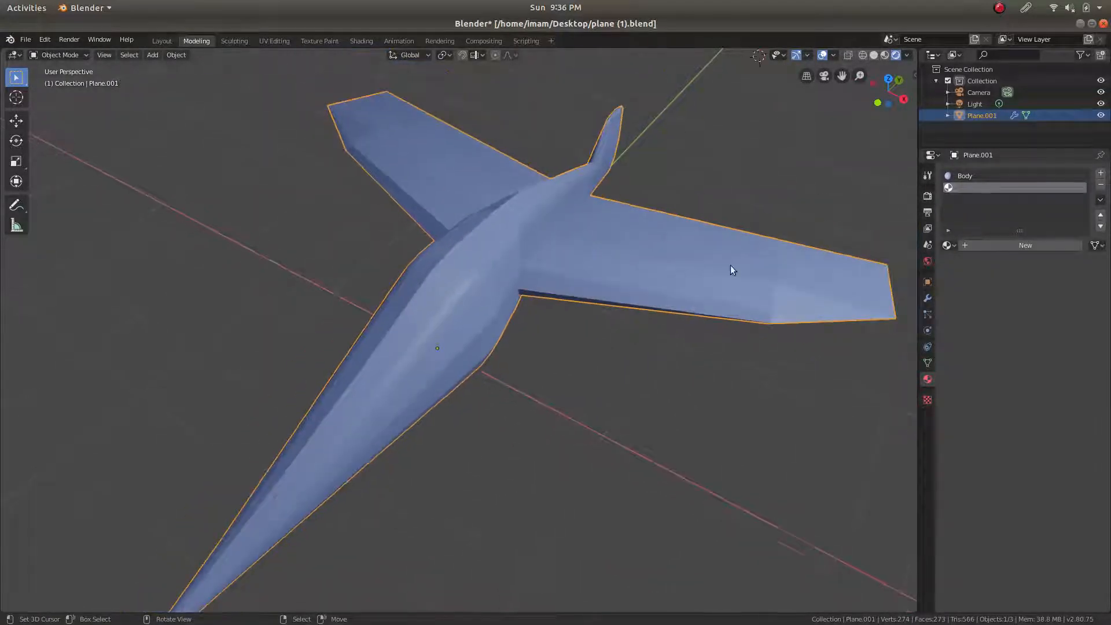
key("Tab")
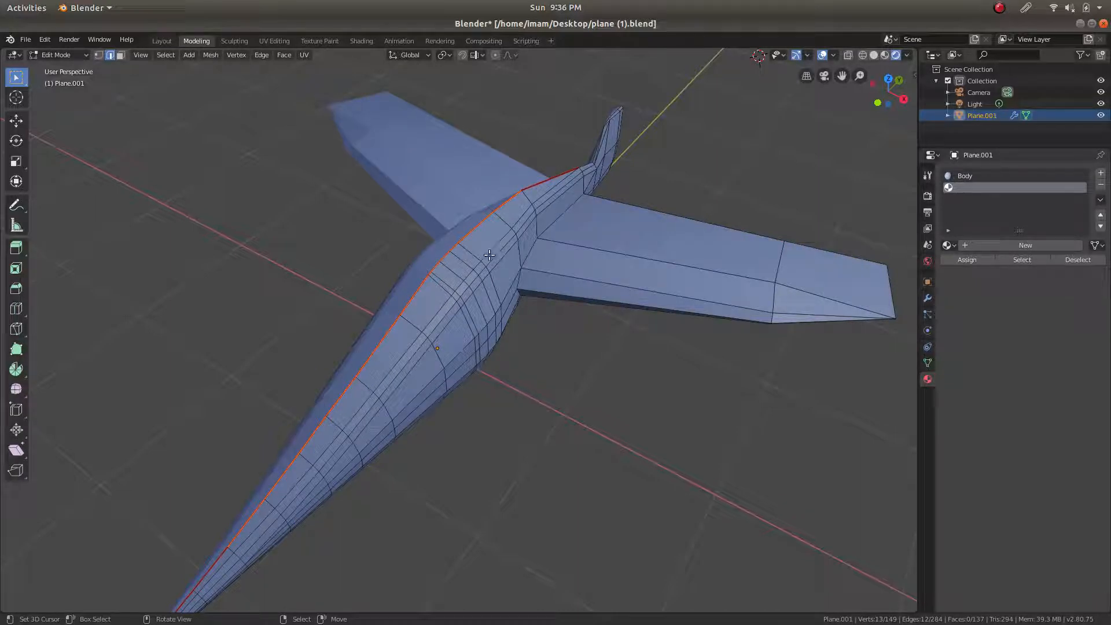
key("Tab")
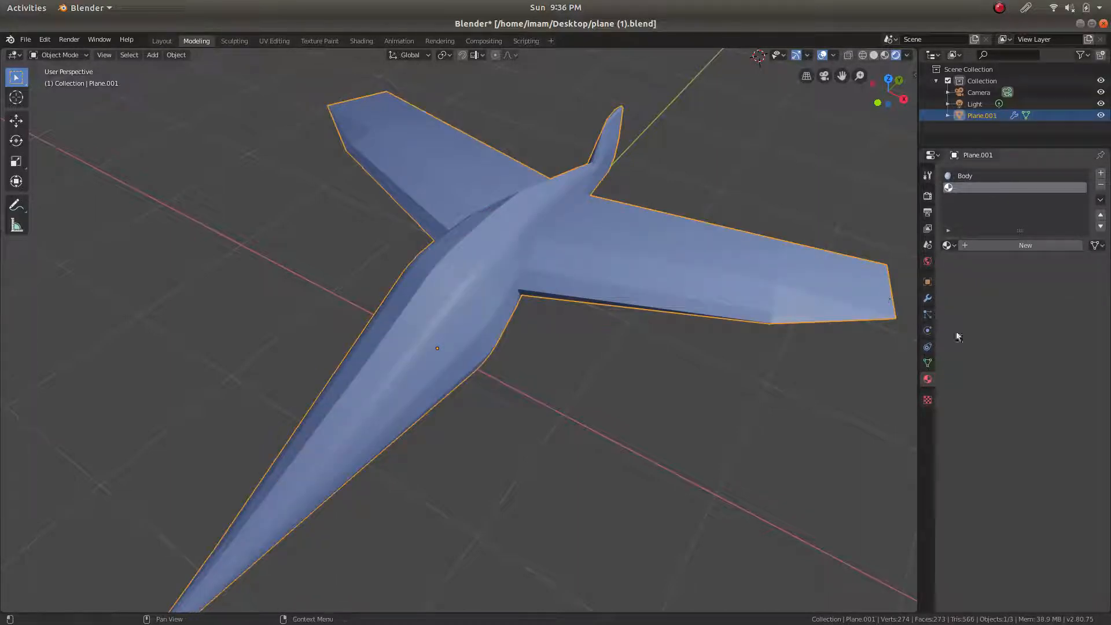
Try a Bevel modifier with reduced width on the airplane mesh, and remove the modifier
left_click(928, 363)
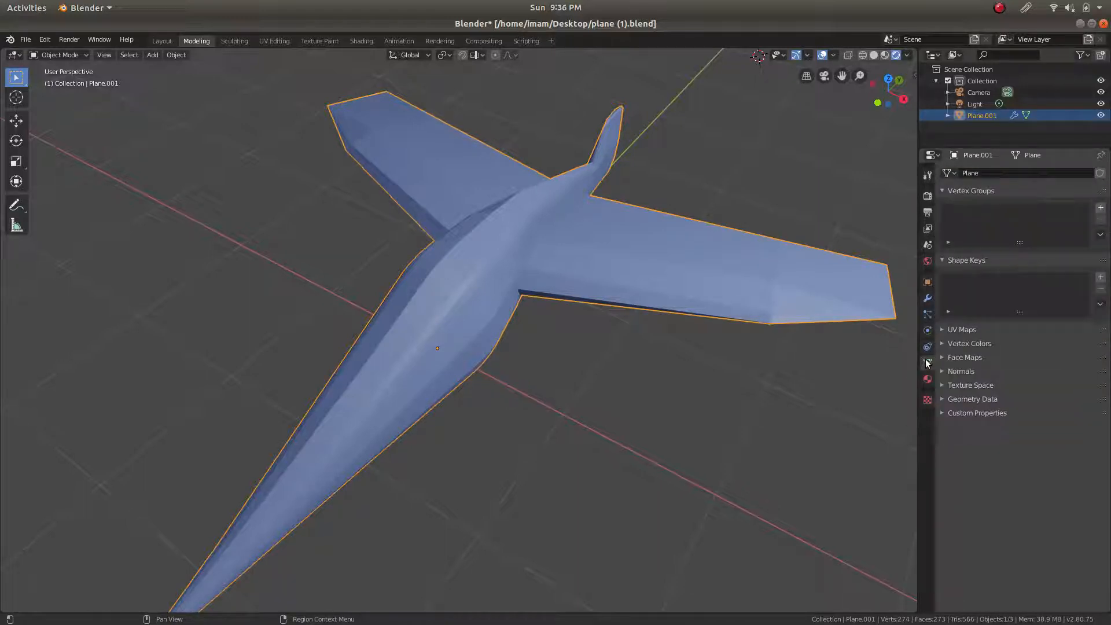
left_click(927, 298)
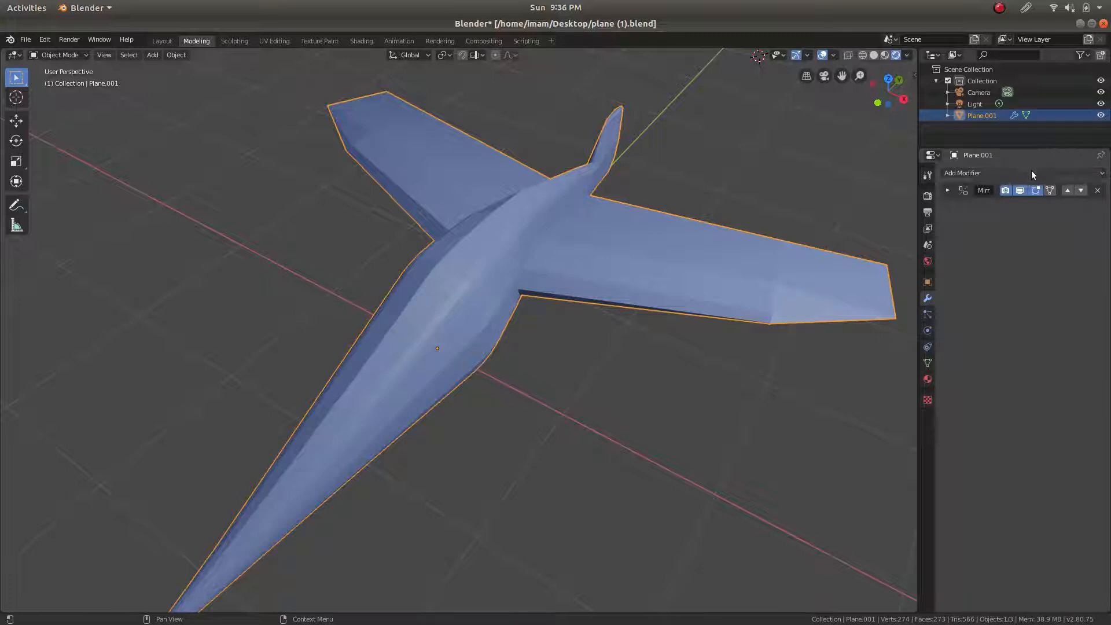
left_click(1032, 172)
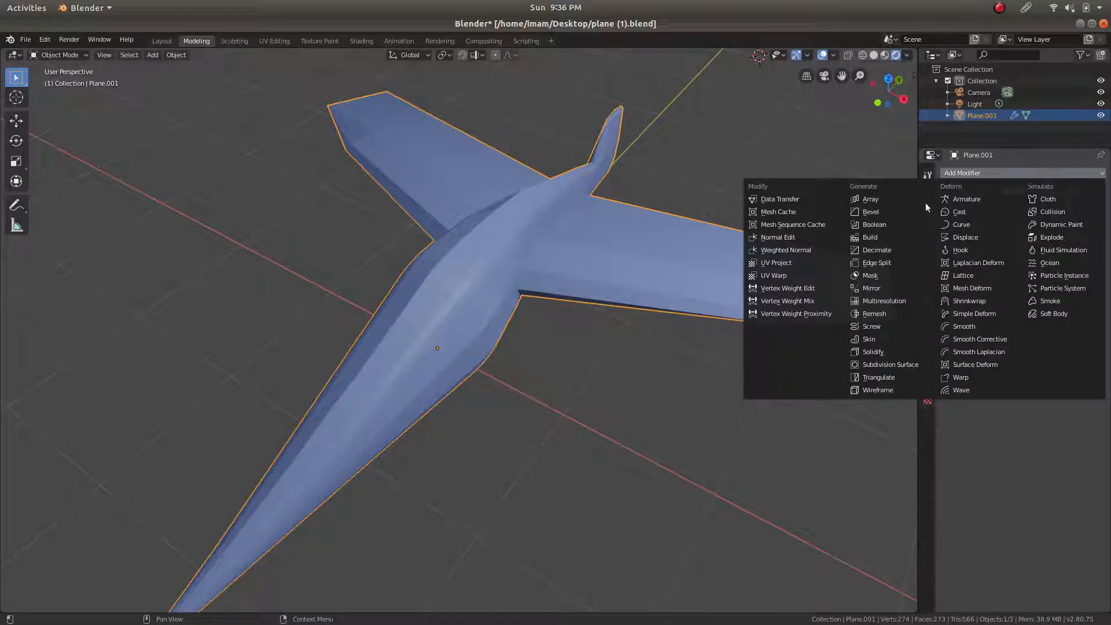
left_click(874, 212)
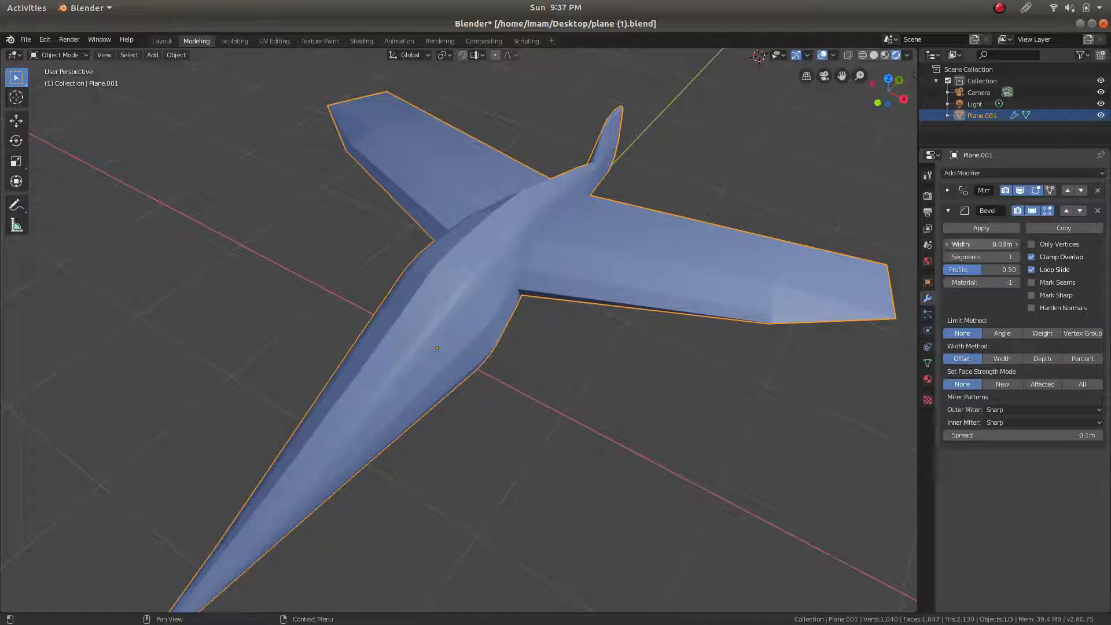
left_click_drag(982, 243, 950, 243)
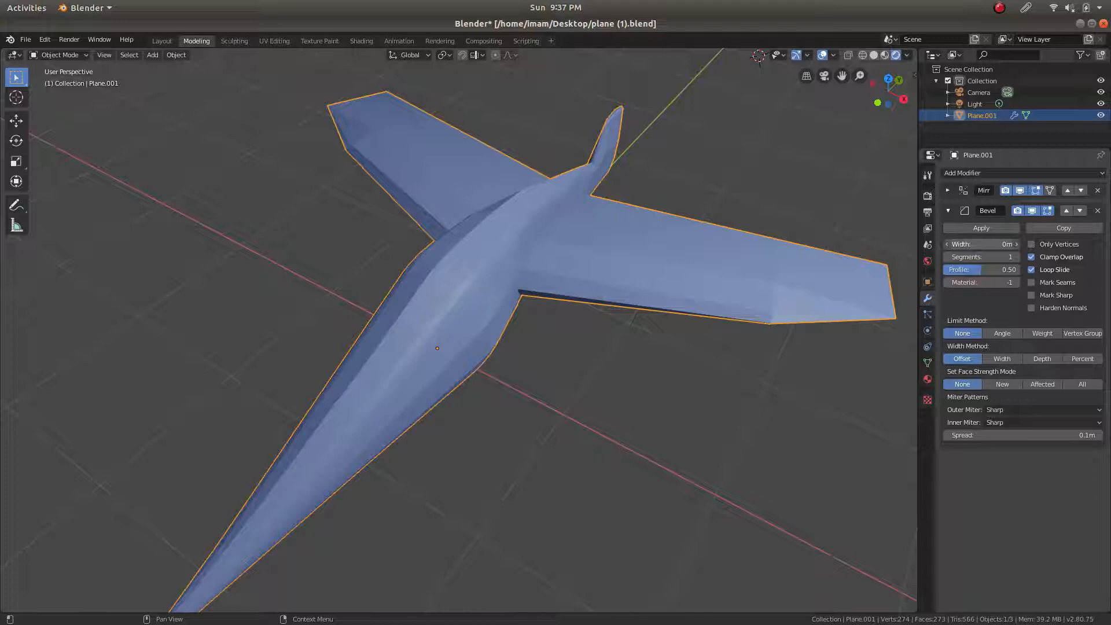
left_click(1059, 257)
mouse_move(984, 244)
left_mouse_down()
mouse_move(1013, 244)
mouse_move(979, 244)
left_mouse_up()
left_click(1041, 255)
left_click(1098, 212)
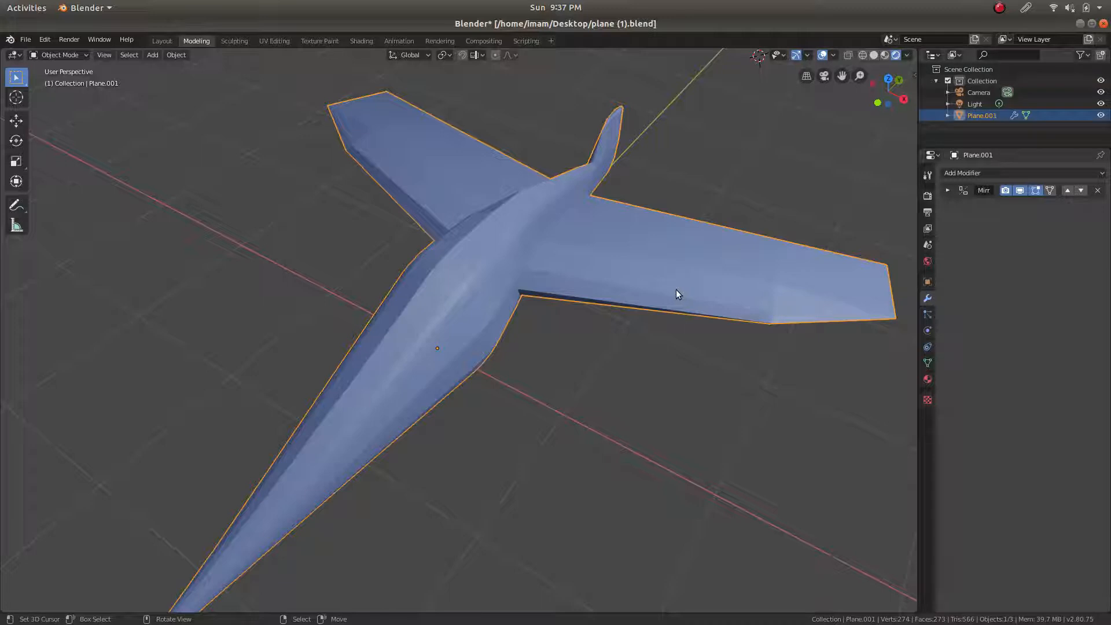
In Edit Mode, add a lengthwise loop cut with 2 cuts along the upper fuselage beside the seam ridge
middle_click_drag(558, 284, 522, 238)
scroll(495, 280, "up", 3)
key("Tab")
scroll(523, 238, "down", 5)
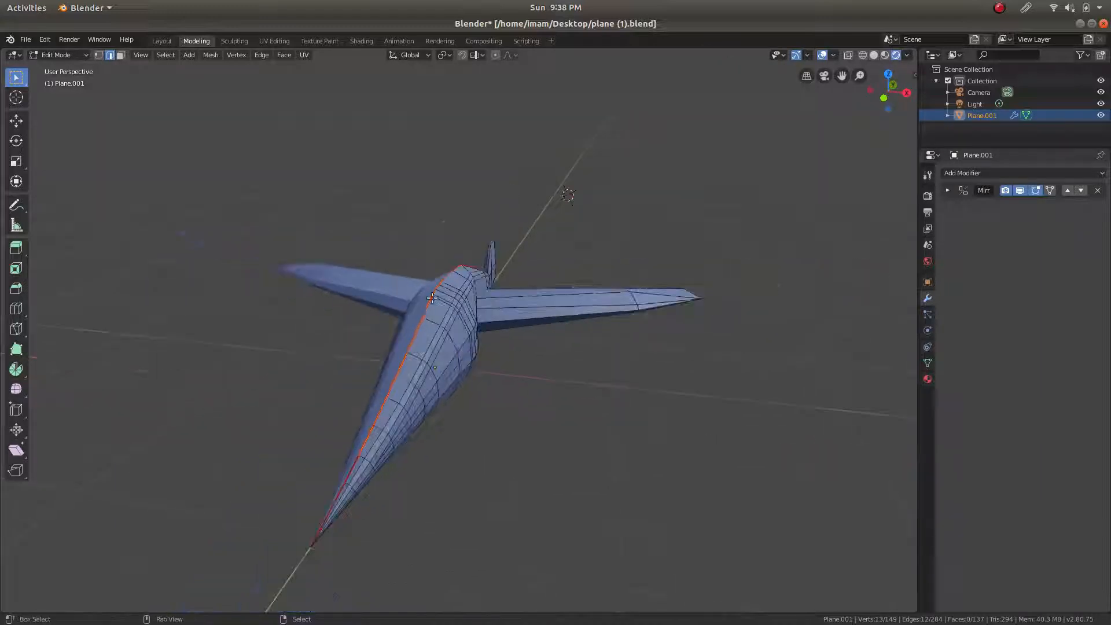
scroll(502, 277, "up", 5)
mouse_move(502, 277)
middle_mouse_down()
mouse_move(408, 323)
mouse_move(481, 282)
middle_mouse_up()
key("ctrl+r")
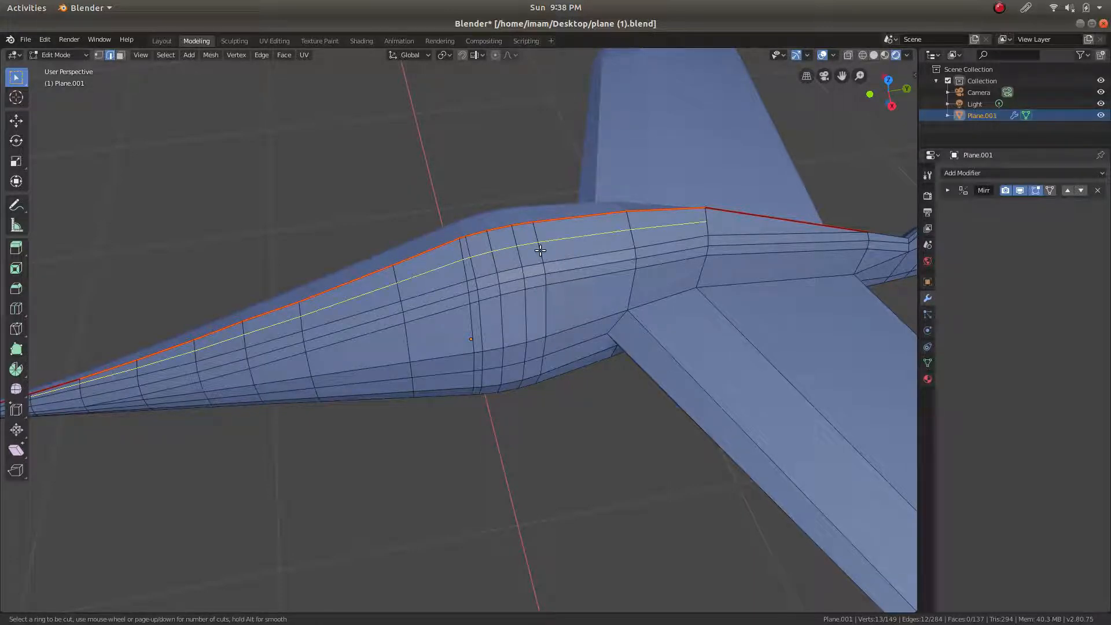
left_click(540, 250)
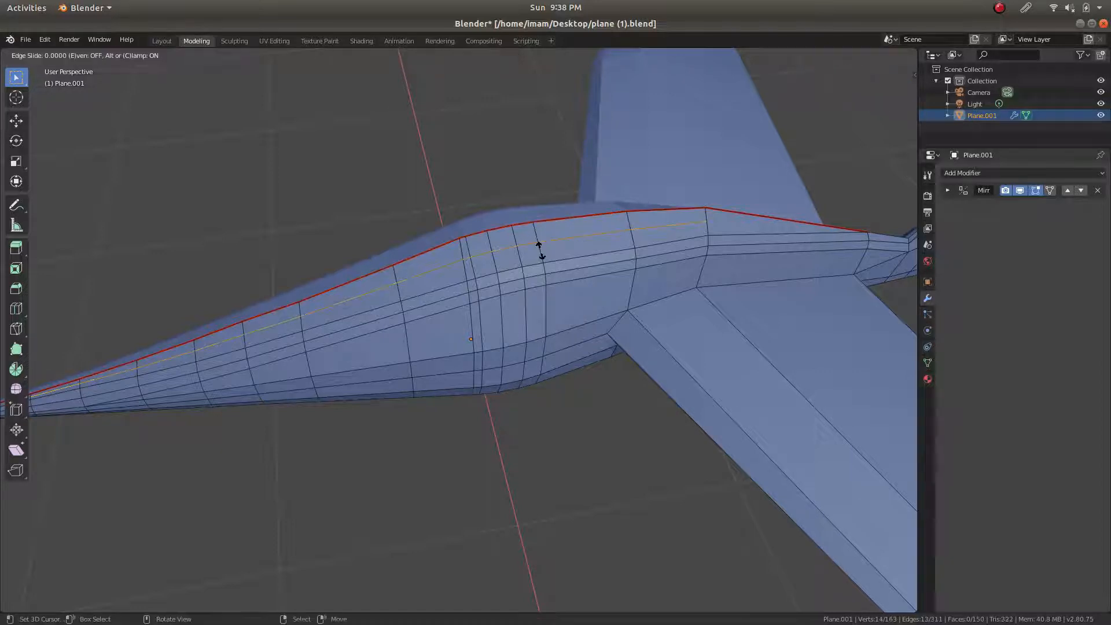
right_click(540, 248)
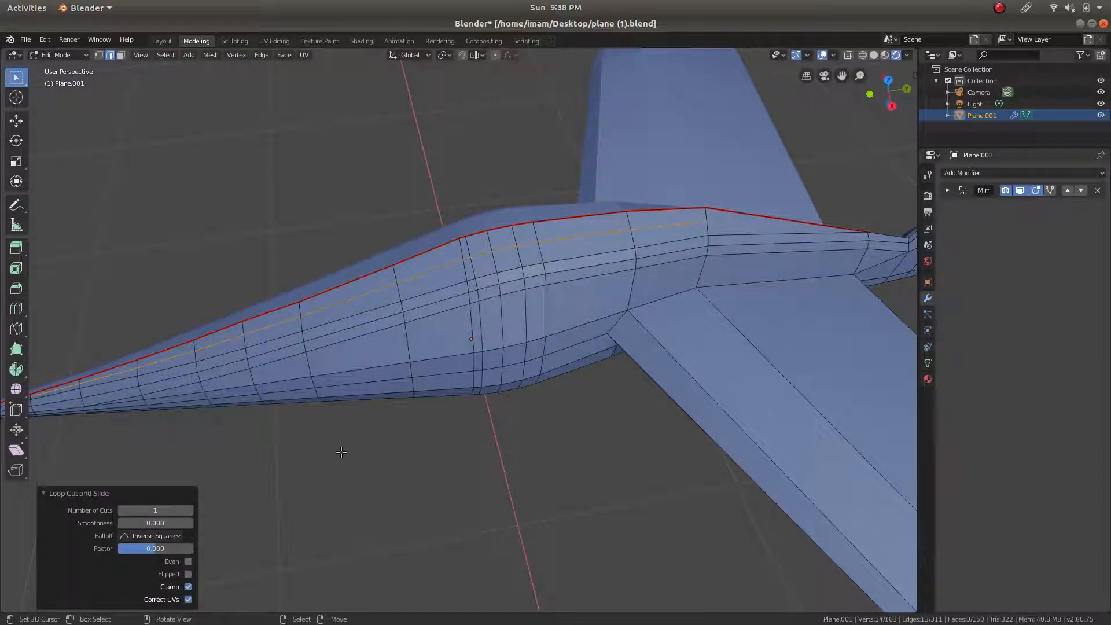
left_click(191, 512)
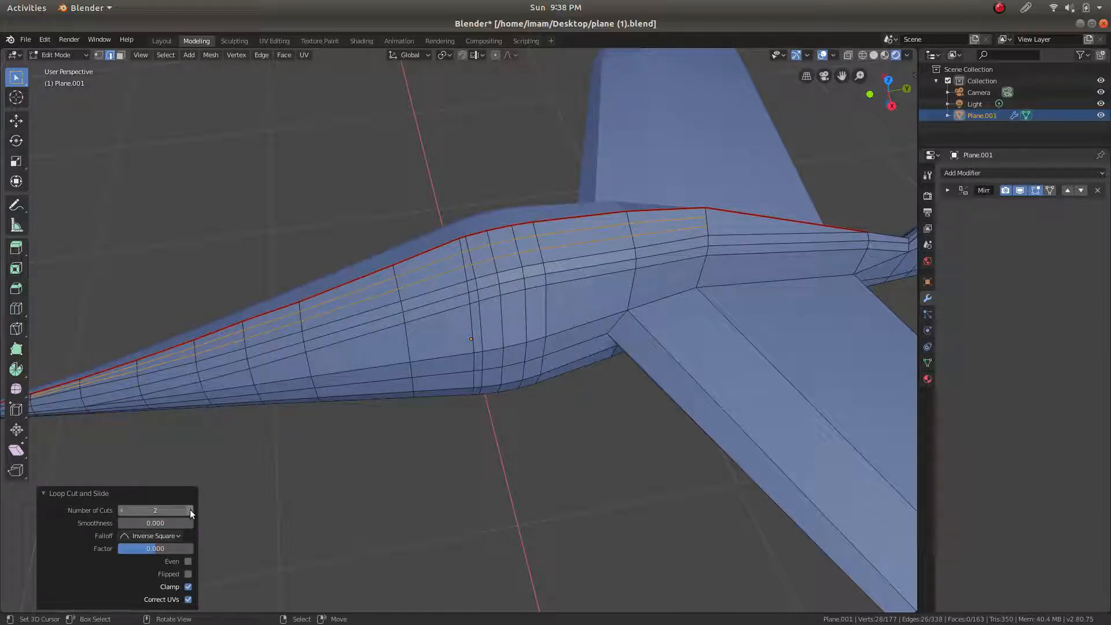
Set the smoothness of the two fuselage loop cuts to 0.280
middle_click_drag(382, 298, 501, 213)
left_click(190, 523)
left_click_drag(154, 522, 158, 522)
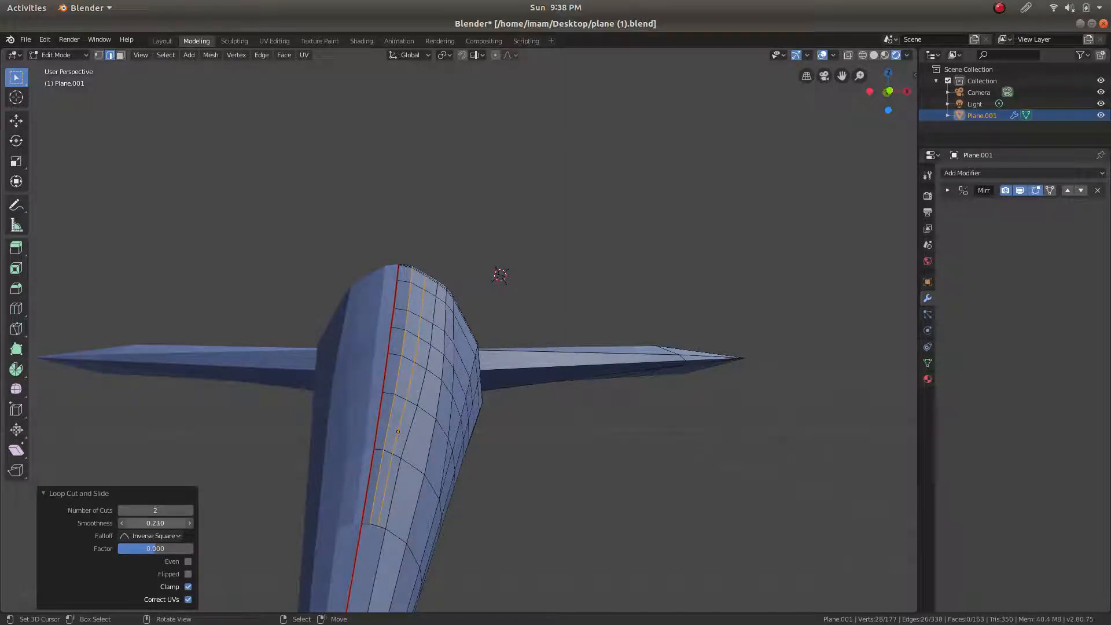
left_click_drag(155, 523, 159, 523)
middle_click_drag(556, 291, 524, 343)
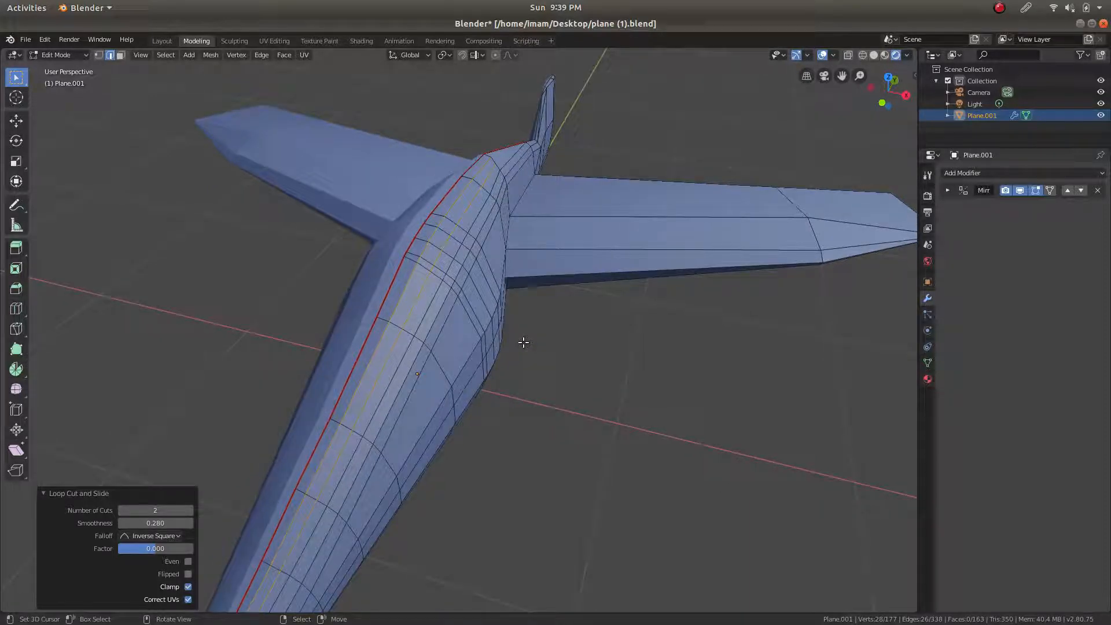
middle_click_drag(585, 255, 549, 240)
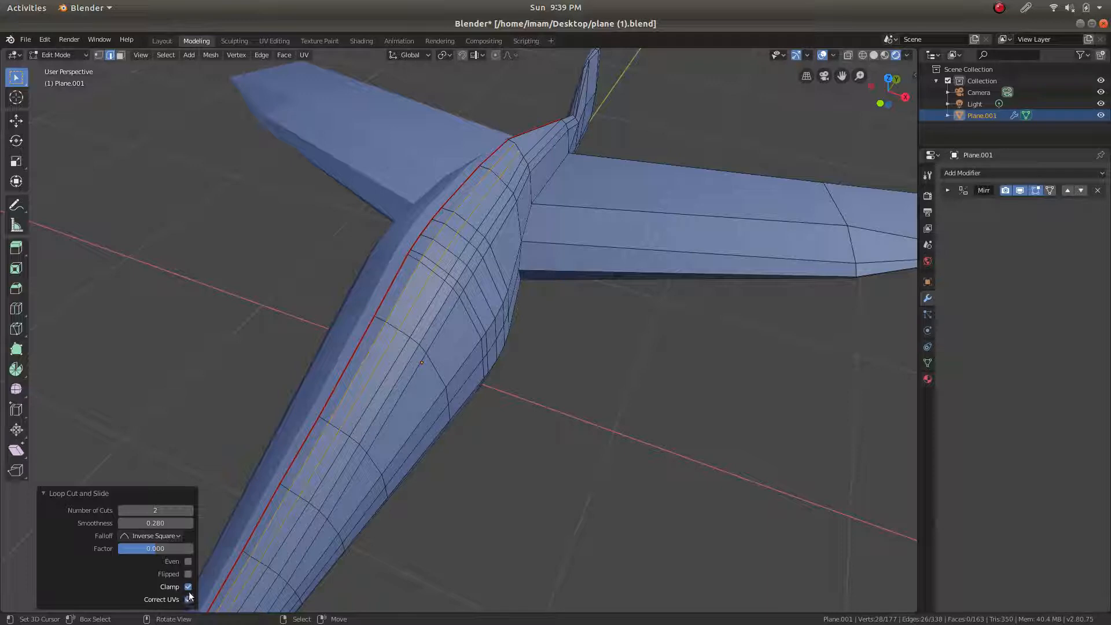
Connect the rear end vertices of both new loops to the ridge vertex at the back of the seam
scroll(552, 191, "down", 2)
scroll(529, 188, "up", 3)
middle_click_drag(559, 156, 400, 368, "shift")
scroll(399, 368, "up", 2)
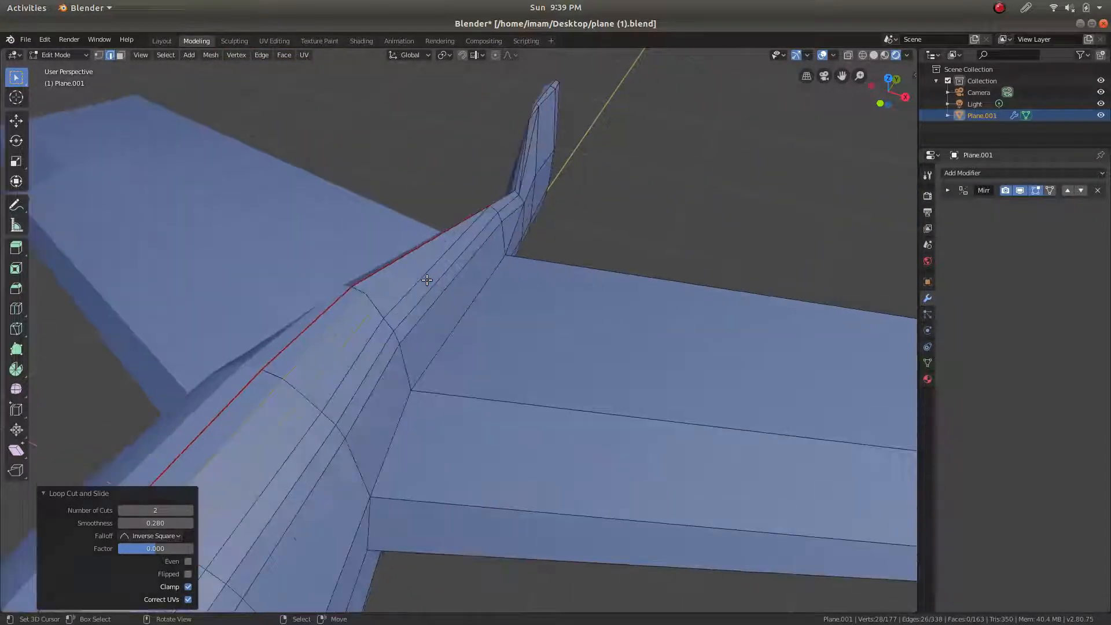
left_click(99, 55)
left_click(352, 287)
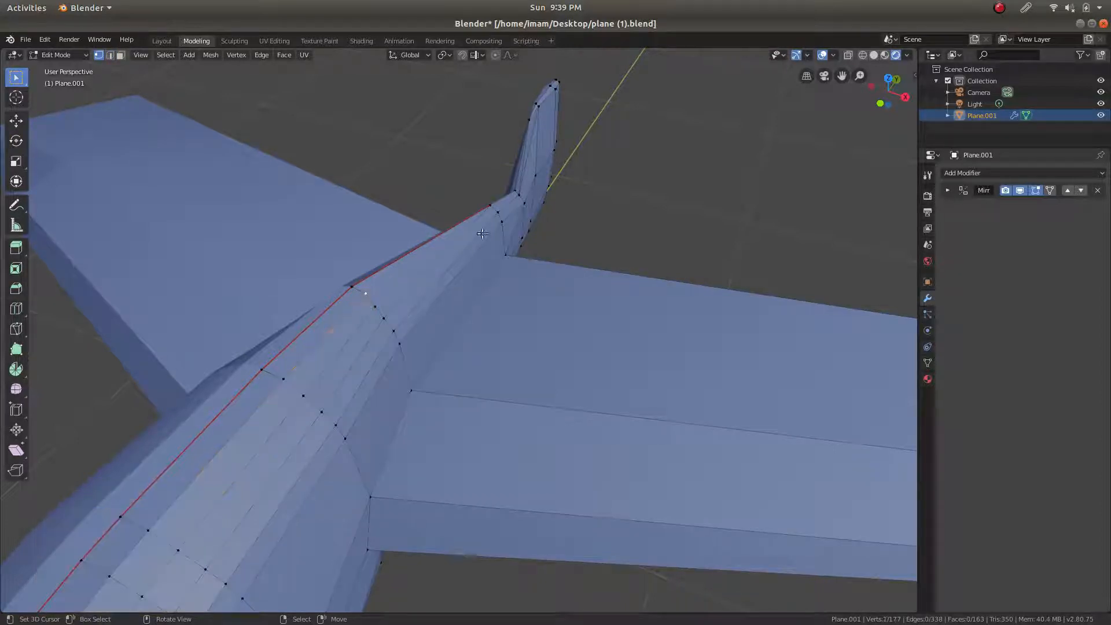
left_click(488, 203, "ctrl")
middle_click_drag(521, 232, 477, 266)
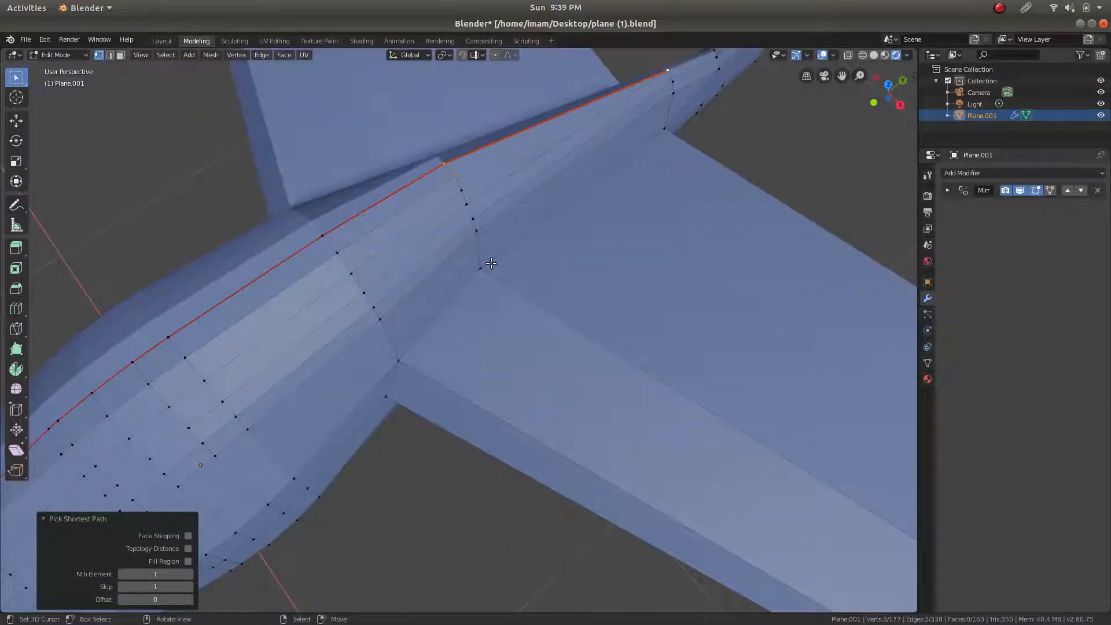
left_click(453, 176)
left_click(670, 68, "shift")
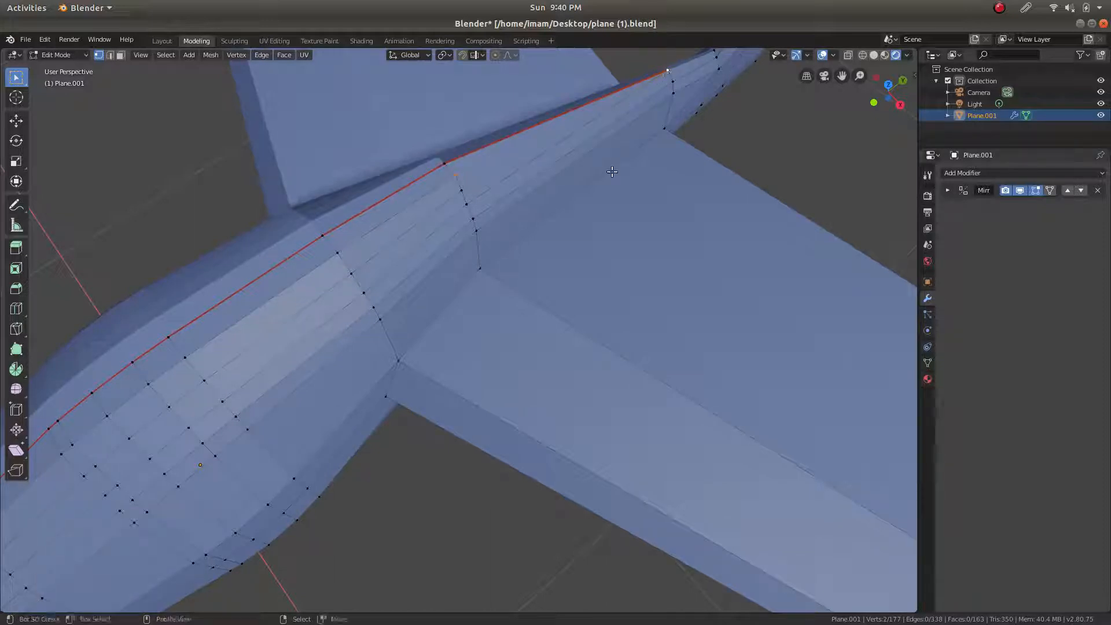
right_click(467, 186)
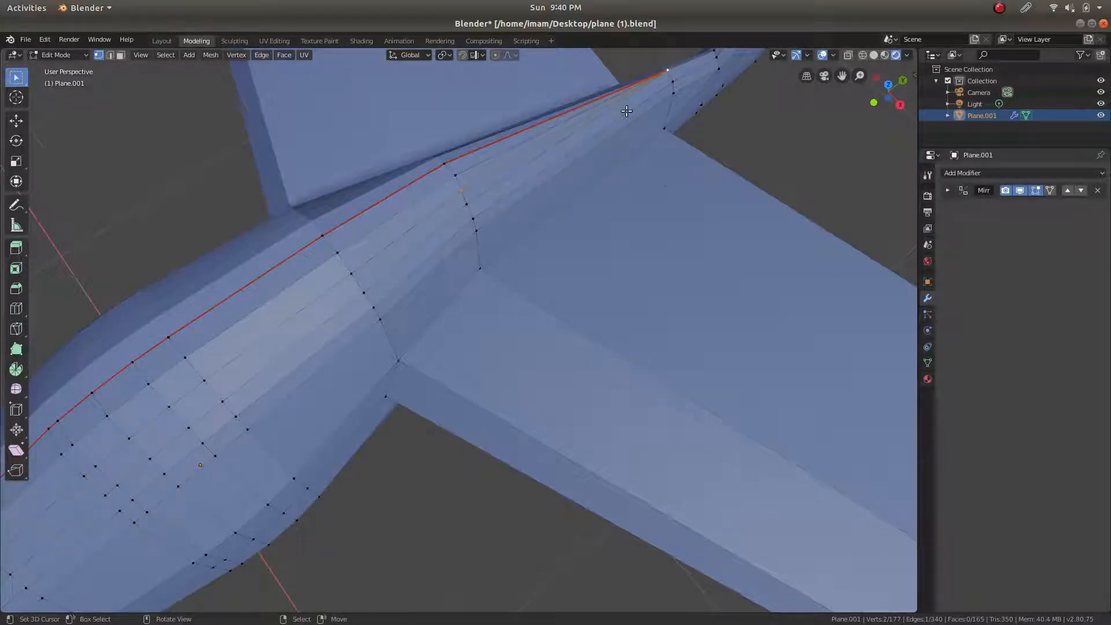
Connect the front end vertices of both new loops to the nose tip vertex, and deselect everything
scroll(626, 111, "down", 2)
middle_click_drag(116, 471, 440, 363, "shift")
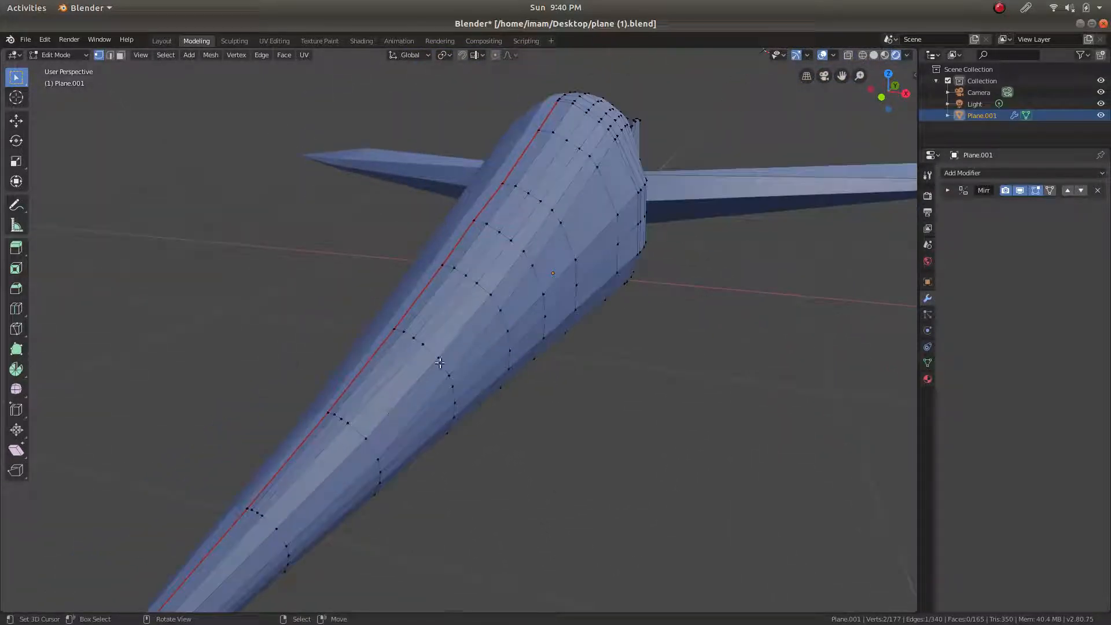
middle_click_drag(347, 455, 475, 286, "shift")
left_click(474, 283)
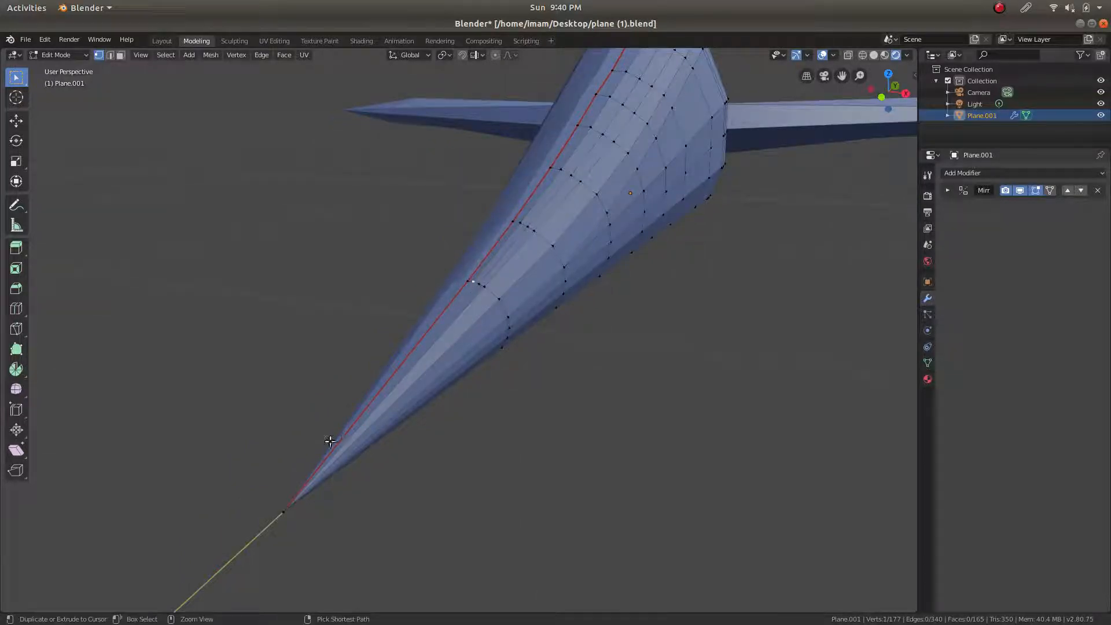
left_click(287, 502, "ctrl")
key("j")
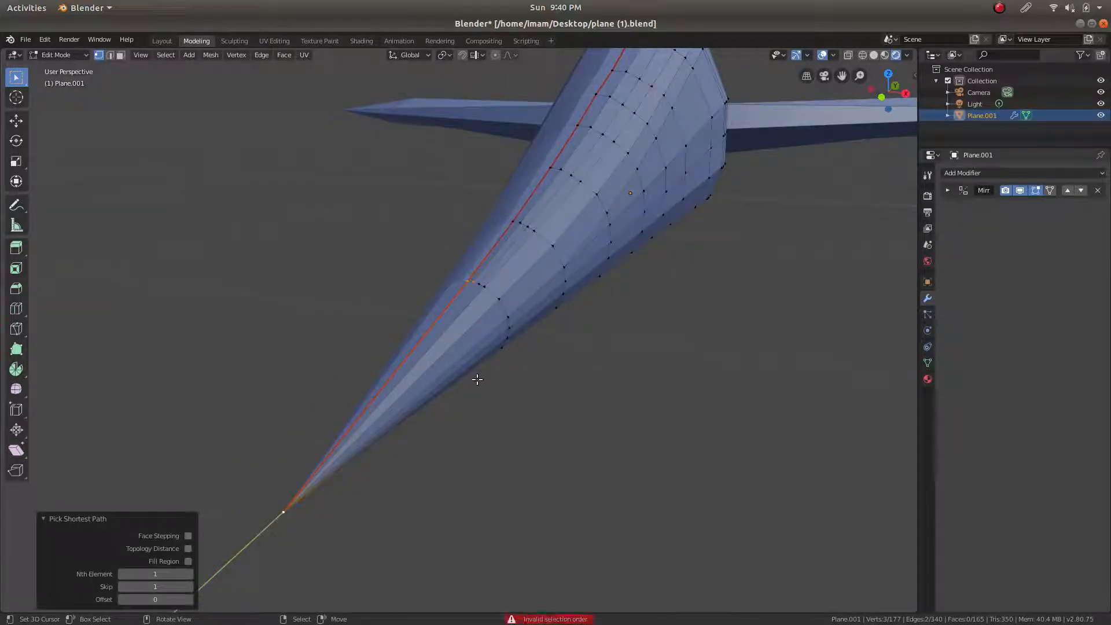
key("ctrl+z")
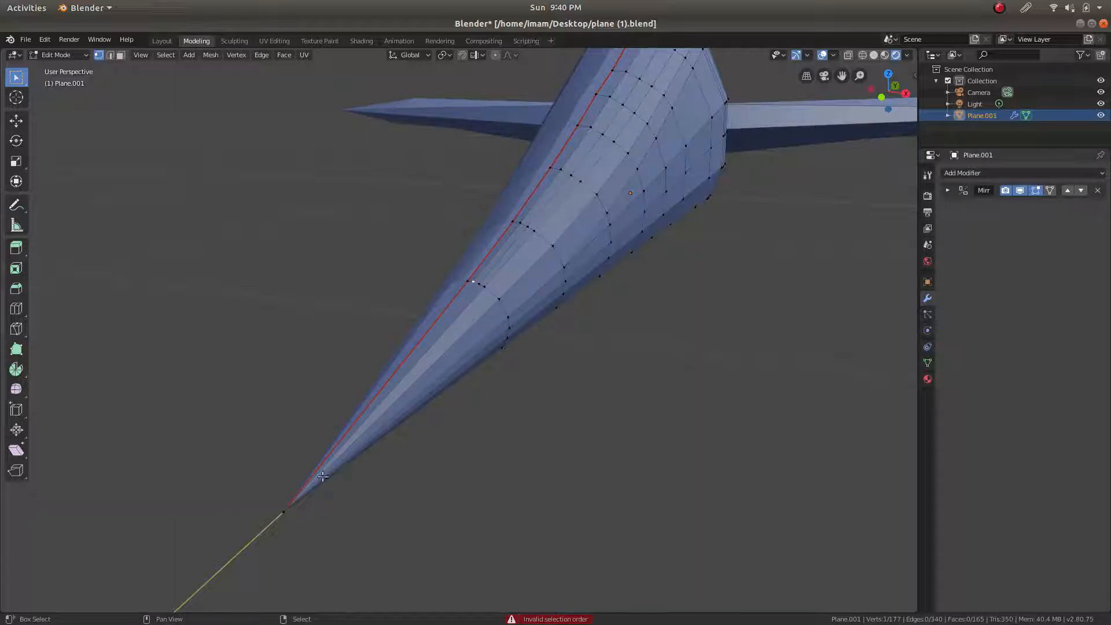
left_click(276, 511, "shift")
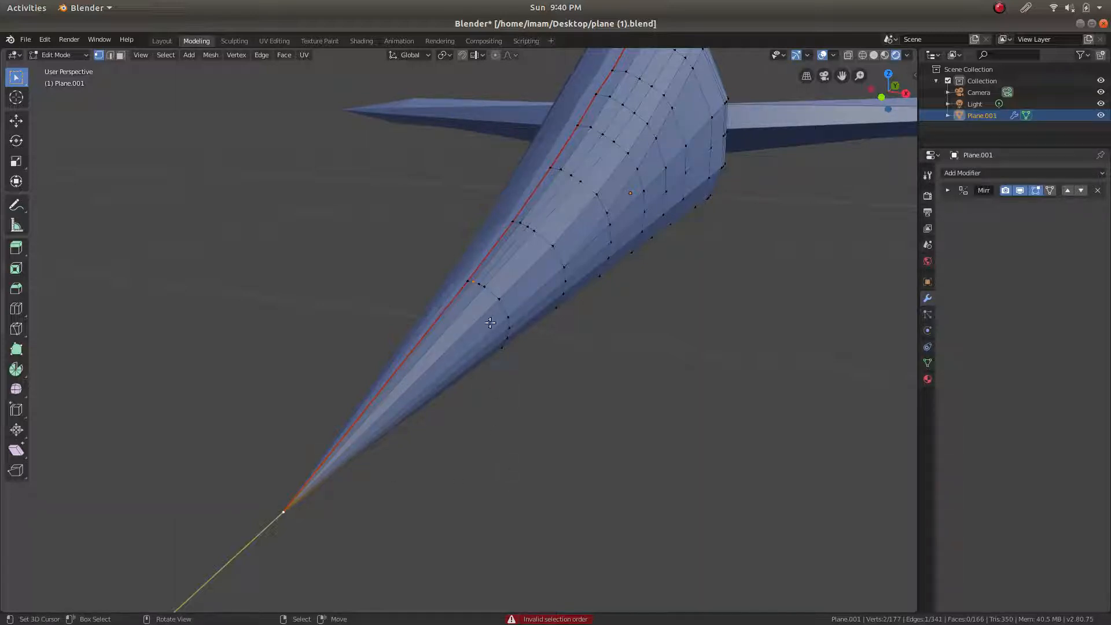
right_click(479, 286)
right_click(278, 514, "shift")
key("f")
key("a")
key("alt+a")
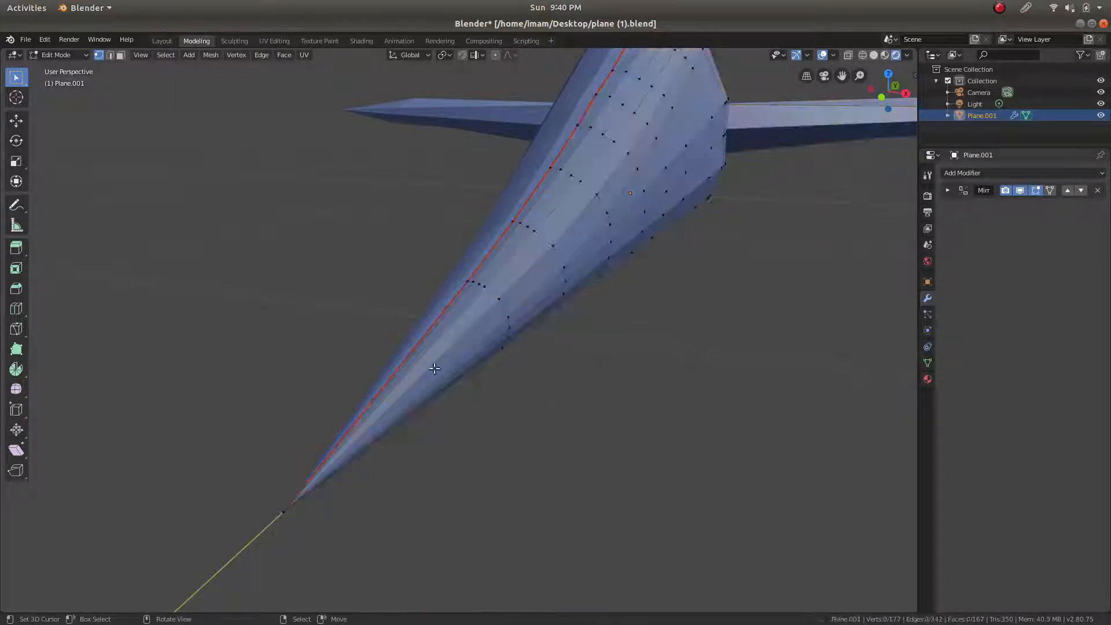
right_click(281, 520)
scroll(521, 362, "down", 5)
middle_click_drag(811, 155, 278, 440)
scroll(720, 254, "up", 3)
middle_click_drag(901, 221, 576, 312, "shift")
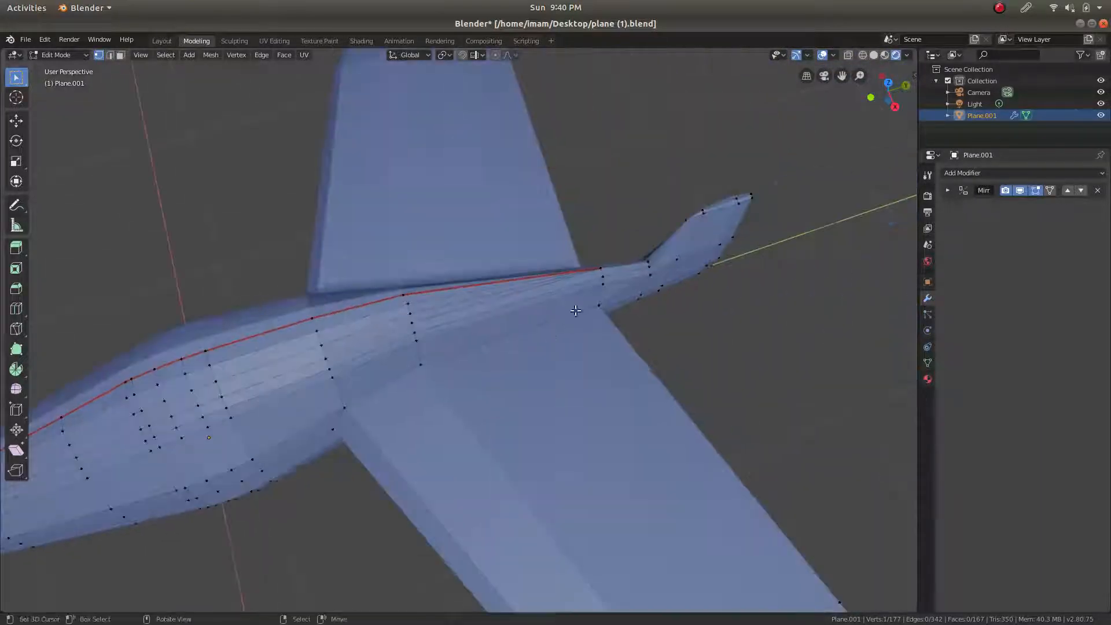
right_click(602, 263, "ctrl")
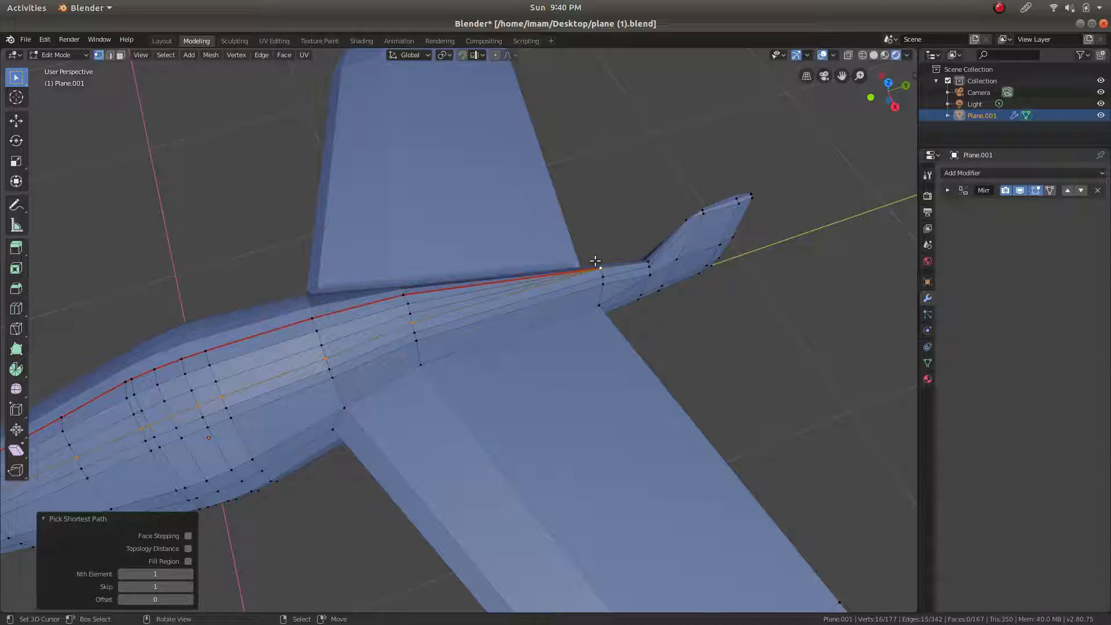
key("ctrl+z")
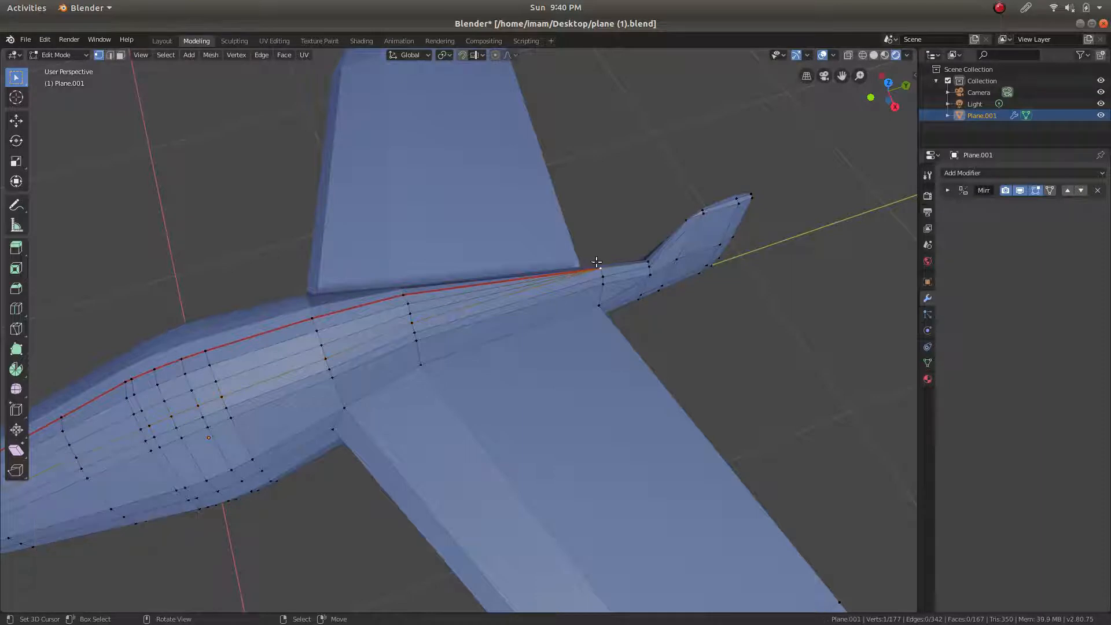
Select the ridge edges from the rear seam vertex forward to the nose tip and clear their seam
right_click(318, 326, "ctrl")
scroll(498, 332, "up", 3)
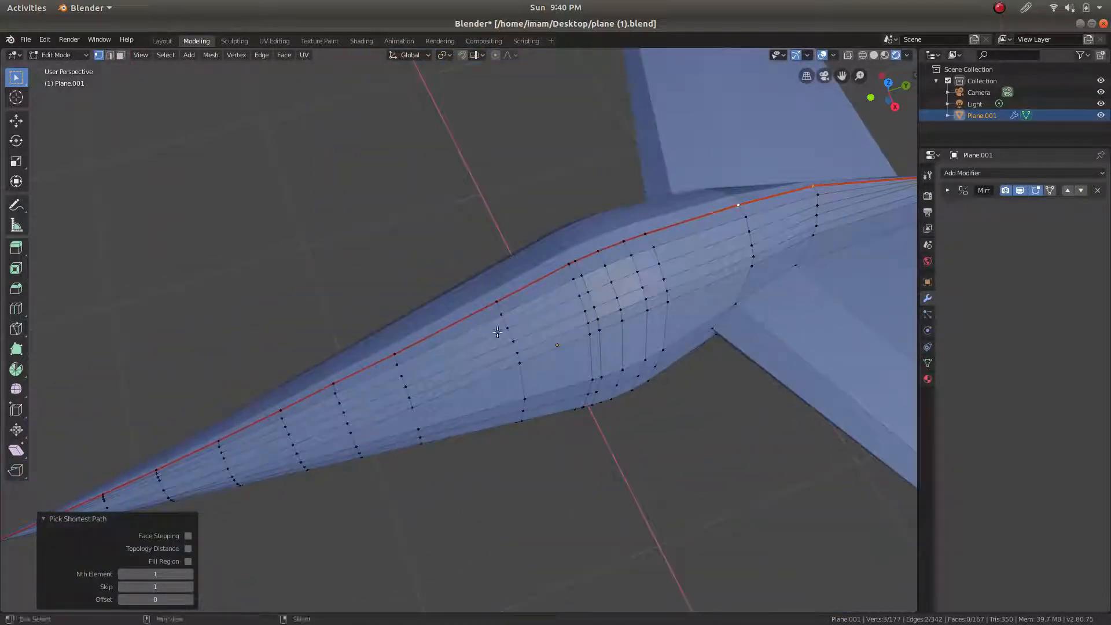
scroll(497, 332, "down", 4)
right_click(239, 418, "ctrl")
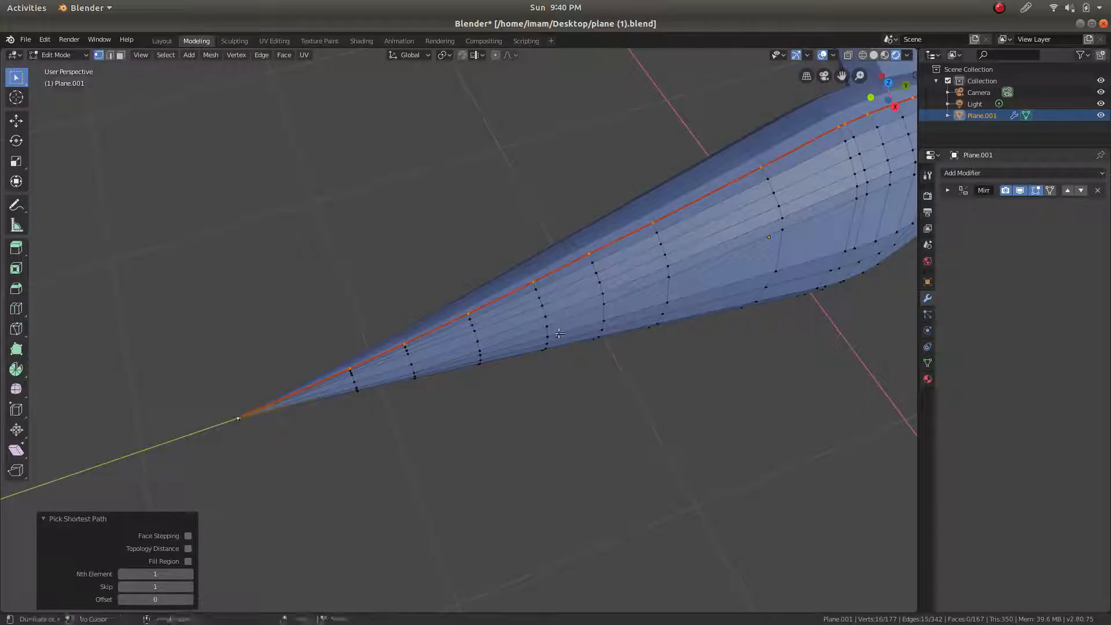
middle_click_drag(595, 298, 236, 472, "shift")
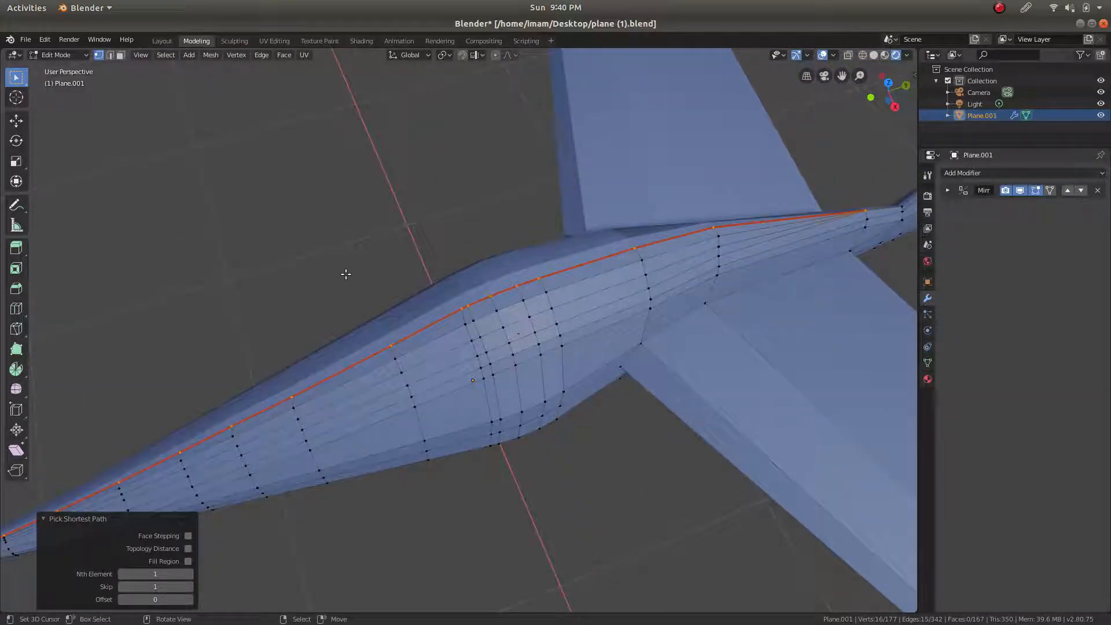
left_click(207, 57)
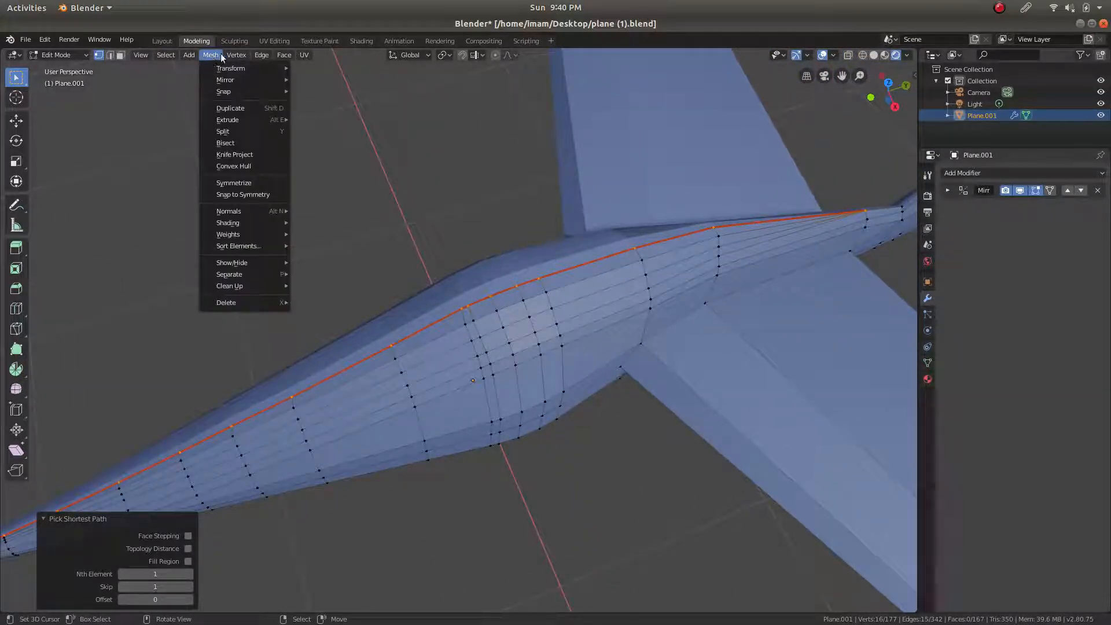
mouse_move(231, 56)
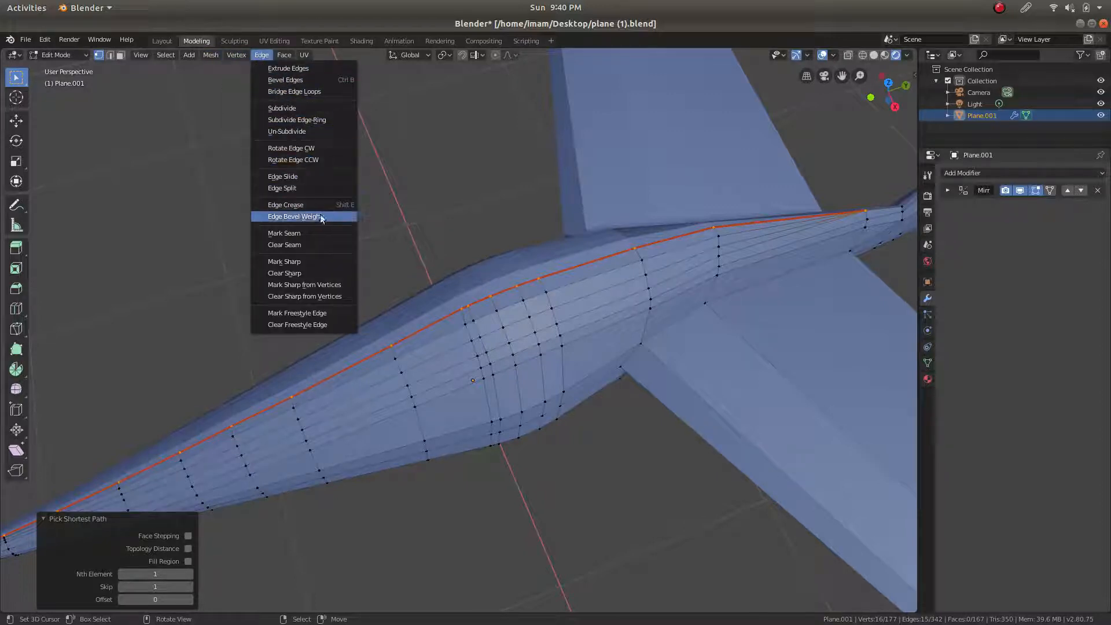
left_click(307, 247)
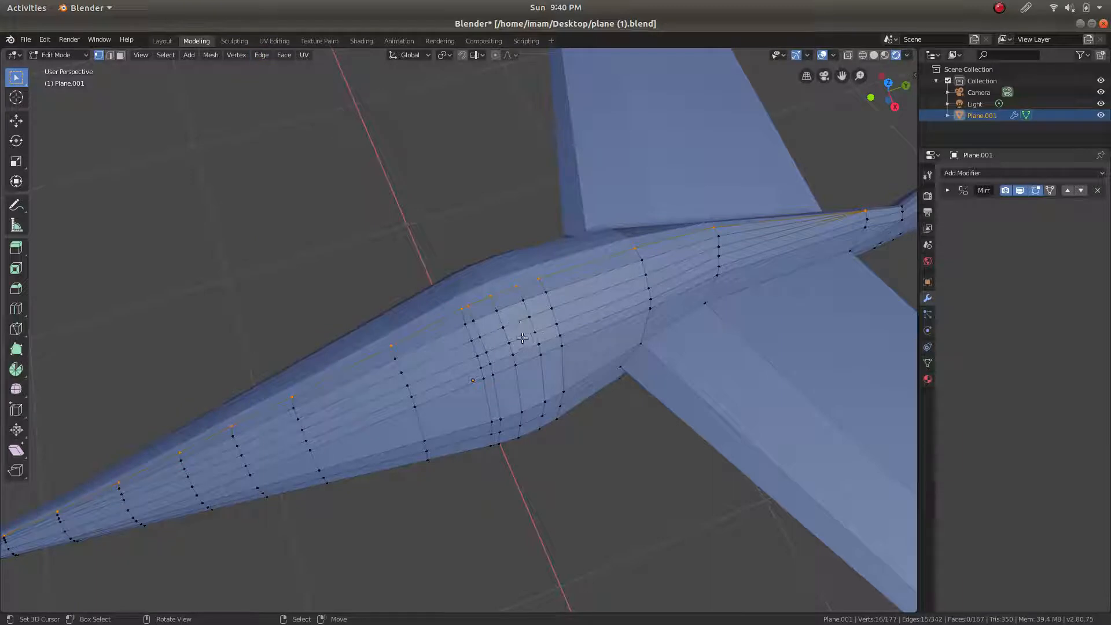
Save the file and return to Object Mode to view the whole airplane
key("KP_8")
key("ctrl+s")
scroll(623, 254, "up", 2)
mouse_move(623, 255)
middle_mouse_down()
mouse_move(731, 194)
mouse_move(619, 263)
middle_mouse_up()
scroll(619, 263, "down", 5)
key("Tab")
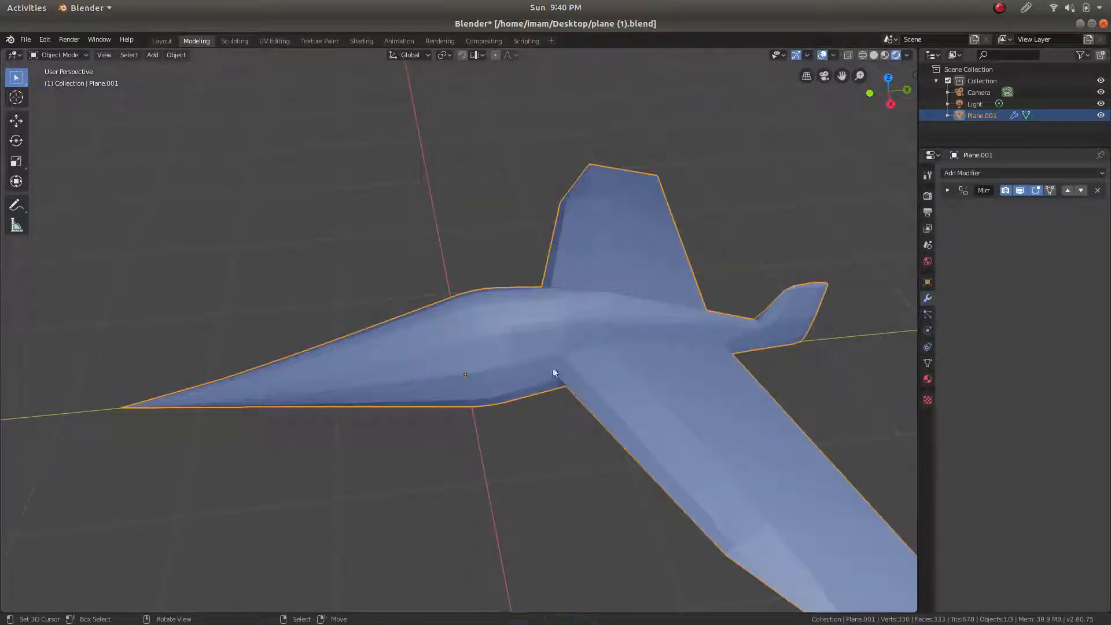
In Edit Mode, select the vertex path down the fuselage side from the ridge to the bottom, at the front of the closely spaced cross-sections
key("Tab")
scroll(554, 367, "up", 5)
left_click(464, 253)
middle_click_drag(496, 474, 482, 259)
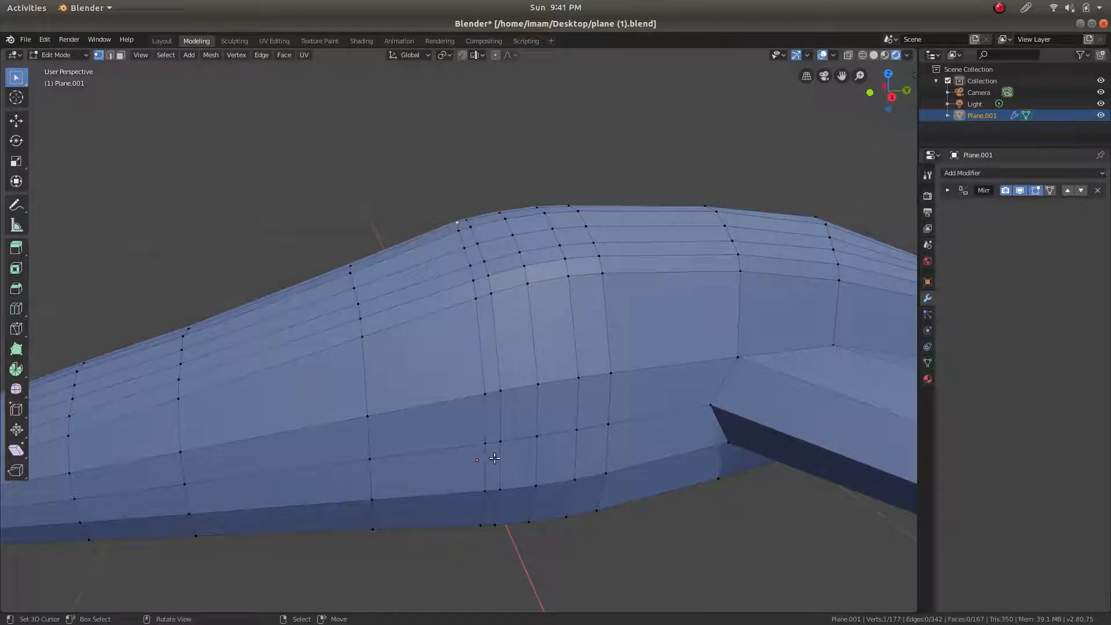
left_click(481, 525, "ctrl")
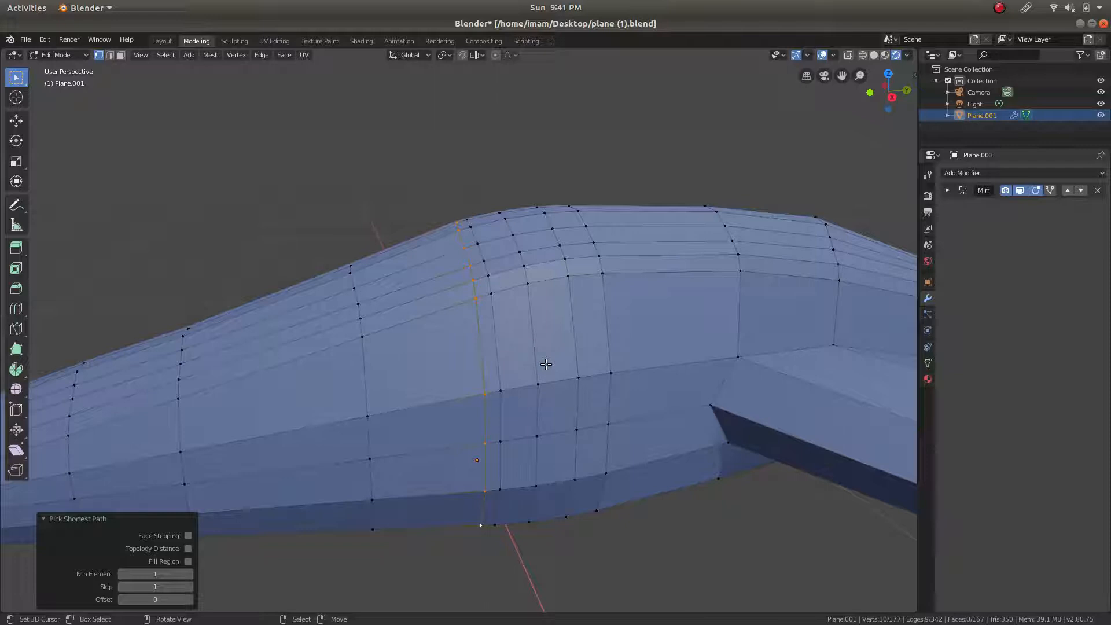
Try dissolving the selected path's vertices and undo it
key("x")
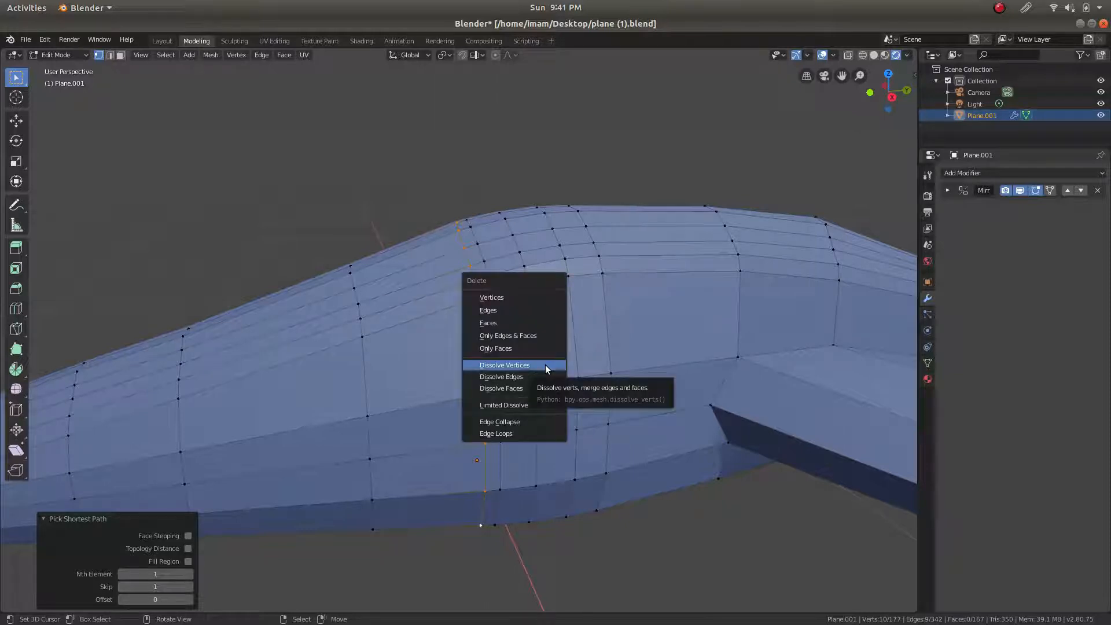
left_click(545, 365)
key("ctrl+z")
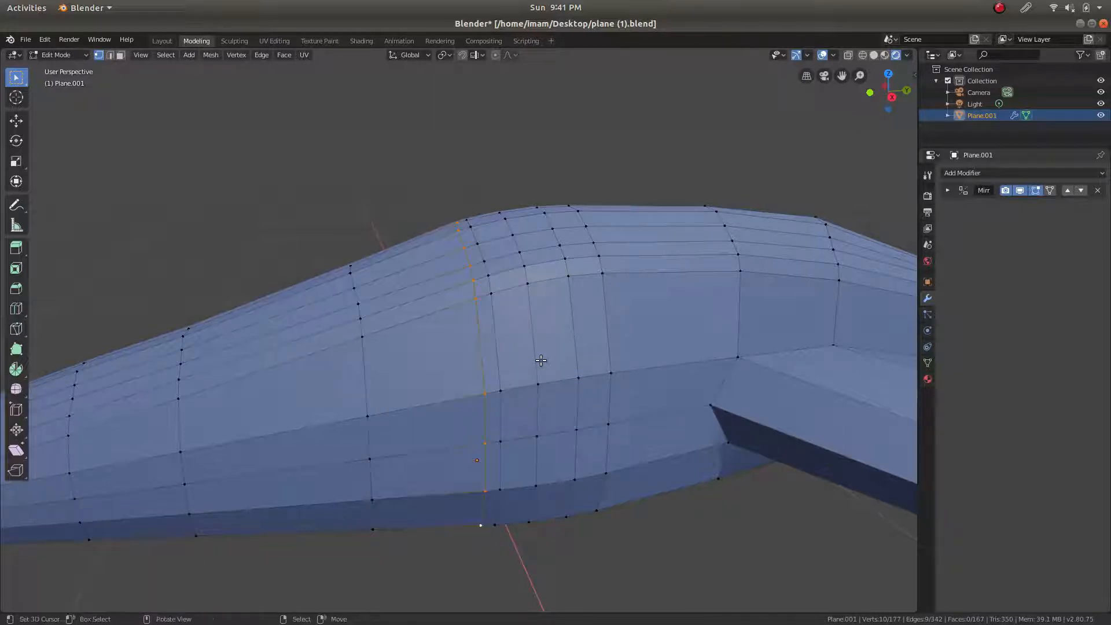
Dissolve the edges of the selected cross-section path and save the file
key("x")
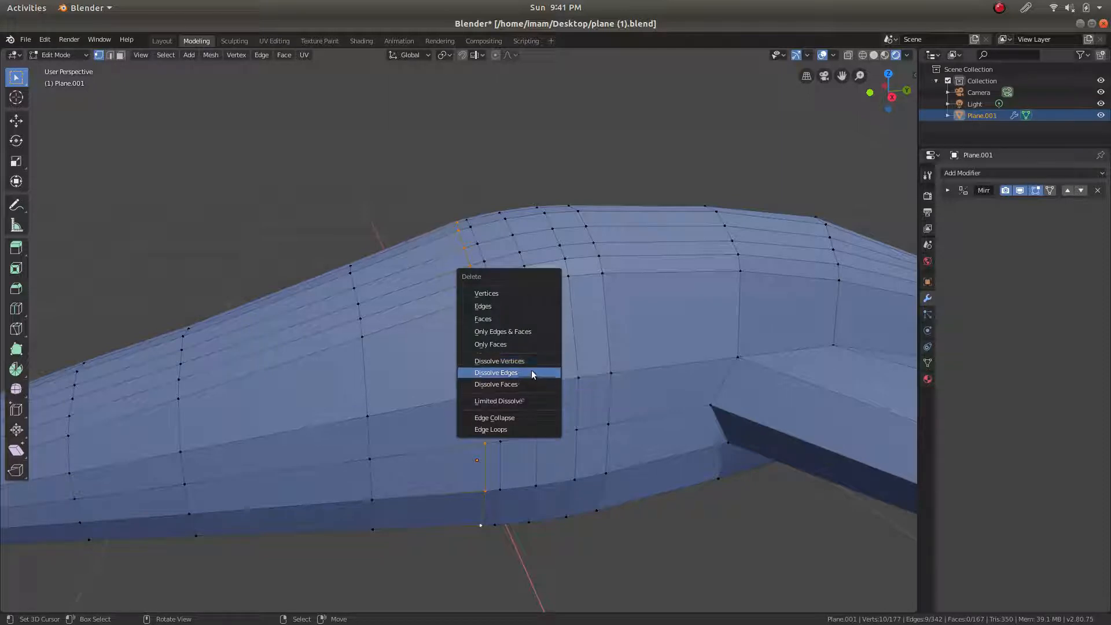
left_click(532, 370)
middle_click_drag(511, 324, 449, 320)
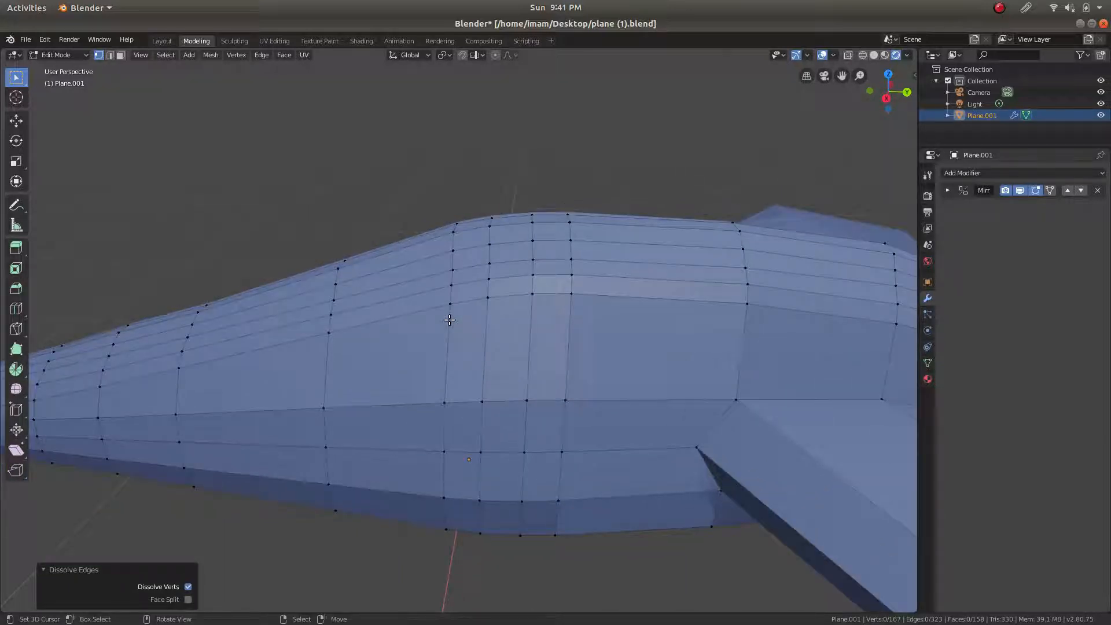
key("KP_3")
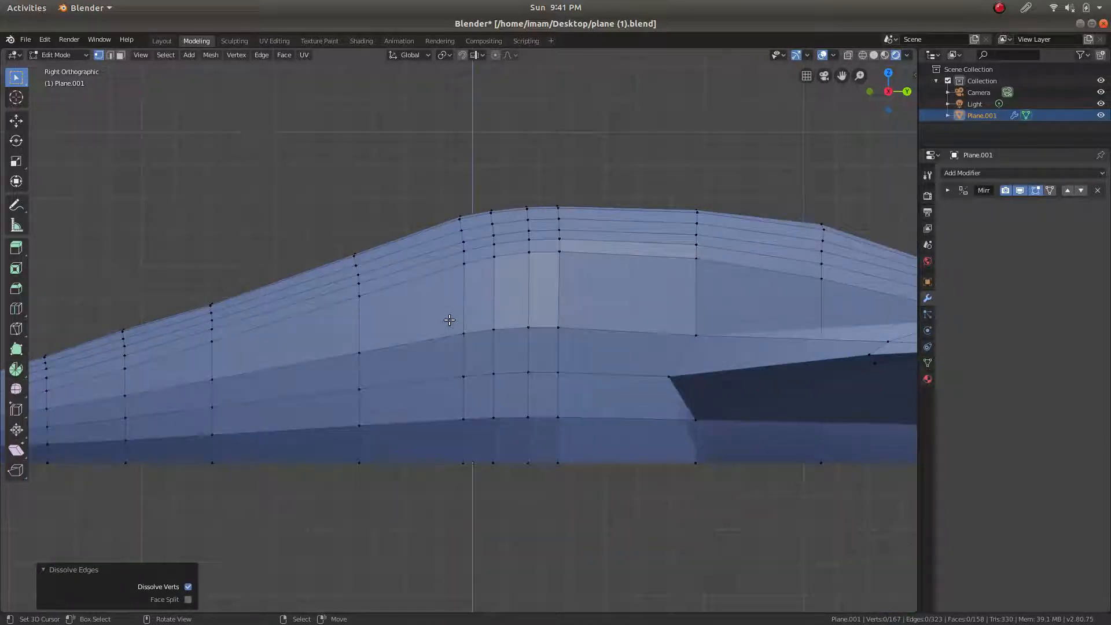
scroll(451, 314, "down", 5)
scroll(590, 311, "up", 3)
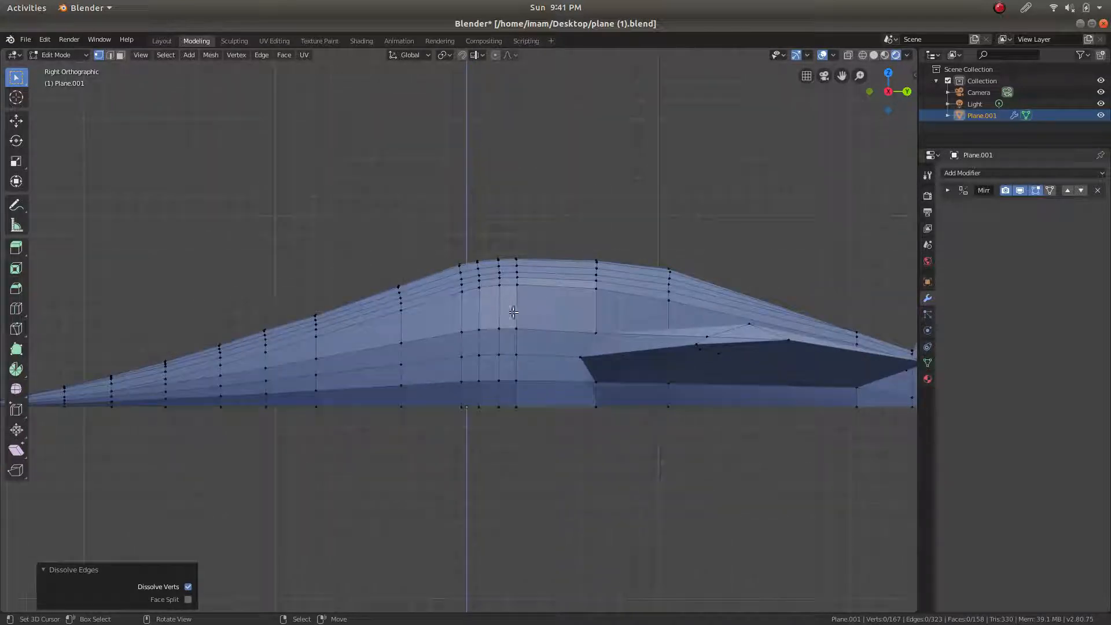
middle_click_drag(590, 311, 544, 317)
key("ctrl+s")
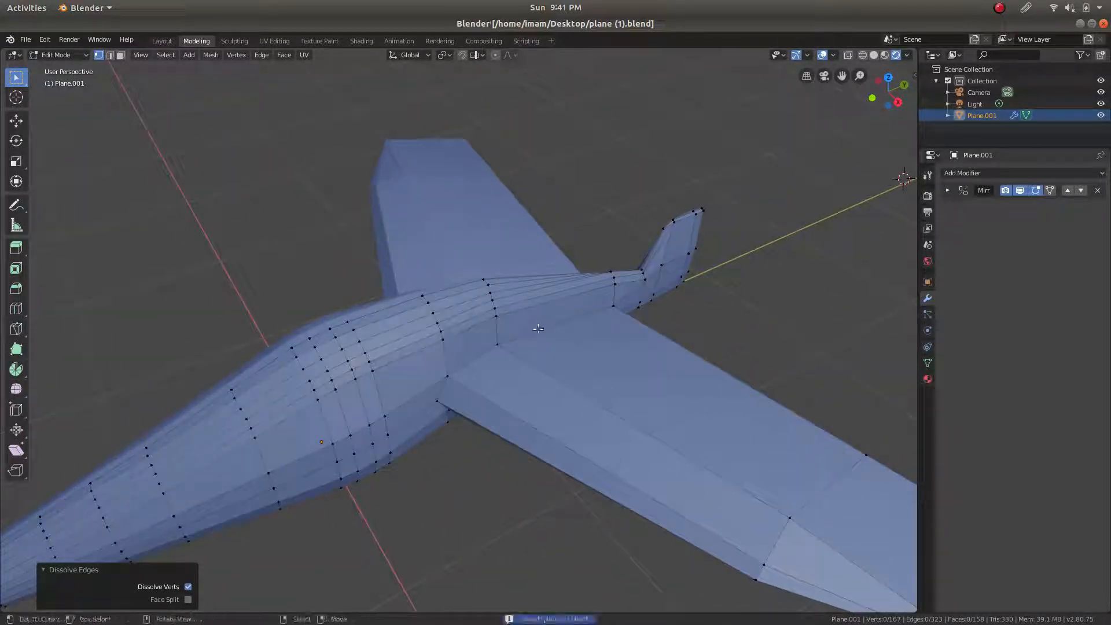
Select the front and upper edges where the wing meets the fuselage, using edge selection
scroll(475, 379, "up", 3)
middle_click_drag(464, 419, 438, 462)
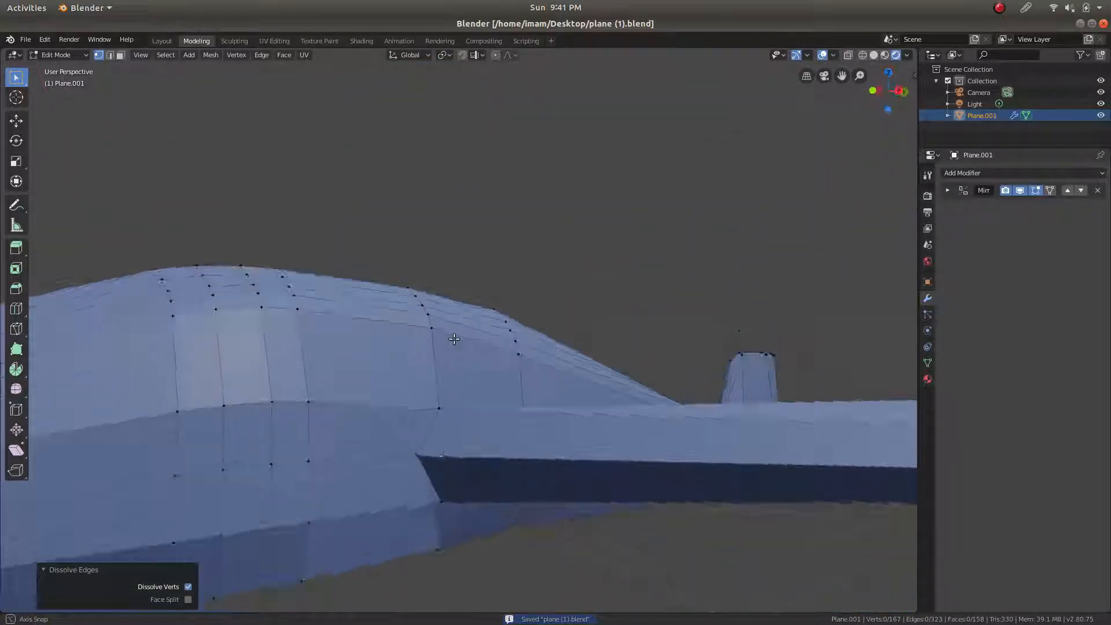
left_click(443, 497)
left_click(418, 457, "ctrl")
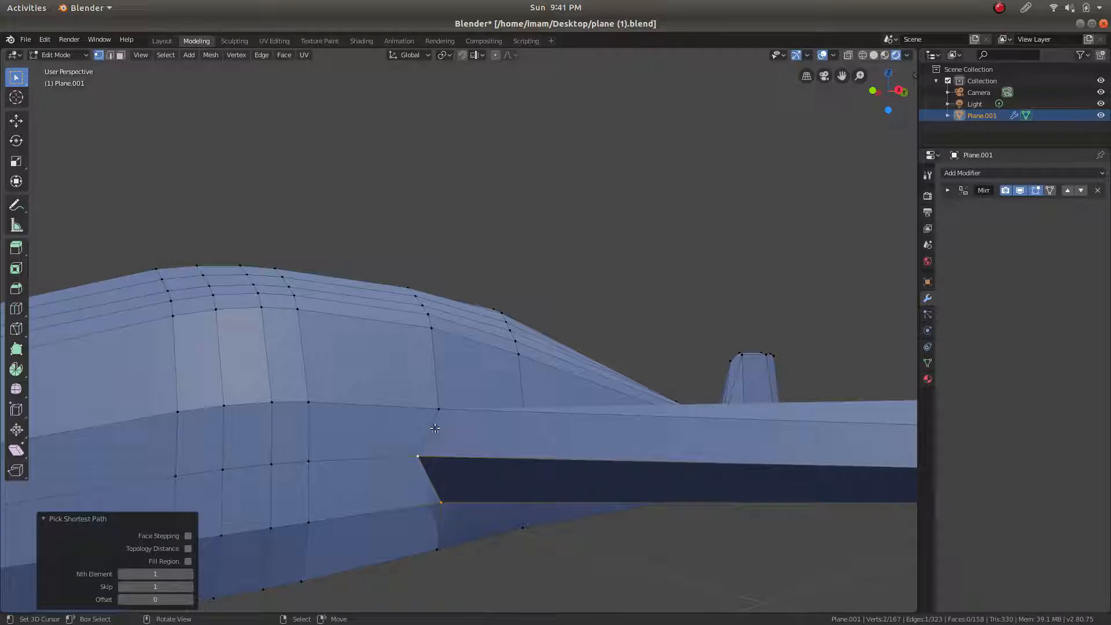
left_click(110, 55)
left_click(425, 428, "shift")
middle_click_drag(425, 428, 513, 402)
right_click(514, 402, "shift")
right_click(620, 402, "shift")
Add the remaining rear and underside wing root edges to the selection to close the loop around the wing base
middle_click_drag(759, 421, 700, 467)
scroll(700, 466, "down", 3)
middle_click_drag(771, 495, 488, 415, "shift")
scroll(446, 476, "up", 2)
middle_click_drag(409, 536, 455, 515)
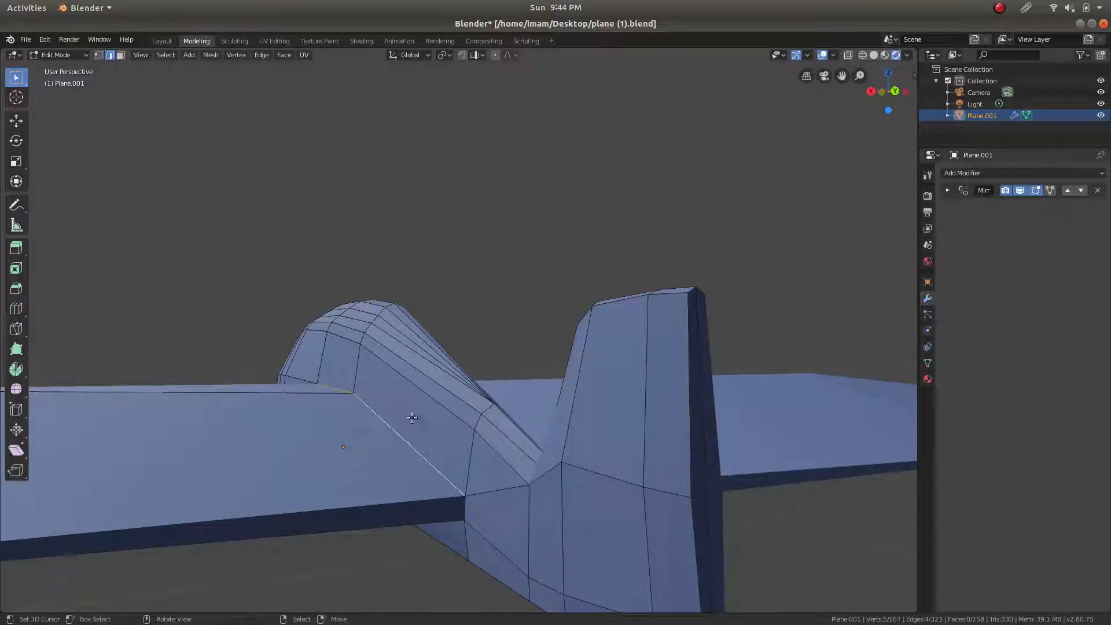
middle_click_drag(412, 418, 295, 458)
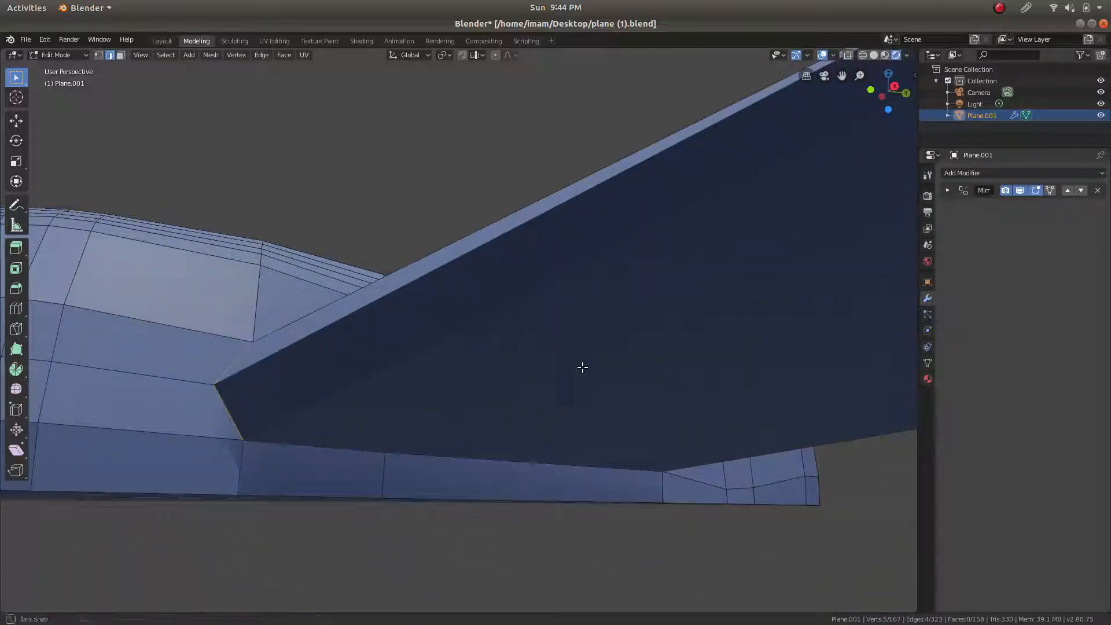
middle_click_drag(583, 367, 427, 397)
right_click(452, 432, "shift")
middle_click_drag(665, 370, 596, 414)
right_click(569, 478, "shift")
middle_click_drag(566, 473, 318, 477)
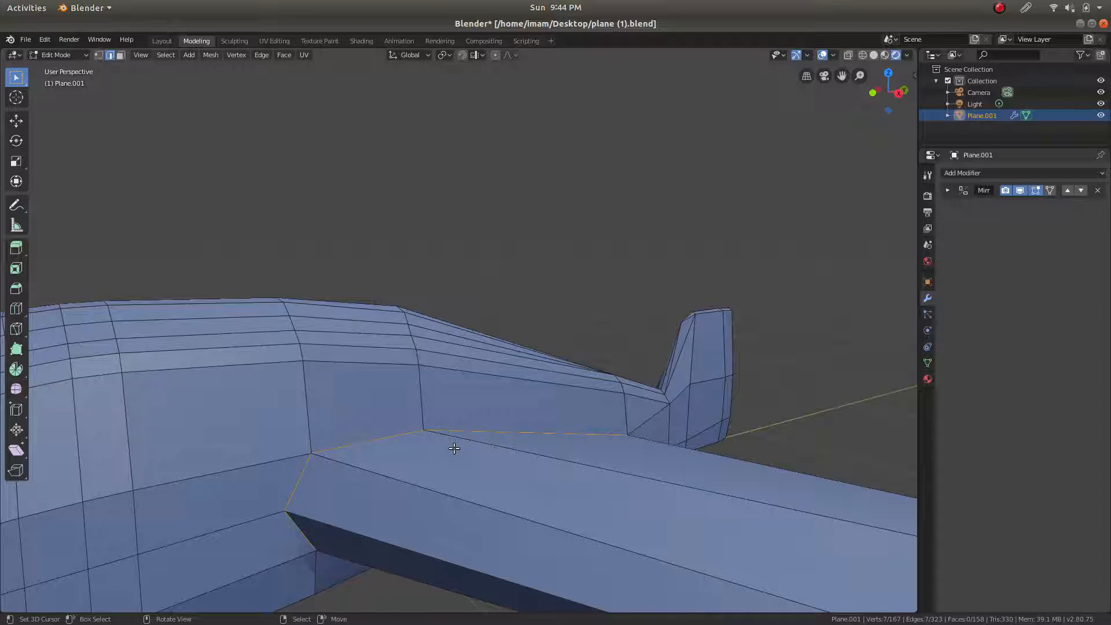
Bevel the wing root edge loop with 2 segments and a width of about 0.048 m
key("ctrl+b")
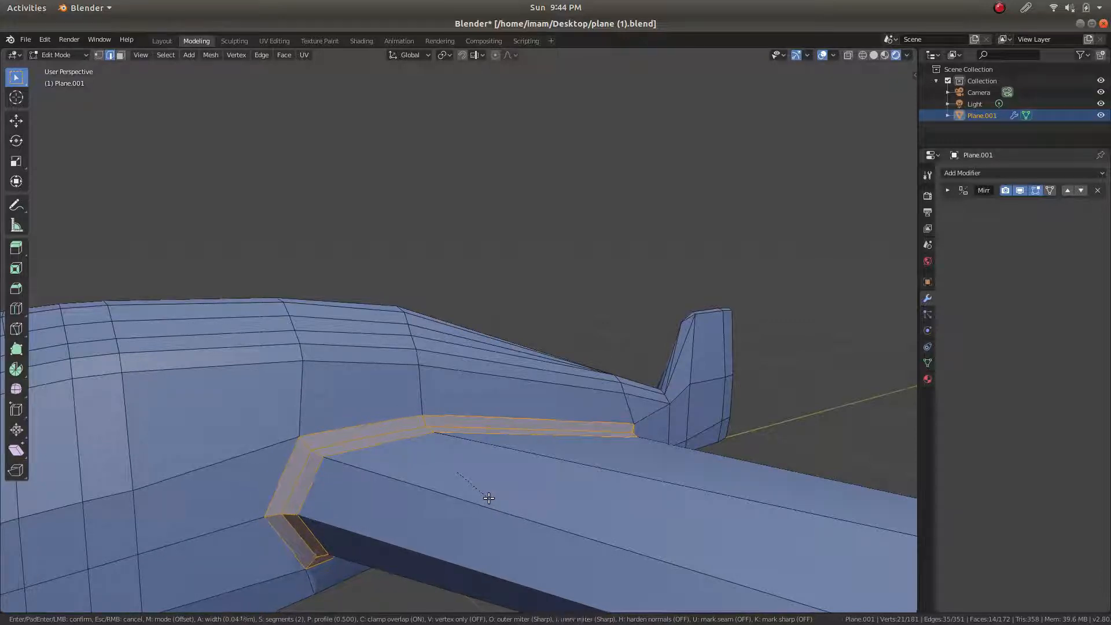
left_click(513, 448)
mouse_move(605, 453)
middle_mouse_down()
mouse_move(509, 447)
mouse_move(475, 432)
mouse_move(459, 393)
mouse_move(602, 409)
mouse_move(606, 452)
middle_mouse_up()
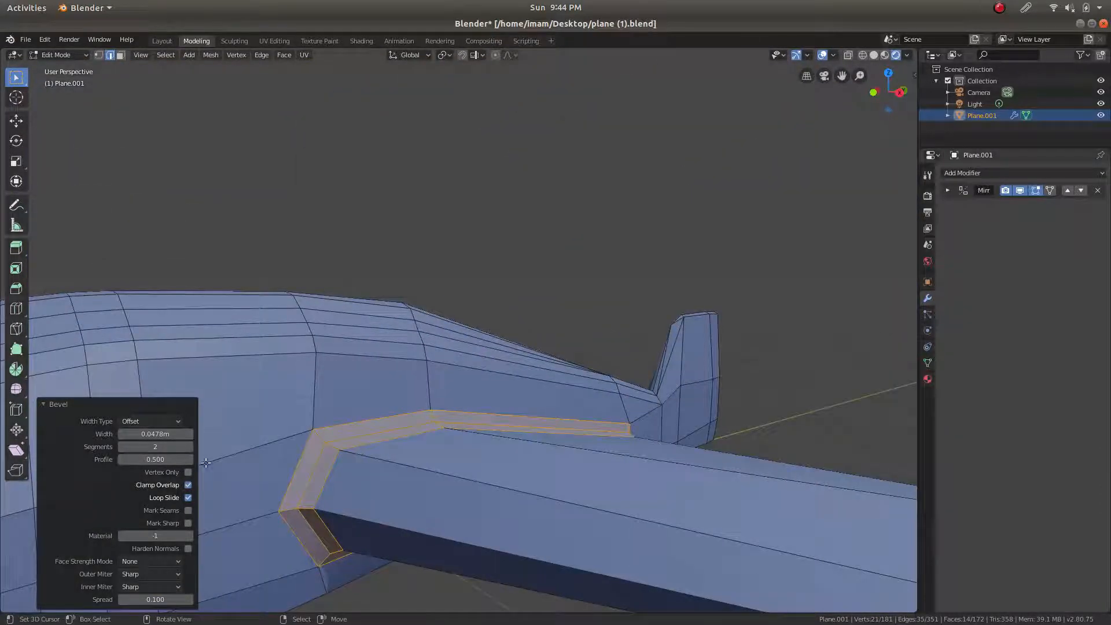
scroll(421, 434, "down", 3)
scroll(432, 384, "up", 3)
scroll(429, 390, "down", 2)
scroll(405, 403, "up", 2)
mouse_move(155, 434)
left_mouse_down()
mouse_move(173, 433)
mouse_move(144, 434)
left_mouse_up()
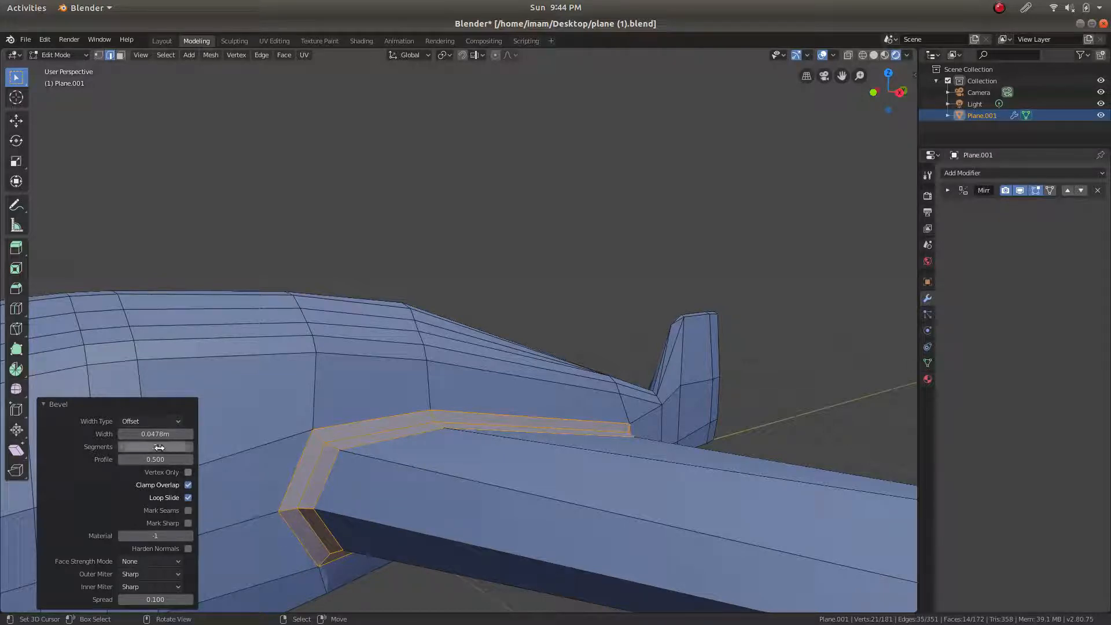
Try 5 segments for the wing root bevel and settle on 3
left_click(189, 446)
left_click(189, 447)
middle_click_drag(463, 428, 489, 435)
scroll(489, 435, "down", 4)
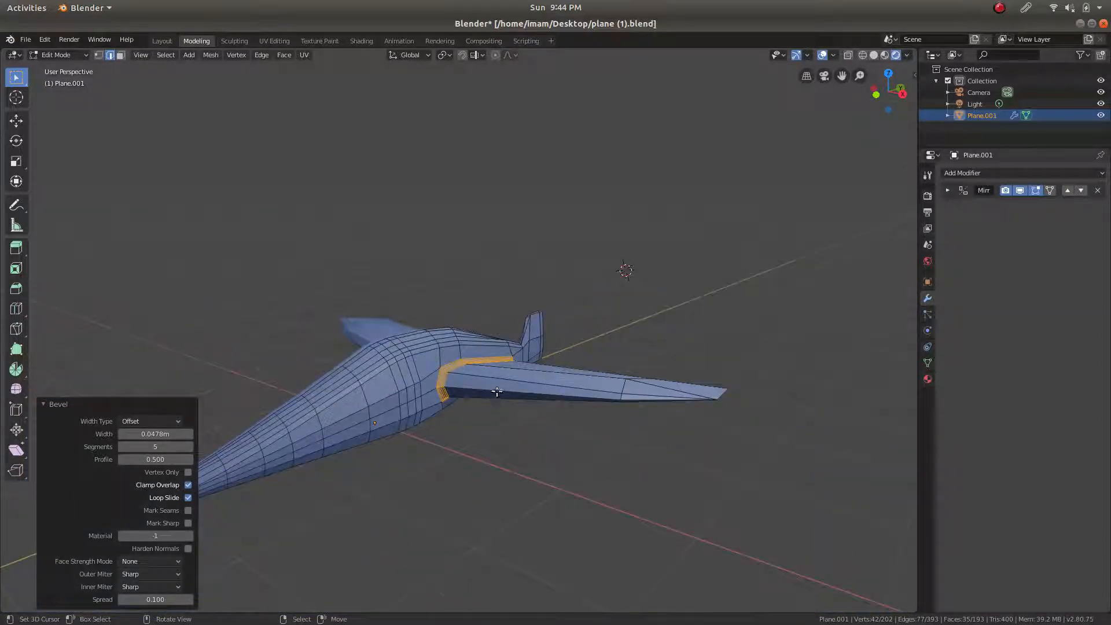
scroll(497, 391, "up", 6)
middle_click_drag(481, 415, 220, 440)
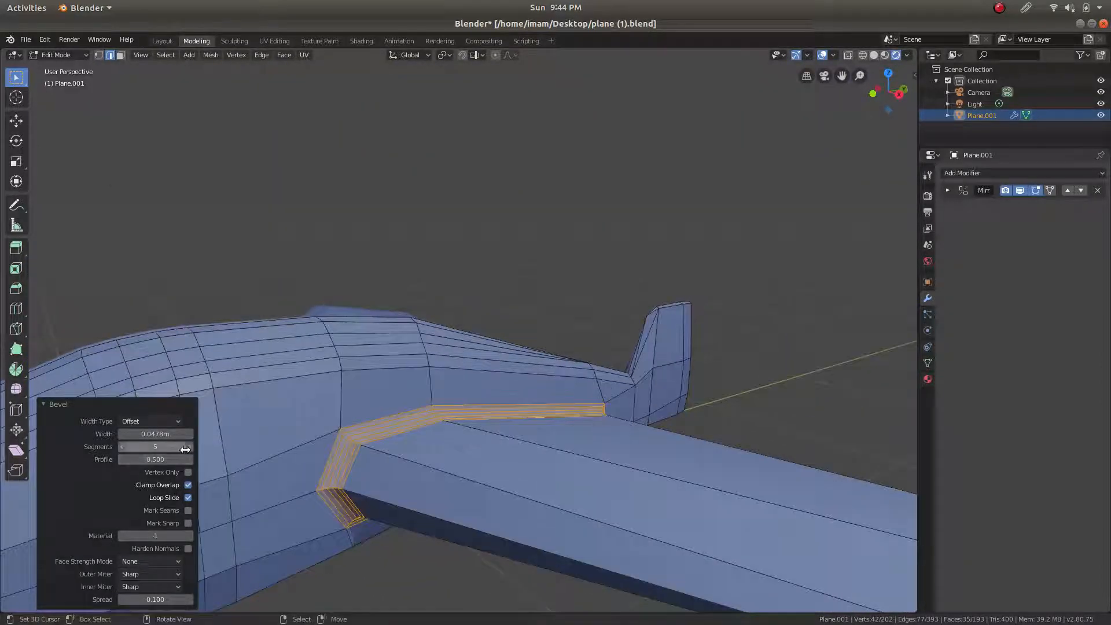
left_click(122, 447)
left_click(122, 447)
middle_click_drag(348, 440, 373, 432)
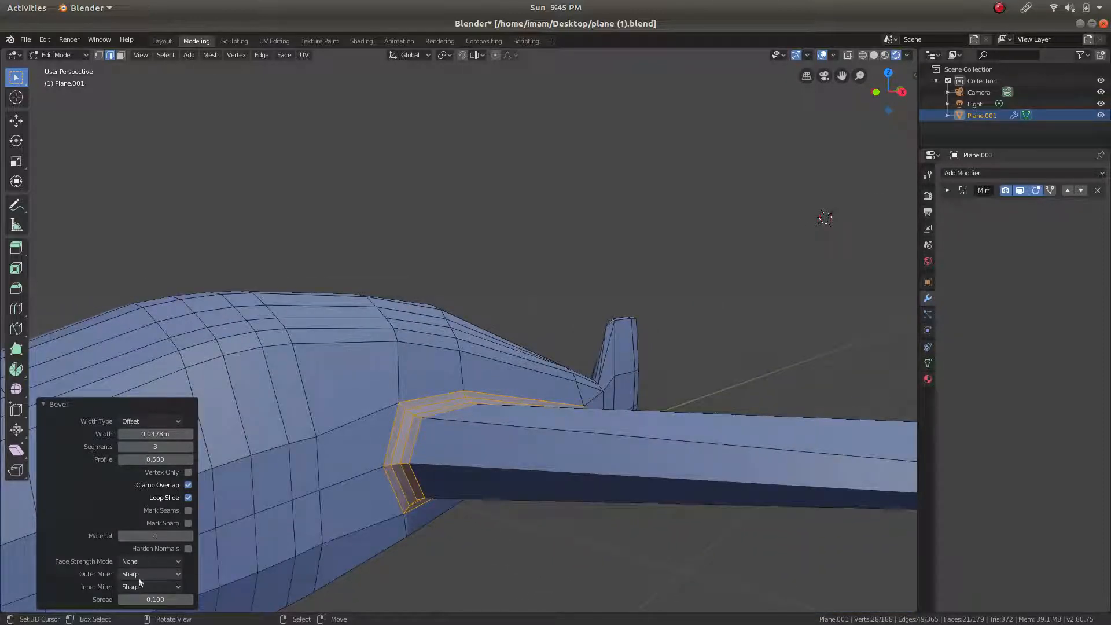
Try the Arc option for both the outer and inner miter of the wing root bevel
left_click(158, 572)
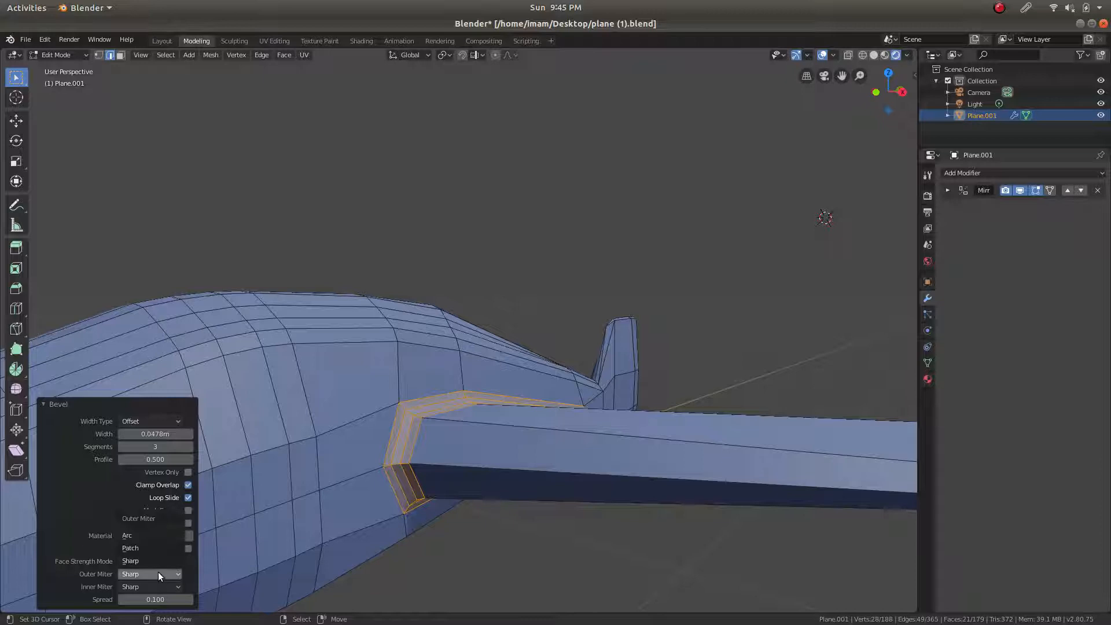
left_click(163, 536)
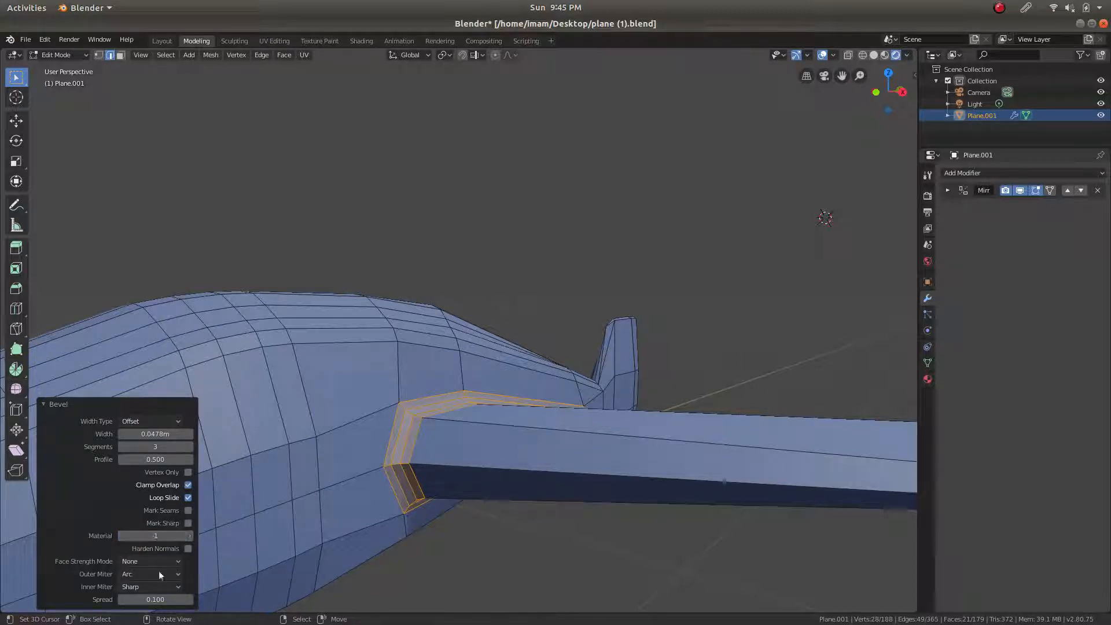
left_click(158, 588)
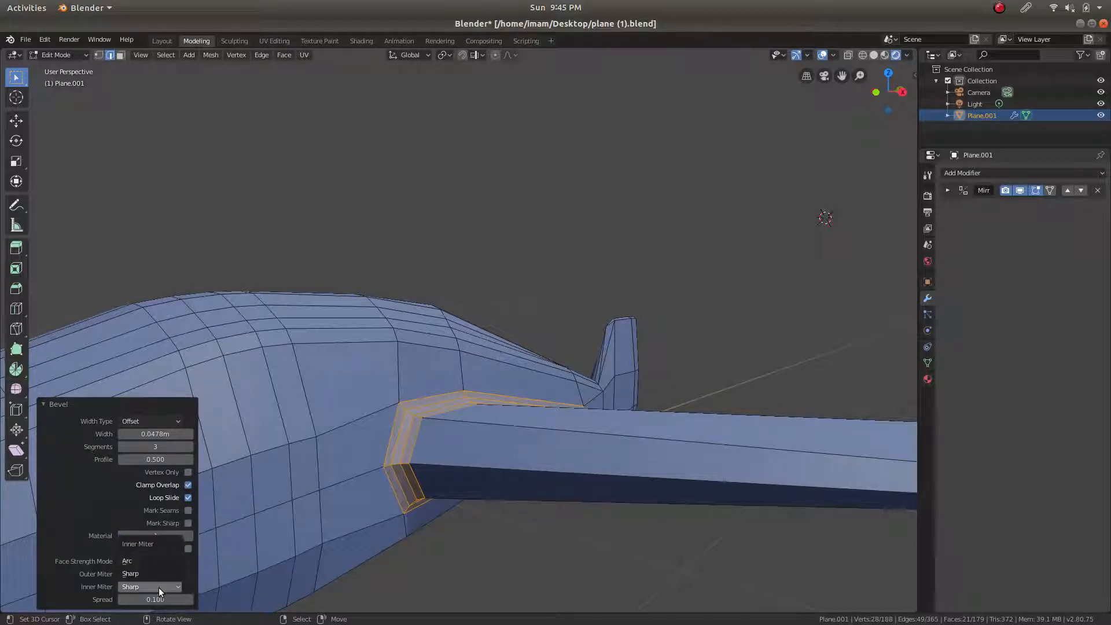
left_click(161, 558)
middle_click_drag(490, 374, 336, 475)
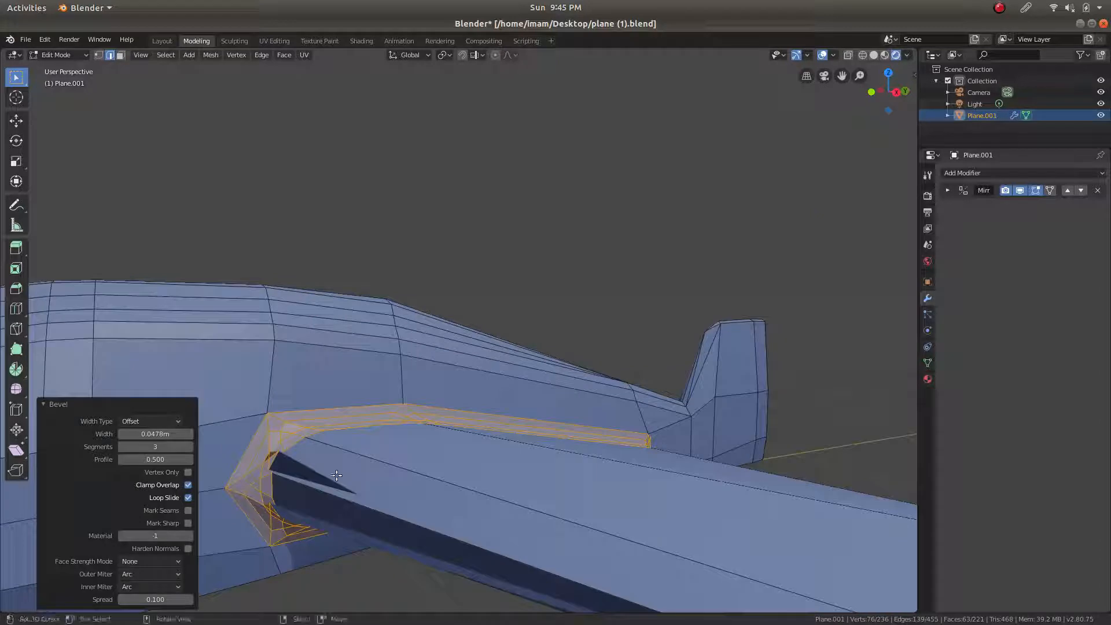
Restore the bevel's inner and outer miters to Sharp
left_click(147, 585)
left_click(154, 565)
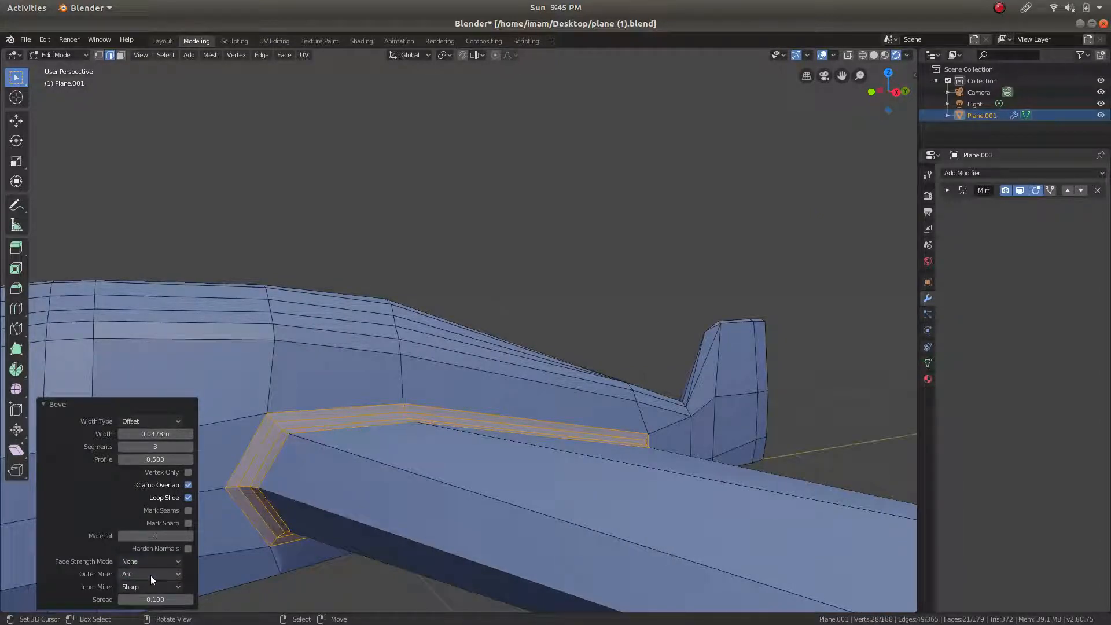
left_click(150, 576)
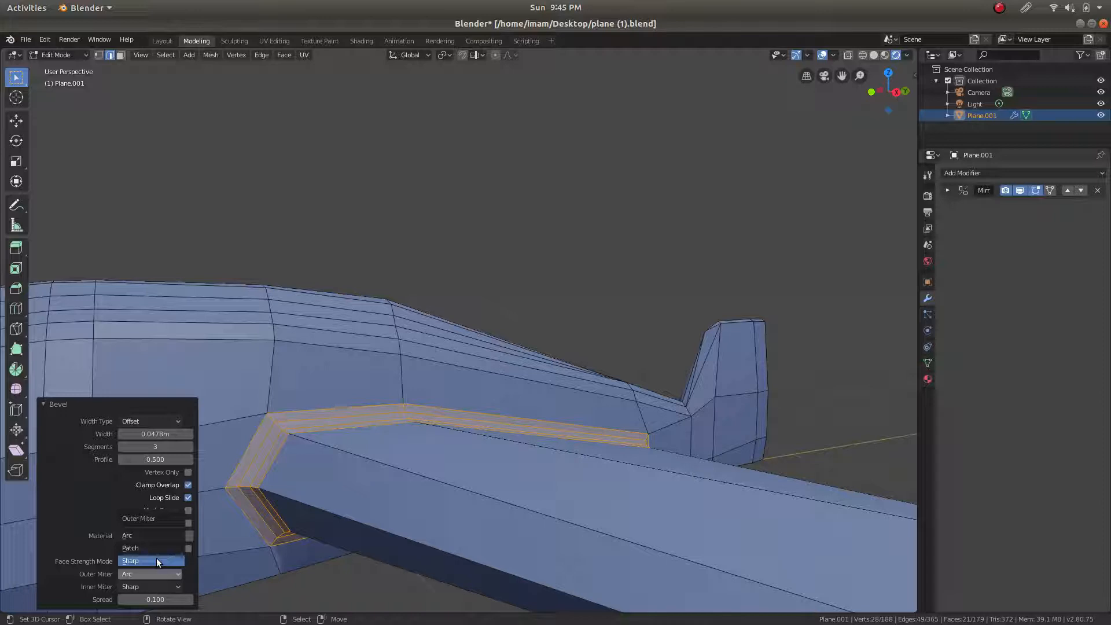
left_click(156, 561)
middle_click_drag(376, 489, 382, 474)
scroll(381, 474, "down", 2)
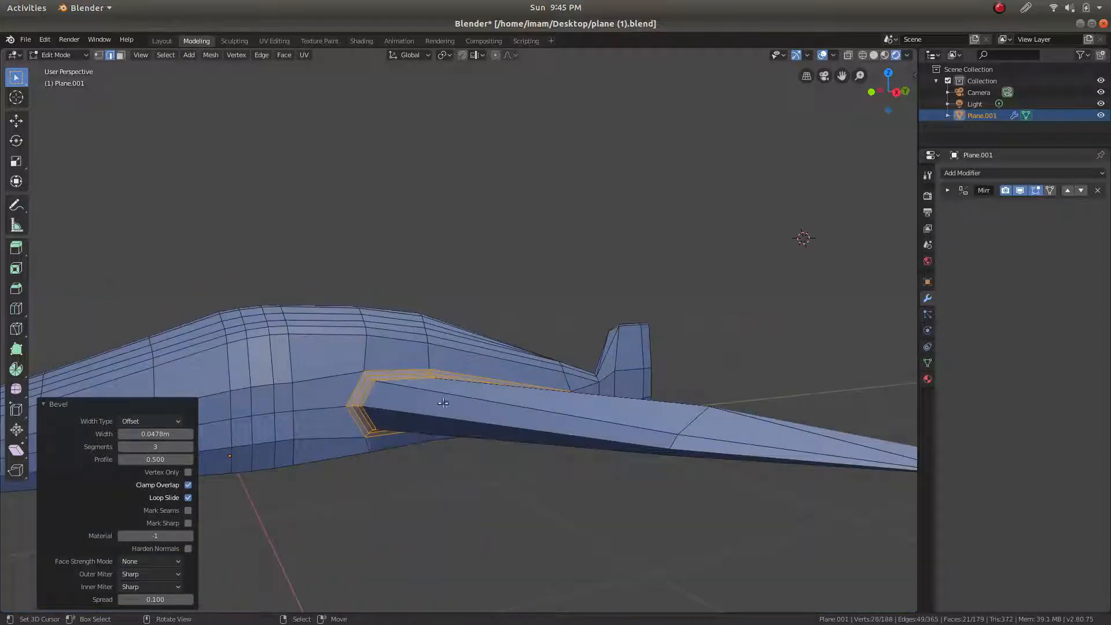
Inspect the beveled wing root on the whole airplane in Object Mode and save the file
right_click(445, 398)
middle_click_drag(460, 390, 468, 420)
key("Tab")
mouse_move(397, 457)
middle_mouse_down()
mouse_move(359, 426)
mouse_move(279, 411)
mouse_move(286, 401)
mouse_move(333, 436)
mouse_move(427, 420)
mouse_move(379, 437)
mouse_move(305, 435)
mouse_move(415, 453)
middle_mouse_up()
scroll(375, 407, "down", 5)
scroll(363, 390, "up", 6)
middle_click_drag(347, 412, 670, 402)
middle_click_drag(272, 358, 440, 362)
key("ctrl+s")
middle_click_drag(489, 405, 466, 397)
scroll(466, 399, "up", 5)
Bevel the wing's leading edge from the fuselage root to the mid-wing section, about 0.123 m wide with 3 segments
key("Tab")
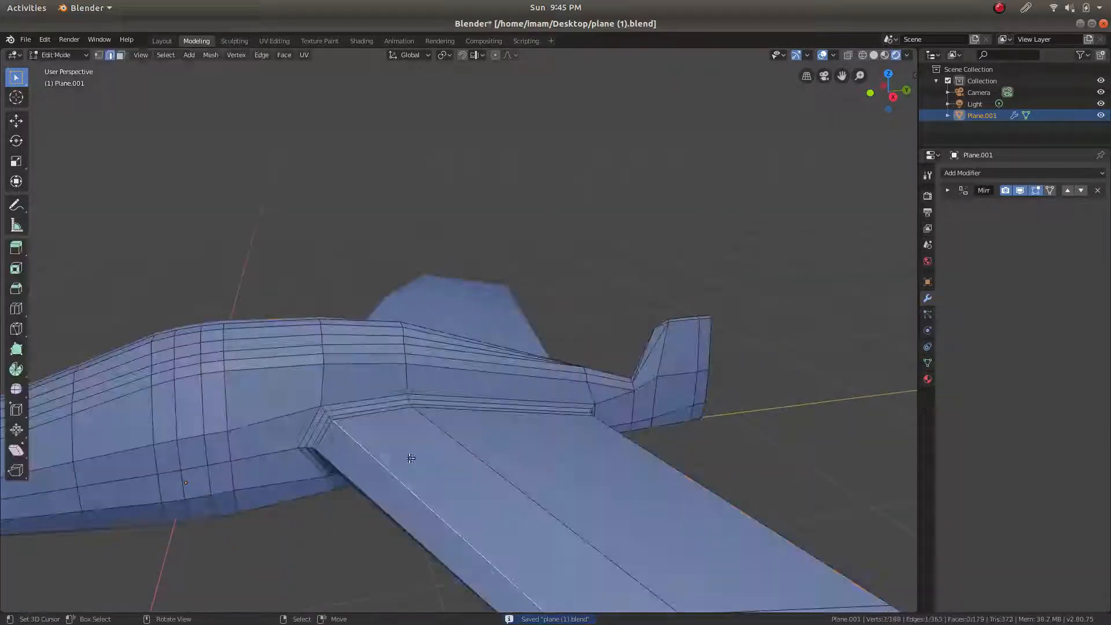
middle_click_drag(368, 441, 381, 419)
left_click(356, 411)
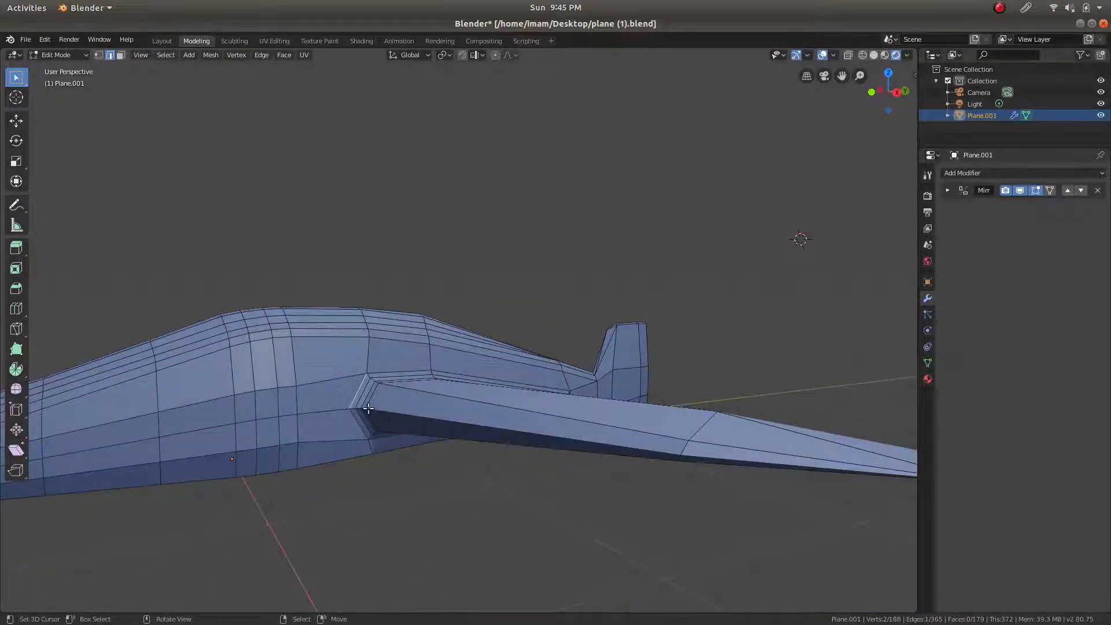
scroll(368, 408, "up", 3)
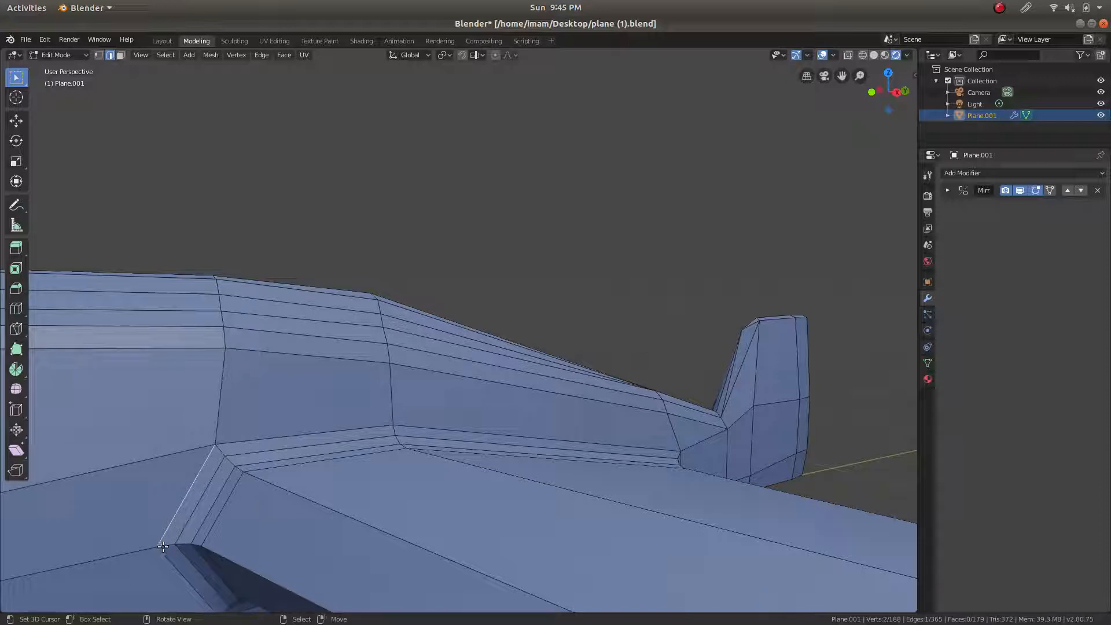
scroll(291, 537, "down", 3)
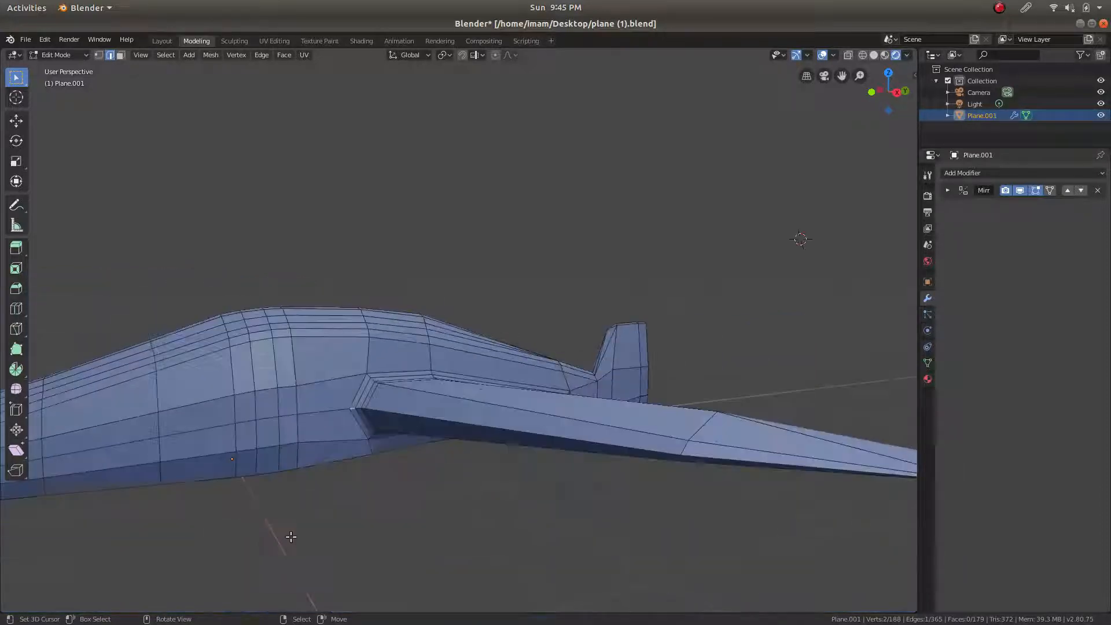
middle_click_drag(611, 449, 588, 384)
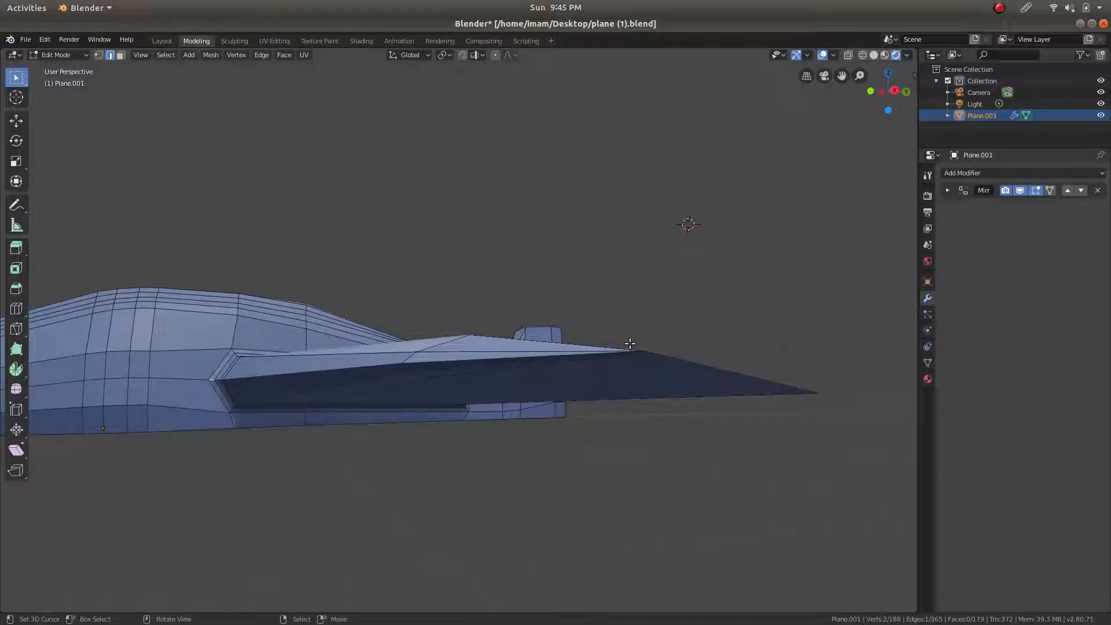
scroll(630, 344, "up", 1)
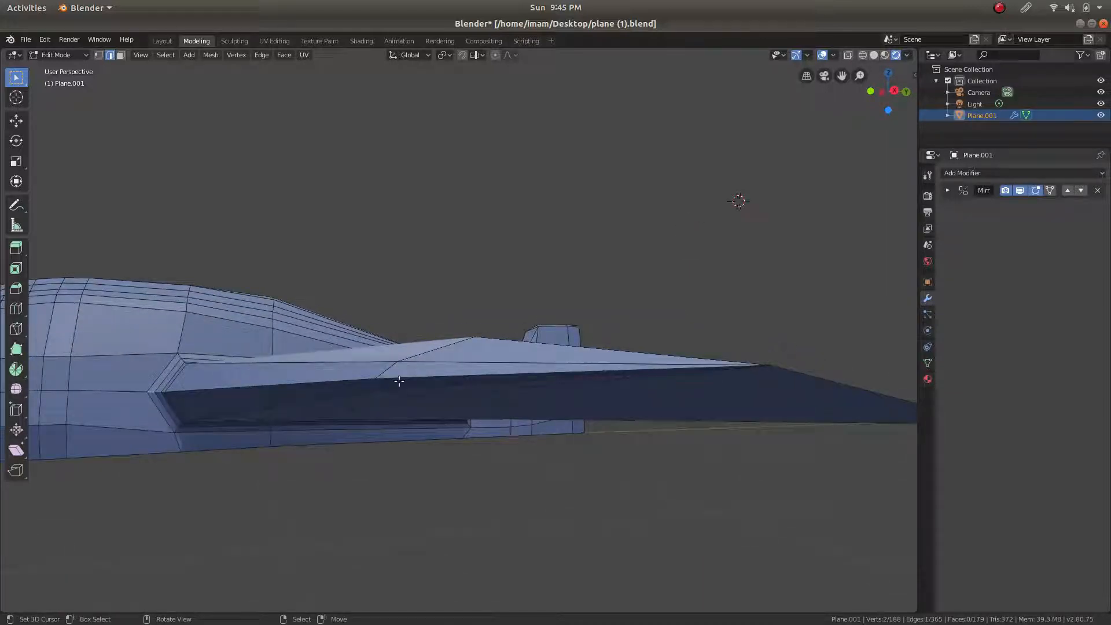
left_click(355, 380, "ctrl")
middle_click_drag(355, 379, 372, 405)
mouse_move(525, 463)
middle_mouse_down()
mouse_move(541, 443)
mouse_move(522, 455)
middle_mouse_up()
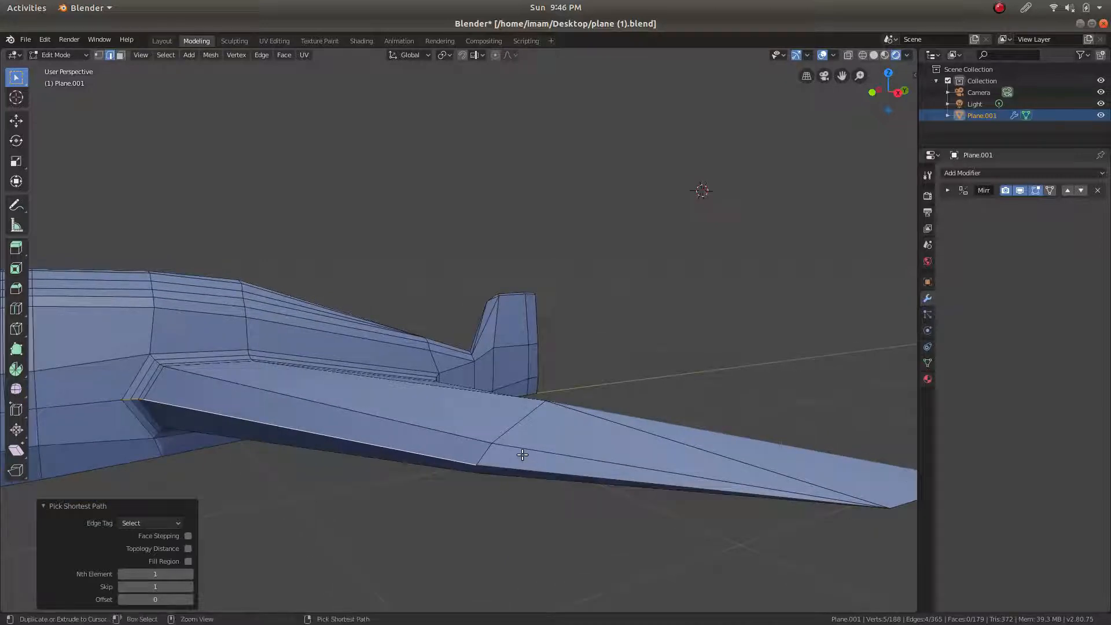
key("ctrl+b")
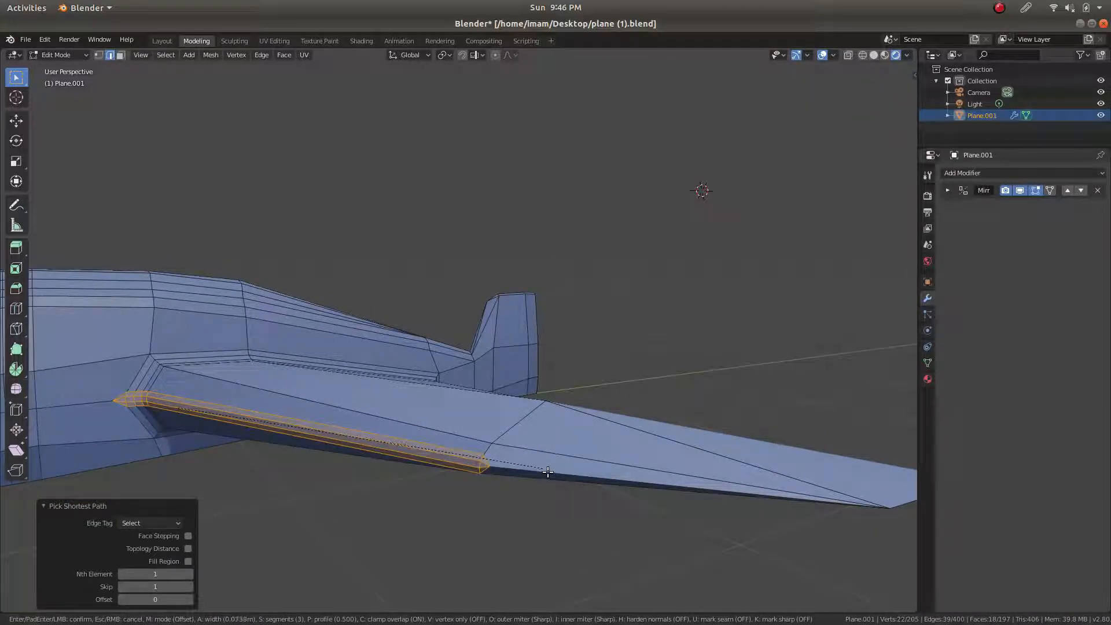
left_click(423, 458)
middle_click_drag(423, 458, 323, 478)
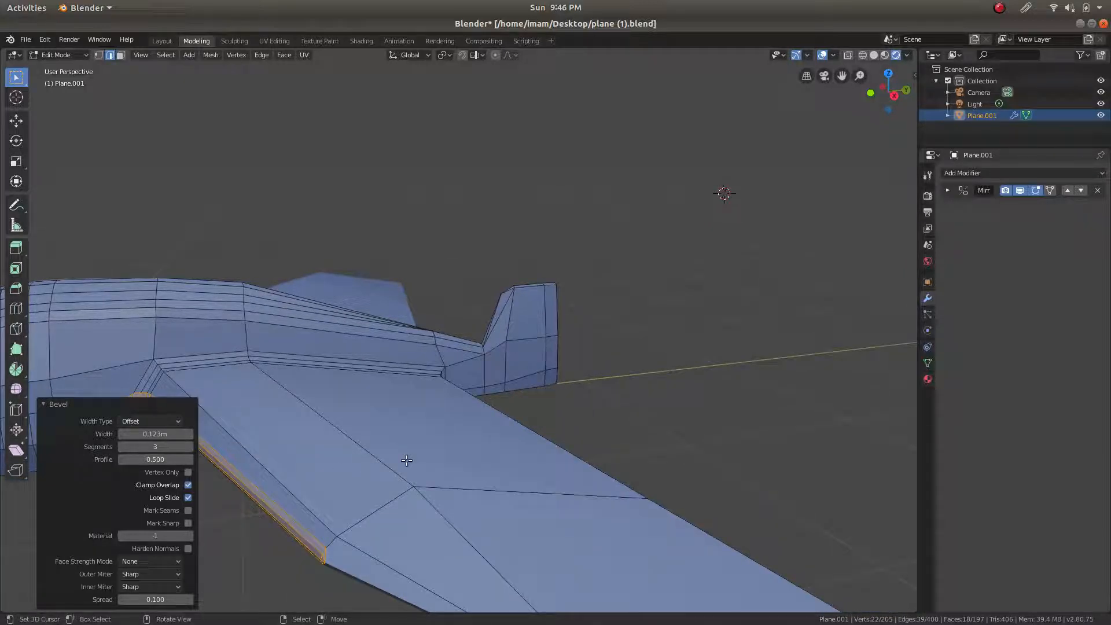
Examine the outer end of the leading-edge bevel and the wing tip from the top view
key("KP_7")
scroll(635, 461, "up", 5)
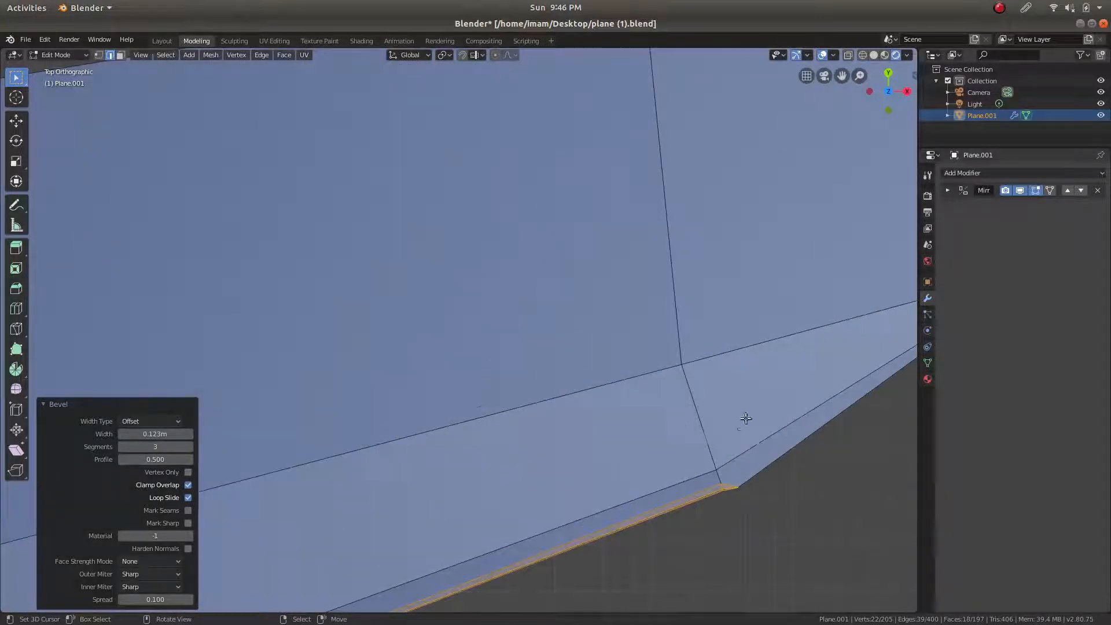
middle_click_drag(745, 418, 533, 372, "shift")
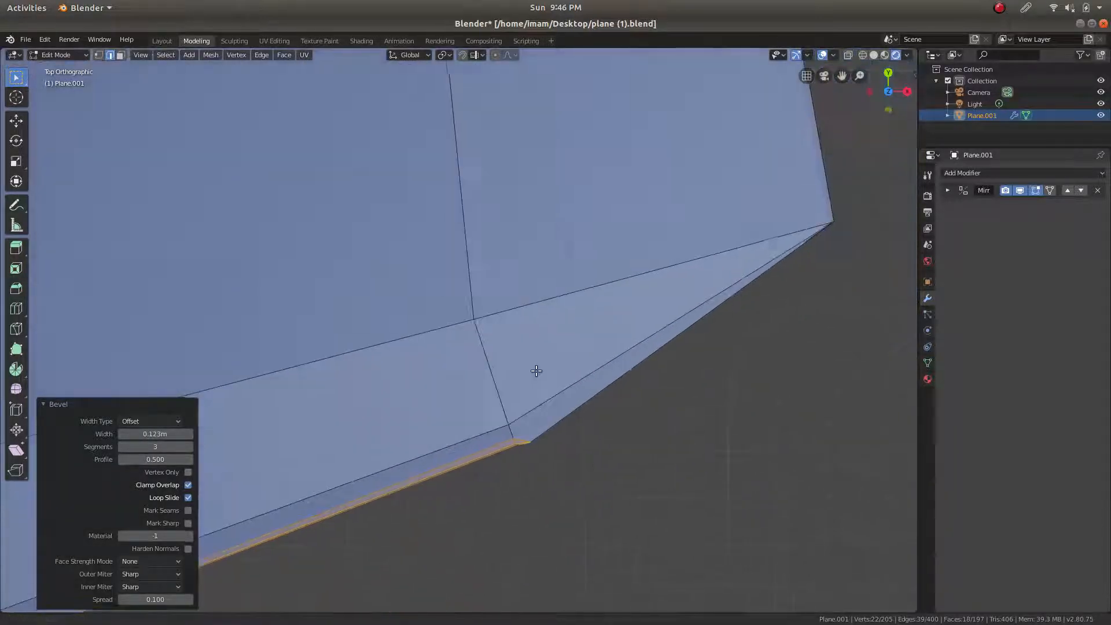
scroll(584, 431, "up", 3)
middle_click_drag(529, 481, 521, 481, "shift")
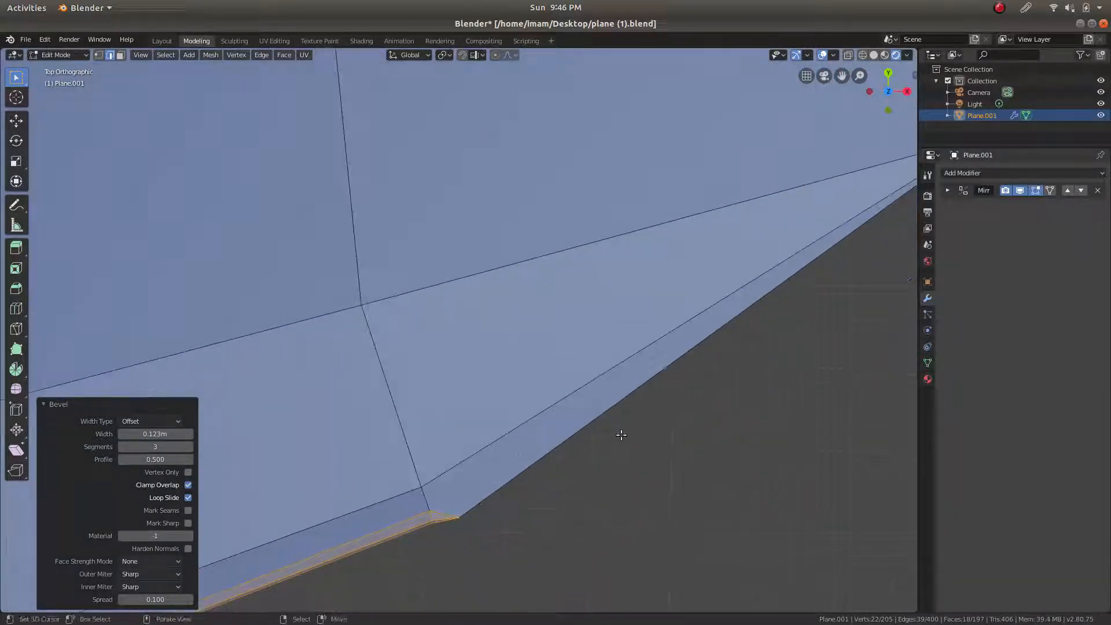
scroll(812, 234, "down", 3)
middle_click_drag(811, 236, 728, 275, "shift")
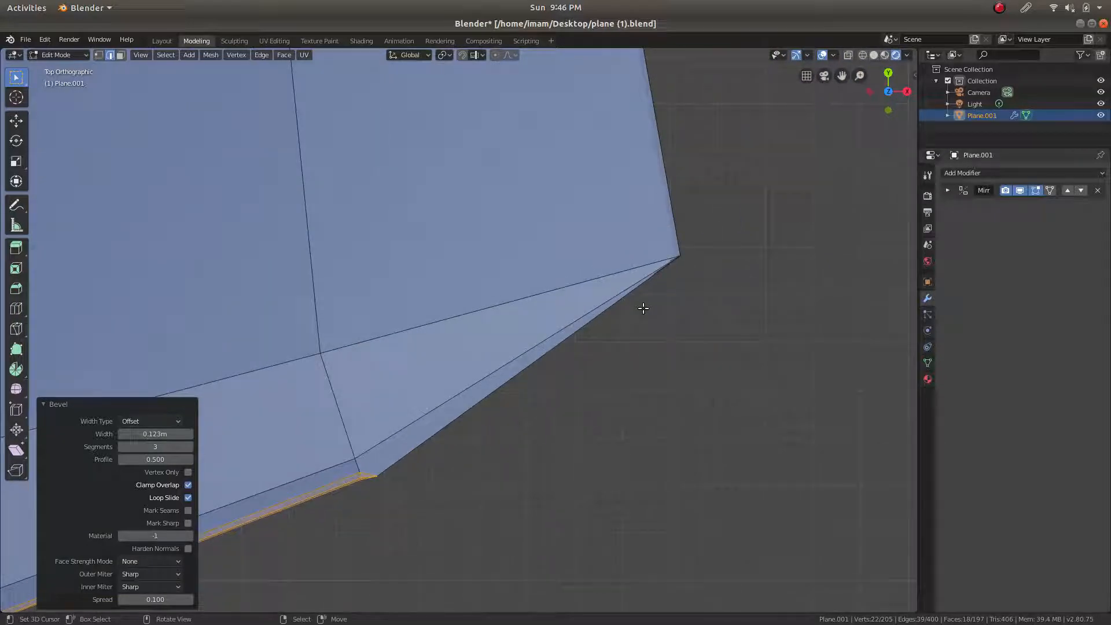
scroll(643, 308, "up", 2)
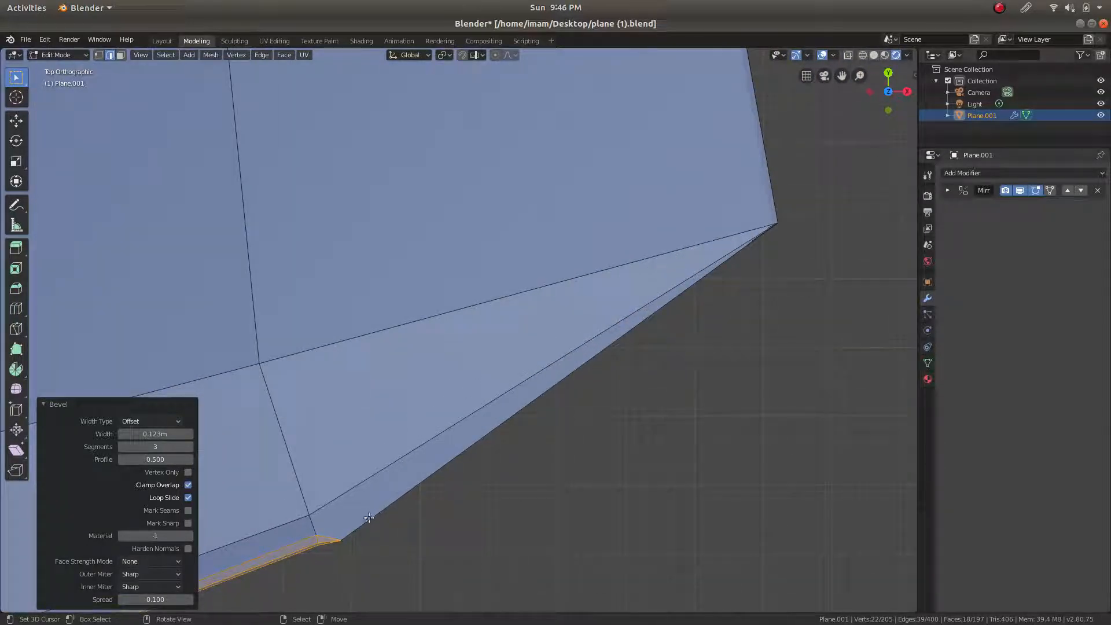
Dissolve the protruding vertex at the outer end of the leading-edge bevel
left_click(395, 500)
middle_click_drag(345, 554, 279, 465)
scroll(254, 470, "up", 1)
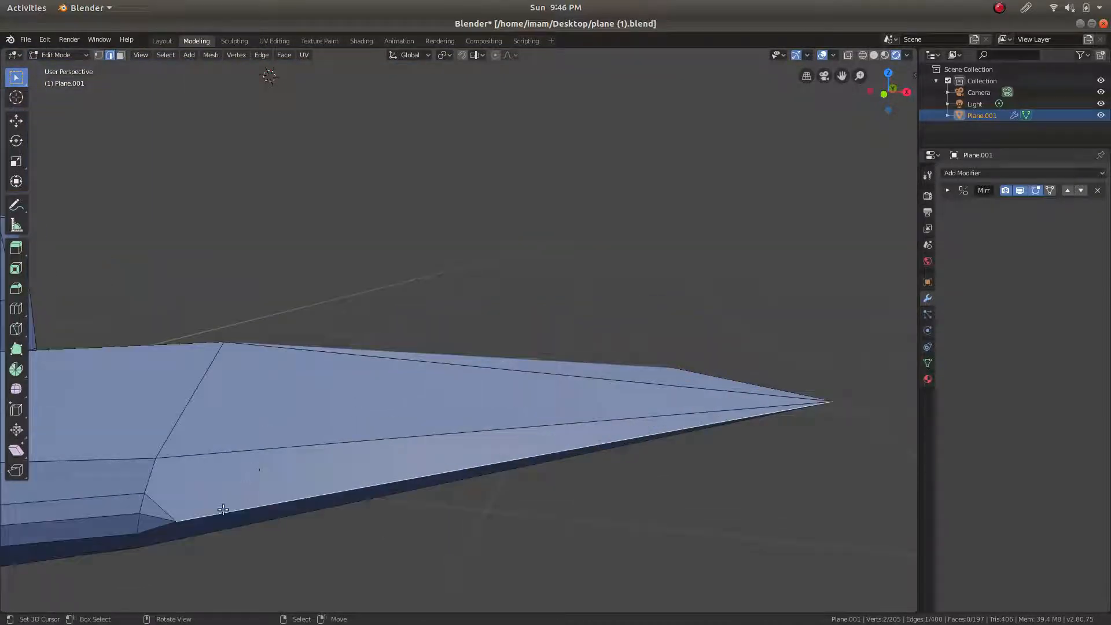
middle_click_drag(213, 477, 218, 403)
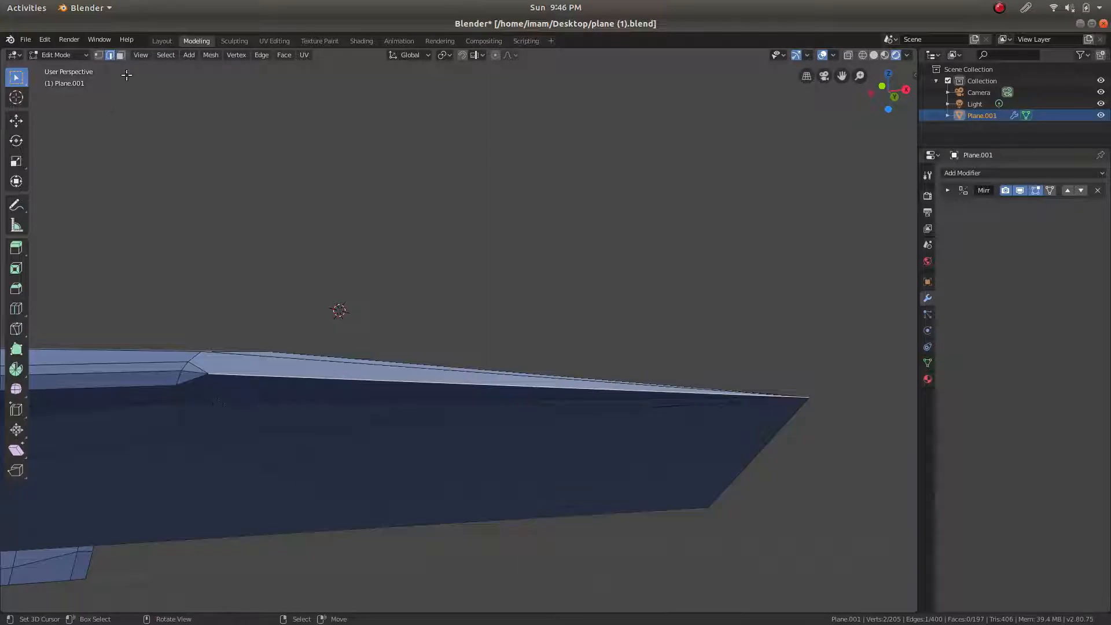
left_click(99, 55)
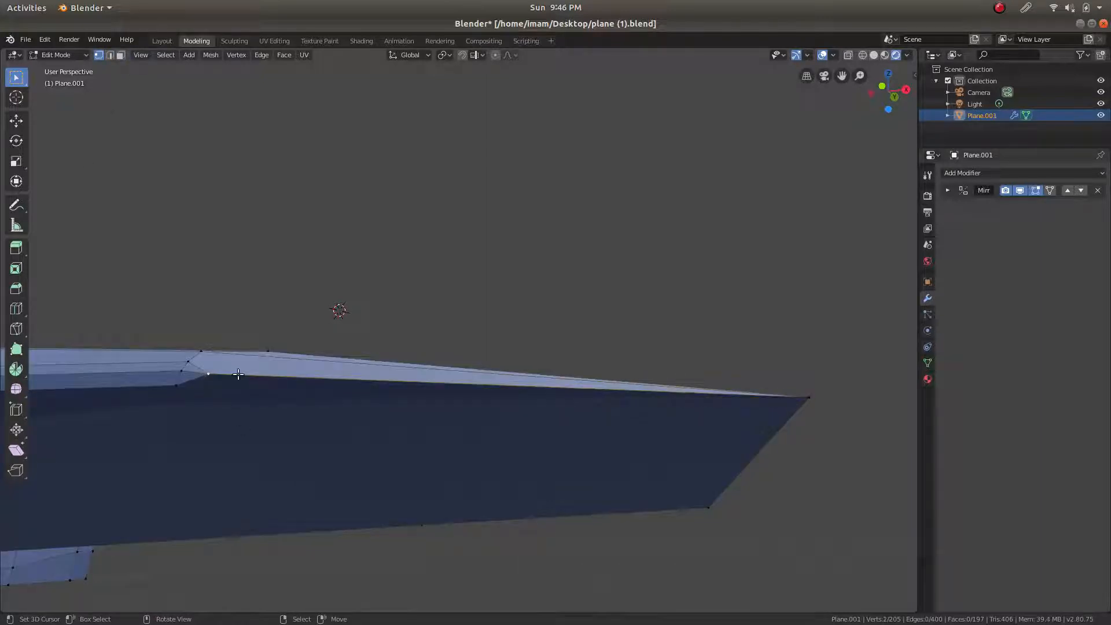
key("x")
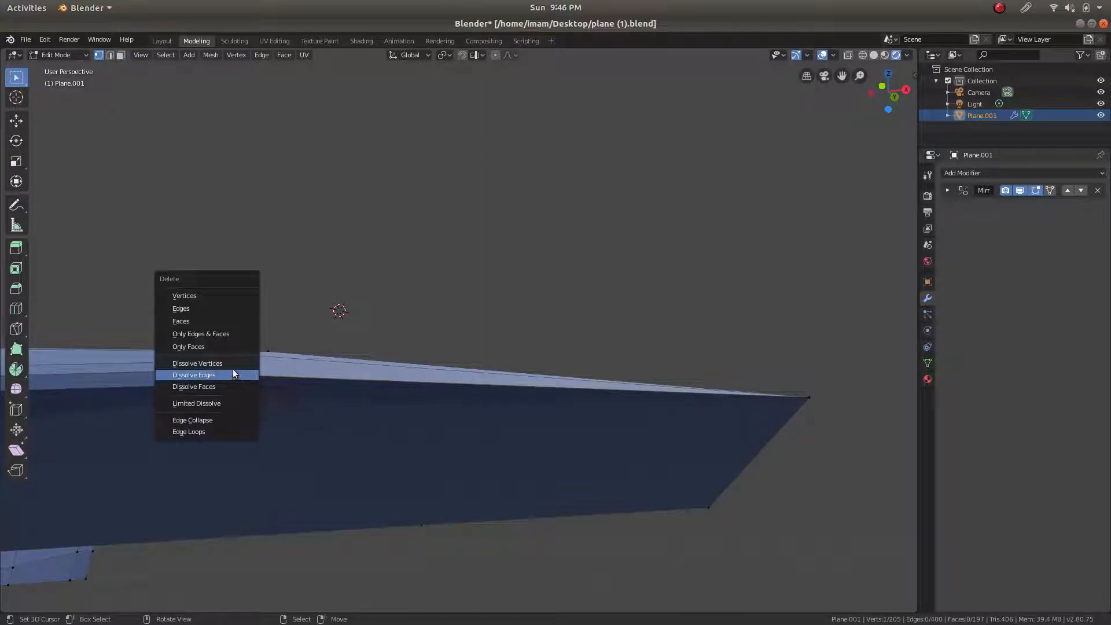
left_click(234, 363)
middle_click_drag(237, 366, 172, 412)
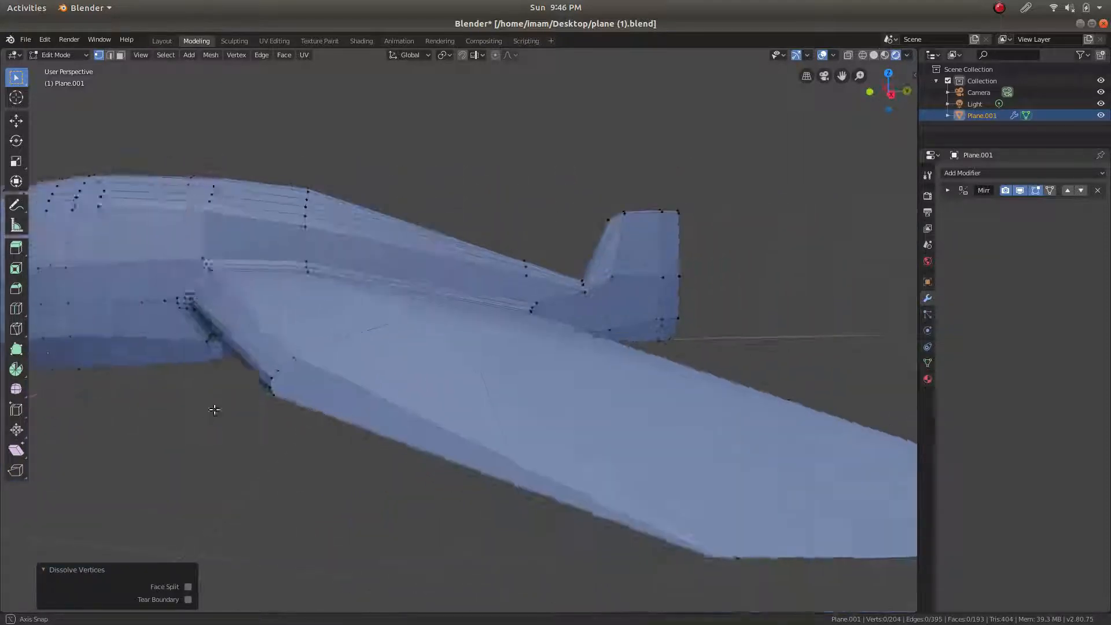
middle_click_drag(214, 410, 212, 401)
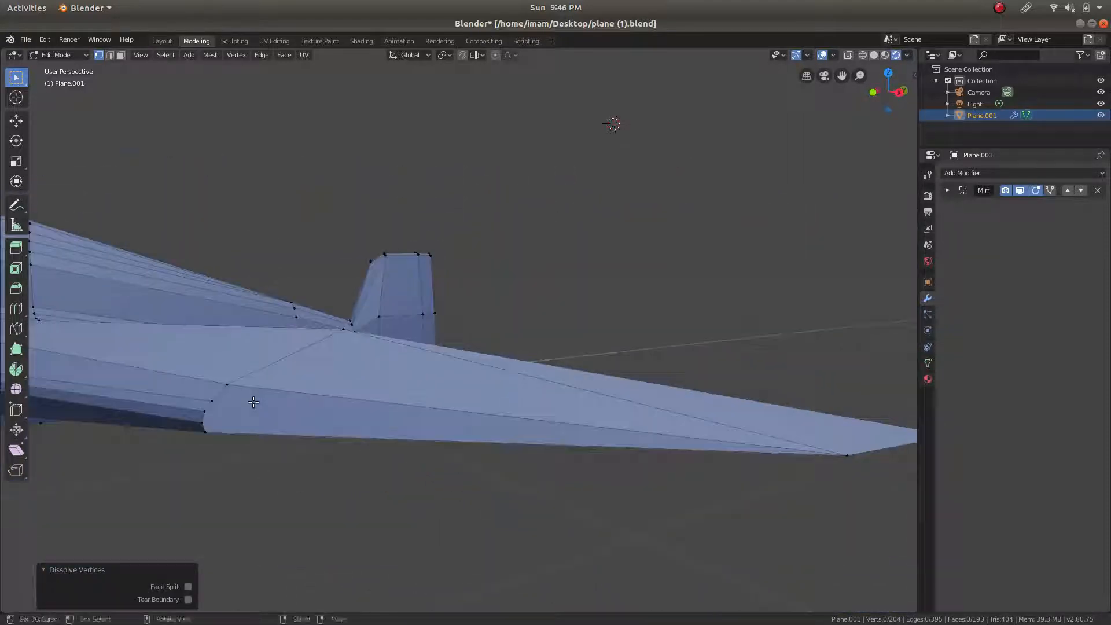
Connect the three vertices at the bevel's outer end to the wing tip's front corner vertex with new edges
left_click(211, 401)
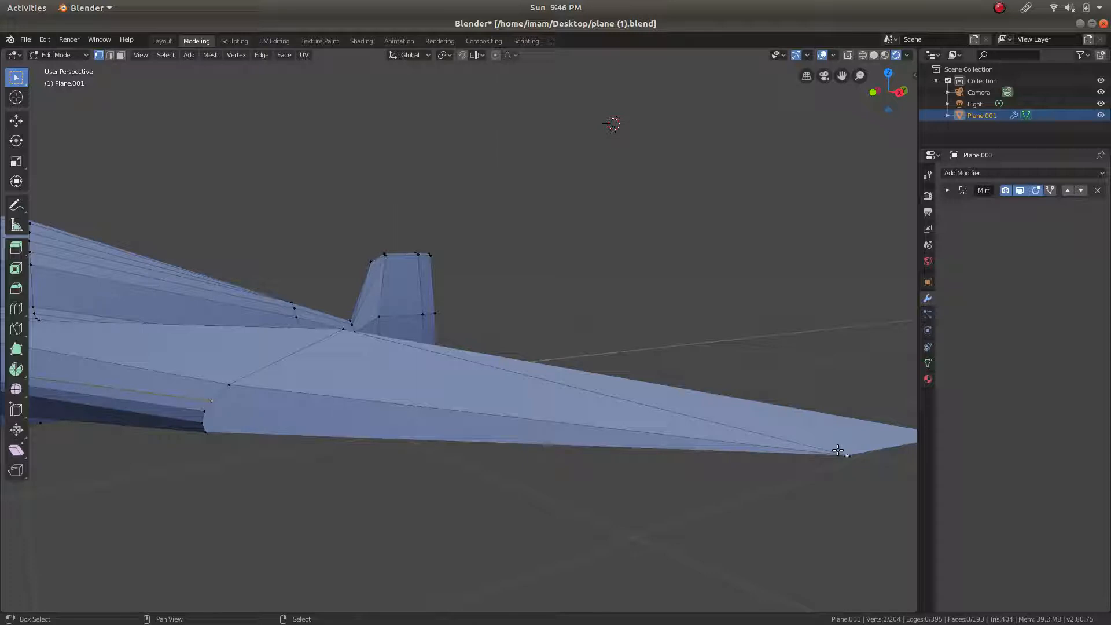
left_click(839, 450, "shift")
key("f")
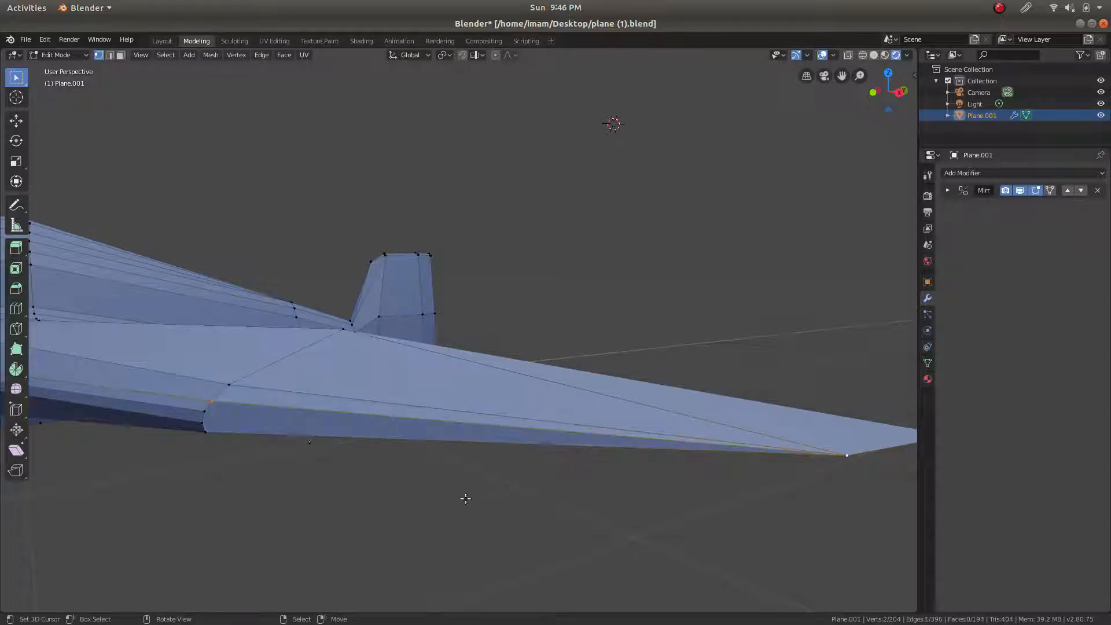
left_click(845, 457, "shift")
key("f")
left_click(202, 423)
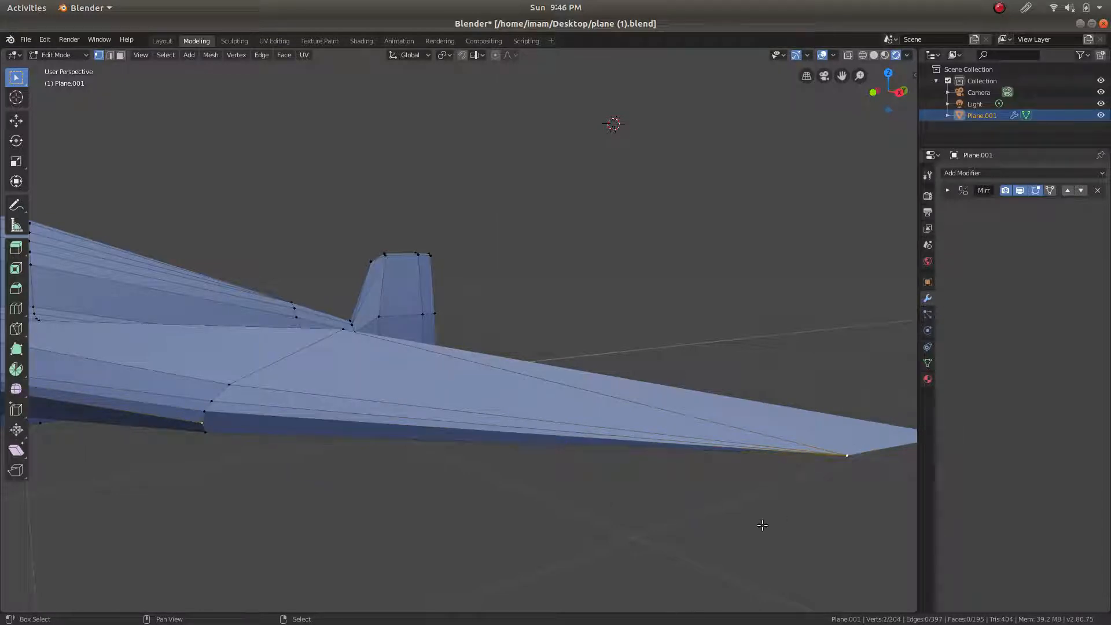
key("f")
left_click(203, 427)
Inspect the wing's underside and the reworked leading edge, and view the whole wing in Object Mode
middle_click_drag(197, 433, 399, 341)
left_click(121, 55)
left_click(189, 388)
middle_click_drag(315, 315, 244, 412)
middle_click_drag(350, 251, 345, 293)
key("Tab")
middle_click_drag(282, 261, 587, 354)
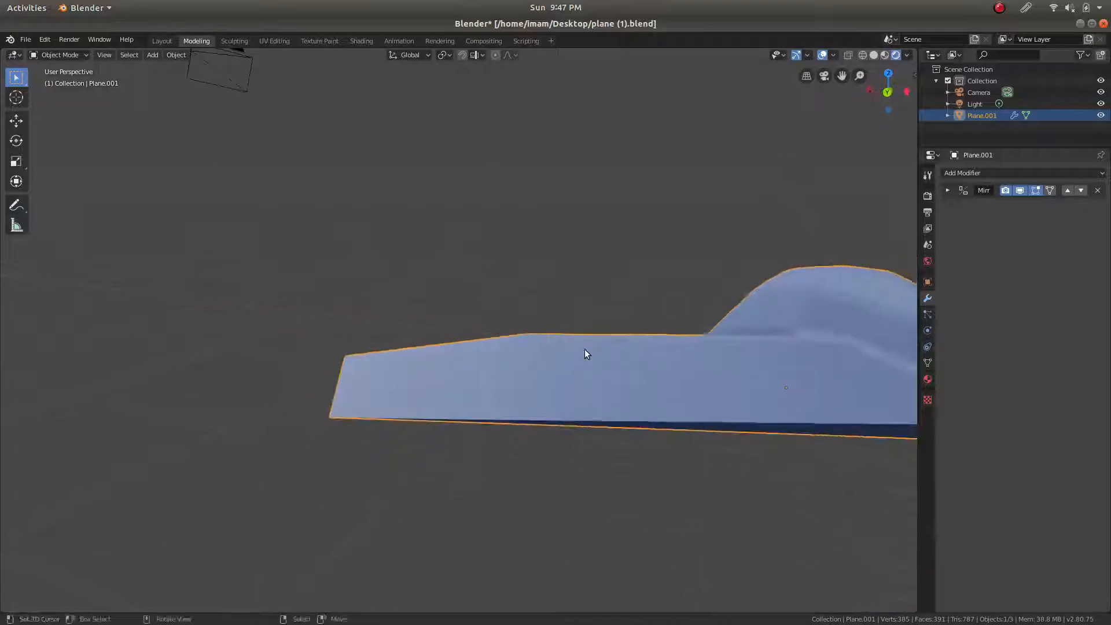
scroll(559, 320, "down", 2)
scroll(549, 324, "up", 3)
middle_click_drag(722, 435, 848, 507)
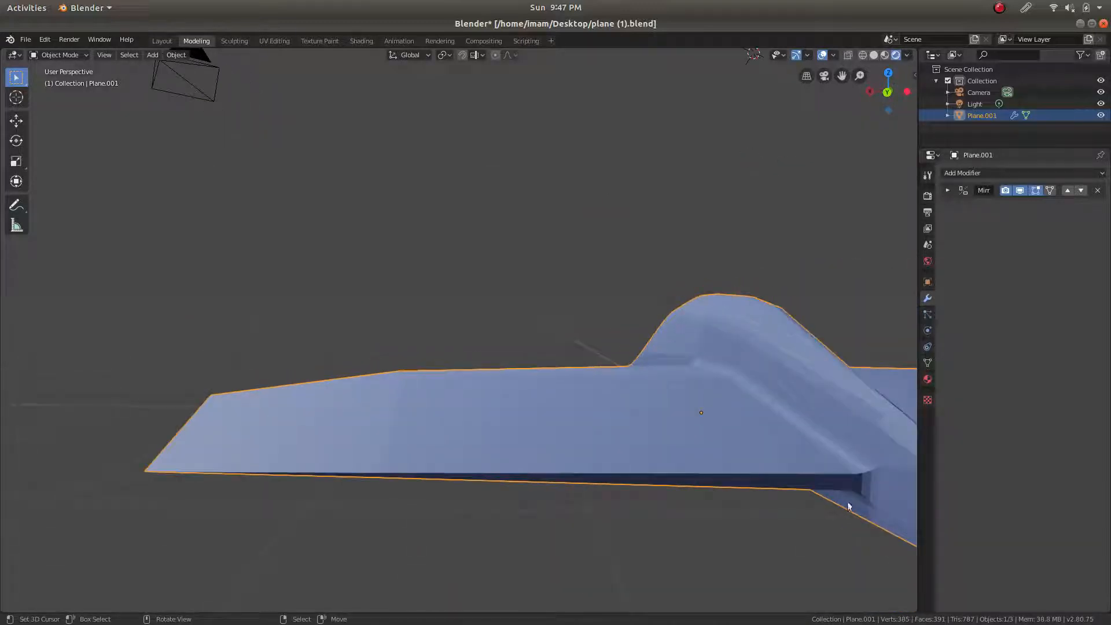
Bevel the wing's upper trailing edge from the fuselage root to the mid-wing section, about 0.00669 m wide with 3 segments
key("Tab")
left_click(873, 468)
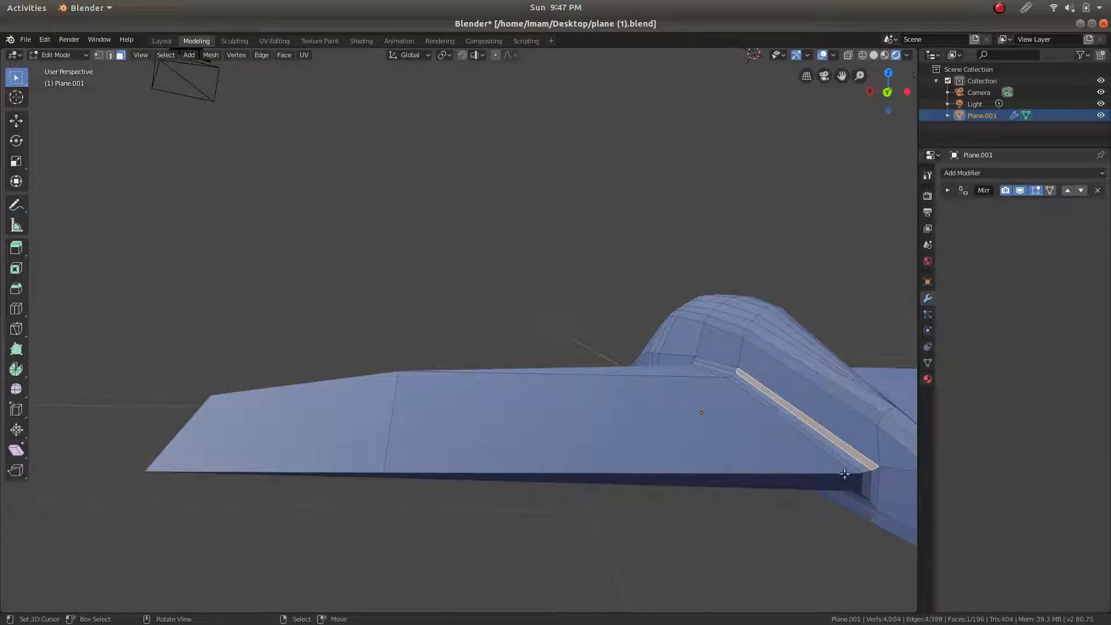
left_click(111, 55)
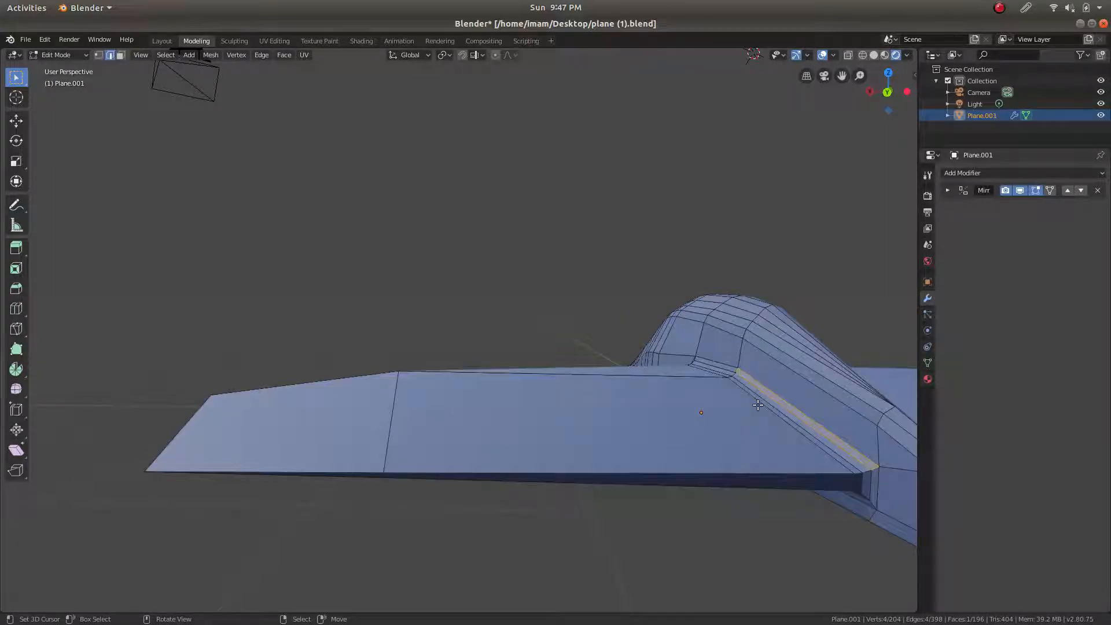
left_click(871, 469)
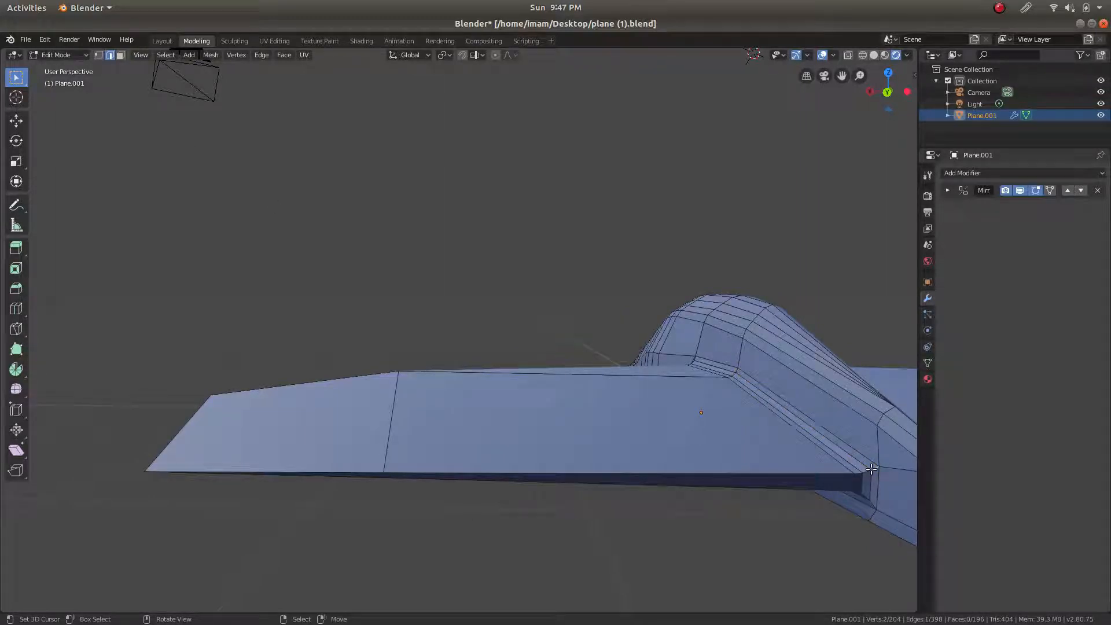
left_click(391, 469, "ctrl")
middle_click_drag(391, 469, 503, 379)
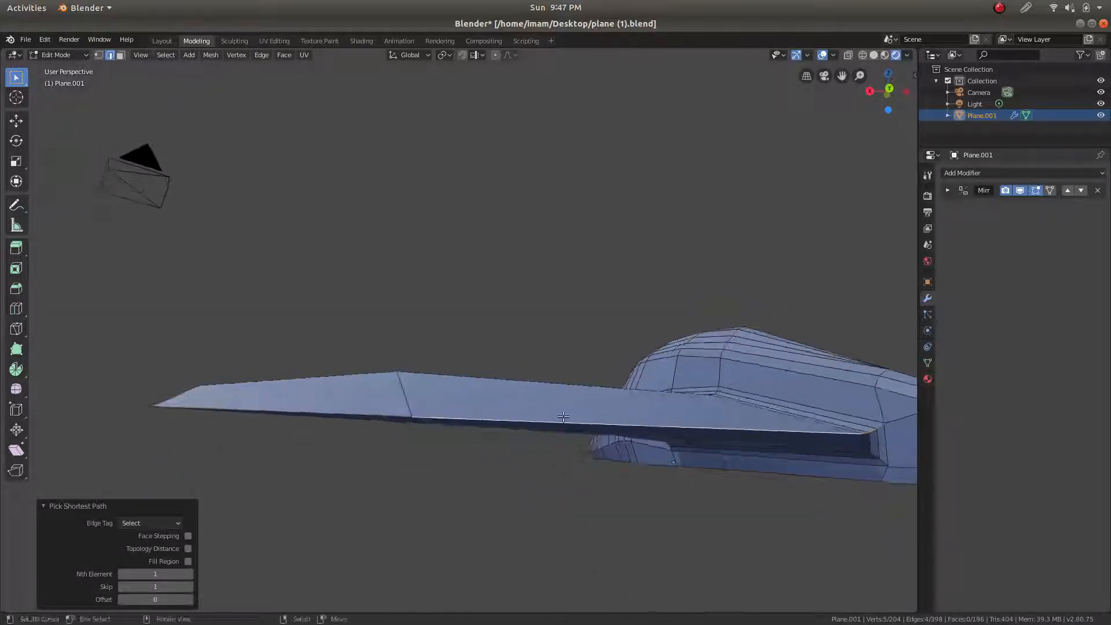
scroll(570, 418, "up", 2)
middle_click_drag(574, 432, 573, 432)
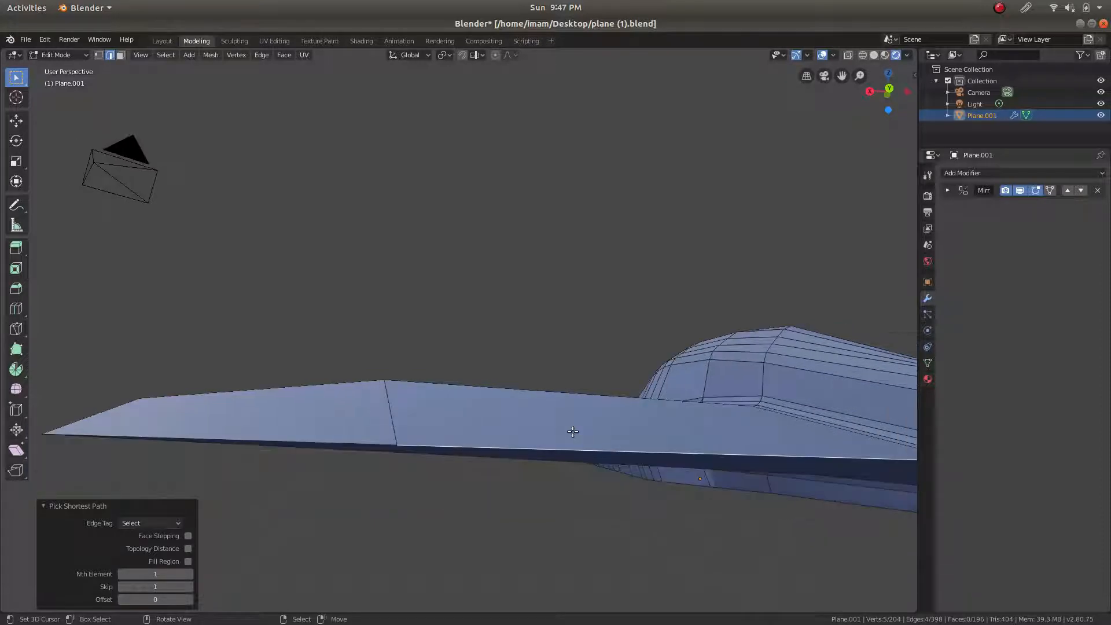
key("ctrl+b")
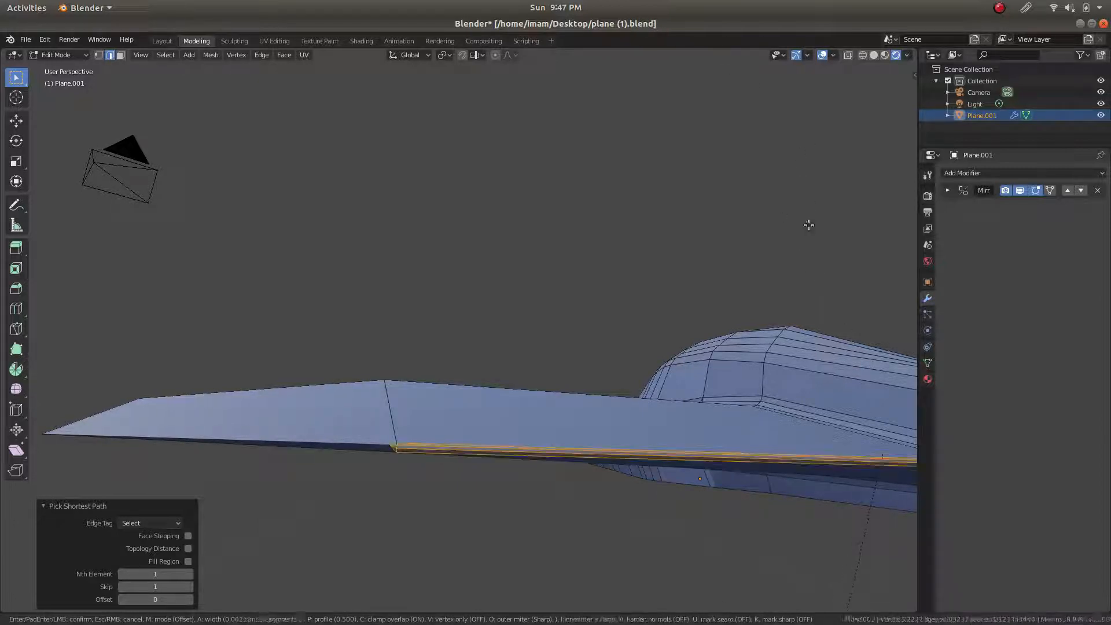
left_click(809, 206)
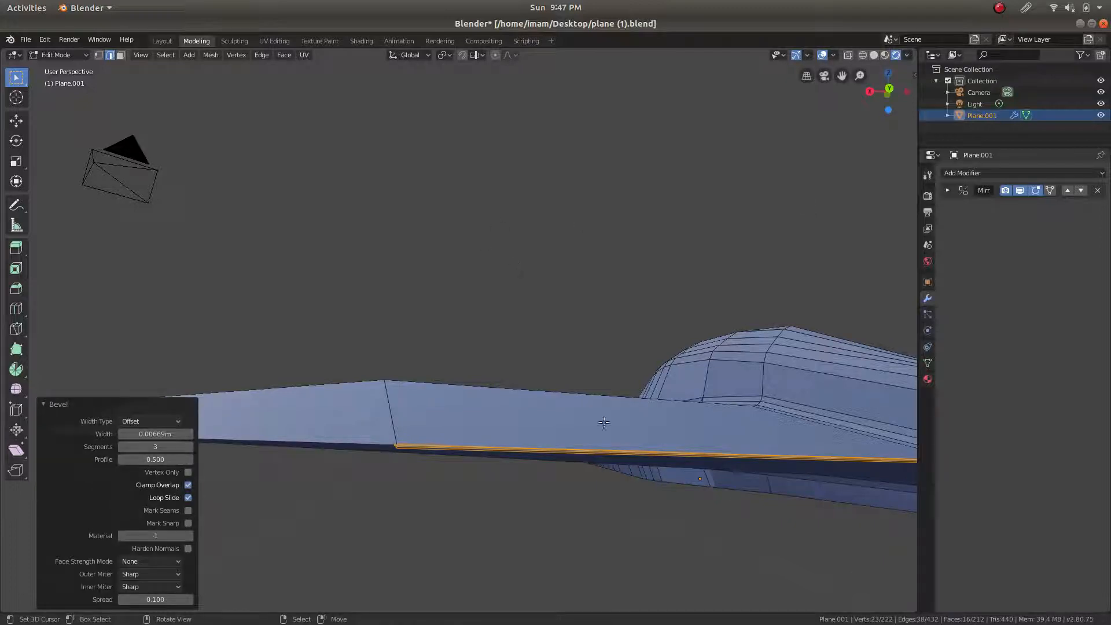
Bevel the wing's lower trailing edge from the fuselage root to the mid-wing section, 2.5 m wide with 3 segments
scroll(604, 427, "up", 3)
scroll(595, 444, "down", 1)
middle_click_drag(543, 479, 371, 439, "shift")
middle_click_drag(542, 450, 544, 443)
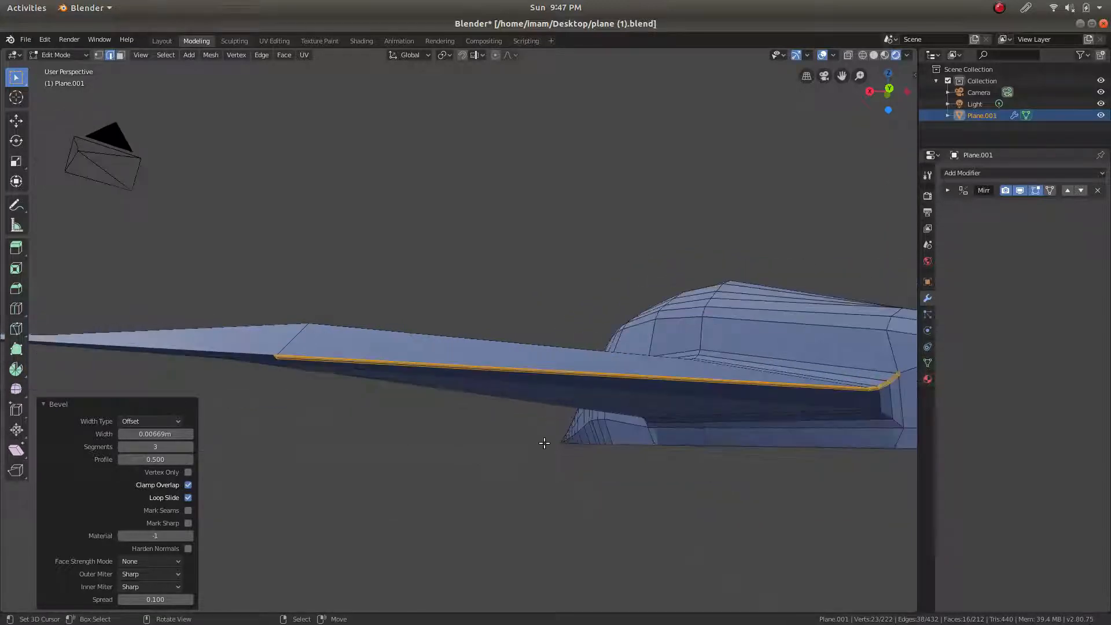
left_click(900, 425)
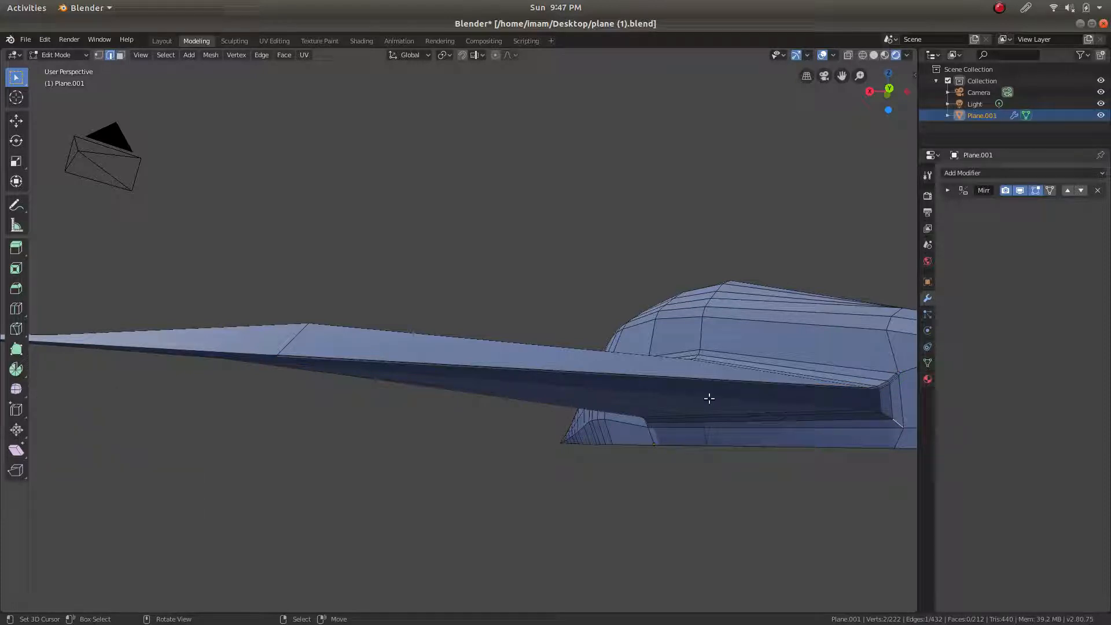
left_click(292, 366, "ctrl")
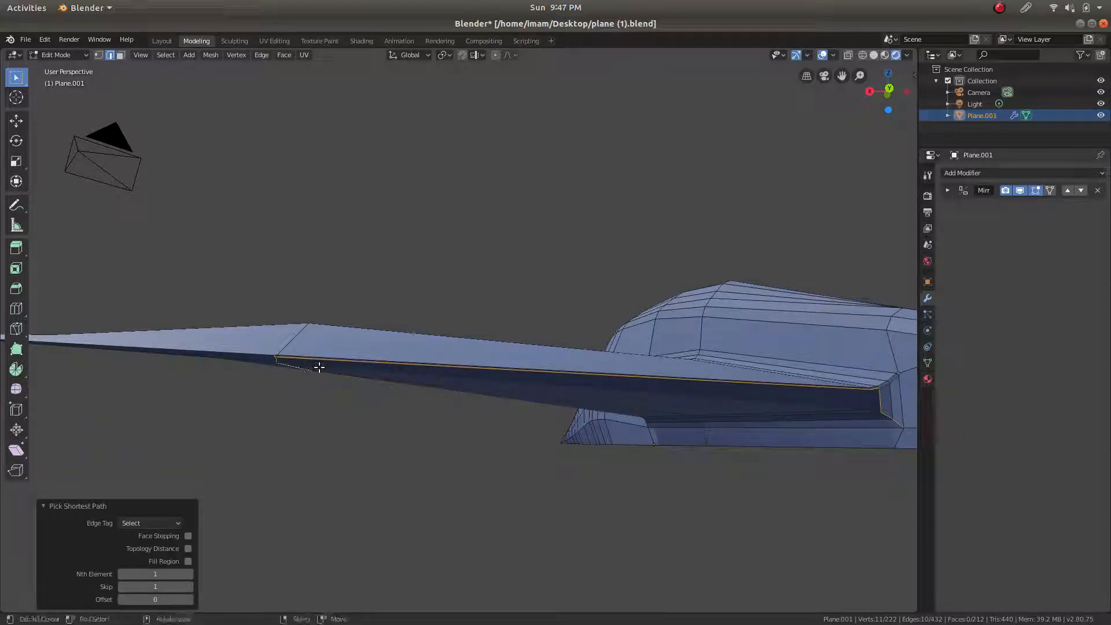
left_click(898, 424)
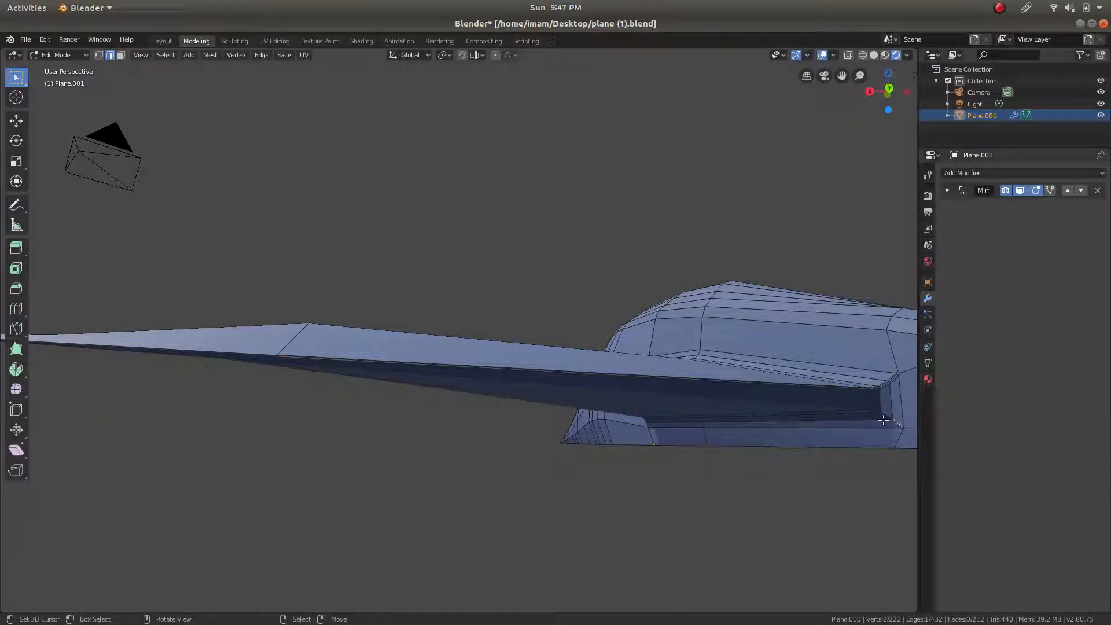
left_click(816, 405, "ctrl")
mouse_move(362, 365)
middle_mouse_down()
mouse_move(392, 335)
mouse_move(364, 360)
mouse_move(373, 376)
middle_mouse_up()
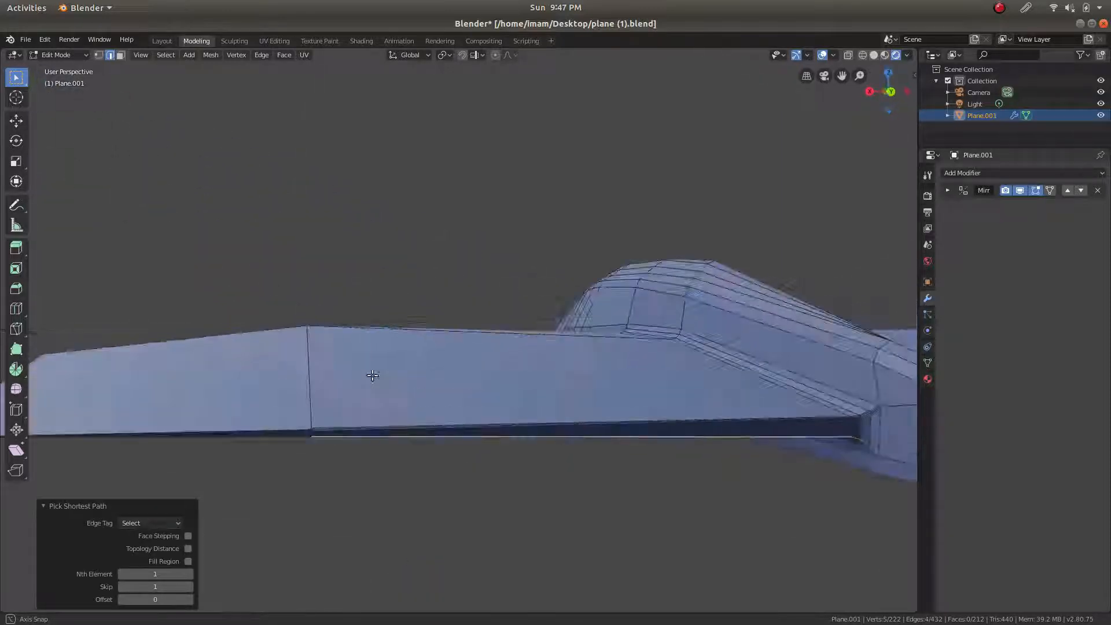
key("ctrl+b")
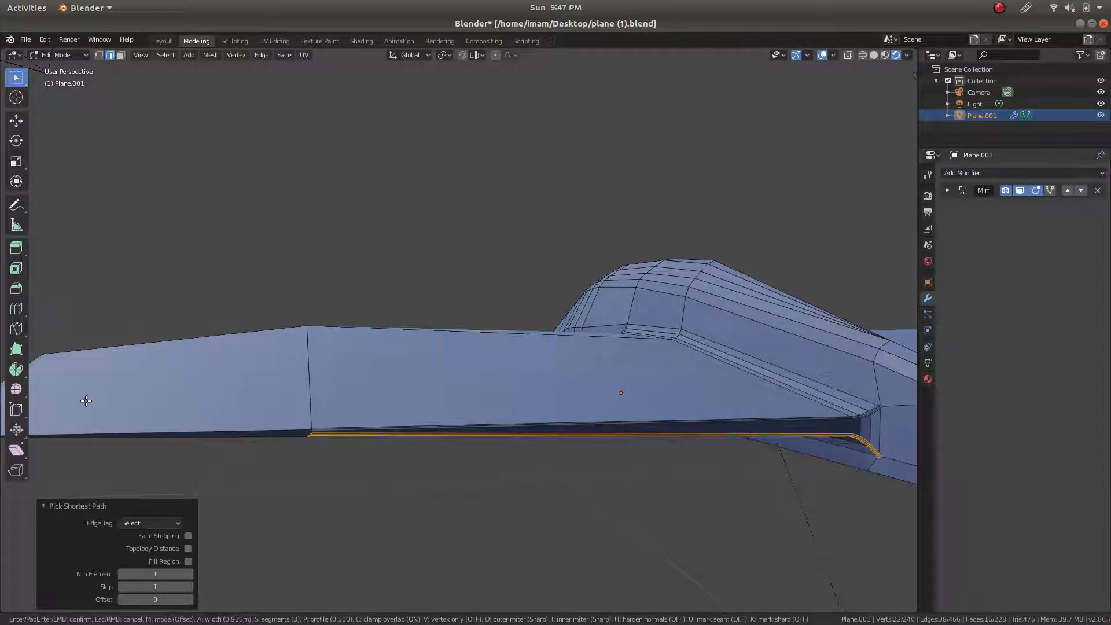
left_click(662, 139)
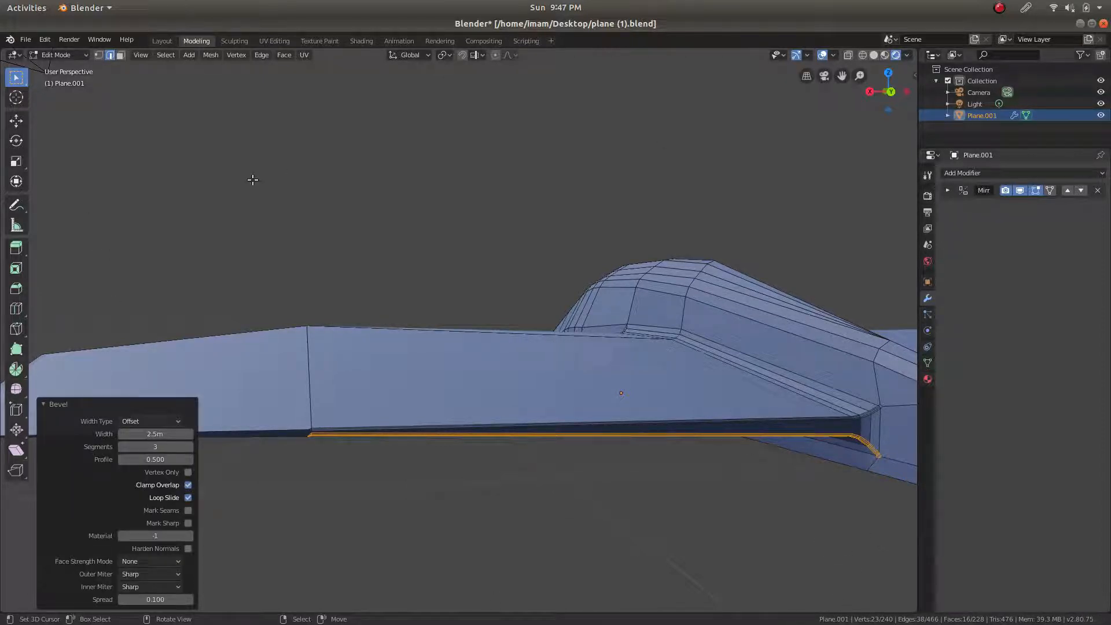
Examine the new lower trailing-edge bevel from its outer end at mid-wing to the fuselage root
middle_click_drag(497, 427, 556, 247)
middle_click_drag(635, 225, 519, 270, "shift")
scroll(519, 270, "up", 8)
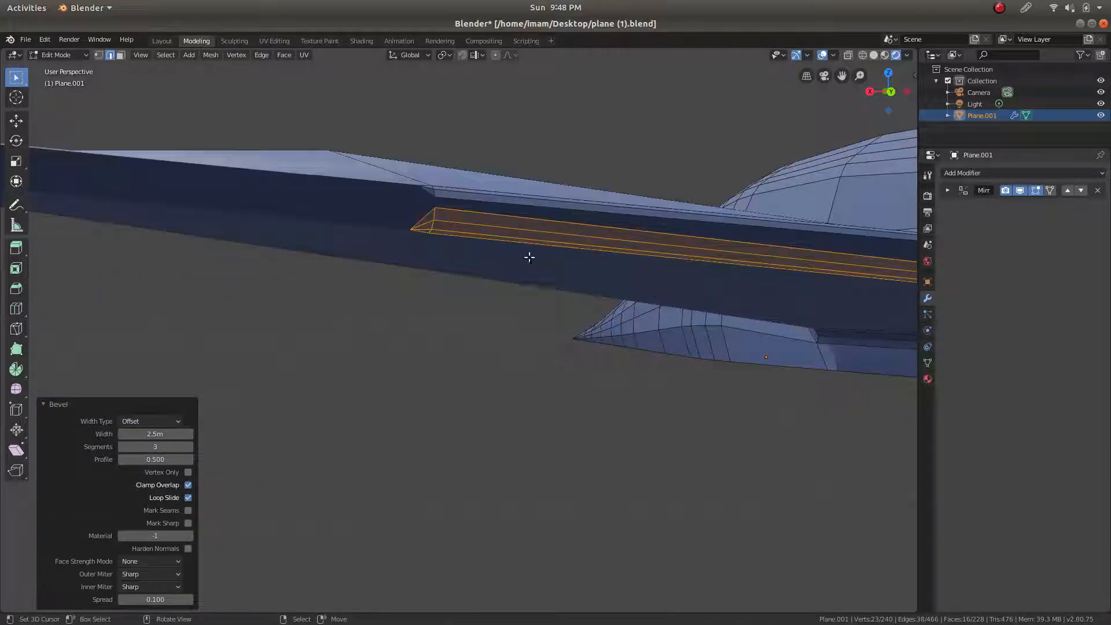
scroll(535, 217, "down", 8)
middle_click_drag(536, 217, 219, 263, "shift")
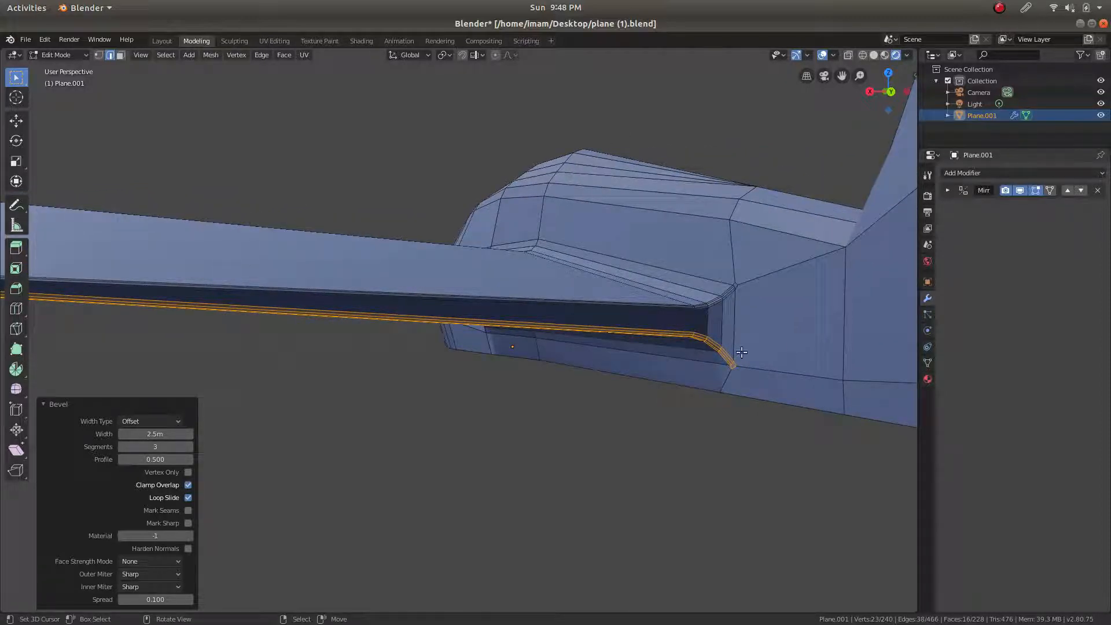
scroll(507, 308, "down", 5)
scroll(301, 297, "up", 5)
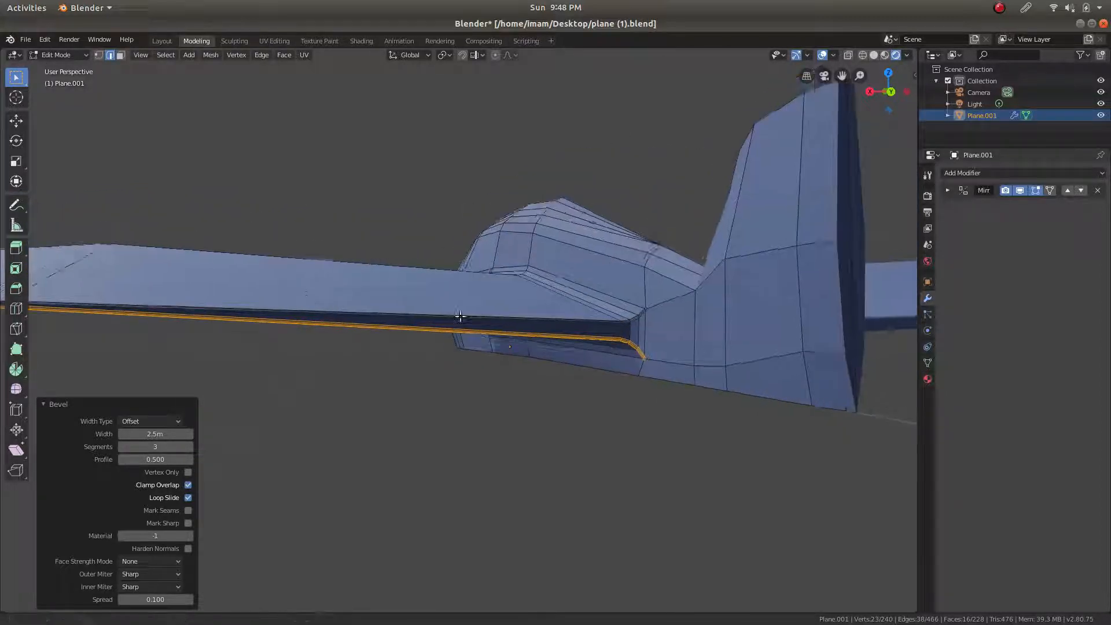
scroll(460, 316, "down", 4)
Select all the mesh's vertices and merge them by distance at 0.0001 m
key("1")
key("a")
key("a")
key("a")
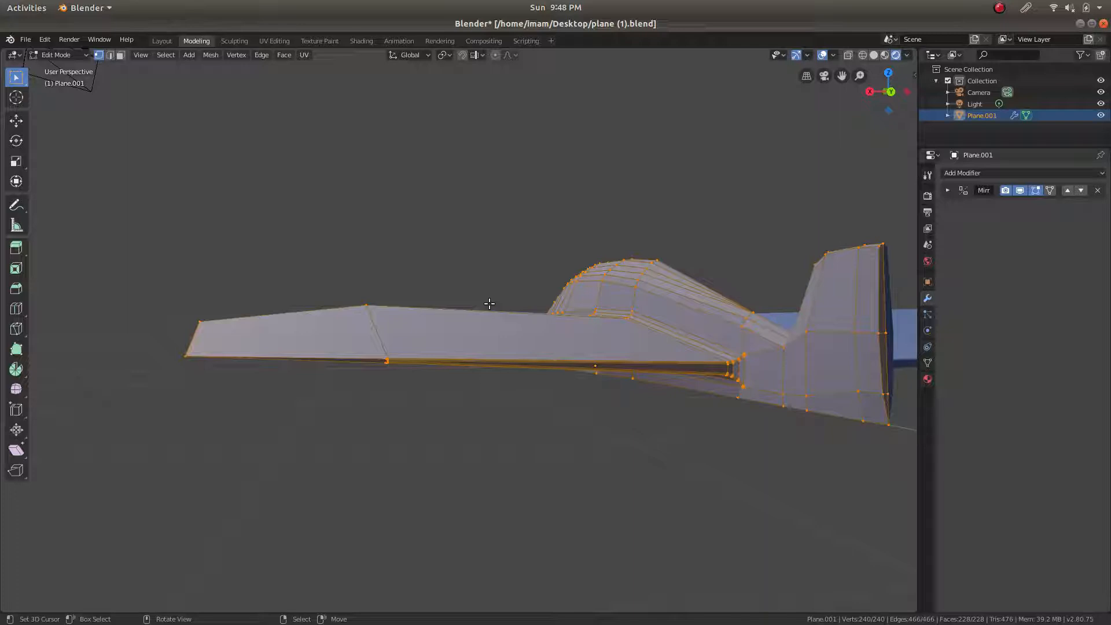
key("ctrl+v")
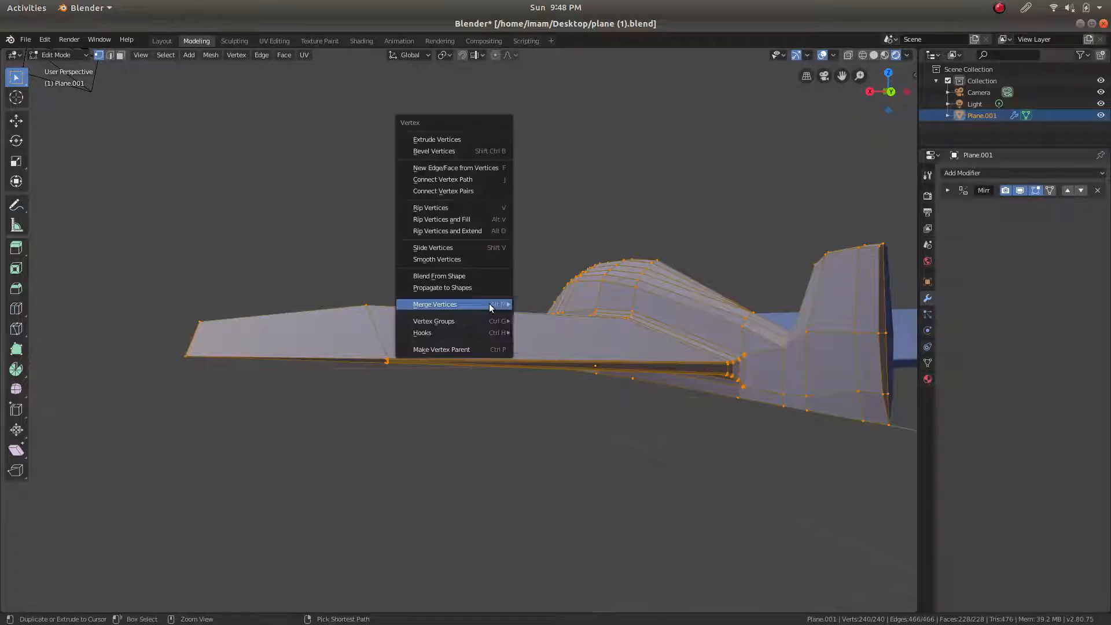
mouse_move(491, 307)
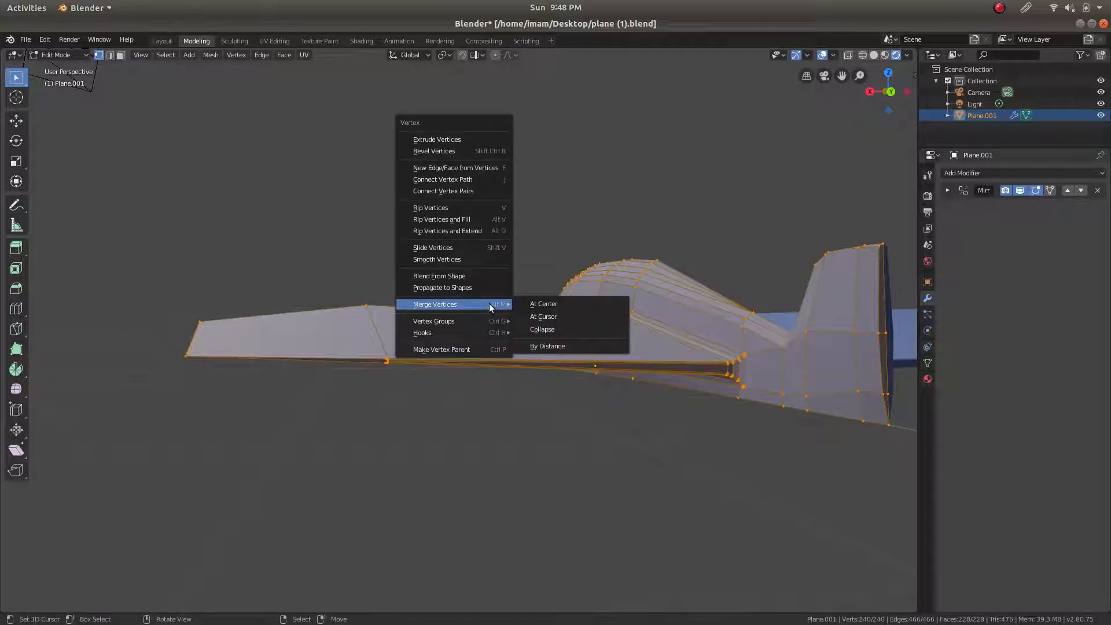
left_click(548, 346)
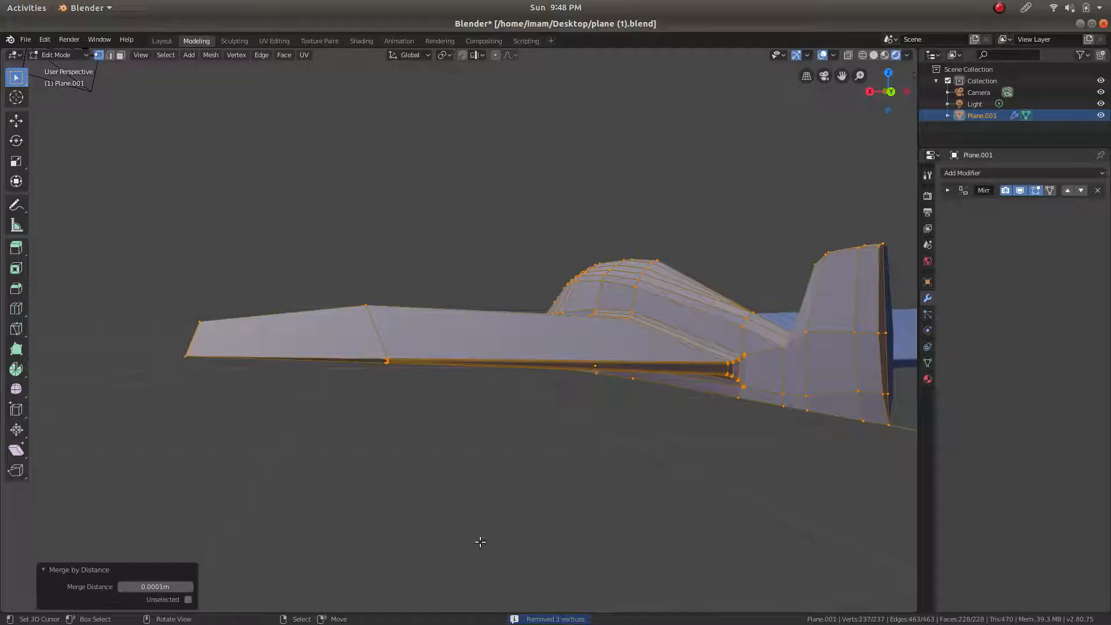
Deselect everything and dissolve the protruding upper vertex at the outer end of the trailing-edge bevel
scroll(376, 368, "up", 6)
middle_click_drag(199, 435, 546, 409, "shift")
scroll(388, 377, "down", 1)
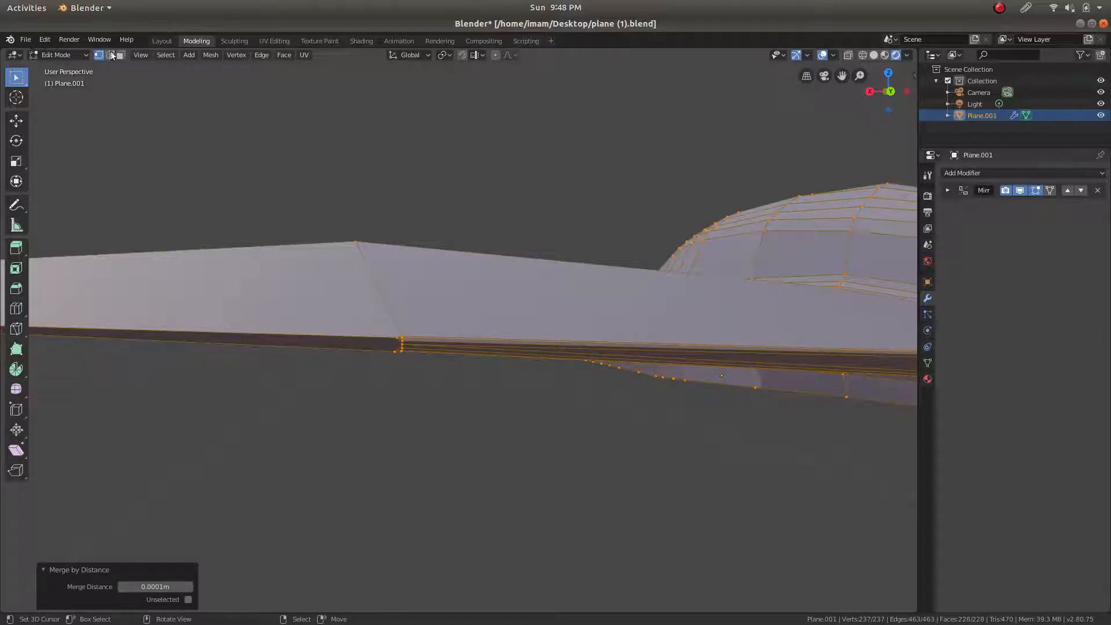
key("ctrl+z")
key("ctrl+z")
key("ctrl+z")
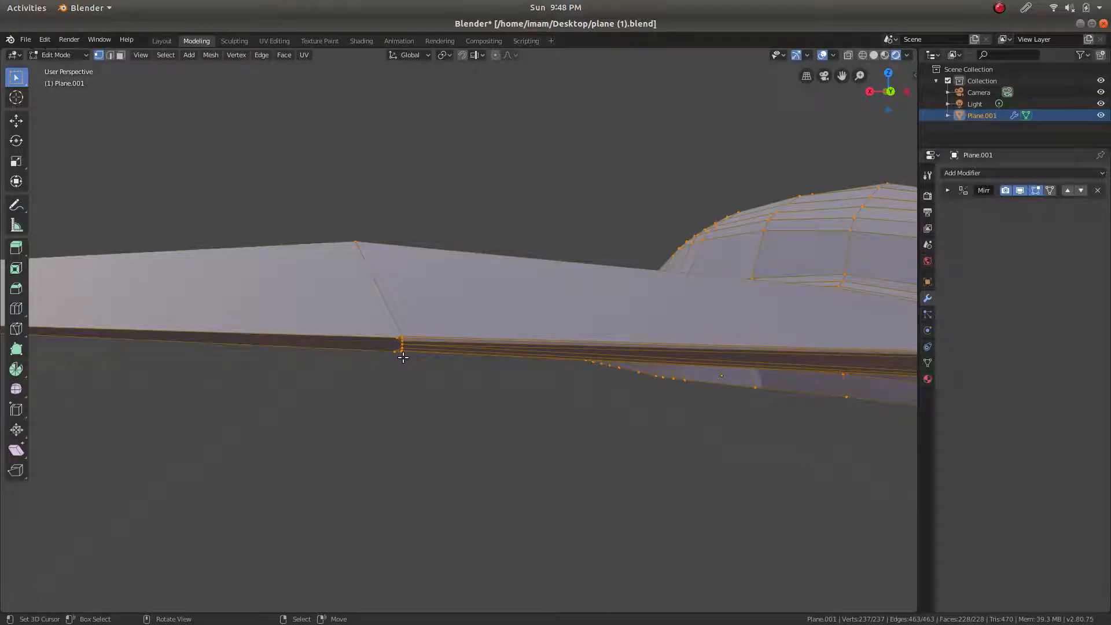
key("alt+a")
middle_click_drag(402, 355, 560, 412)
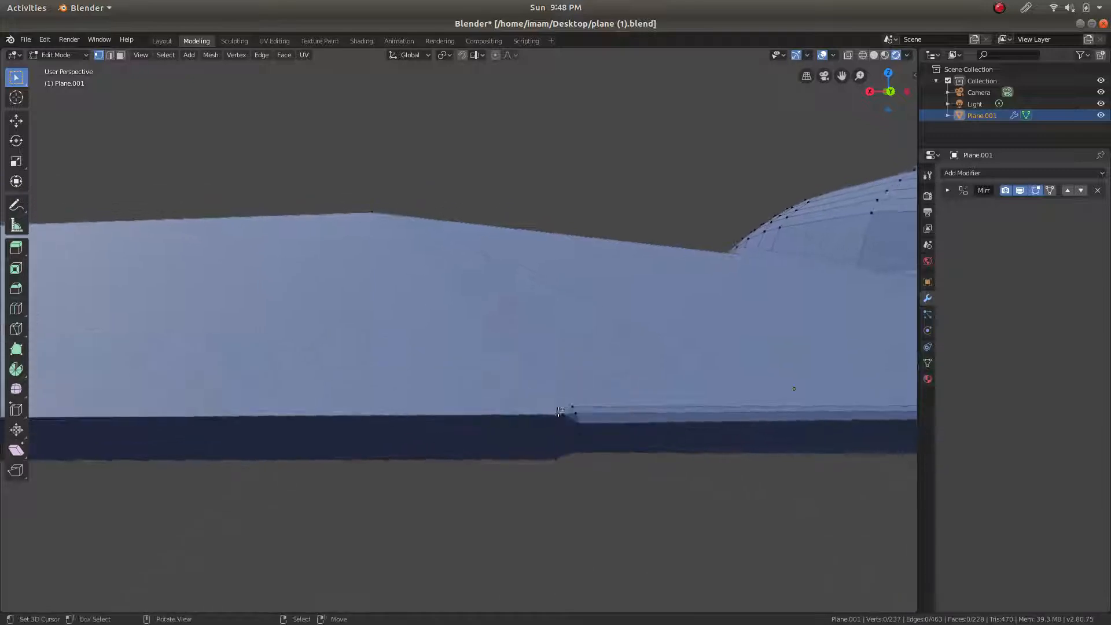
right_click(547, 449)
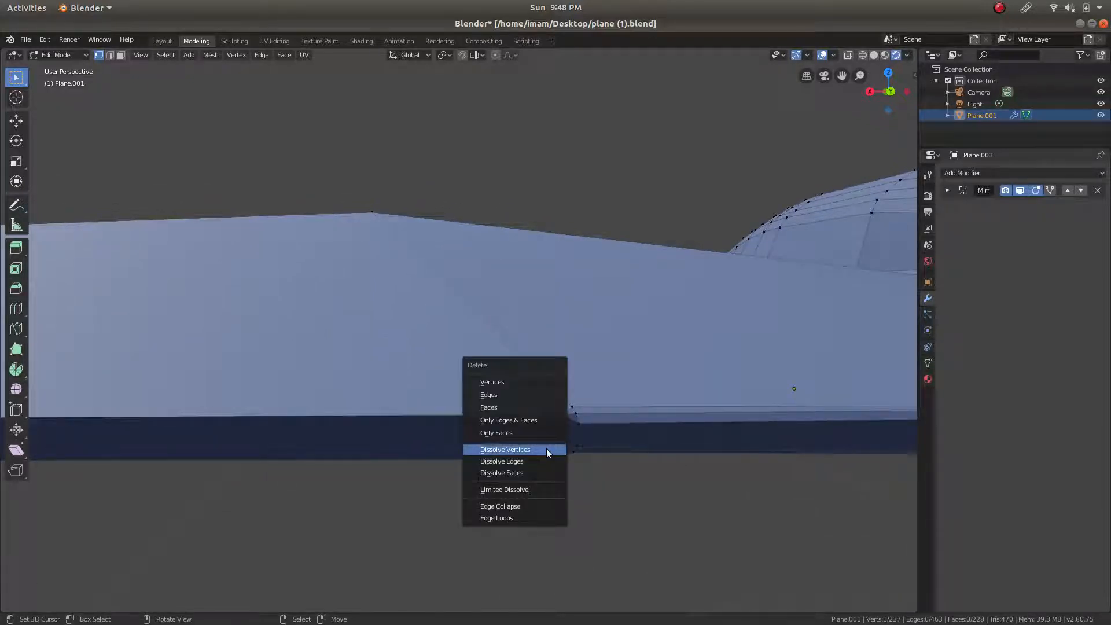
left_click(546, 449)
Connect the top vertex at the trailing-edge bevel's outer end to the wing tip's rear corner vertex with an edge
left_click(554, 463)
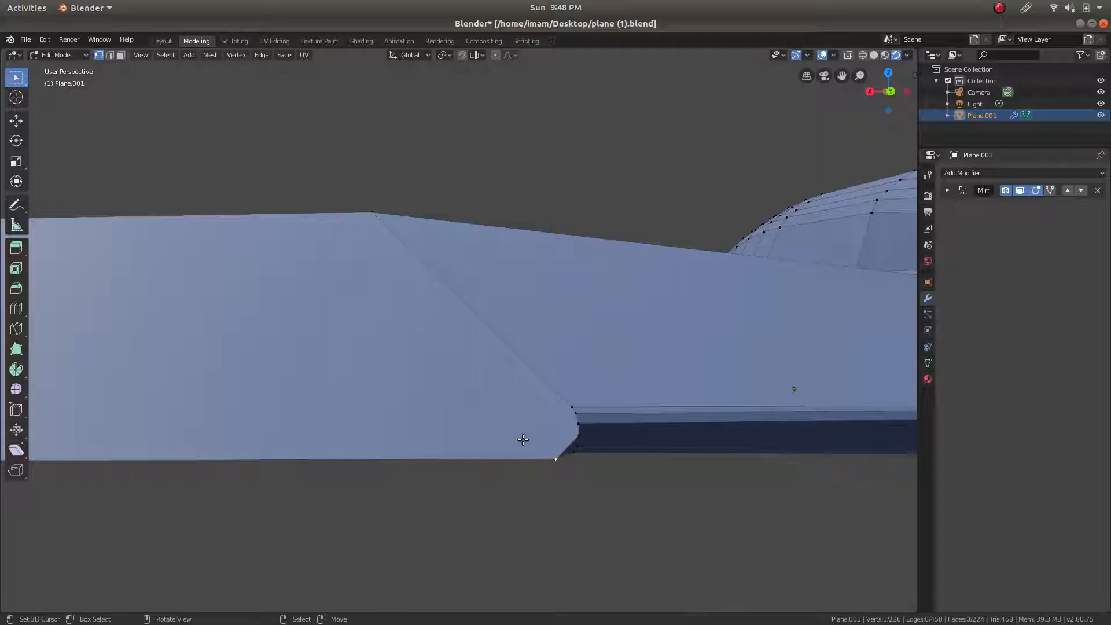
middle_click_drag(524, 440, 515, 402)
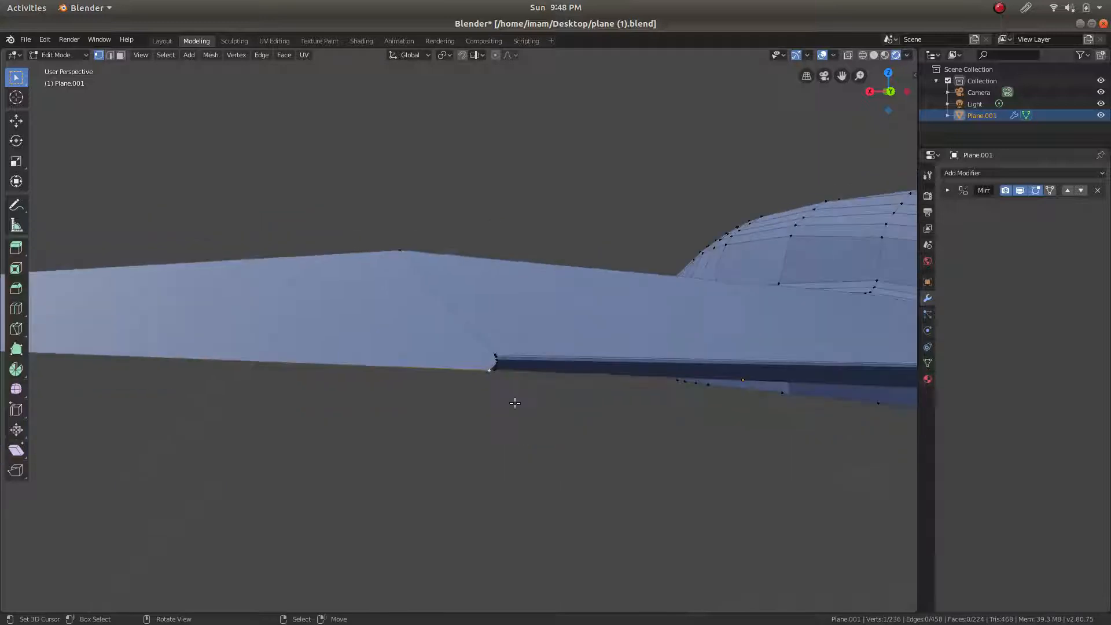
scroll(466, 362, "up", 1)
middle_click_drag(318, 347, 576, 363, "shift")
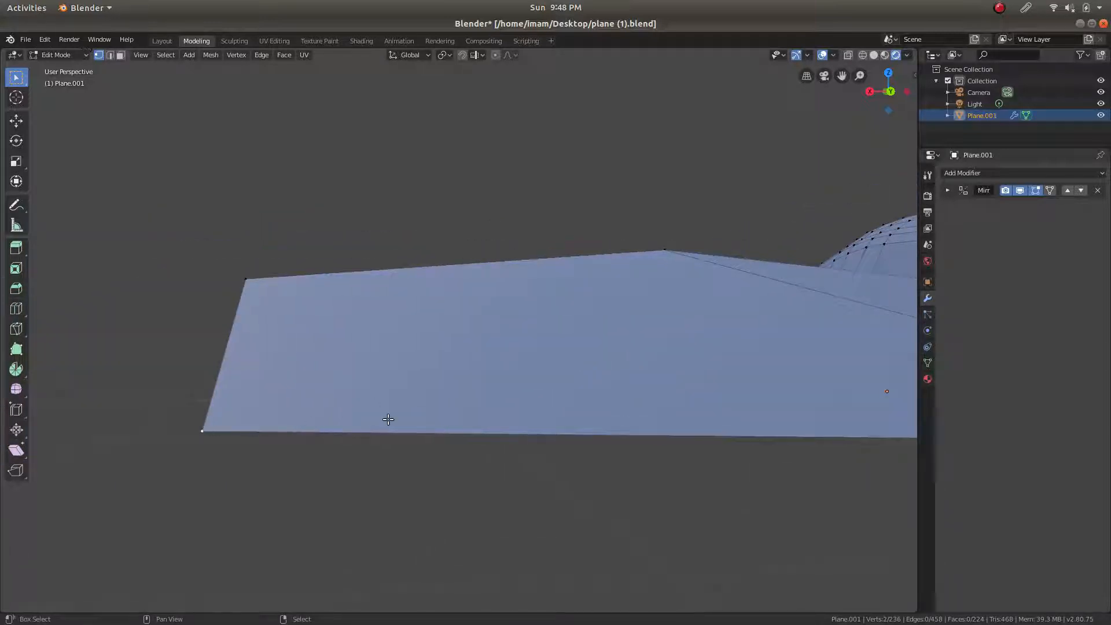
key("f")
Try dissolving the lower corner vertex at the trailing-edge bevel's outer end, and undo it
middle_click_drag(603, 412, 417, 360)
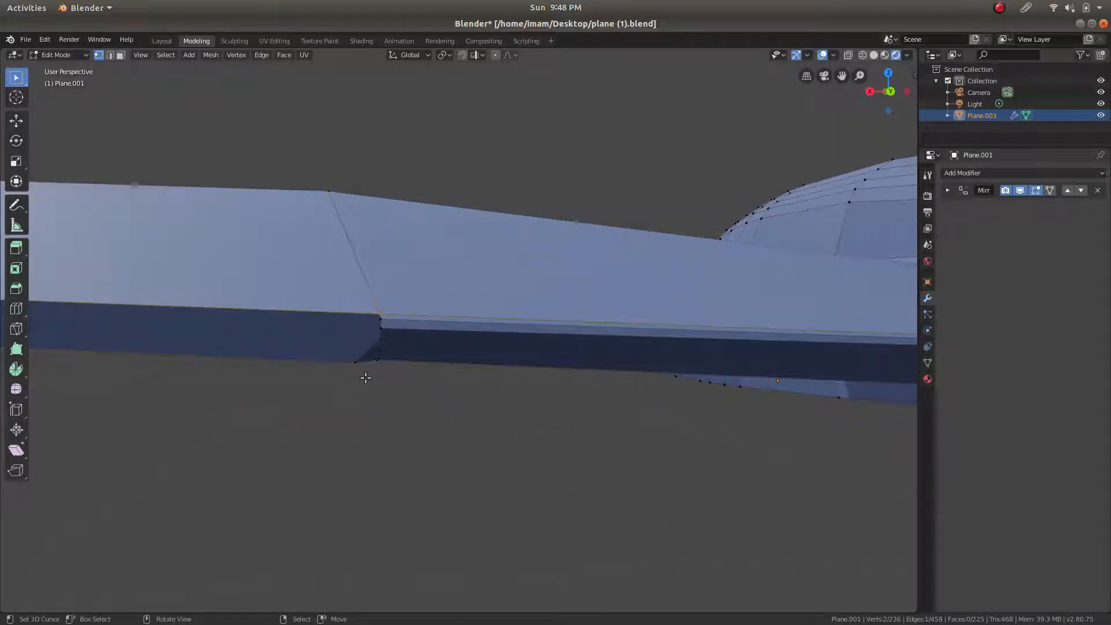
key("x")
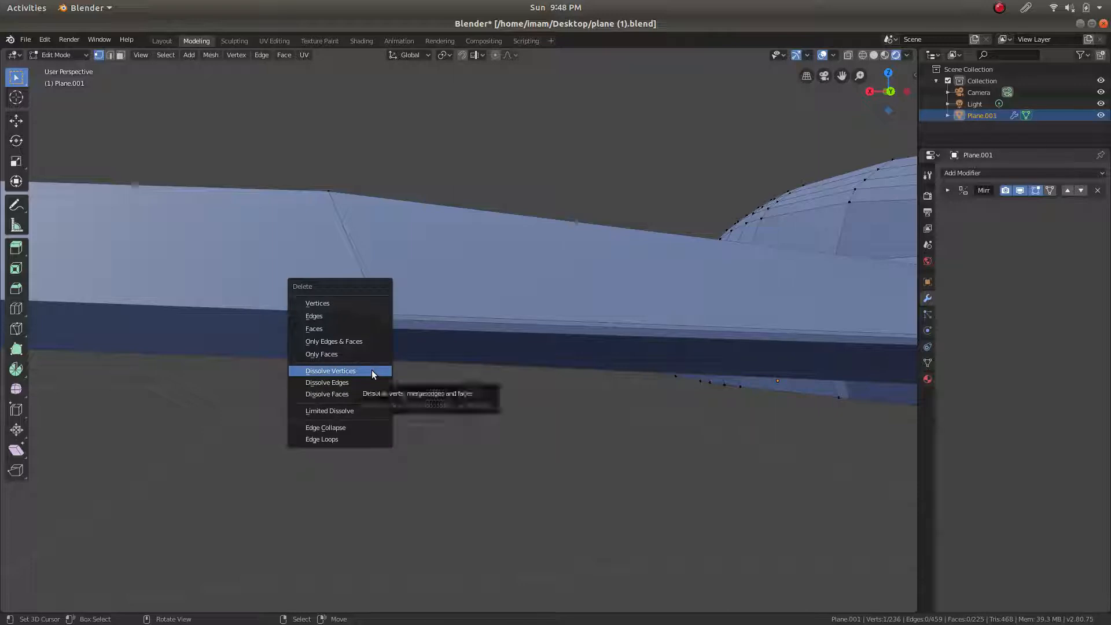
left_click(371, 370)
middle_click_drag(343, 363, 461, 300)
key("ctrl+z")
Dissolve the protruding lower vertex at the outer end of the trailing-edge bevel
middle_click_drag(526, 270, 498, 328)
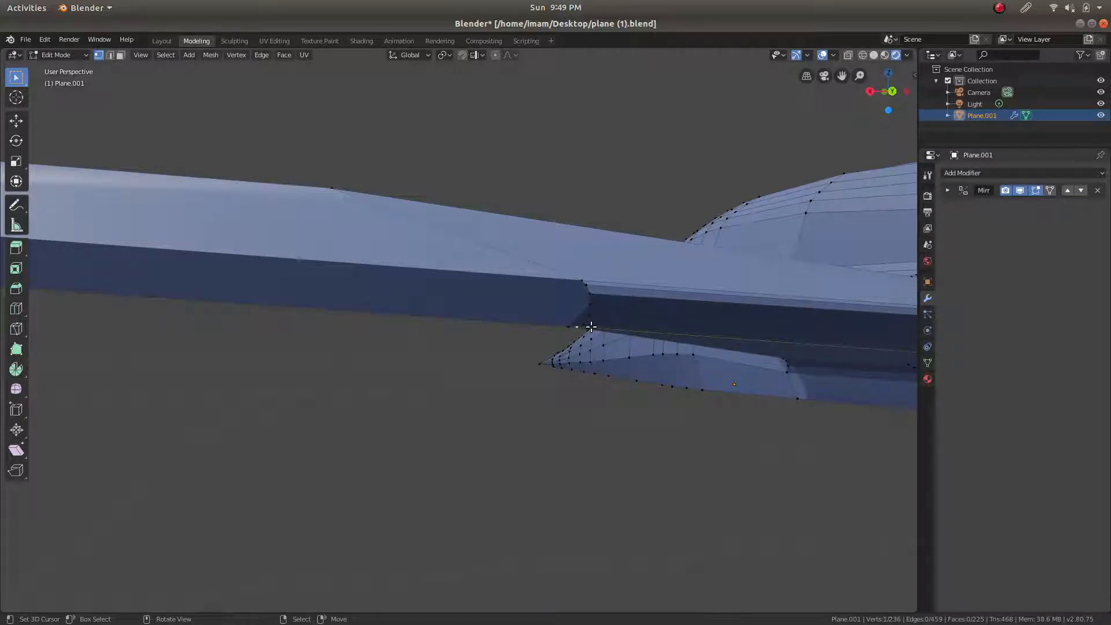
key("KP_Decimal")
middle_click_drag(517, 335, 442, 324)
right_click(387, 345)
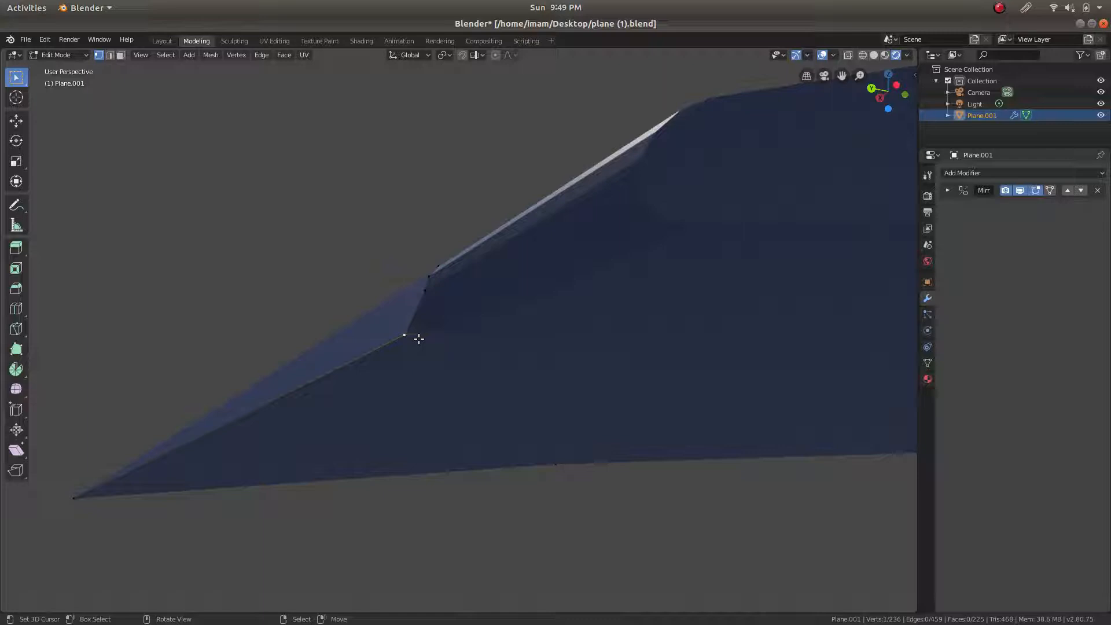
key("x")
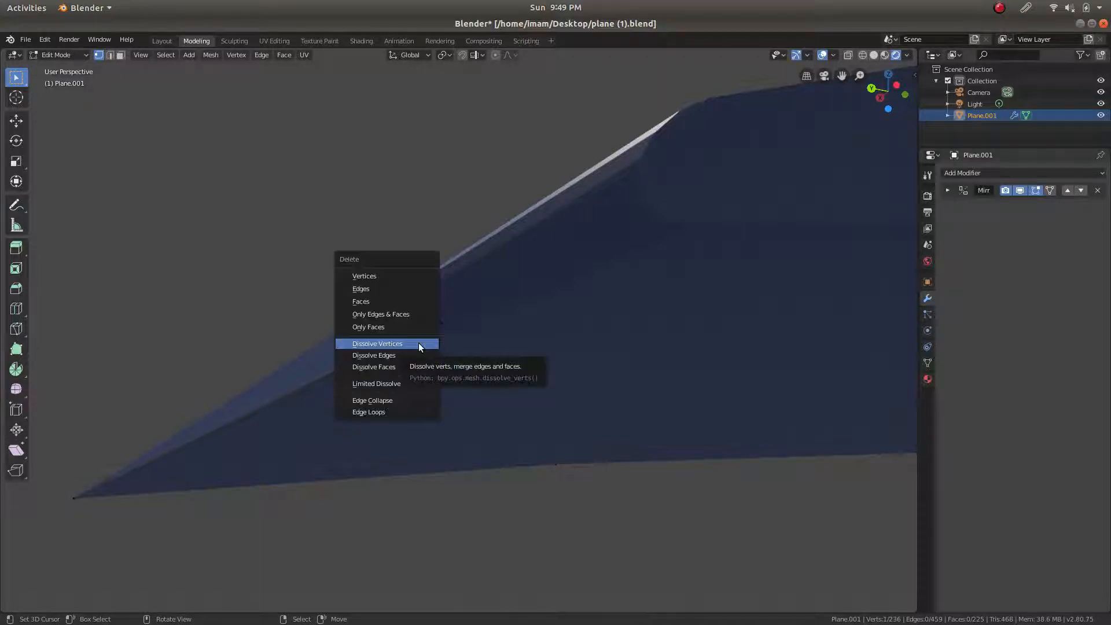
left_click(419, 343)
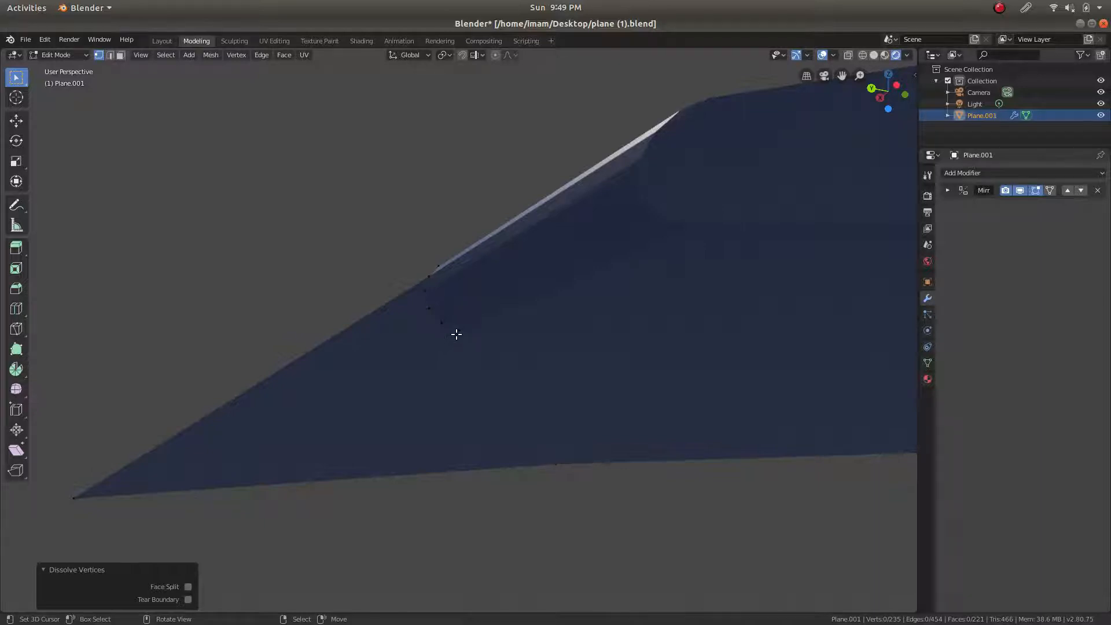
Connect the three lowest vertices at the trailing-edge bevel's outer end to the wing tip's rear corner vertex
scroll(464, 330, "down", 2)
scroll(464, 330, "up", 2)
left_click(456, 334)
scroll(149, 471, "down", 1)
left_click(106, 484, "shift")
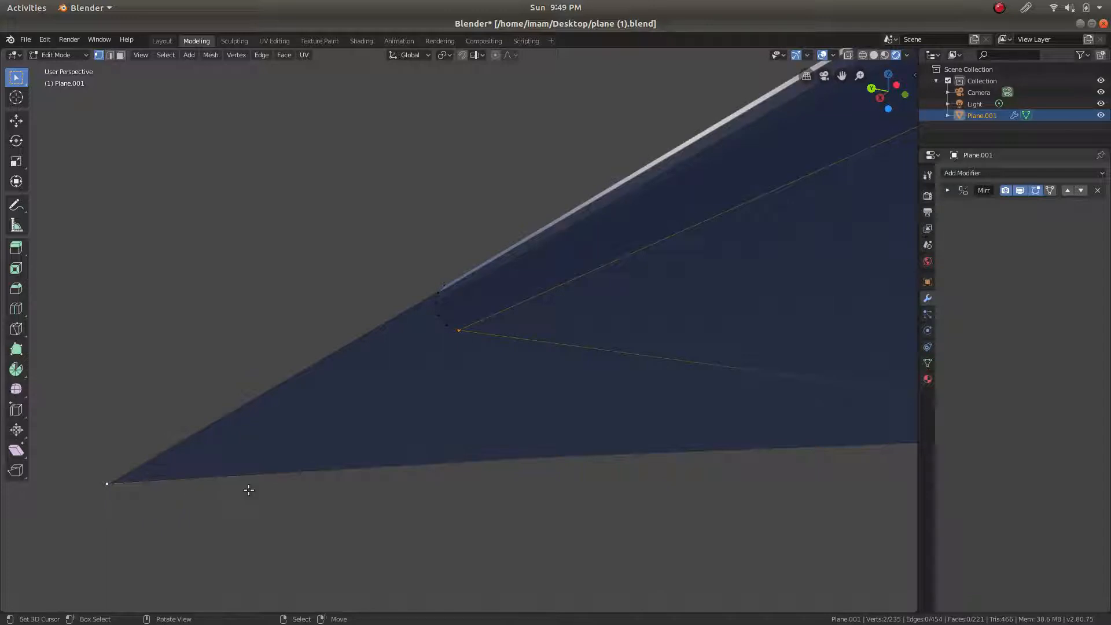
key("j")
left_click(445, 331)
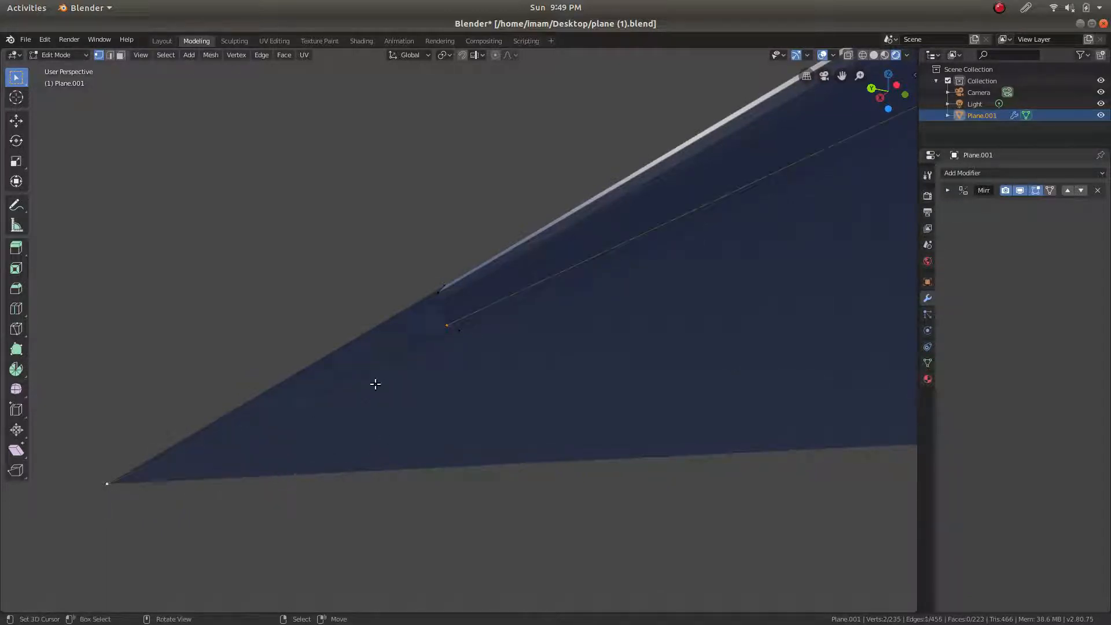
right_click(433, 316)
right_click(103, 486, "shift")
key("j")
Connect the remaining three vertices at the trailing-edge bevel's outer end to the wing tip's rear corner vertex
right_click(431, 305)
right_click(102, 486, "shift")
middle_click_drag(348, 306, 629, 351)
scroll(488, 331, "up", 4)
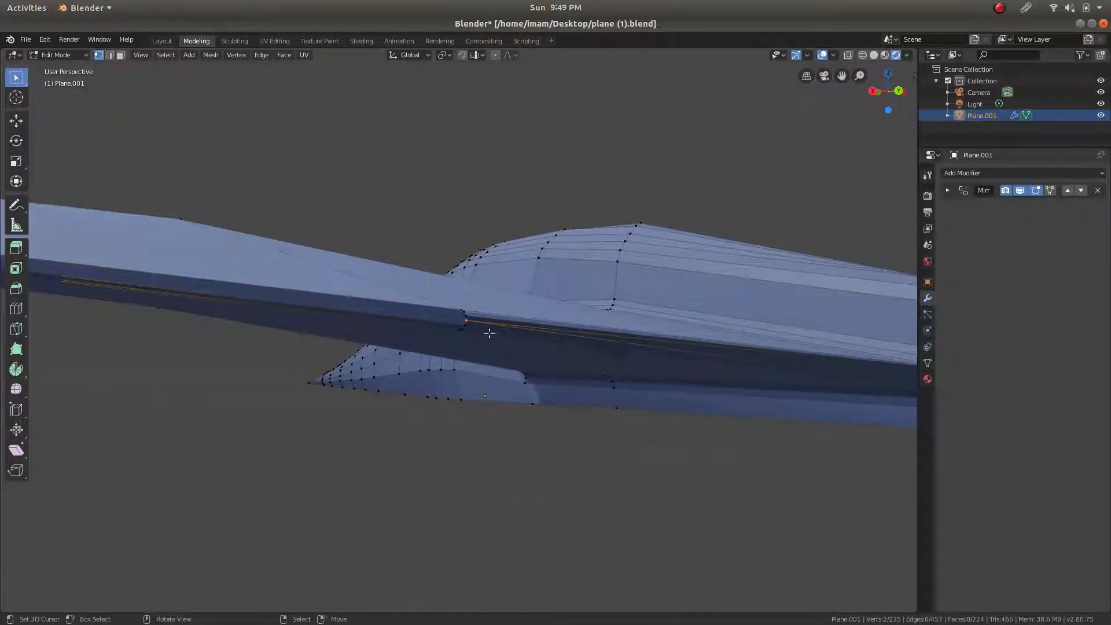
key("j")
right_click(474, 294)
middle_click_drag(331, 295, 79, 290)
right_click(65, 282, "shift")
key("j")
scroll(507, 310, "up", 3)
right_click(470, 276)
scroll(474, 273, "up", 5)
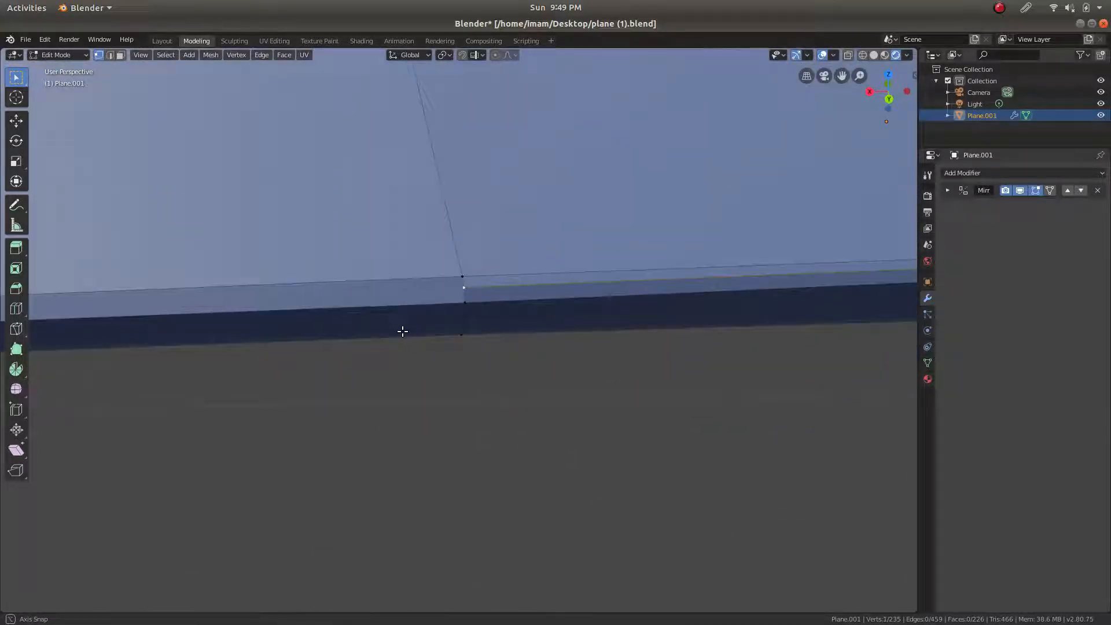
scroll(549, 292, "down", 5)
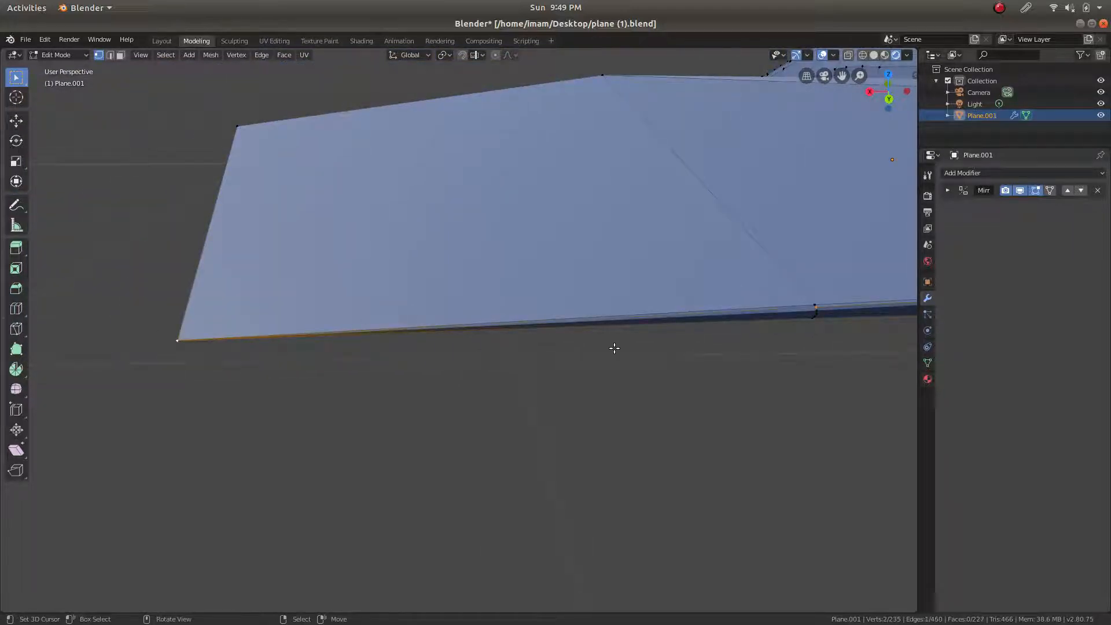
Inspect the individual trailing-edge bevel faces around the mid-wing section using face selection and solid shading
scroll(774, 280, "up", 4)
left_click(120, 56)
middle_click_drag(675, 198, 70, 179, "shift")
middle_click_drag(623, 292, 646, 228)
left_click(588, 269)
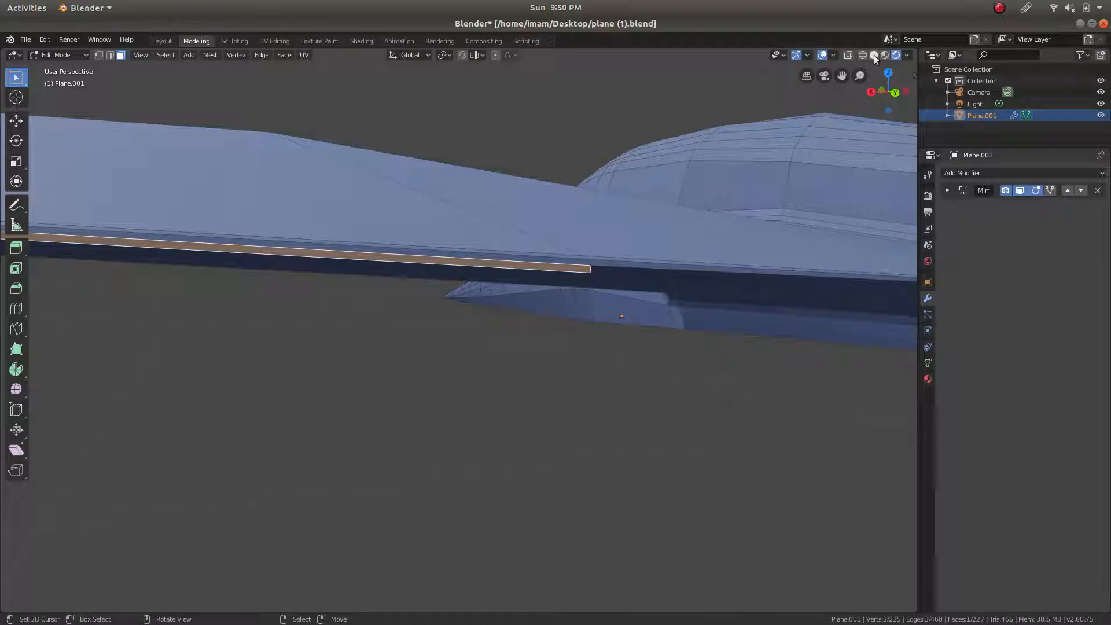
left_click(874, 54)
left_click(612, 276)
mouse_move(539, 273)
middle_mouse_down()
mouse_move(530, 242)
mouse_move(427, 197)
mouse_move(415, 260)
middle_mouse_up()
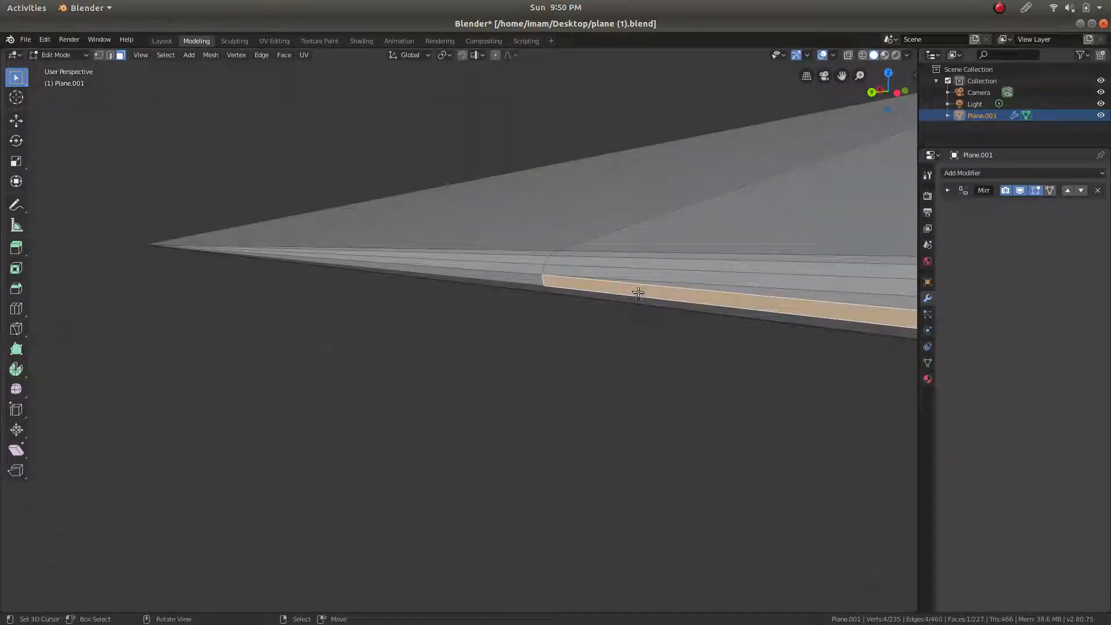
middle_click_drag(640, 294, 685, 293)
right_click(670, 325)
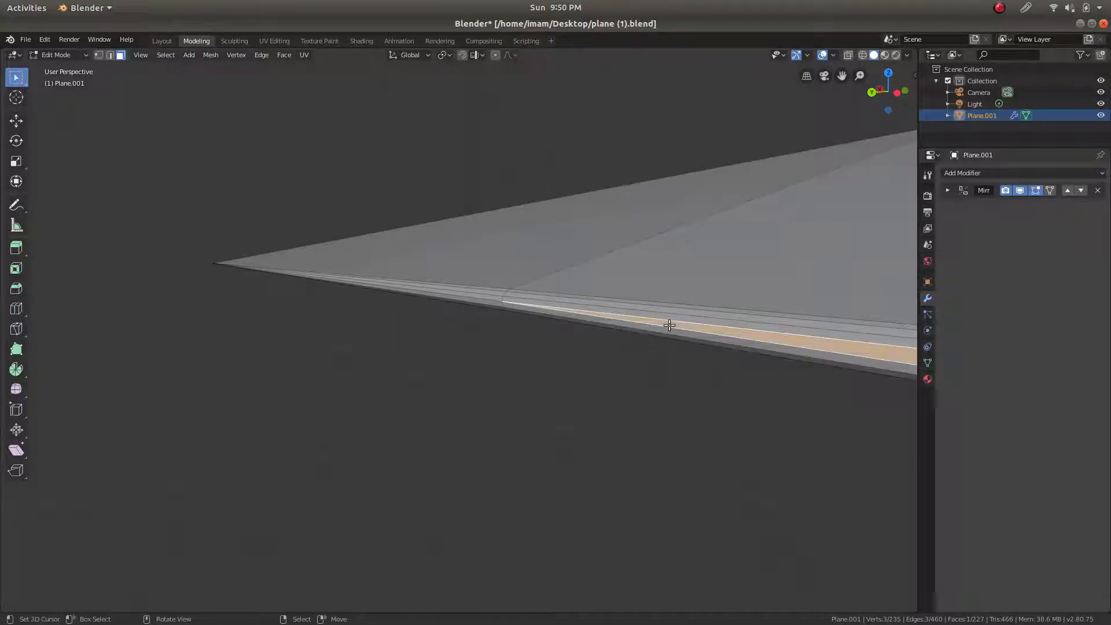
Return to Object Mode to check the wing's trailing edge on the whole airplane and save the file
scroll(547, 323, "up", 1)
middle_click_drag(637, 322, 727, 386, "shift")
middle_click_drag(540, 344, 650, 330)
scroll(650, 330, "up", 1)
key("Tab")
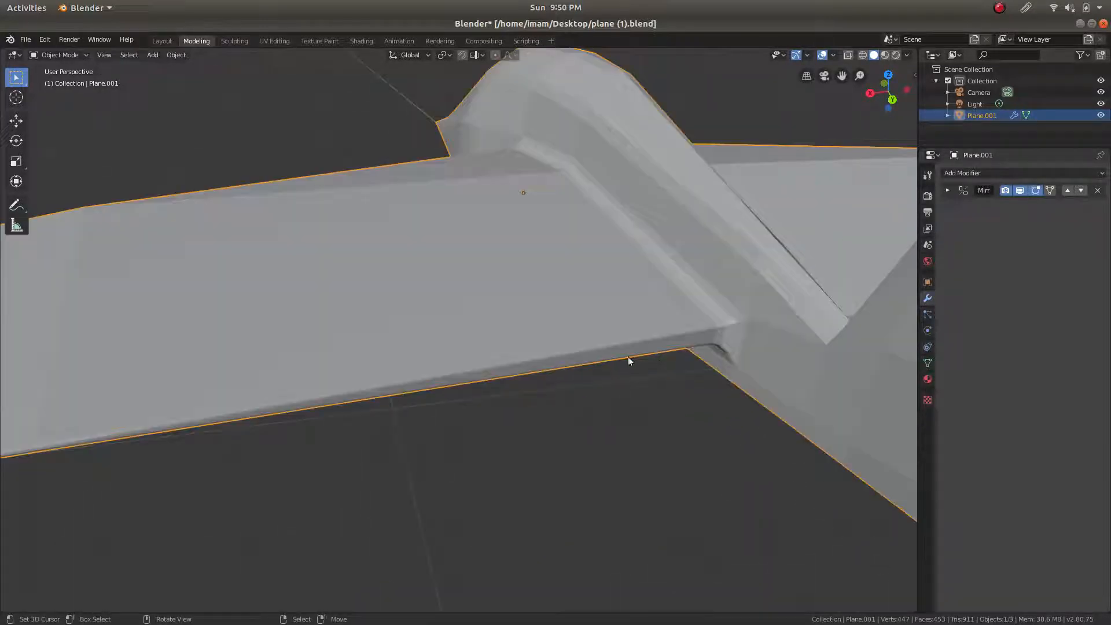
scroll(381, 393, "down", 4)
middle_click_drag(340, 357, 568, 318)
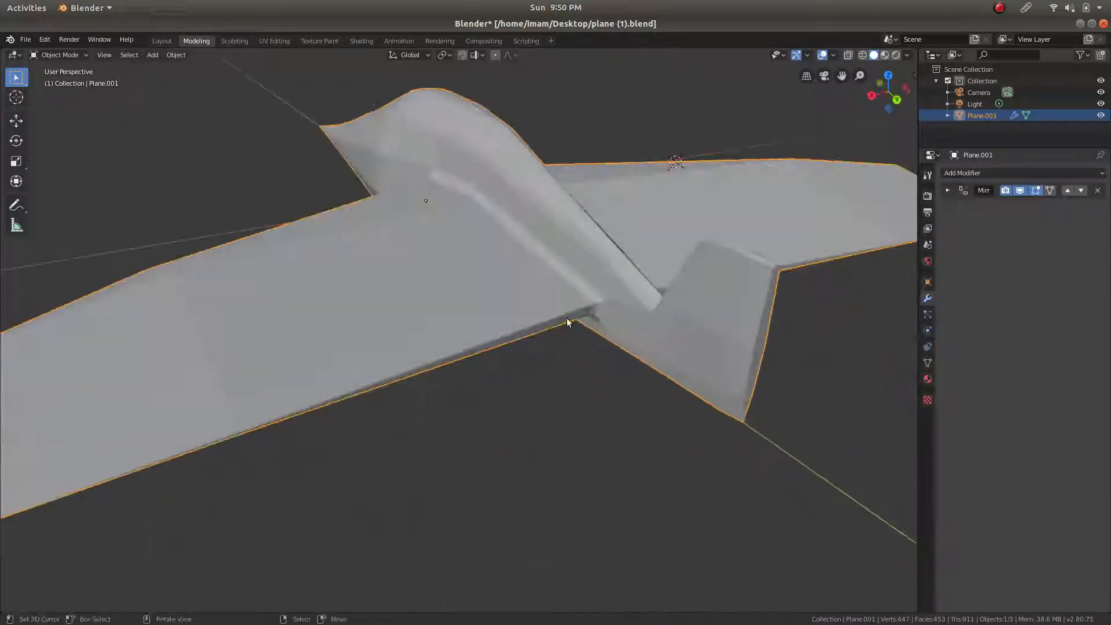
key("ctrl+s")
Examine the shading of the fuselage, wing root and upper wing surface from the airplane's front side
middle_click_drag(486, 279, 508, 227)
scroll(387, 276, "down", 4)
middle_click_drag(334, 297, 633, 304, "shift")
scroll(632, 303, "up", 3)
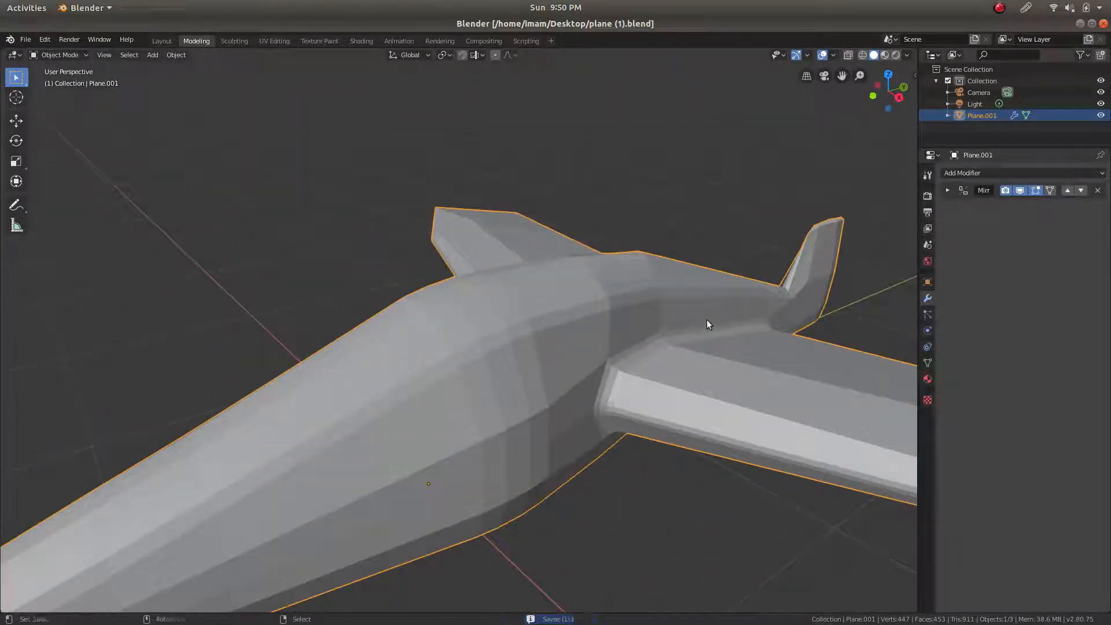
scroll(707, 319, "up", 2)
scroll(504, 385, "down", 4)
scroll(550, 393, "up", 4)
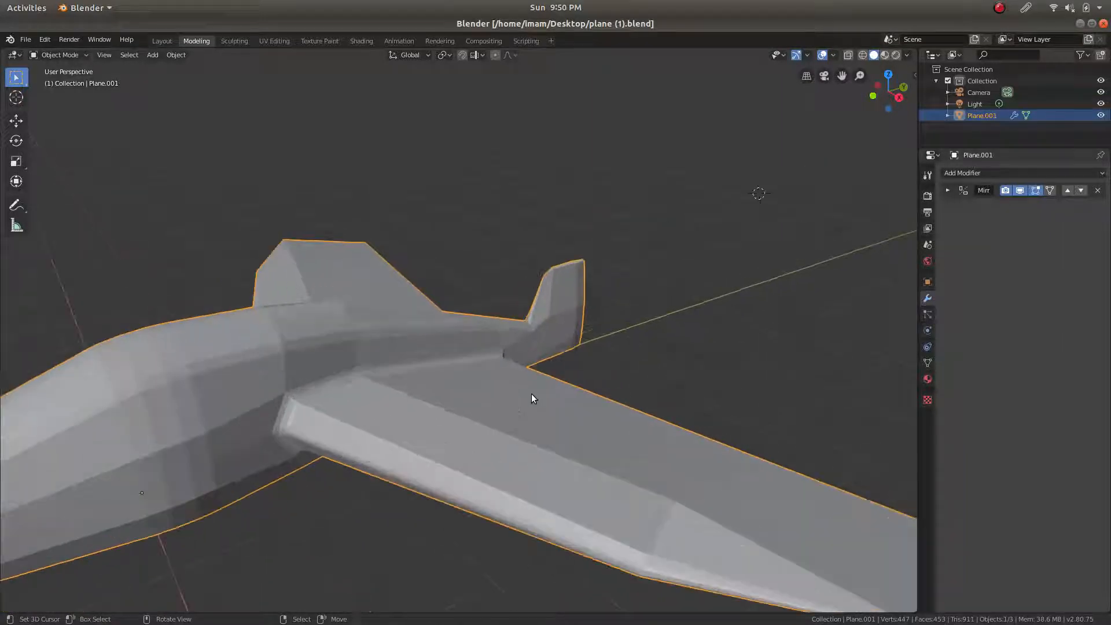
Bevel the lengthwise ridge edges on the wing's upper surface from the root to the mid-wing break, 0.118 m wide with 3 segments
key("Tab")
scroll(373, 380, "up", 2)
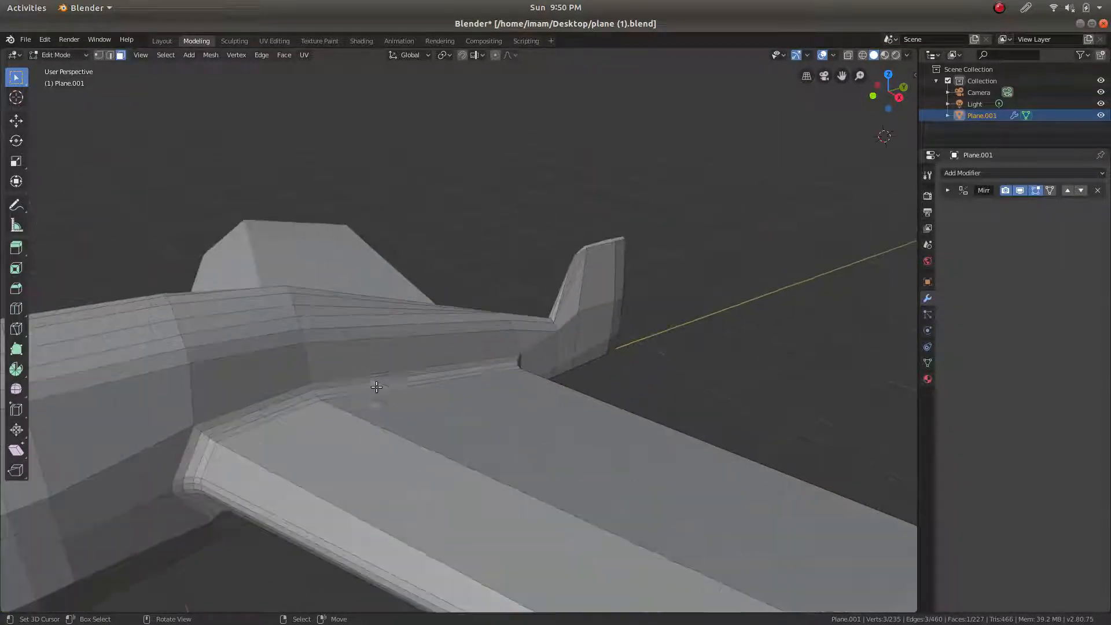
left_click(312, 386, "alt")
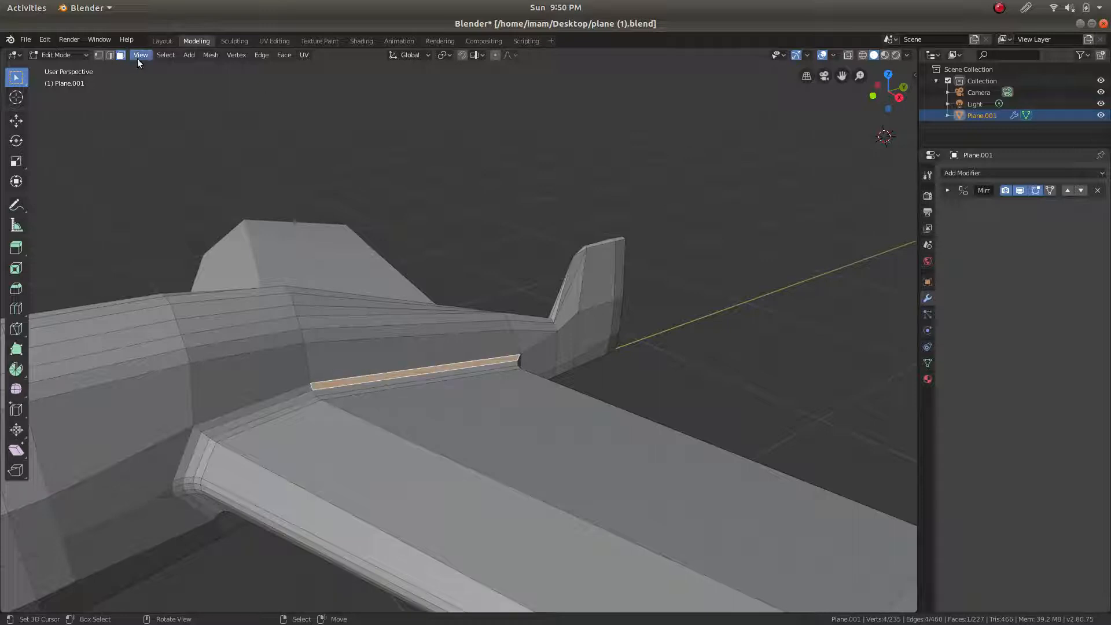
left_click(112, 56)
left_click(313, 394)
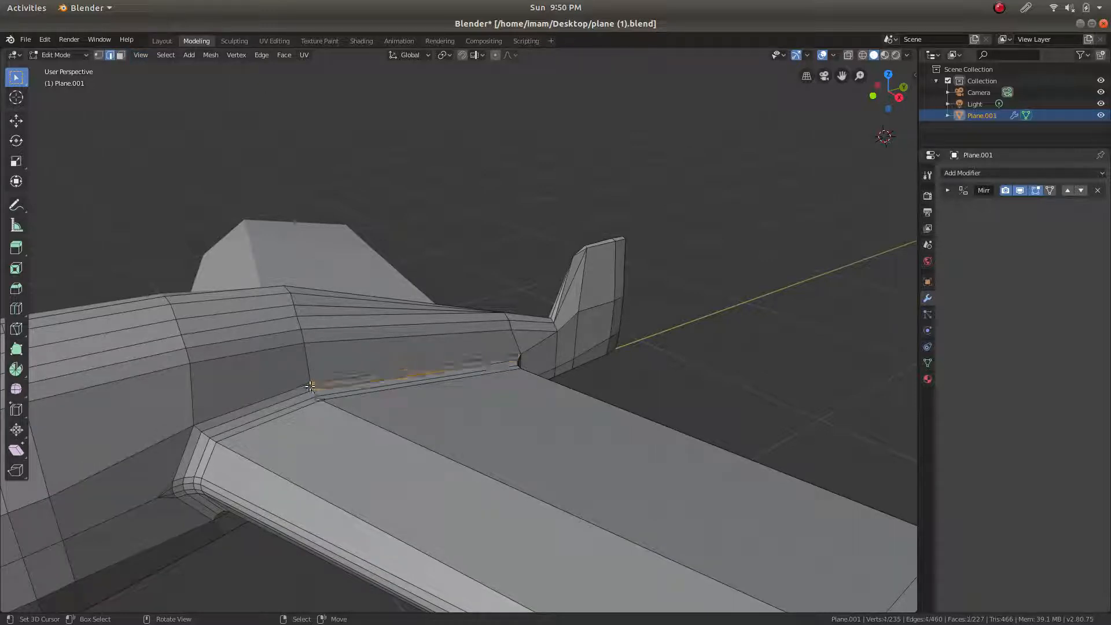
scroll(511, 439, "down", 5)
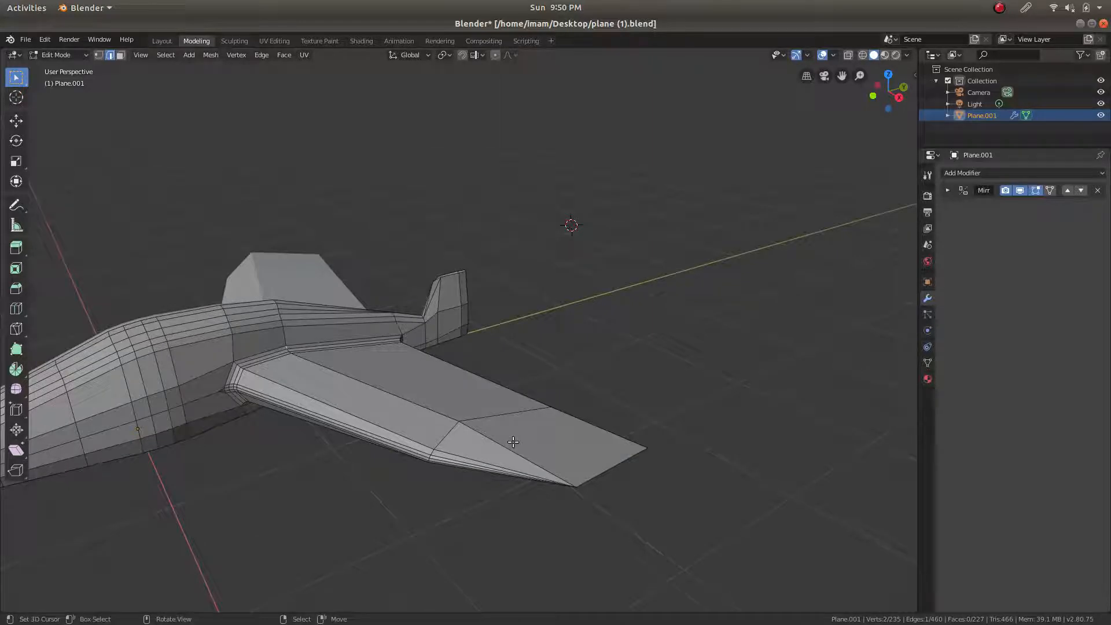
scroll(510, 438, "up", 1)
left_click(443, 441, "ctrl")
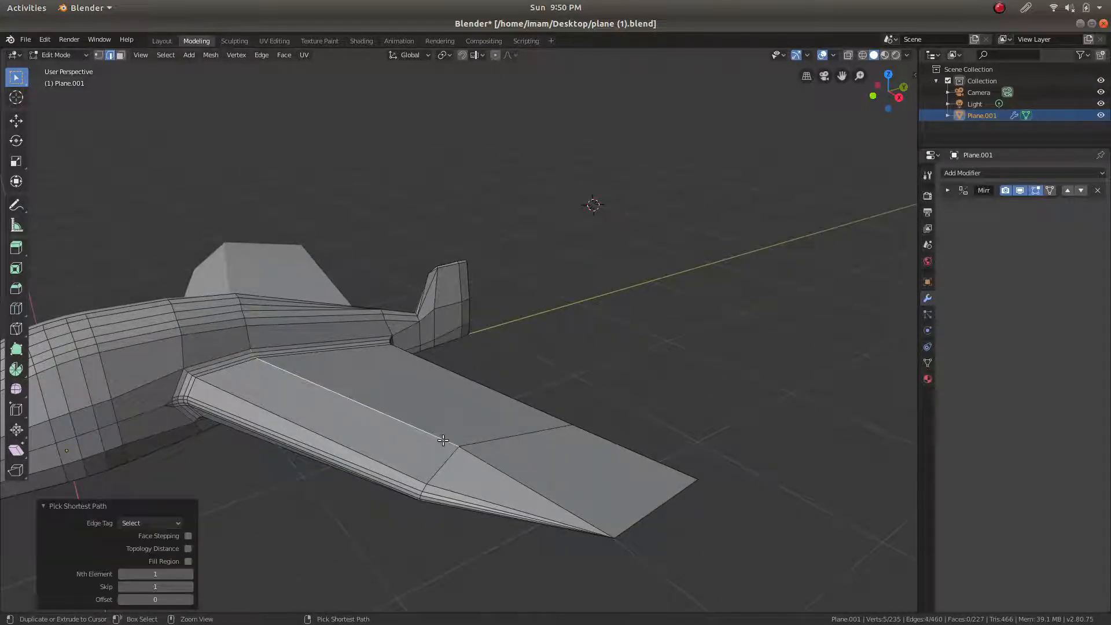
key("ctrl+b")
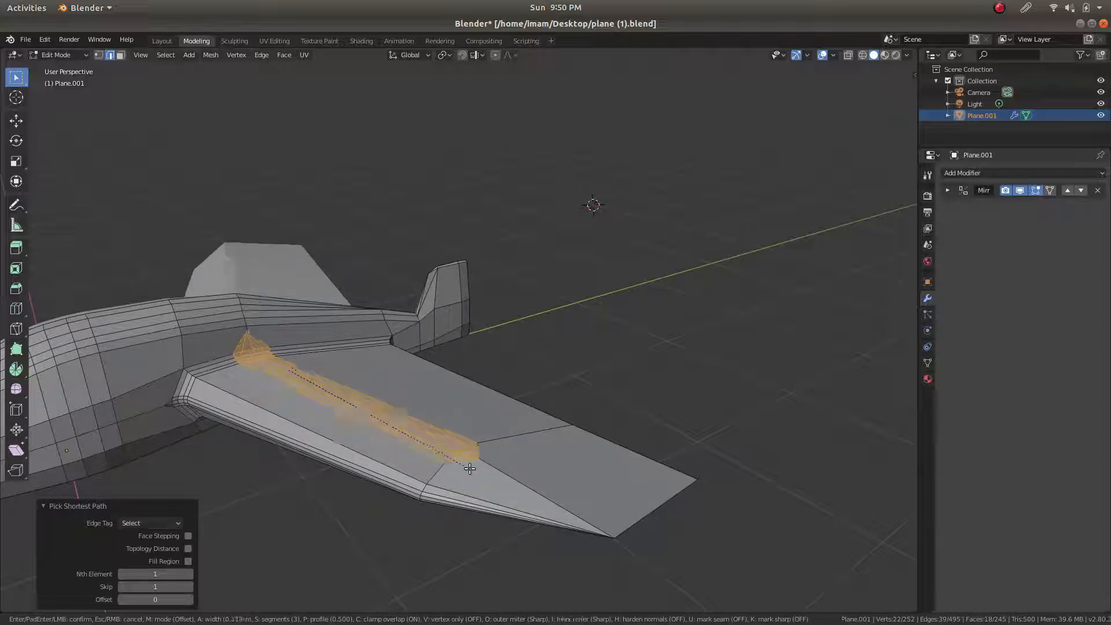
left_click(466, 459)
scroll(361, 423, "up", 4)
middle_click_drag(360, 409, 447, 418)
scroll(353, 352, "up", 3)
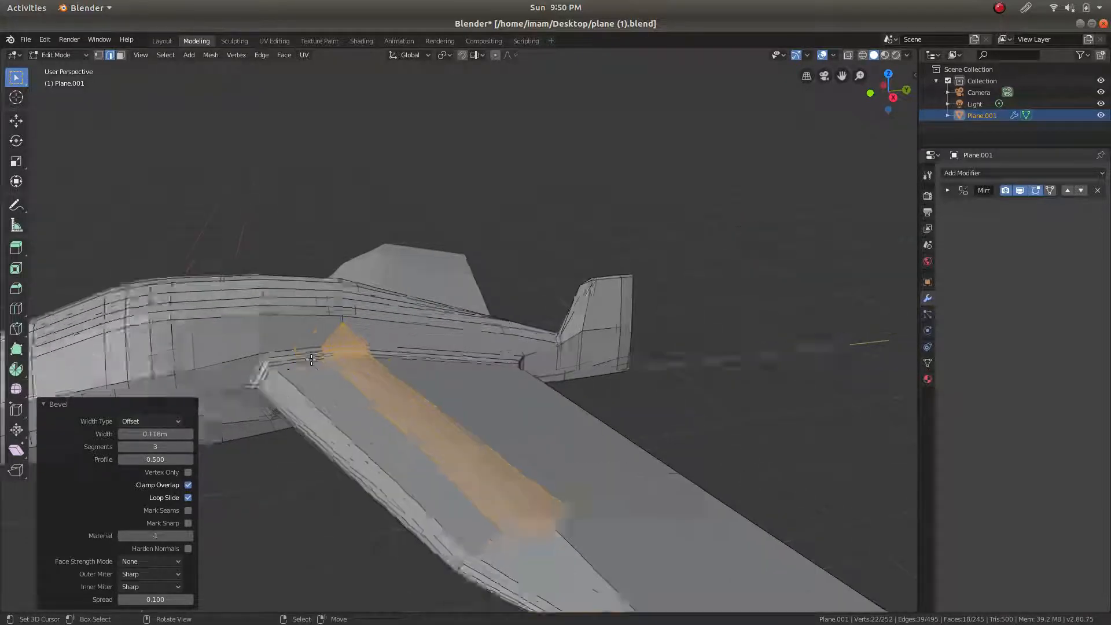
Bevel the upper lengthwise edges behind the leading edge from the root to the mid-wing break, 0.116 m wide with 3 segments
right_click(404, 335)
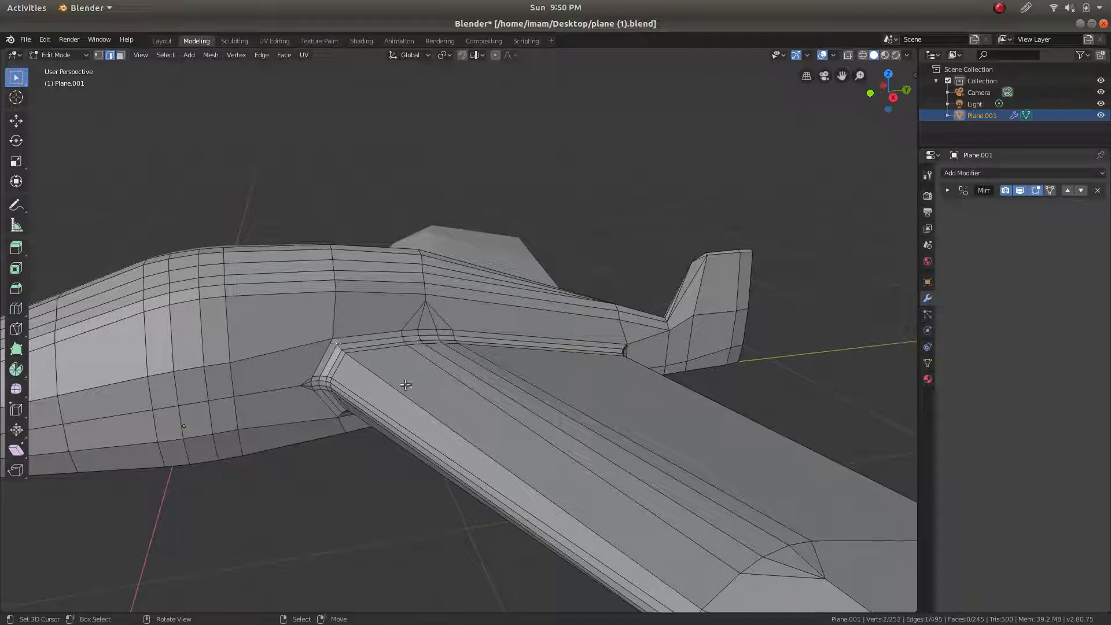
middle_click_drag(623, 491, 521, 433, "shift")
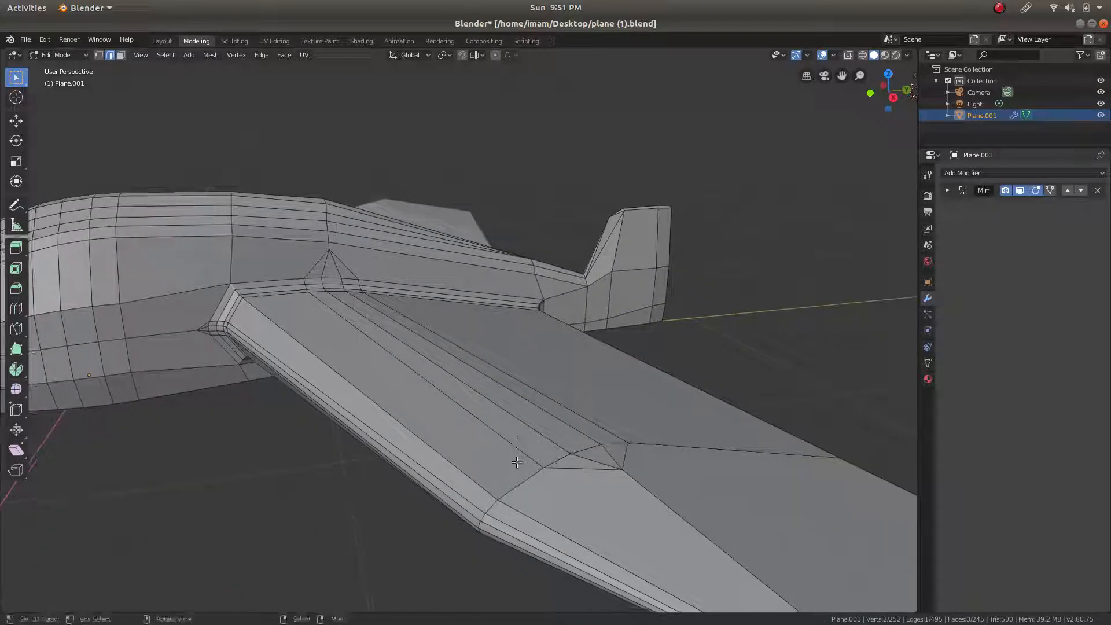
left_click(487, 491, "ctrl")
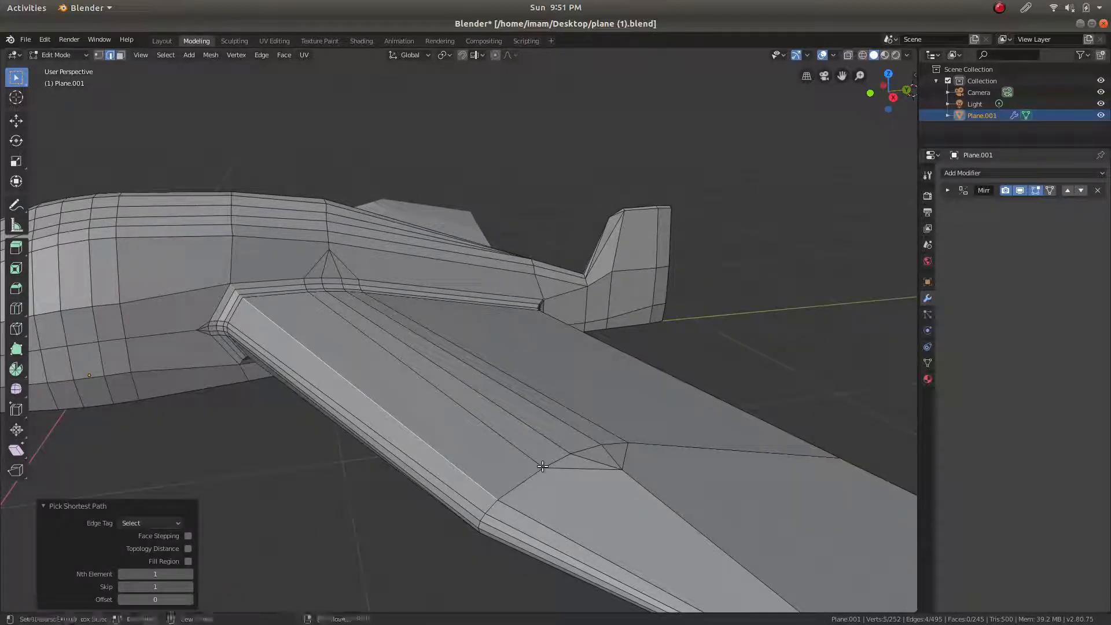
key("ctrl+v")
key("Escape")
key("ctrl+b")
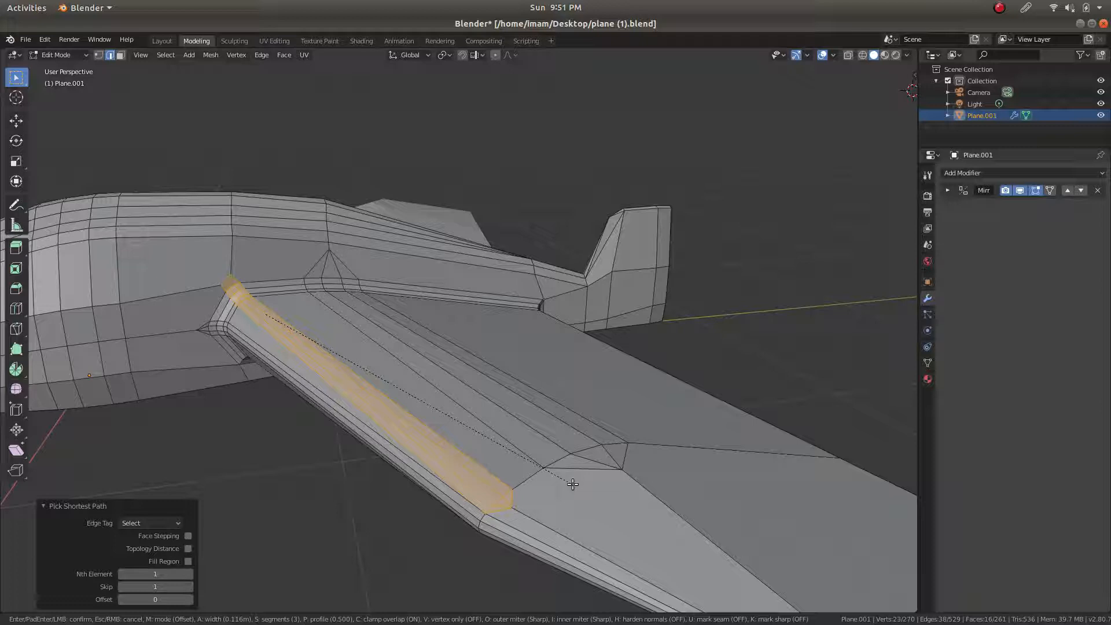
left_click(573, 484)
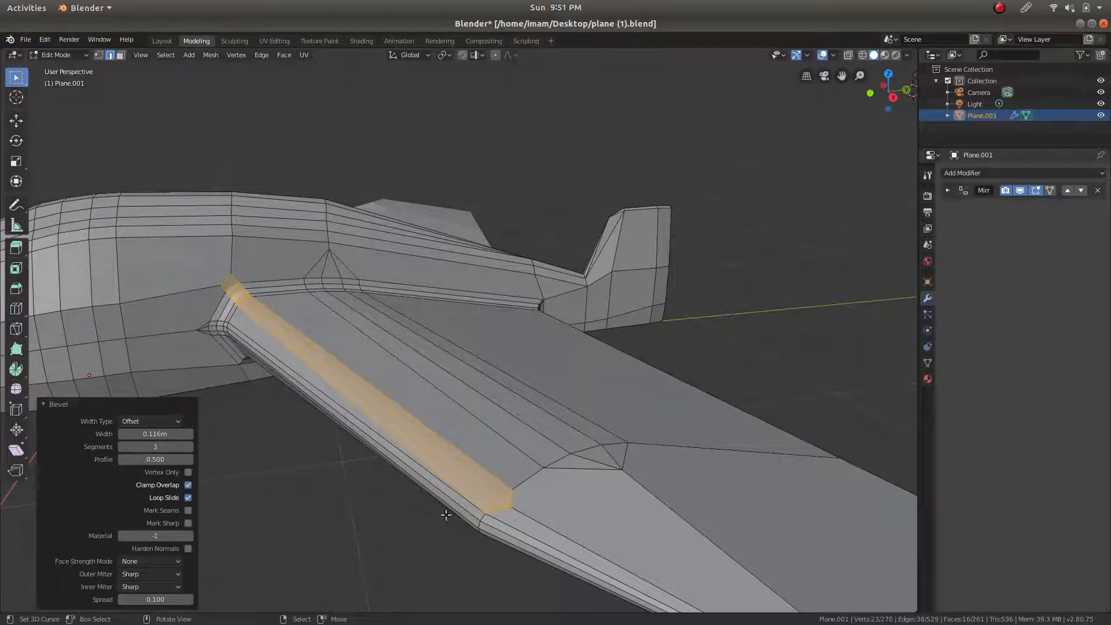
scroll(446, 515, "up", 3)
scroll(494, 438, "down", 2)
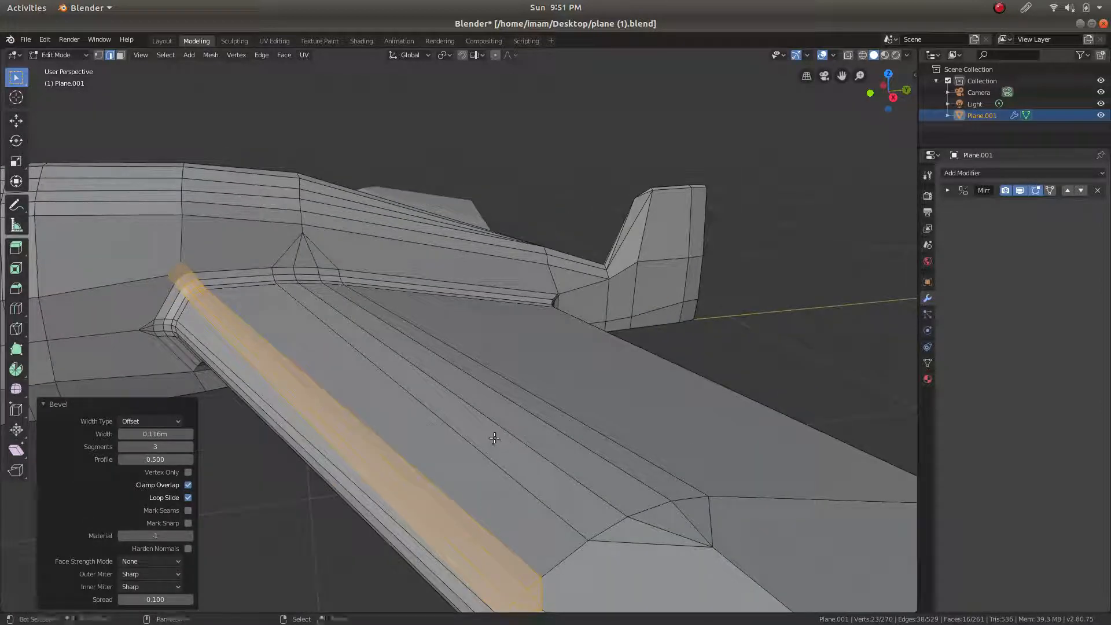
scroll(495, 438, "down", 1)
key("Tab")
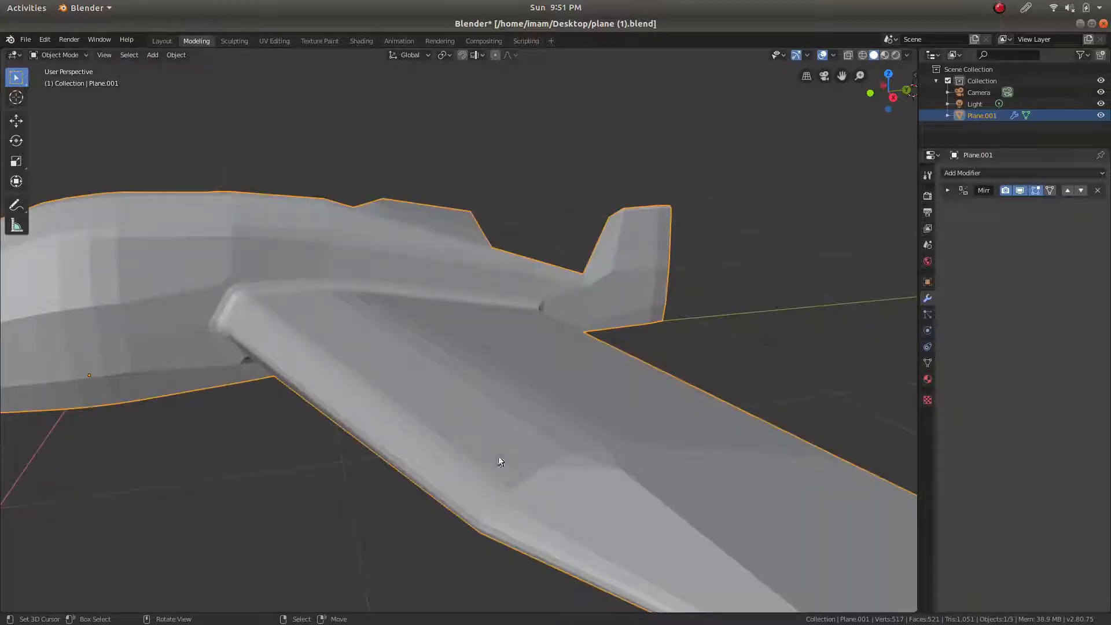
Merge all of the mesh's vertices by distance at 0.0001 m, and clear the selection in vertex mode
key("Tab")
key("alt+a")
key("a")
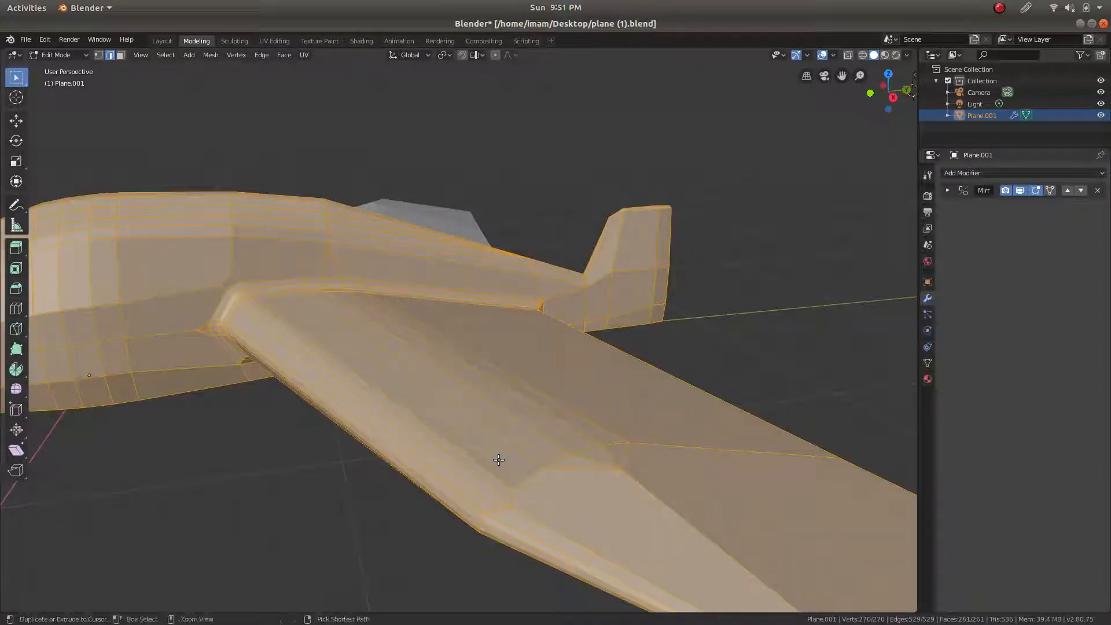
key("ctrl+v")
mouse_move(499, 460)
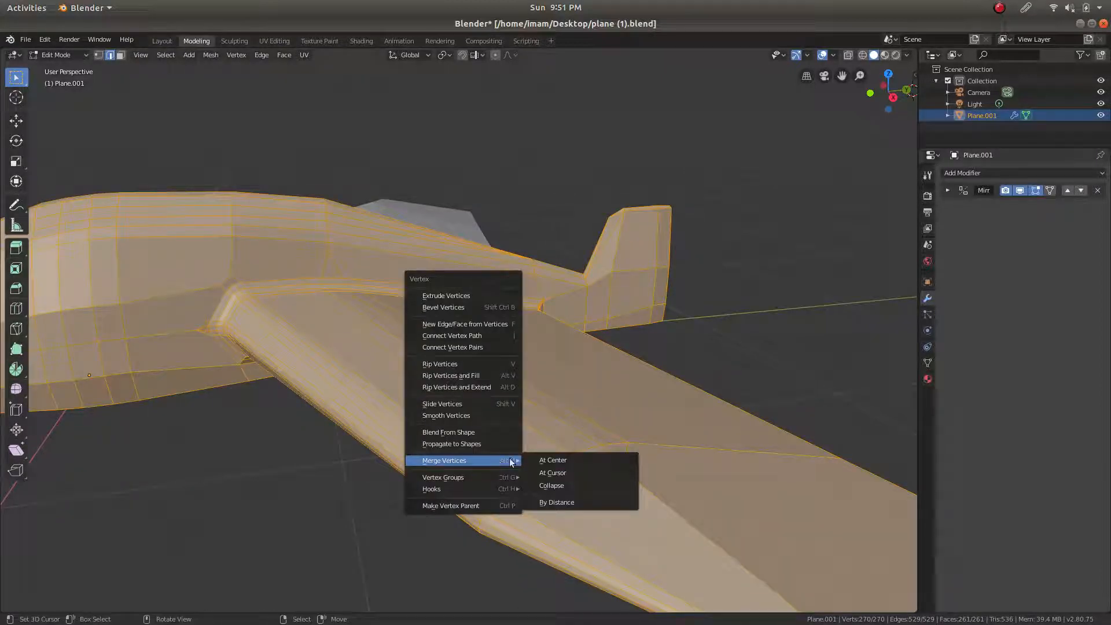
left_click(547, 503)
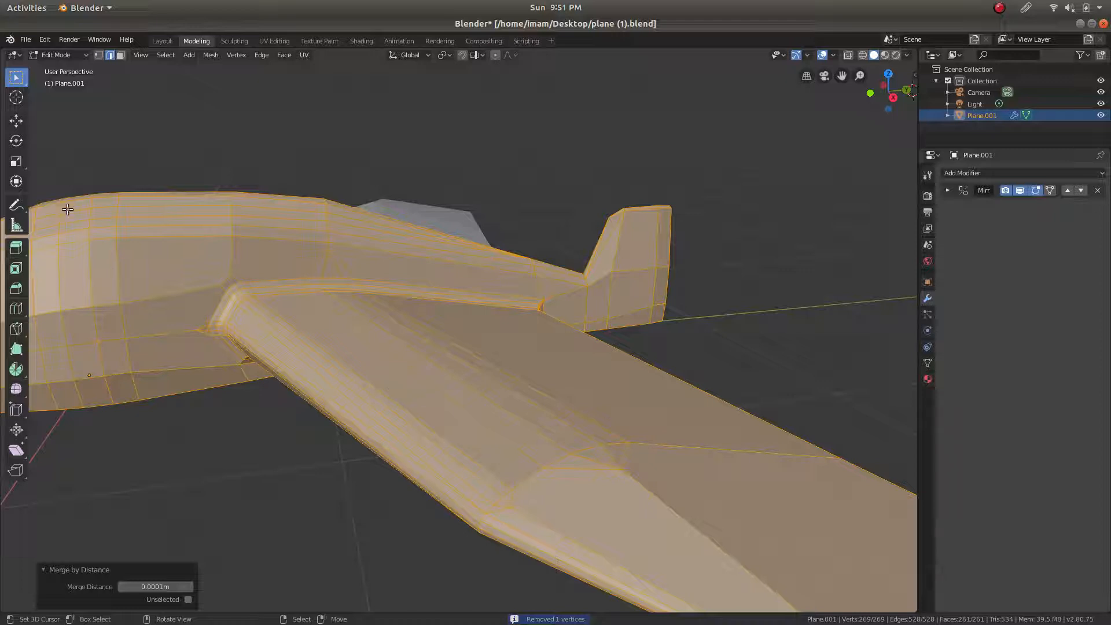
key("1")
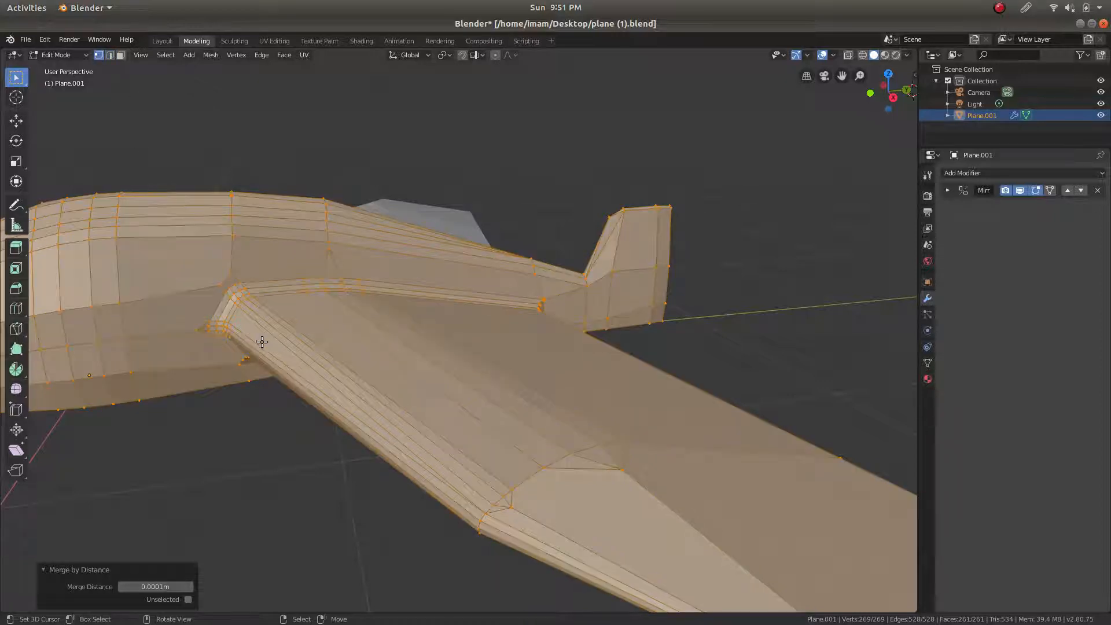
key("alt+a")
Try dissolving the fuselage vertex above the wing root's front corner and connecting the fuselage vertex above it directly to the root bevel
scroll(257, 309, "up", 5)
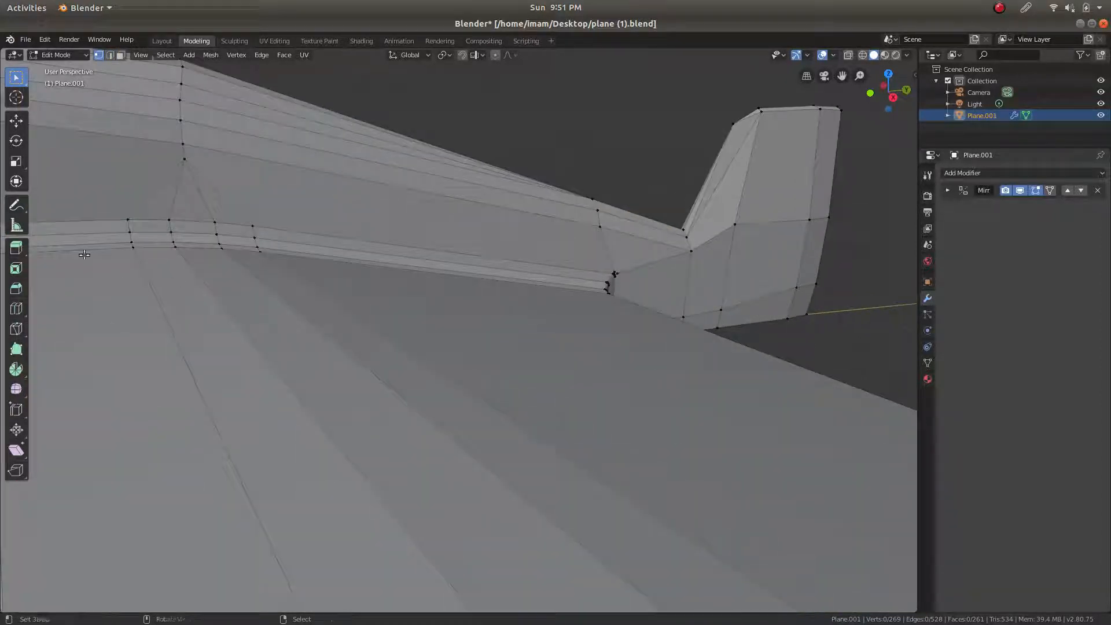
scroll(217, 298, "up", 2)
middle_click_drag(203, 297, 331, 334, "shift")
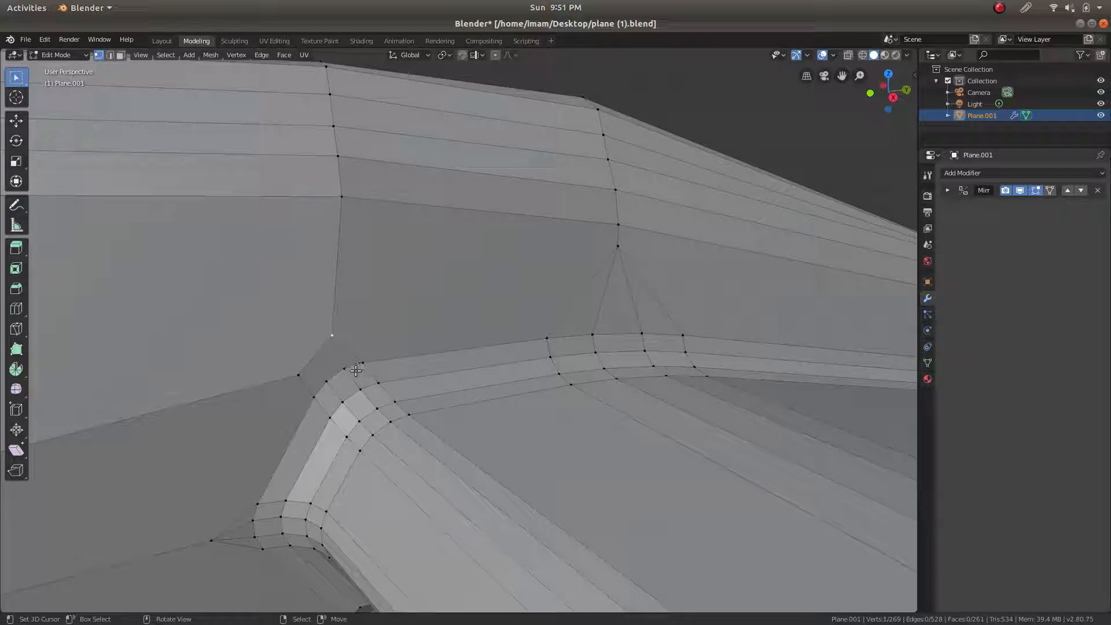
key("x")
left_click(356, 336)
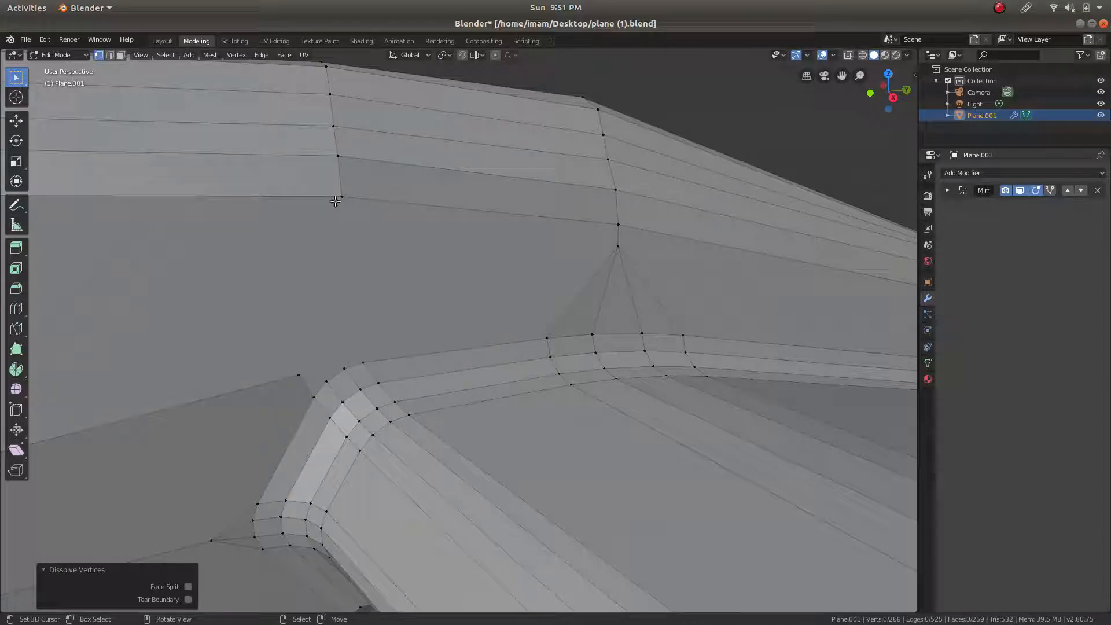
left_click(347, 196)
left_click(363, 361, "shift")
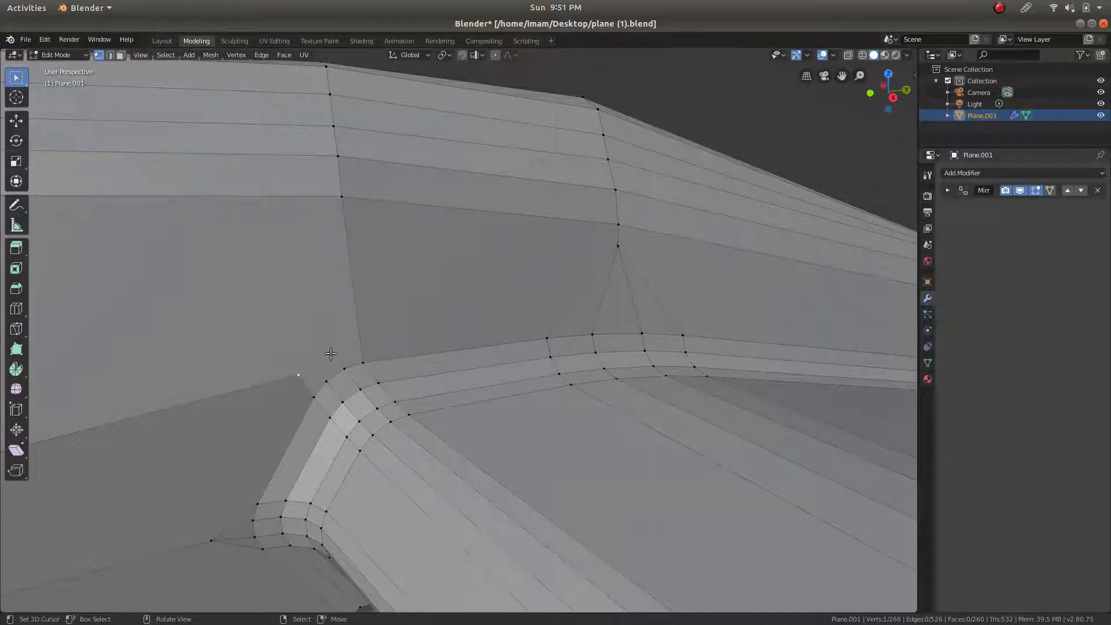
Try dissolving the remaining fuselage vertex just ahead of the wing root's upper front corner
scroll(330, 354, "down", 3)
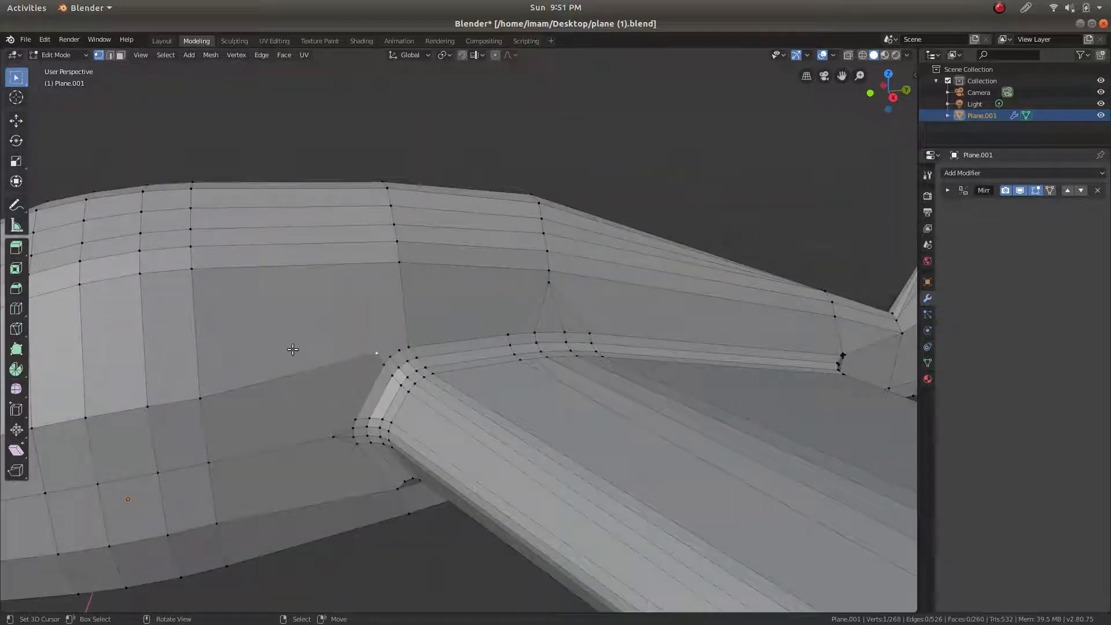
key("x")
left_click(312, 385)
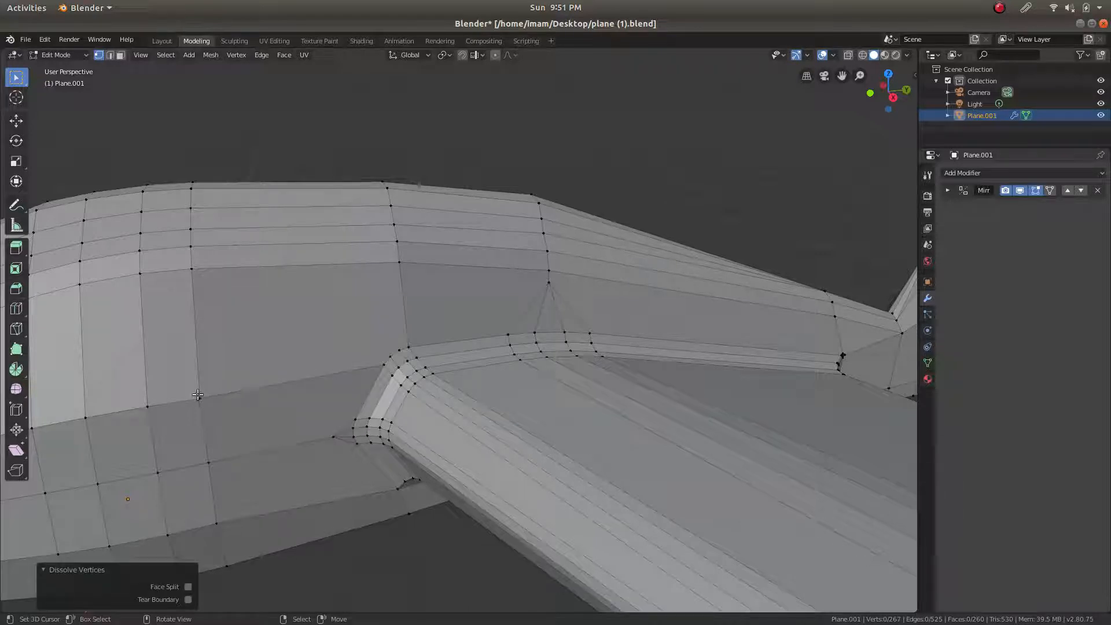
scroll(398, 349, "up", 2)
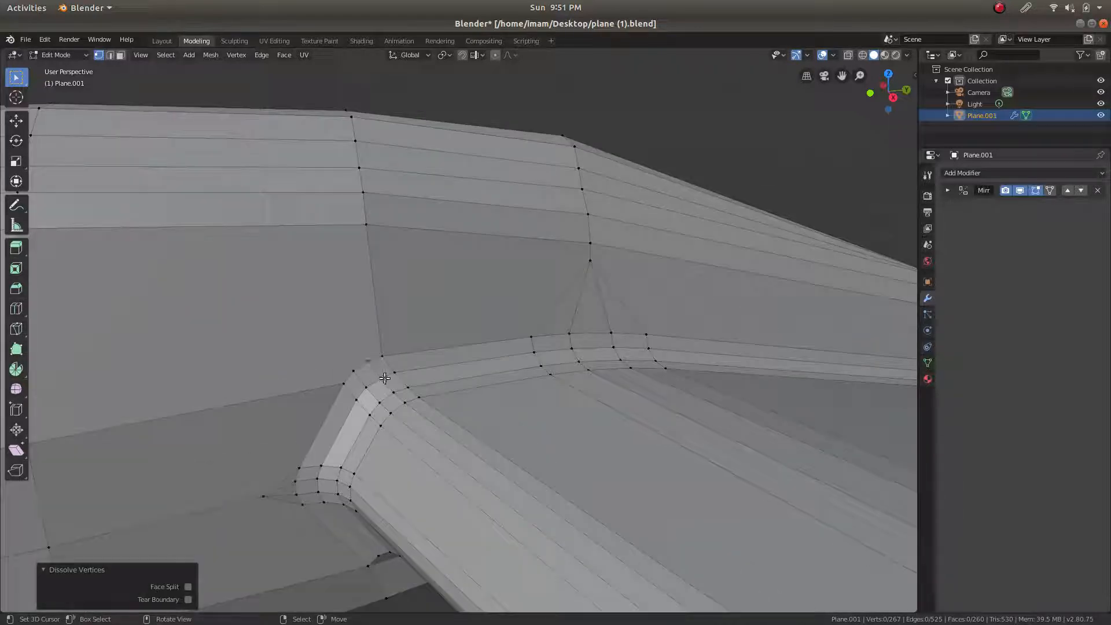
Undo the two vertex dissolves and the new connecting edge at the wing root's upper front corner
left_click(370, 358)
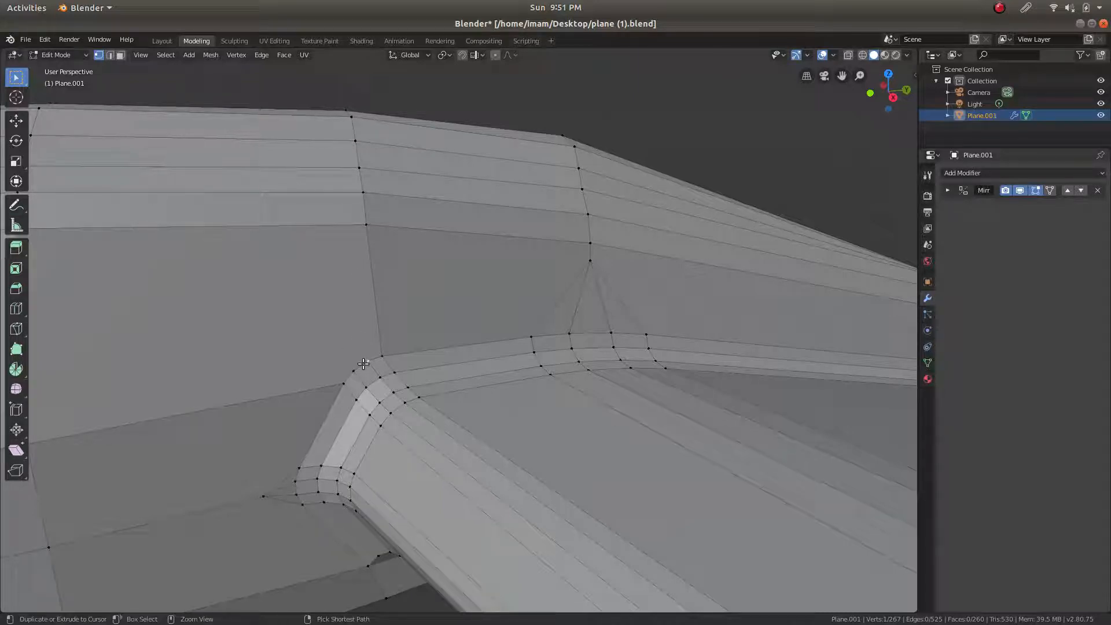
left_click(377, 346, "ctrl")
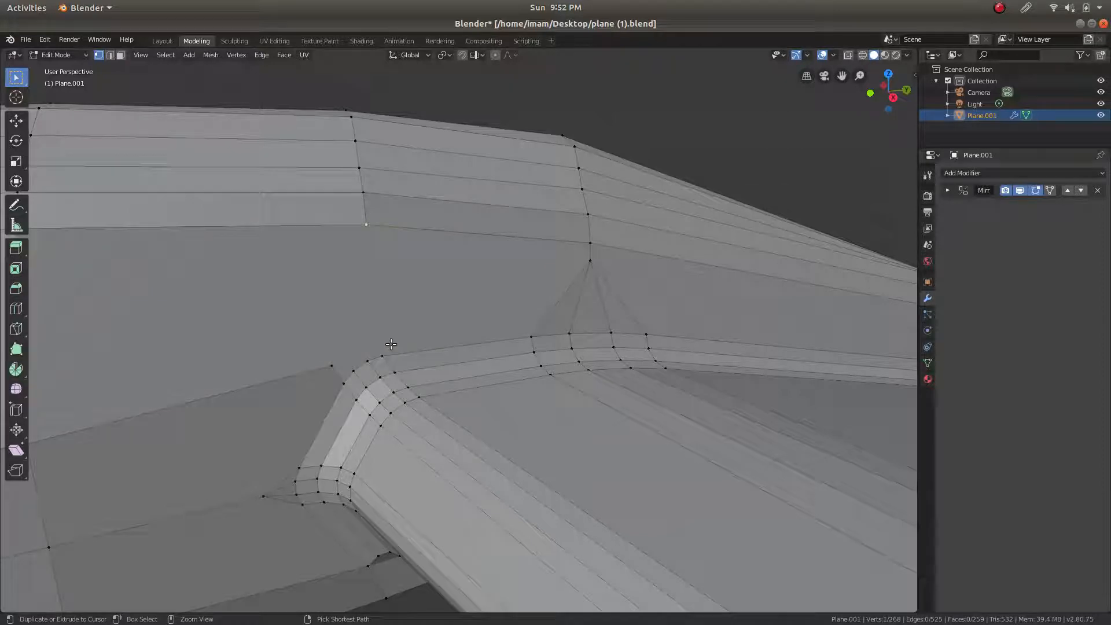
left_click(382, 357, "ctrl")
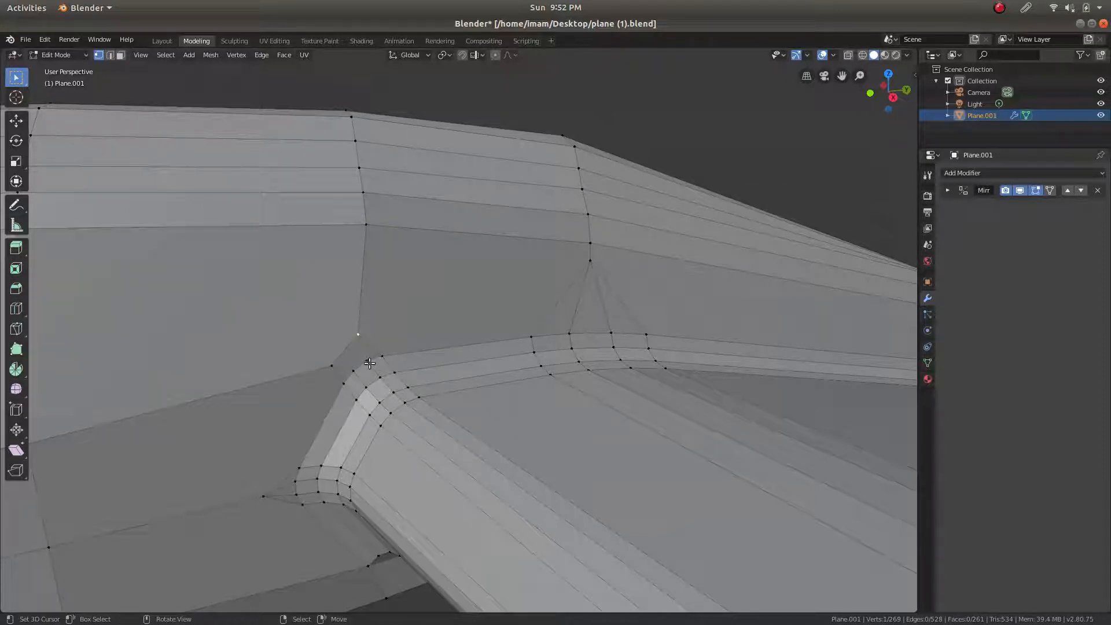
left_click(410, 354, "shift")
Examine the wing root's rear corner and the triangle fan where the ridge bevel meets the fuselage side
middle_click_drag(401, 361, 774, 372)
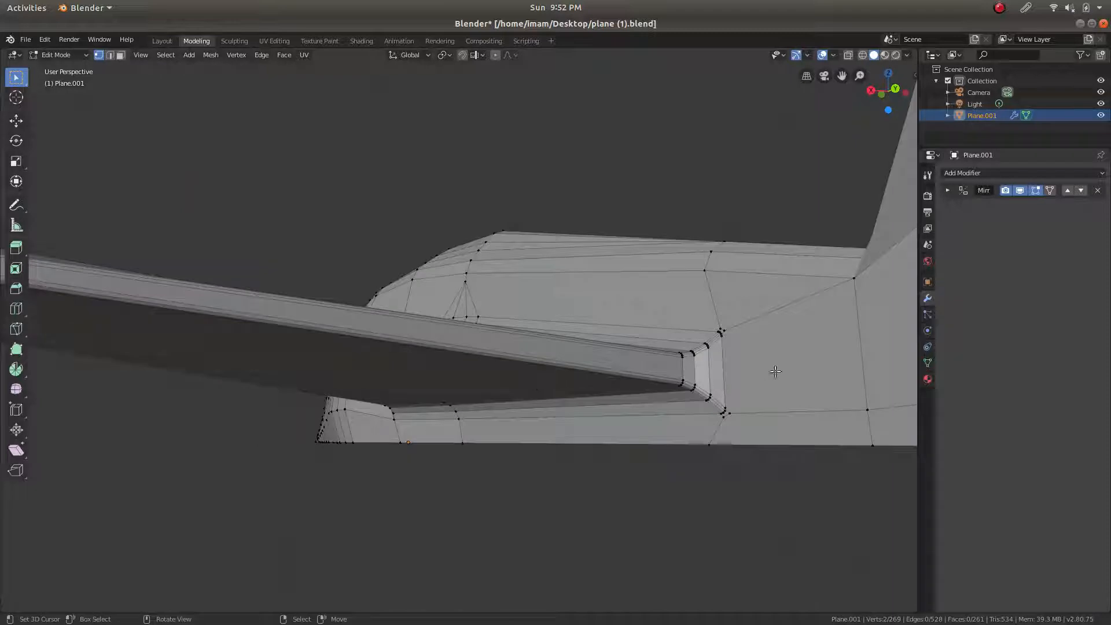
scroll(770, 339, "up", 3)
scroll(758, 344, "down", 3)
scroll(758, 345, "down", 3)
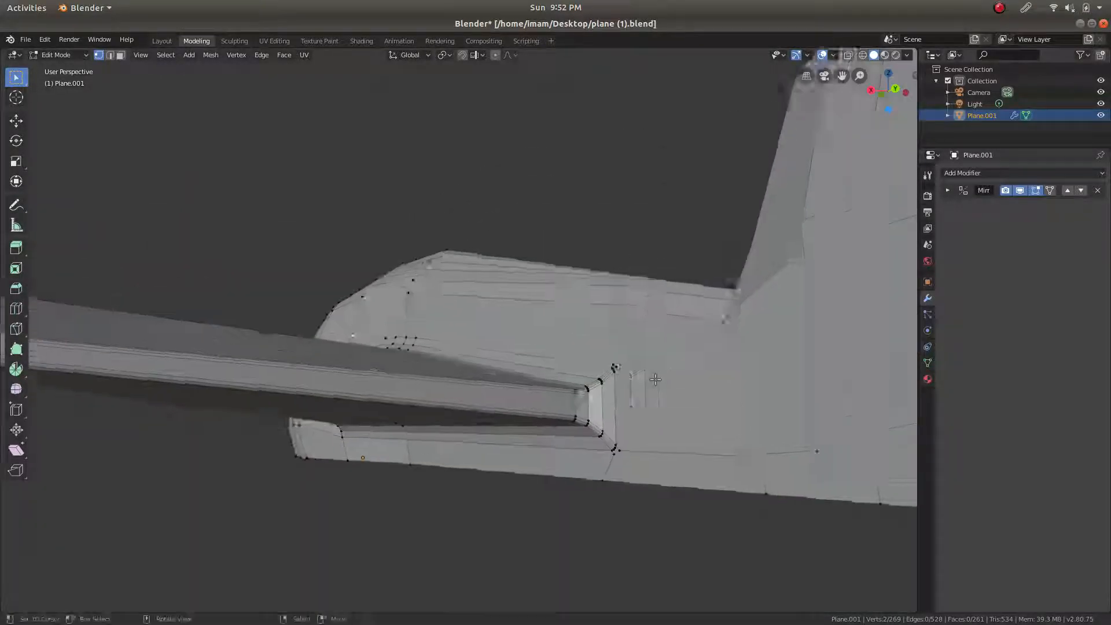
scroll(716, 402, "up", 4)
middle_click_drag(414, 345, 516, 370)
scroll(308, 386, "up", 3)
middle_click_drag(455, 394, 564, 397, "shift")
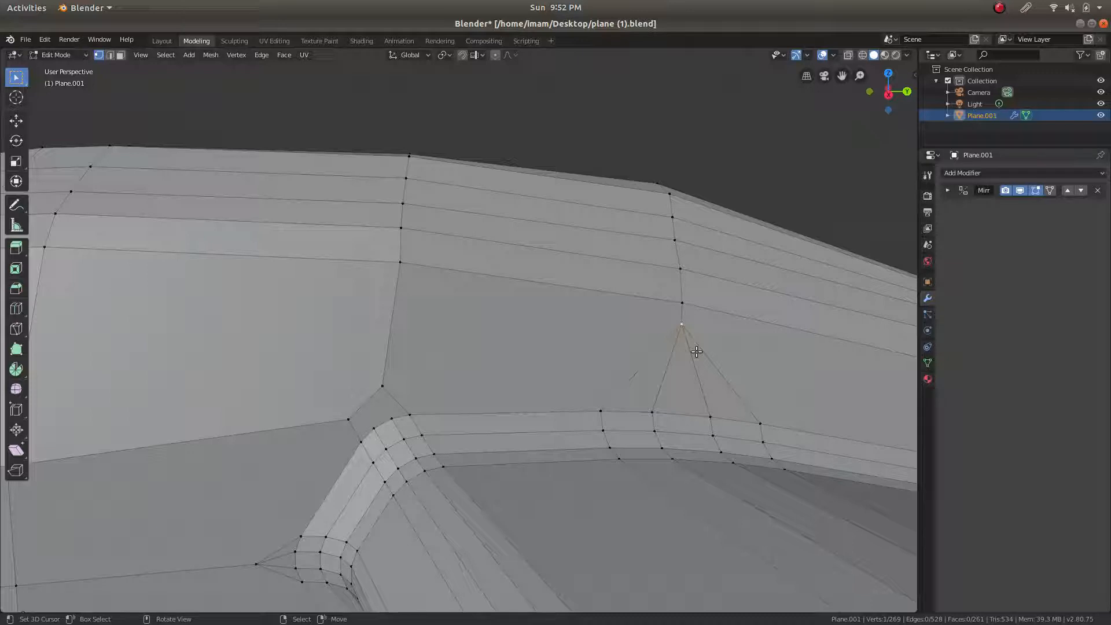
Dissolve the apex vertex of the triangle fan where the wing's ridge bevel meets the fuselage side
scroll(697, 352, "down", 5)
scroll(672, 352, "up", 2)
key("x")
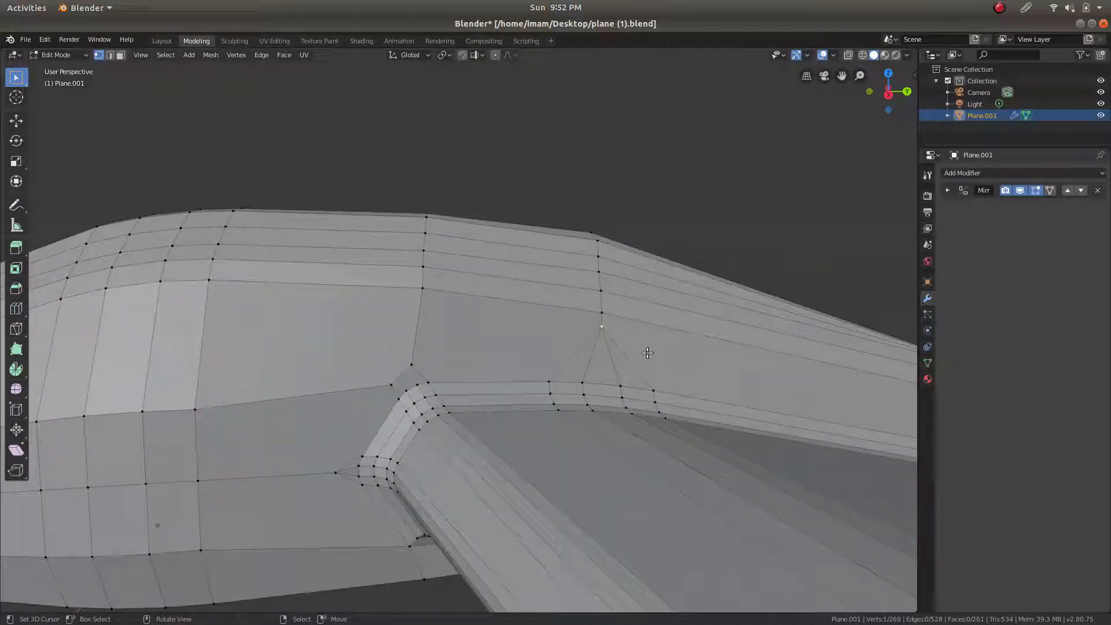
left_click(648, 354)
Connect the four root vertices of the wing's ridge bevel directly to the fuselage vertex above them
left_click(549, 382)
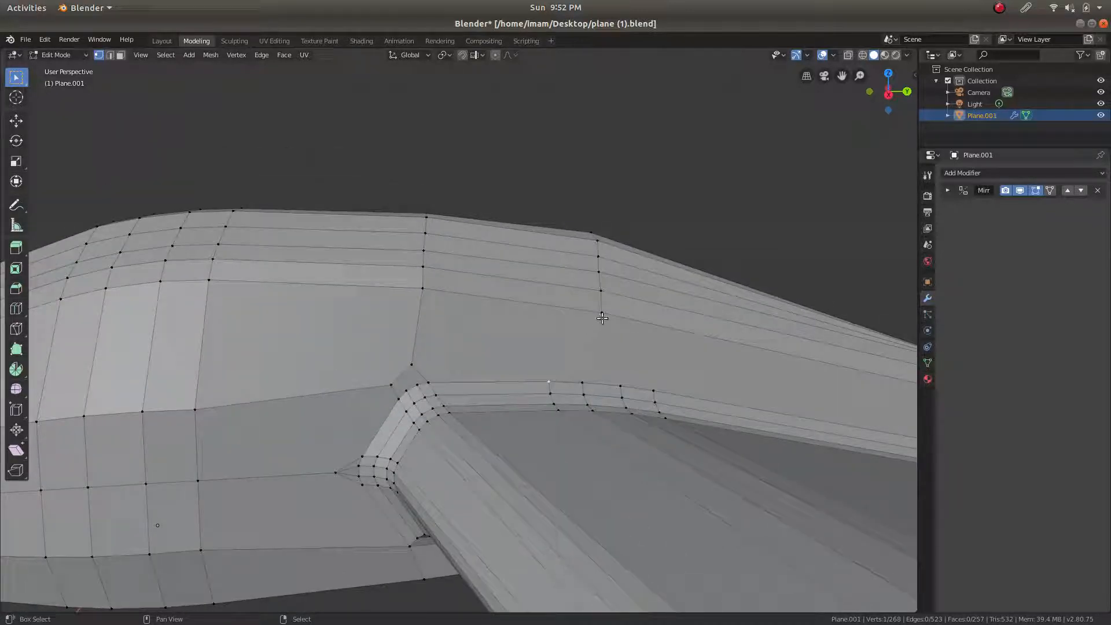
left_click(601, 313, "shift")
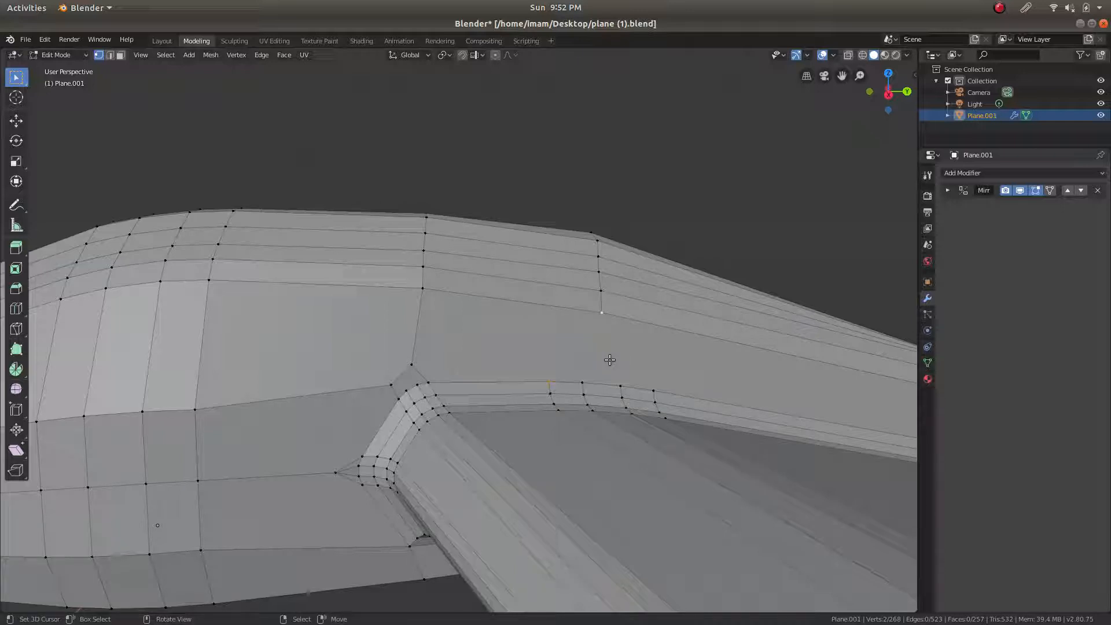
right_click(583, 382)
right_click(602, 314, "shift")
right_click(623, 382)
right_click(605, 316, "shift")
right_click(659, 384)
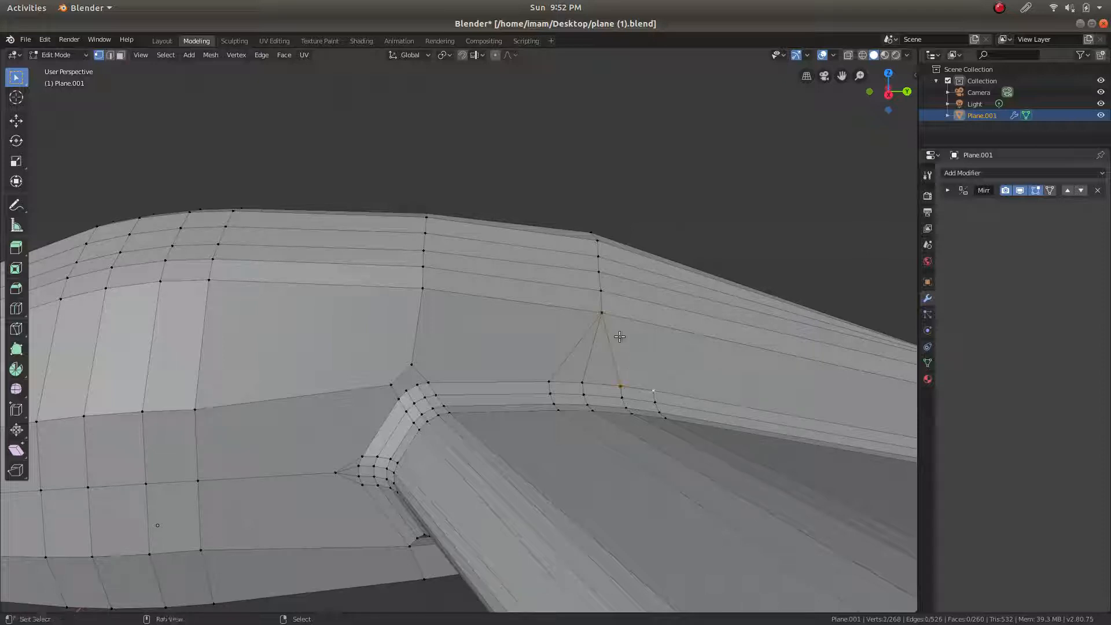
key("j")
Dissolve the two fuselage vertices at the wing root's upper front corner and connect the bevel's ends directly to the neighbouring fuselage vertices
middle_click_drag(625, 363, 465, 417)
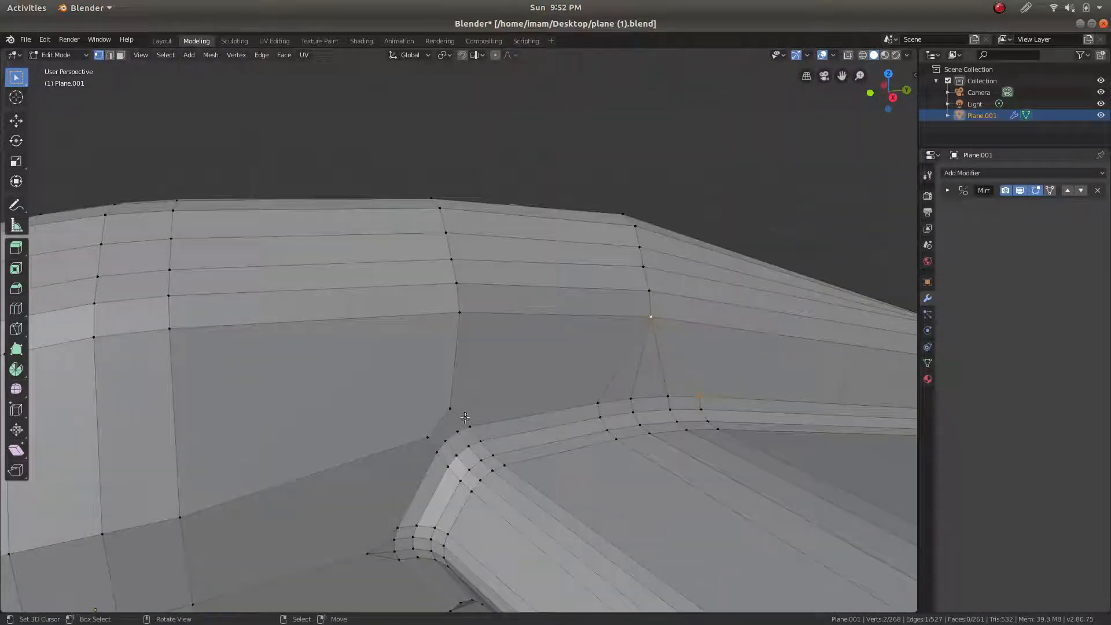
key("x")
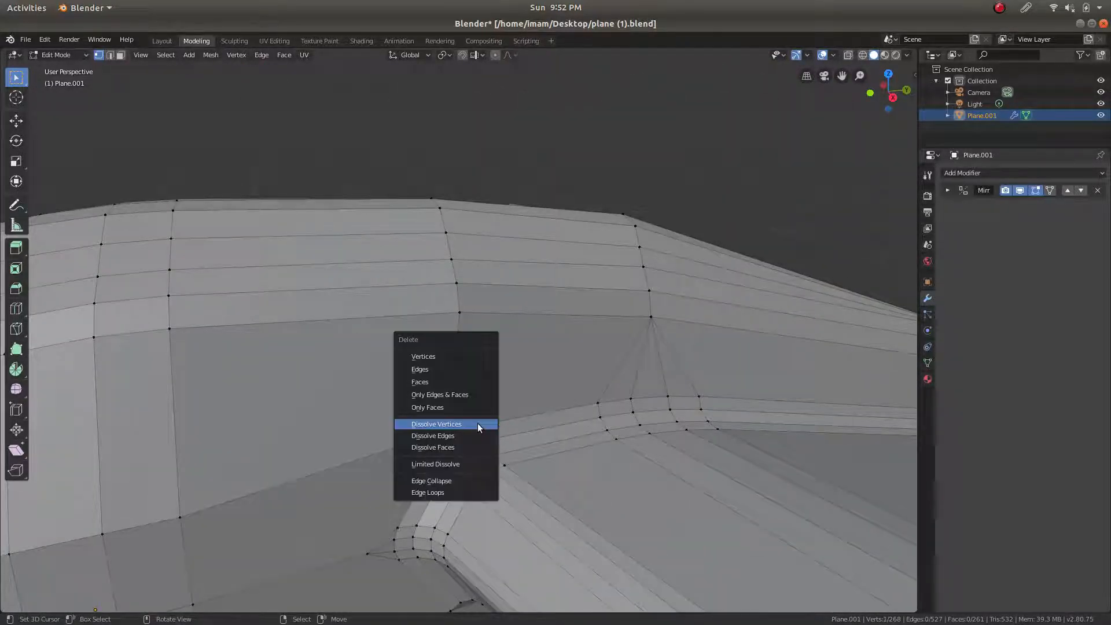
left_click(478, 423)
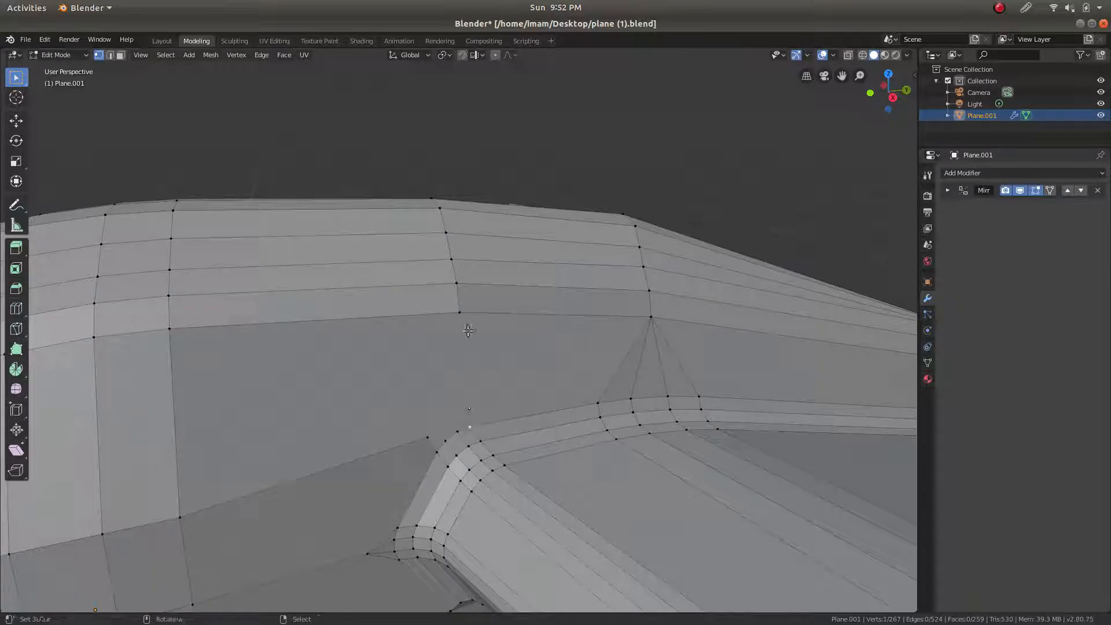
left_click(460, 313, "shift")
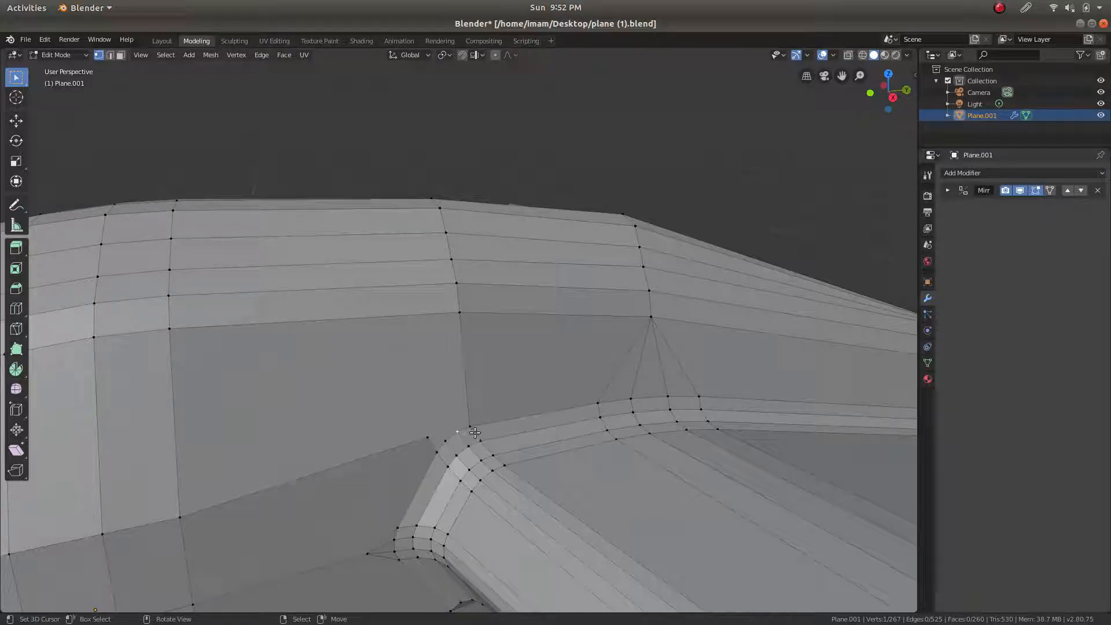
key("x")
left_click(439, 422)
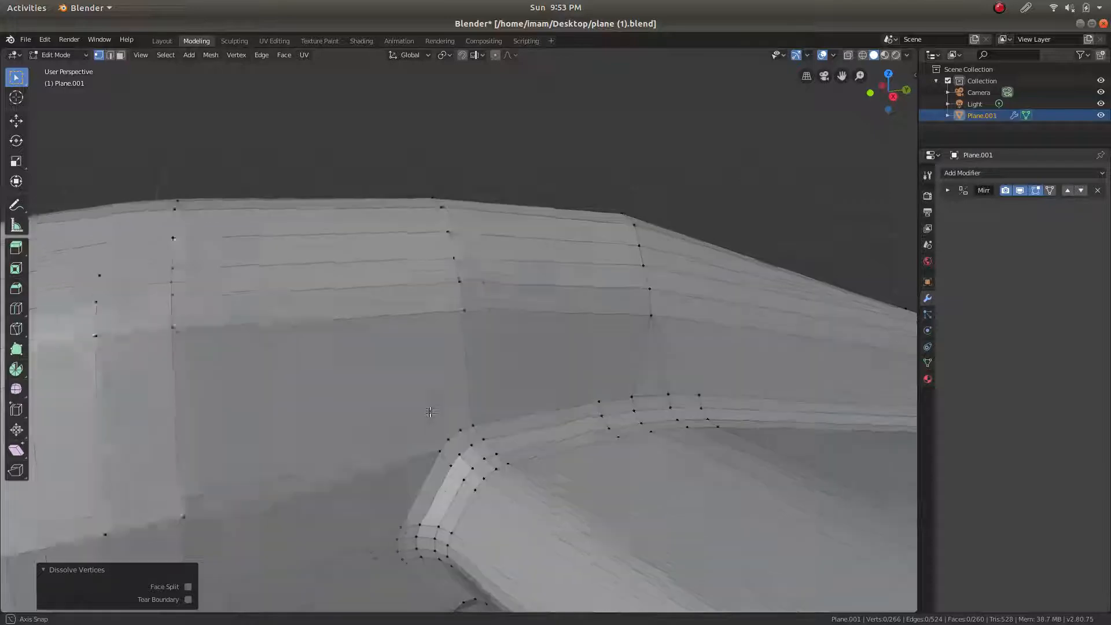
Connect the upper front corner's two middle bevel vertices, one to the fuselage vertex above and one to the vertex ahead
middle_click_drag(431, 412, 423, 385)
left_click(443, 370)
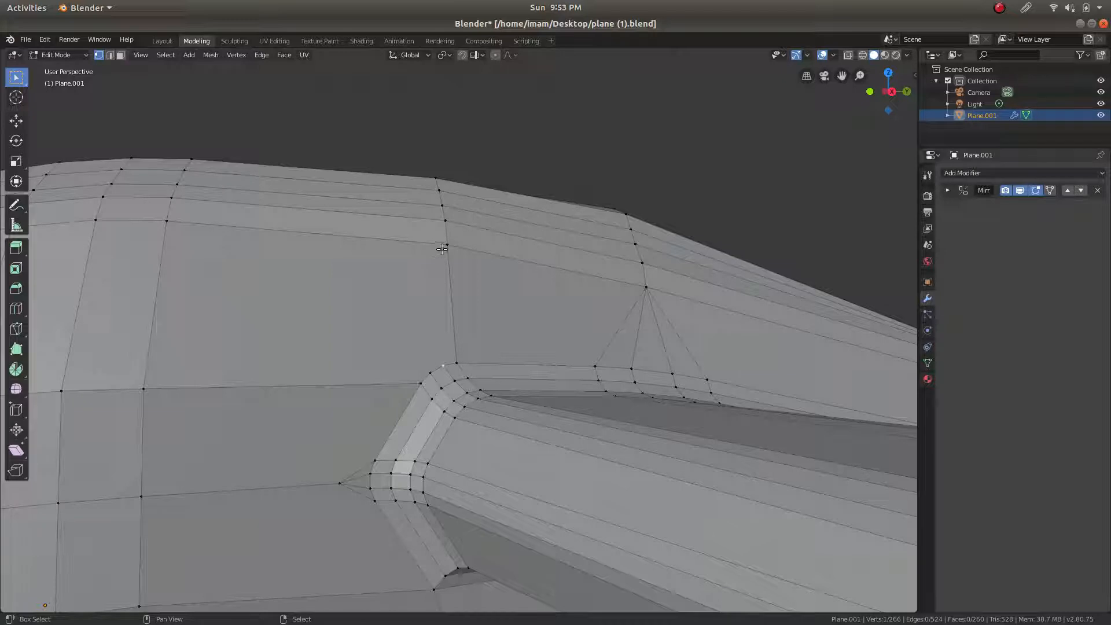
left_click(443, 249, "shift")
key("j")
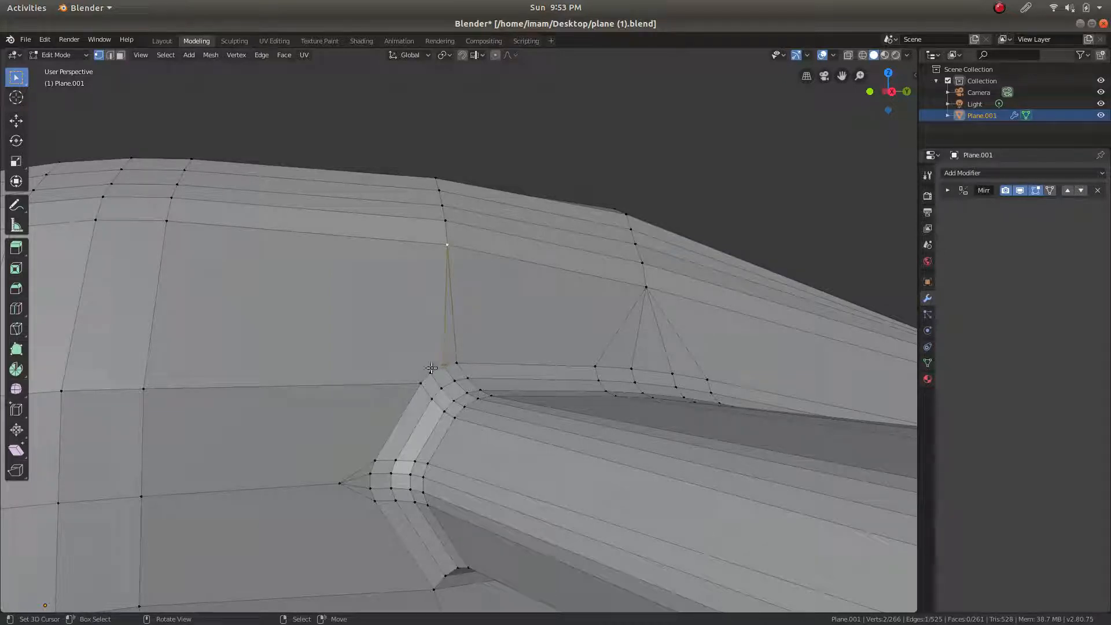
left_click(430, 368)
middle_click_drag(429, 368, 388, 362)
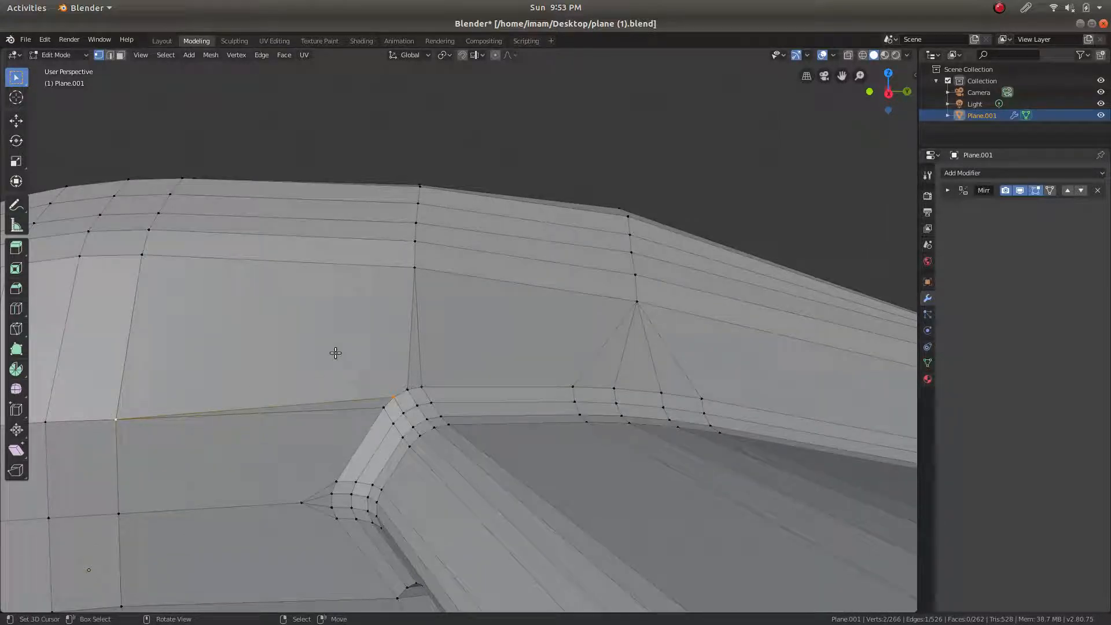
Examine the faces around the wing root's upper front corner one by one in face selection mode
scroll(343, 367, "down", 2)
scroll(403, 321, "up", 2)
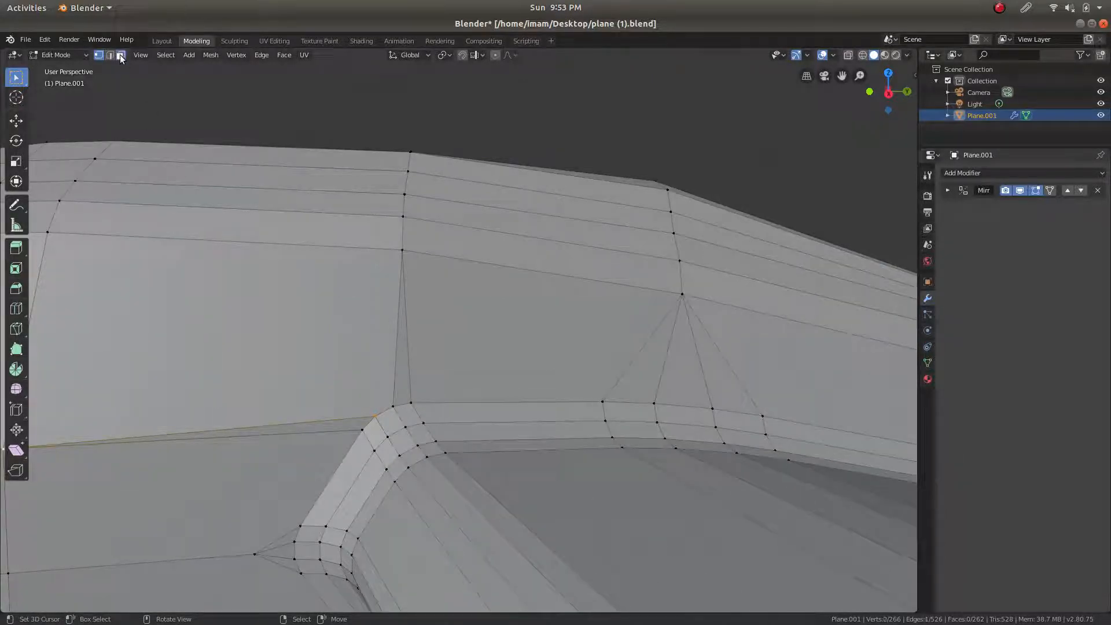
left_click(362, 391)
right_click(388, 418)
right_click(318, 359)
middle_click_drag(257, 363, 387, 360, "shift")
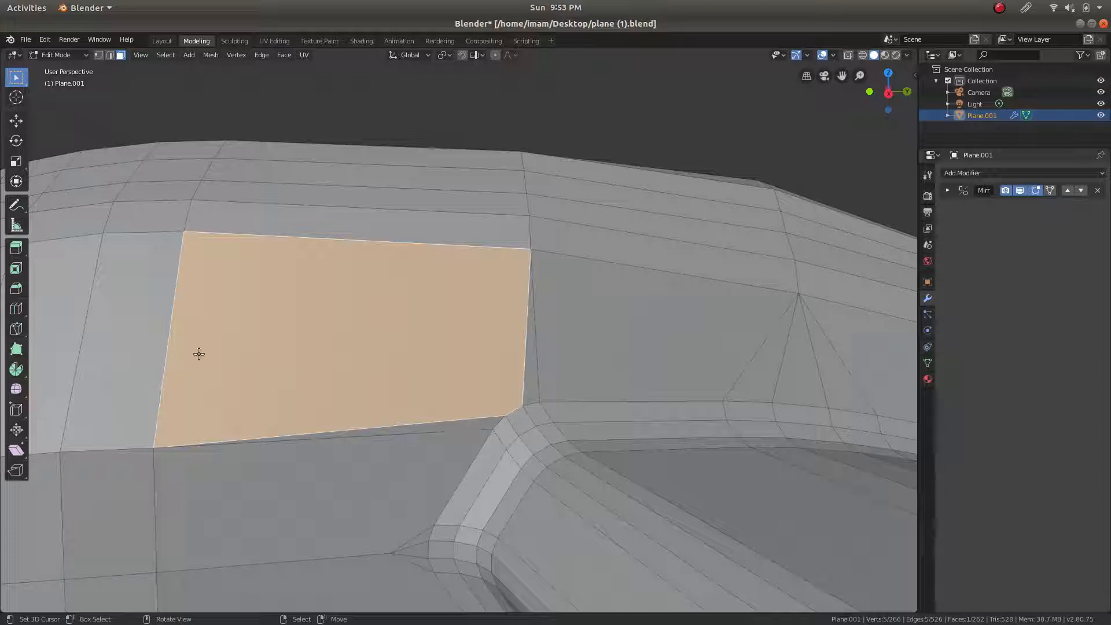
right_click(517, 421)
right_click(513, 405)
right_click(525, 415)
right_click(528, 388)
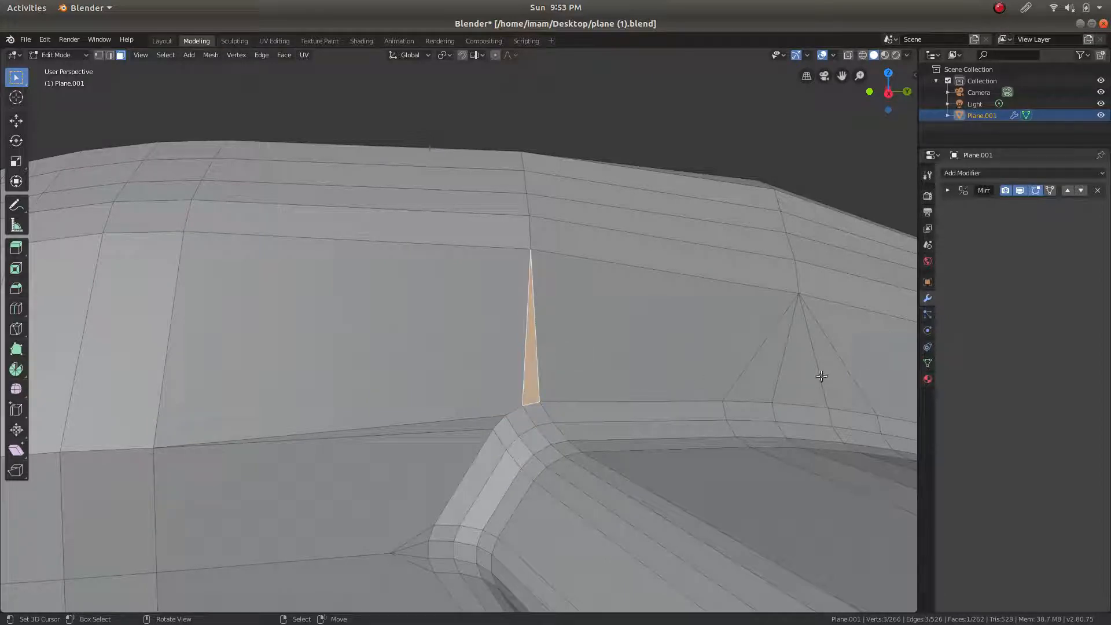
scroll(635, 384, "down", 1)
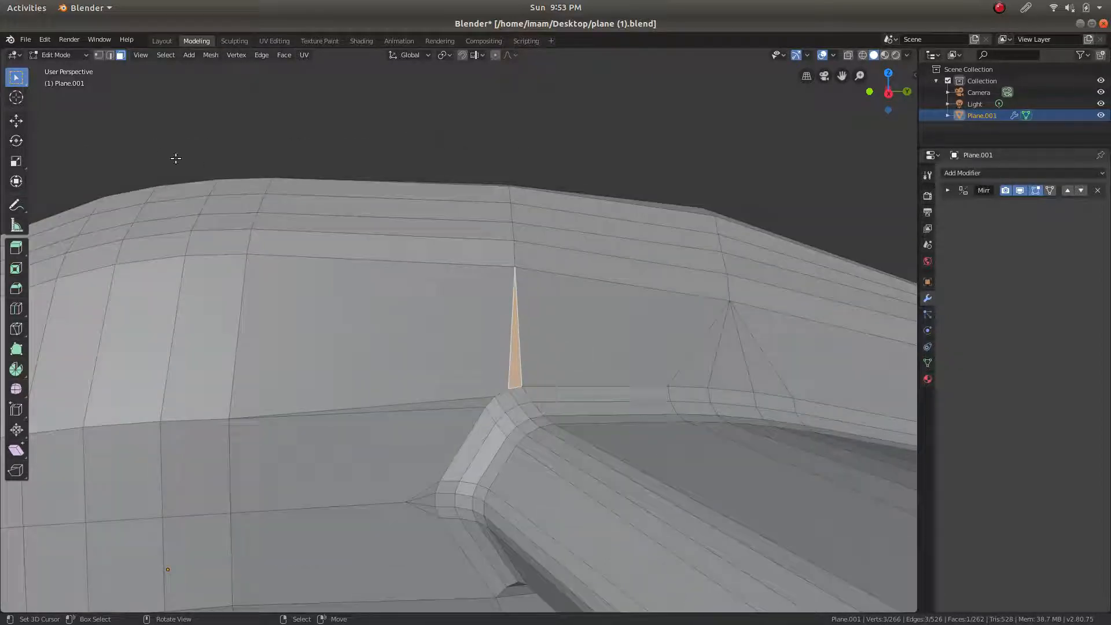
left_click(101, 56)
Dissolve the fuselage vertex just behind the wing root's upper rear corner
scroll(671, 390, "down", 2)
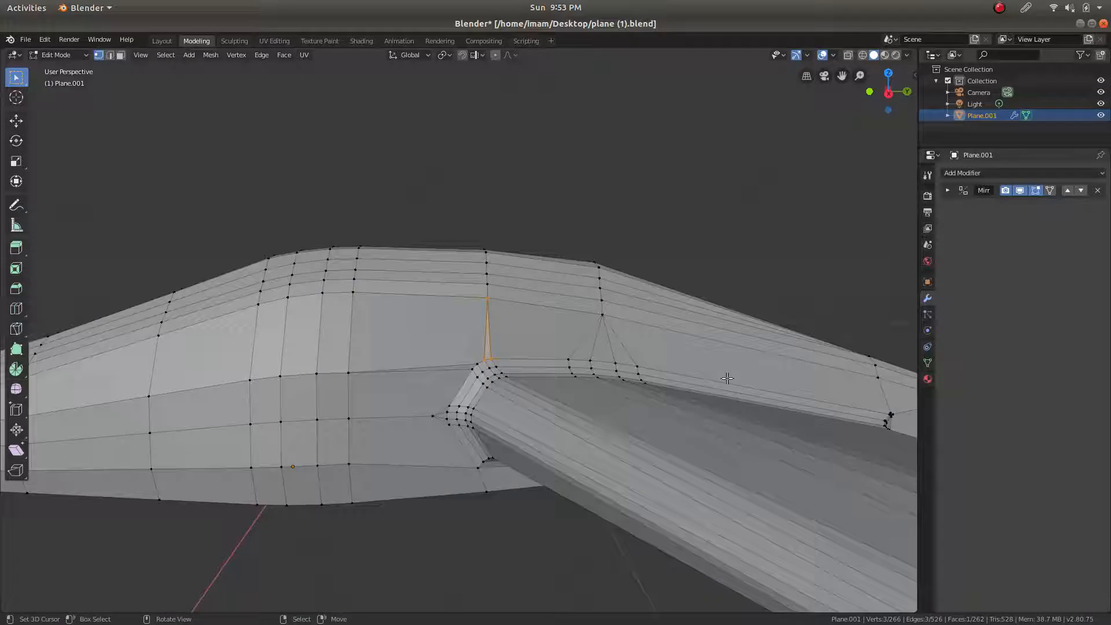
scroll(719, 392, "down", 1)
middle_click_drag(720, 392, 424, 353, "shift")
scroll(398, 455, "up", 3)
scroll(405, 407, "up", 3)
right_click(383, 428)
key("KP_Decimal")
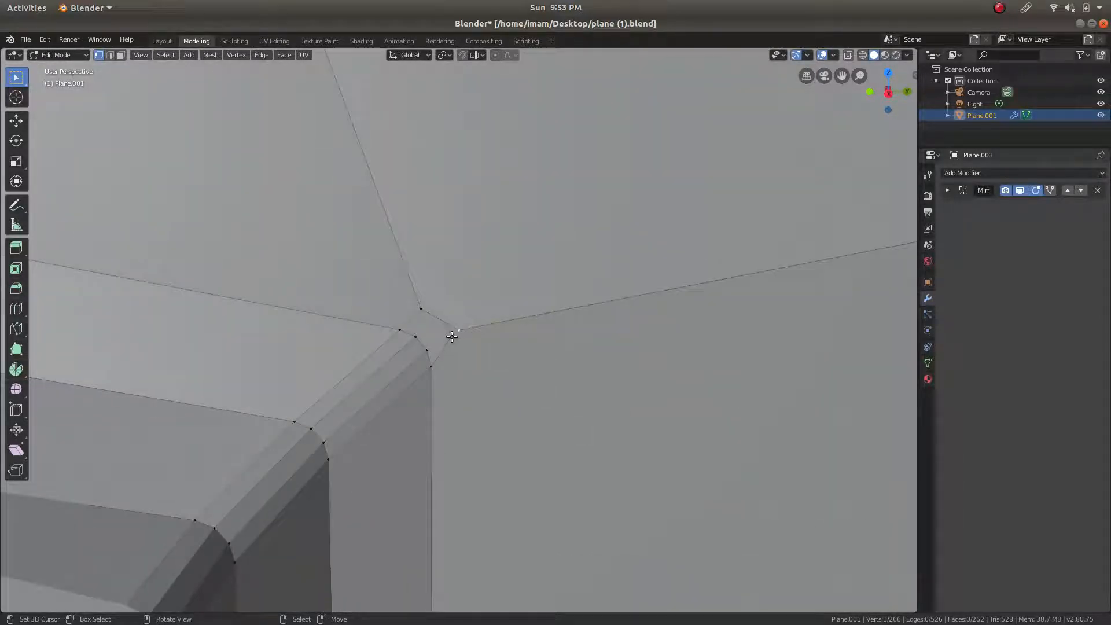
key("x")
left_click(491, 351)
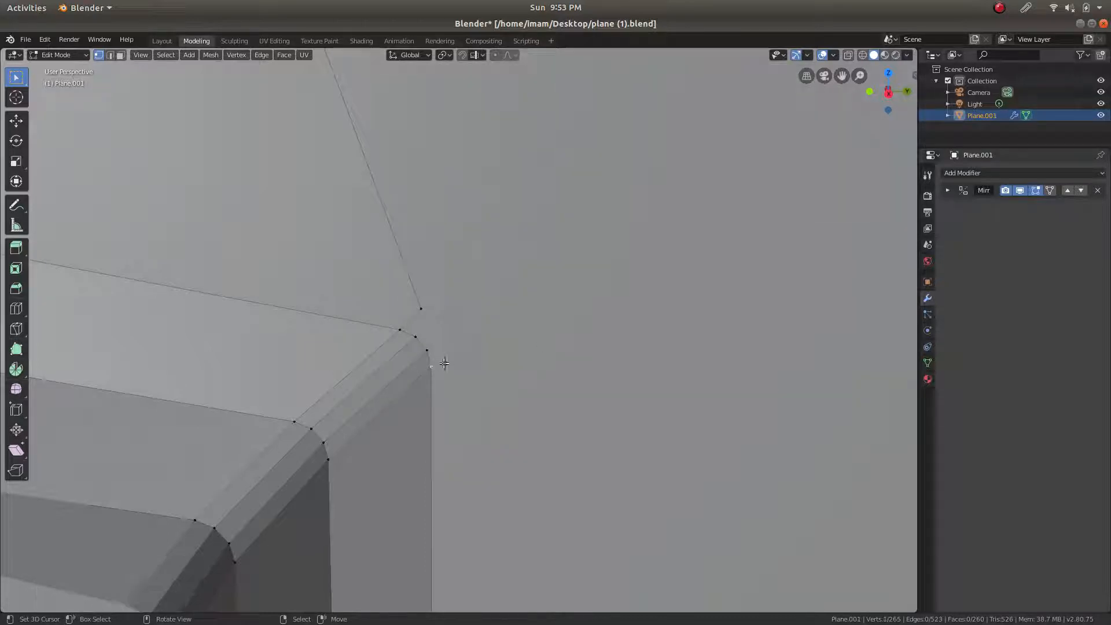
Connect the upper rear corner bevel to the fuselage vertex behind it and dissolve the remaining loose vertex above the corner
scroll(444, 363, "down", 2)
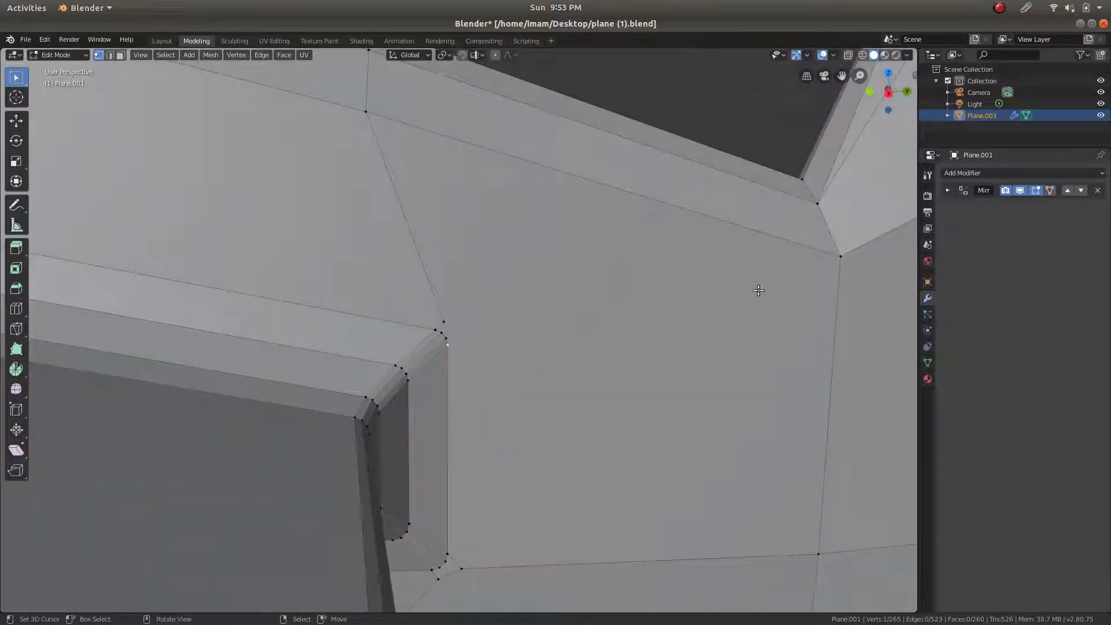
right_click(836, 261, "shift")
key("f")
key("x")
left_click(447, 315)
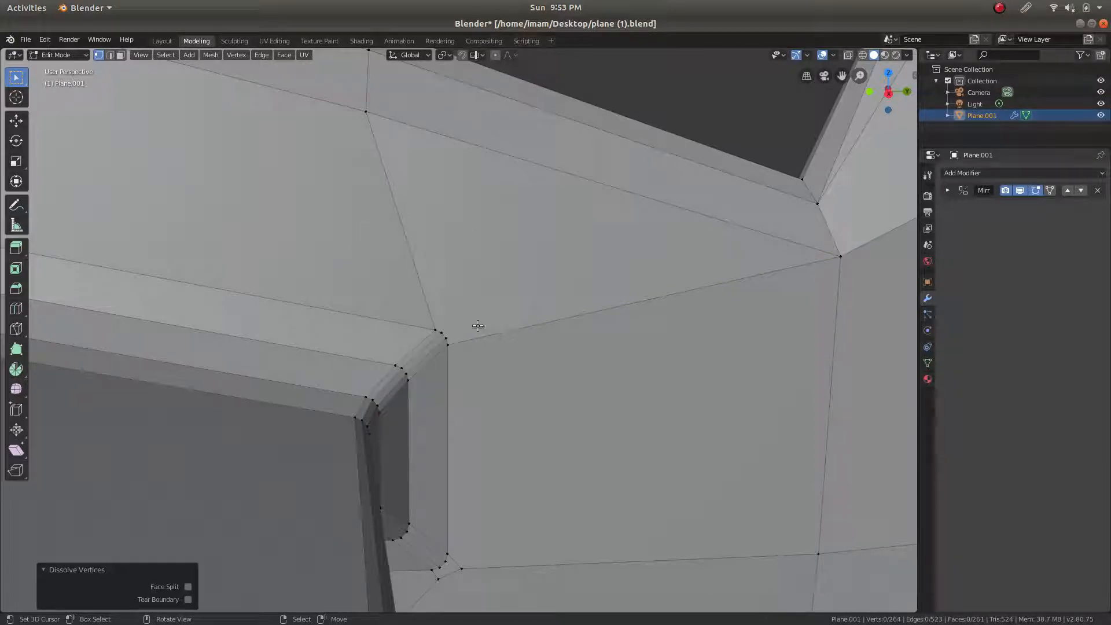
Connect the upper rear corner's two middle bevel vertices, one to the fuselage vertex above and one to the vertex behind
middle_click_drag(478, 324, 432, 294)
left_click(444, 329)
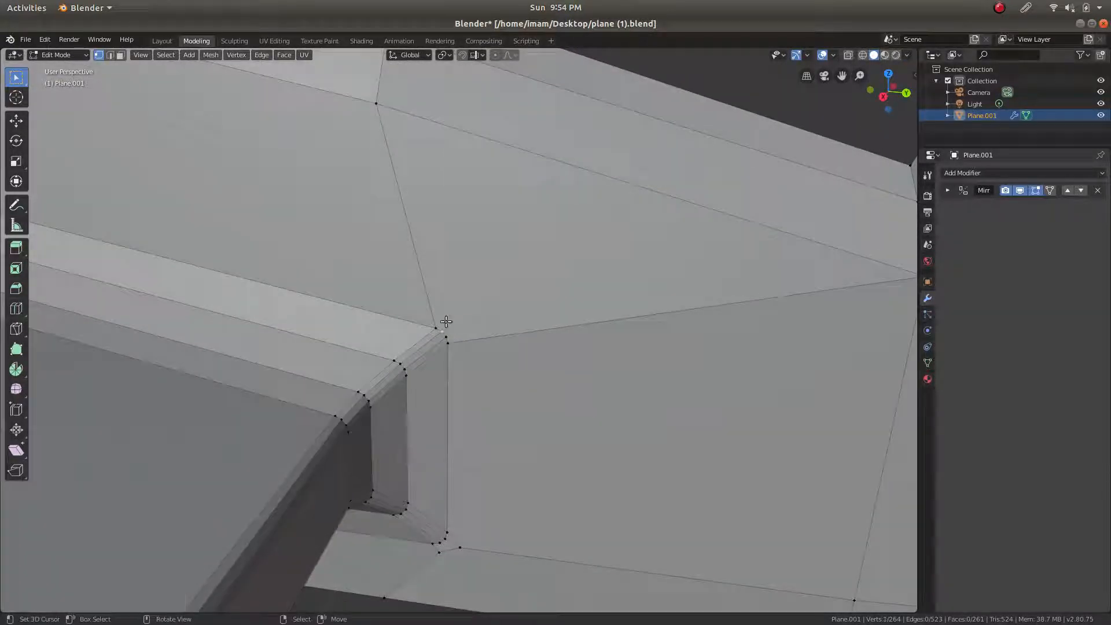
left_click(389, 116, "shift")
key("f")
middle_click_drag(685, 268, 634, 288, "shift")
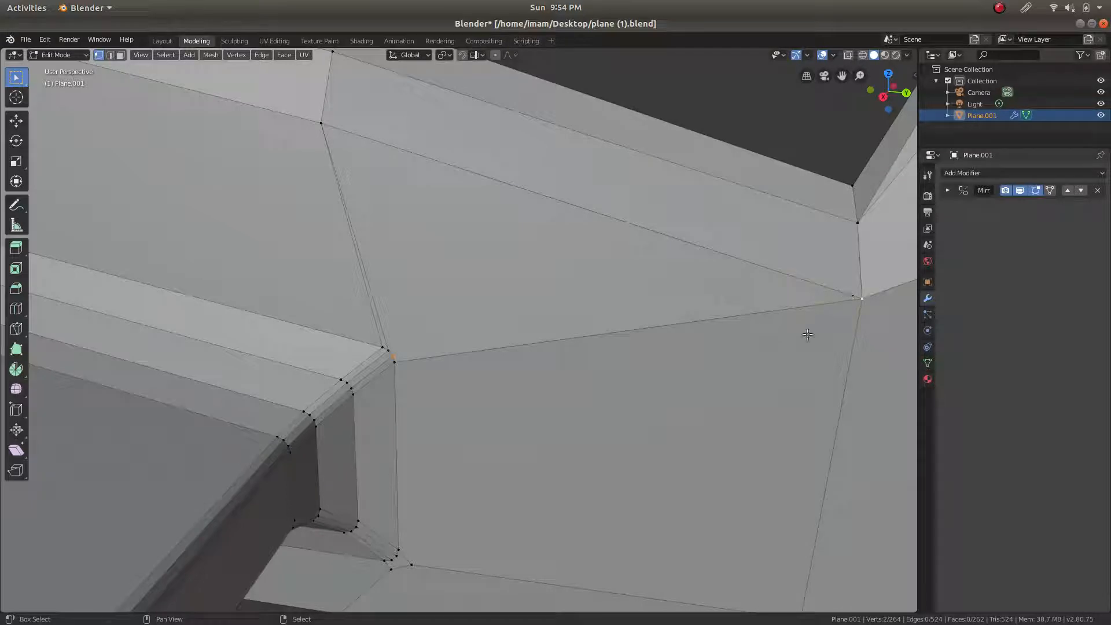
key("j")
middle_click_drag(562, 322, 555, 303)
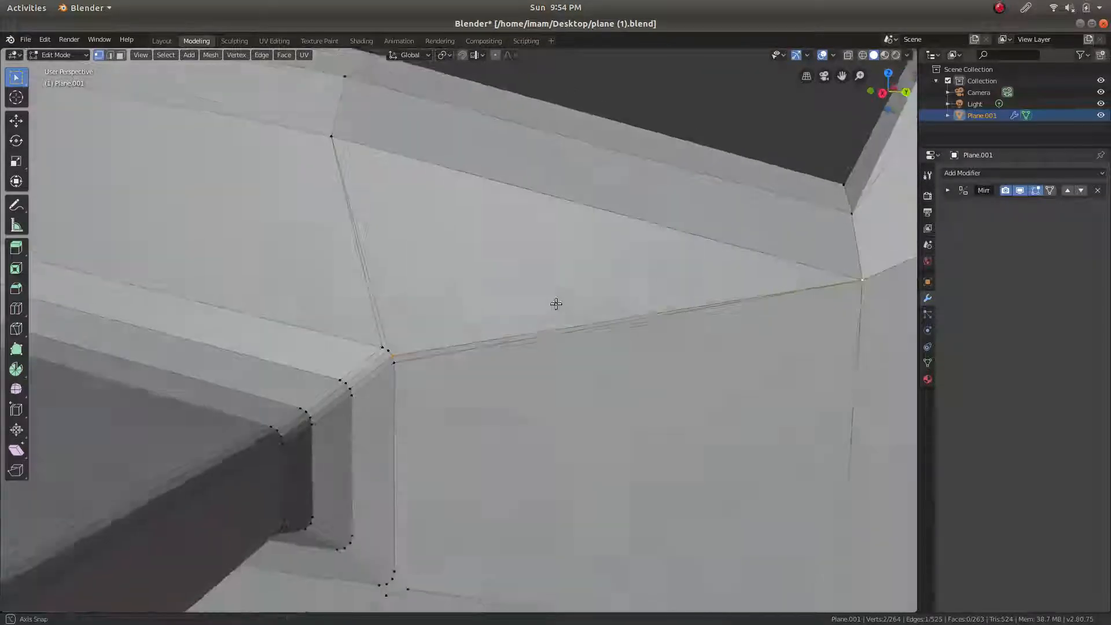
Dissolve the two fuselage vertices at the wing root's lower rear corner and connect the bevel's ends to the bottom edge and rear vertices
middle_click_drag(457, 488, 502, 266, "shift")
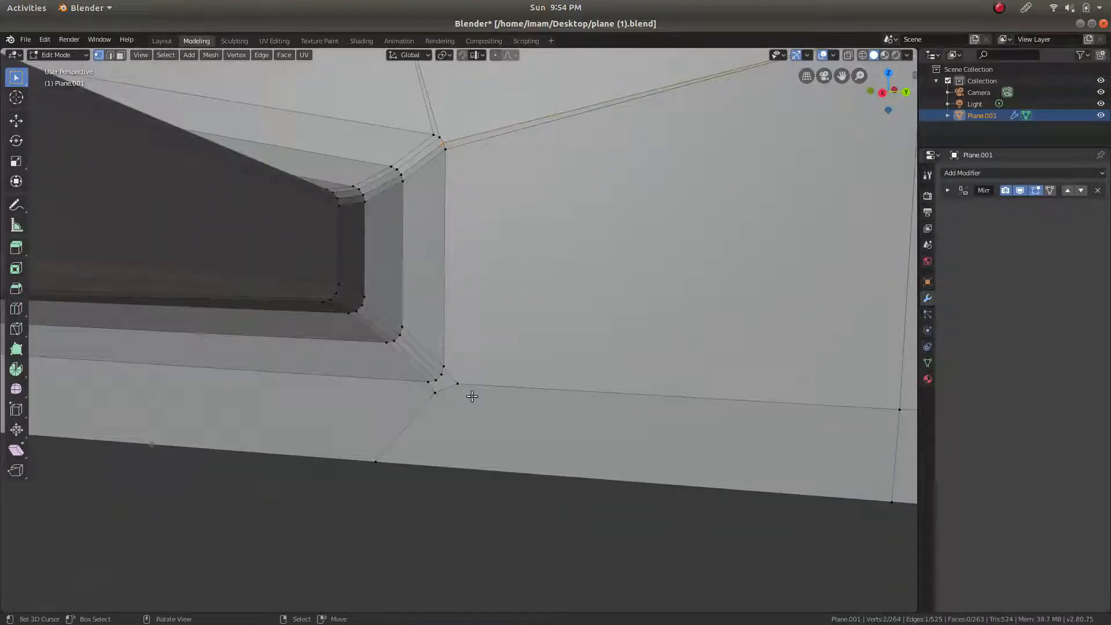
scroll(449, 400, "up", 2)
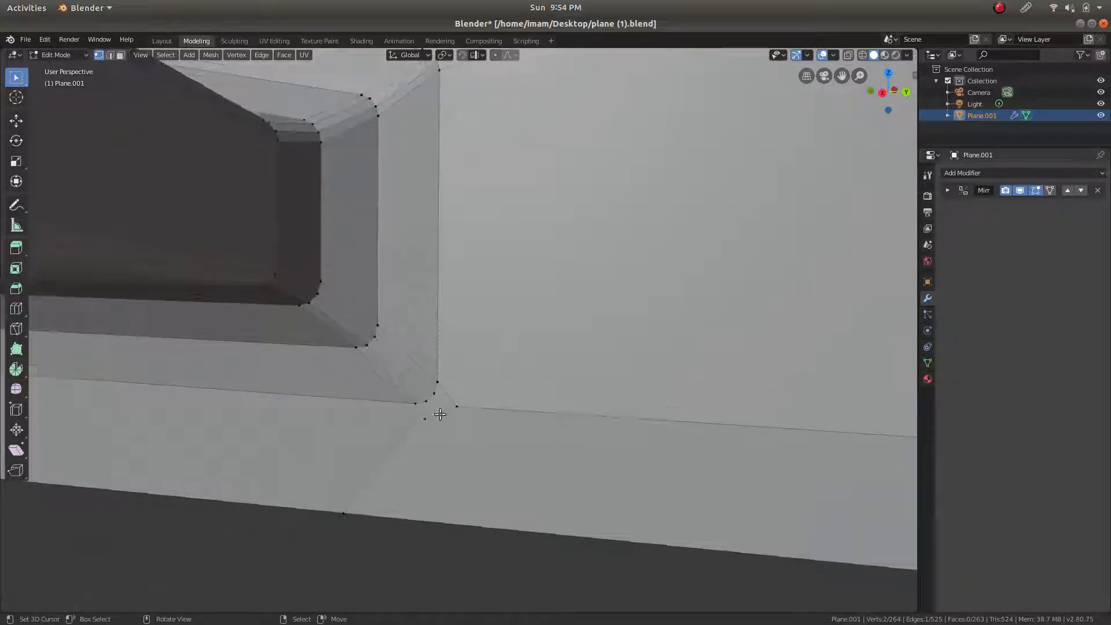
key("x")
left_click(431, 422)
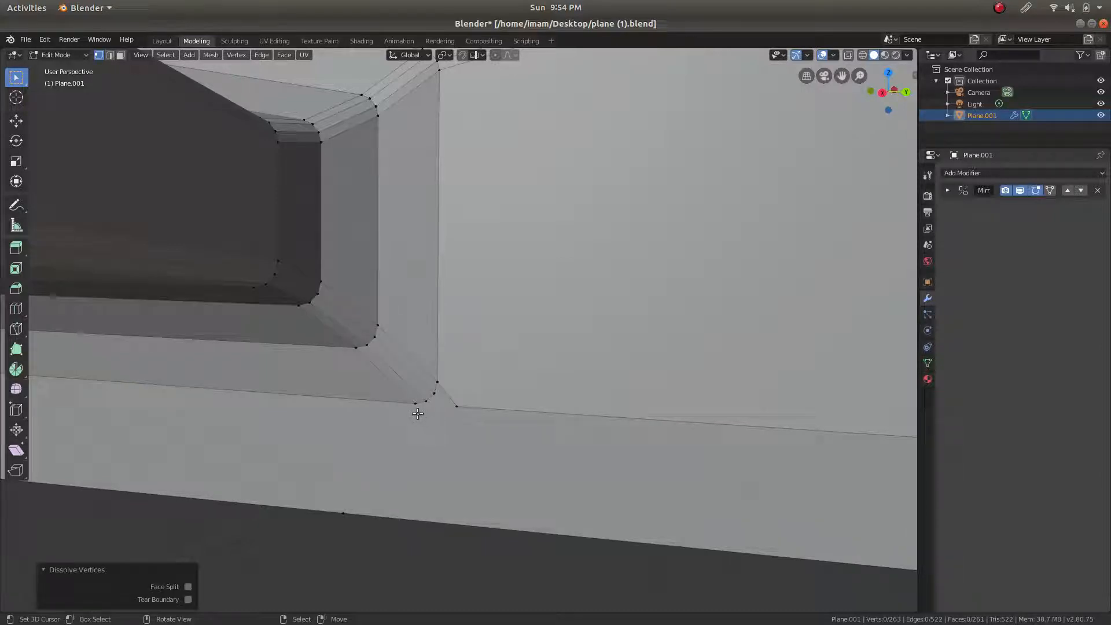
left_click(416, 405)
left_click(344, 513, "shift")
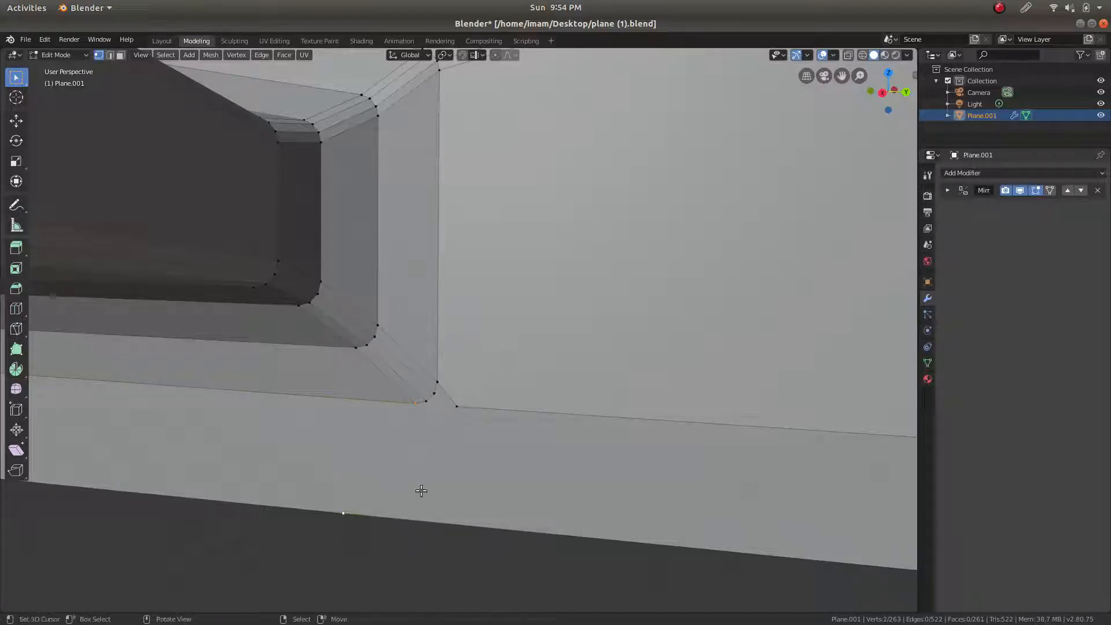
key("x")
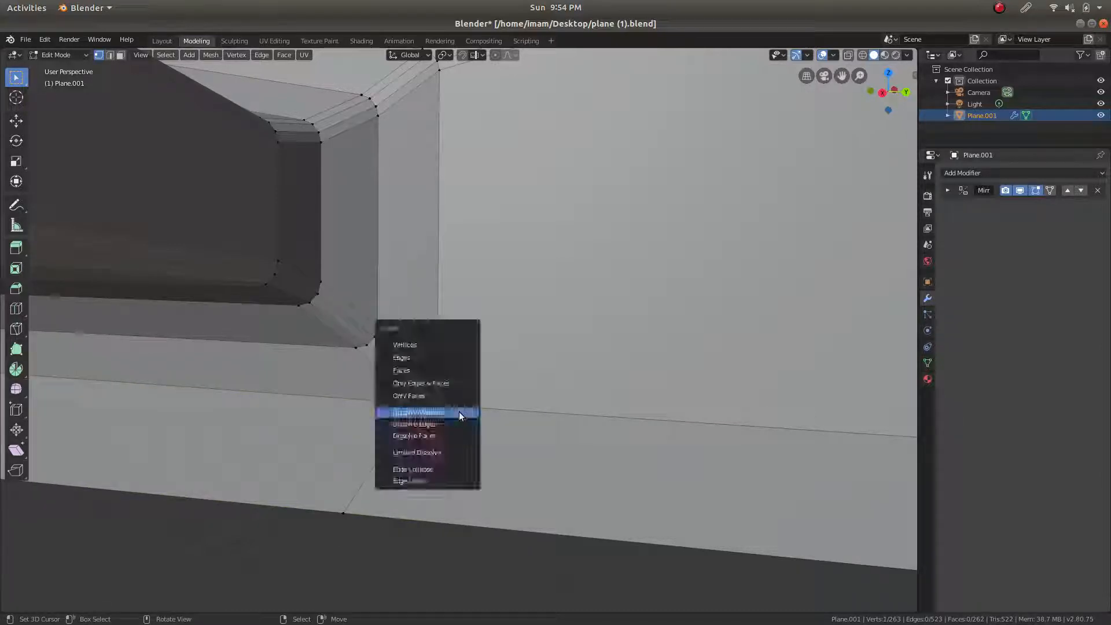
left_click(460, 411)
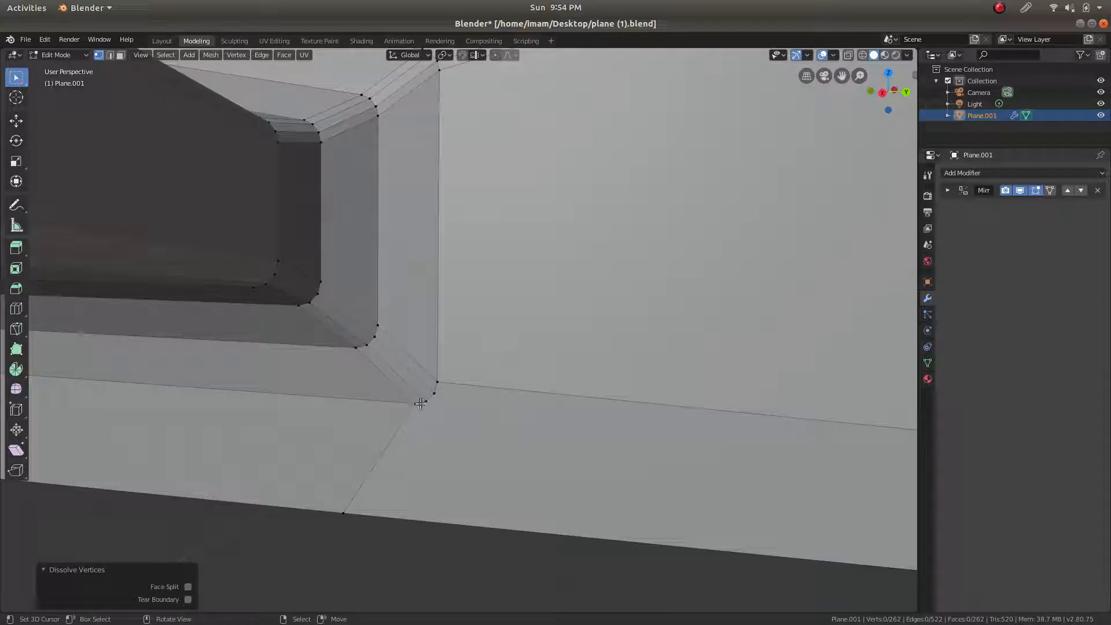
Connect the lower rear corner's two middle bevel vertices, one to the fuselage's bottom edge vertex and one to the vertex behind
left_click(420, 403)
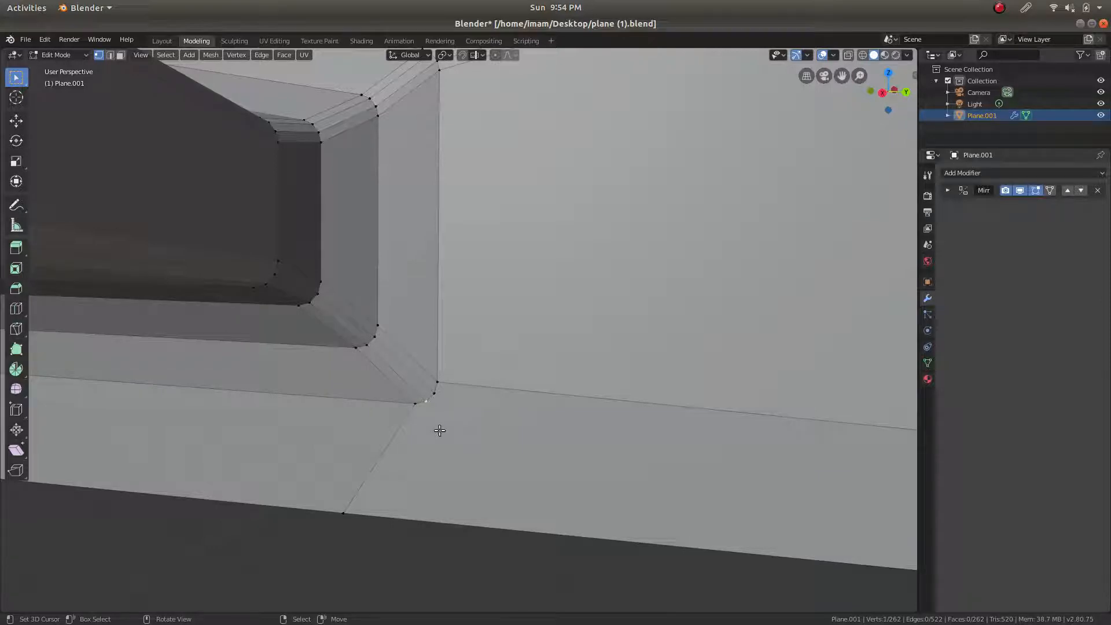
scroll(442, 430, "down", 2)
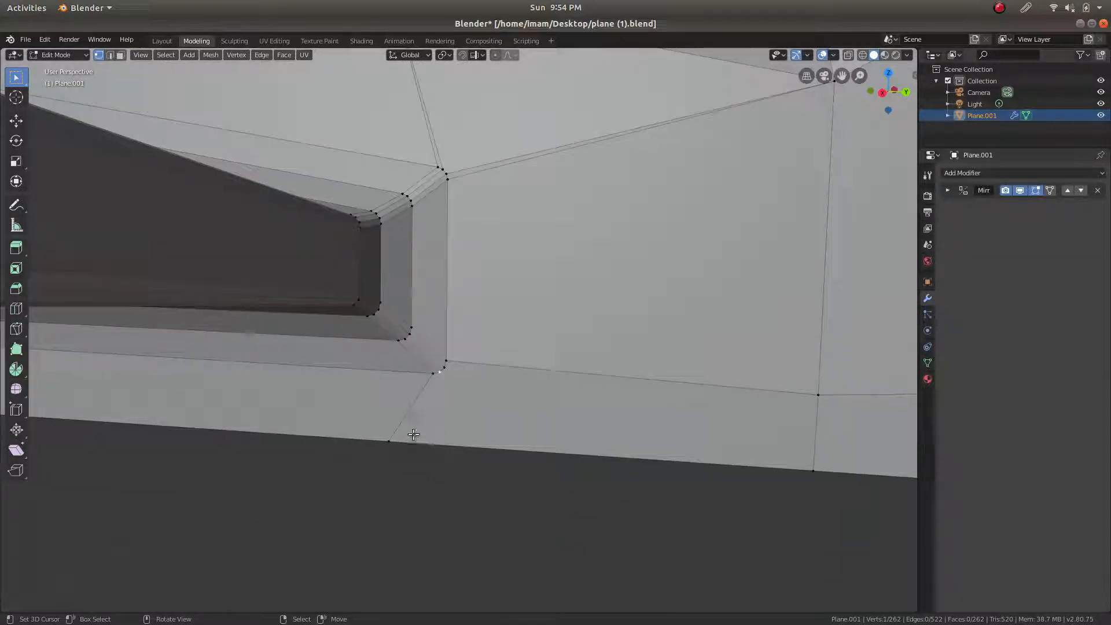
left_click(388, 442, "shift")
left_click(452, 374)
scroll(625, 378, "down", 2)
middle_click_drag(449, 360, 893, 404)
Examine the airplane's wing root shading in Object Mode, return to Edit Mode and inspect the wing's upper surface
scroll(776, 446, "down", 3)
middle_click_drag(457, 350, 399, 348)
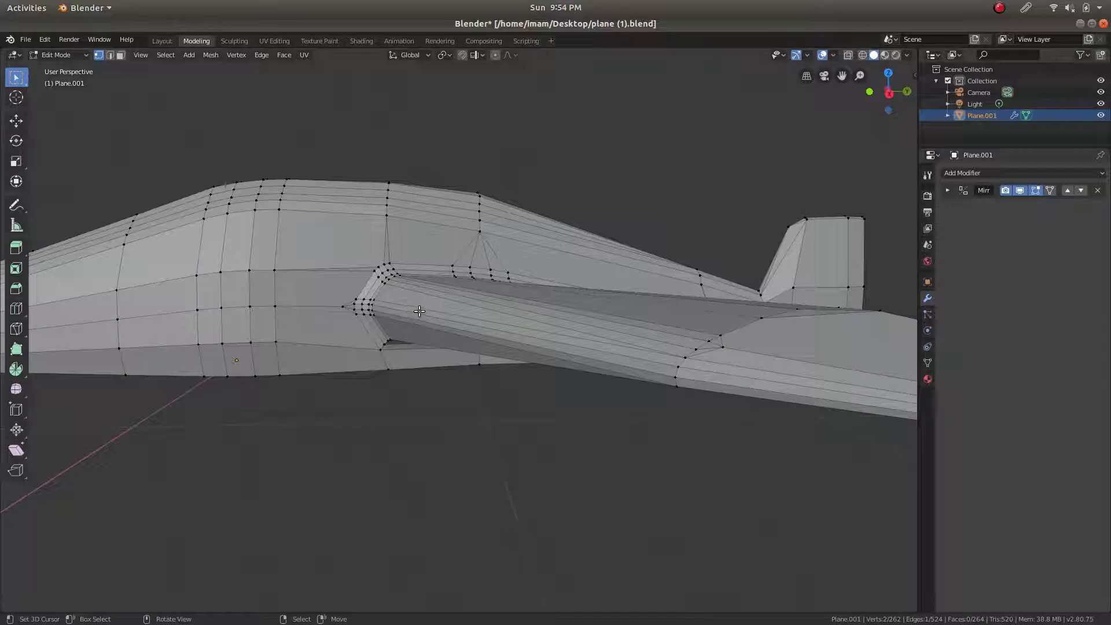
scroll(440, 292, "down", 3)
key("Tab")
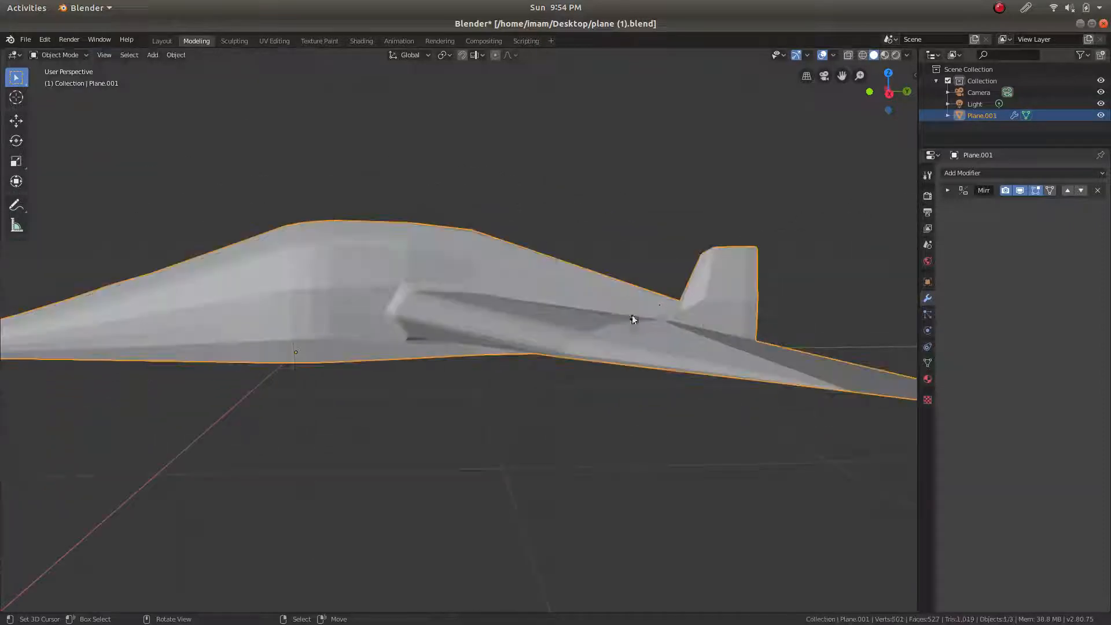
mouse_move(659, 304)
middle_mouse_down()
mouse_move(645, 322)
mouse_move(651, 314)
middle_mouse_up()
scroll(688, 377, "up", 1)
key("Tab")
middle_click_drag(689, 381, 612, 460)
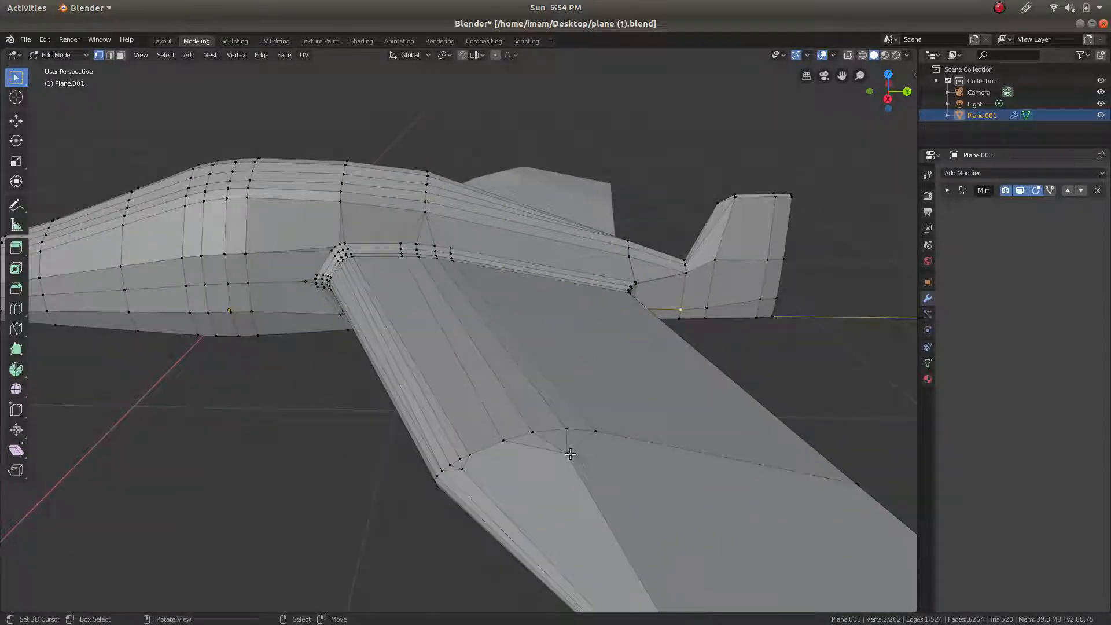
Dissolve the two selected vertices' stray edge point on the wing's upper surface, just below the mid-wing ridge
scroll(584, 453, "down", 2)
middle_click_drag(566, 429, 698, 495)
key("x")
left_click(635, 395)
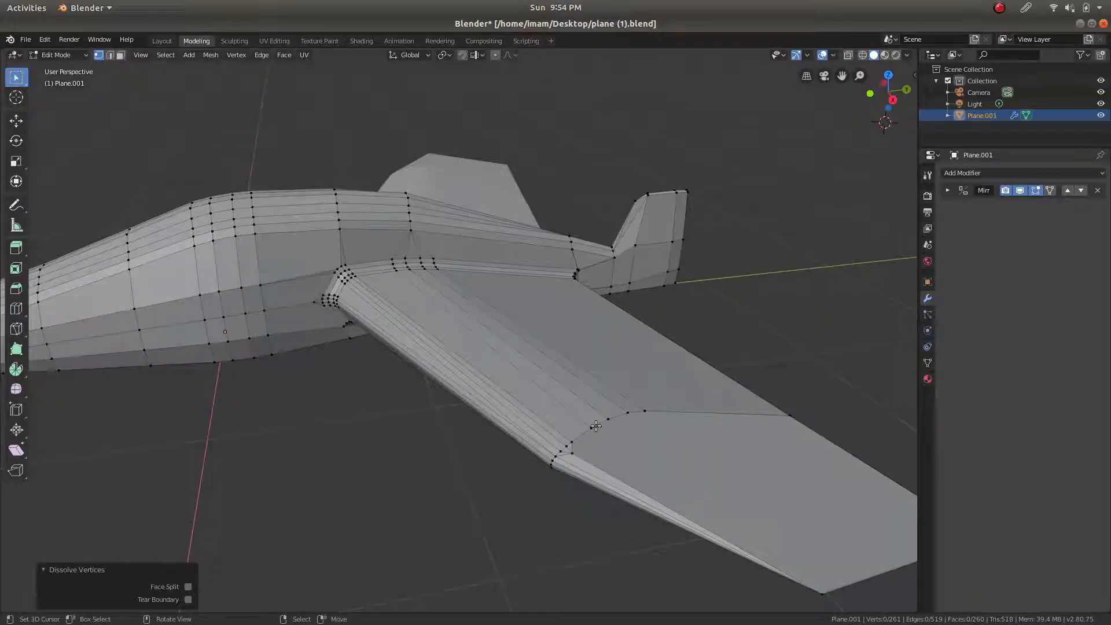
Connect the four rear vertices of the mid-wing ridge line to the wing tip's front corner
left_click(595, 426)
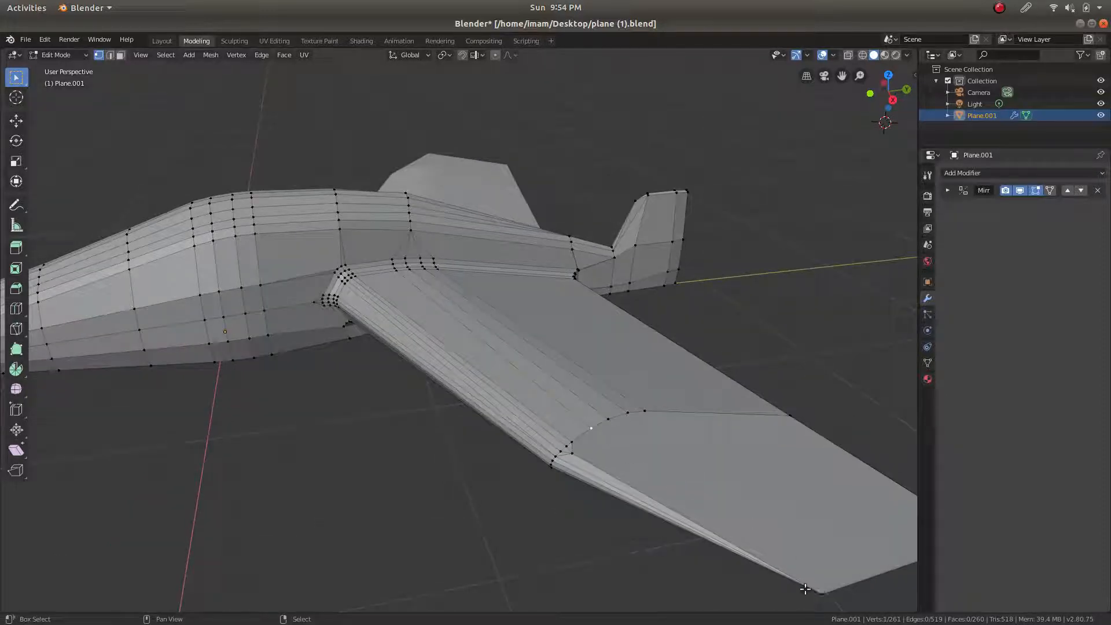
key("f")
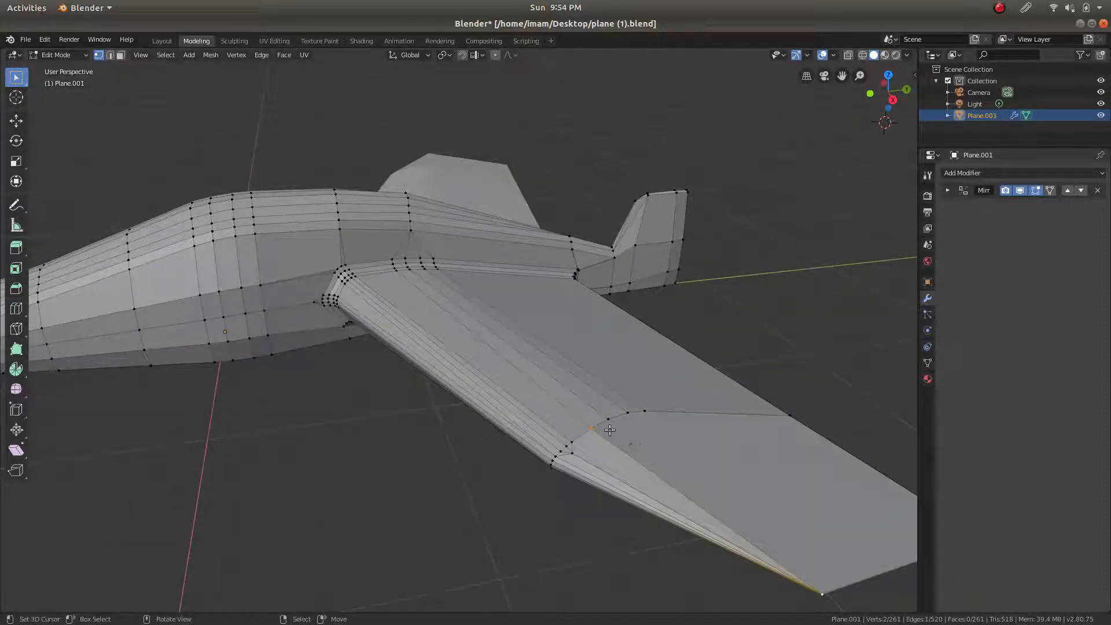
left_click(617, 423)
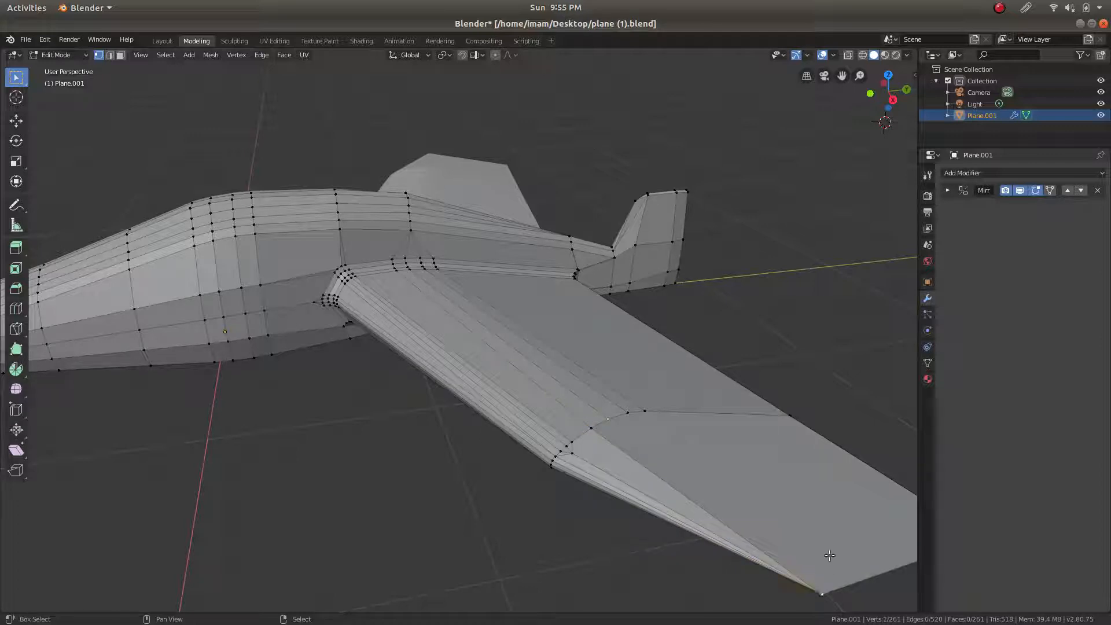
key("f")
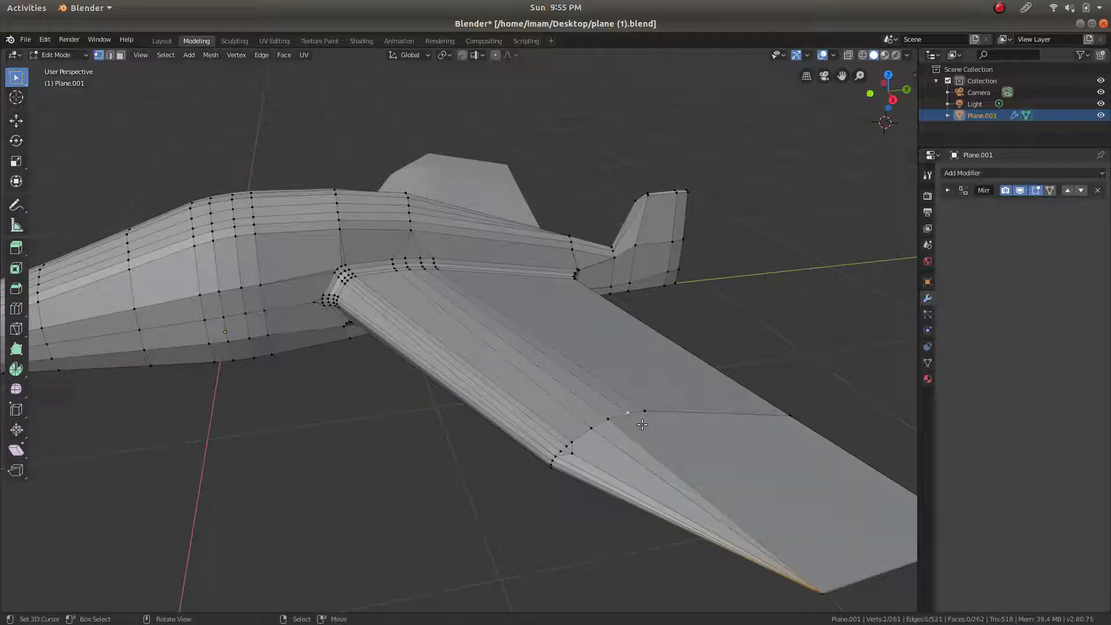
left_click(822, 594, "shift")
key("f")
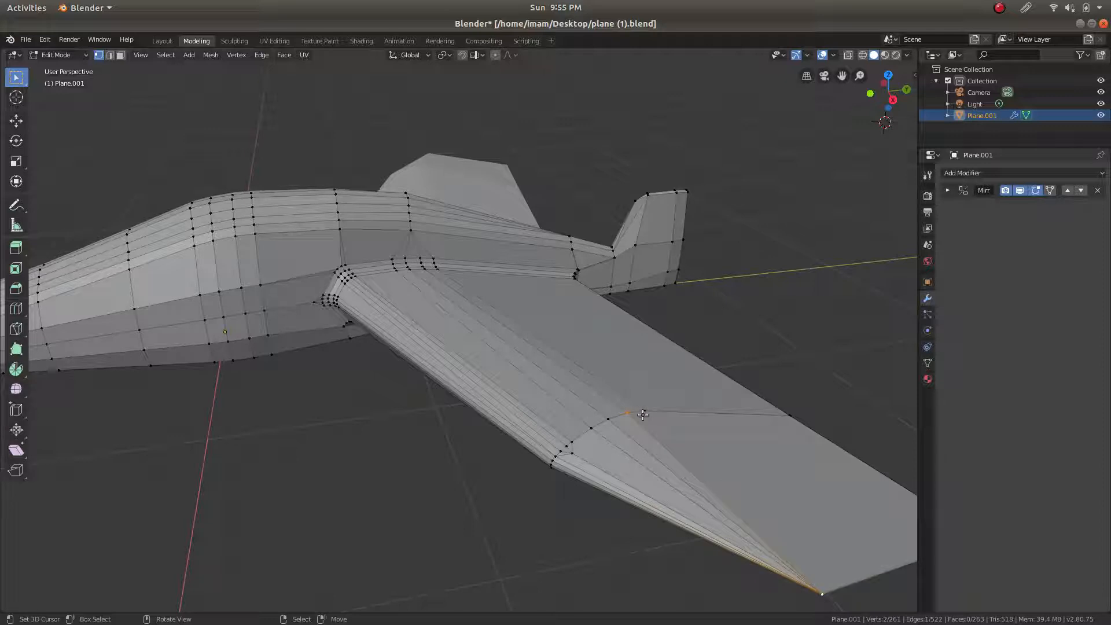
left_click(823, 587, "shift")
key("f")
Dissolve the stray vertex beside the mid-wing cross line near the leading edge
middle_click_drag(826, 508, 563, 420, "shift")
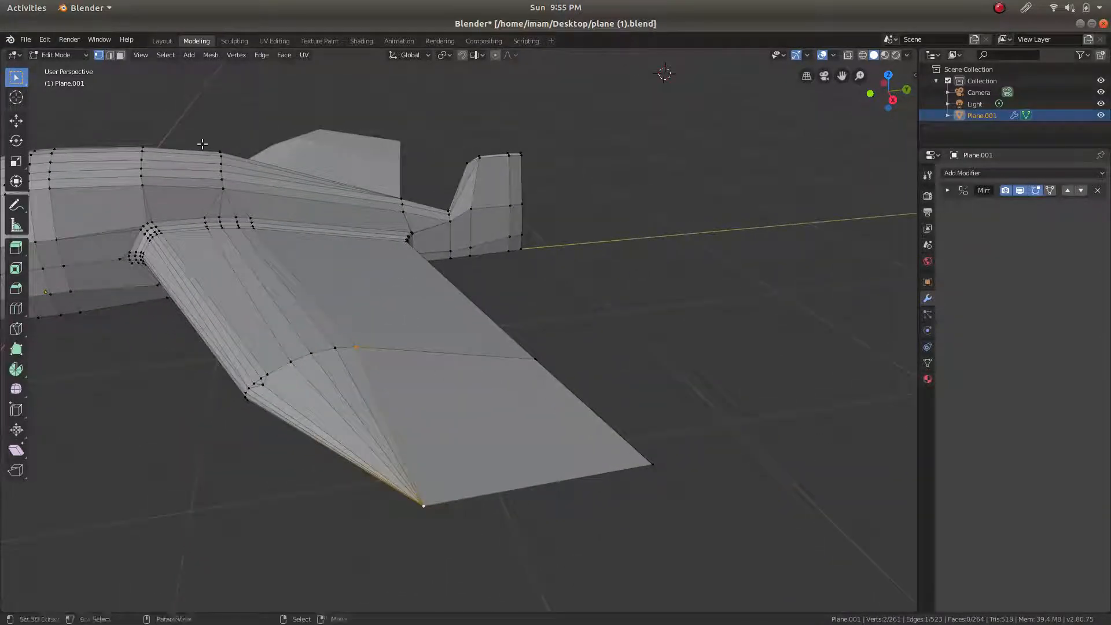
left_click(121, 55)
left_click(442, 380)
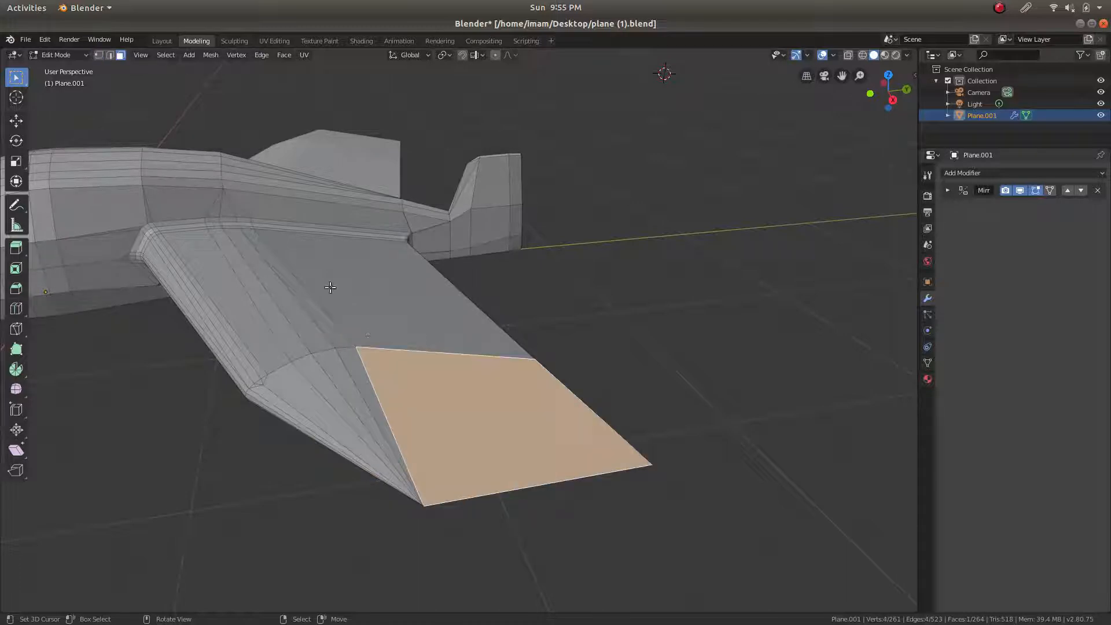
left_click(100, 55)
middle_click_drag(330, 296, 449, 390)
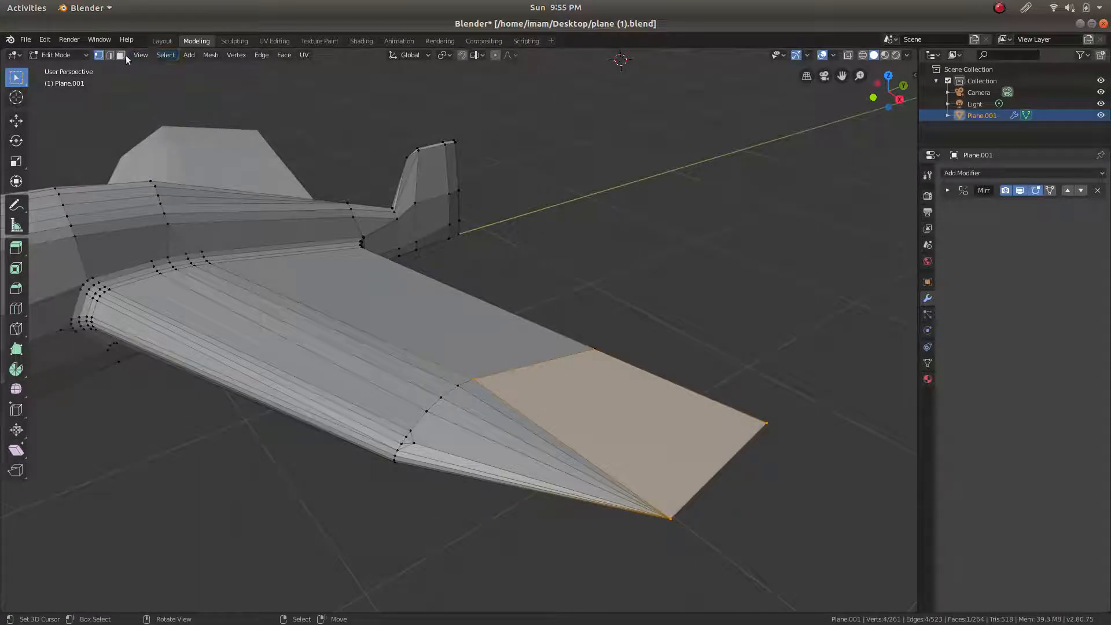
left_click(415, 443)
key("x")
left_click(441, 440)
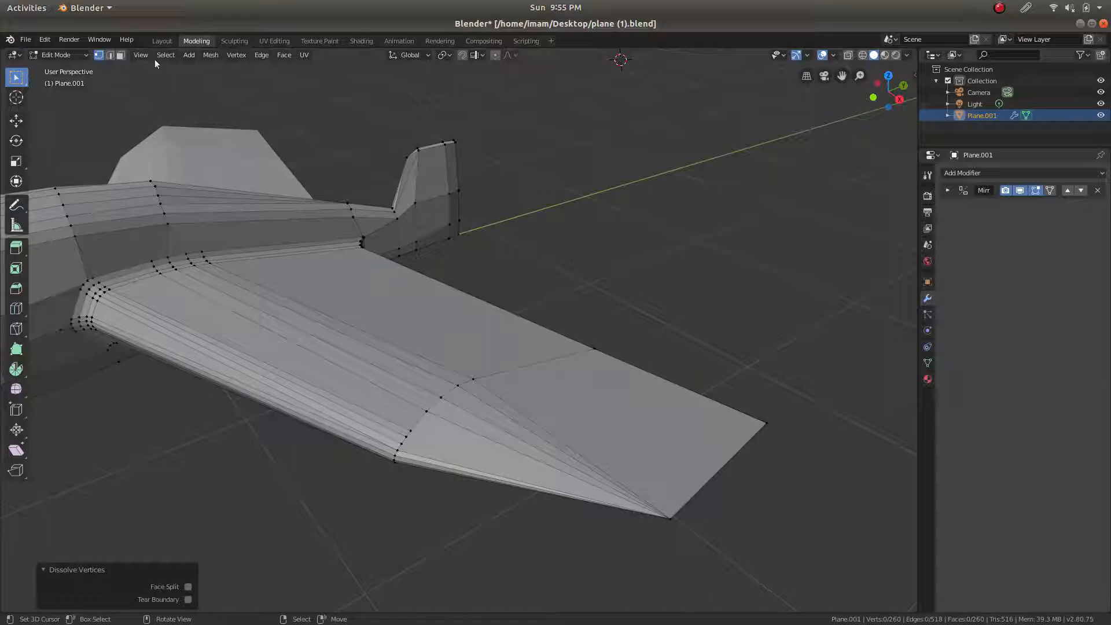
Connect the three mid-wing vertices between the ridge and the leading edge to the wing tip's front corner
scroll(409, 434, "up", 3)
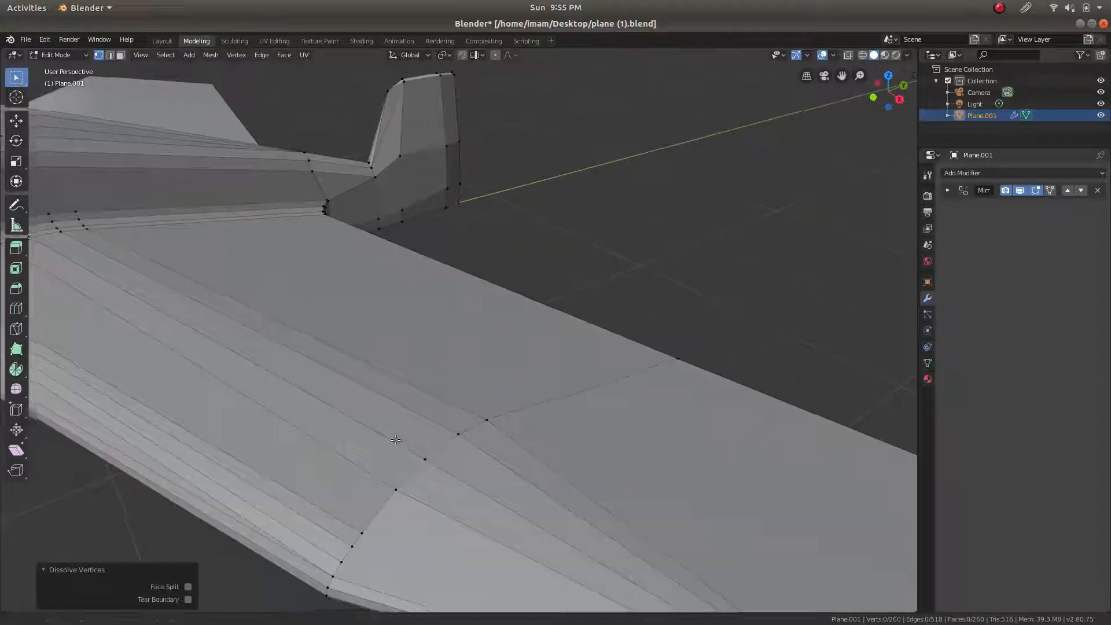
middle_click_drag(396, 440, 288, 358)
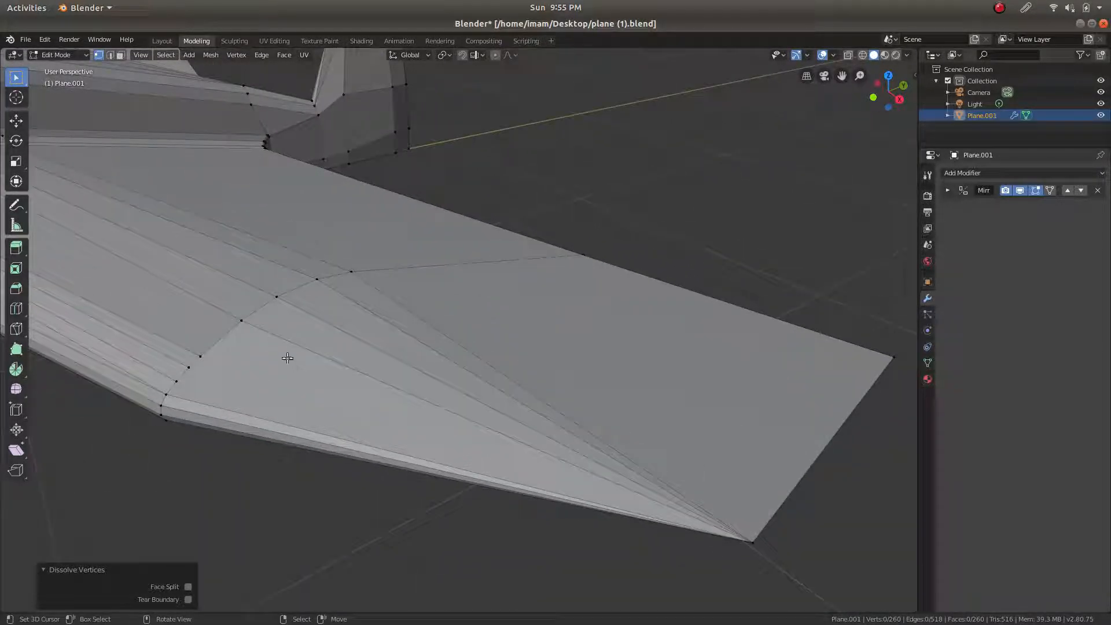
left_click(199, 359)
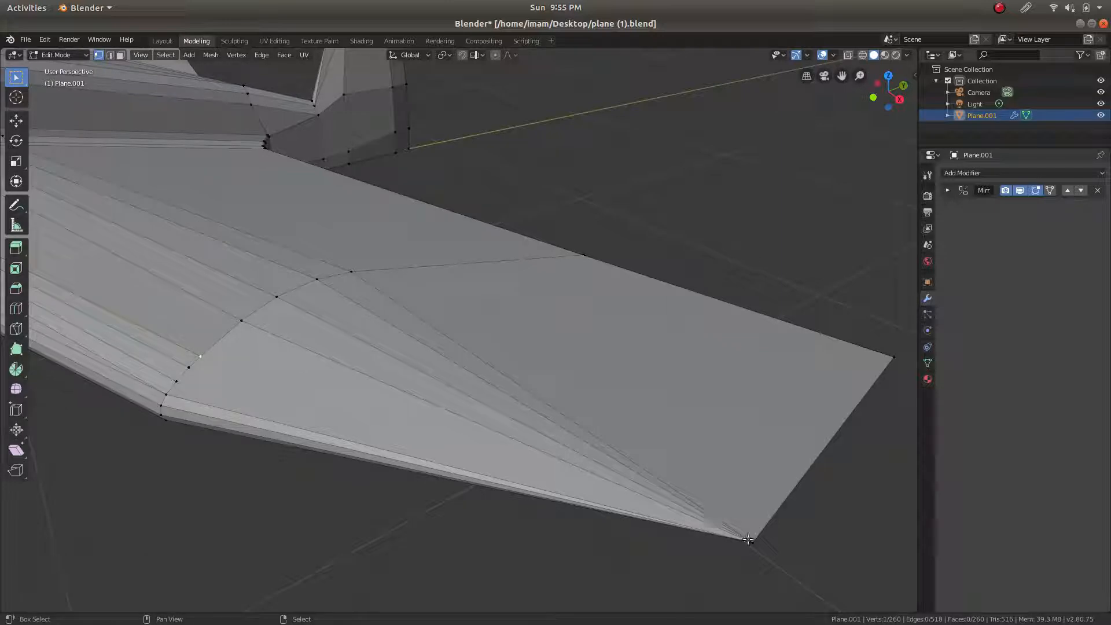
left_click(748, 540, "shift")
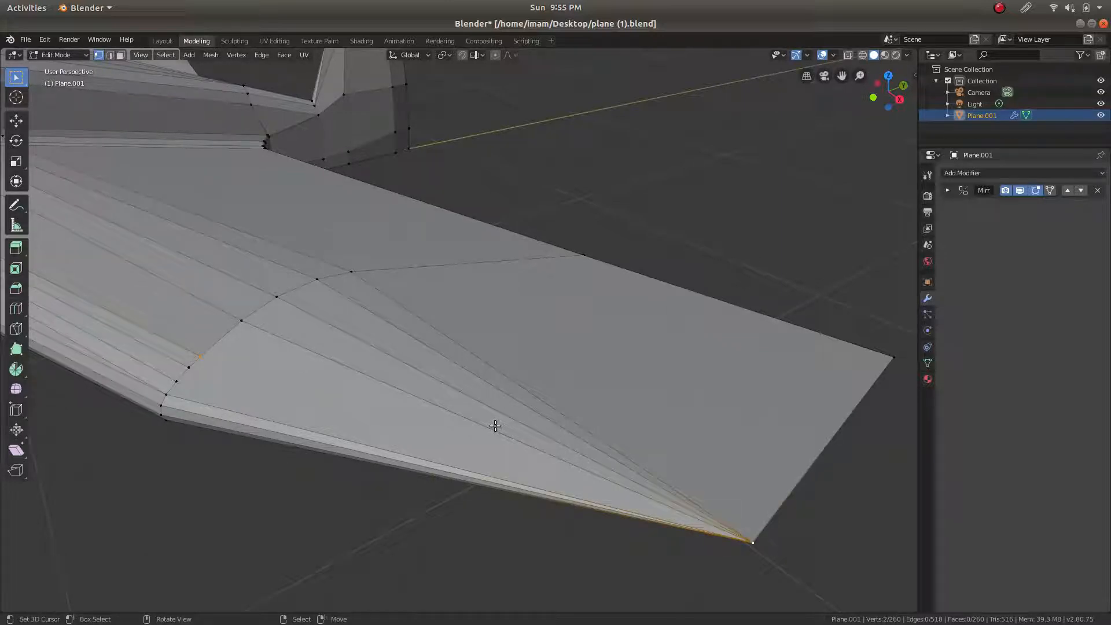
key("j")
left_click(202, 370)
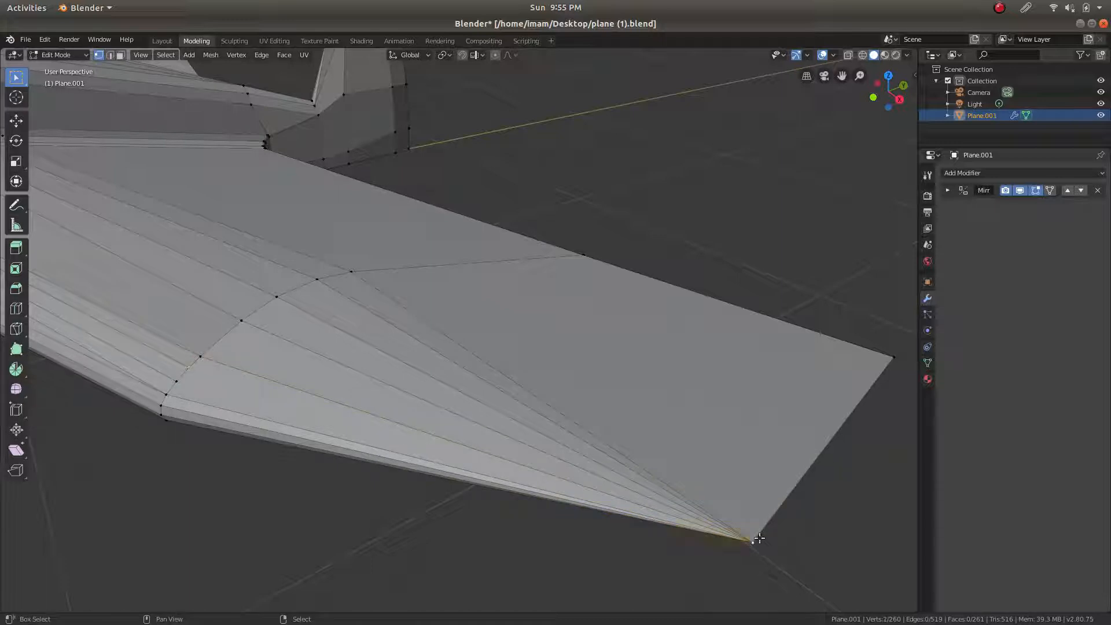
key("j")
right_click(183, 385)
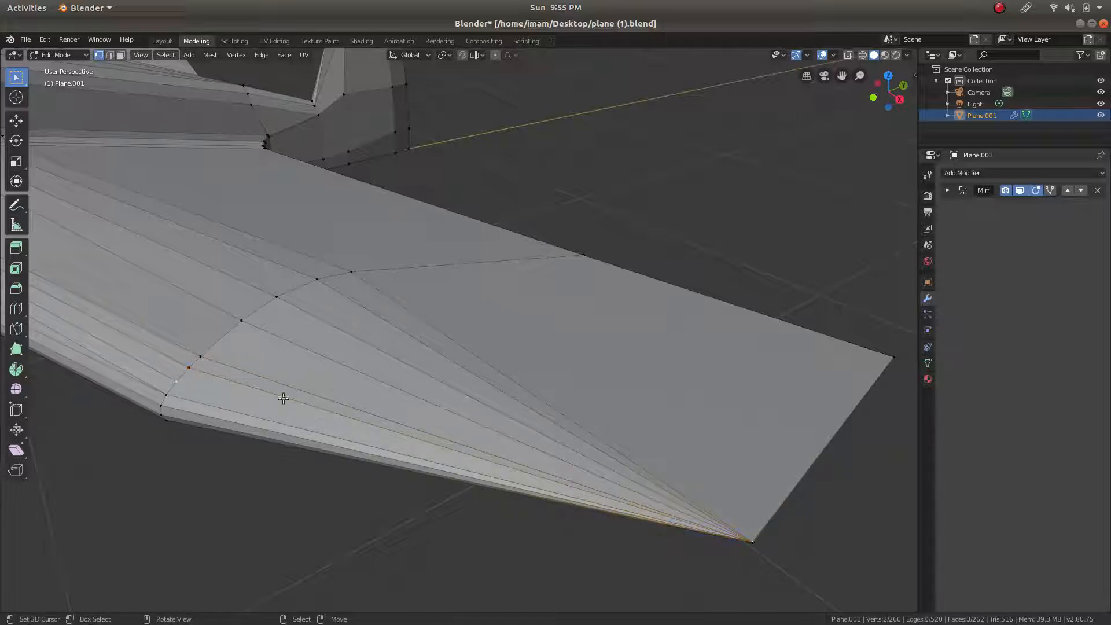
right_click(759, 538, "shift")
Examine the wing's shading in Object Mode, return to Edit Mode and inspect the tail section from several angles
scroll(440, 392, "down", 3)
middle_click_drag(268, 330, 561, 397)
key("Tab")
middle_click_drag(697, 445, 578, 442)
middle_click_drag(536, 367, 659, 363)
key("Tab")
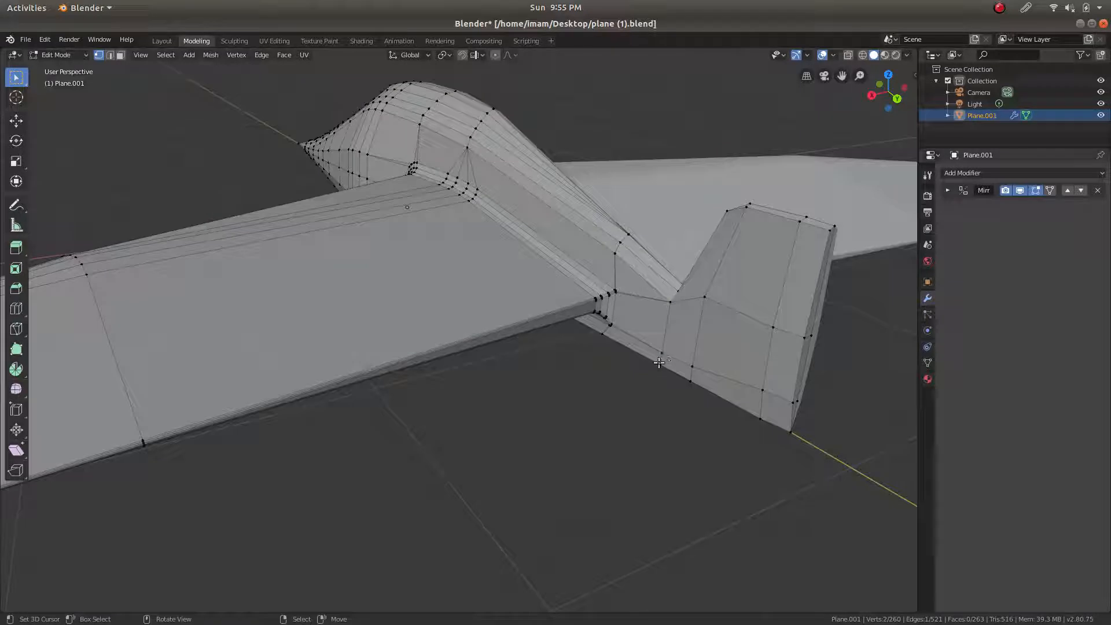
middle_click_drag(673, 305, 637, 277)
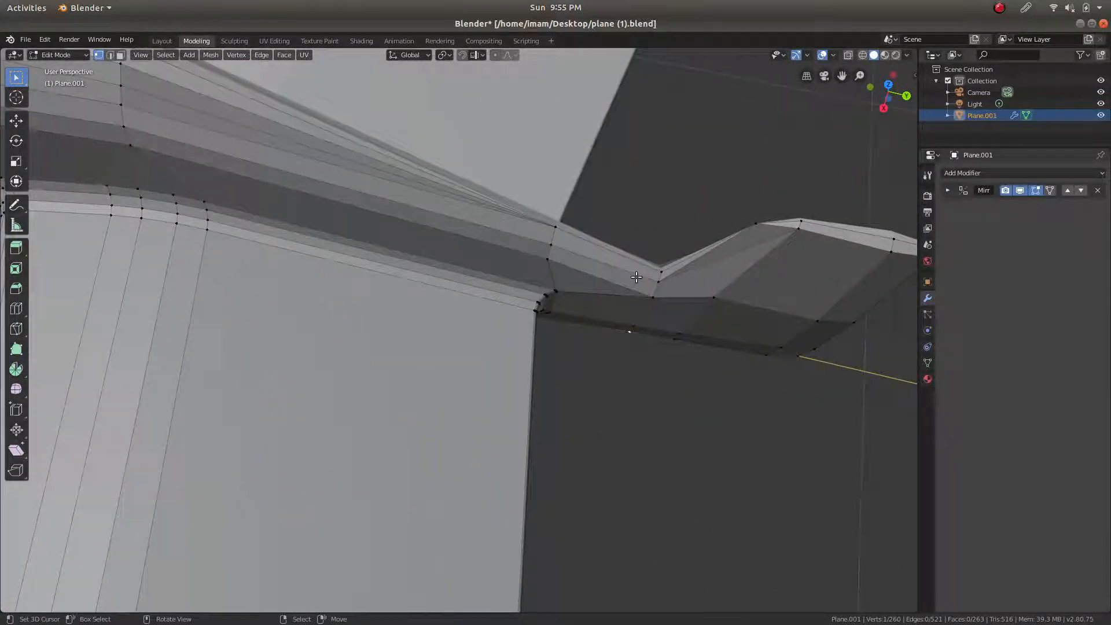
Slide the two upper fuselage edges ahead of the tail fin toward the rear by about 0.17
key("KP_3")
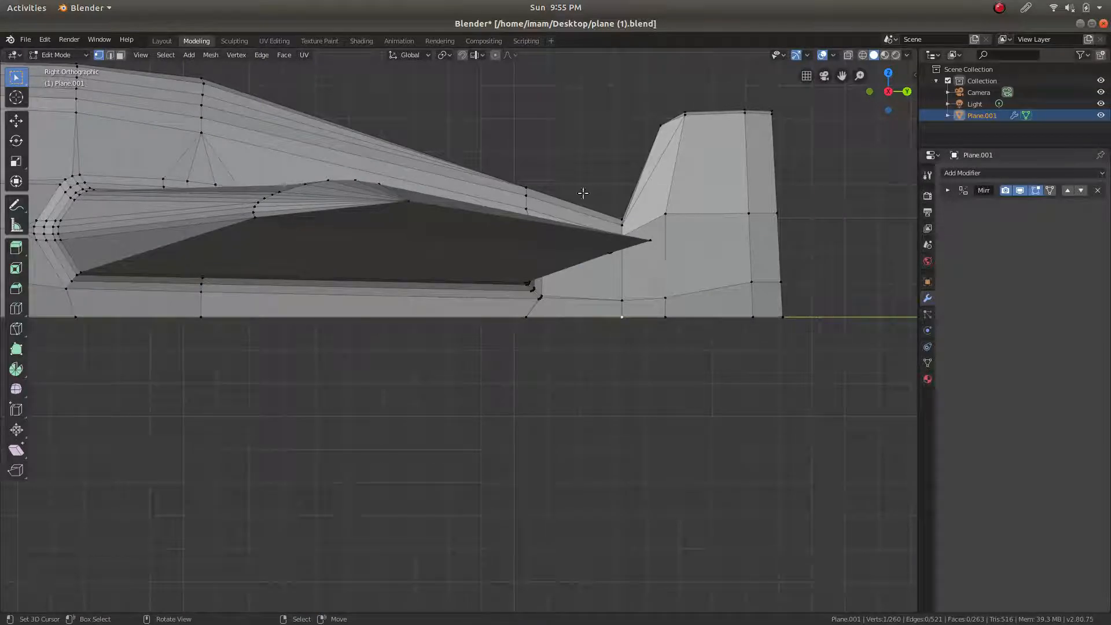
scroll(583, 193, "up", 1)
middle_click_drag(583, 193, 437, 383, "shift")
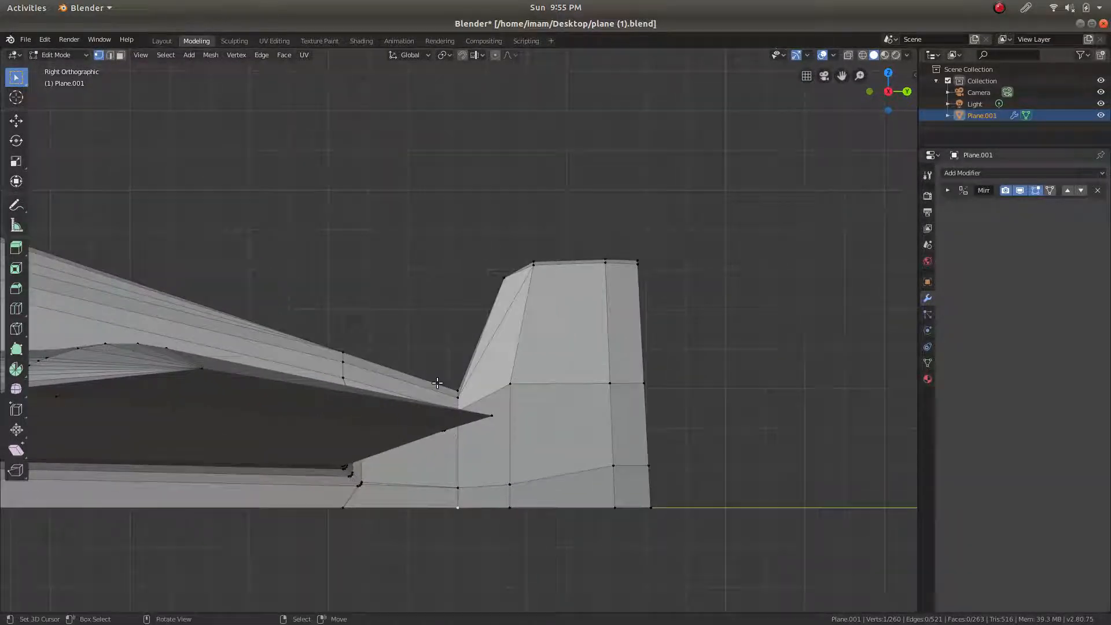
scroll(345, 388, "up", 4)
left_click(220, 427)
left_click(220, 379, "shift")
middle_click_drag(293, 439, 296, 441)
scroll(308, 443, "down", 2)
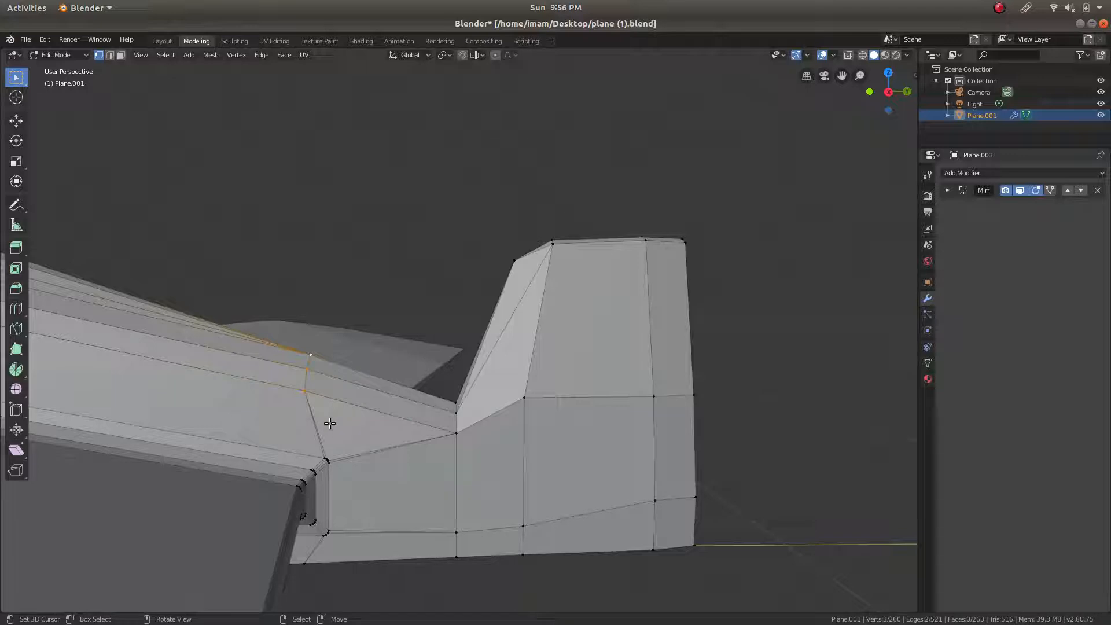
key("g")
key("g")
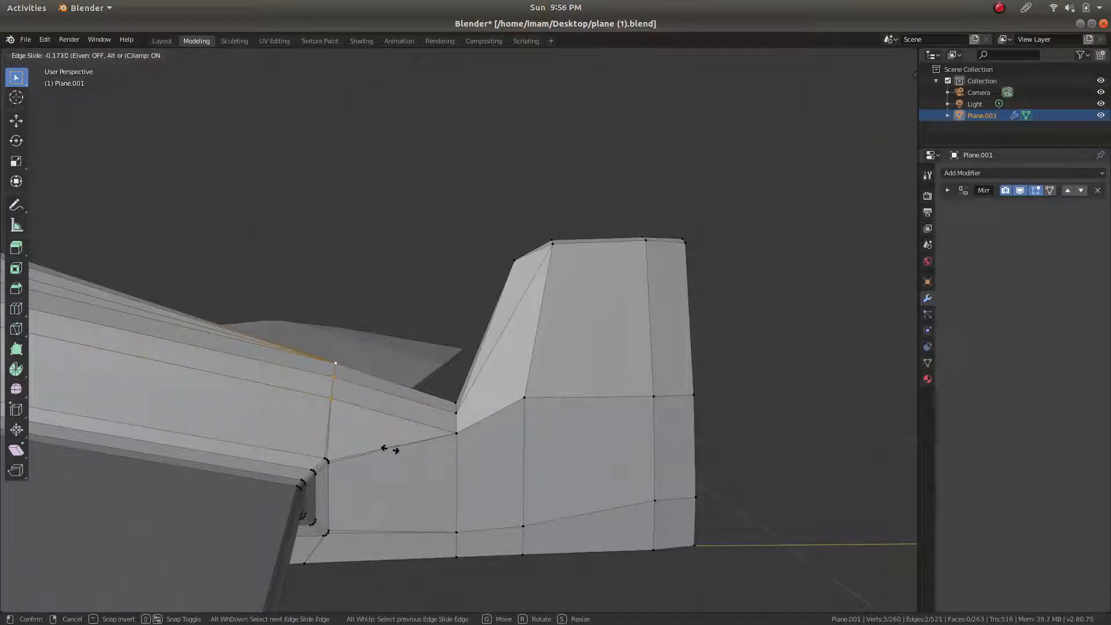
left_click(390, 450)
Bevel the vertical edge line from the tail fin's front base to the fuselage bottom, about 0.035 m wide with 3 segments, and check the shading
middle_click_drag(390, 449, 445, 388)
key("Tab")
key("Tab")
middle_click_drag(443, 441, 451, 514)
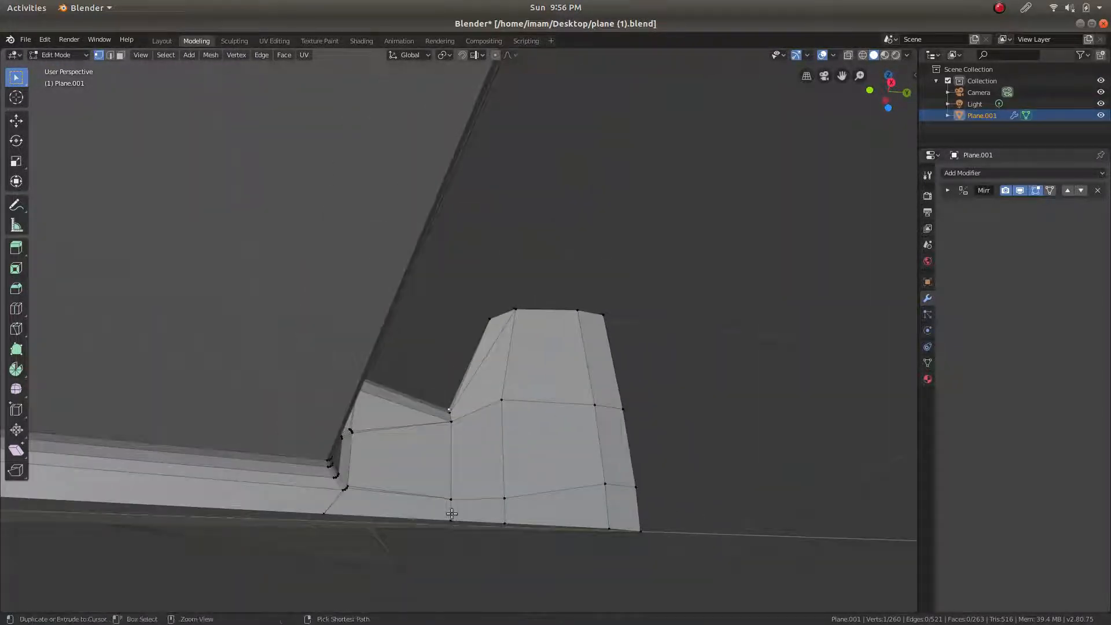
left_click(451, 514, "ctrl")
mouse_move(471, 398)
middle_mouse_down()
mouse_move(439, 337)
mouse_move(429, 387)
mouse_move(446, 372)
mouse_move(498, 461)
mouse_move(454, 389)
middle_mouse_up()
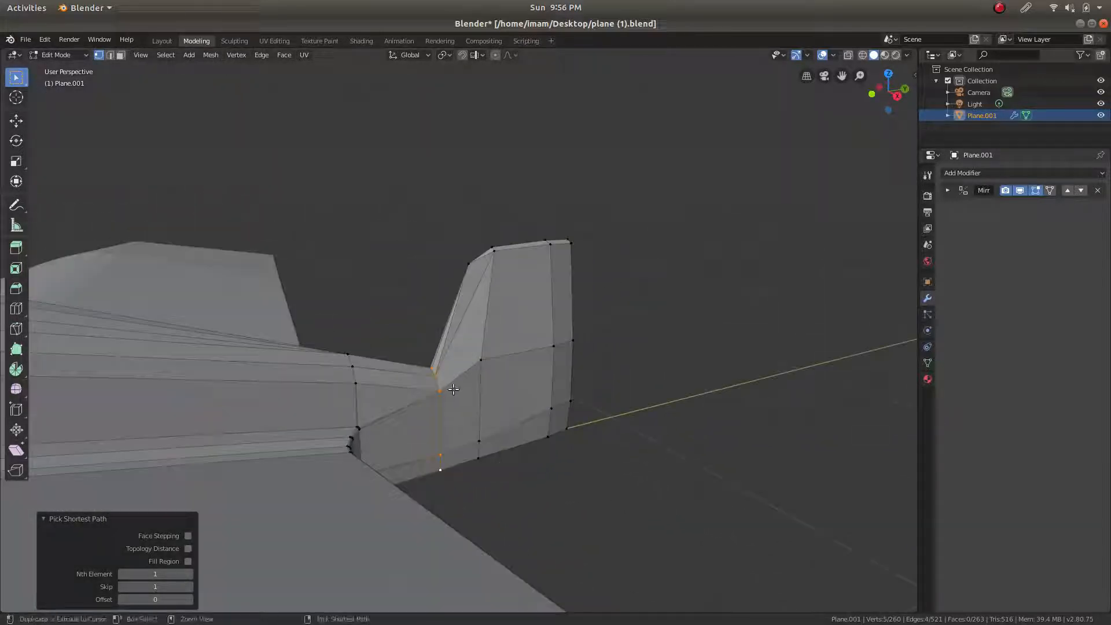
key("ctrl+b")
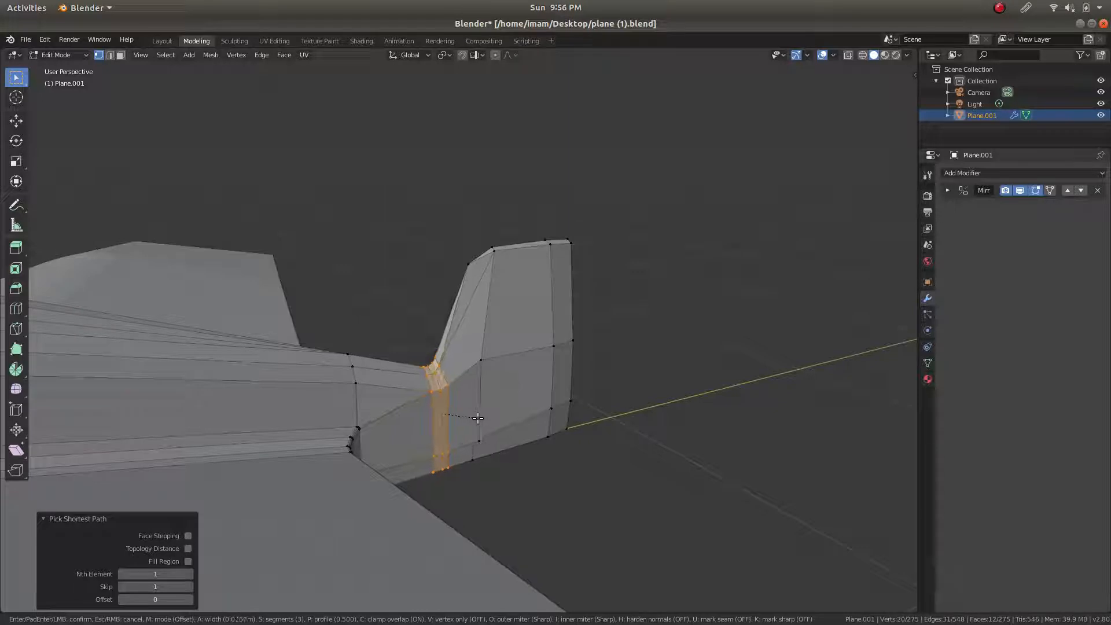
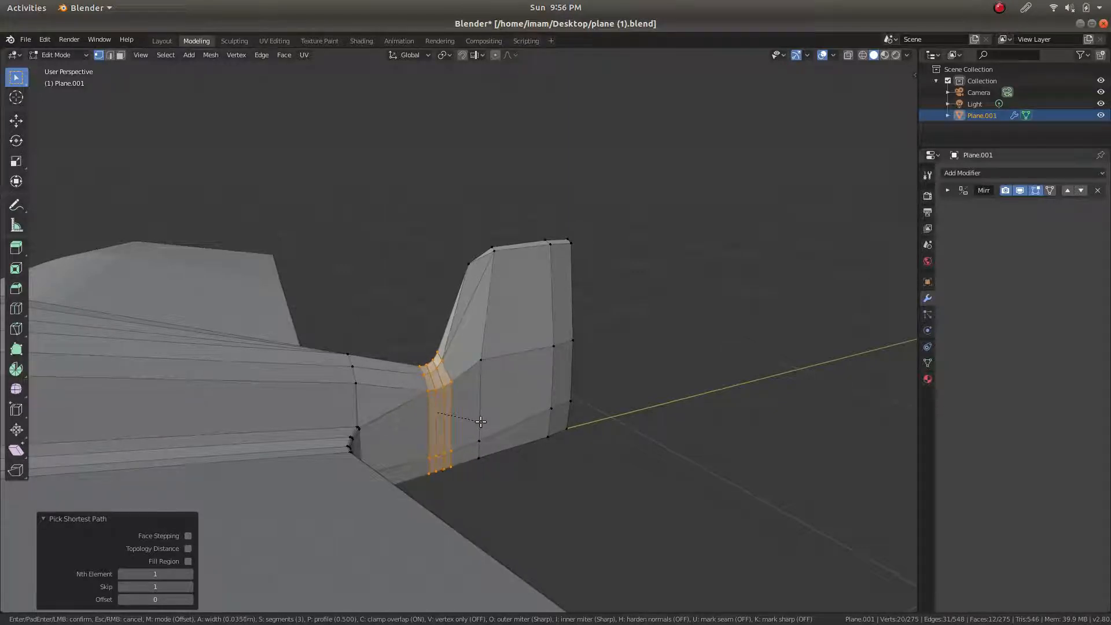
left_click(480, 422)
middle_click_drag(480, 422, 517, 233)
key("Tab")
key("Tab")
right_click(432, 237)
scroll(444, 226, "up", 2)
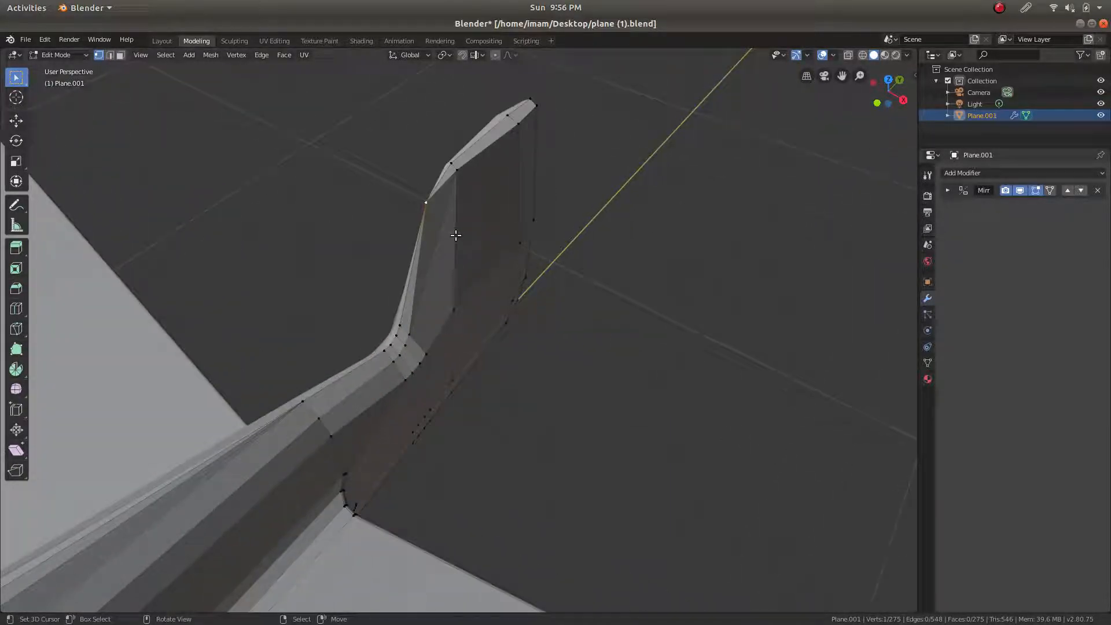
key("ctrl+b")
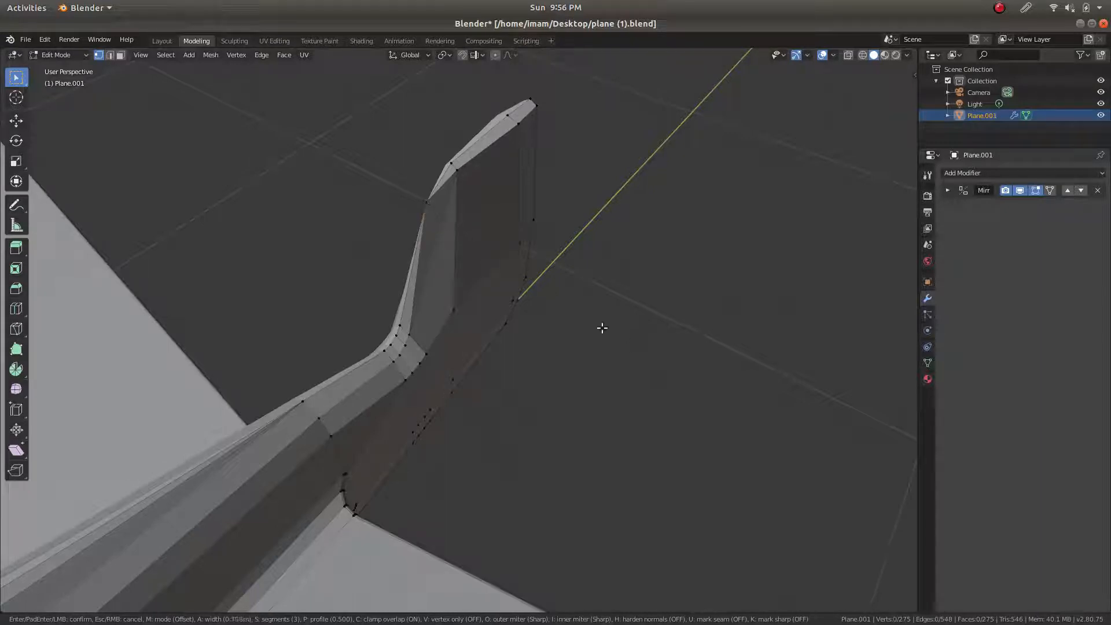
key("Escape")
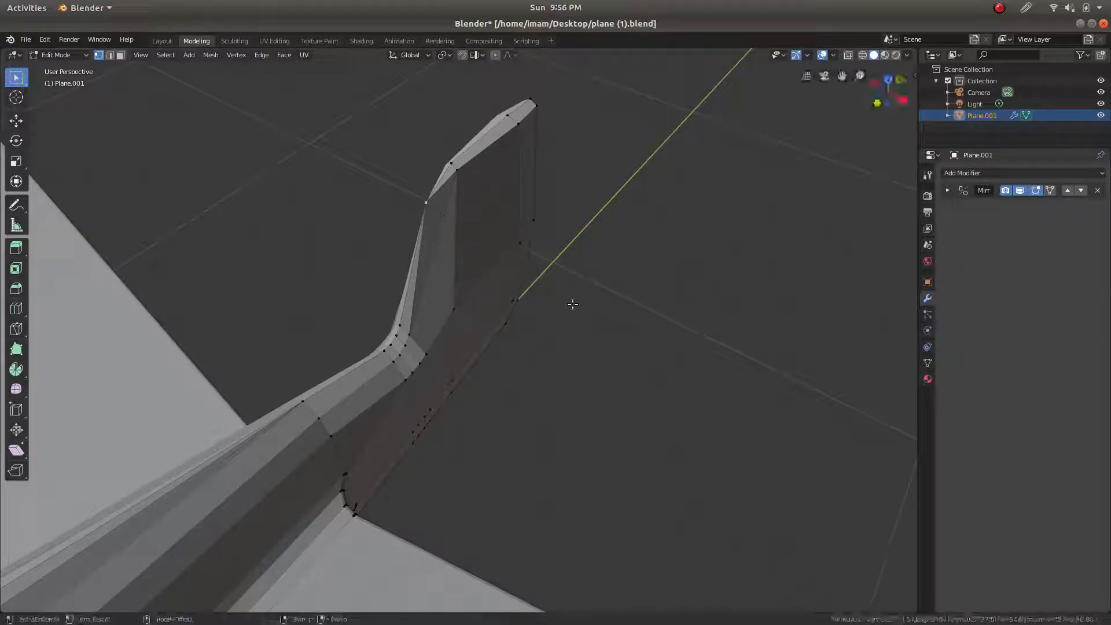
key("ctrl+z")
Bevel the tail fin's top side edges from the front corner to the rear corner, about 0.0102 m wide with 3 segments
mouse_move(488, 226)
middle_mouse_down()
mouse_move(441, 194)
mouse_move(474, 231)
middle_mouse_up()
middle_click_drag(484, 161, 442, 164)
left_click(517, 209)
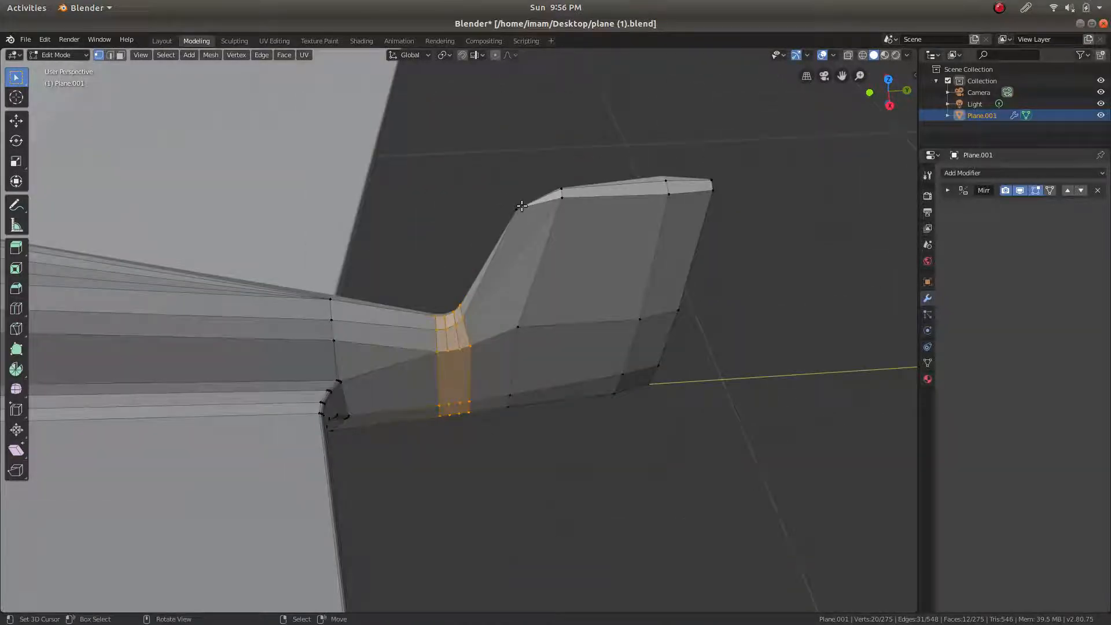
left_click(713, 193, "shift")
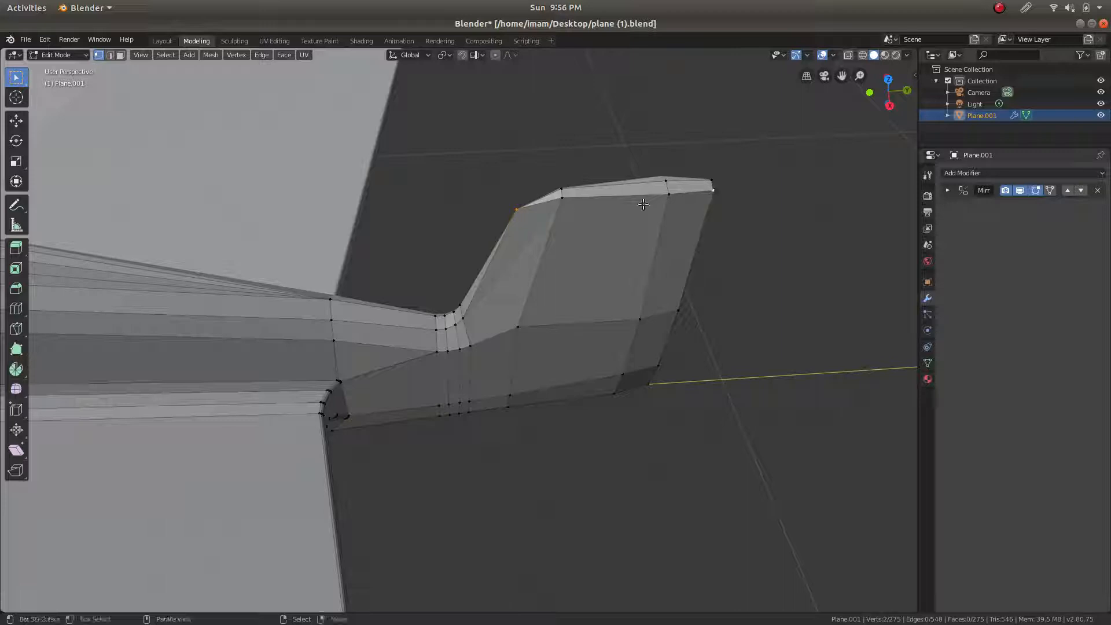
left_click(697, 201, "ctrl")
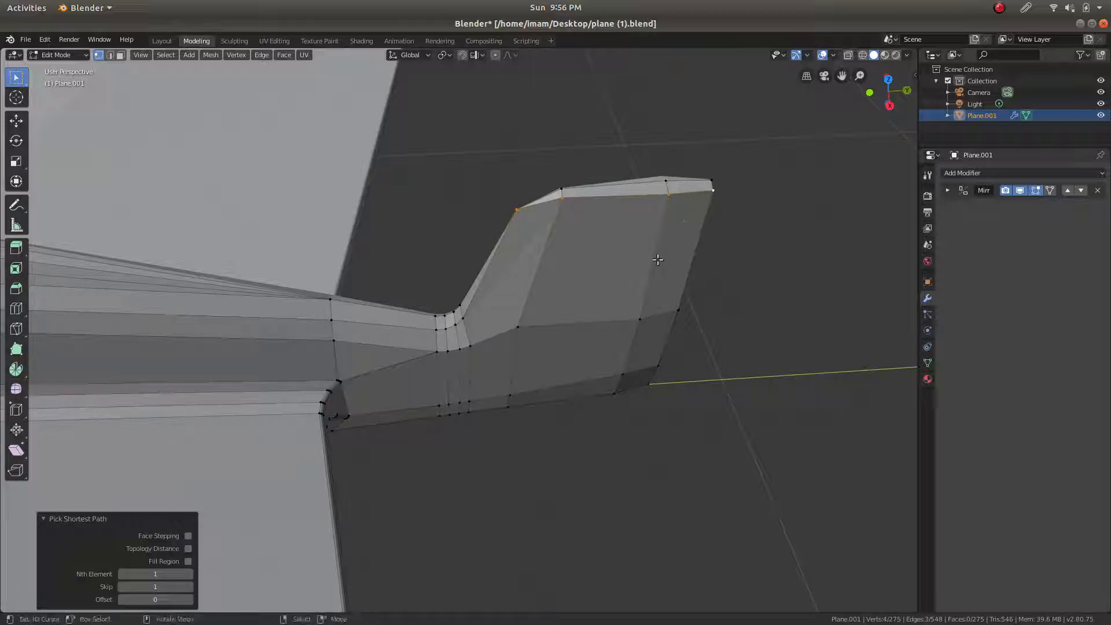
key("ctrl+b")
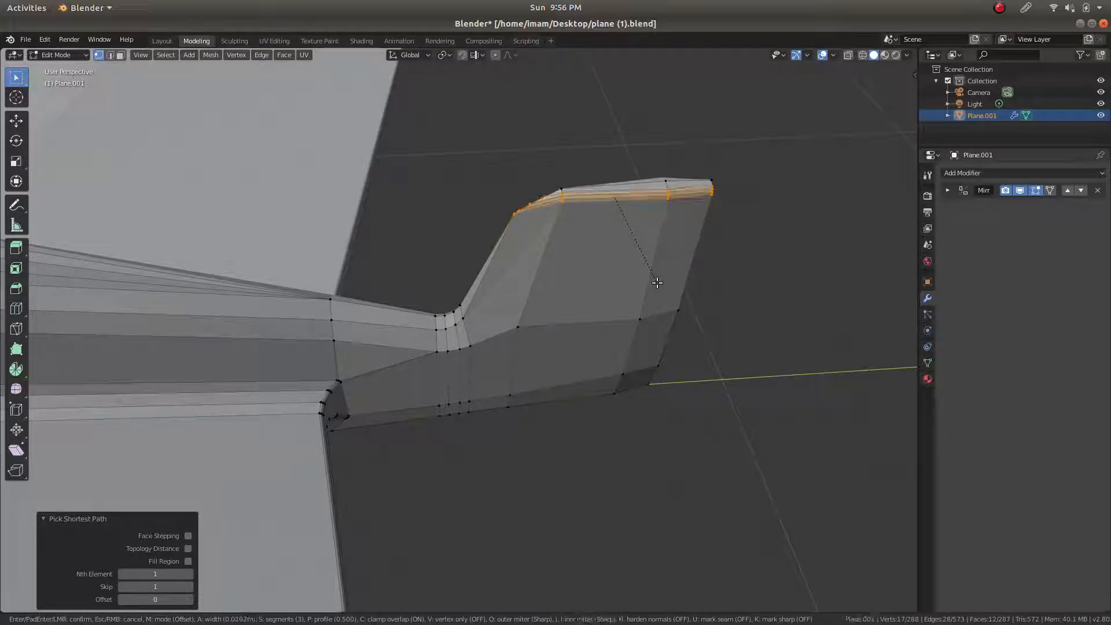
left_click(656, 281)
middle_click_drag(655, 280, 392, 350)
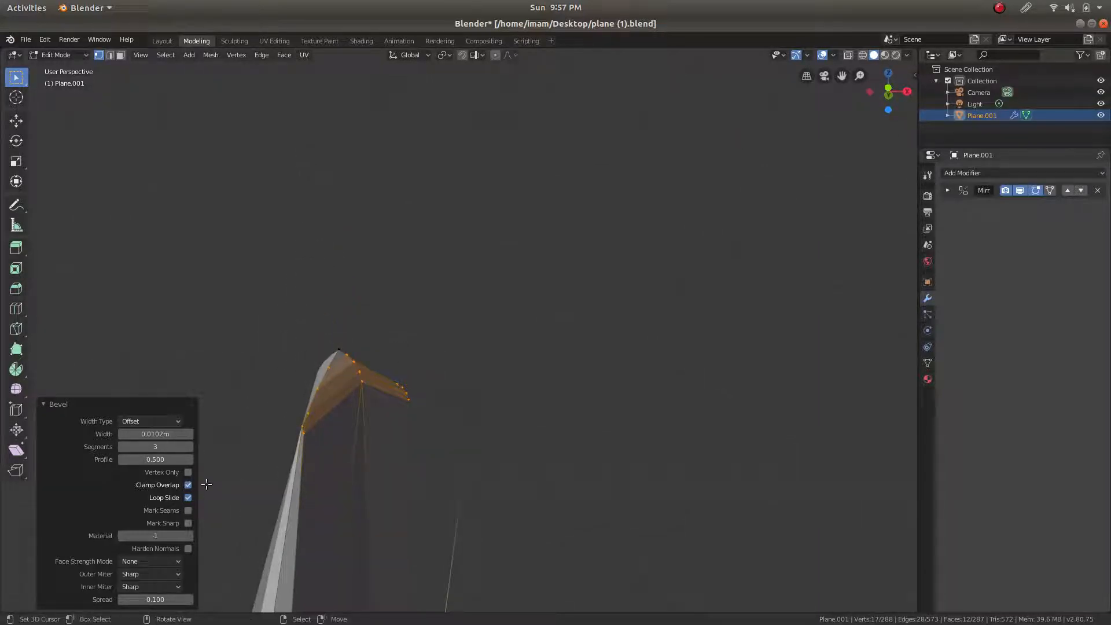
Dissolve the extra vertex at the front corner of the tail fin's top bevel
middle_click_drag(331, 423, 289, 443)
left_click(294, 443)
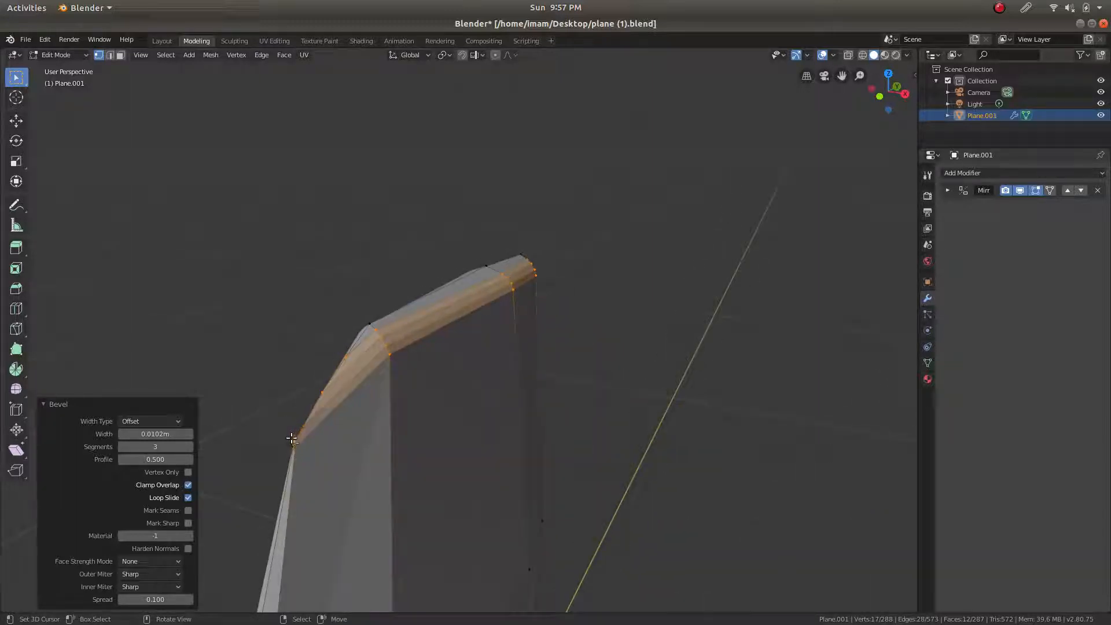
key("x")
left_click(344, 446)
middle_click_drag(343, 446, 347, 484)
Inspect the tail fin's front edge from several angles and from above, and undo the bevel along the fin's top
left_click(329, 489)
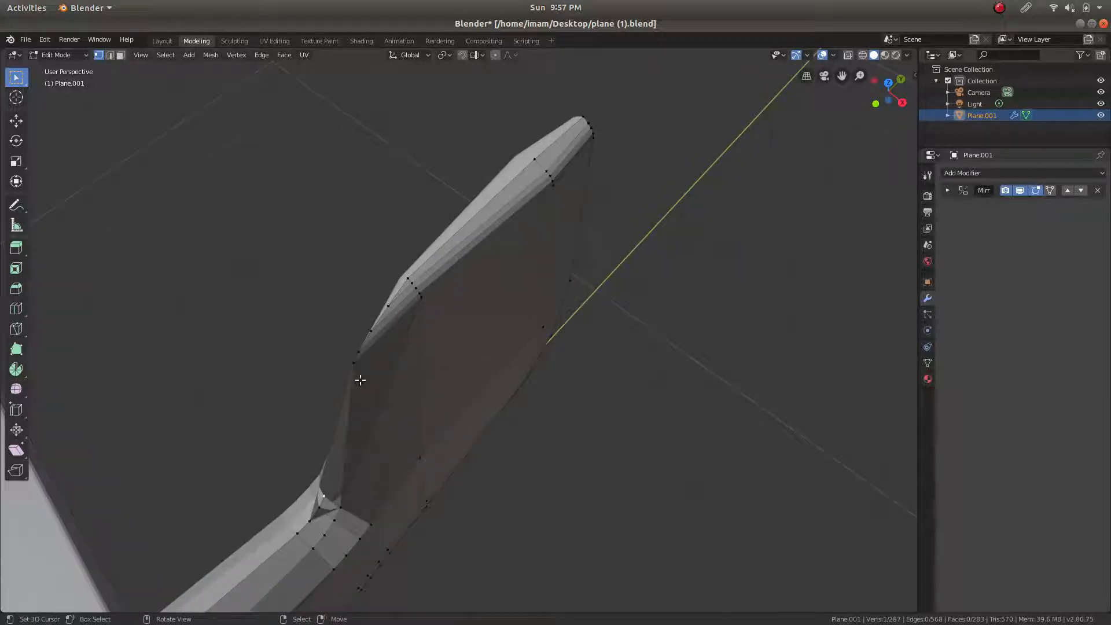
left_click(353, 364, "shift")
middle_click_drag(386, 367, 354, 437)
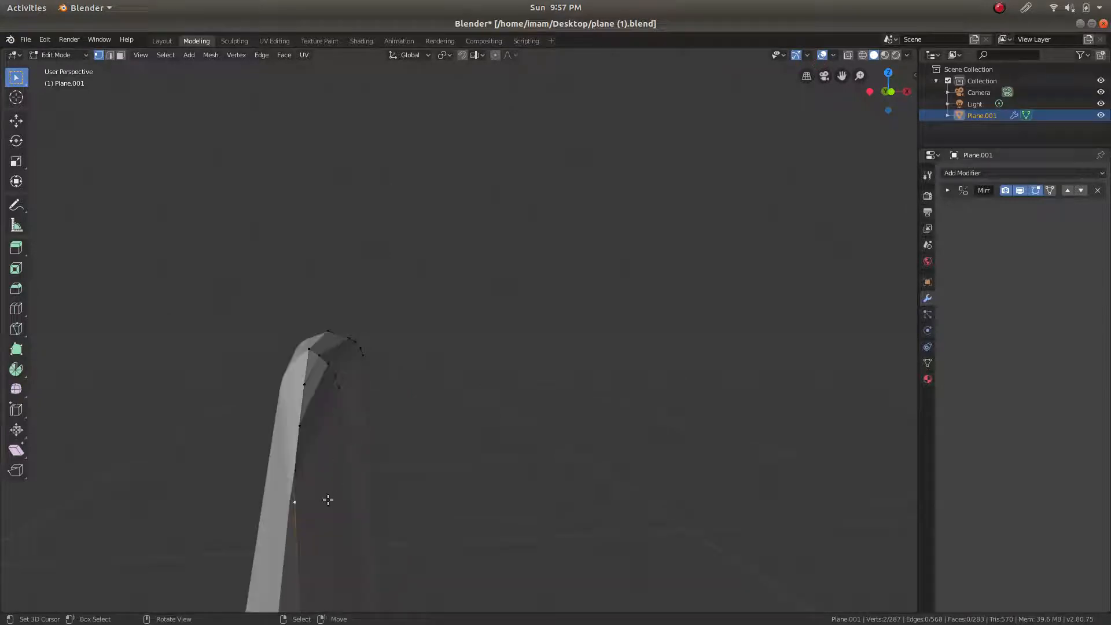
middle_click_drag(301, 521, 357, 498)
middle_click_drag(409, 444, 488, 206, "shift")
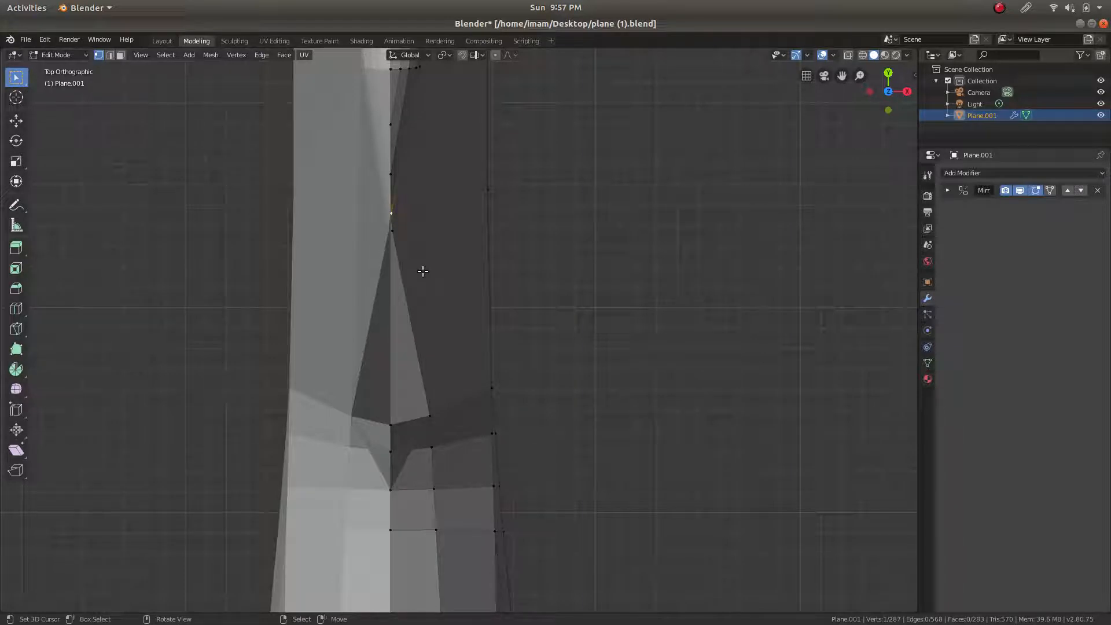
key("ctrl")
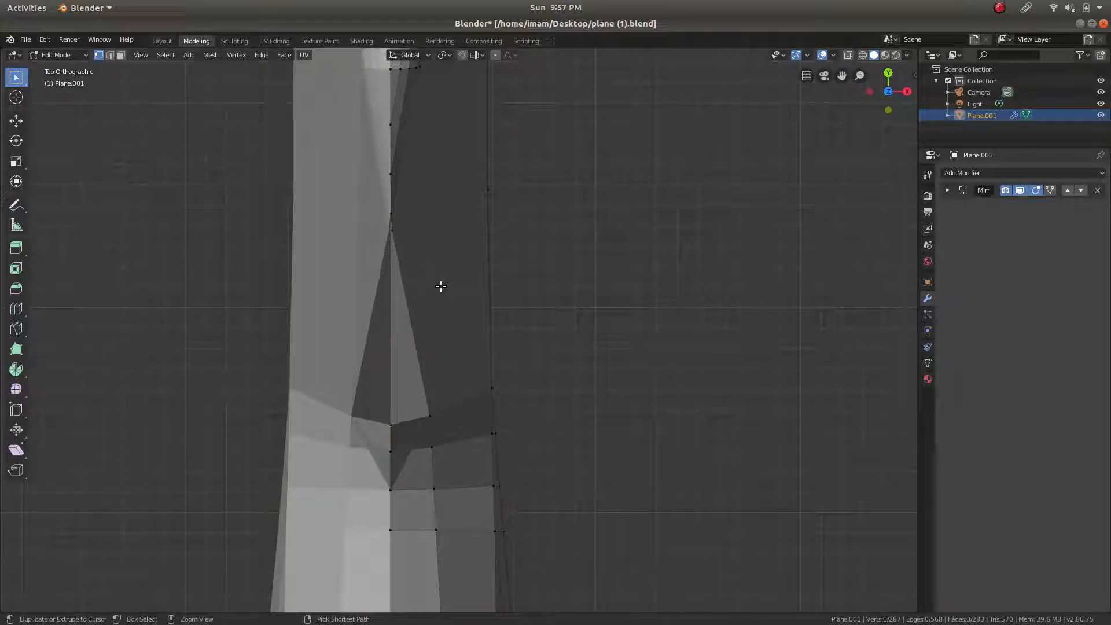
left_click(441, 286, "ctrl+alt")
middle_click_drag(449, 290, 568, 363)
key("ctrl+z")
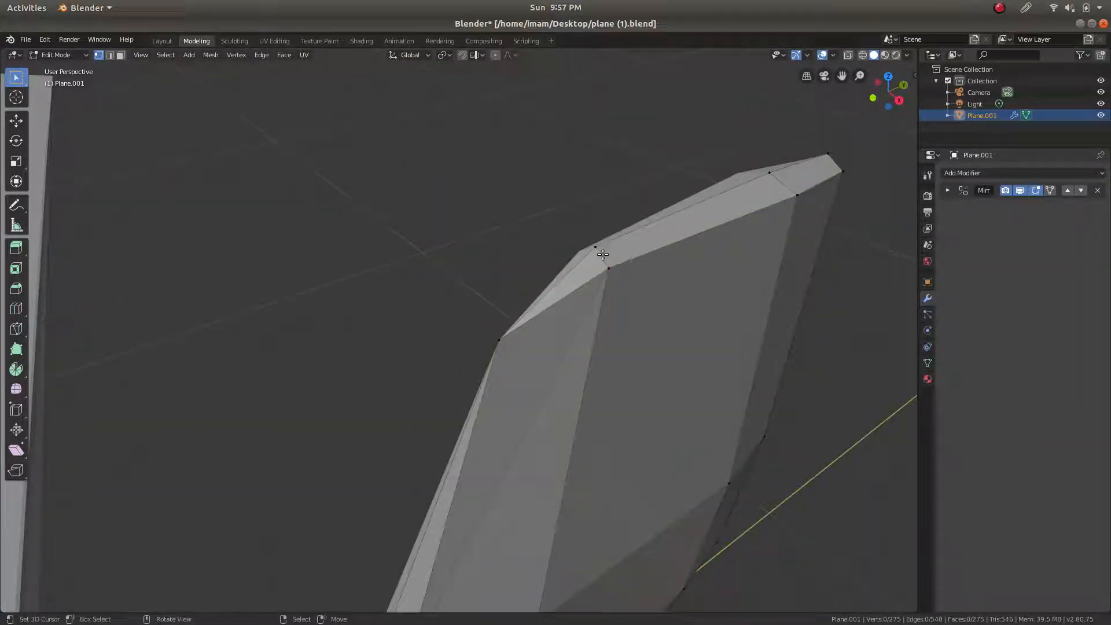
Bevel the fin's top side edges from behind the sloped front part to the rear corner, about 0.00857 m wide with 3 segments
middle_click_drag(615, 273, 664, 267)
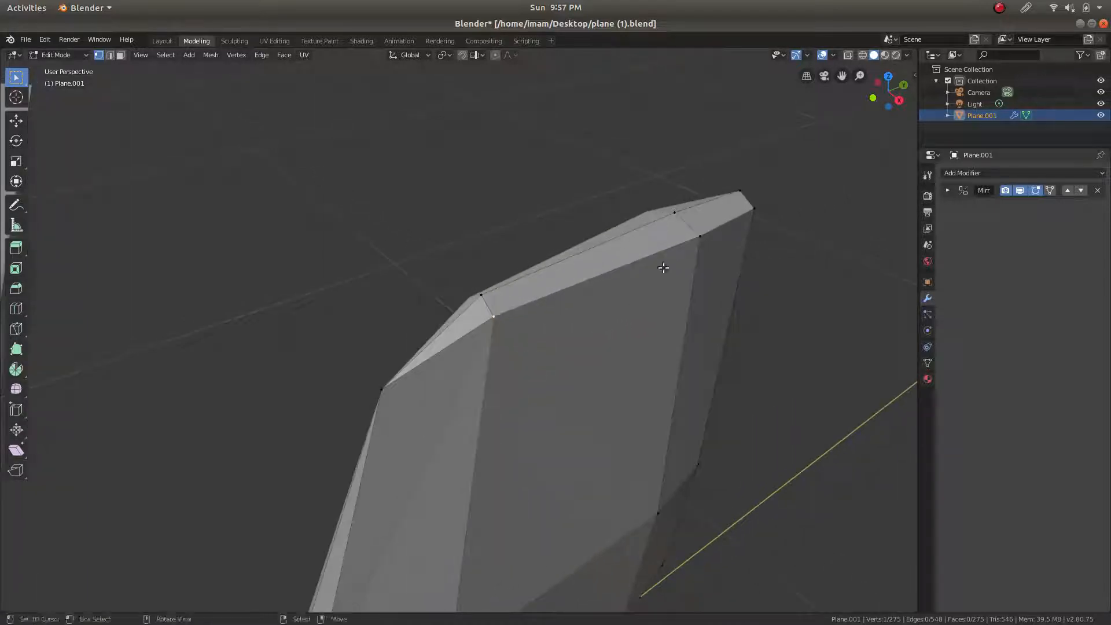
left_click(752, 211, "ctrl")
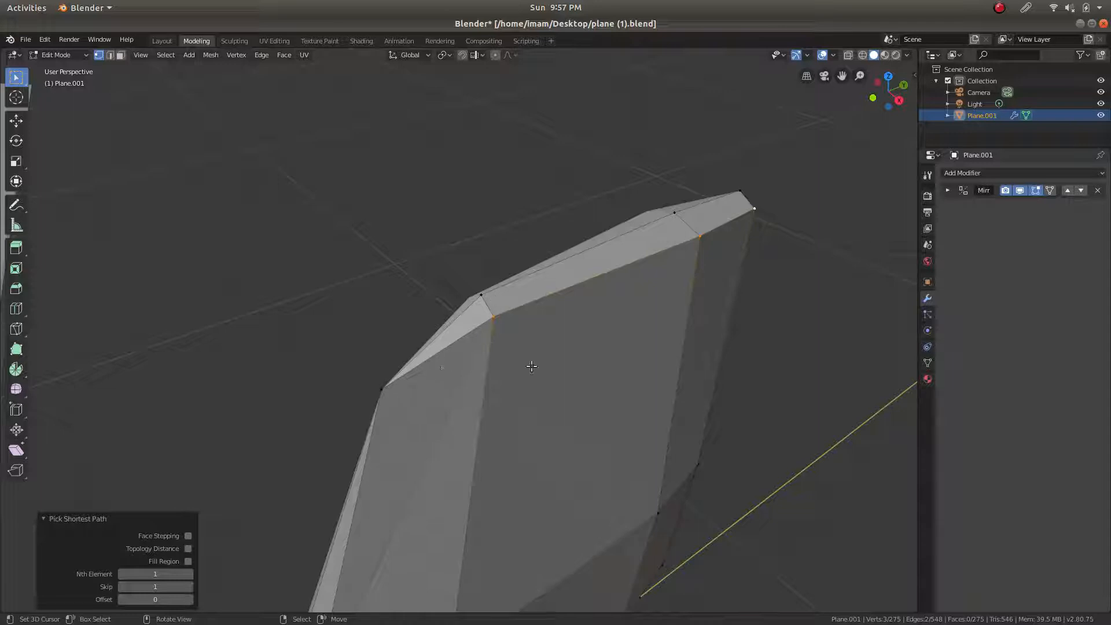
key("ctrl+b")
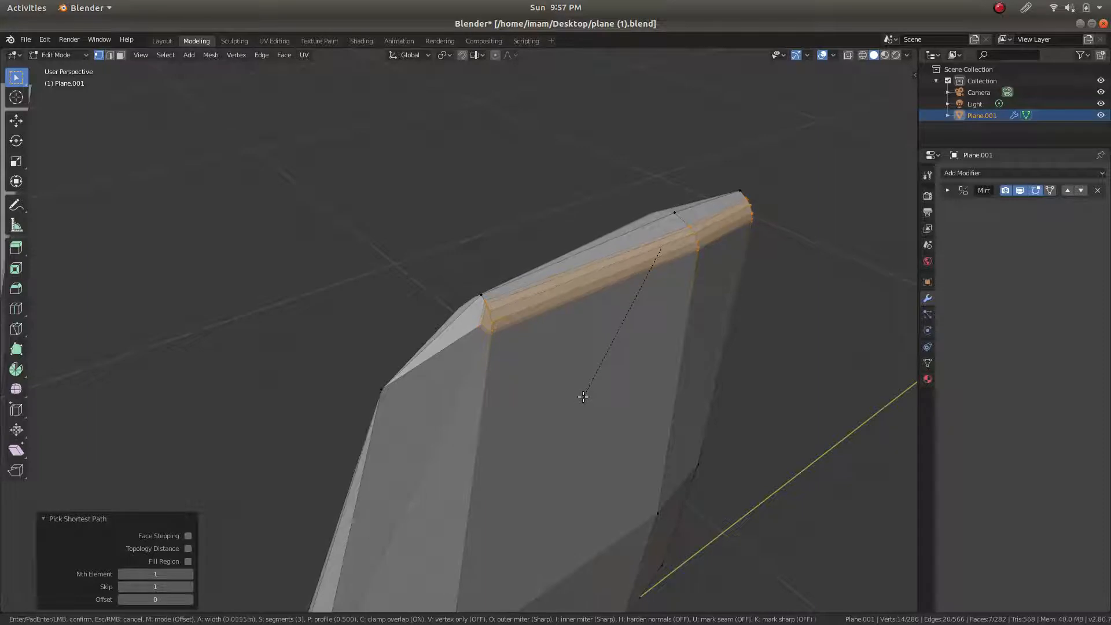
left_click(584, 396)
middle_click_drag(631, 316, 484, 293)
scroll(573, 295, "down", 1)
scroll(492, 298, "up", 3)
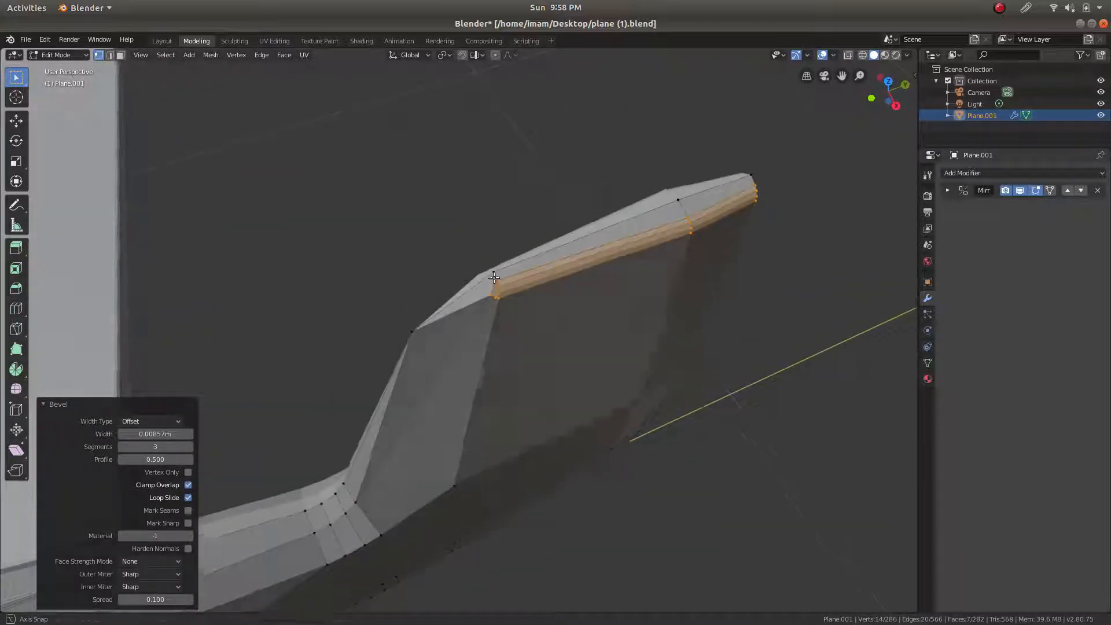
Dissolve the two stray vertices beside the front end of the tail fin's top bevel
left_click(508, 272)
right_click(528, 293)
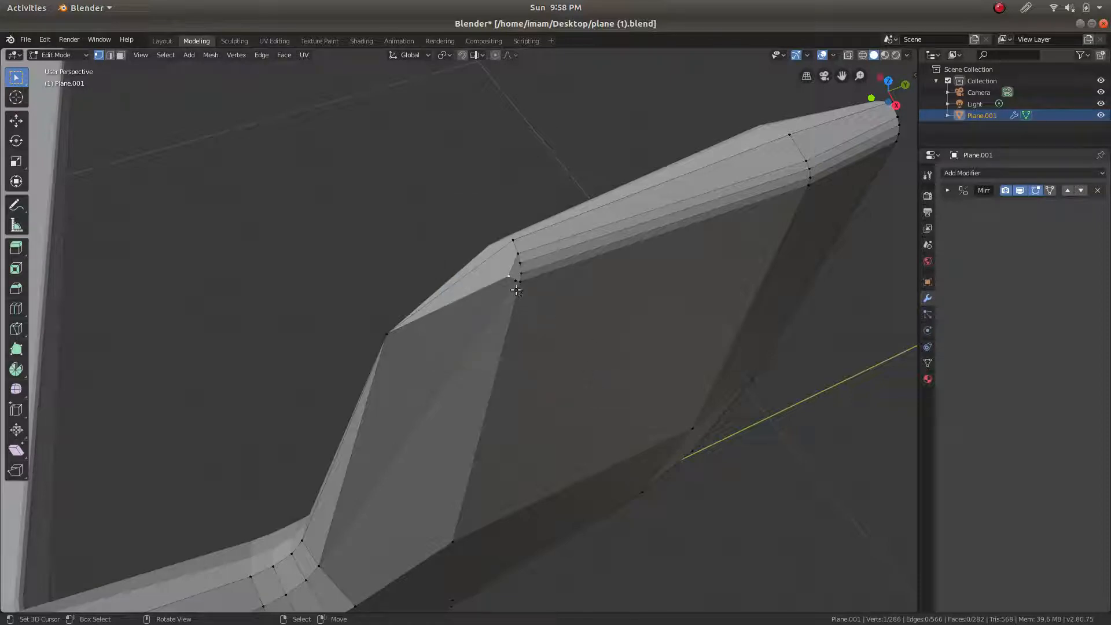
right_click(565, 313)
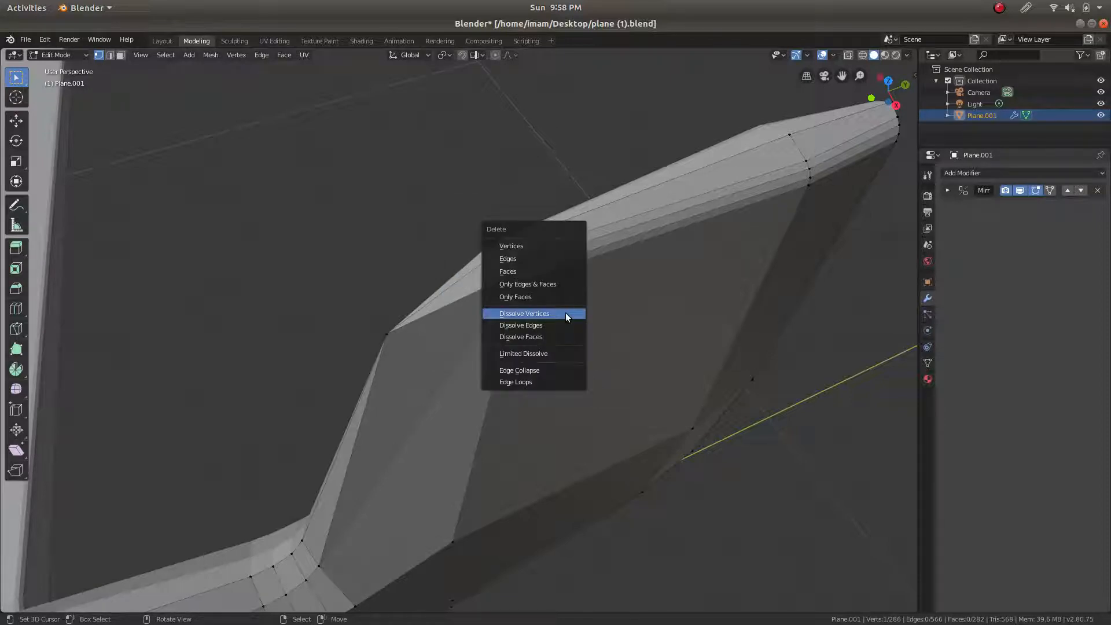
left_click(565, 312)
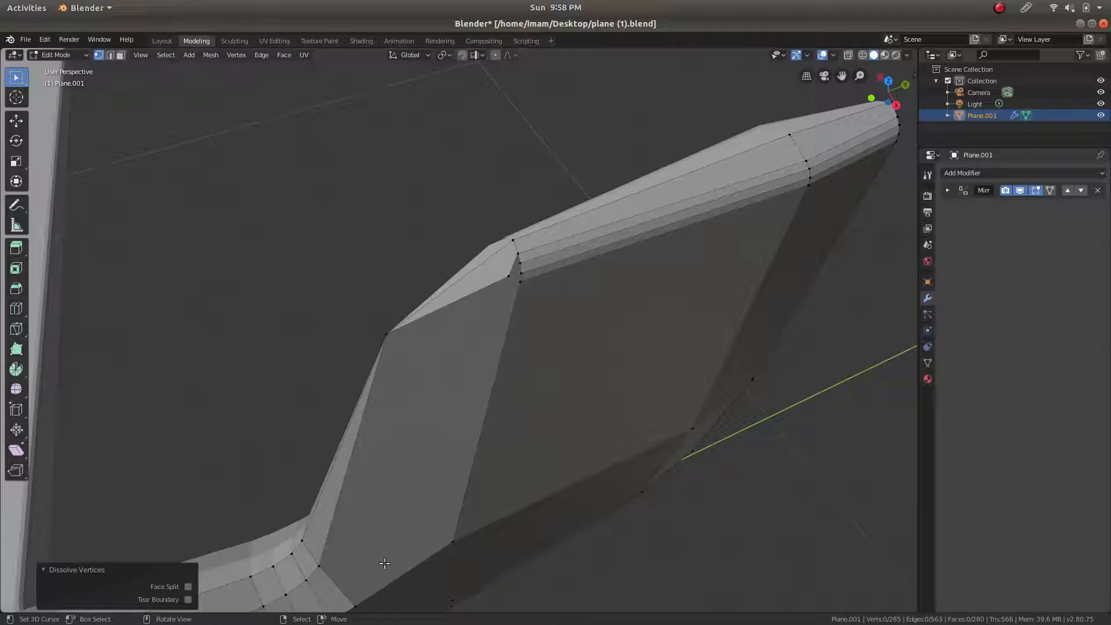
middle_click_drag(401, 495, 405, 469)
scroll(481, 351, "down", 3)
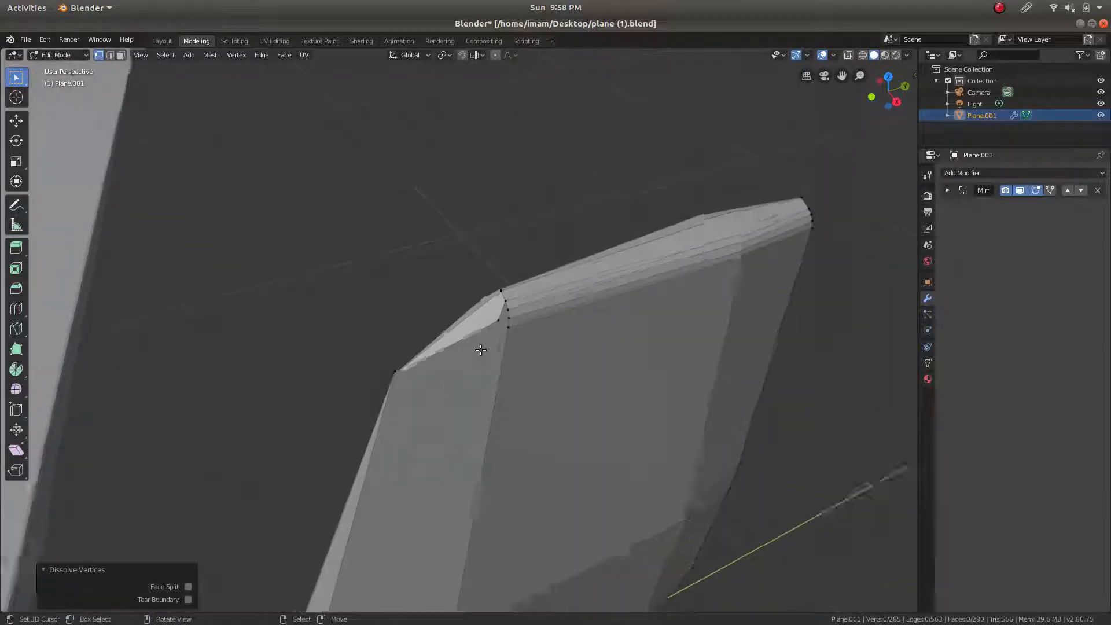
middle_click_drag(455, 362, 461, 319)
scroll(460, 318, "up", 2)
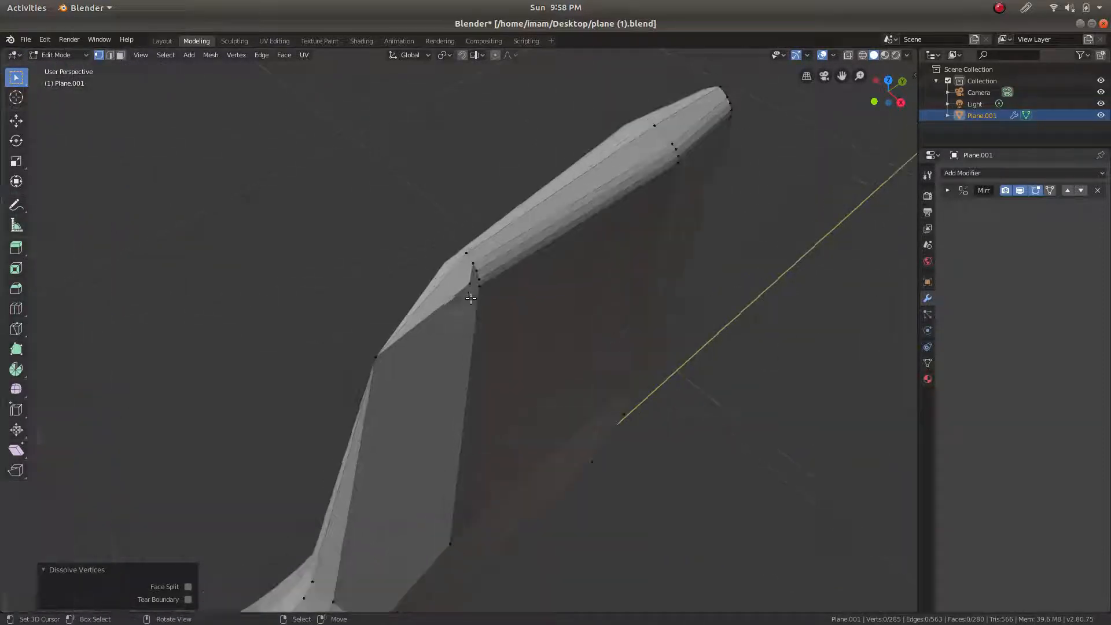
right_click(471, 292)
key("x")
left_click(472, 297)
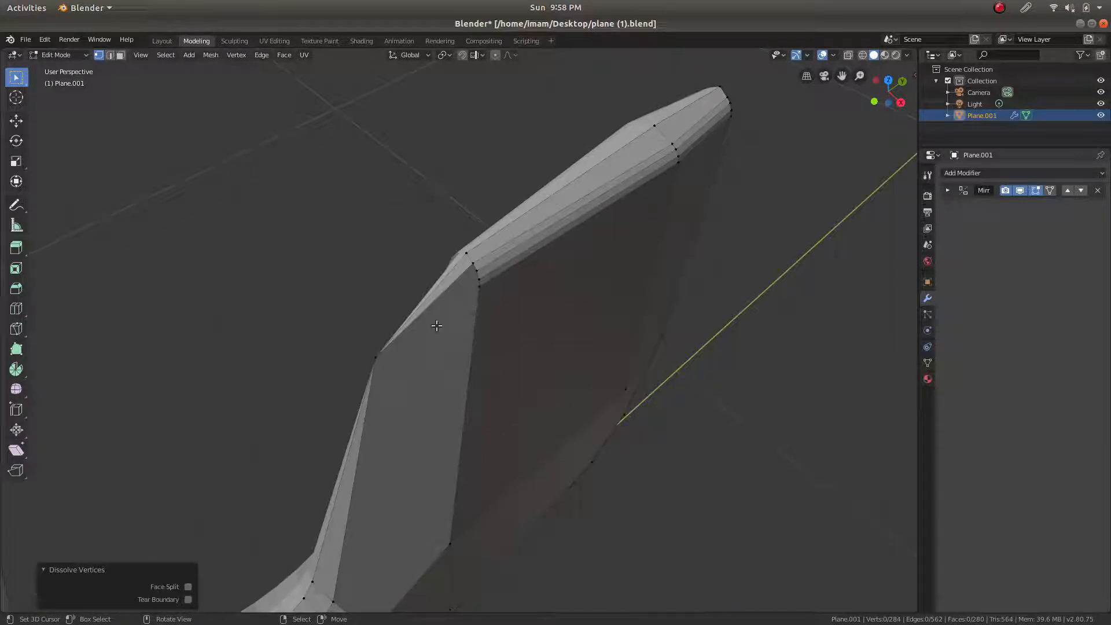
Connect the fin's front corner vertex to the open vertices at the front end of the top bevel with new edges
right_click(396, 346)
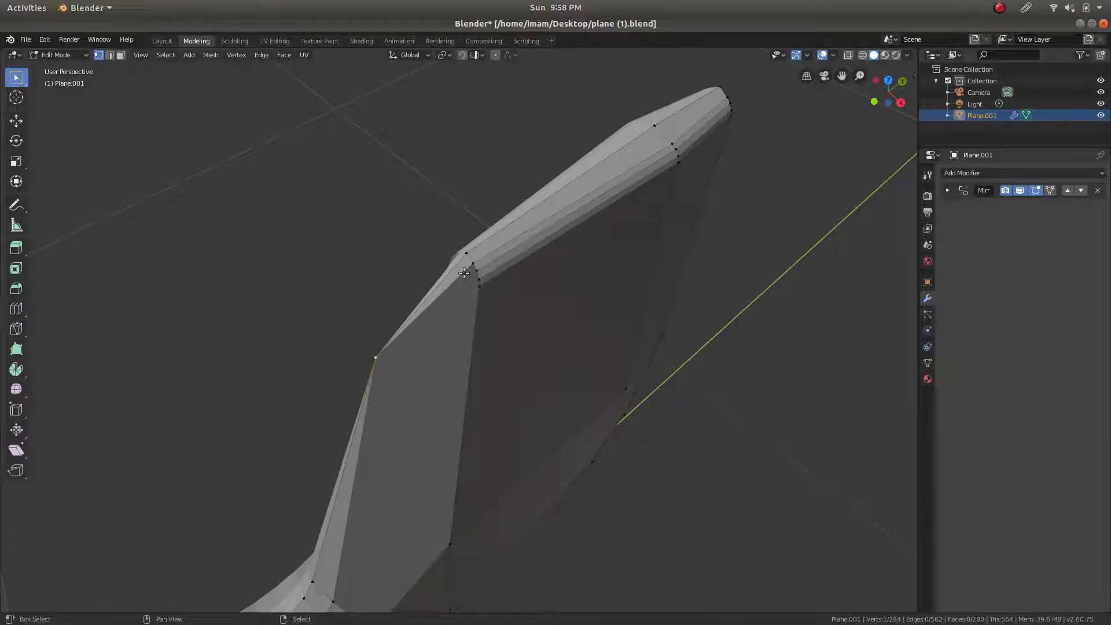
key("j")
right_click(380, 356)
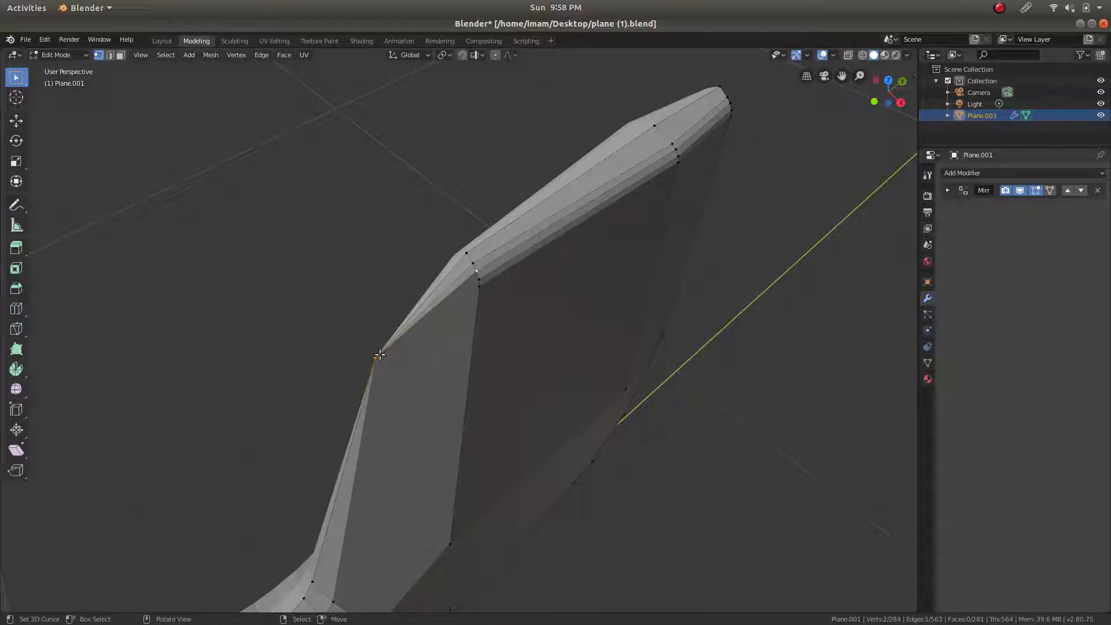
key("j")
left_click(482, 297, "shift")
middle_click_drag(425, 398, 403, 392)
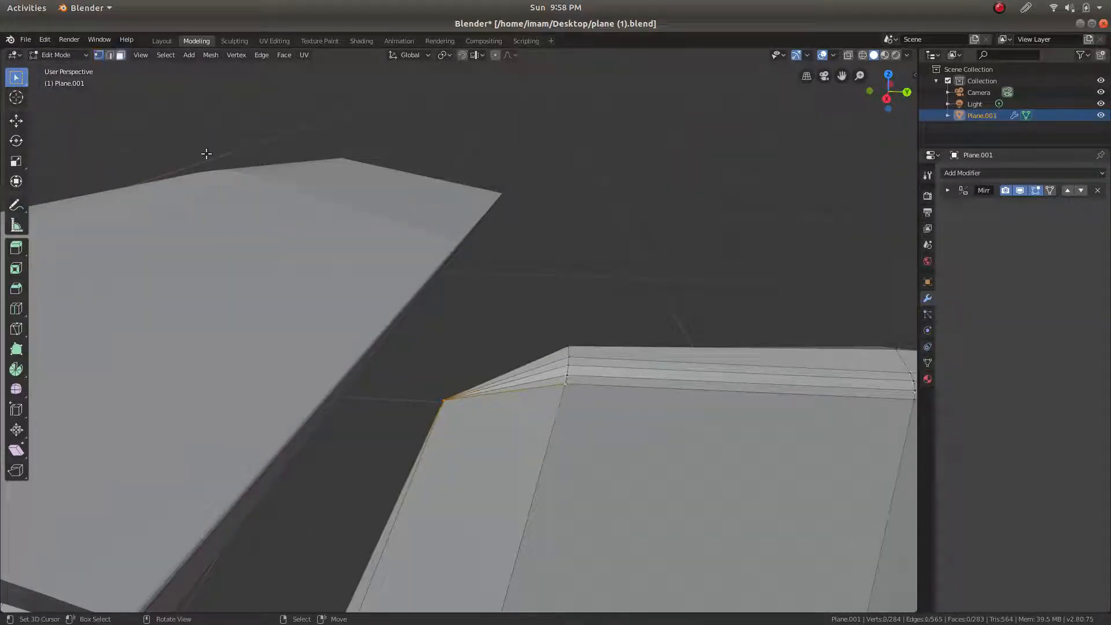
Select the fin's front side face in face mode, check the tail's shading in Object Mode and save the file
left_click(466, 454)
middle_click_drag(466, 454, 440, 523)
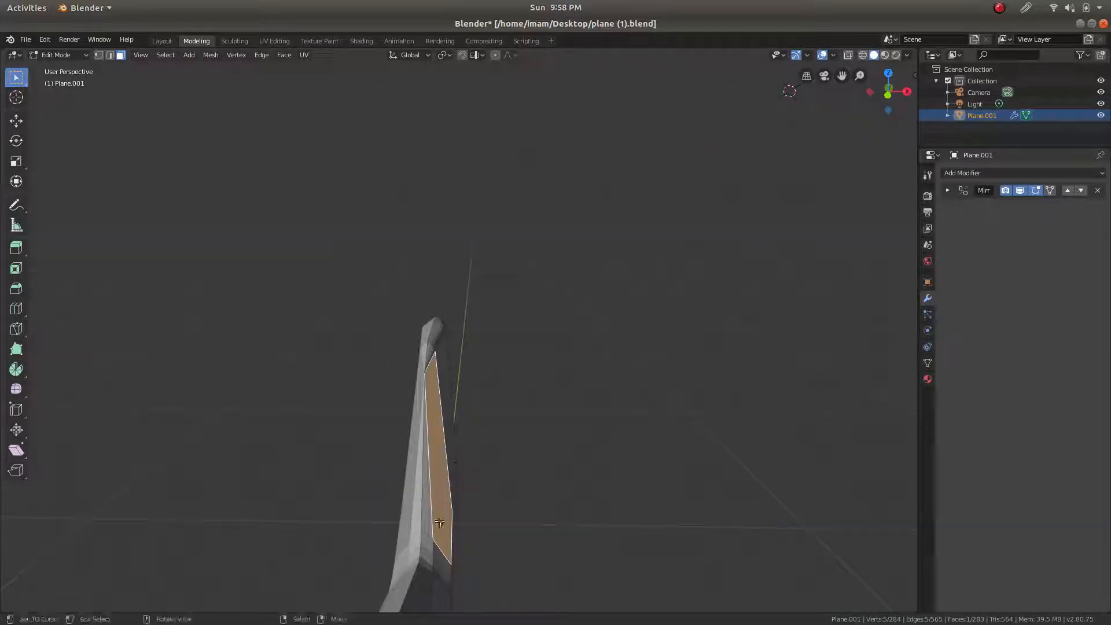
middle_click_drag(424, 585, 380, 490)
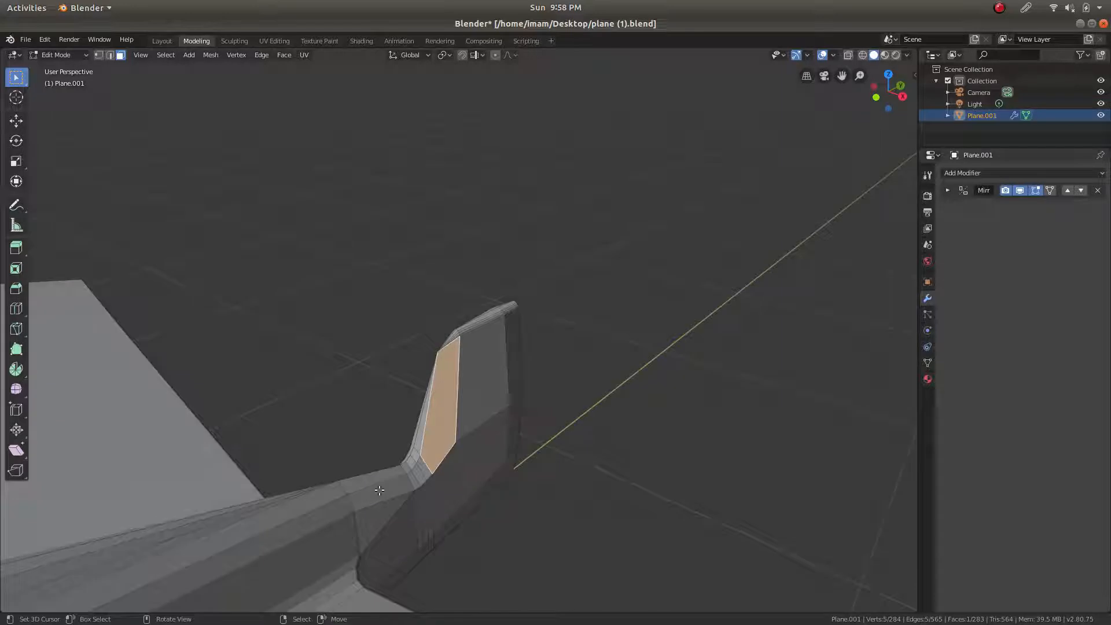
key("Tab")
middle_click_drag(479, 418, 341, 426)
key("ctrl+s")
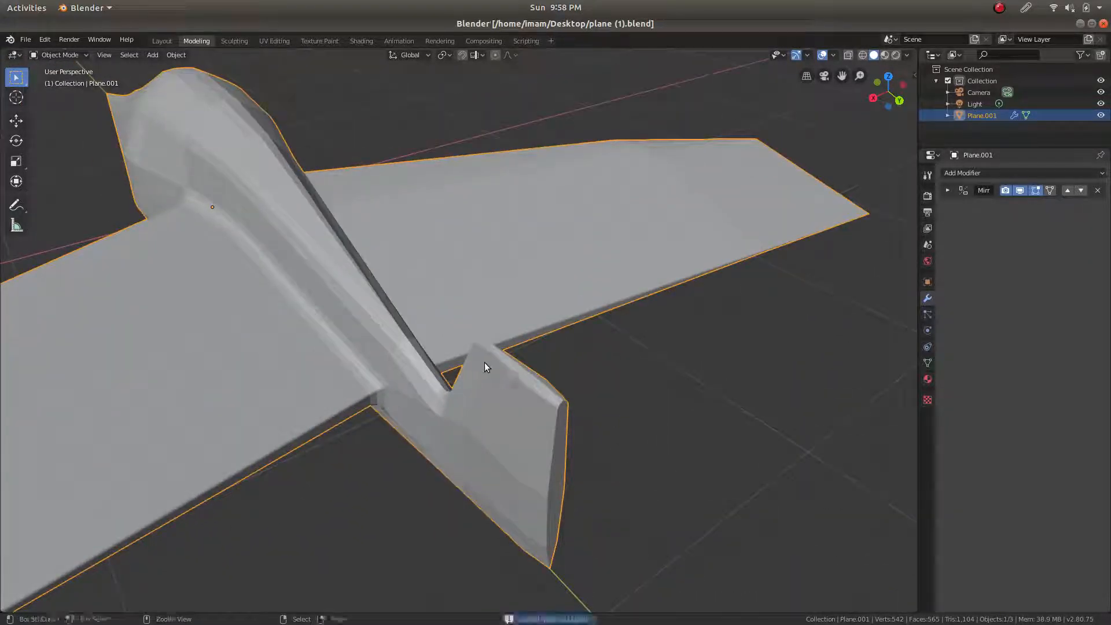
middle_click_drag(392, 276, 457, 314)
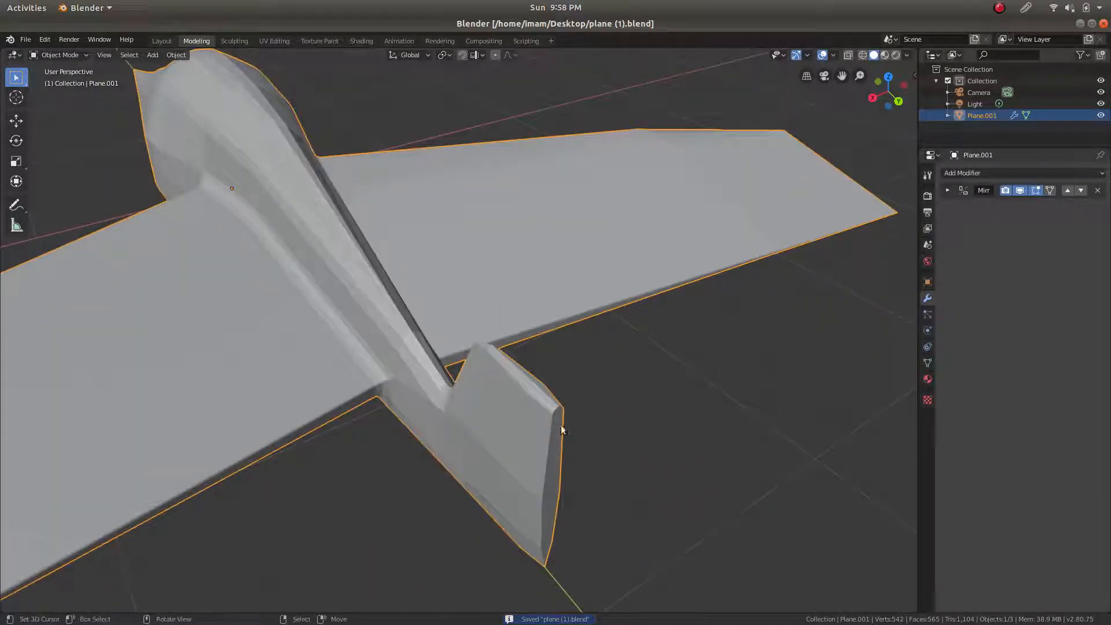
In Edit Mode with edge selection, select the fin's rear edge path from the top across the corner to the bottom tip
scroll(554, 413, "up", 3)
middle_click_drag(554, 413, 473, 310)
key("Tab")
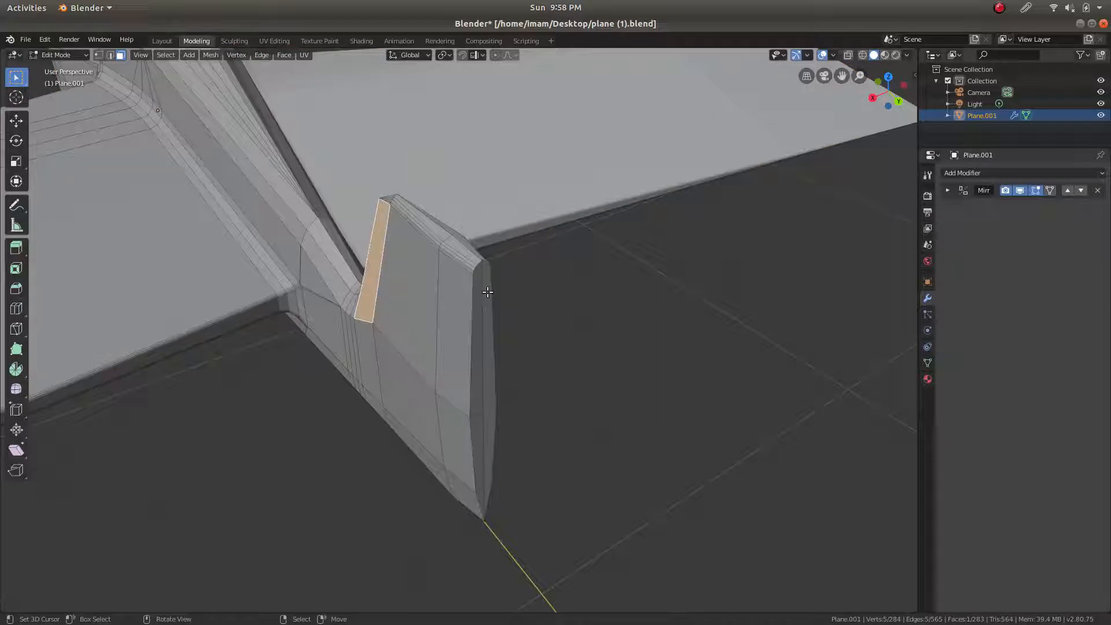
left_click(480, 263)
left_click(109, 55)
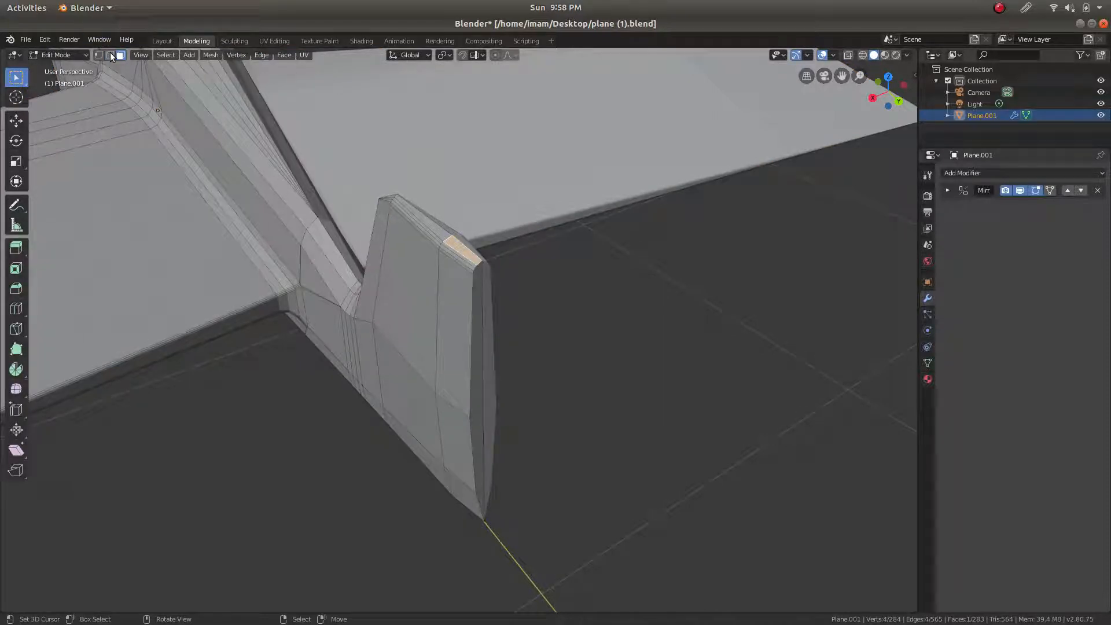
left_click(483, 264)
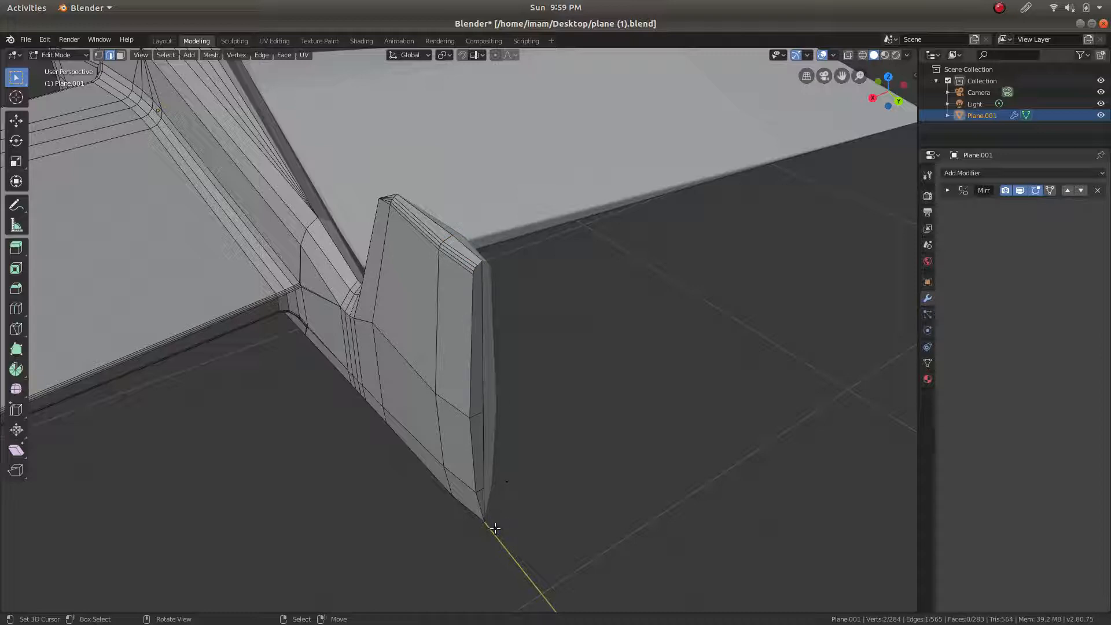
left_click(482, 508, "ctrl")
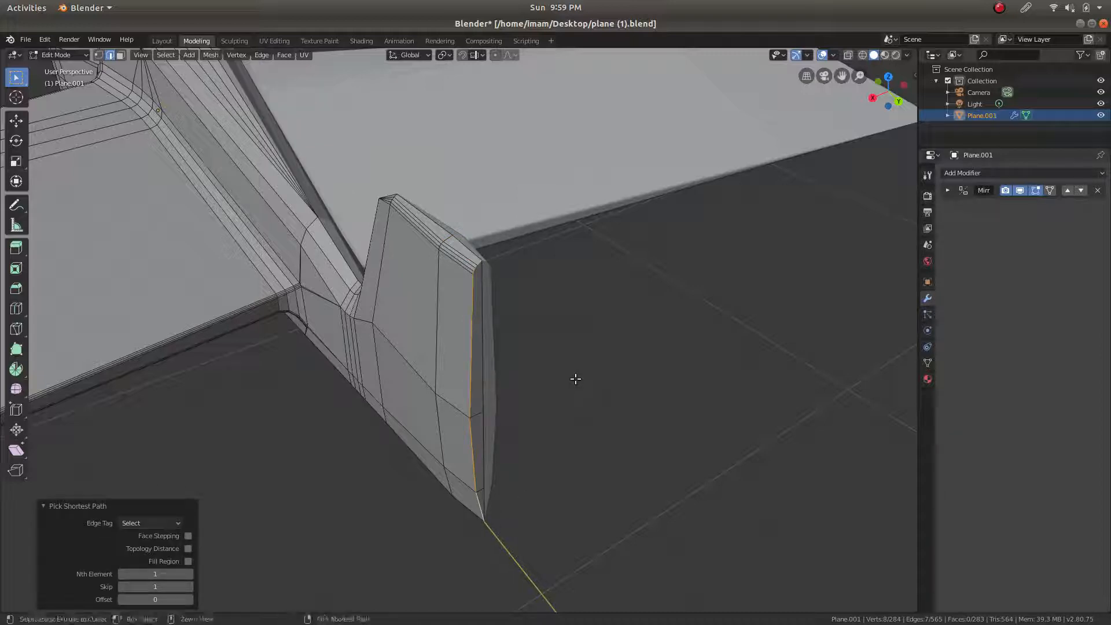
Try beveling the fin's rear edge path down to the bottom tip about 0.00917 m wide with 3 segments, and undo it
key("ctrl+b")
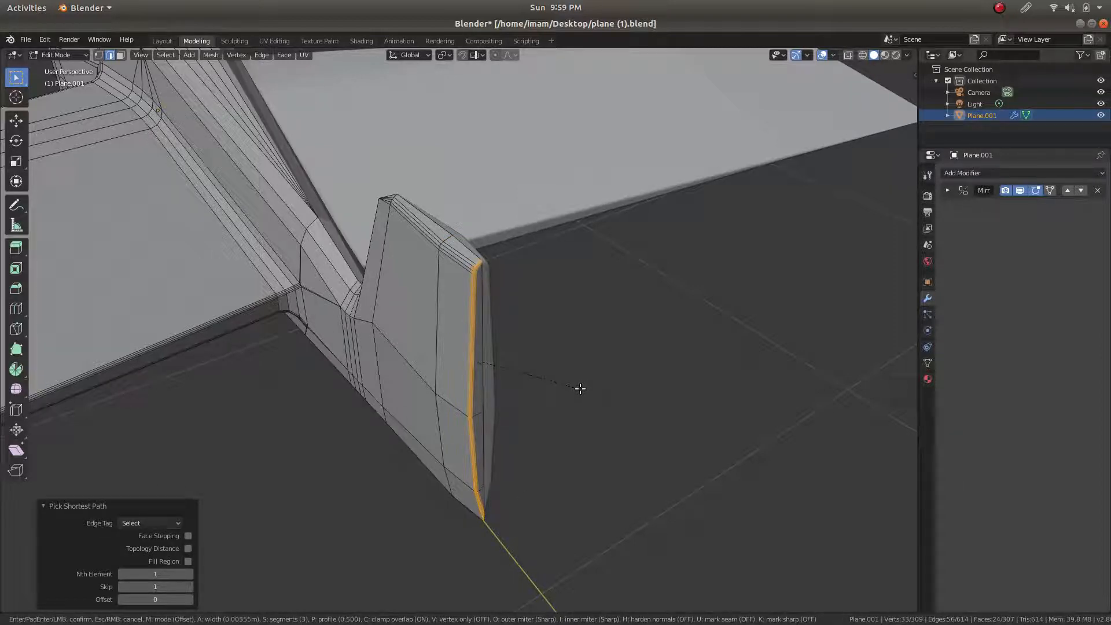
left_click(580, 388)
middle_click_drag(653, 449, 541, 411)
scroll(533, 414, "up", 3)
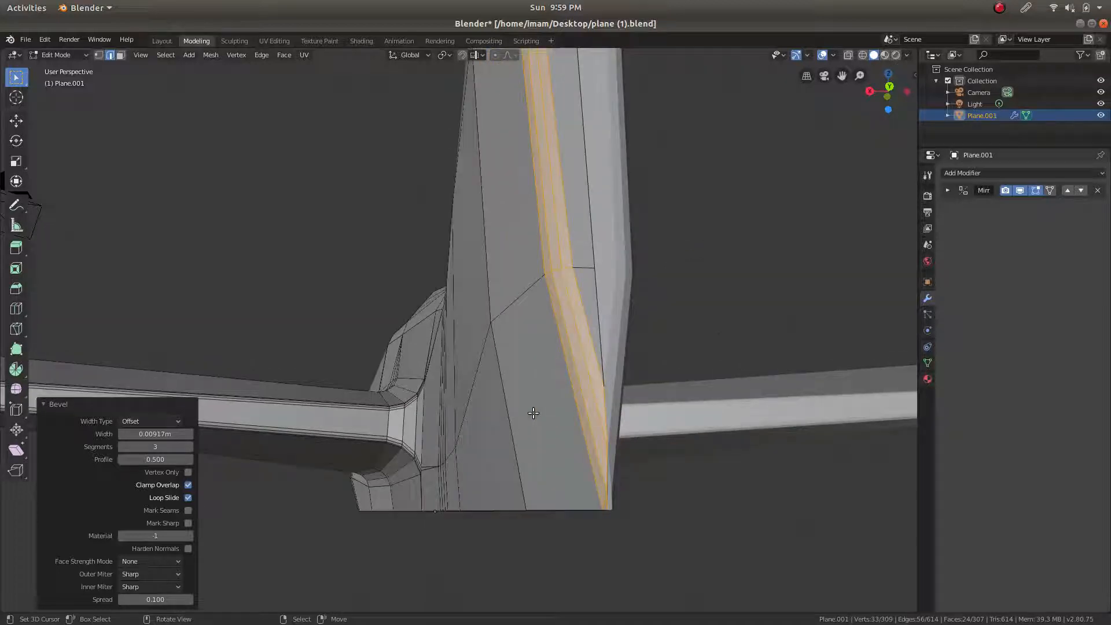
key("ctrl+z")
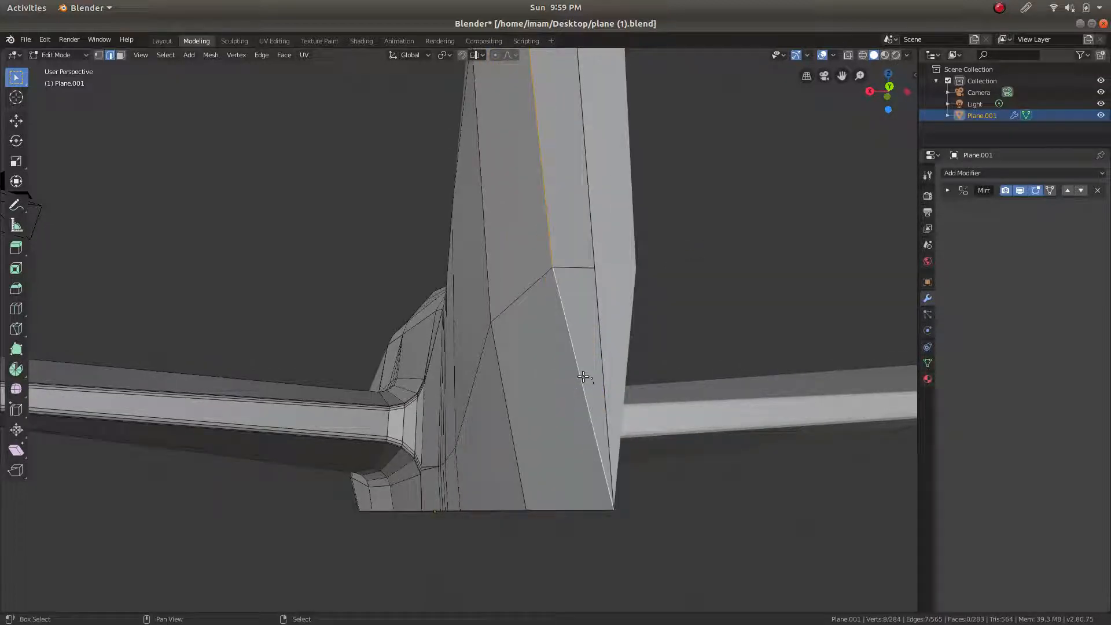
Bevel the fin's rear edge path without its lowest edge, about 0.0234 m wide with 3 segments, and switch to vertex selection
middle_click_drag(621, 334, 555, 302)
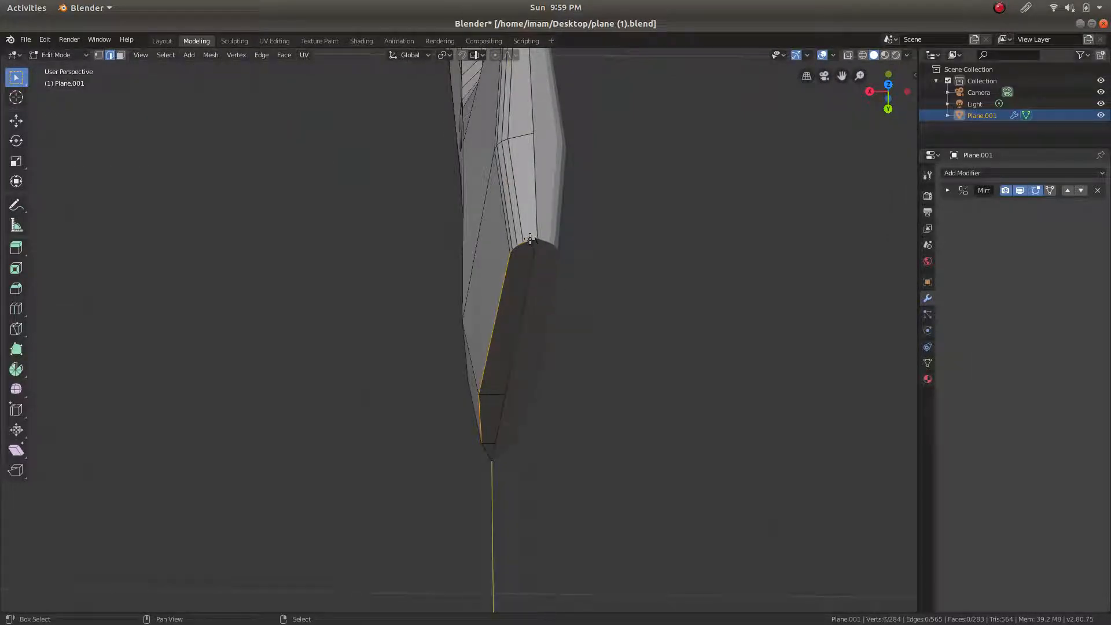
key("ctrl+b")
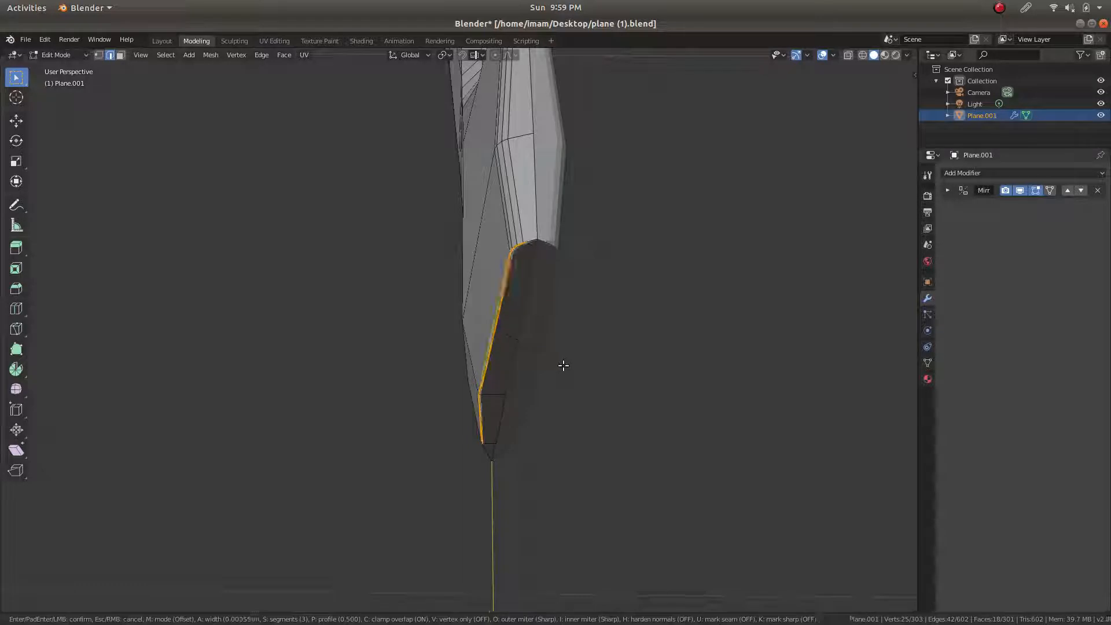
left_click(578, 382)
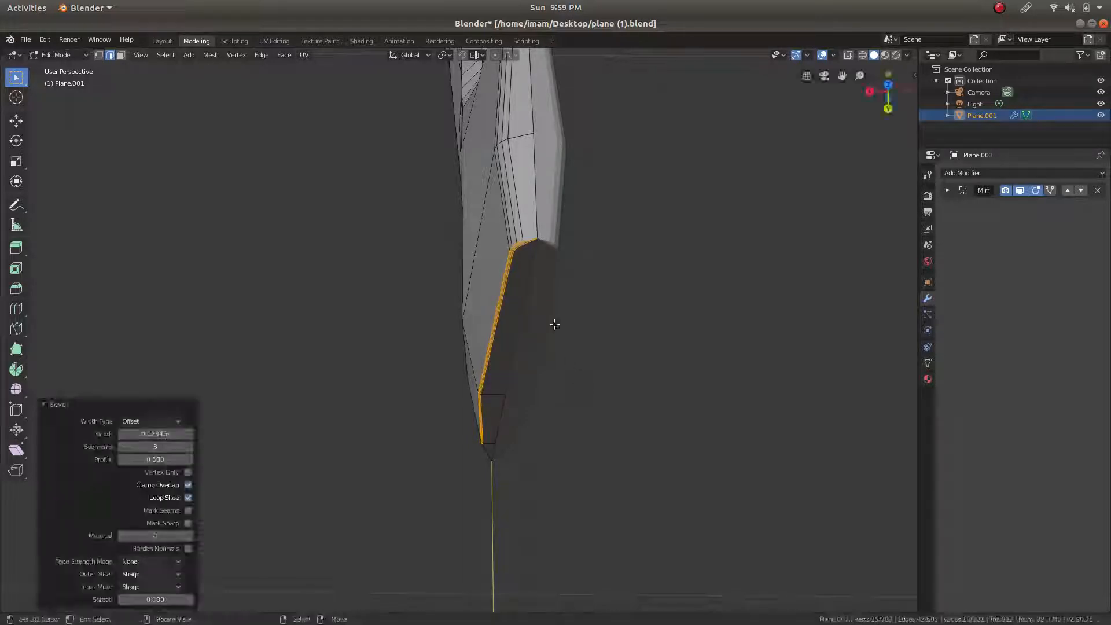
scroll(563, 226, "up", 3)
middle_click_drag(562, 227, 623, 193)
middle_click_drag(592, 125, 528, 242, "shift")
scroll(528, 242, "up", 2)
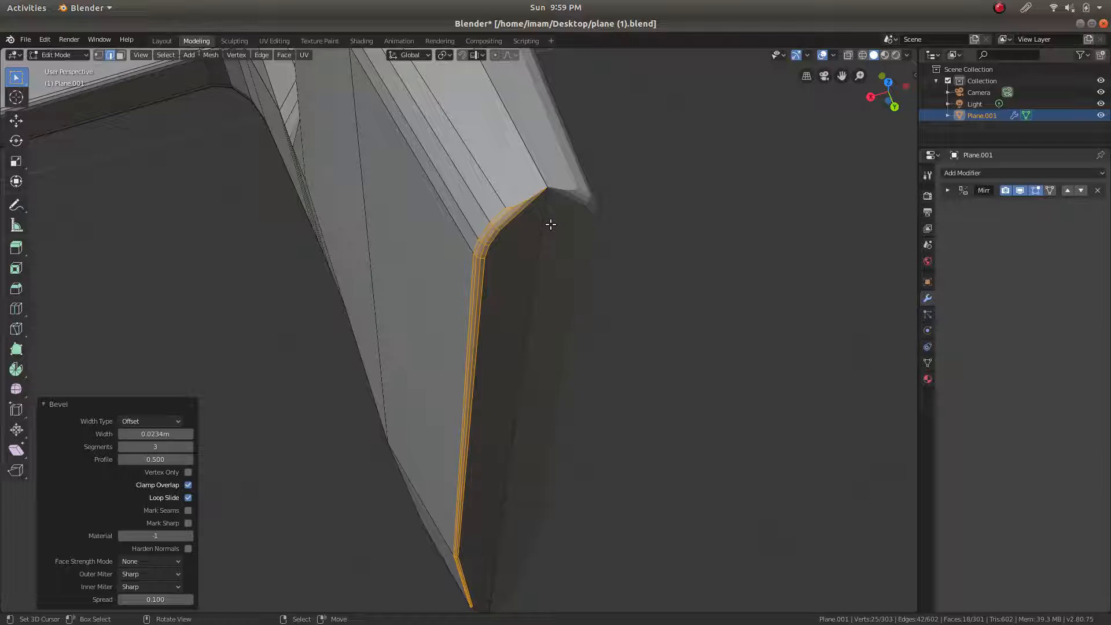
left_click(99, 55)
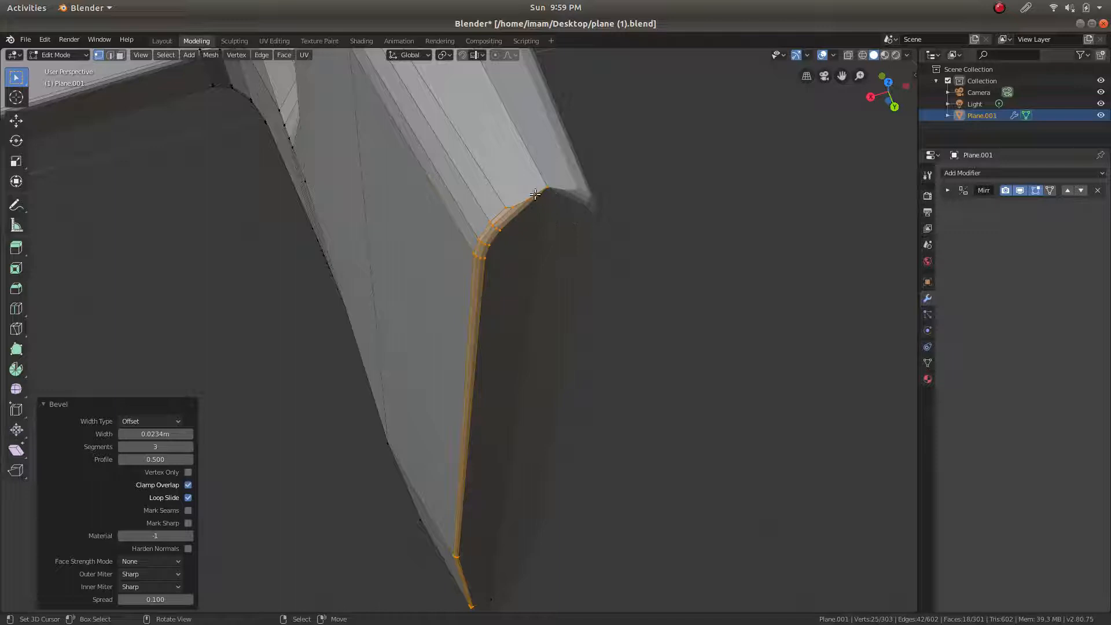
Dissolve the stray vertex just below the lower end of the fin's rear edge bevel
middle_click_drag(538, 316, 444, 341)
scroll(445, 342, "up", 3)
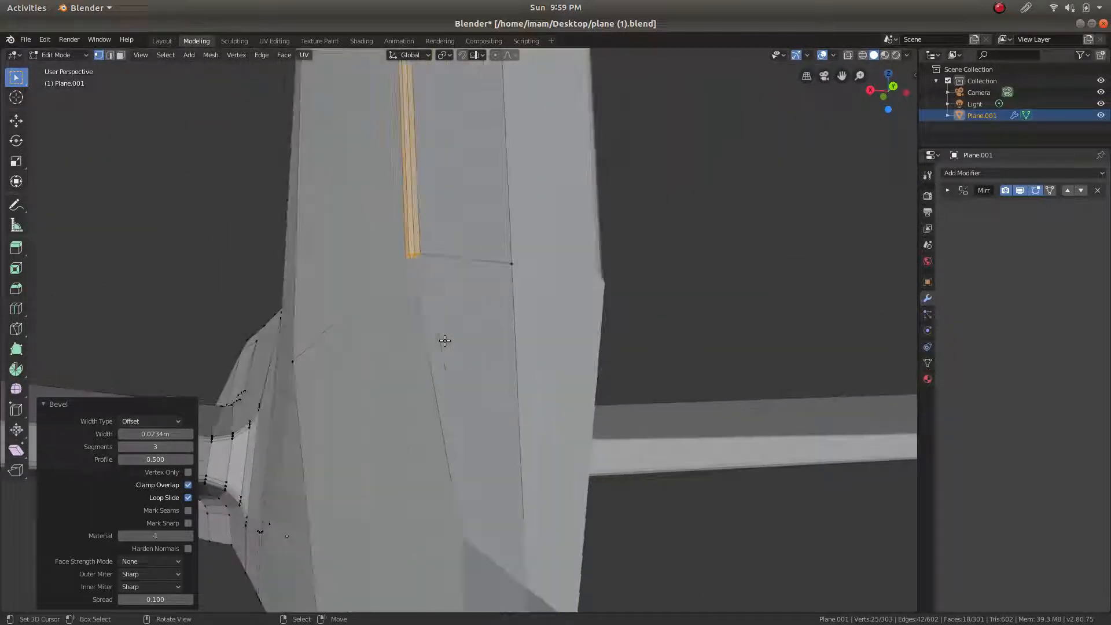
left_click(414, 270)
key("x")
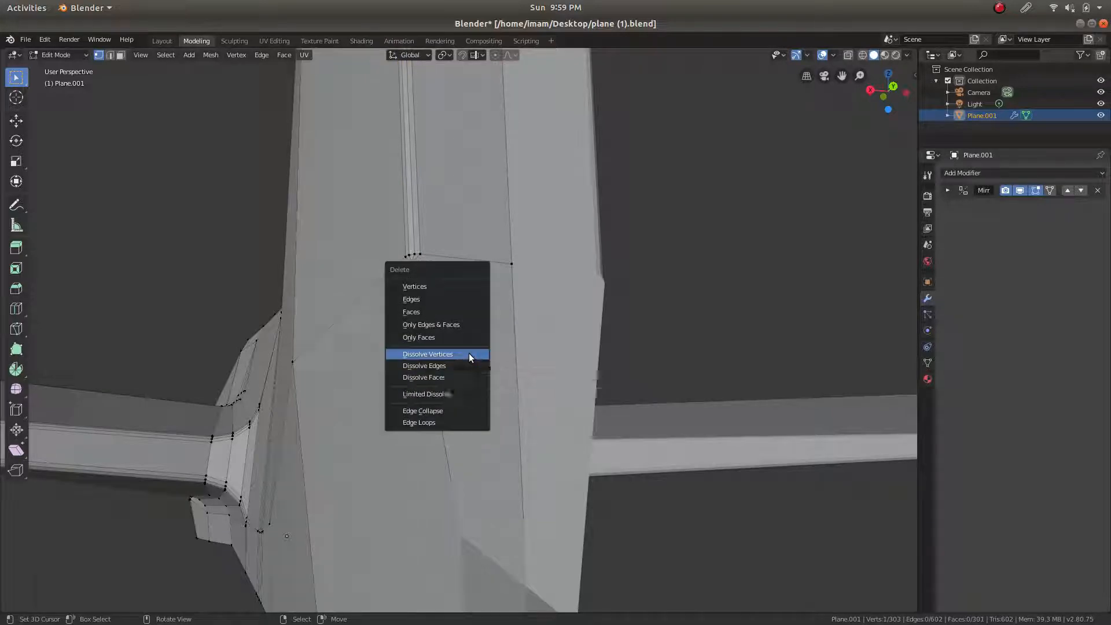
left_click(469, 355)
Connect each lower end vertex of the fin's rear edge bevel to the vertex at the fin's bottom tip
left_click(402, 261)
scroll(484, 359, "down", 4)
left_click(474, 447, "shift")
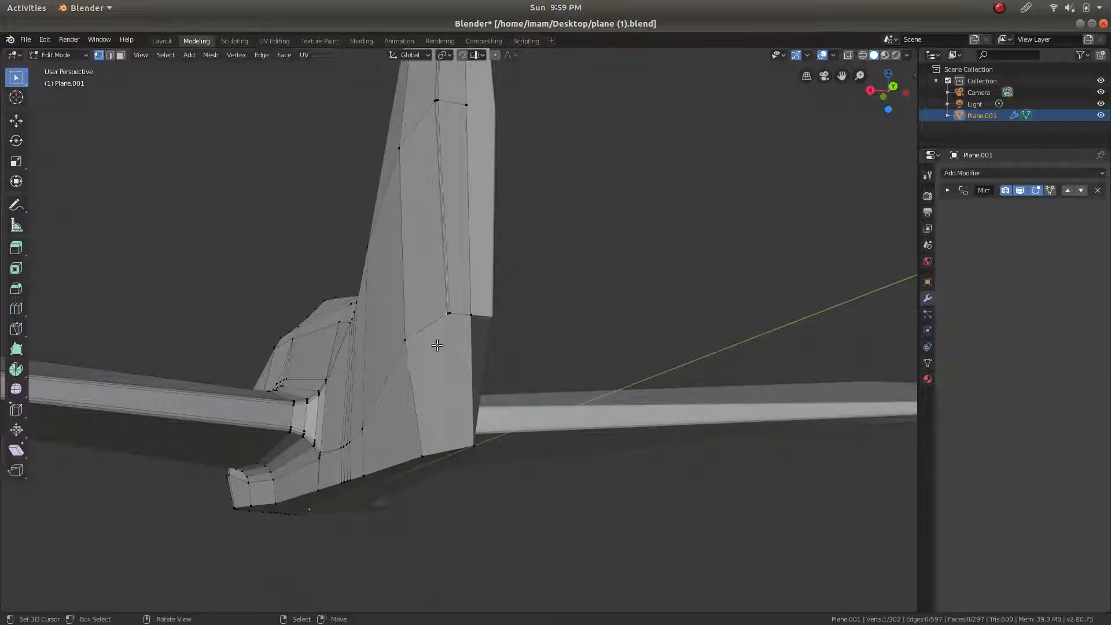
left_click(479, 440, "shift")
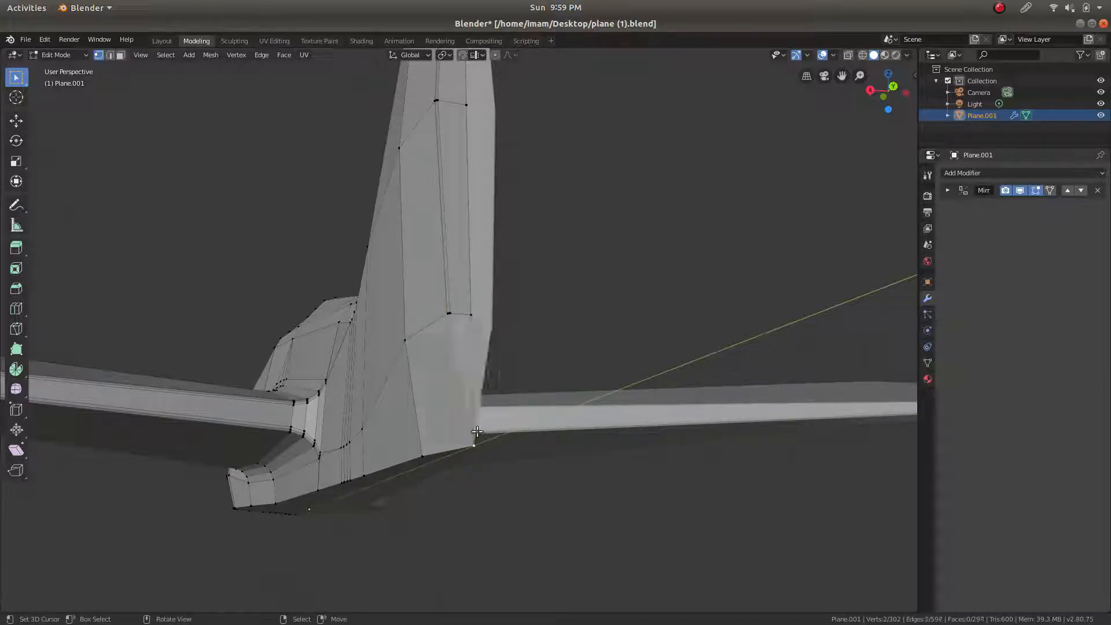
scroll(463, 327, "up", 2)
right_click(448, 302)
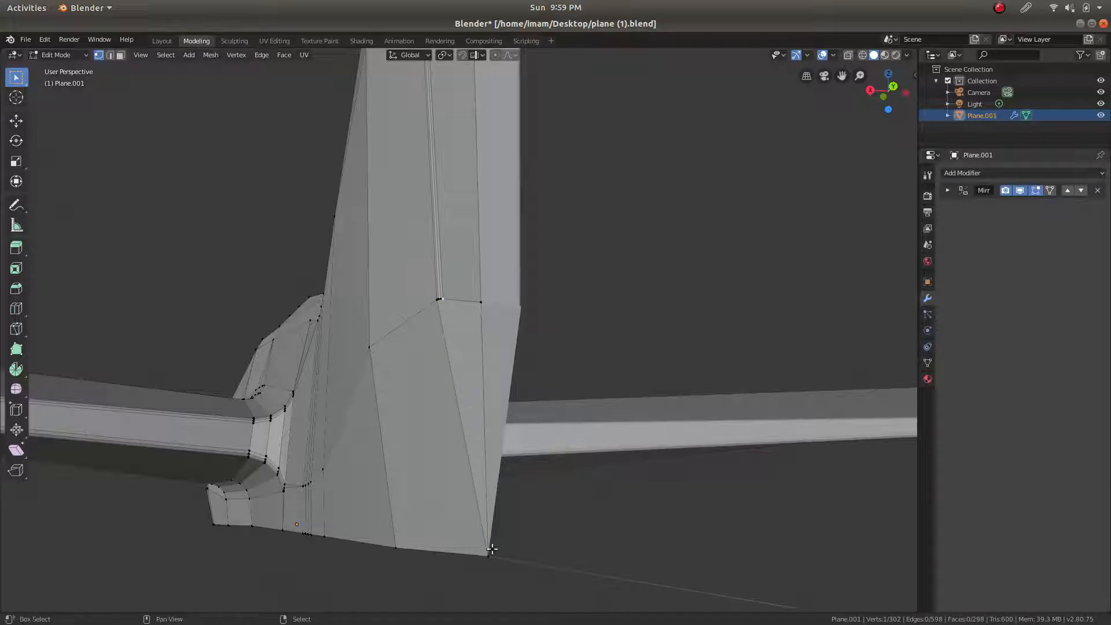
key("j")
scroll(440, 299, "up", 4)
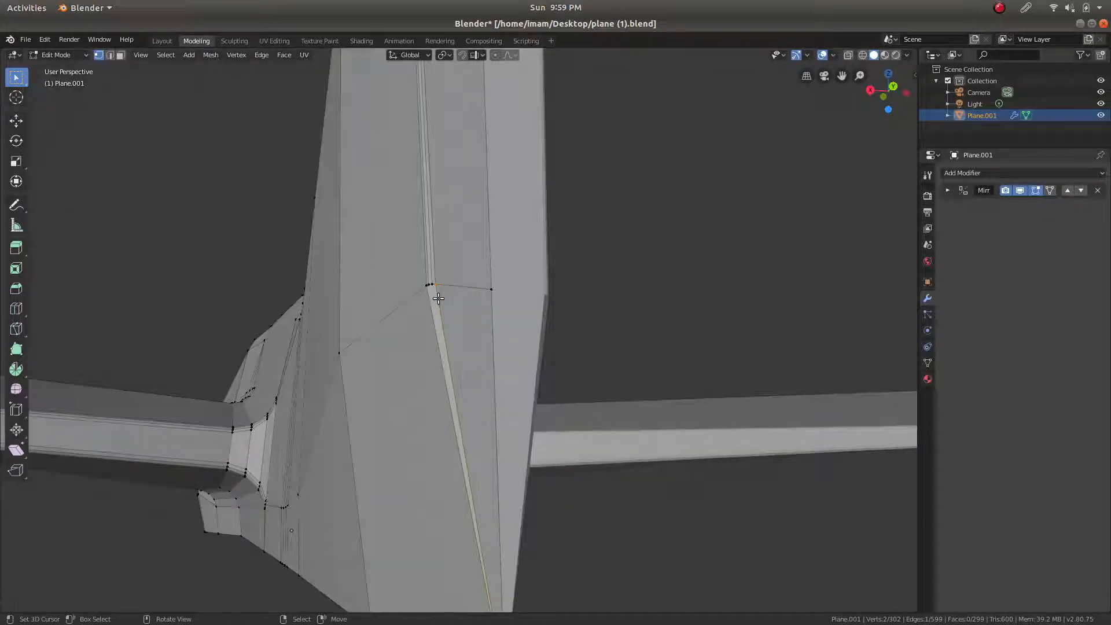
scroll(457, 297, "down", 3)
scroll(500, 487, "down", 1)
left_click(487, 556, "shift")
scroll(442, 299, "up", 1)
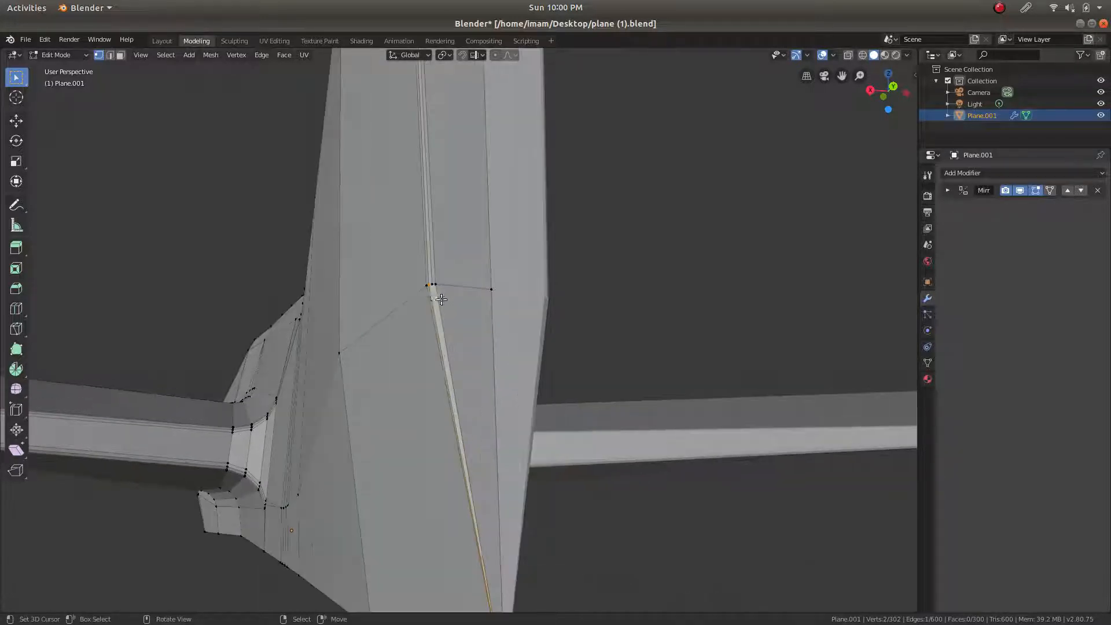
scroll(475, 527, "down", 1)
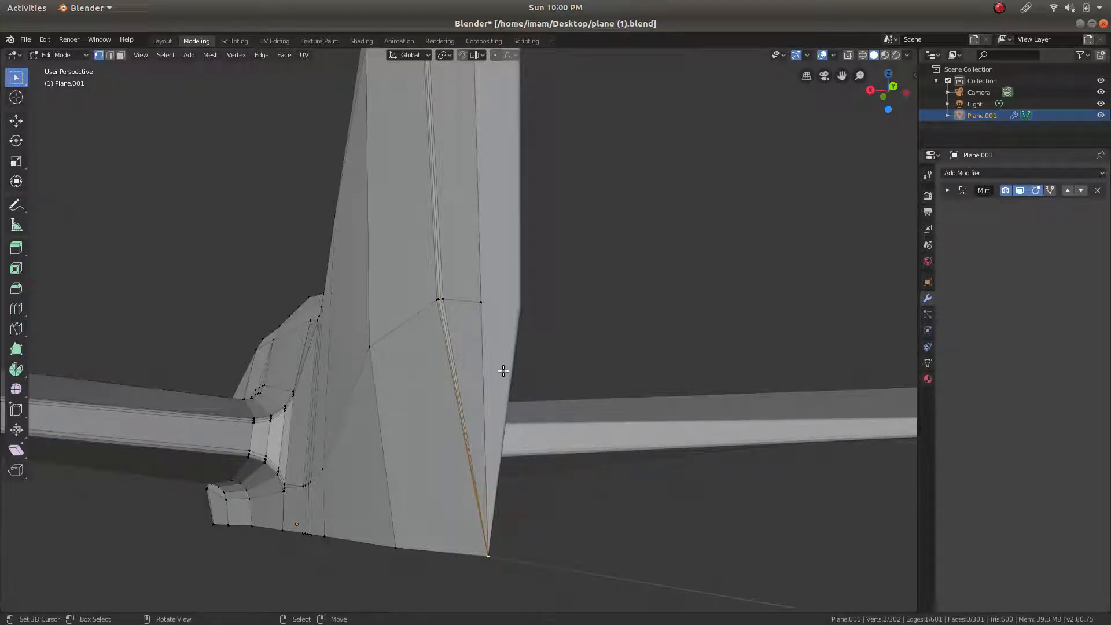
Examine the fin's shading along the rear edge and around the top corner, alternating between Object Mode and Edit Mode
key("Tab")
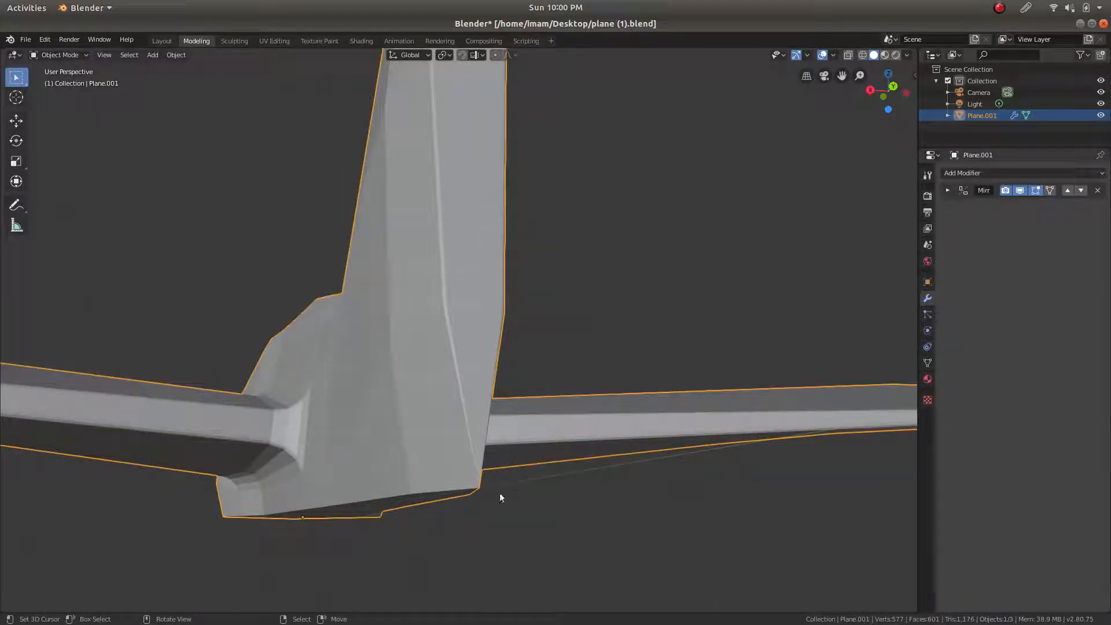
middle_click_drag(491, 418, 567, 350)
key("Tab")
scroll(565, 308, "up", 3)
scroll(565, 309, "down", 2)
middle_click_drag(544, 321, 543, 156)
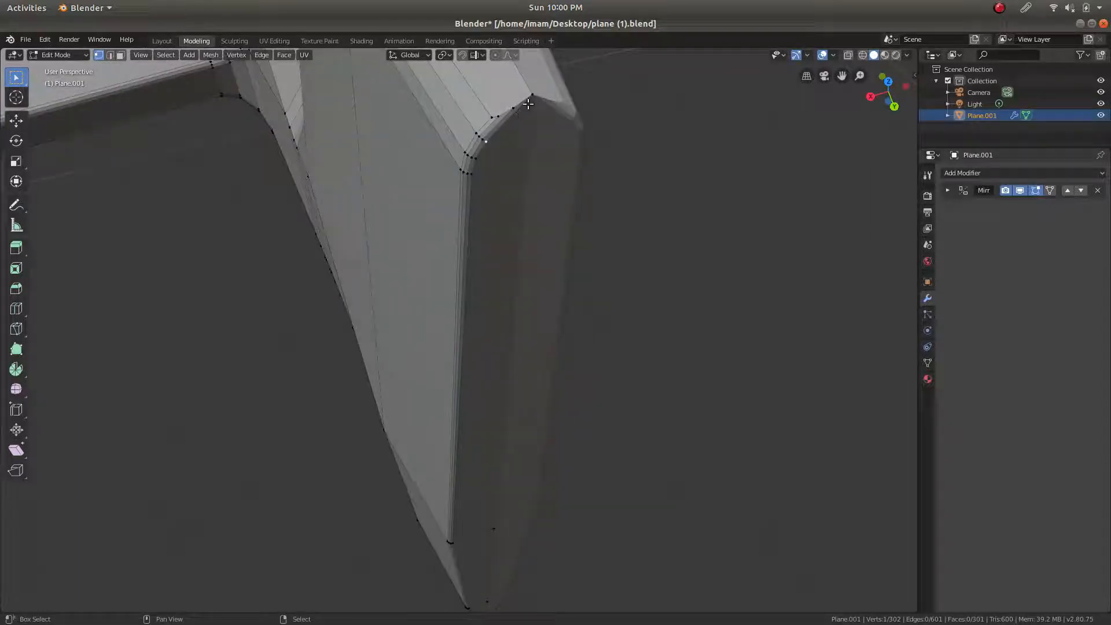
middle_click_drag(530, 126, 467, 252, "shift")
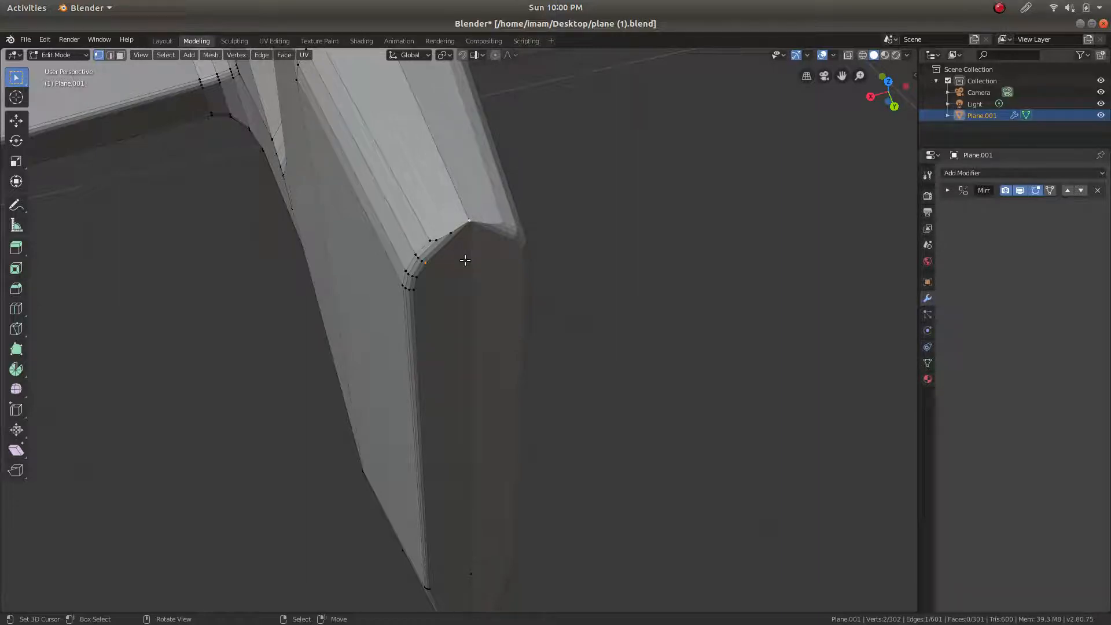
key("Tab")
middle_click_drag(465, 260, 405, 280)
key("Tab")
key("Tab")
key("Tab")
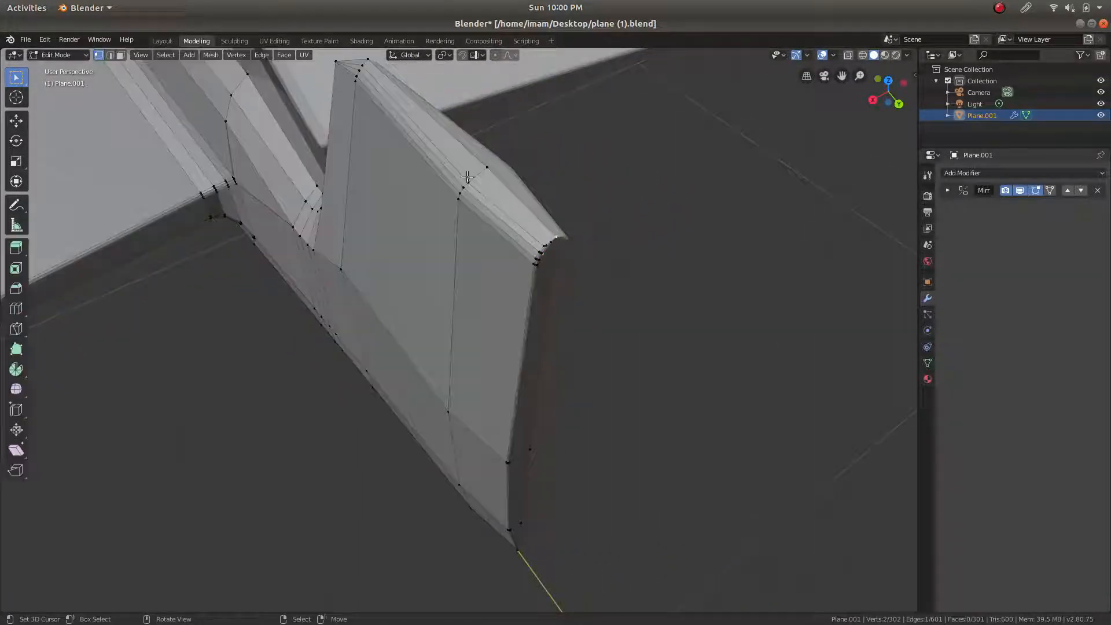
middle_click_drag(380, 111, 437, 142)
middle_click_drag(397, 267, 536, 315)
middle_click_drag(648, 294, 512, 346)
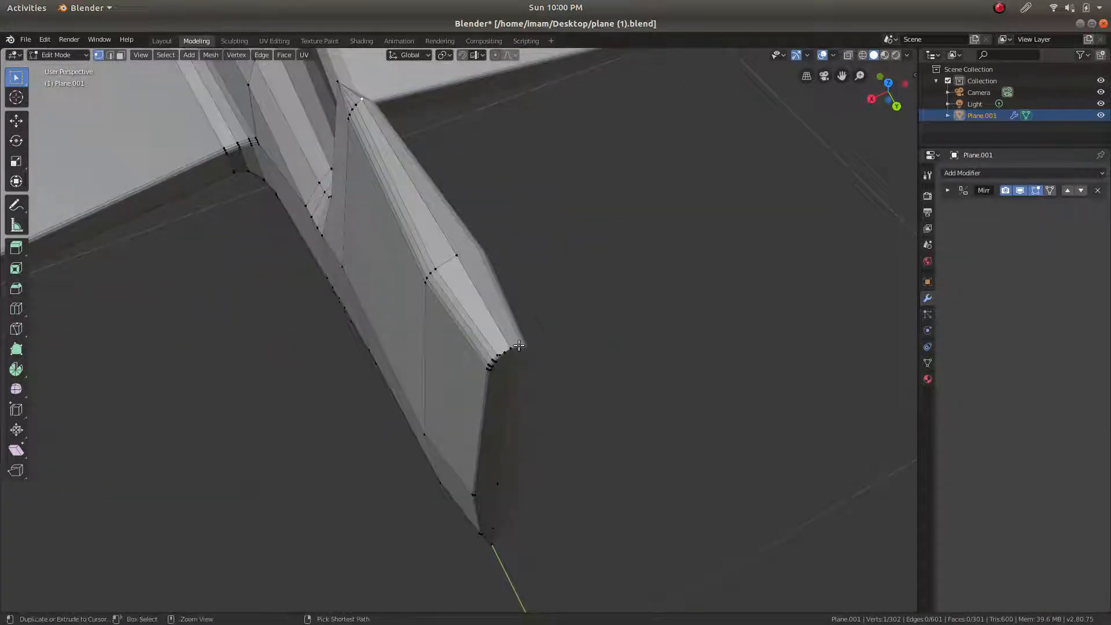
left_click(519, 346, "ctrl")
mouse_move(516, 307)
middle_mouse_down()
mouse_move(506, 298)
mouse_move(532, 315)
middle_mouse_up()
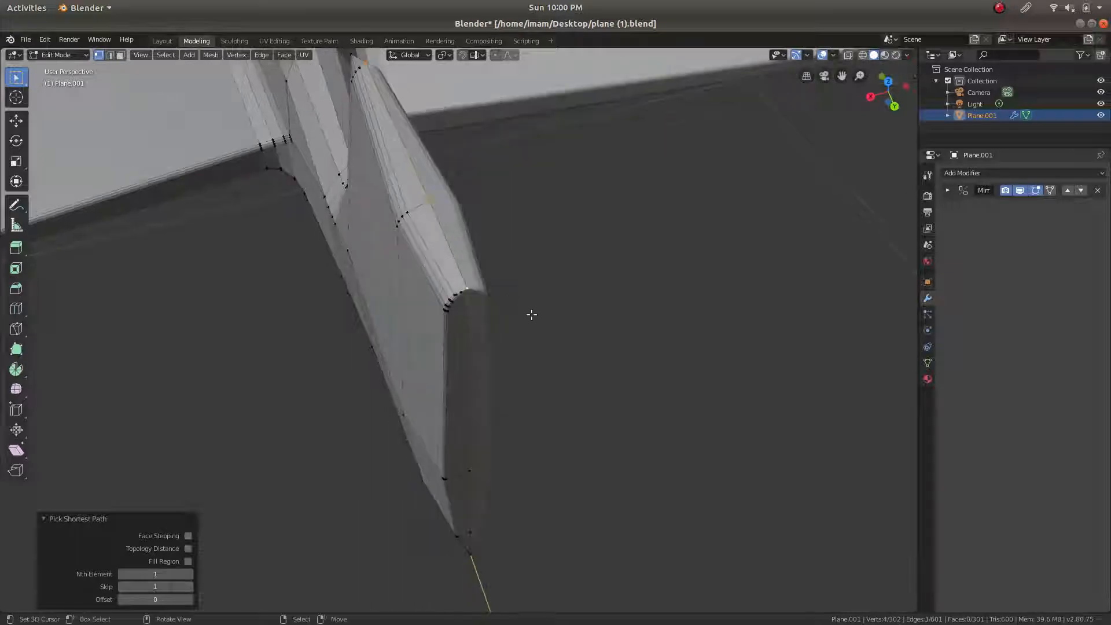
key("ctrl+b")
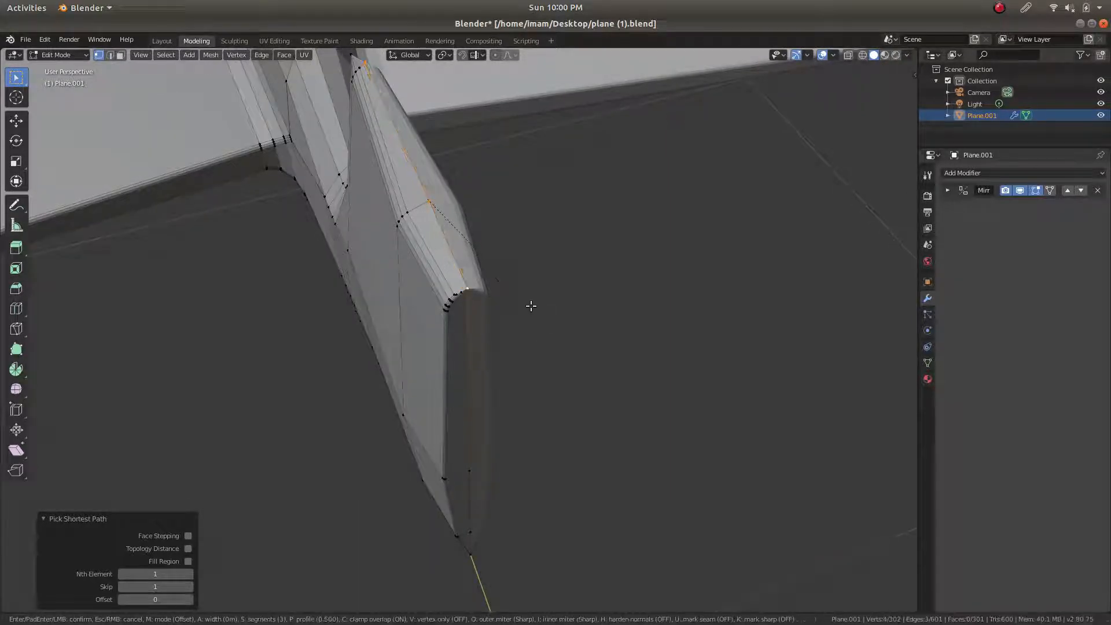
key("Escape")
Check the whole plane's shading in Object Mode and save the file
middle_click_drag(441, 272, 509, 251)
key("Tab")
middle_click_drag(415, 285, 456, 296)
scroll(465, 318, "down", 3)
scroll(468, 326, "up", 3)
middle_click_drag(544, 349, 559, 270, "shift")
key("ctrl+s")
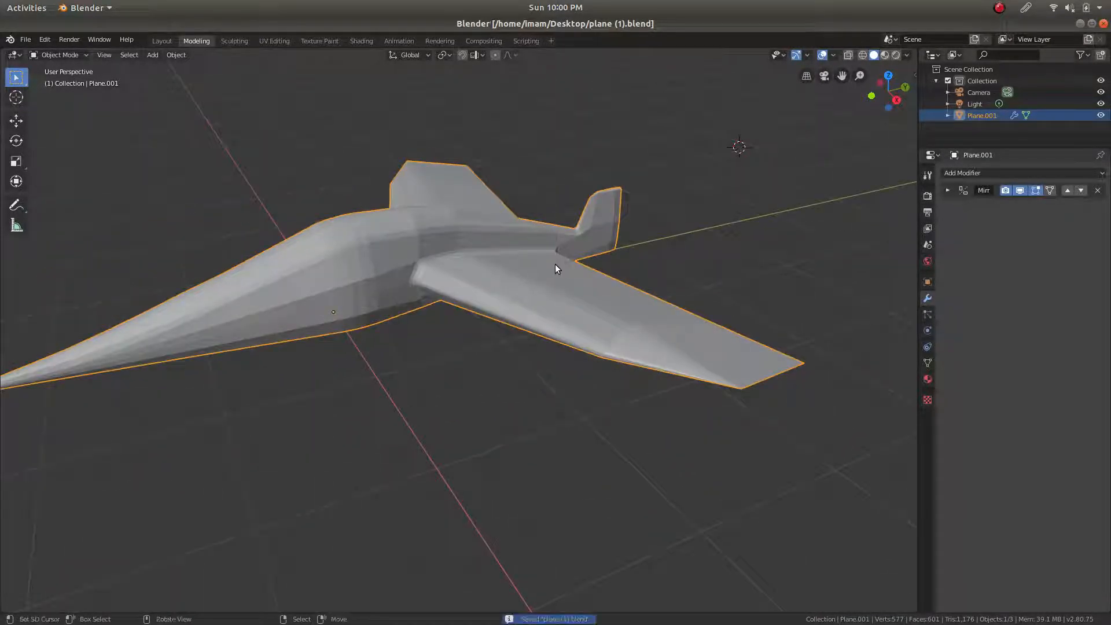
Switch to rendered shading and, in Edit Mode, select the vertex path around the wing's leading edge at the mid-span kink, from underside to upper surface
left_click(897, 55)
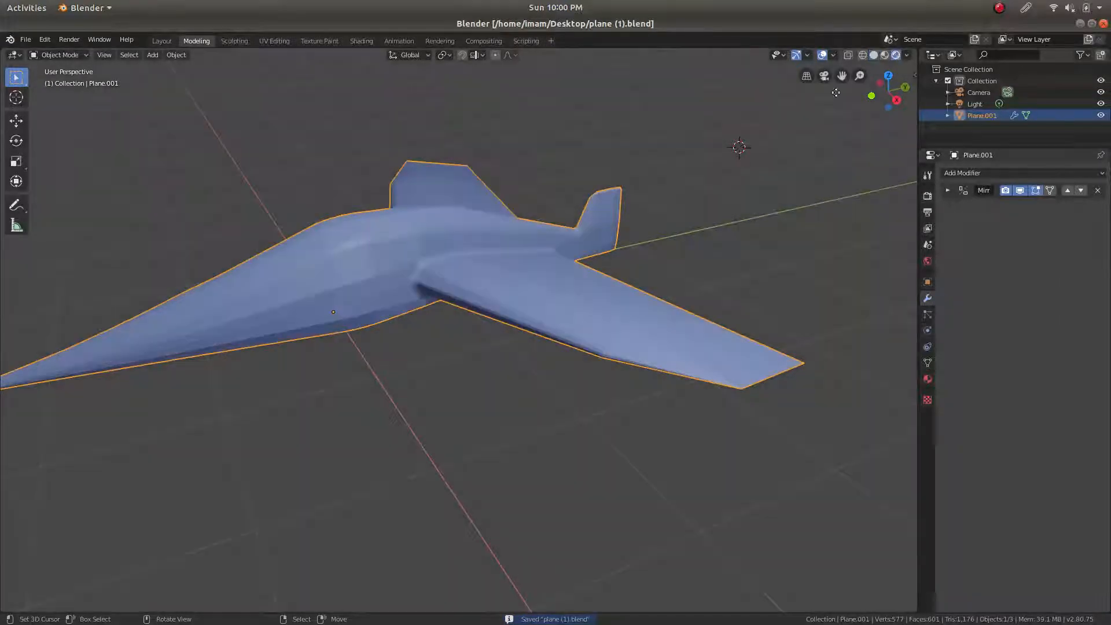
middle_click_drag(421, 269, 493, 396)
key("Tab")
key("KP_Decimal")
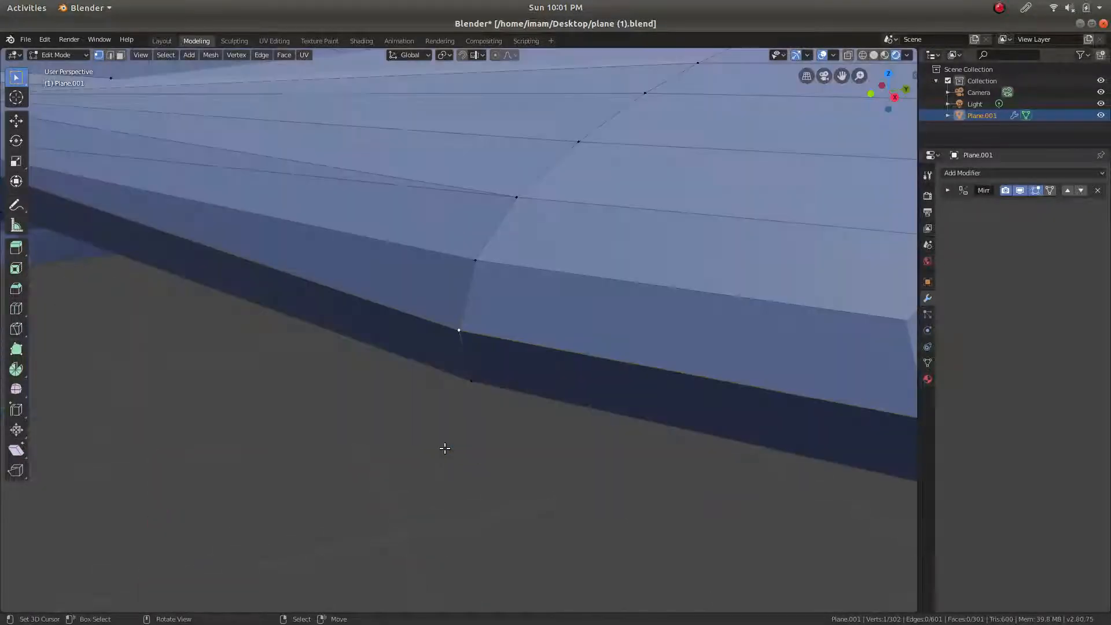
middle_click_drag(544, 392, 485, 326)
middle_click_drag(541, 260, 540, 260)
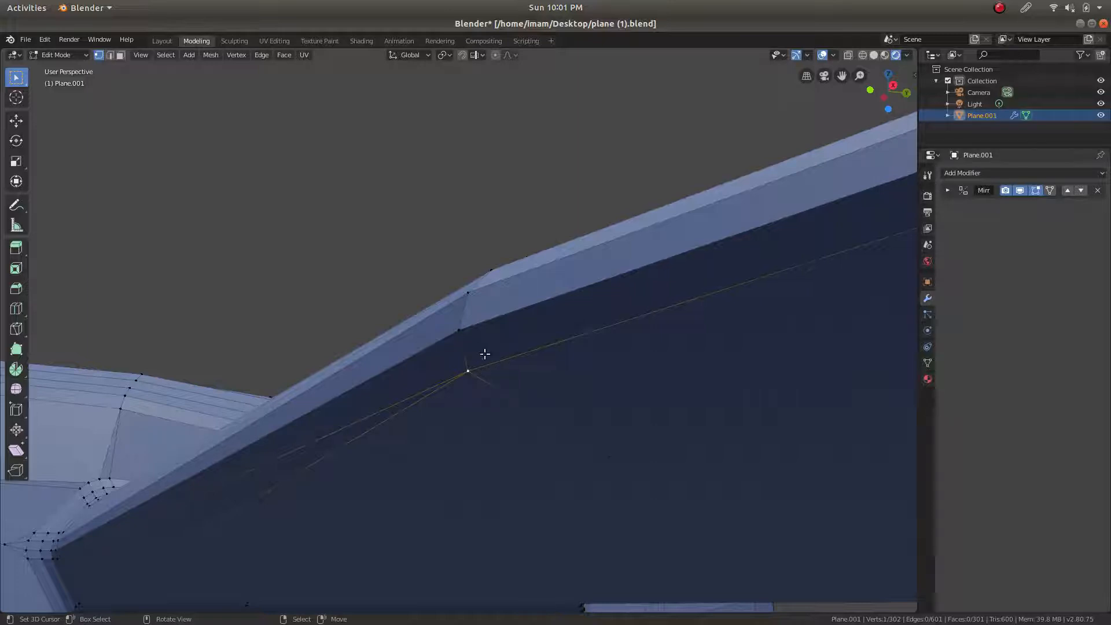
middle_click_drag(563, 285, 112, 307)
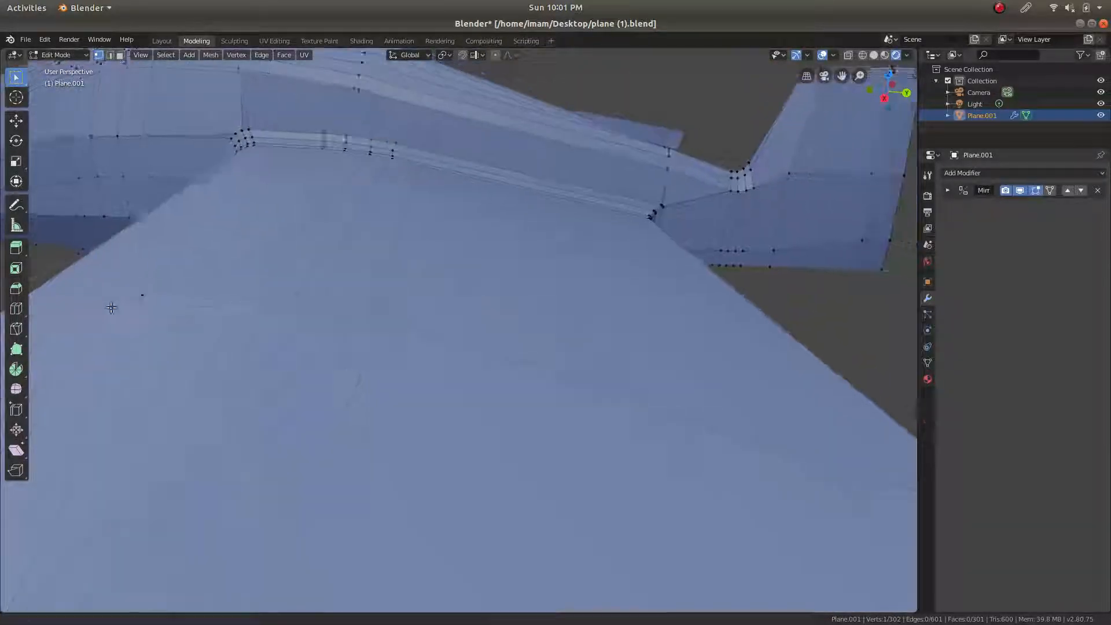
scroll(568, 402, "down", 2)
middle_click_drag(595, 390, 469, 367)
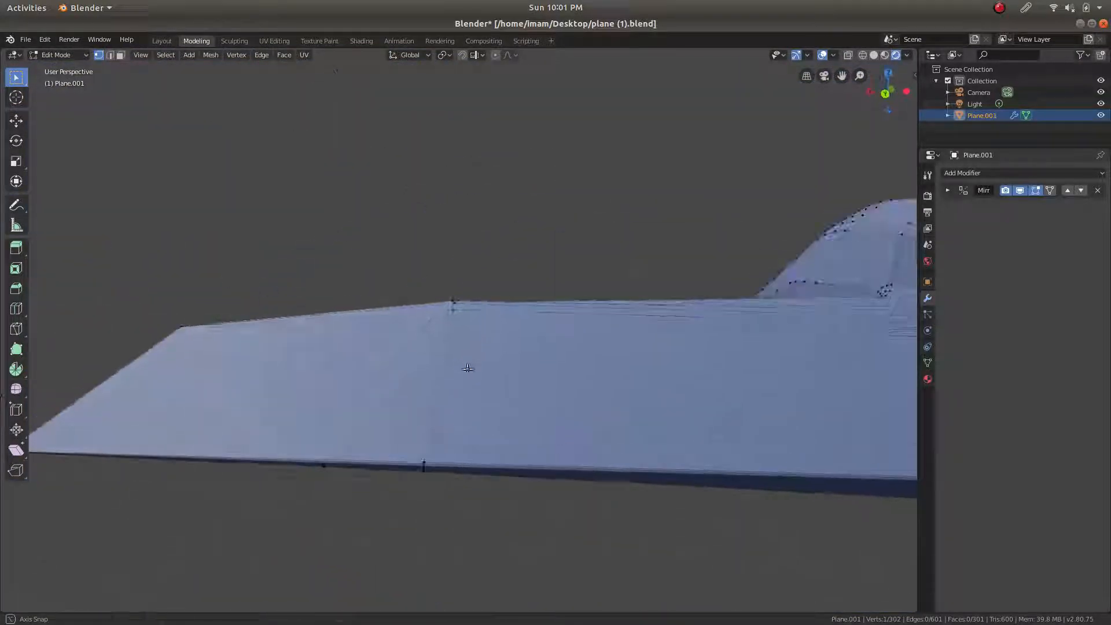
scroll(459, 471, "up", 2)
middle_click_drag(440, 480, 447, 422)
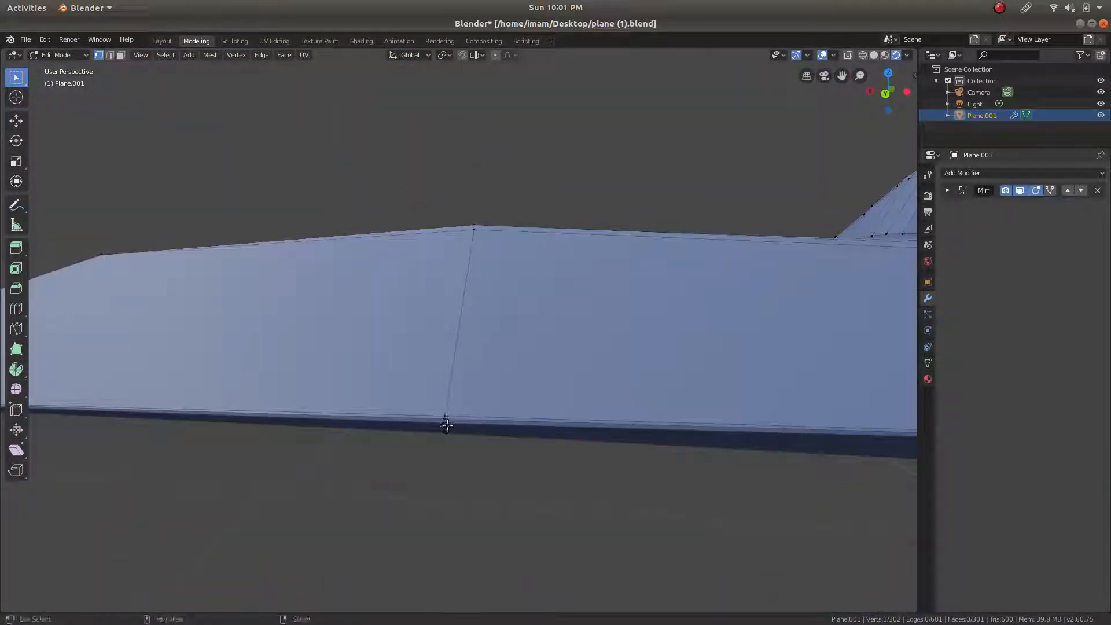
left_click(476, 236, "ctrl")
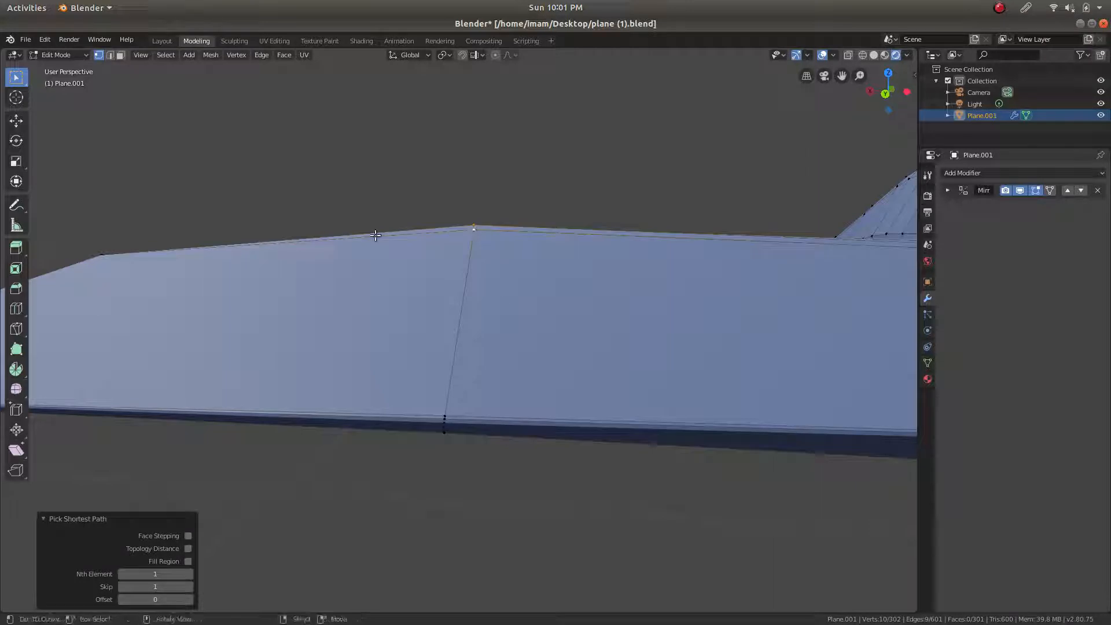
Bevel the selected path at the wing's mid-span kink about 0.284 m wide with 3 segments and check the result
middle_click_drag(376, 237, 398, 292)
scroll(503, 342, "up", 3)
scroll(503, 342, "down", 5)
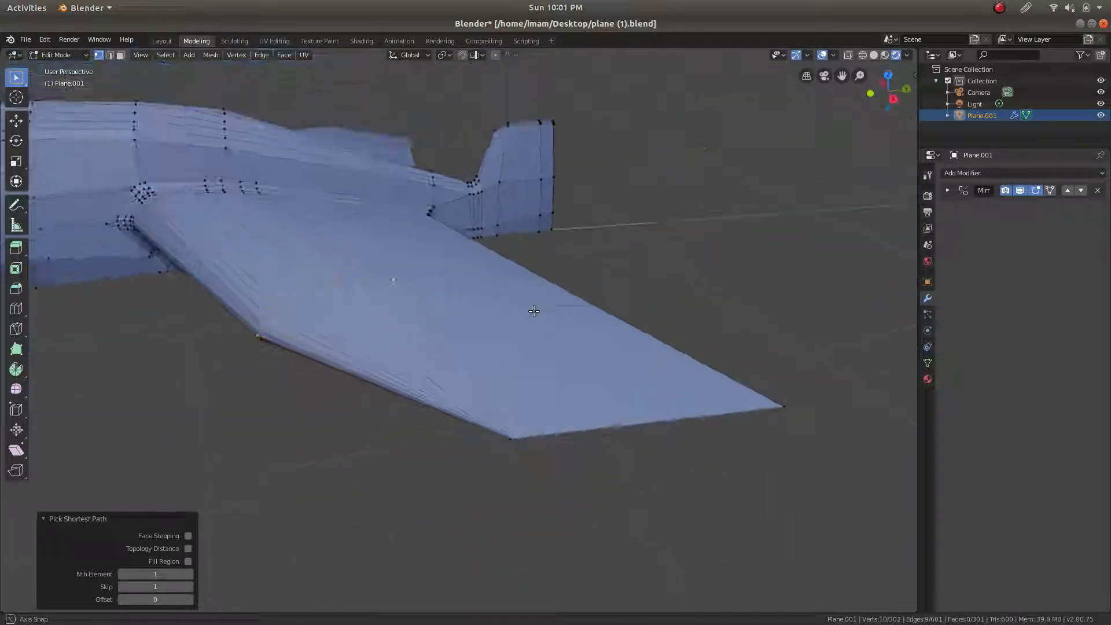
key("ctrl+b")
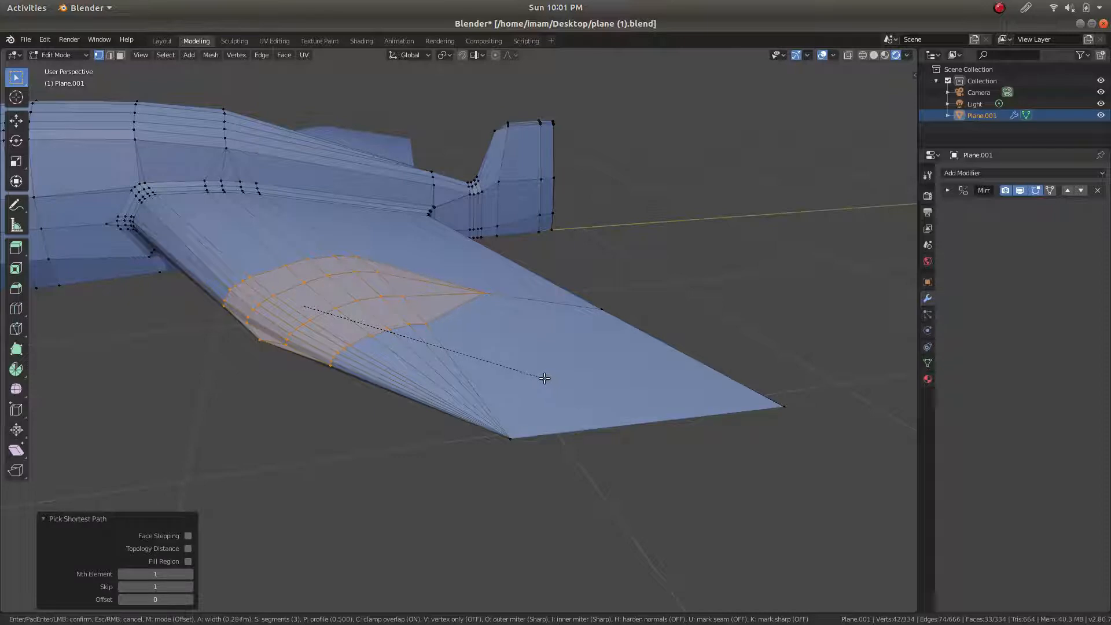
left_click(543, 378)
middle_click_drag(362, 300, 392, 298)
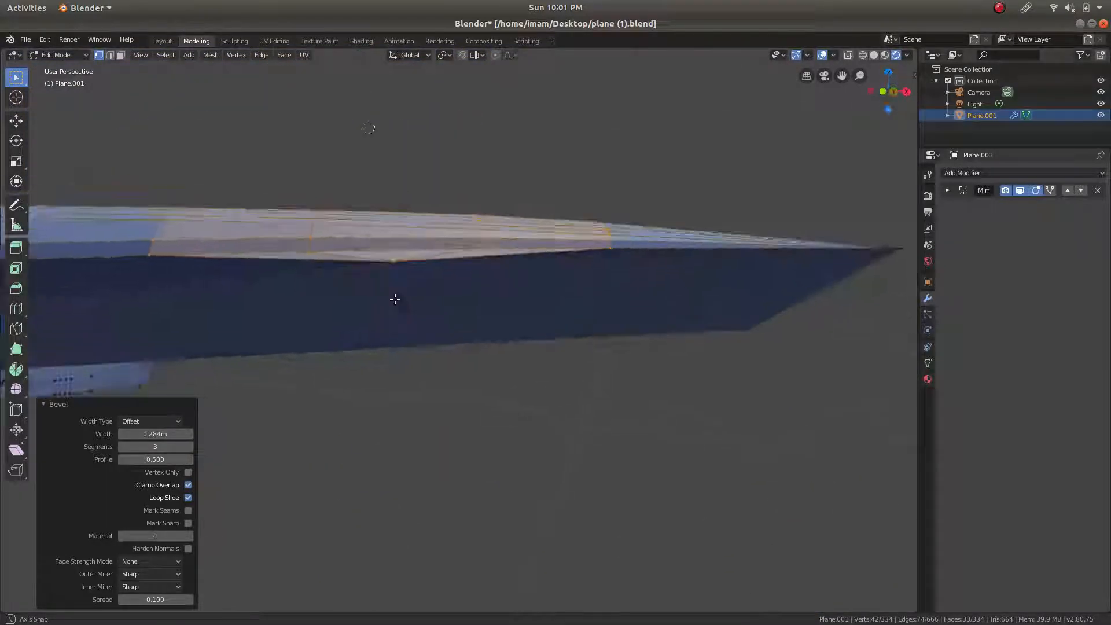
key("Tab")
key("Tab")
Dissolve the two leftover vertices beneath the wing's leading edge beside the new bevel
left_click(381, 274)
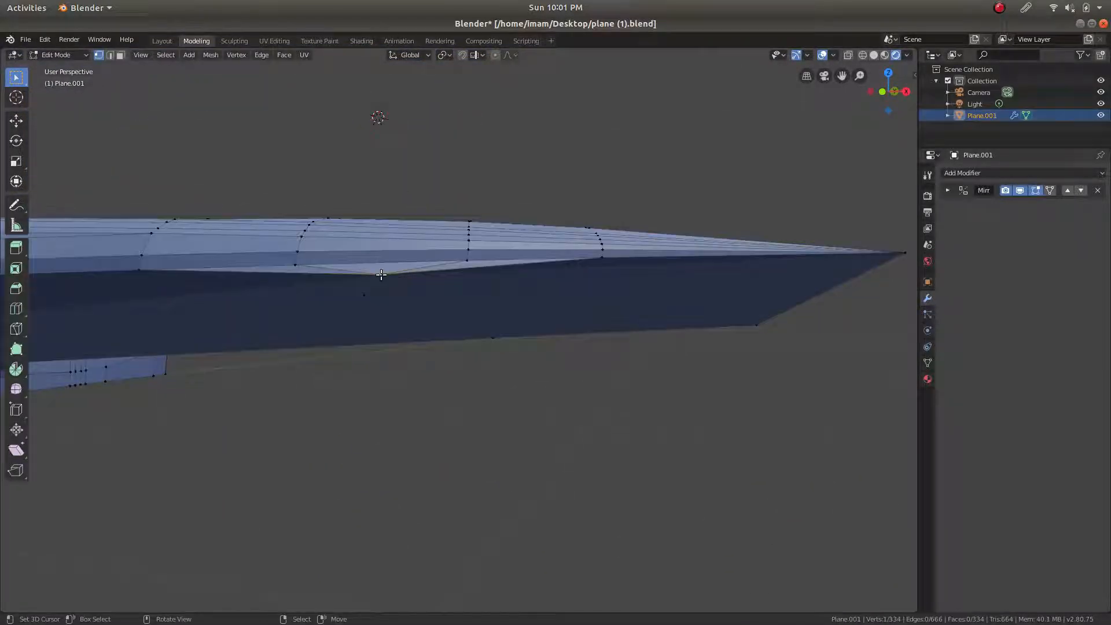
key("x")
left_click(419, 295)
middle_click_drag(413, 270, 400, 214)
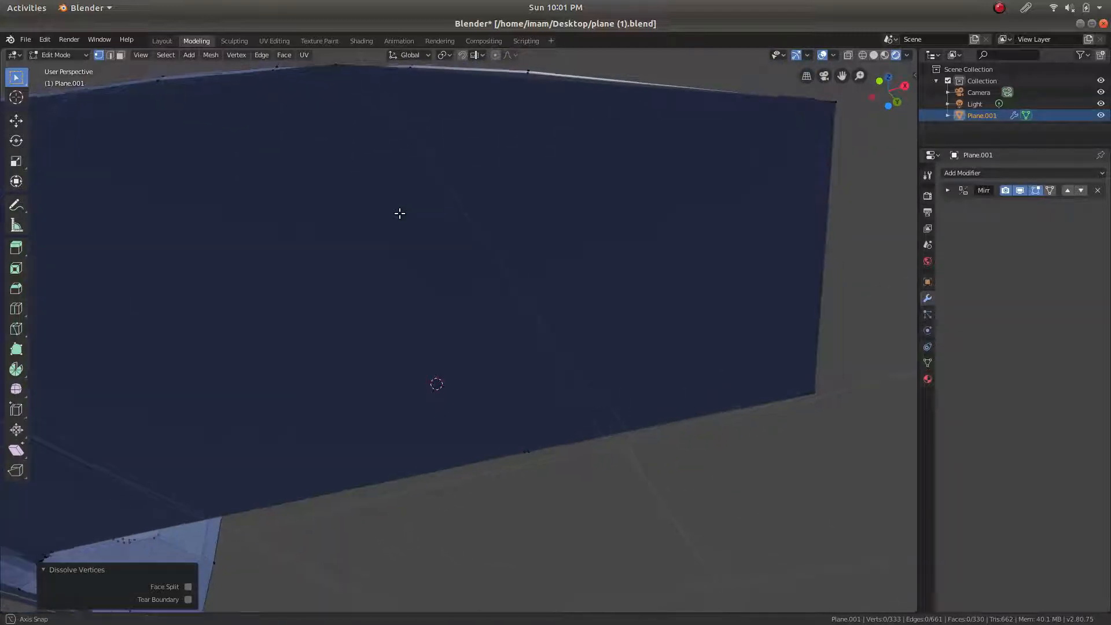
left_click(329, 72)
middle_click_drag(367, 90, 404, 140)
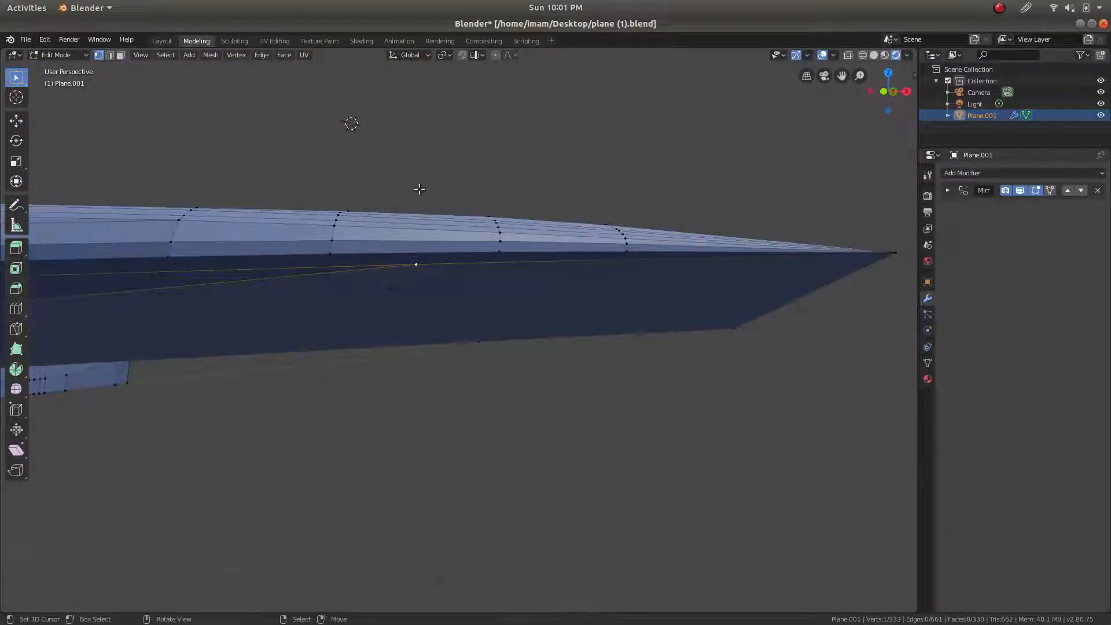
key("ctrl+x")
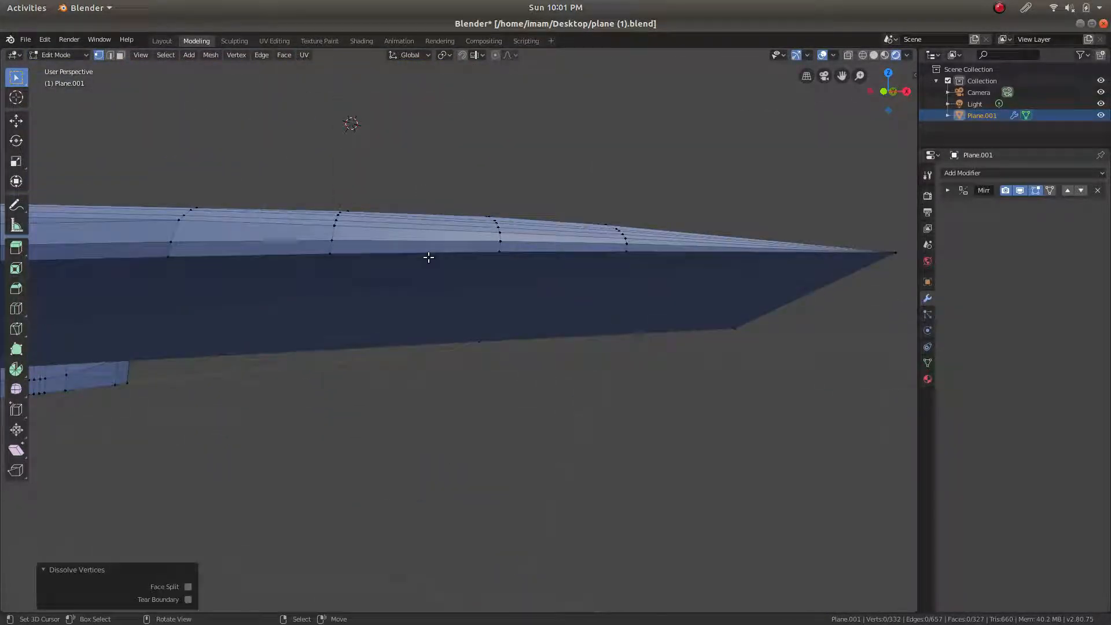
Connect the inner vertex on the wing's underside to the neighbouring bevel vertices on the leading edge
middle_click_drag(428, 258, 419, 218)
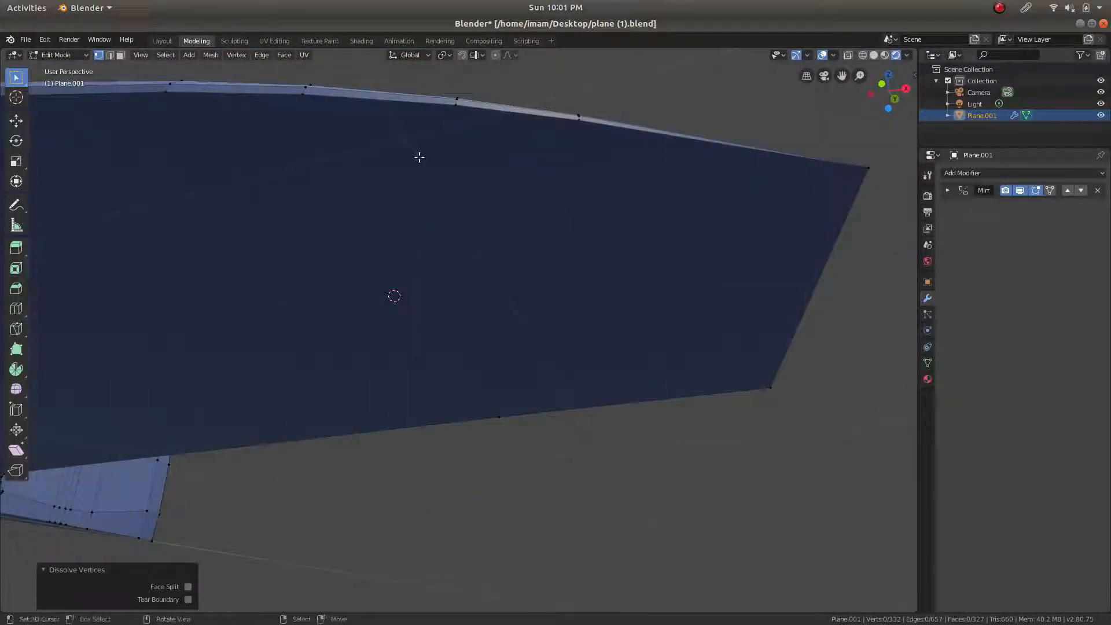
scroll(419, 156, "down", 2)
left_click(403, 229)
left_click(369, 199, "shift")
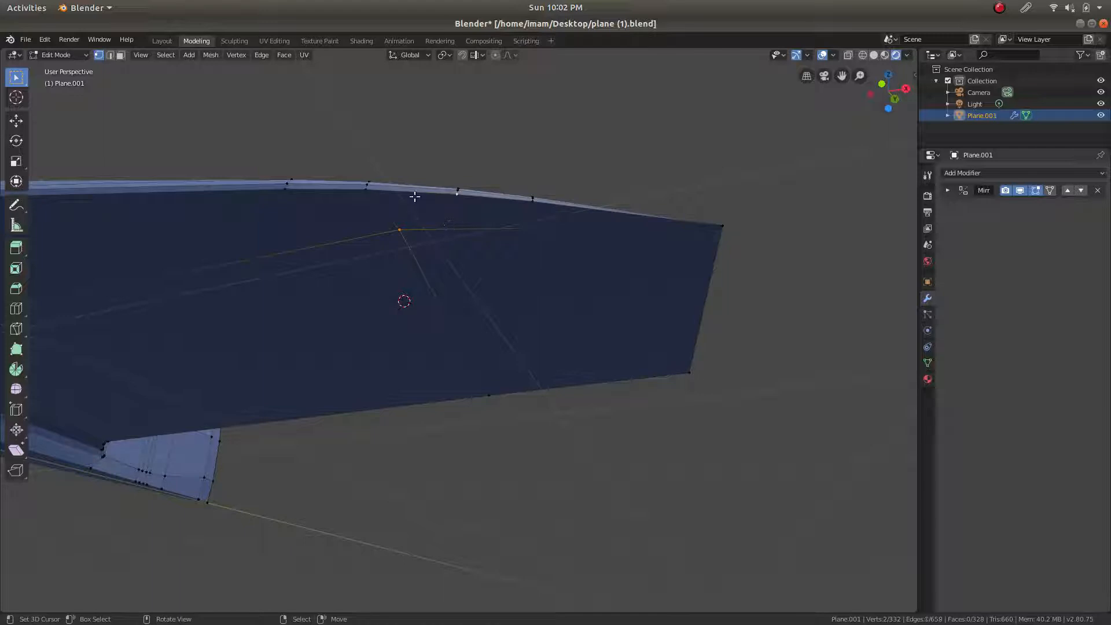
Return the viewport to solid shading and check the beveled wing from the top view and in Object Mode
left_click(874, 55)
mouse_move(417, 272)
middle_mouse_down()
mouse_move(372, 343)
mouse_move(390, 328)
middle_mouse_up()
key("KP_7")
scroll(378, 328, "down", 4)
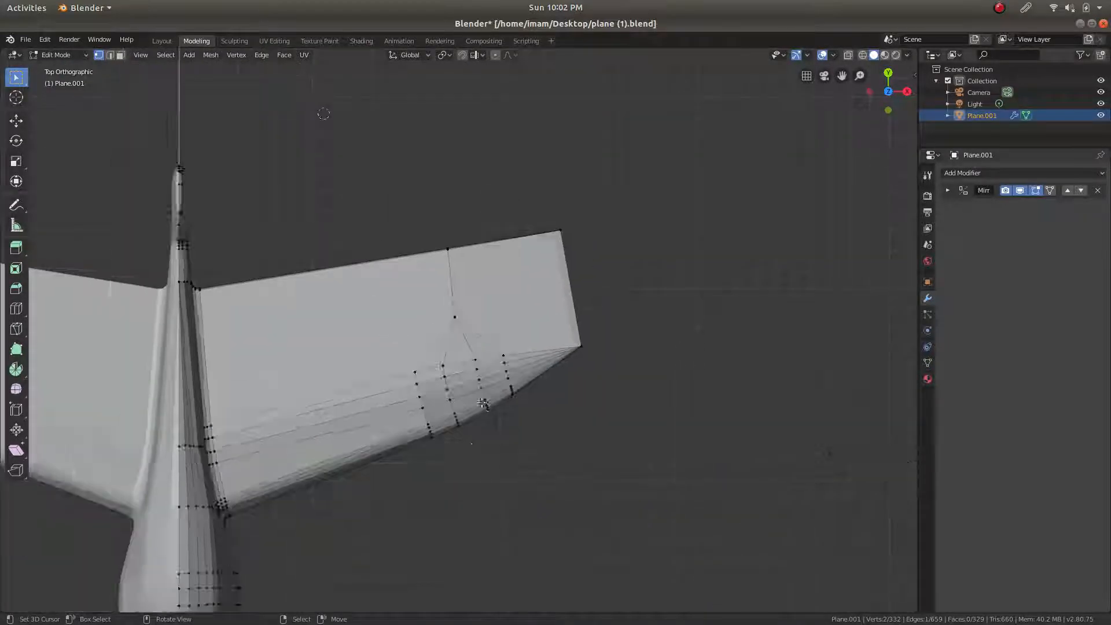
key("Tab")
scroll(436, 411, "up", 2)
middle_click_drag(437, 413, 353, 384)
scroll(403, 317, "down", 3)
scroll(421, 298, "up", 4)
In Edit Mode, dissolve the lone vertex on the wing's upper surface between the bevel and the trailing edge
key("Tab")
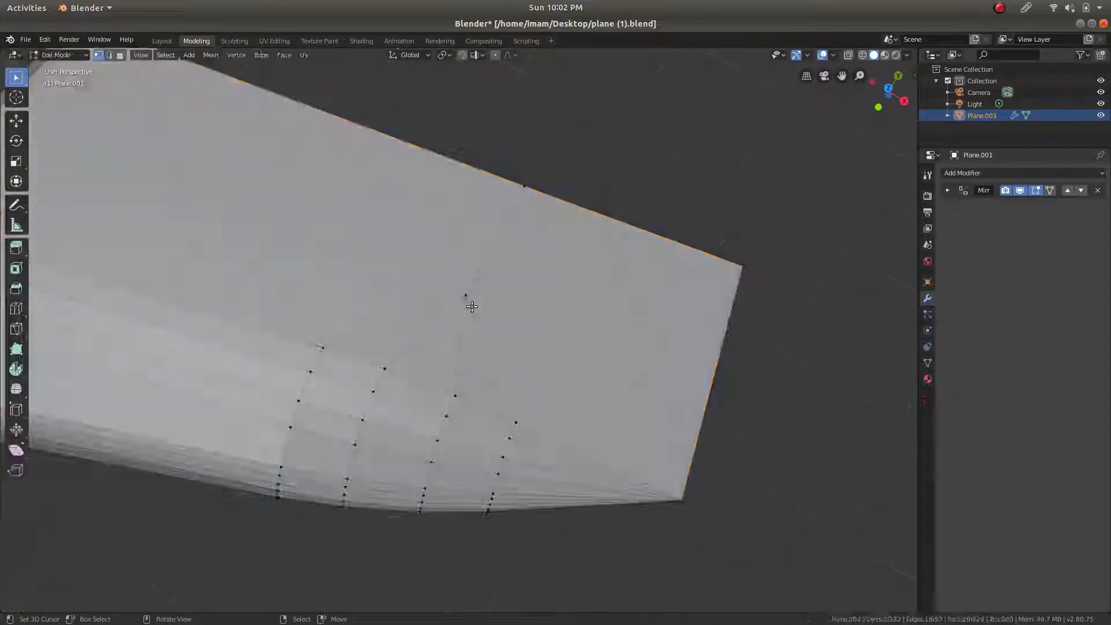
key("x")
left_click(502, 299)
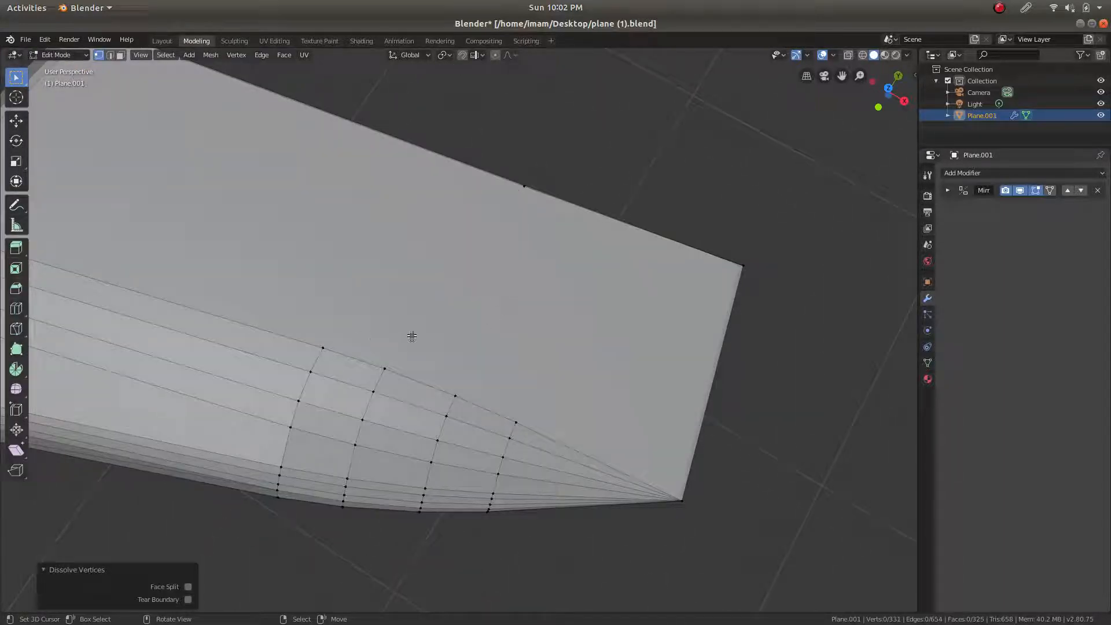
Connect the innermost bevel vertex on the wing's upper surface to the vertex partway along the trailing edge
left_click(333, 339)
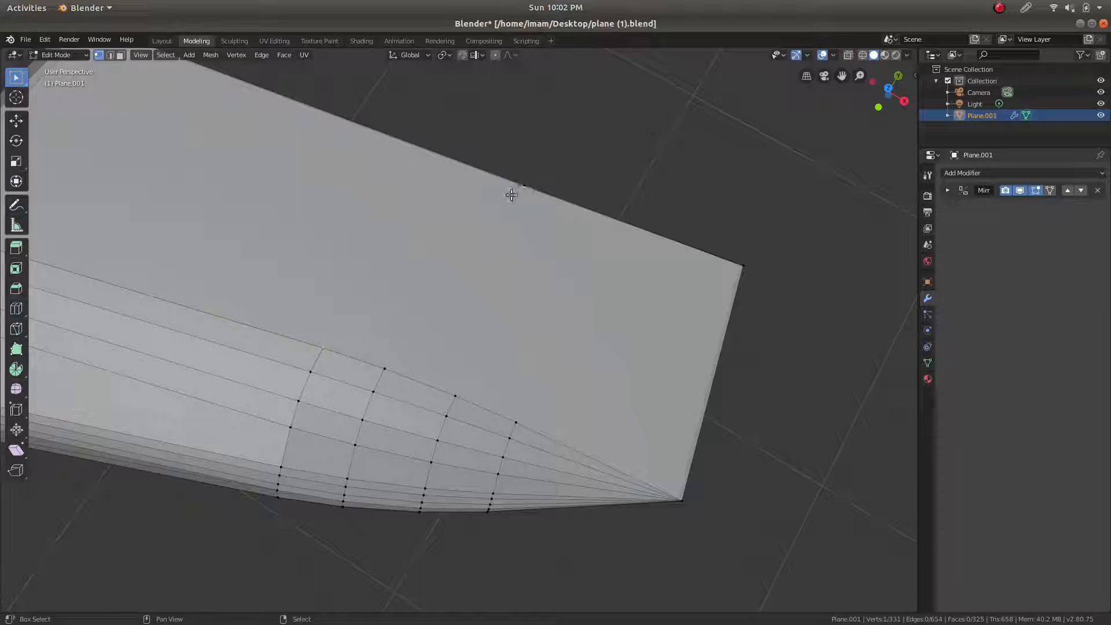
left_click(511, 195, "shift")
middle_click_drag(567, 186, 398, 99)
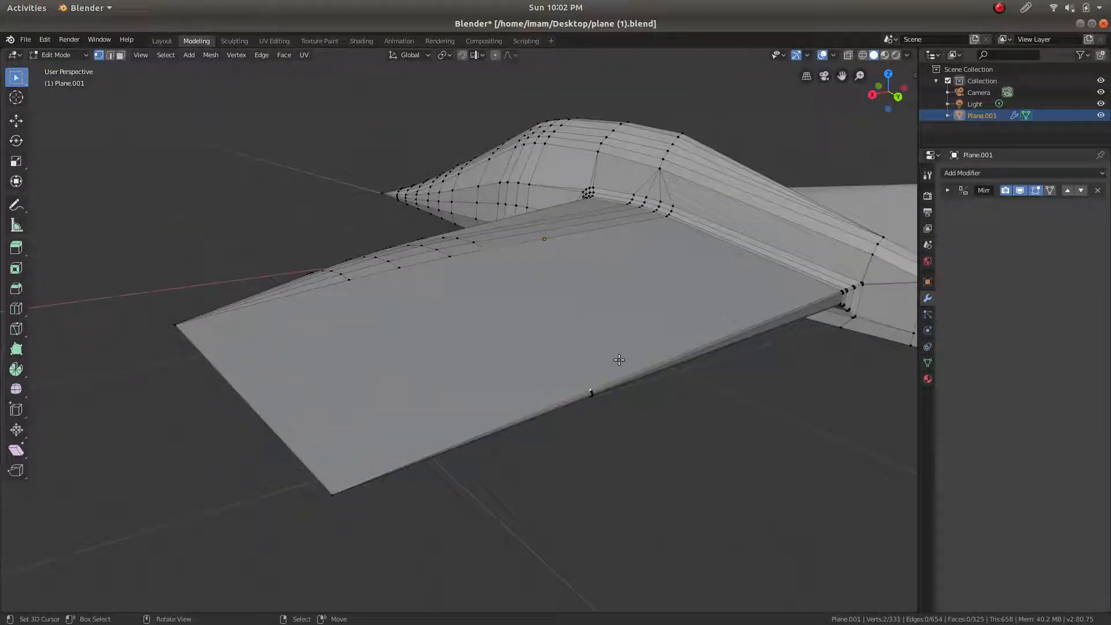
key("k")
key("Escape")
key("j")
Connect the other three bevel vertices on the wing's upper surface to the same trailing-edge vertex
middle_click_drag(503, 314, 581, 345)
right_click(401, 250)
right_click(614, 335, "shift")
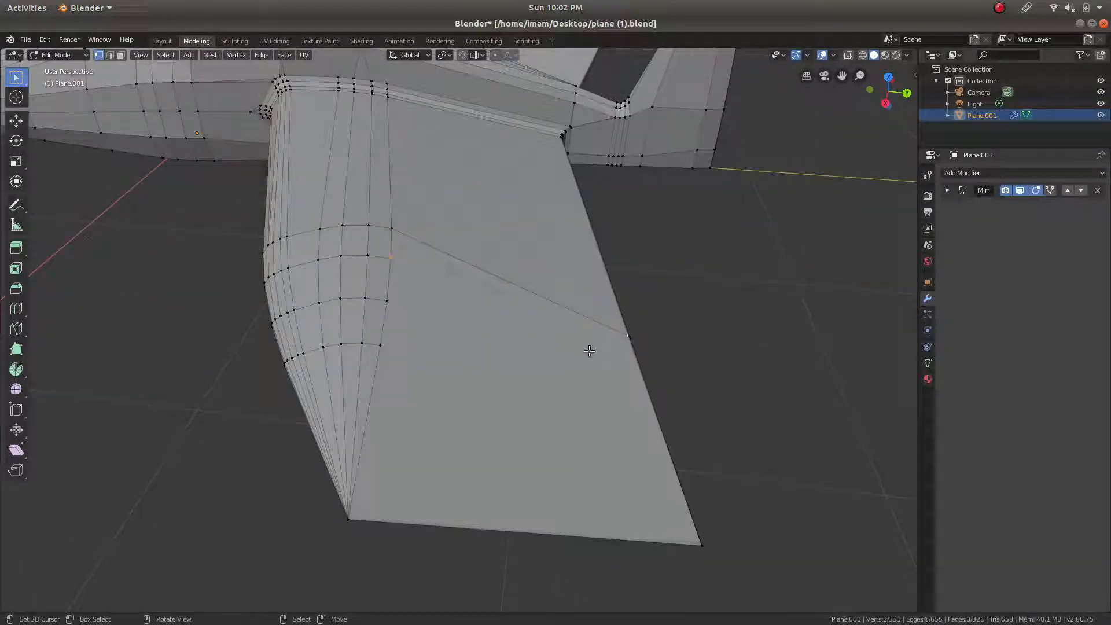
right_click(396, 296)
right_click(615, 338, "shift")
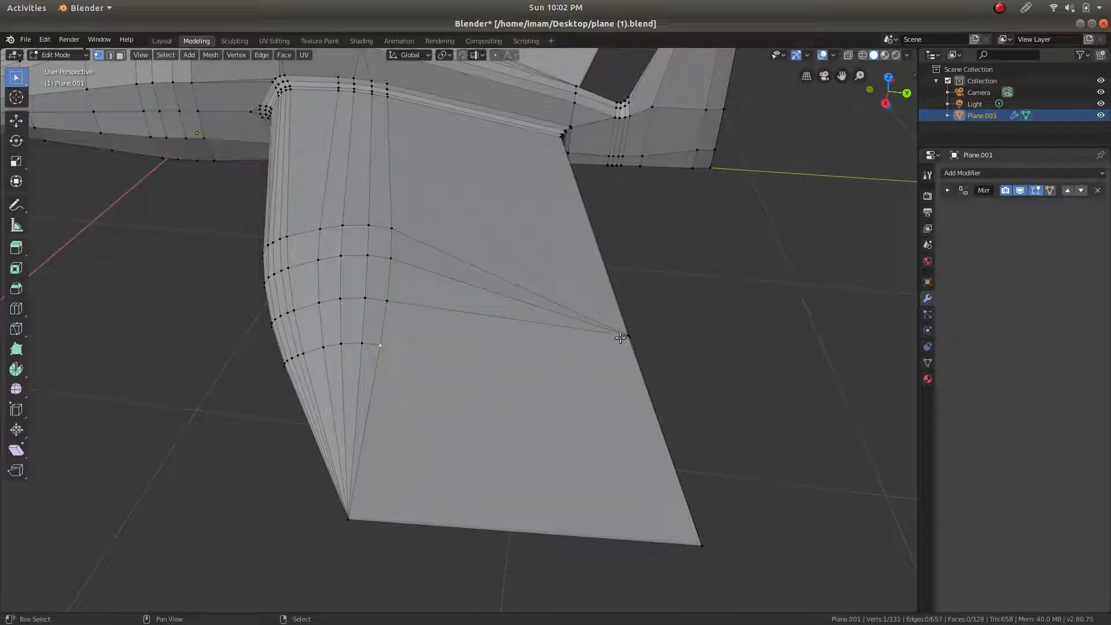
Check the wing's shading in Object Mode and save the file
mouse_move(502, 345)
middle_mouse_down()
mouse_move(479, 300)
mouse_move(505, 273)
mouse_move(506, 318)
mouse_move(388, 301)
mouse_move(320, 323)
mouse_move(278, 300)
mouse_move(504, 347)
mouse_move(571, 347)
mouse_move(603, 367)
mouse_move(558, 336)
mouse_move(586, 367)
mouse_move(503, 379)
mouse_move(474, 365)
mouse_move(502, 363)
middle_mouse_up()
key("Tab")
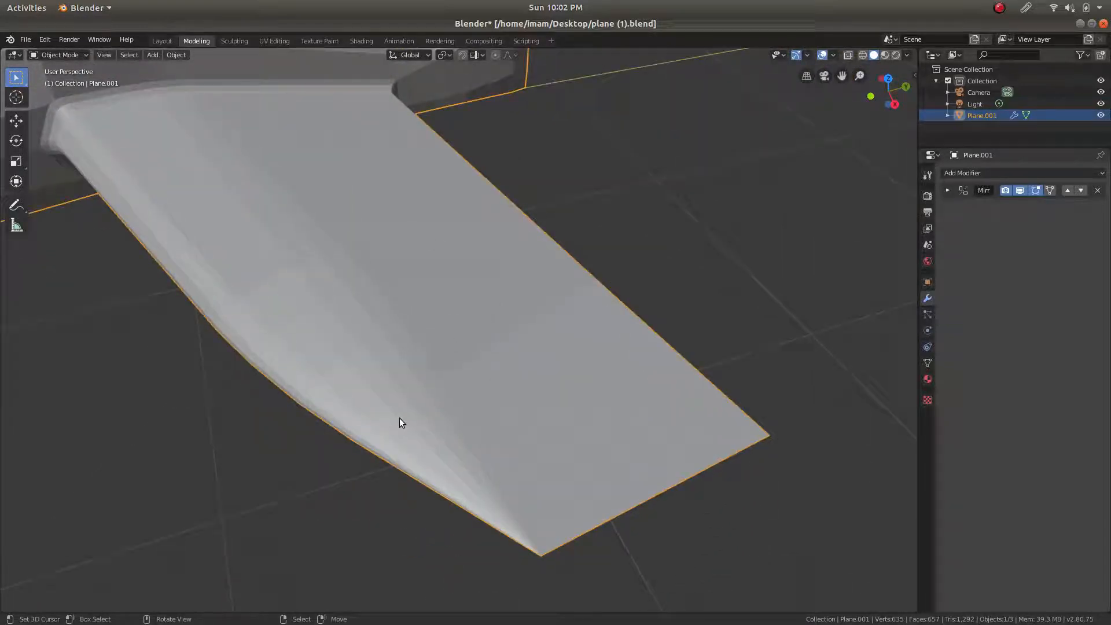
scroll(474, 369, "down", 8)
scroll(395, 297, "up", 4)
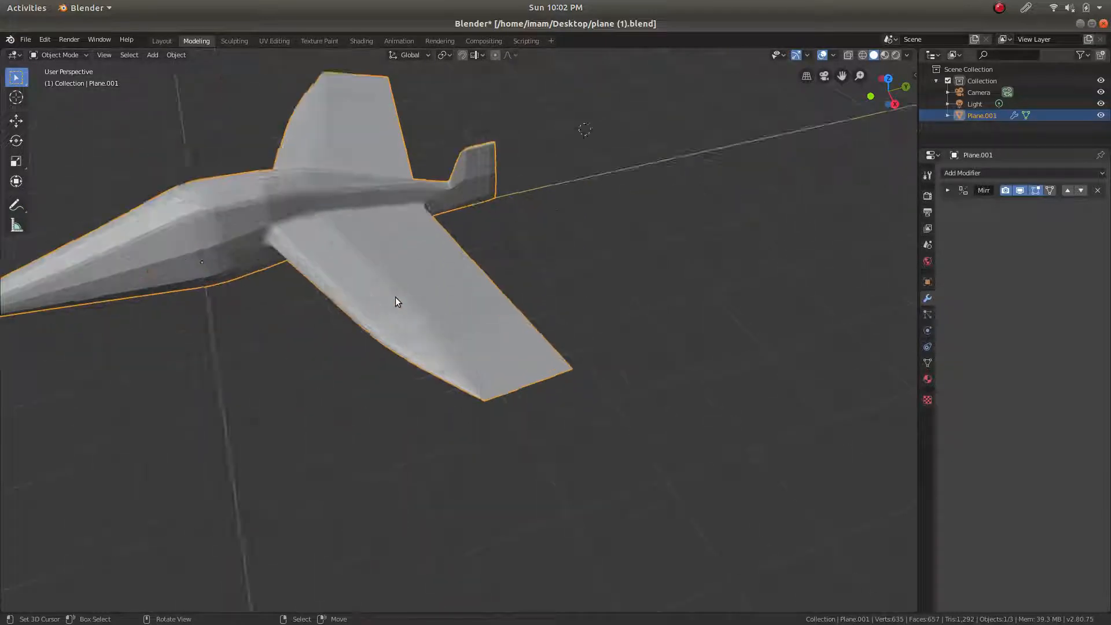
key("ctrl+s")
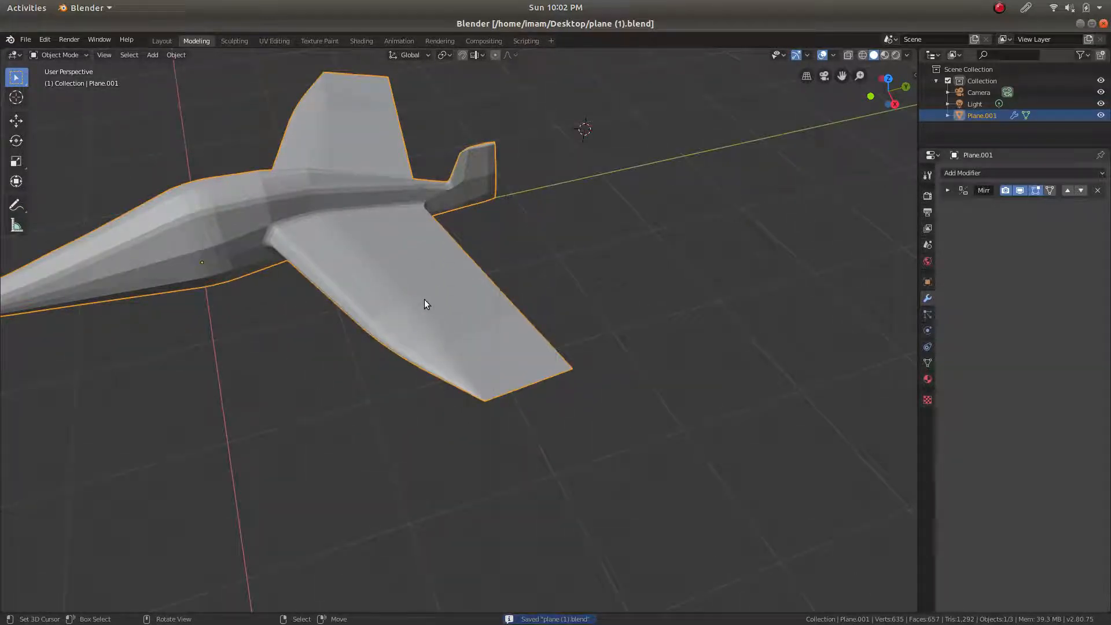
Merge all of the airplane's vertices by distance in Edit Mode, and return to Object Mode
key("Tab")
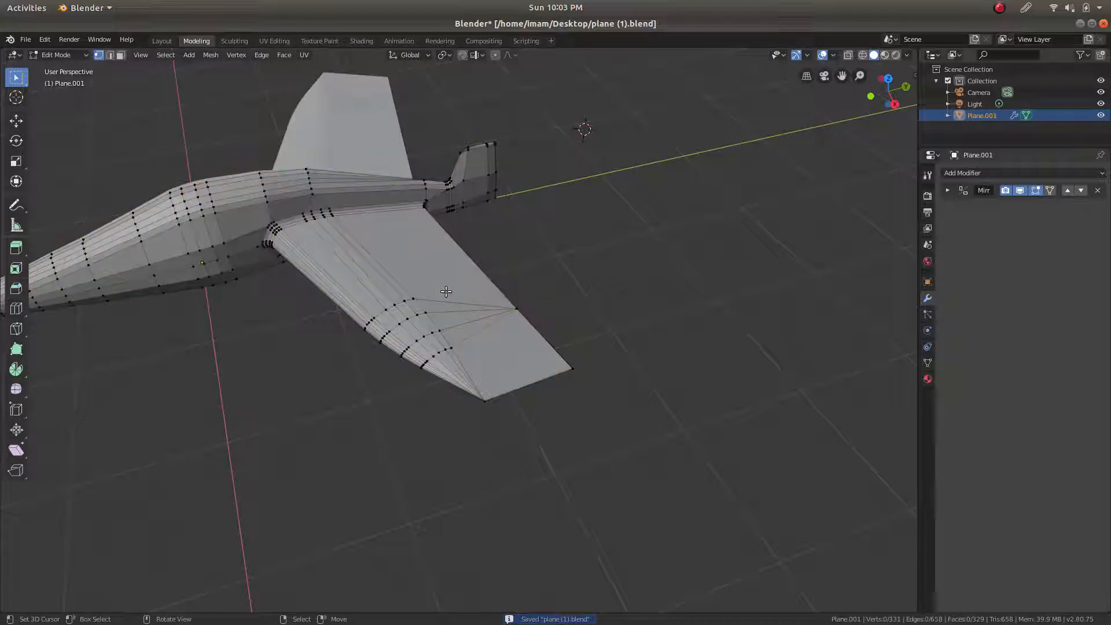
key("a")
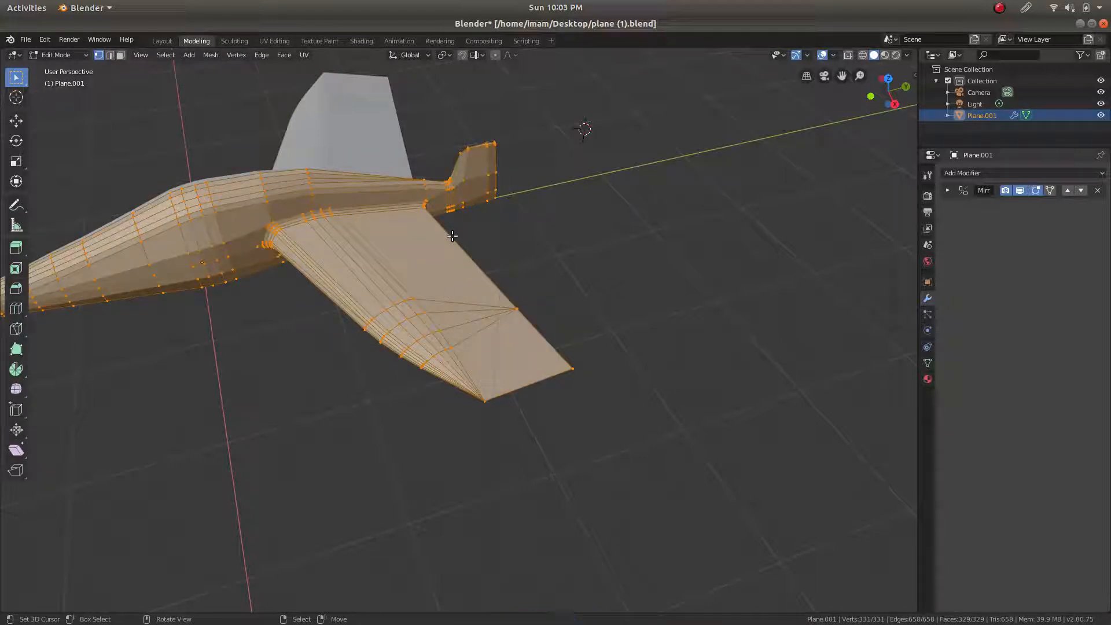
right_click(453, 235)
mouse_move(453, 235)
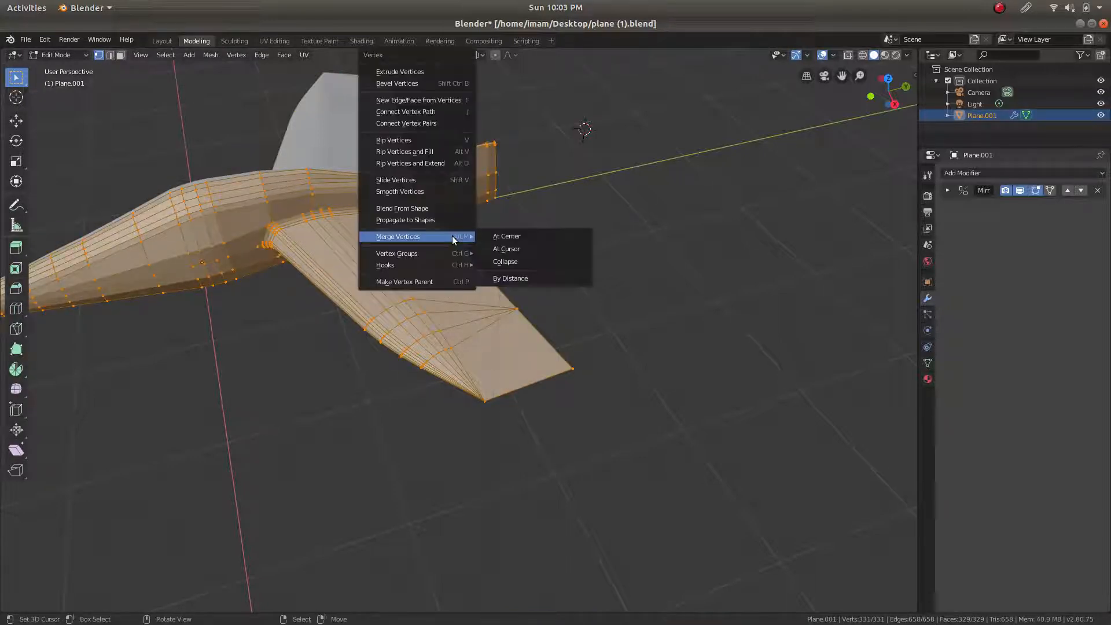
left_click(536, 277)
middle_click_drag(533, 278, 573, 343)
key("Tab")
Inspect the whole airplane and switch the viewport to rendered shading
middle_click_drag(538, 286, 620, 305)
scroll(410, 432, "up", 2)
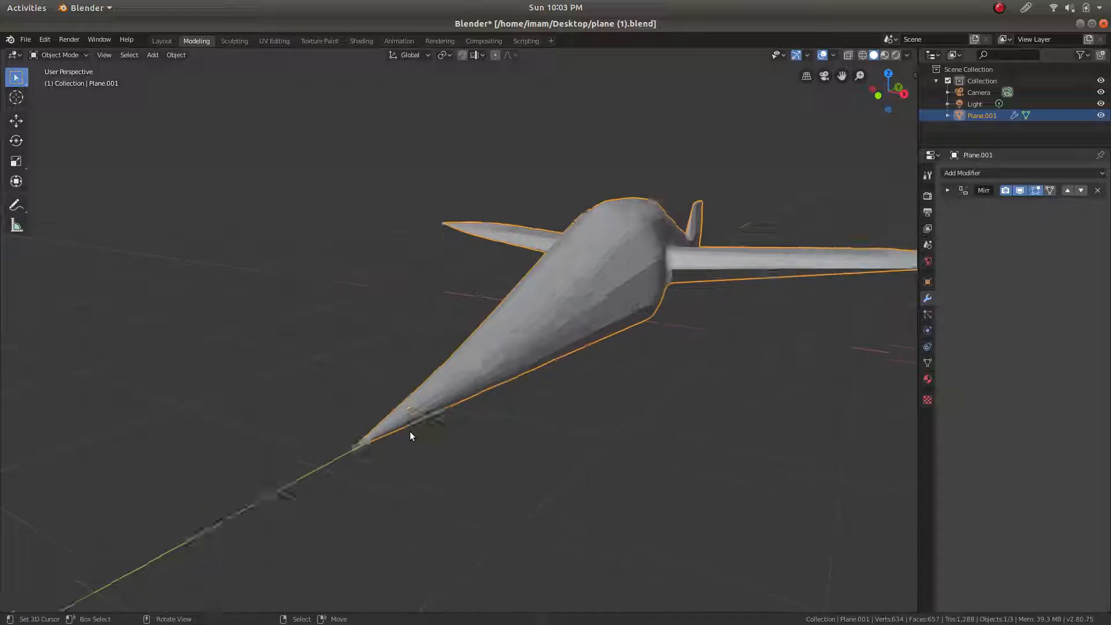
scroll(583, 365, "down", 4)
middle_click_drag(583, 365, 475, 415, "shift")
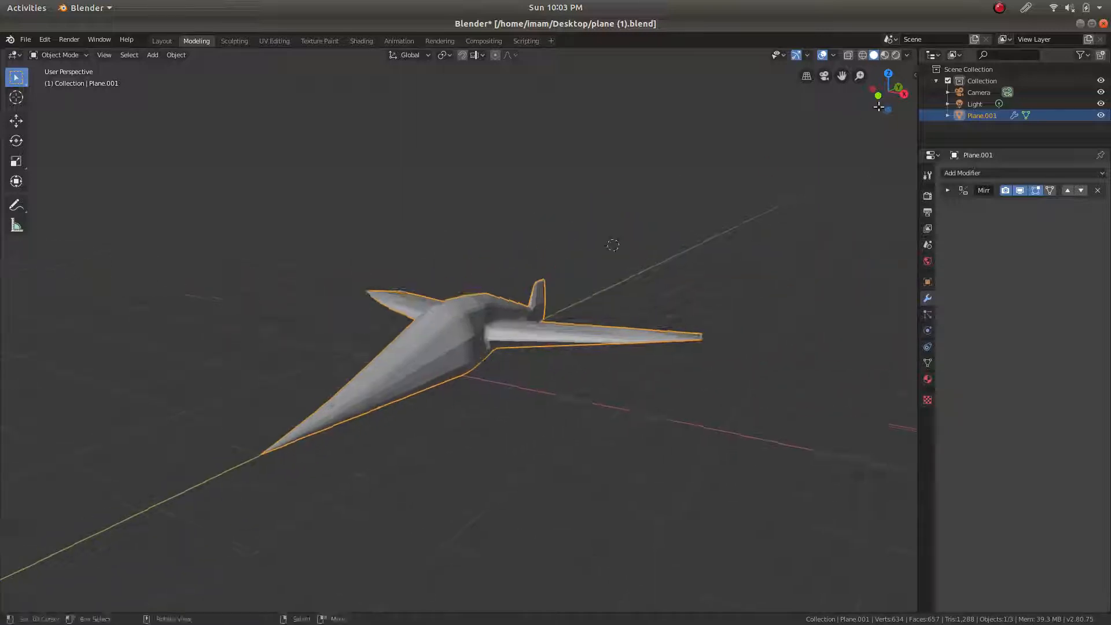
left_click(887, 57)
left_click(896, 56)
mouse_move(725, 200)
middle_mouse_down()
mouse_move(659, 280)
mouse_move(600, 307)
mouse_move(503, 307)
middle_mouse_up()
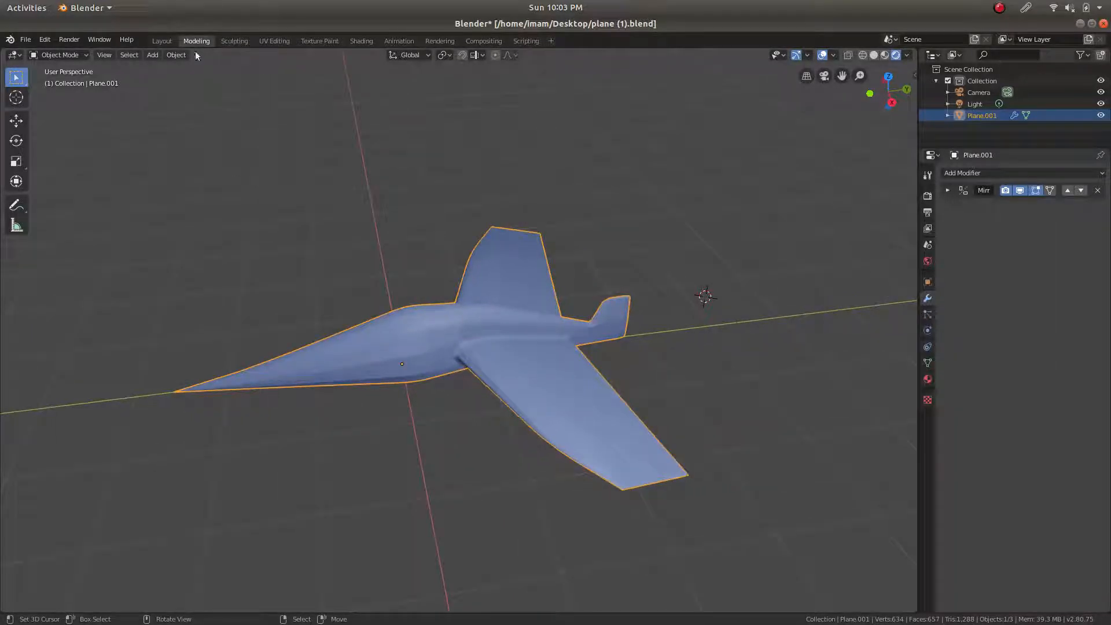
Apply smooth shading to the whole airplane object
left_click(176, 55)
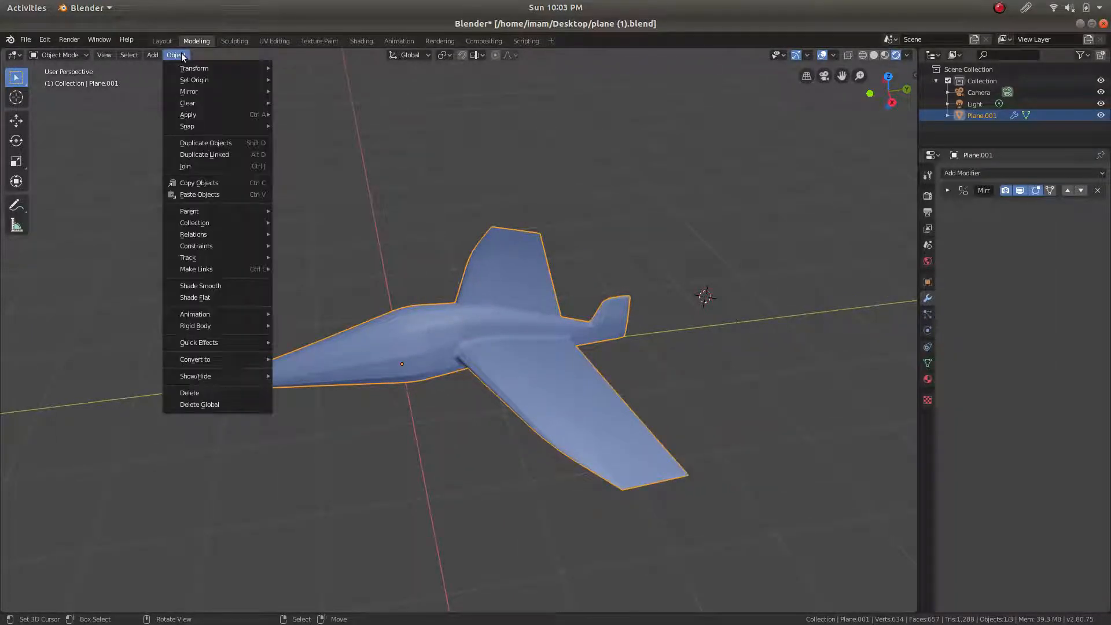
left_click(238, 290)
middle_click_drag(431, 371, 393, 363)
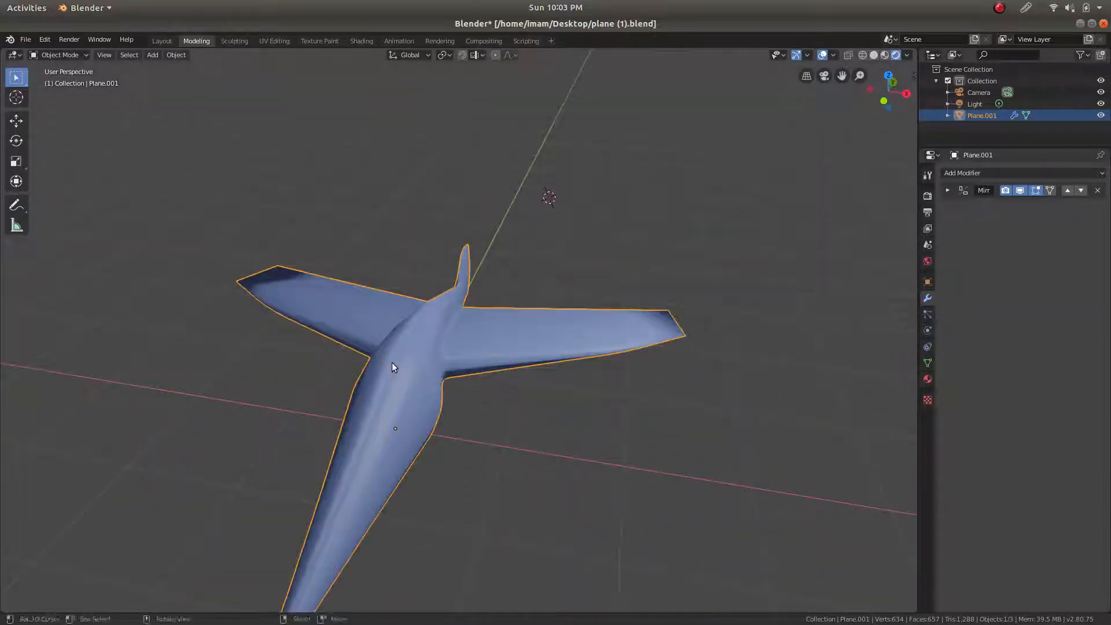
Render an image of the airplane from the camera view and examine the result
key("KP_0")
key("KP_0")
key("KP_0")
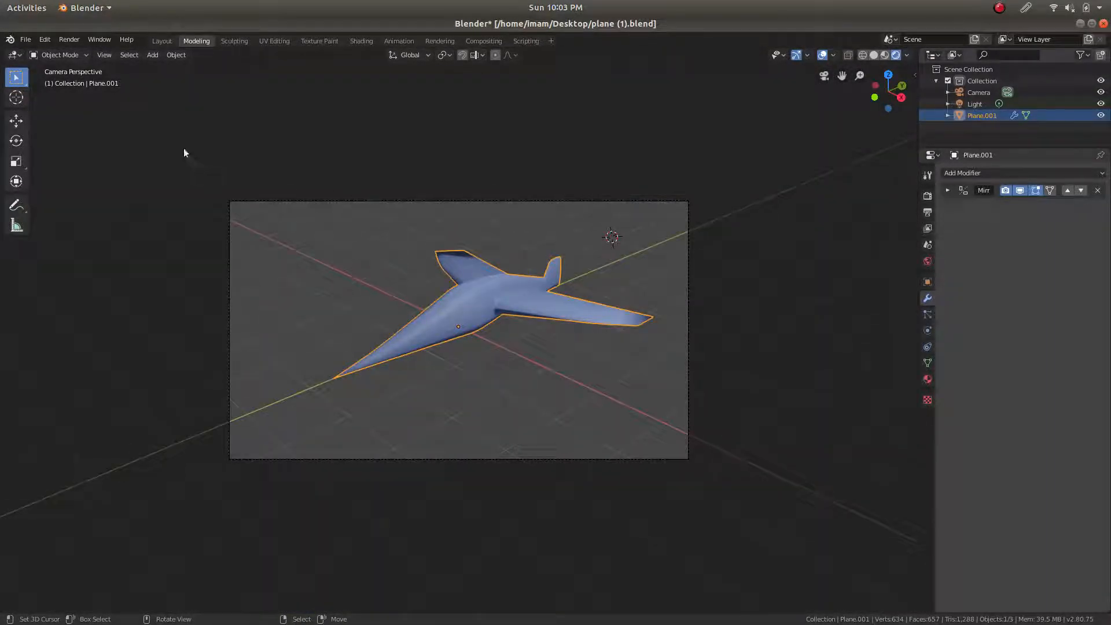
left_click(77, 42)
left_click(78, 54)
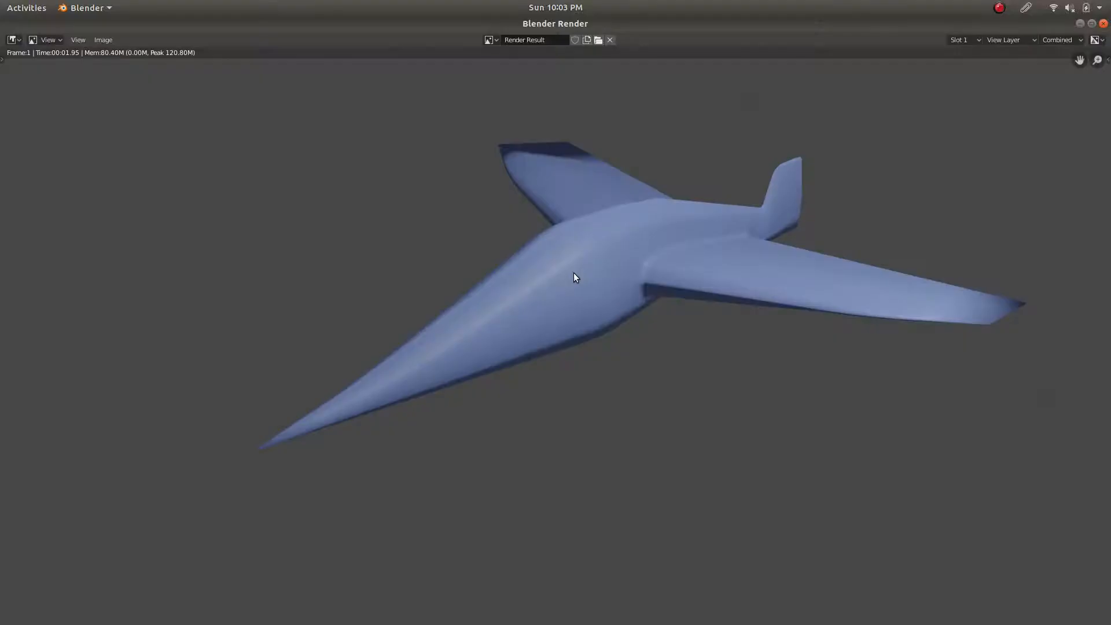
middle_click_drag(621, 314, 536, 387)
middle_click_drag(567, 426, 589, 404)
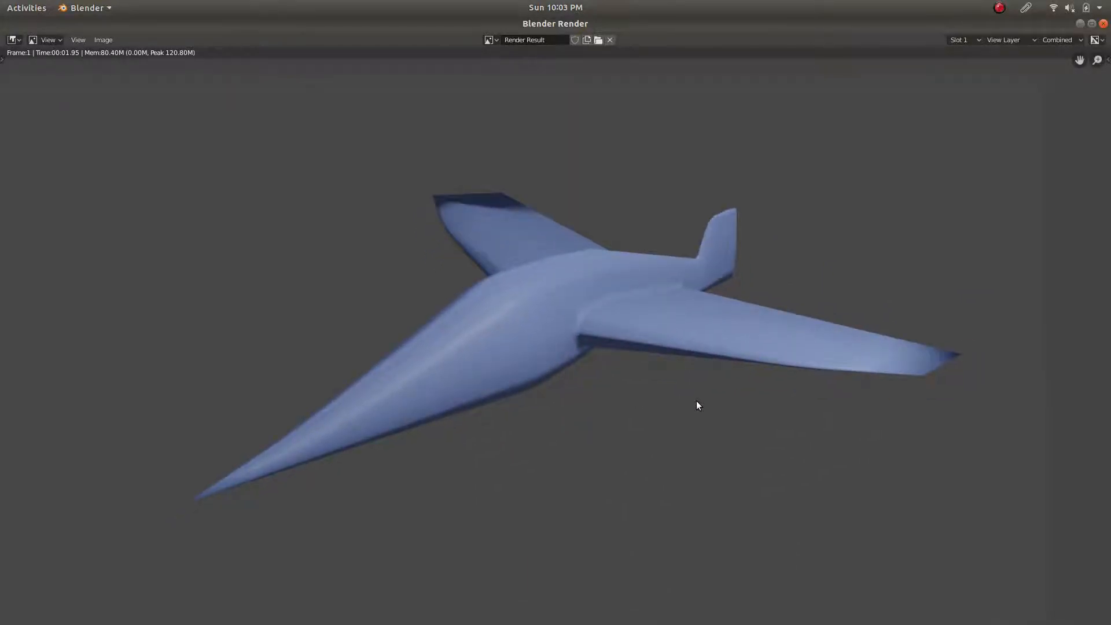